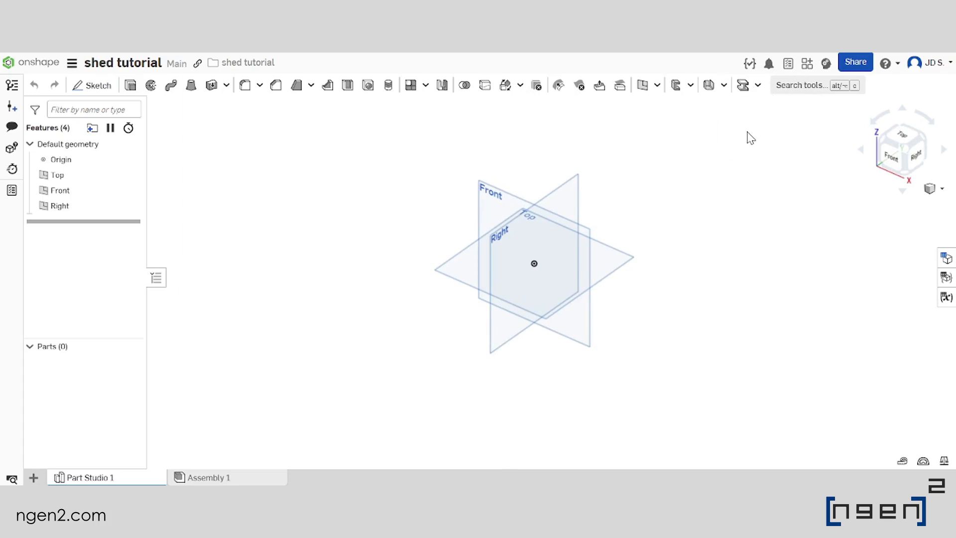
key("ctrl")
left_click(744, 85)
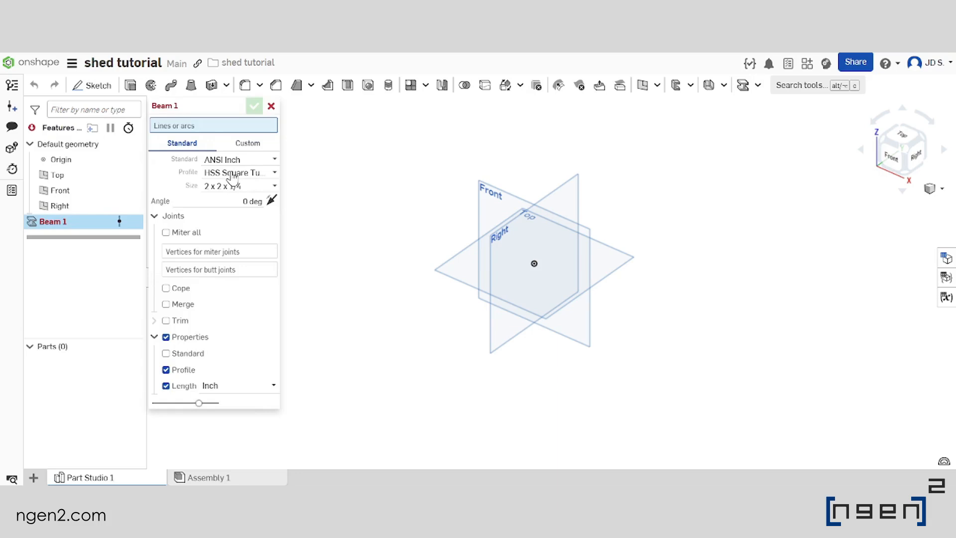
key("Escape")
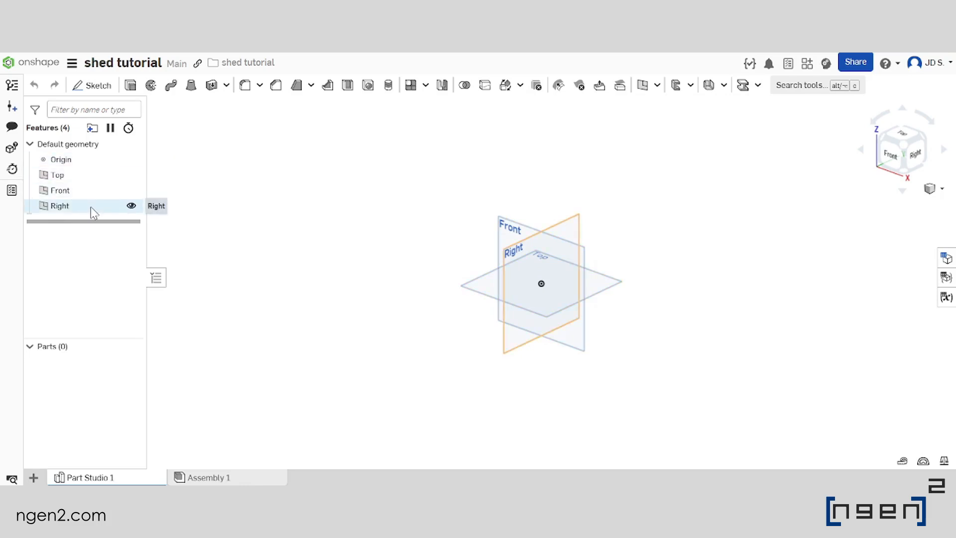
right_click_drag(613, 248, 570, 258)
scroll(571, 230, "down", 3)
scroll(558, 244, "up", 4)
scroll(568, 260, "down", 3)
scroll(563, 223, "up", 1)
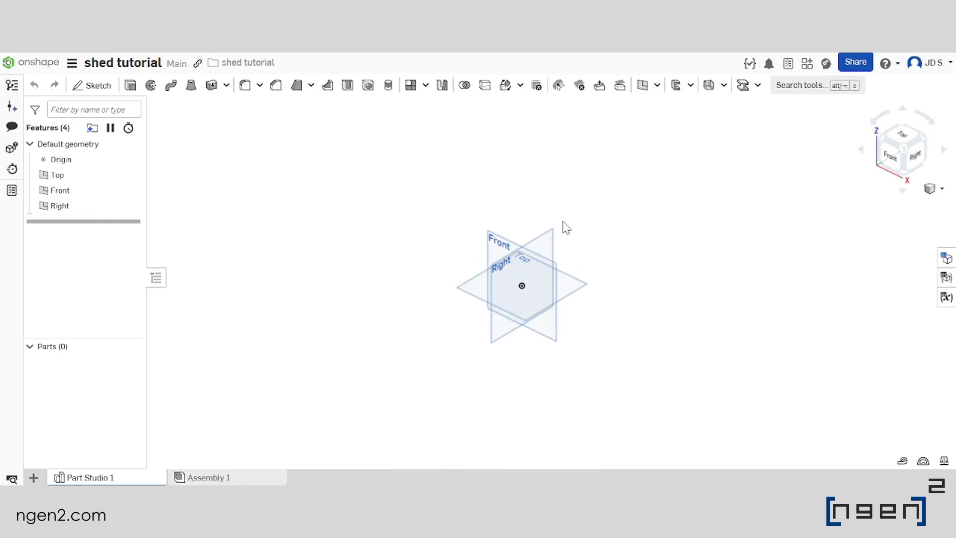
right_click_drag(621, 294, 542, 273)
middle_click_drag(539, 267, 571, 294)
scroll(597, 291, "up", 3)
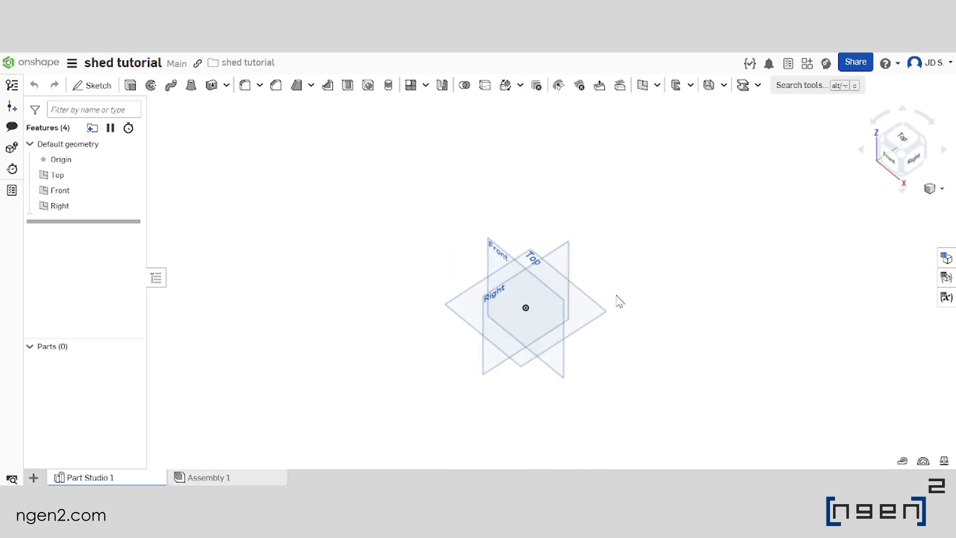
right_click_drag(641, 309, 625, 269)
Create a reference plane offset 12 in above the Top plane
left_click(591, 275)
scroll(590, 257, "down", 4)
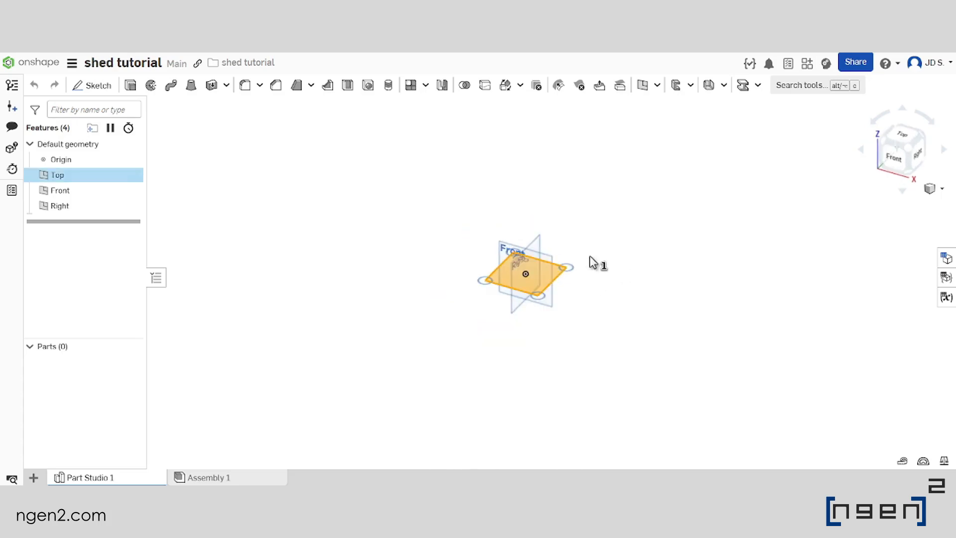
right_click_drag(592, 286, 582, 284)
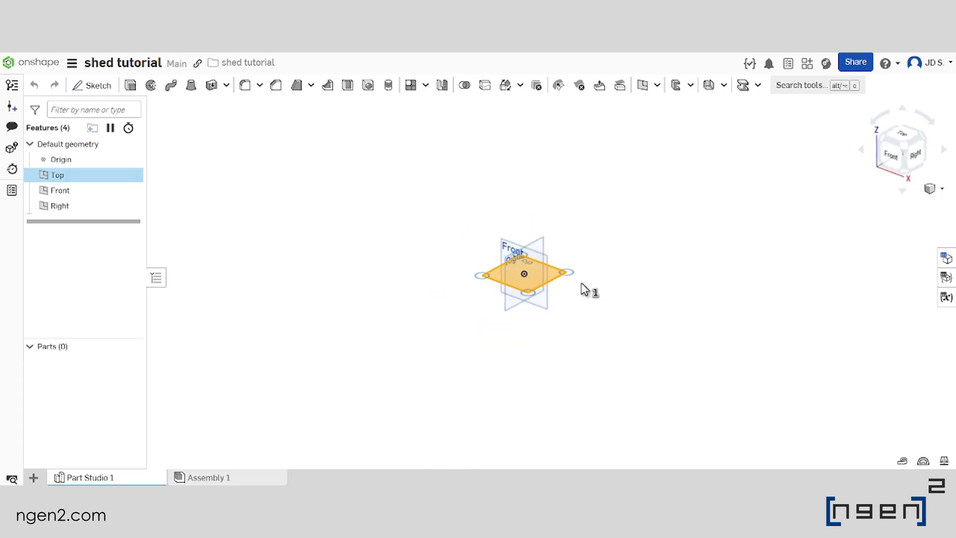
left_click(642, 86)
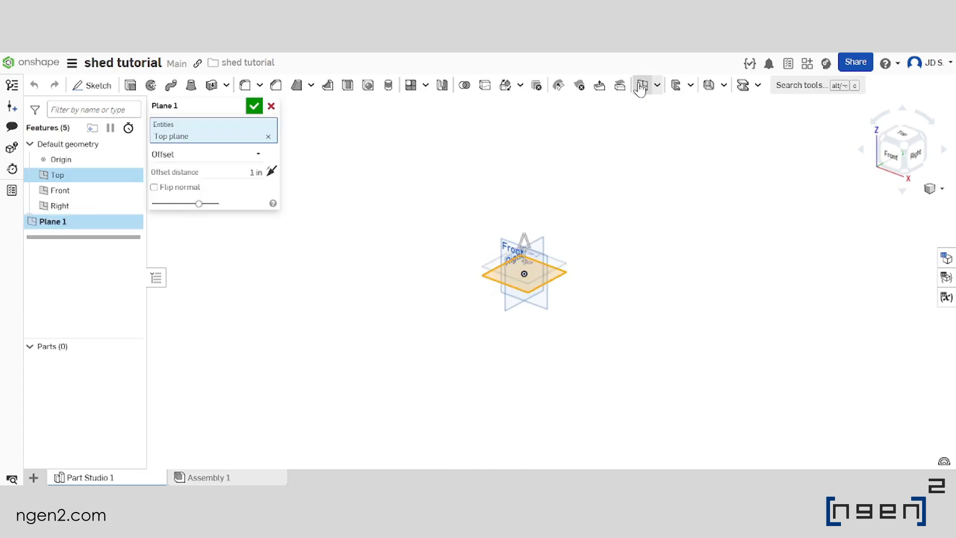
left_click(237, 172)
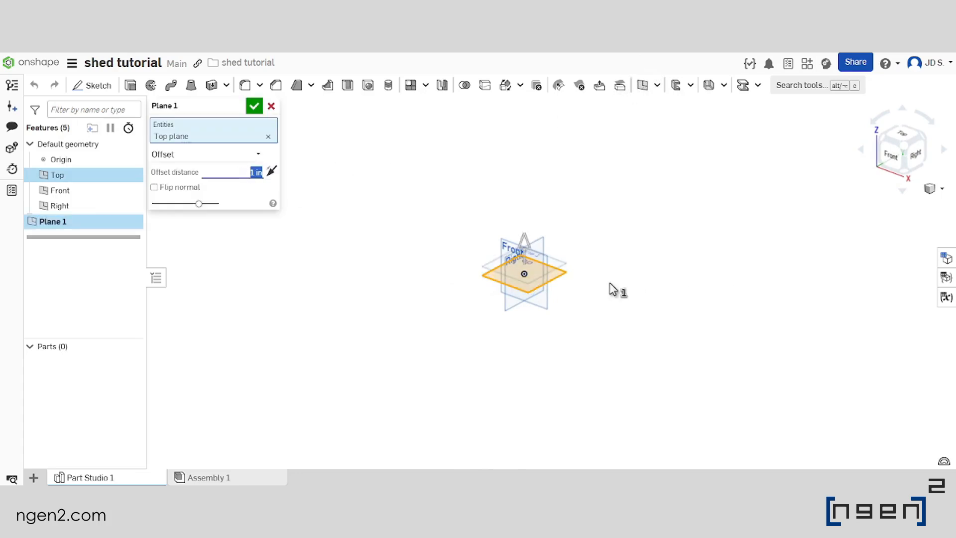
type("12")
key("Return")
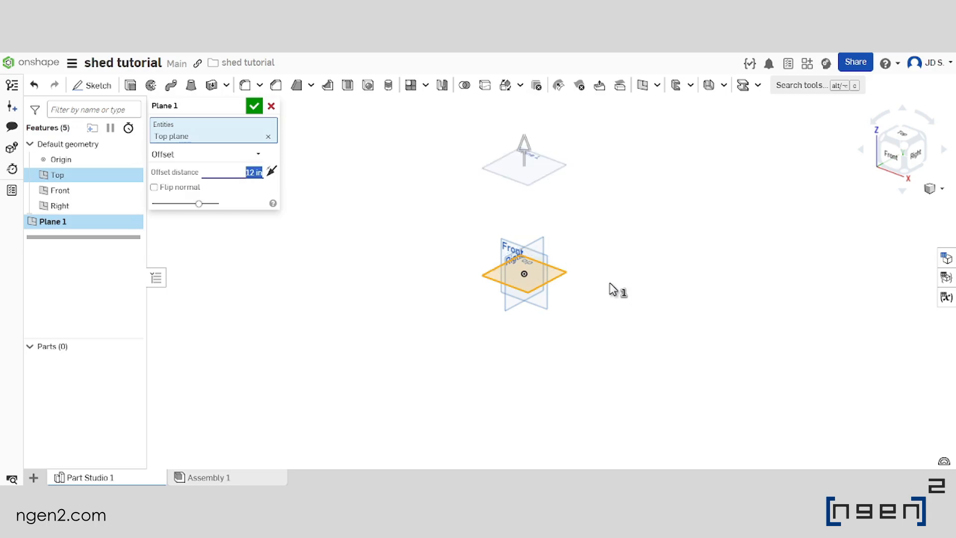
left_click(254, 106)
Add a length variable named LEVEL1_OFFSET to the Part Studio's variable table
middle_click_drag(600, 231, 575, 264)
scroll(572, 264, "down", 2)
scroll(566, 208, "up", 1)
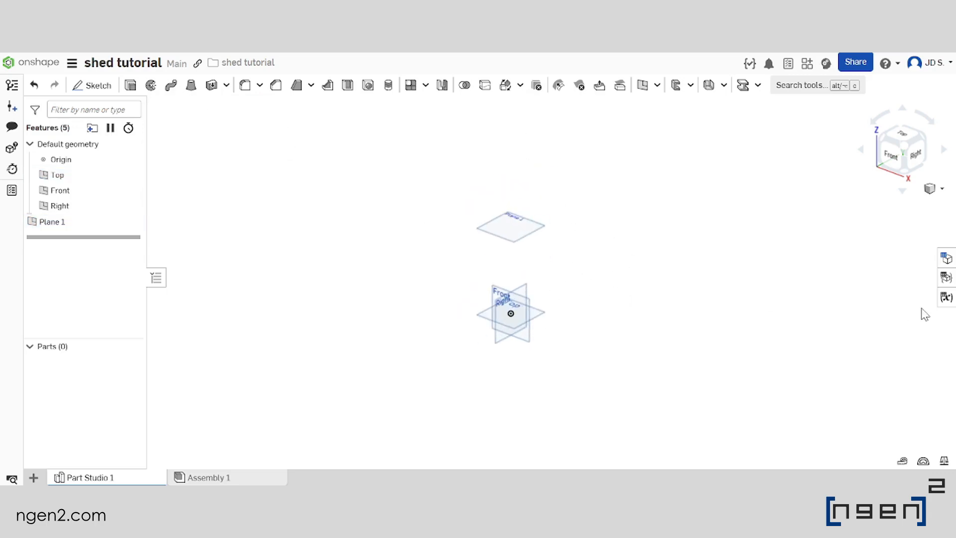
left_click(946, 297)
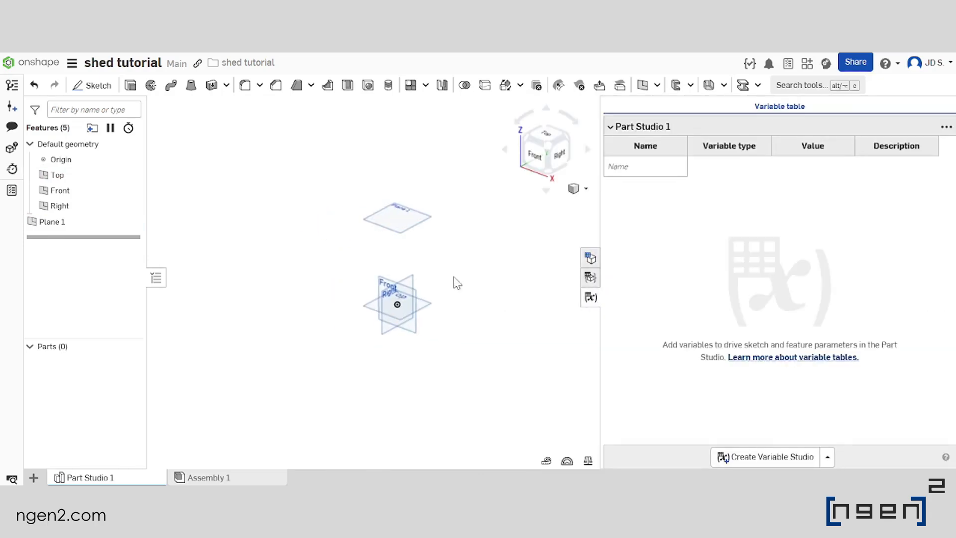
scroll(467, 259, "up", 1)
right_click_drag(461, 258, 470, 250)
left_click(657, 172)
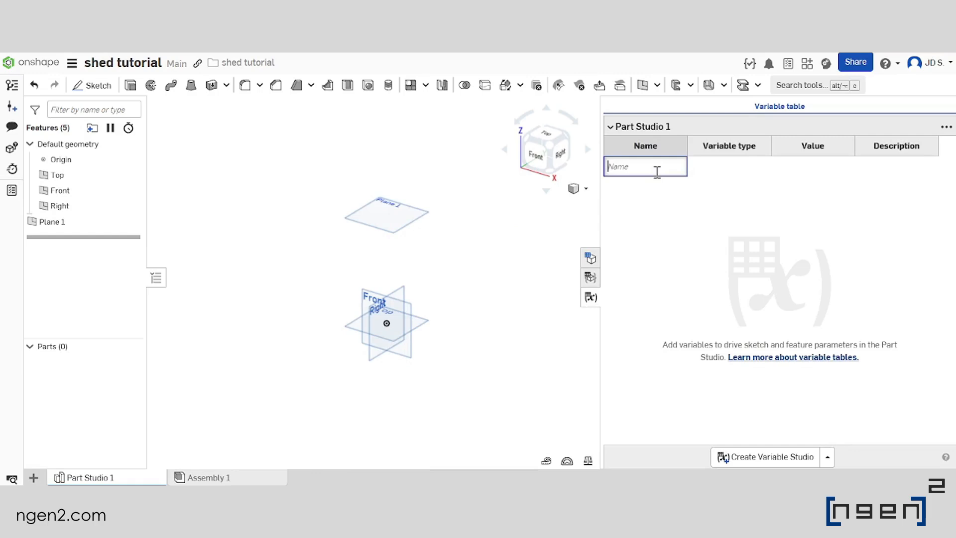
key("Caps_Lock")
type("LEVEL")
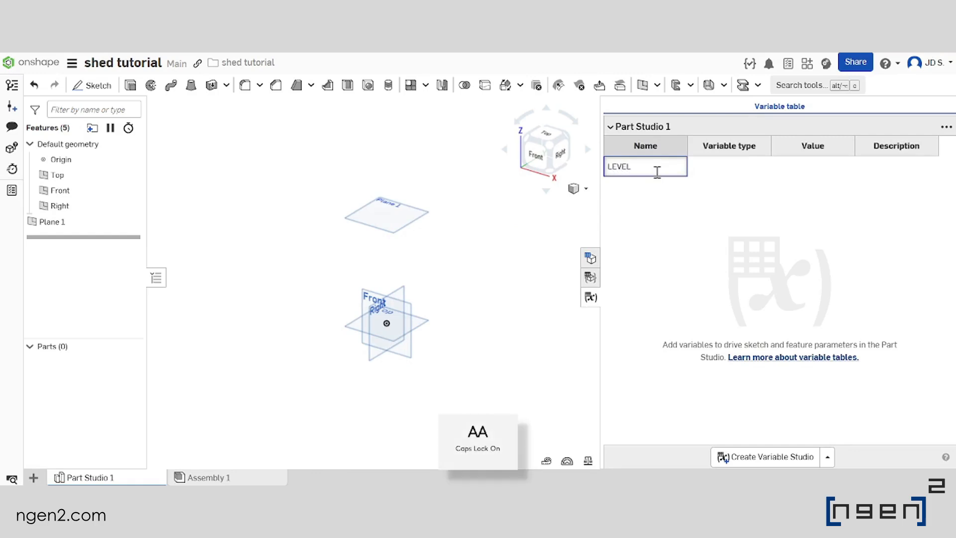
type("1_OFFSET")
key("Return")
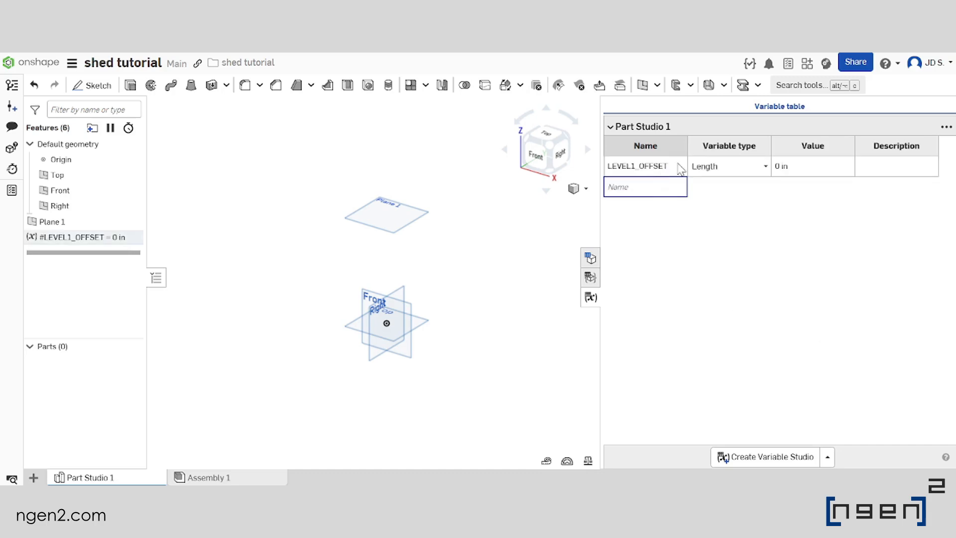
Set the value of the LEVEL1_OFFSET variable to 12 in
left_click(812, 171)
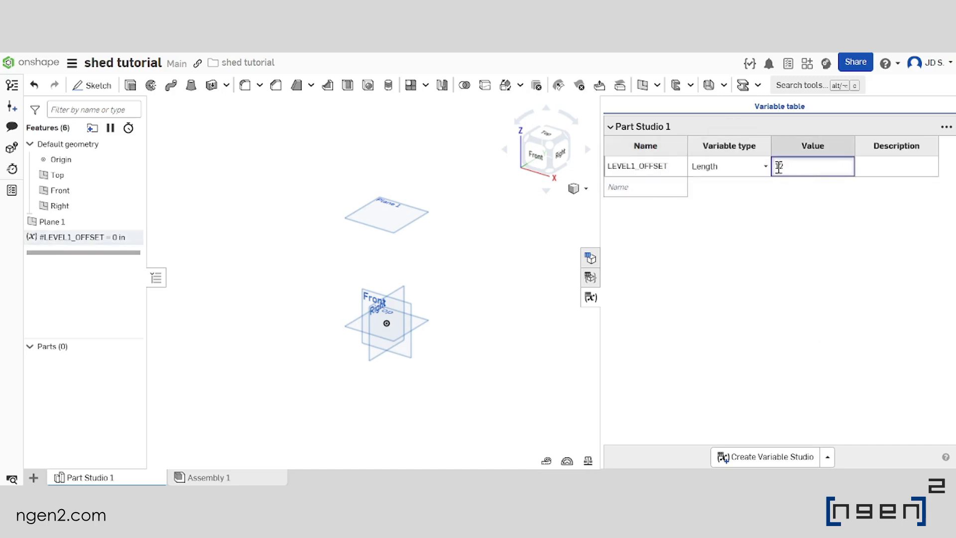
type("12")
left_click(899, 169)
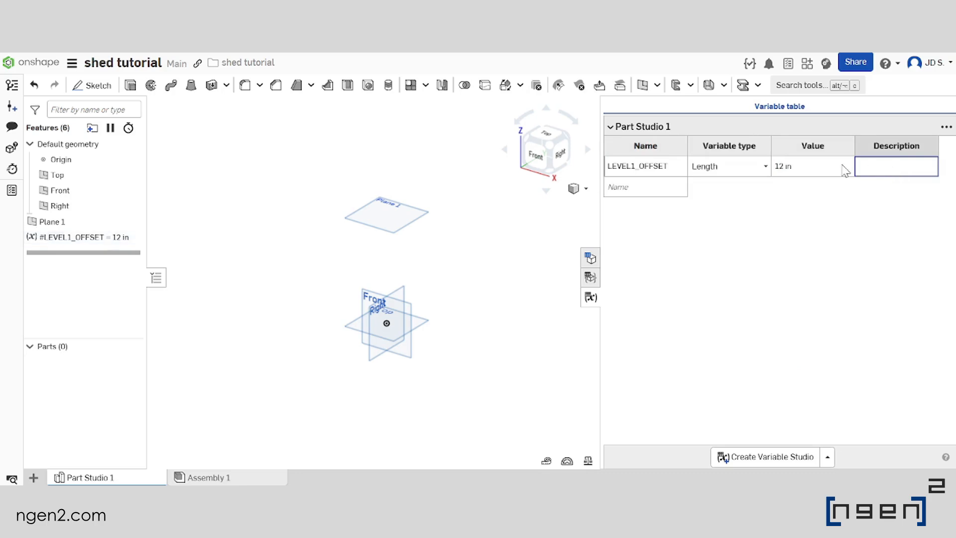
left_click(414, 252)
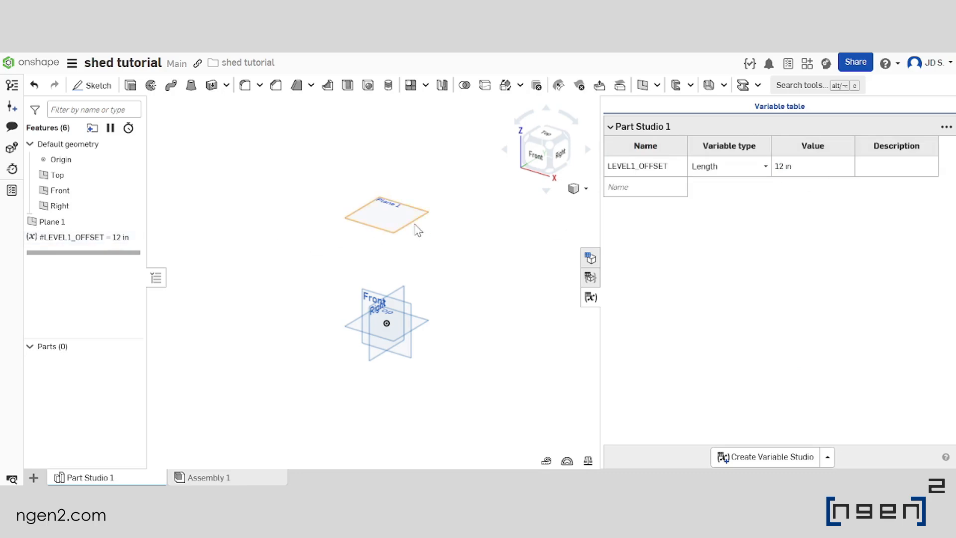
Move the LEVEL1_OFFSET variable ahead of the offset plane in the feature list and set the plane's offset distance to #LEVEL1_OFFSET
left_click_drag(99, 238, 96, 228)
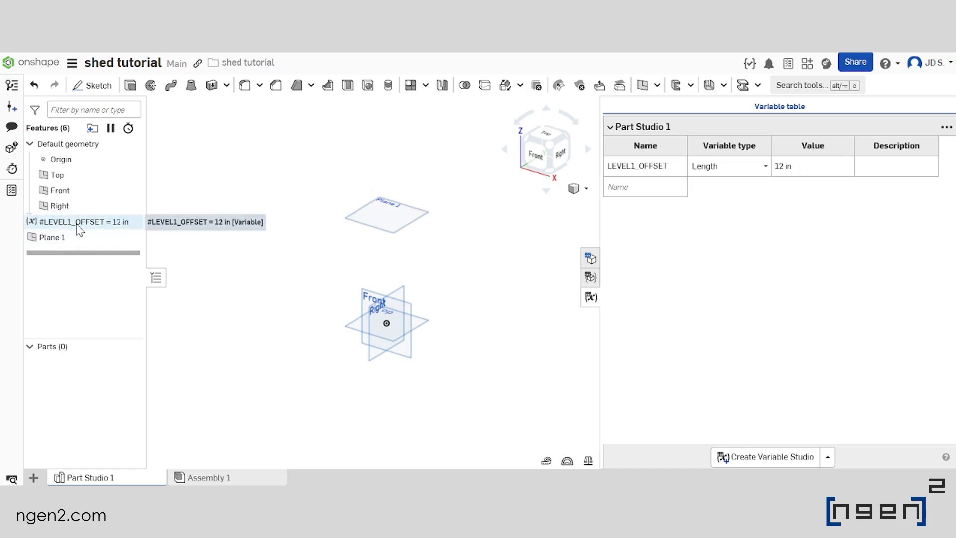
double_click(68, 238)
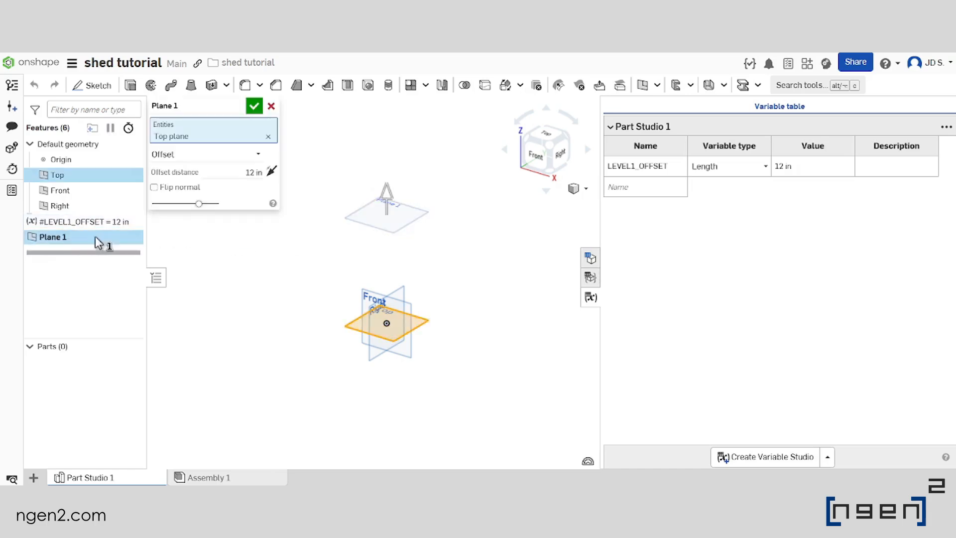
left_click(225, 166)
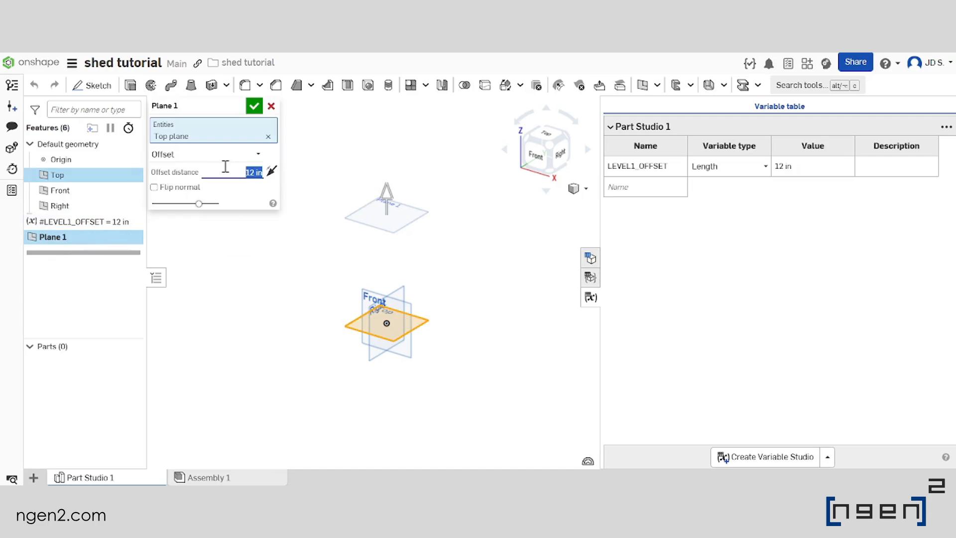
type("#L")
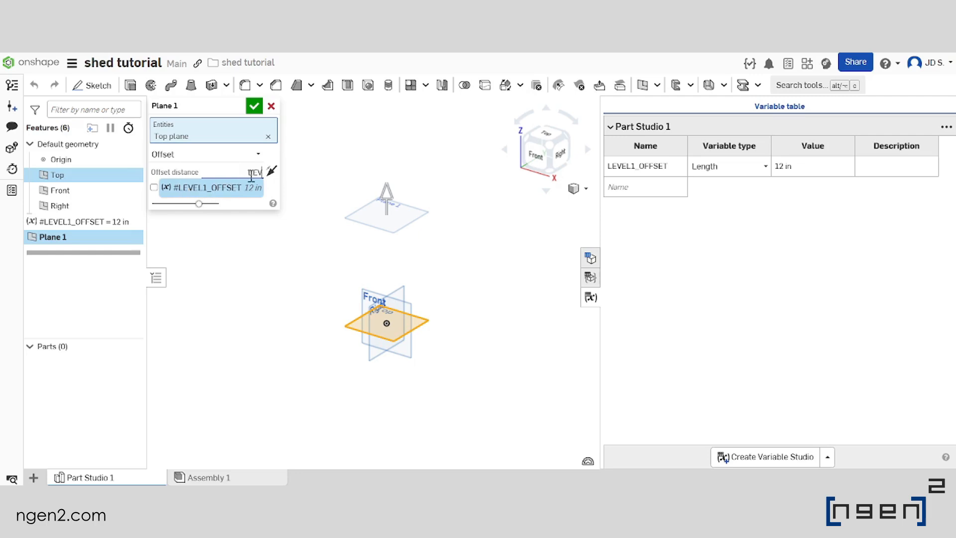
left_click(190, 187)
left_click(233, 172)
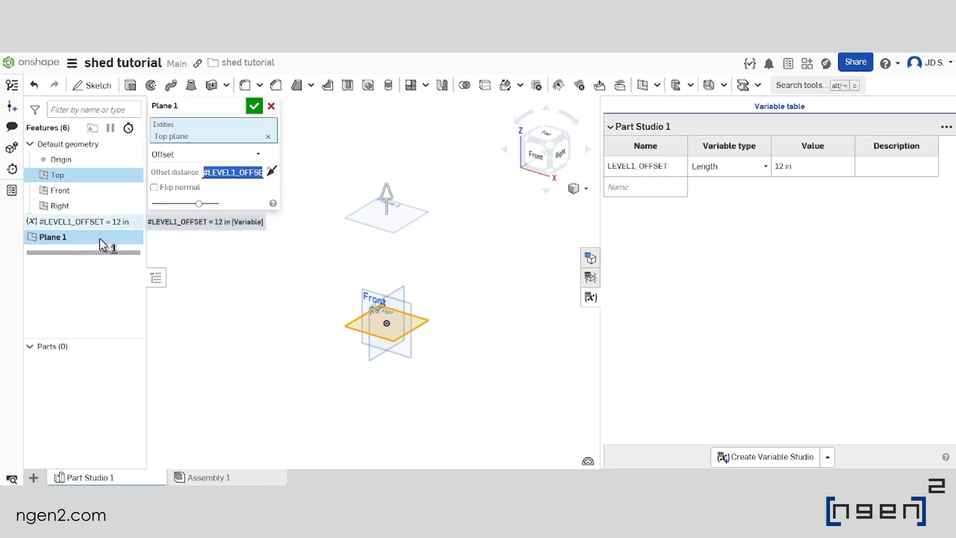
left_click(254, 106)
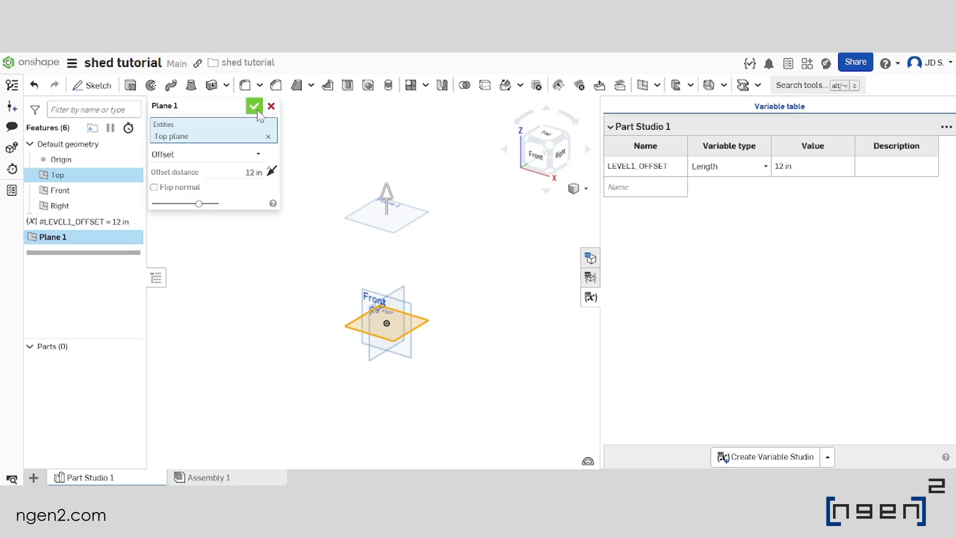
left_click(591, 298)
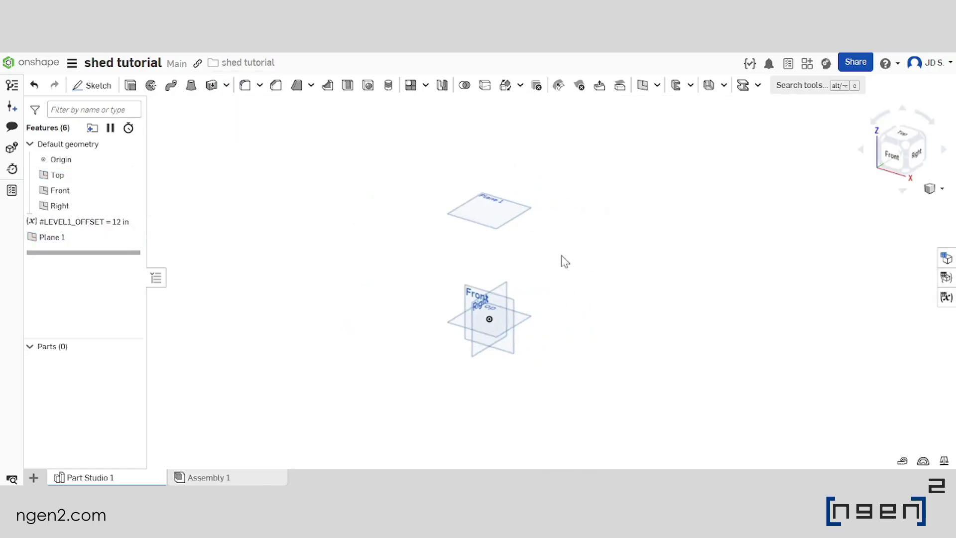
Rename the offset plane as LEVEL1
left_click(74, 243)
right_click(74, 242)
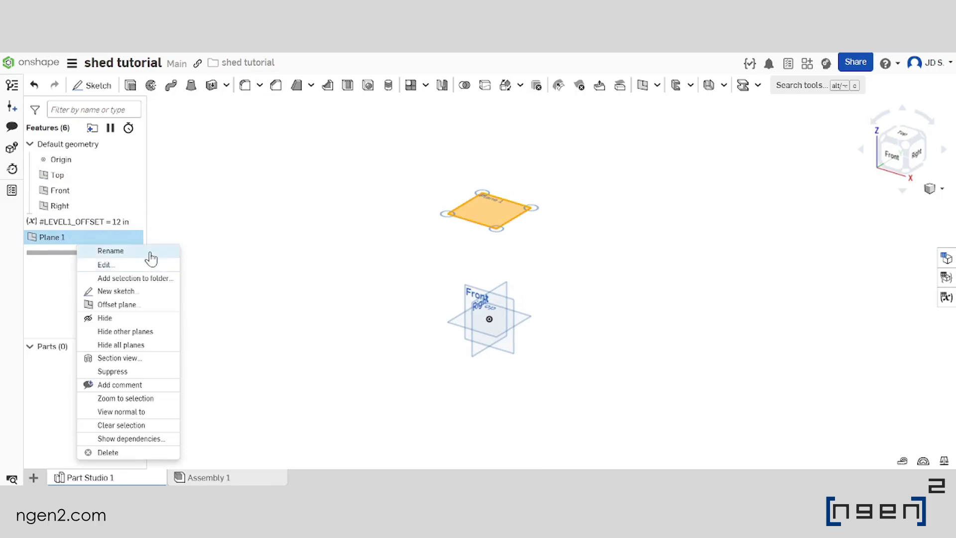
left_click(147, 252)
type("LEVEL")
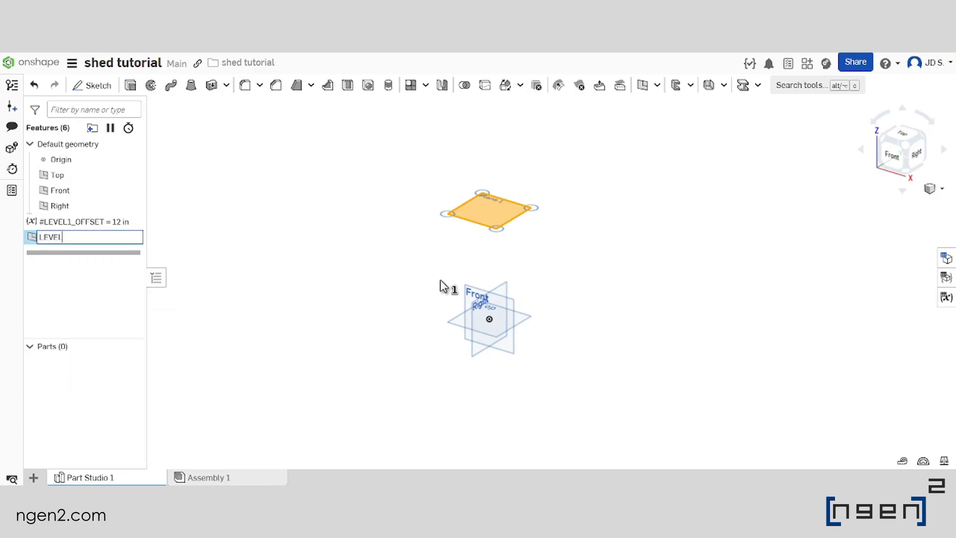
type("1")
key("Return")
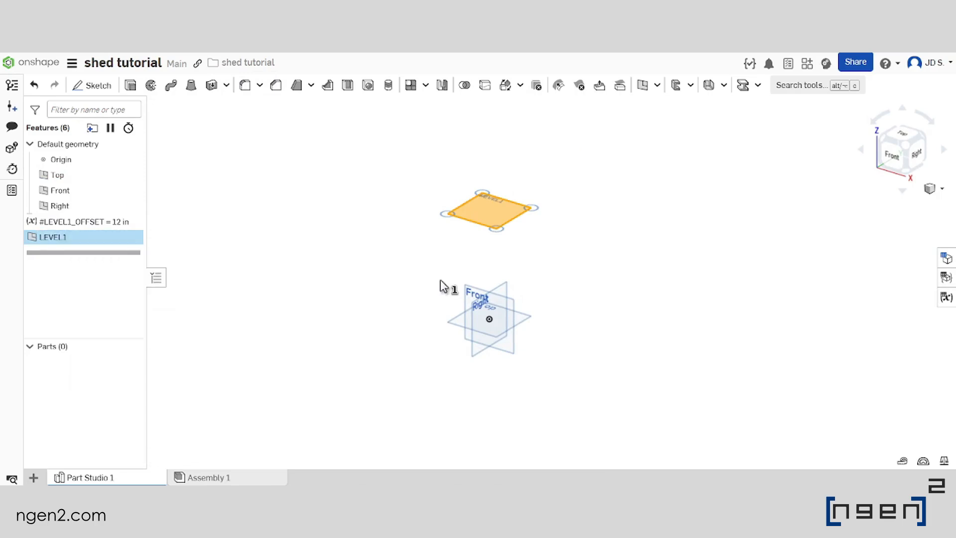
left_click(625, 246)
Start a new sketch on the LEVEL1 plane
scroll(463, 234, "up", 5)
scroll(463, 234, "down", 4)
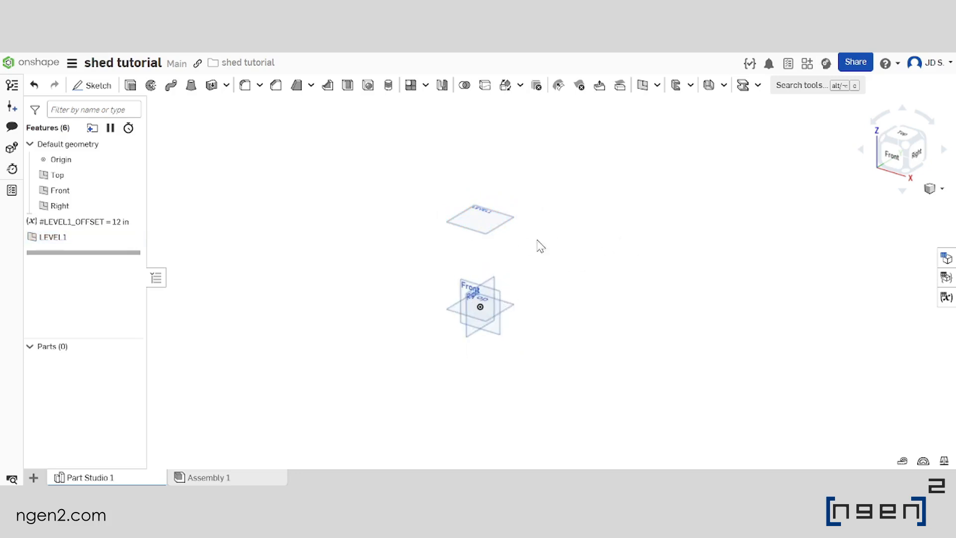
left_click(501, 229)
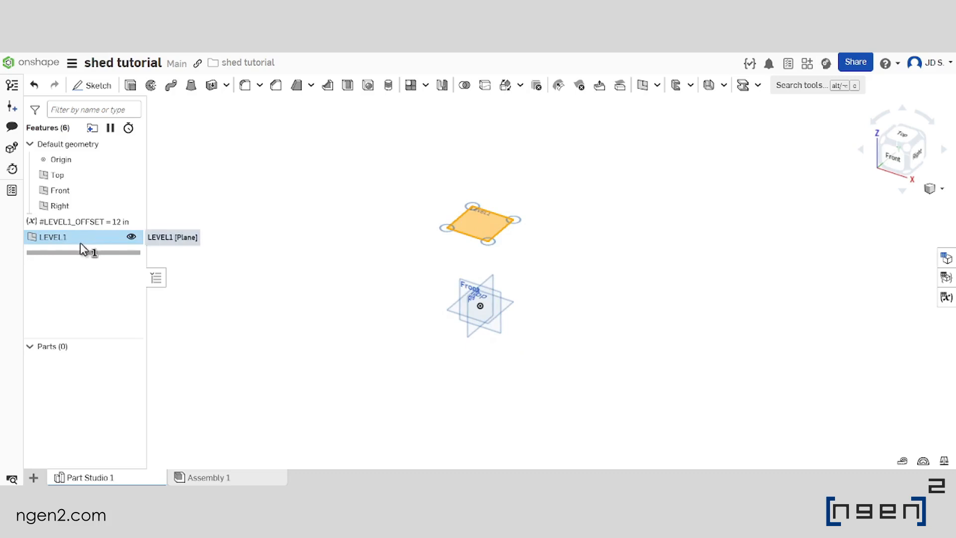
left_click(81, 94)
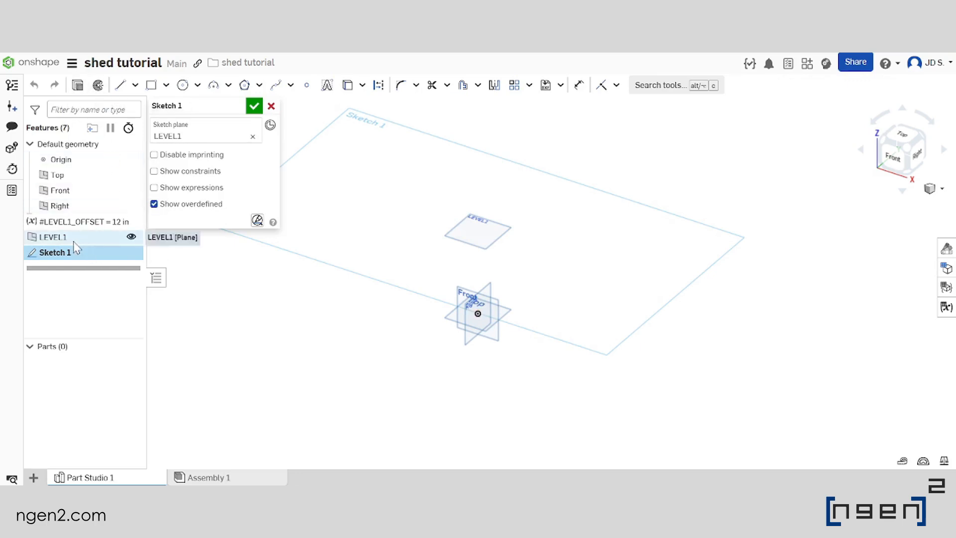
mouse_move(492, 234)
right_mouse_down()
mouse_move(521, 232)
mouse_move(510, 240)
right_mouse_up()
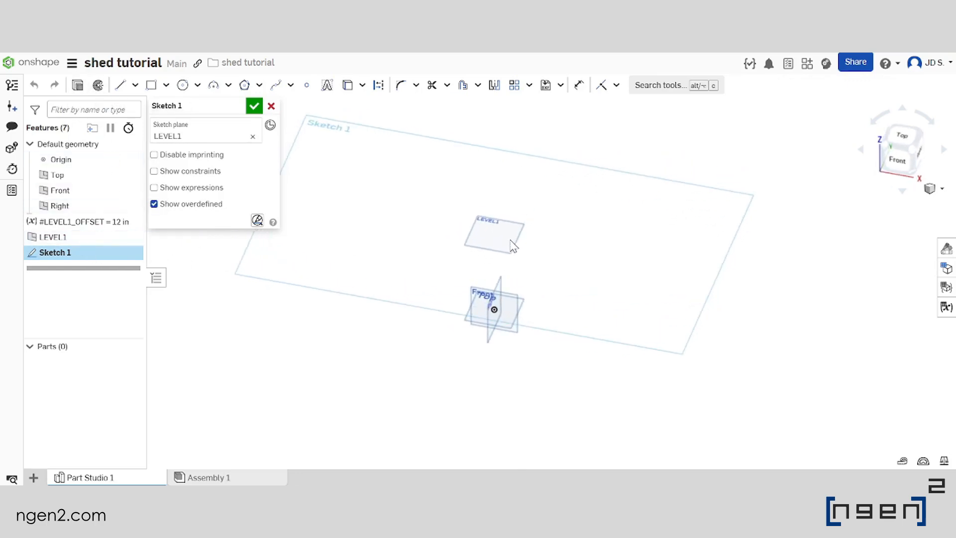
Sketch a center-point rectangle about 48.6 in wide and 47.3 in deep, centred on the origin of the LEVEL1 plane
left_click(166, 85)
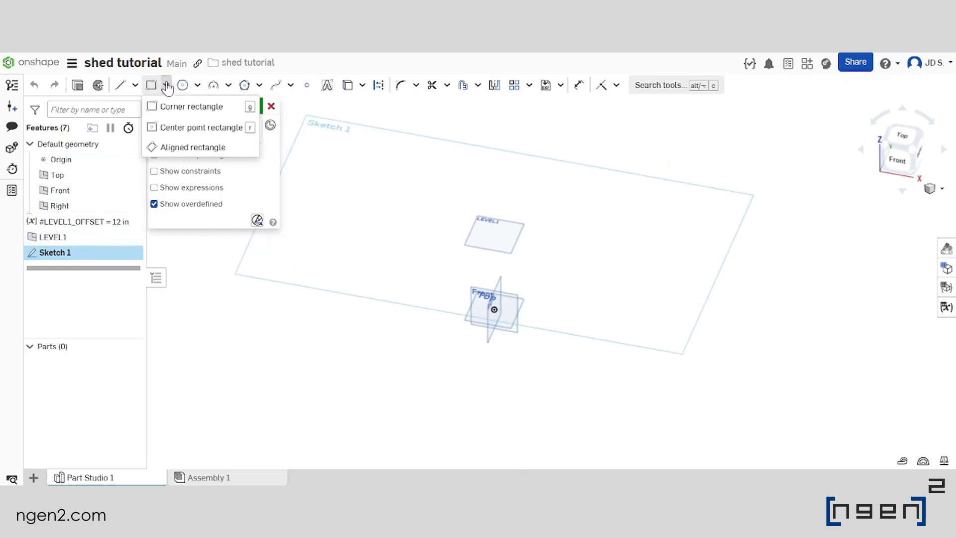
left_click(193, 128)
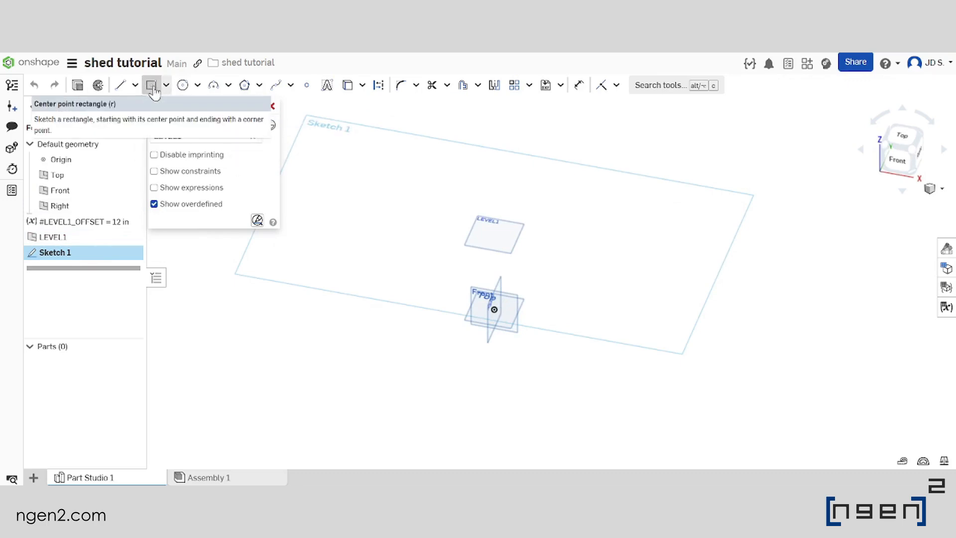
right_click_drag(527, 241, 538, 272)
left_click(902, 145)
scroll(438, 263, "down", 5)
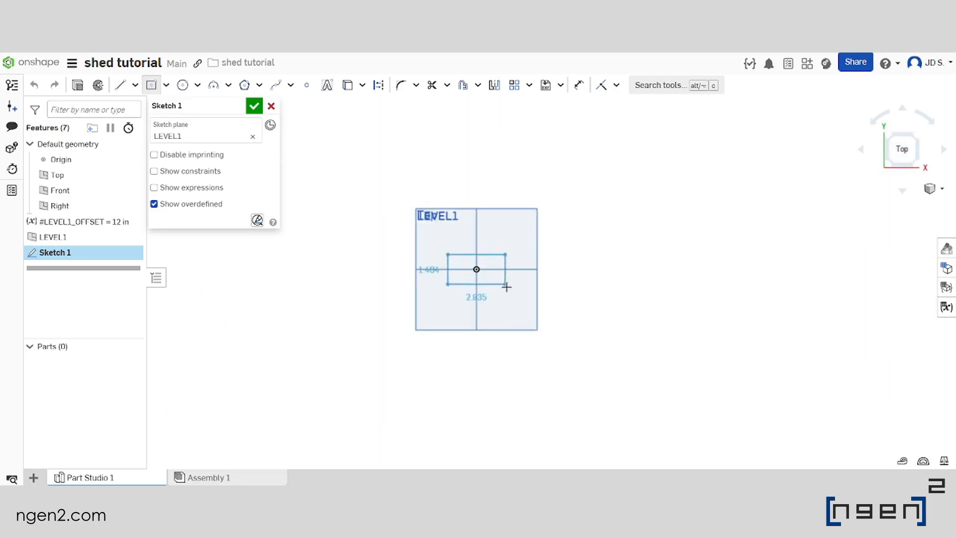
scroll(587, 299, "down", 6)
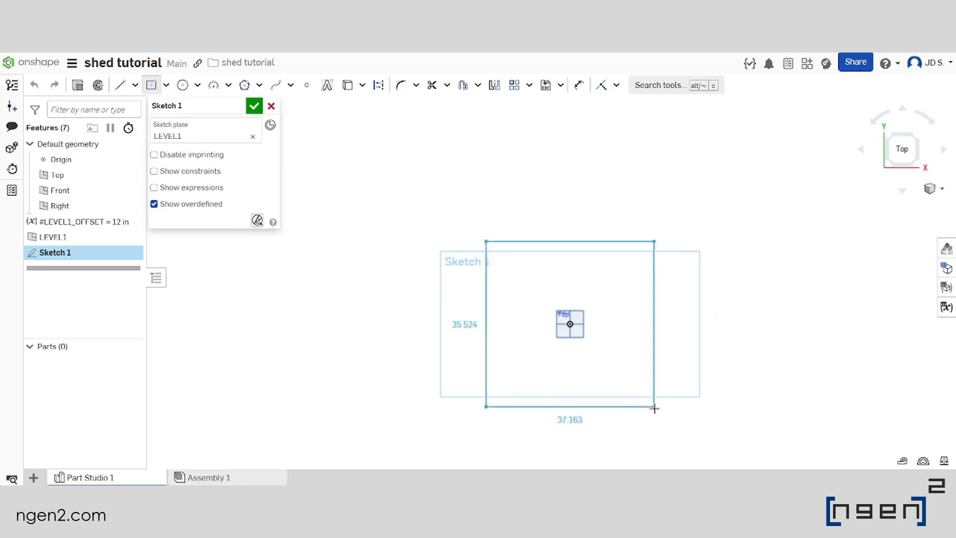
left_click(679, 431)
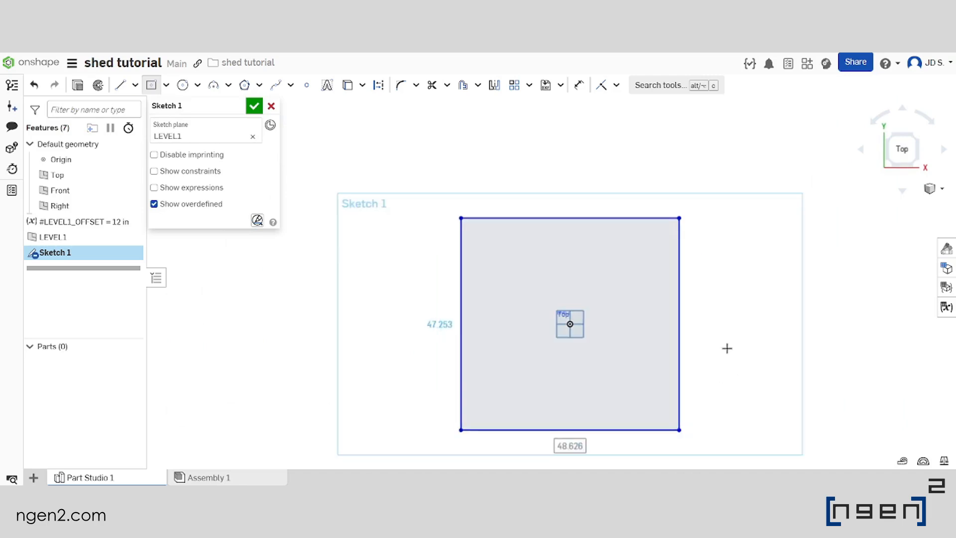
middle_click_drag(730, 348, 617, 286)
right_click_drag(617, 286, 542, 262)
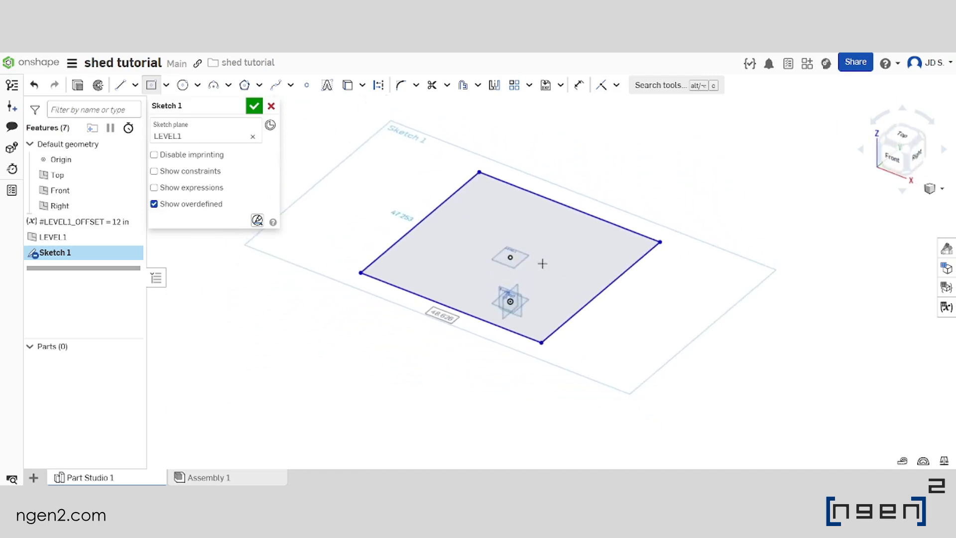
scroll(491, 250, "down", 2)
scroll(519, 299, "up", 2)
scroll(527, 311, "down", 1)
scroll(497, 271, "up", 1)
key("Escape")
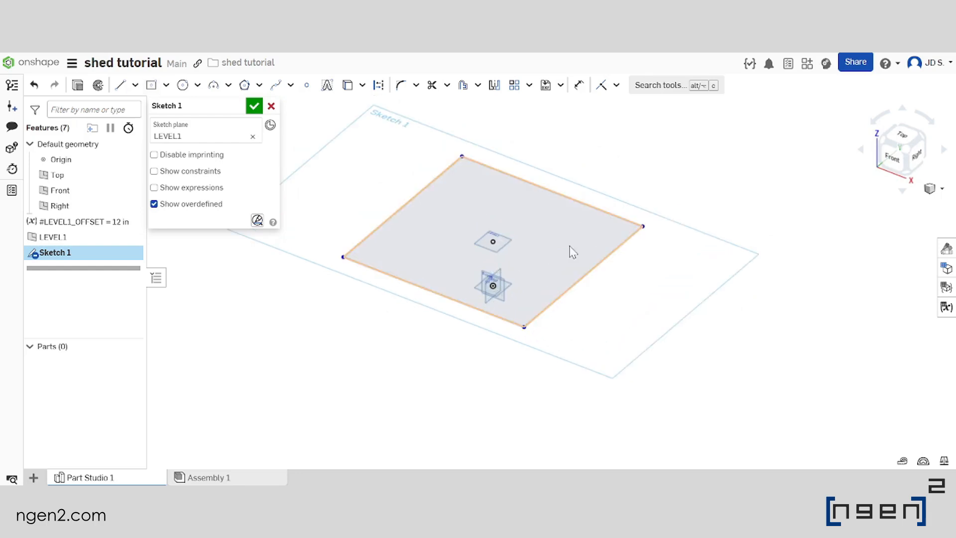
Dimension the rectangle's depth and width, keeping both sizes as drawn, and finish the sketch
left_click(579, 85)
left_click(568, 285)
left_click(630, 302)
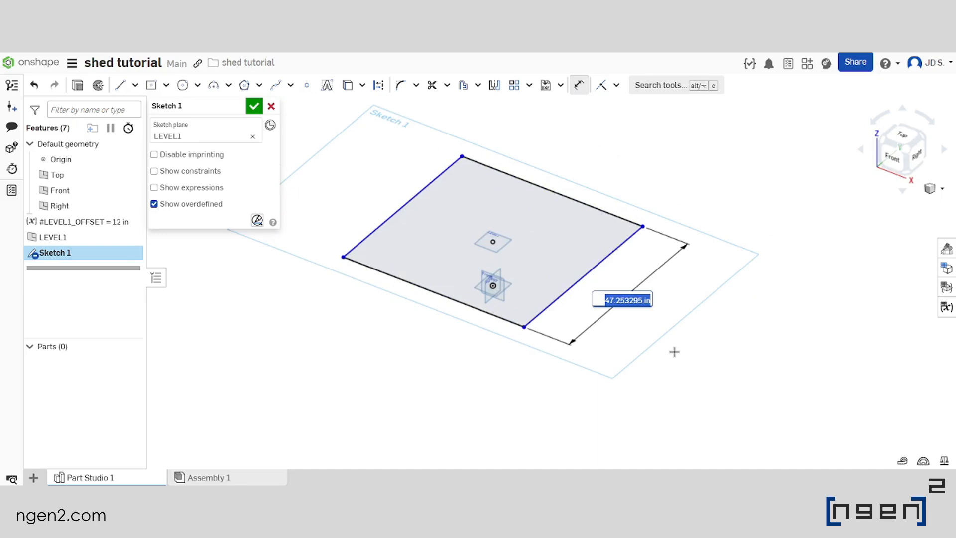
left_click(451, 300)
left_click(438, 397)
scroll(413, 362, "down", 1)
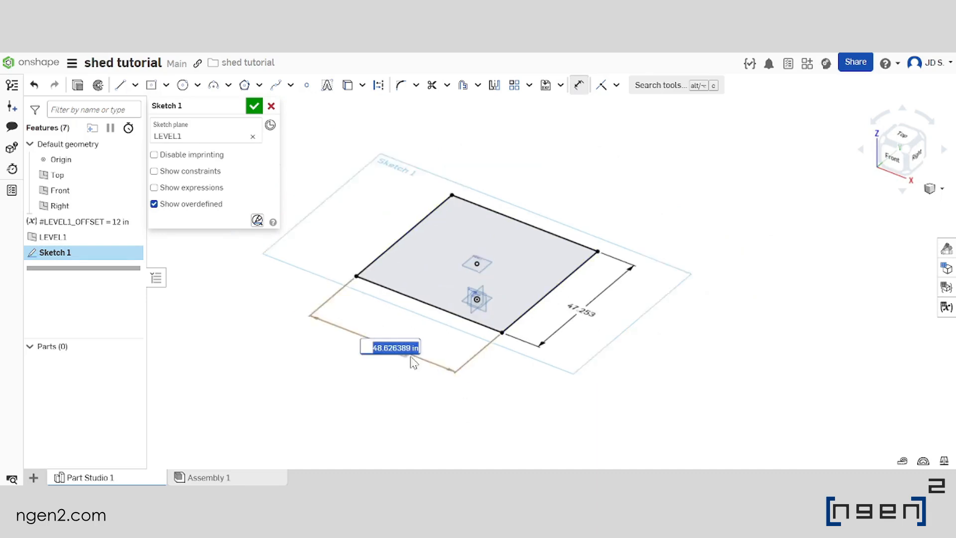
scroll(414, 363, "down", 1)
scroll(438, 353, "up", 2)
scroll(411, 327, "down", 2)
scroll(455, 323, "up", 1)
mouse_move(489, 370)
right_mouse_down()
mouse_move(493, 381)
mouse_move(554, 387)
right_mouse_up()
left_click(254, 105)
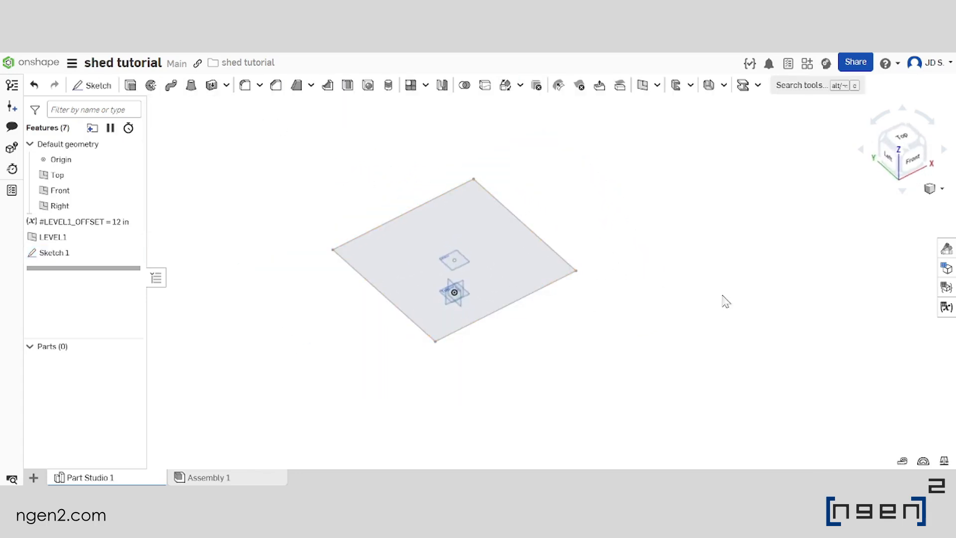
Add two length variables named Y and X to the Part Studio's variable table
left_click(947, 306)
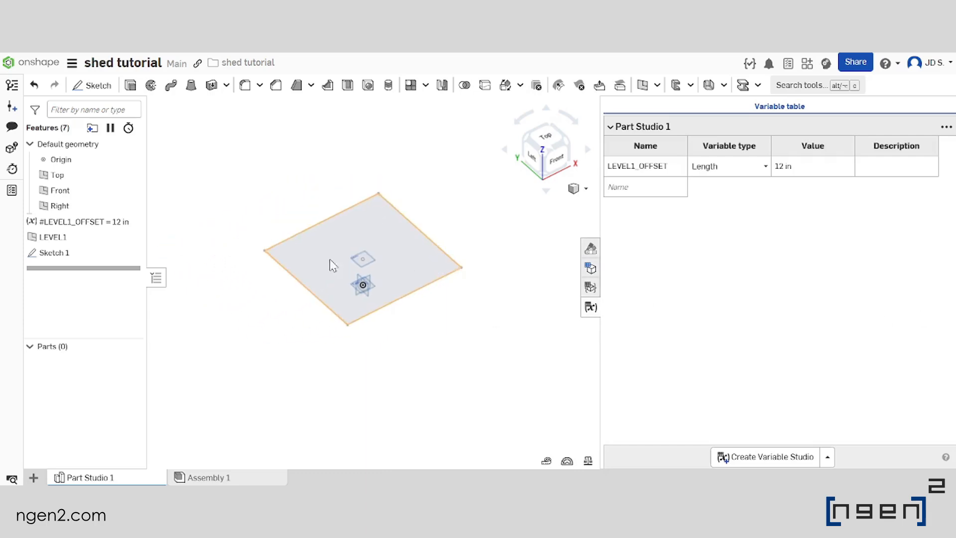
left_click(664, 185)
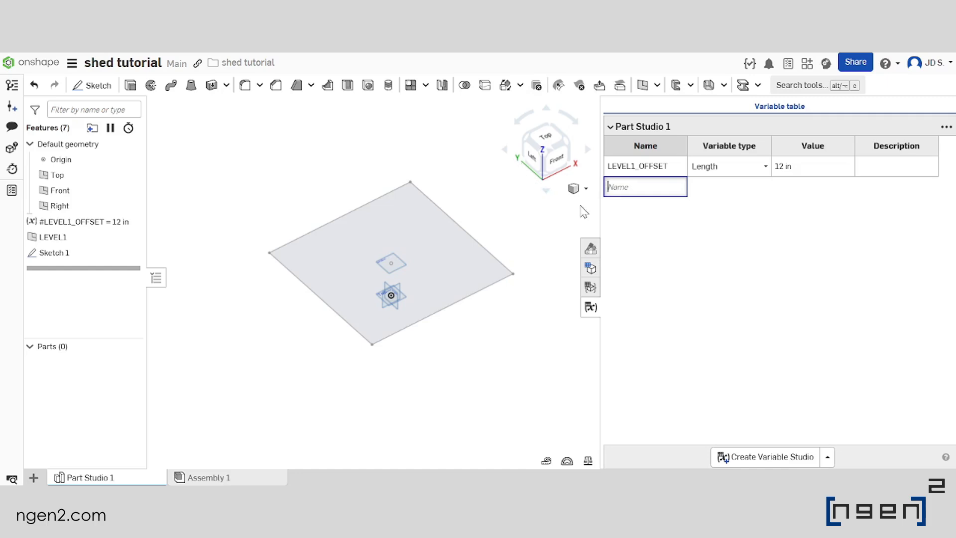
key("Return")
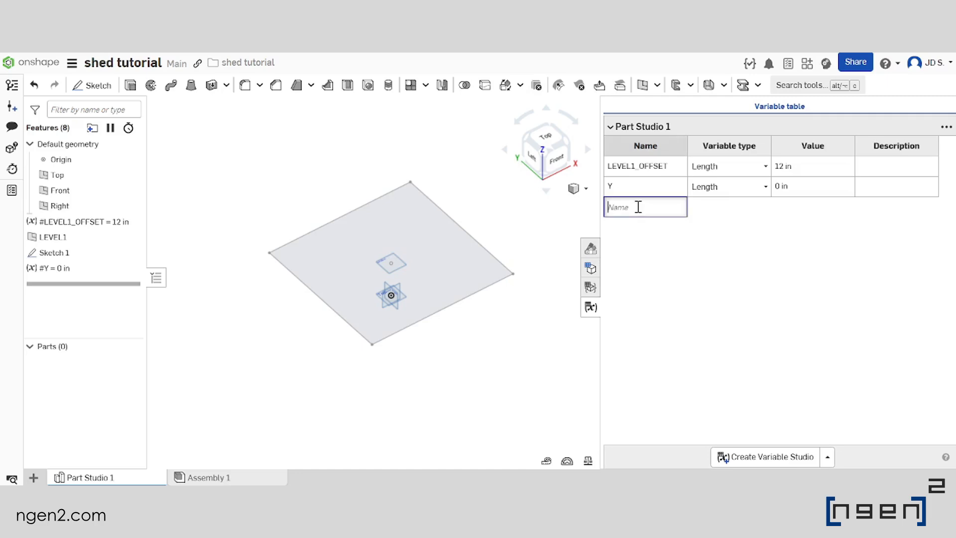
type("X")
key("Return")
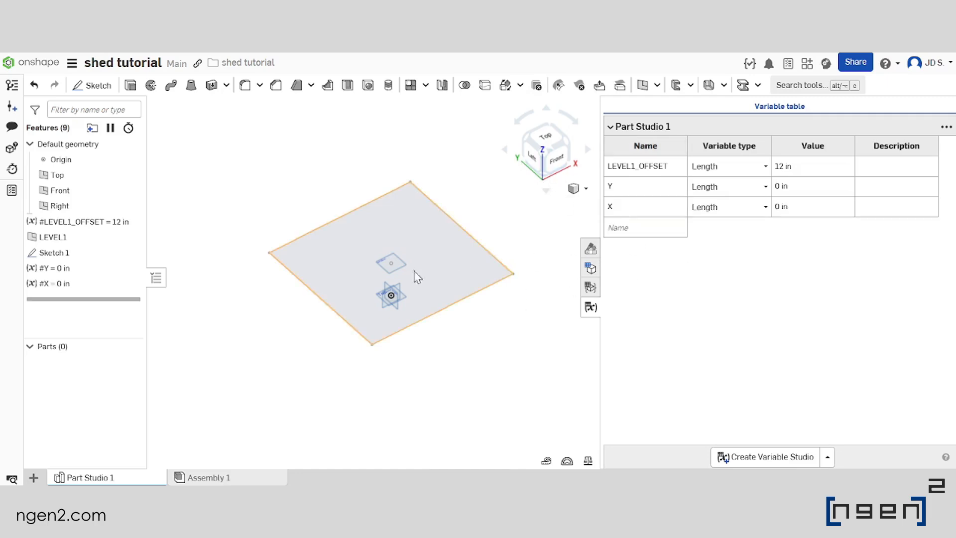
Set the Y variable to 8 ft and the X variable to 7 ft
left_click(807, 192)
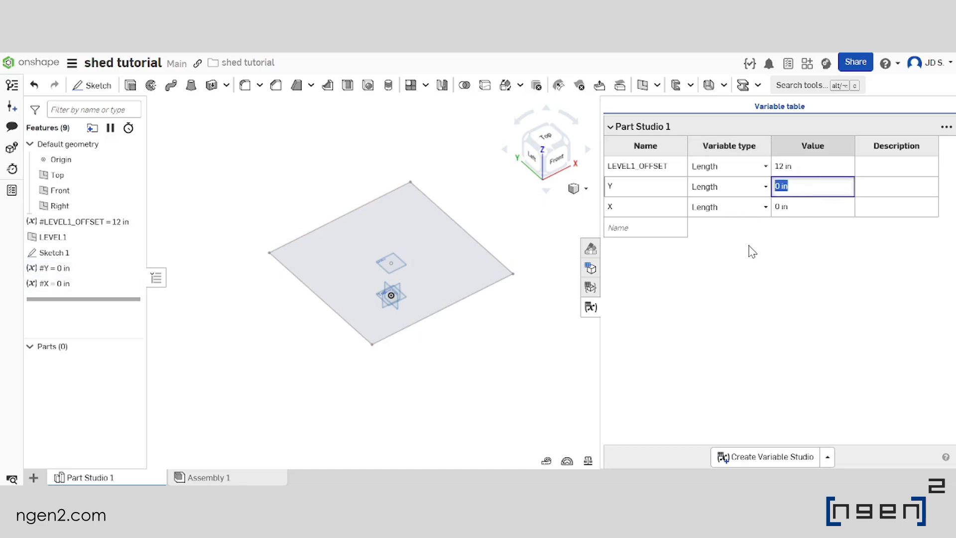
type("8")
key("Caps_Lock")
type("ft")
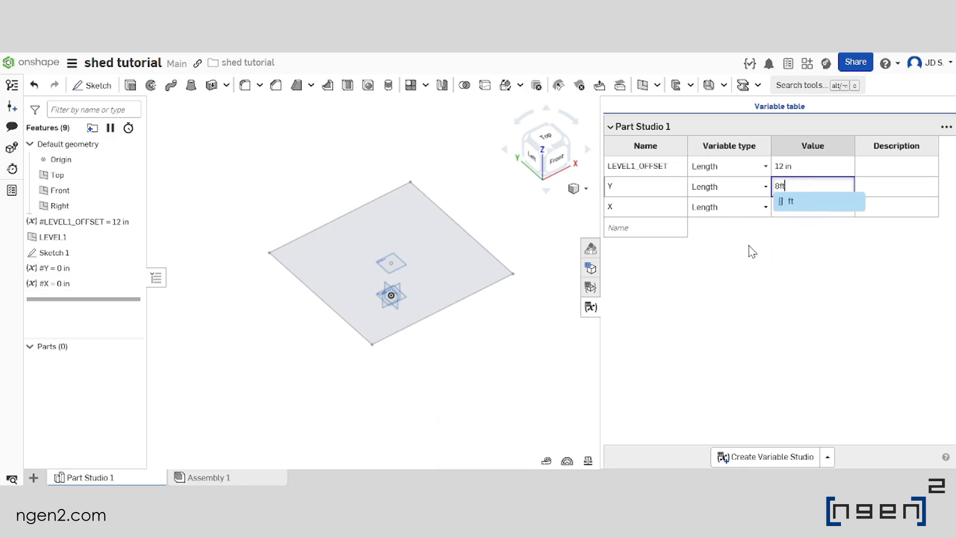
key("Return")
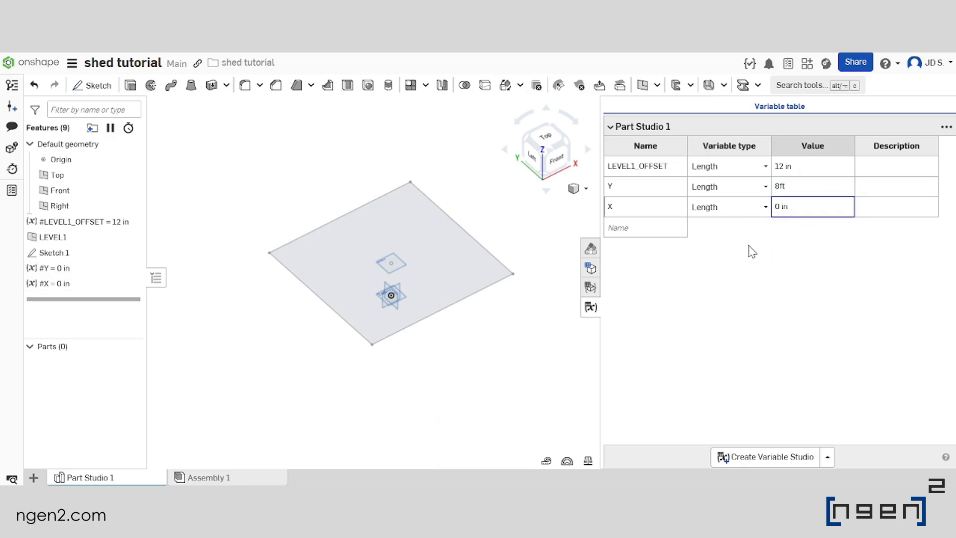
left_click(797, 206)
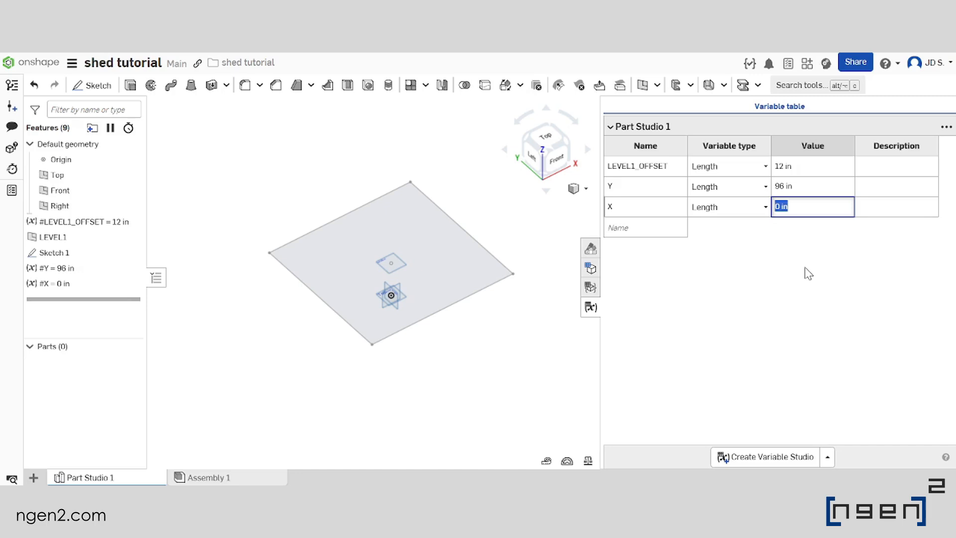
type("7ft")
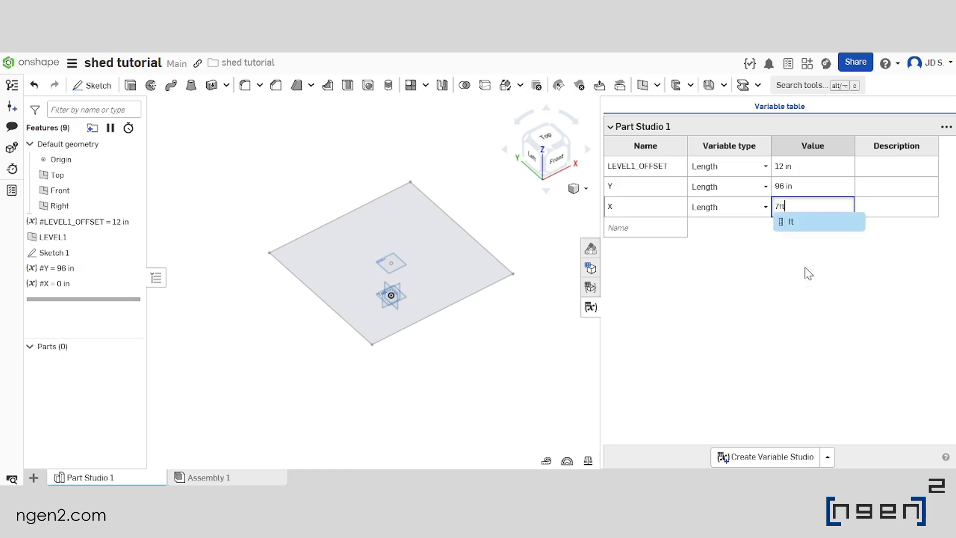
key("Return")
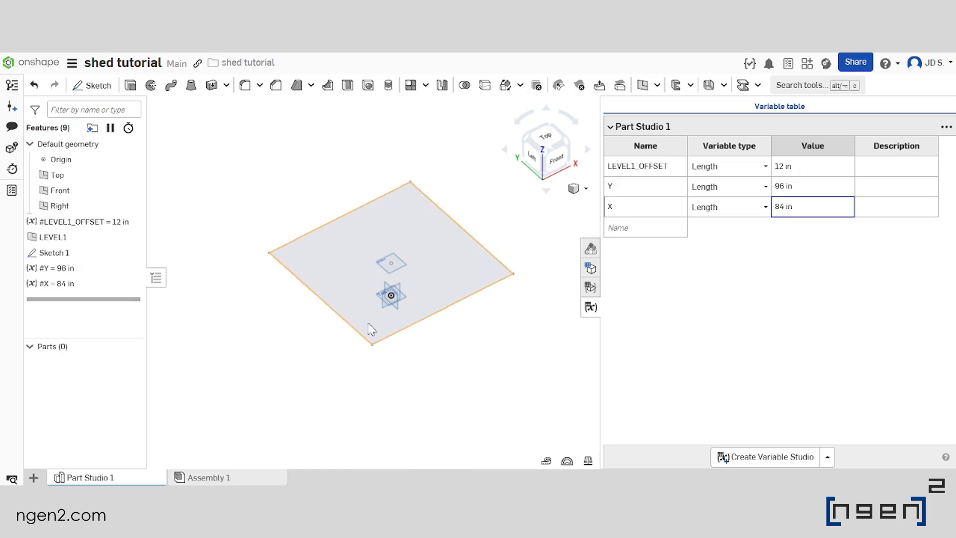
Move the Y and X variables together ahead of the LEVEL1 plane in the feature list, directly after LEVEL1_OFFSET
left_click(68, 286)
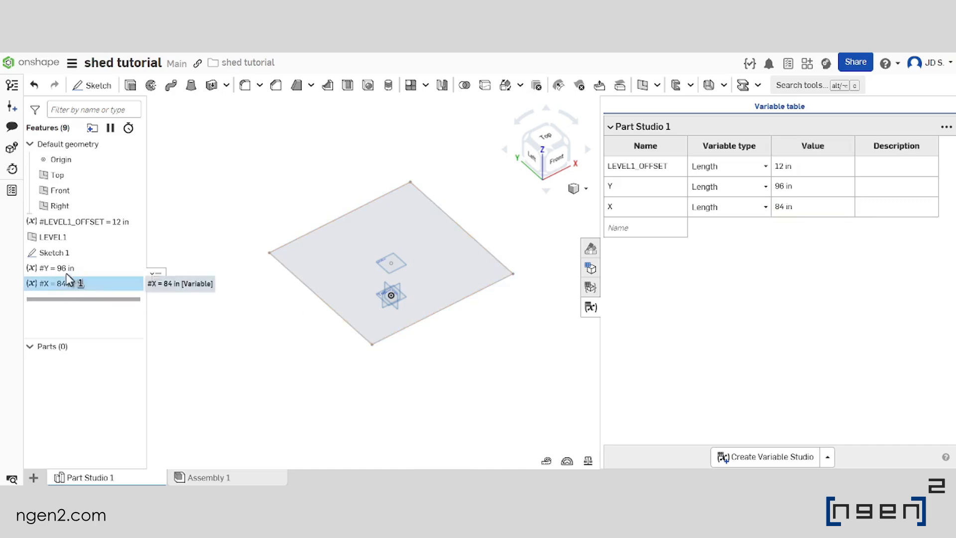
left_click(68, 270)
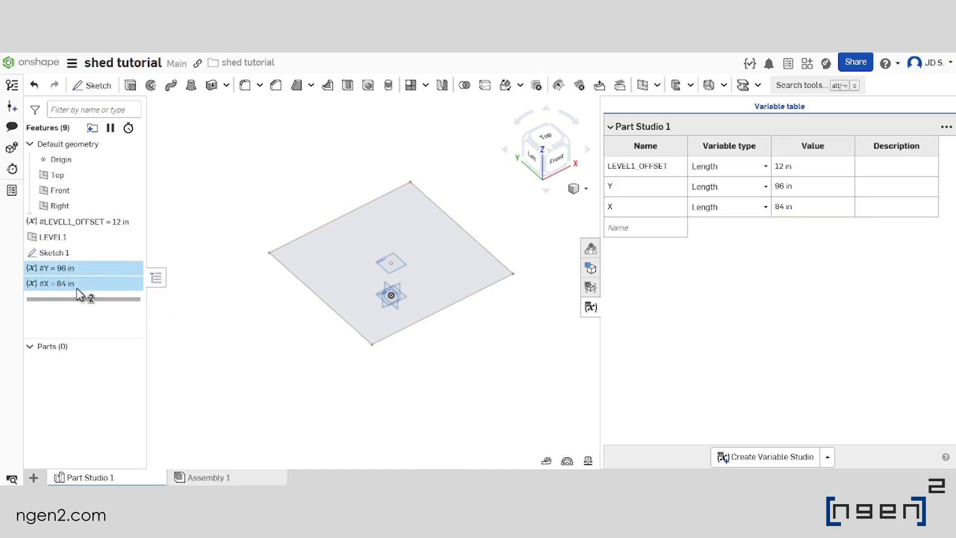
left_click_drag(85, 277, 90, 238)
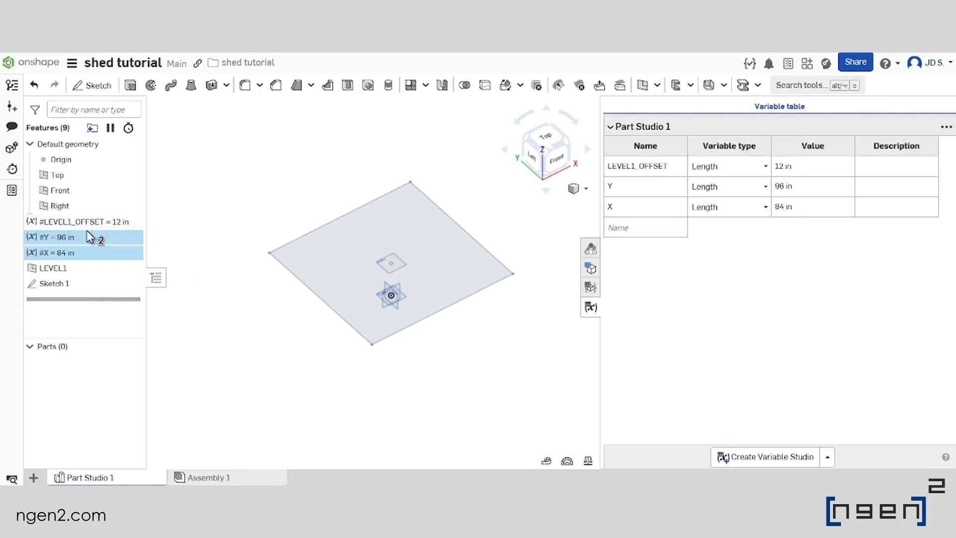
left_click(213, 247)
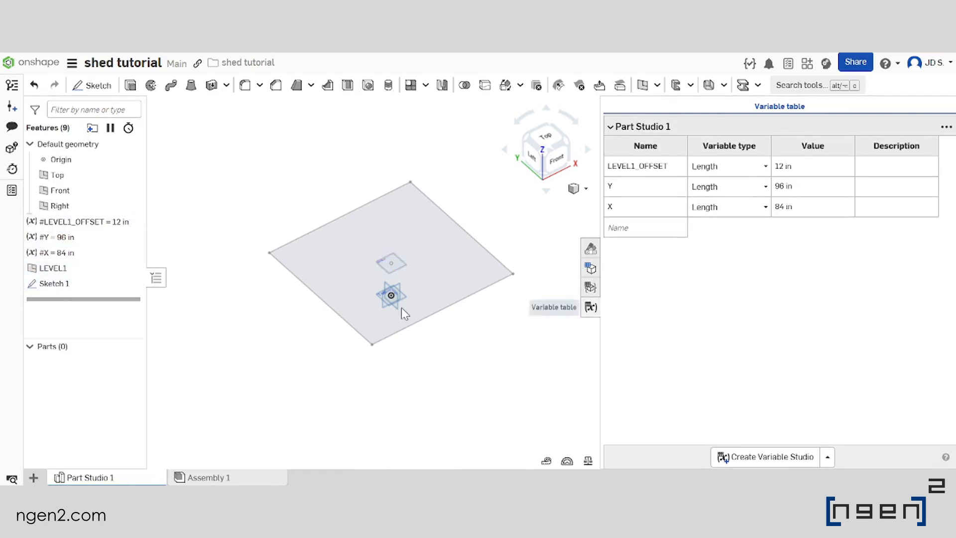
Edit Sketch 1 and set the rectangle's dimension along the Y direction to the variable #Y
double_click(89, 286)
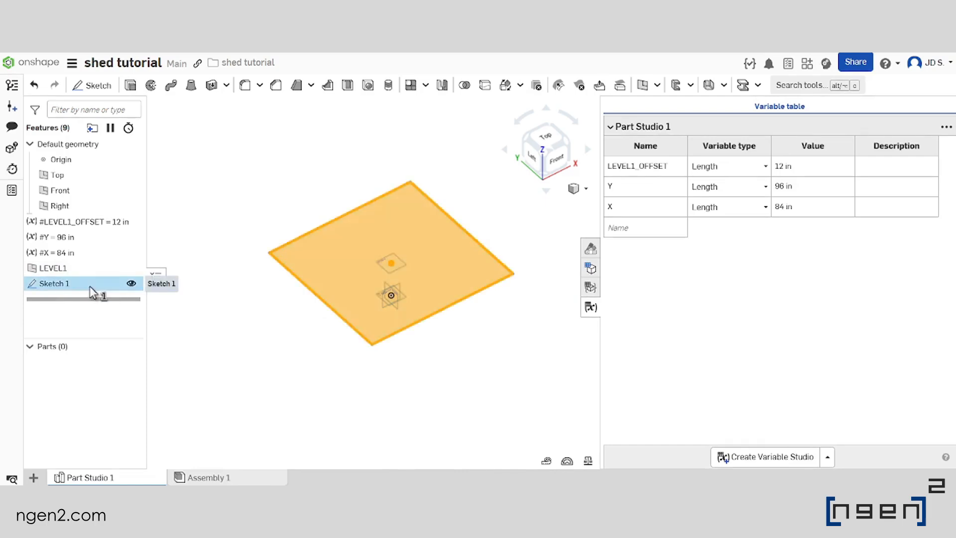
scroll(294, 277, "down", 3)
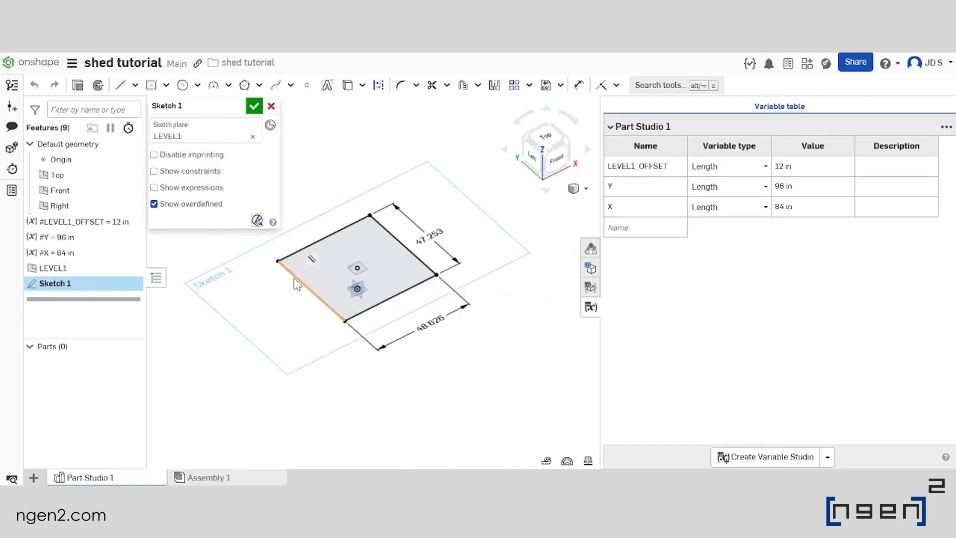
scroll(347, 263, "up", 3)
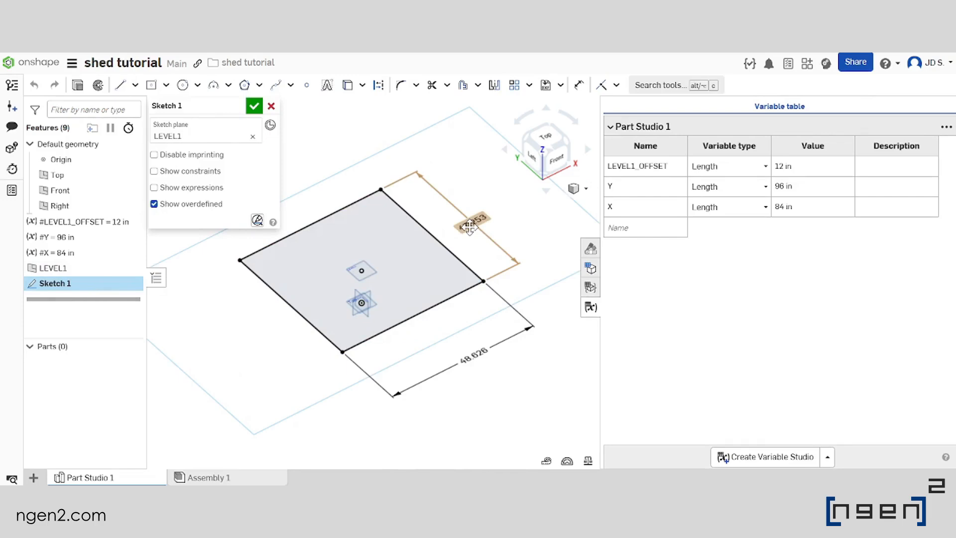
double_click(470, 227)
scroll(353, 243, "down", 2)
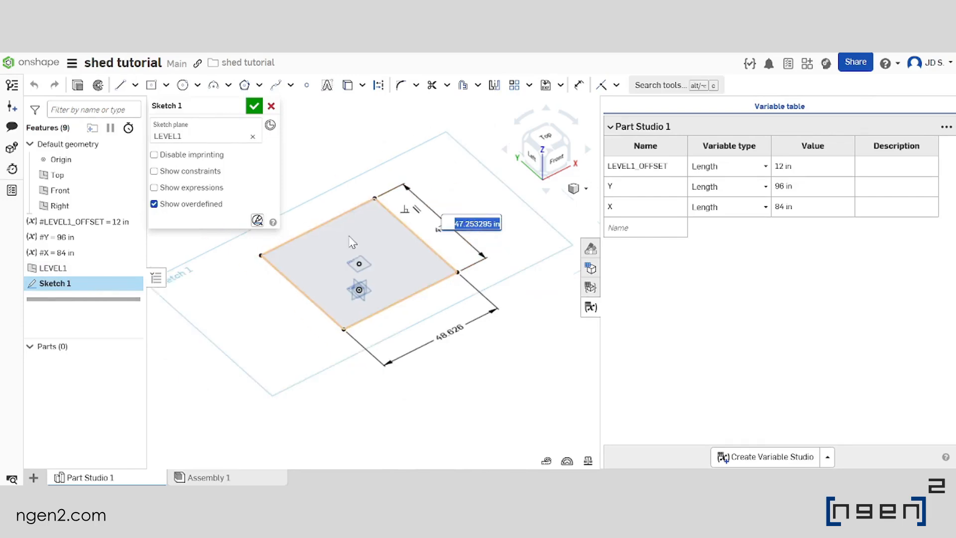
scroll(445, 225, "up", 2)
scroll(450, 237, "up", 1)
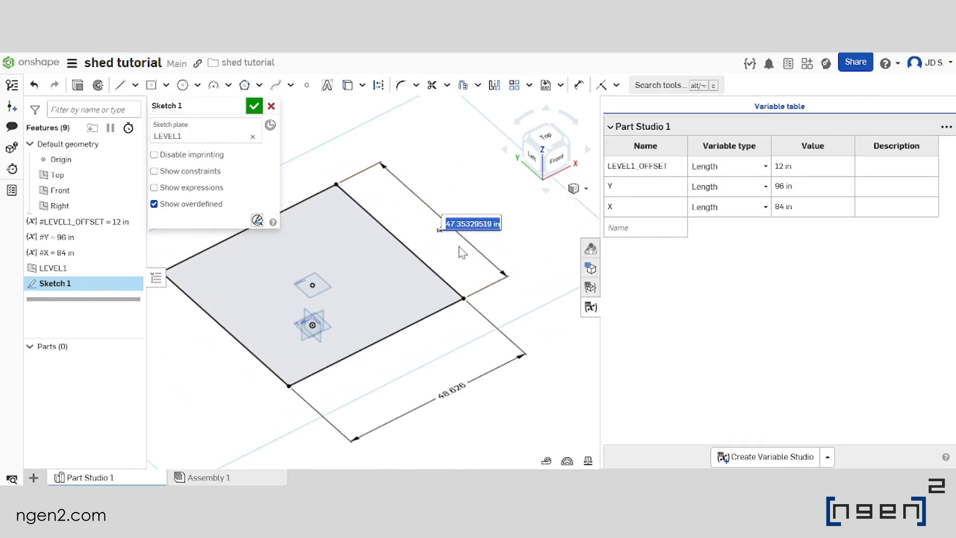
type("y")
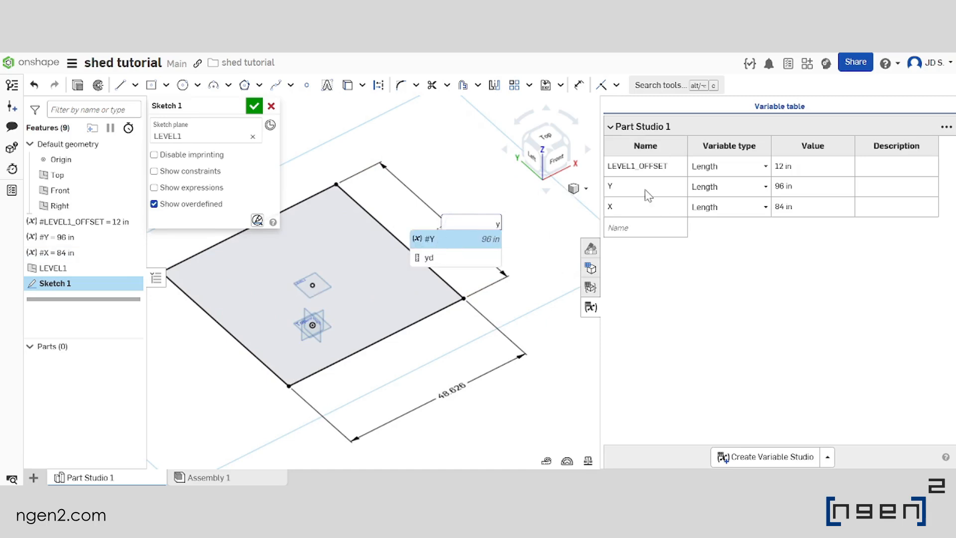
left_click(457, 241)
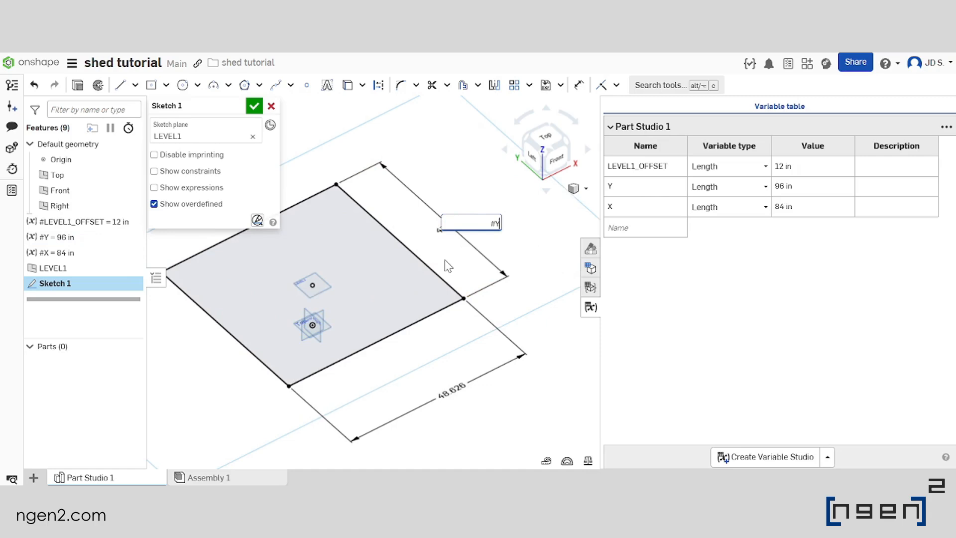
key("Return")
scroll(465, 282, "down", 3)
scroll(467, 285, "up", 2)
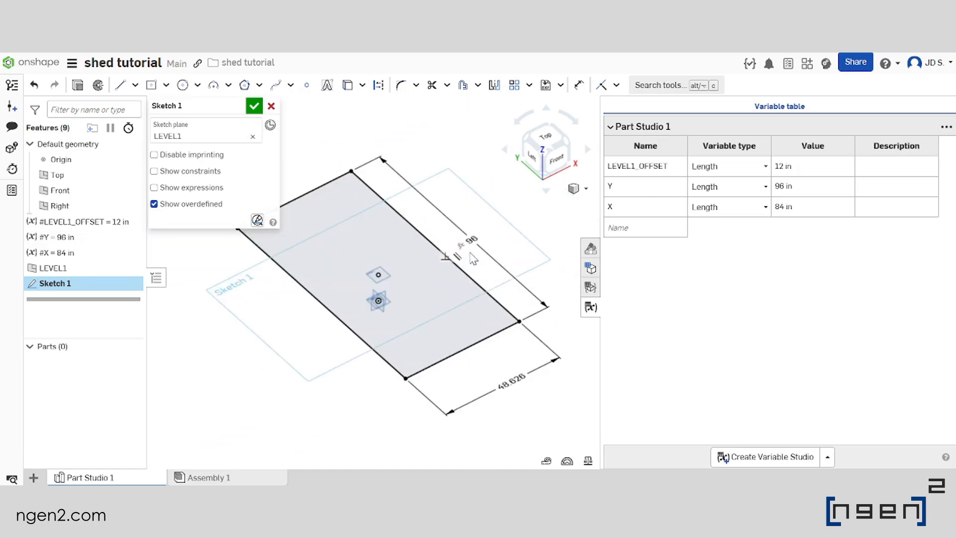
right_click(472, 247)
left_click(467, 143)
double_click(795, 186)
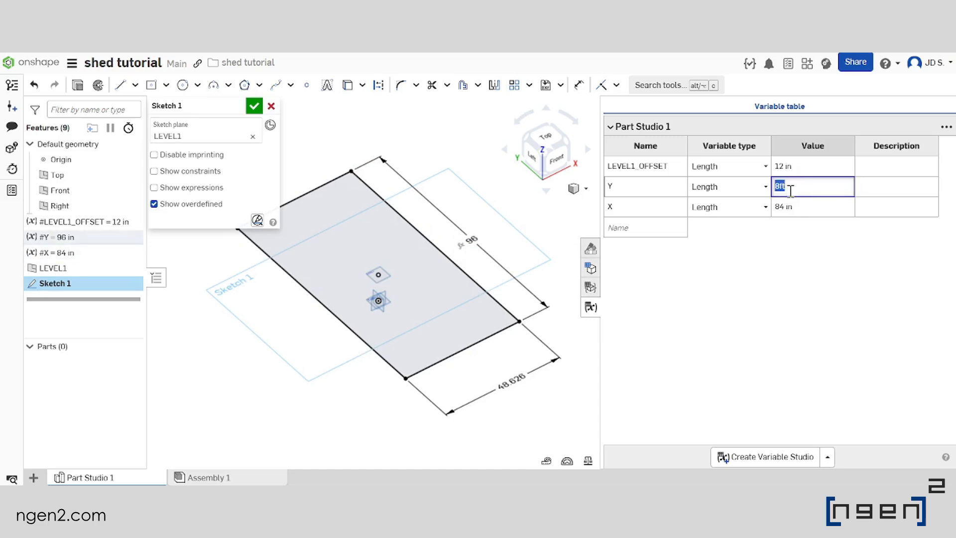
left_click(458, 206)
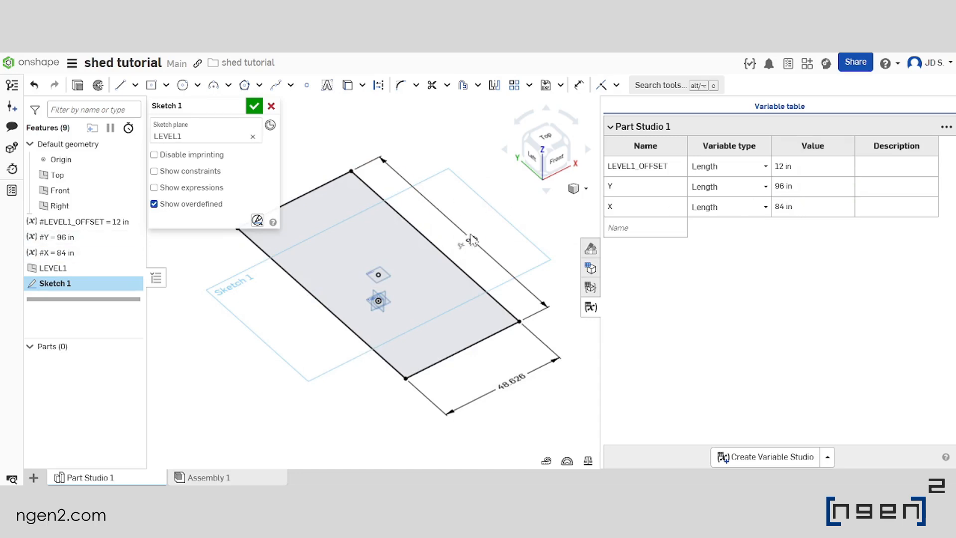
scroll(460, 244, "down", 3)
scroll(459, 244, "up", 2)
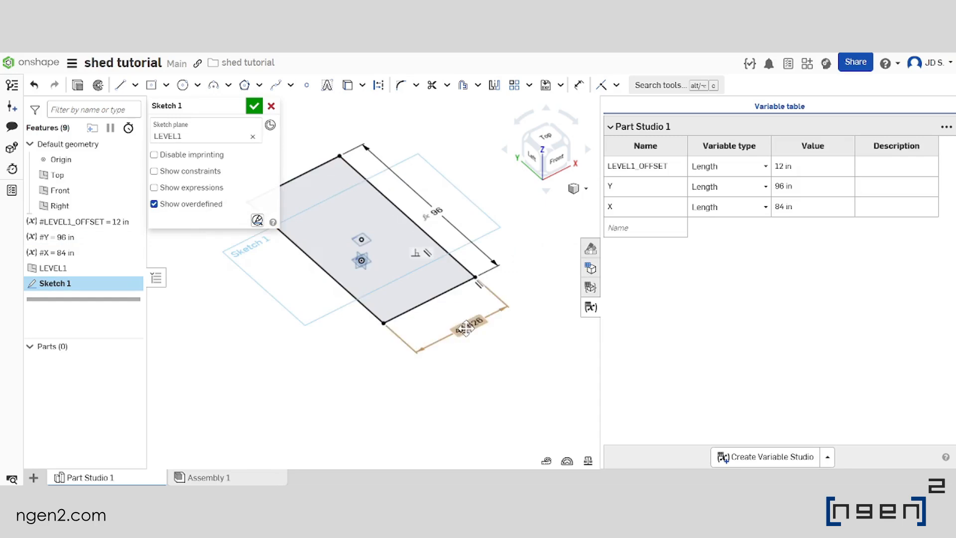
Set the rectangle's dimension along the X direction to the variable #X and finish Sketch 1
double_click(468, 327)
type("#x")
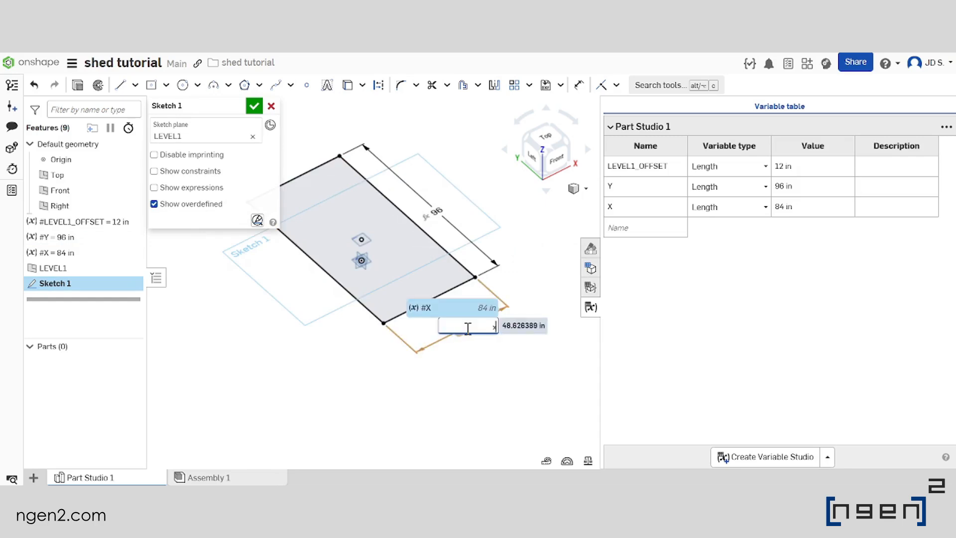
key("Return")
key("Return")
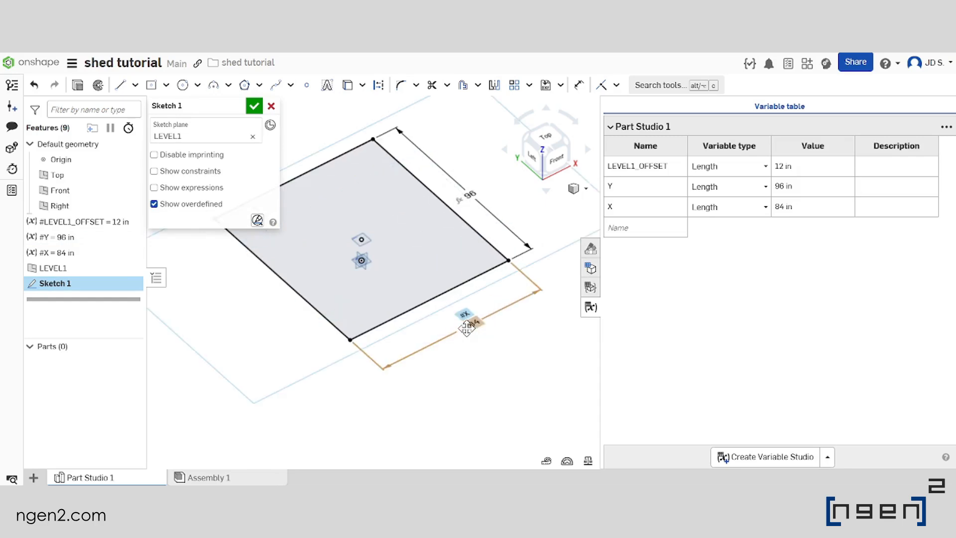
scroll(434, 314, "down", 4)
scroll(434, 314, "up", 1)
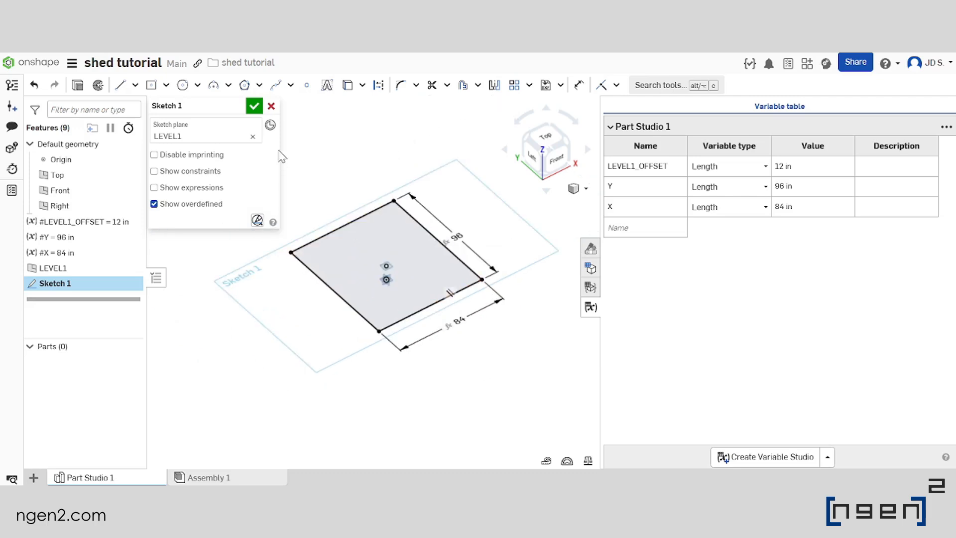
left_click(254, 106)
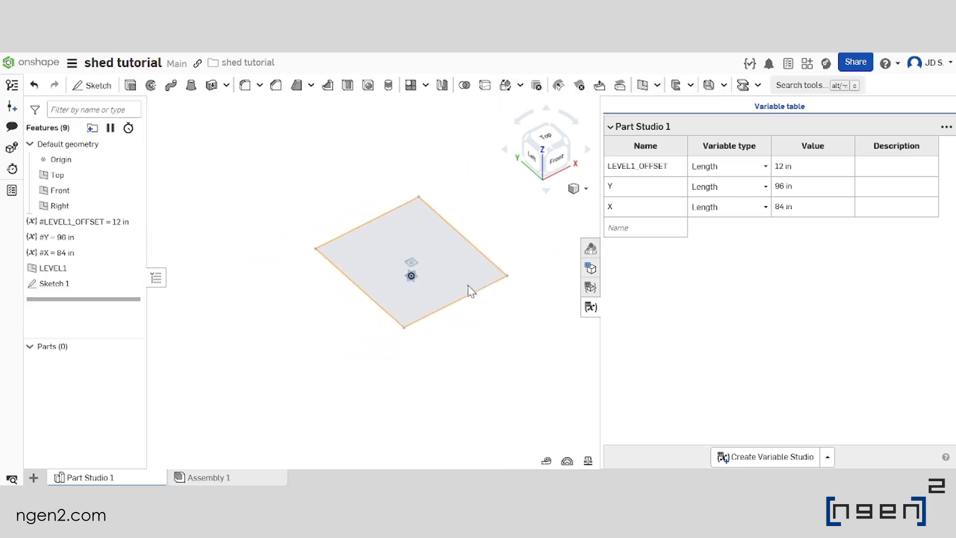
Test the base sketch's response by setting the Y variable to 9 ft and the X variable to 12 ft
scroll(436, 287, "up", 3)
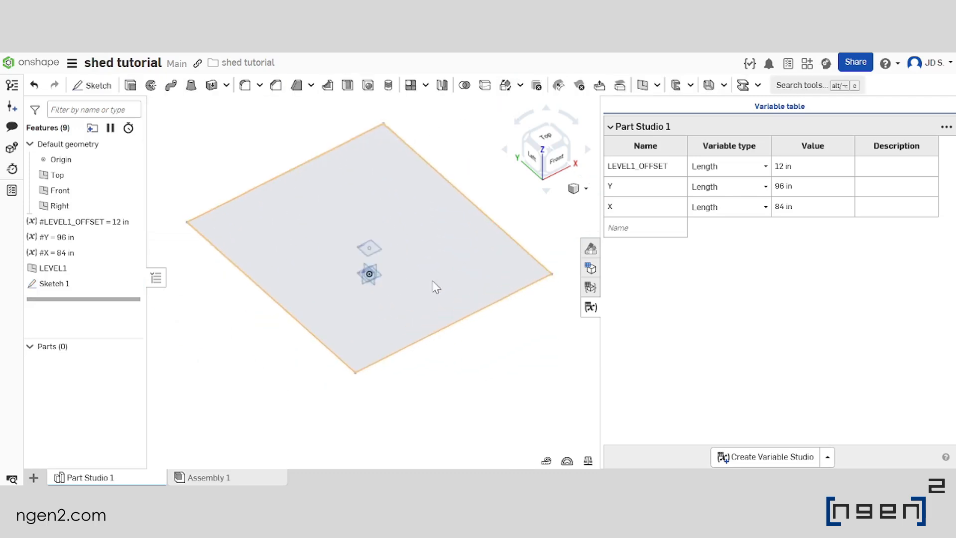
left_click(803, 187)
right_click_drag(459, 289, 432, 324)
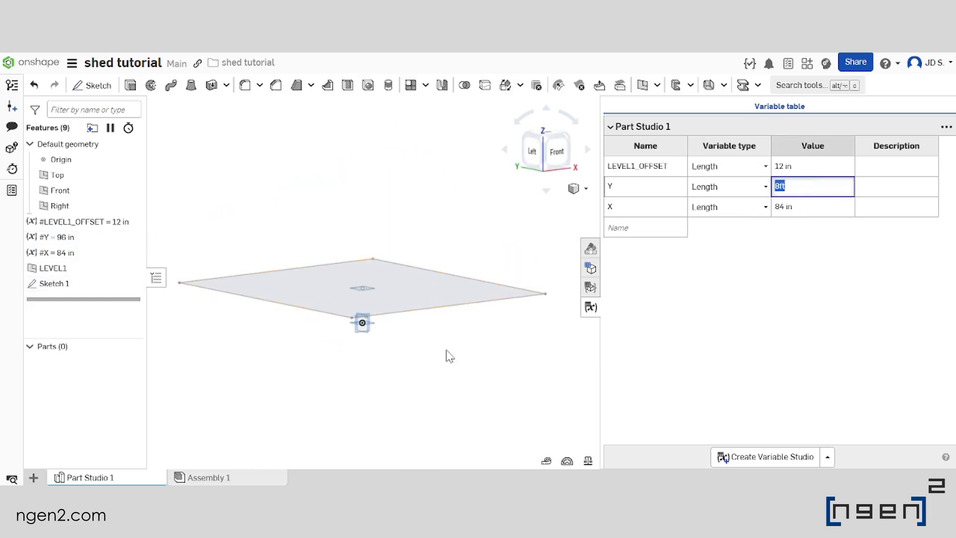
type("9ft")
key("Return")
mouse_move(387, 264)
right_mouse_down()
mouse_move(388, 293)
mouse_move(439, 341)
mouse_move(426, 318)
right_mouse_up()
scroll(438, 341, "up", 4)
scroll(438, 342, "down", 2)
left_click(825, 208)
type("144")
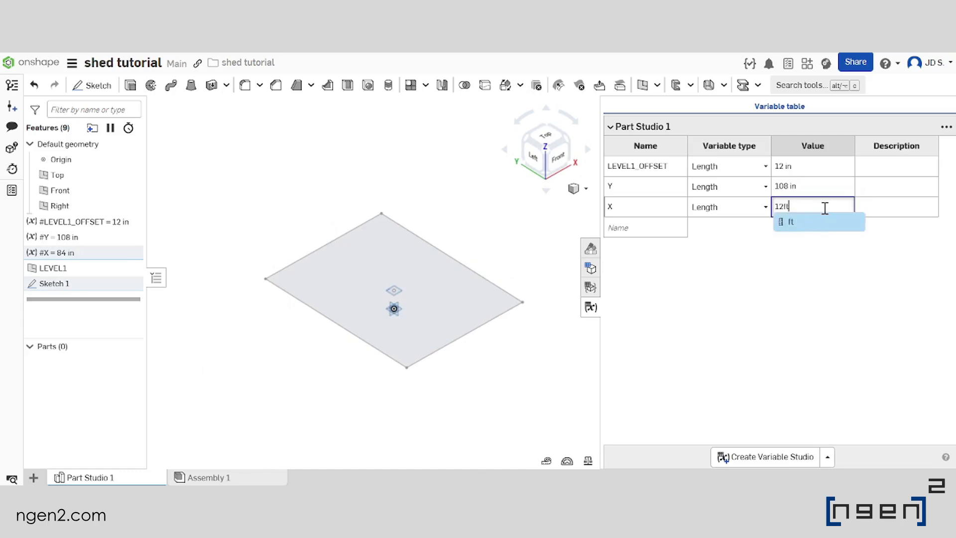
key("Return")
Test the LEVEL1_OFFSET variable at 24 in and restore it to 12 in
right_click_drag(453, 397, 449, 252)
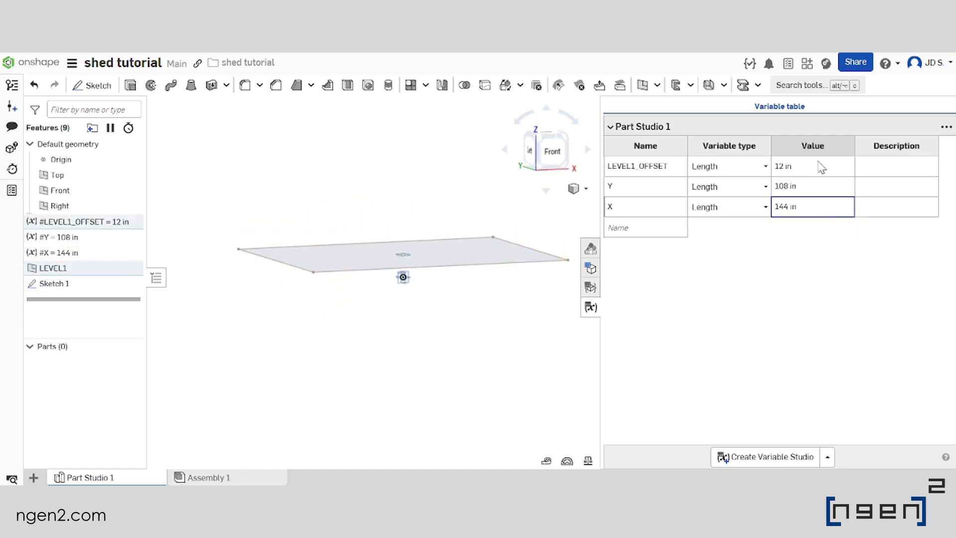
left_click(820, 166)
type("24 in")
key("Return")
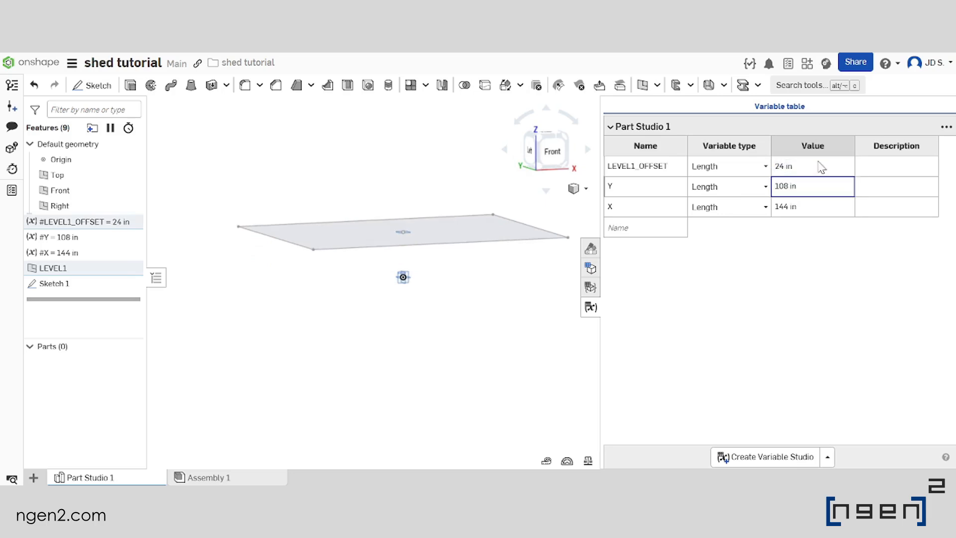
left_click(819, 165)
type("12")
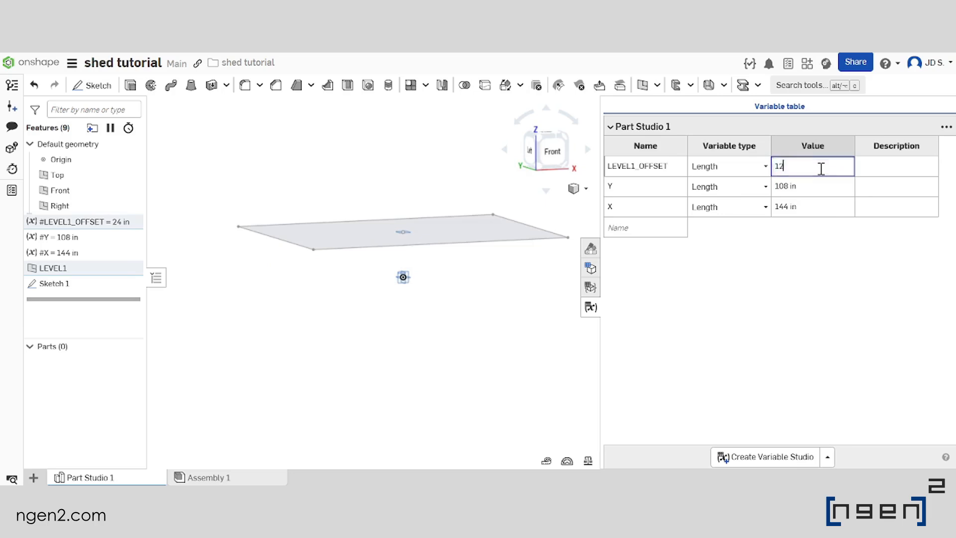
key("Return")
Set the Y variable back to 8 ft and the X variable back to 7 ft
left_click(807, 185)
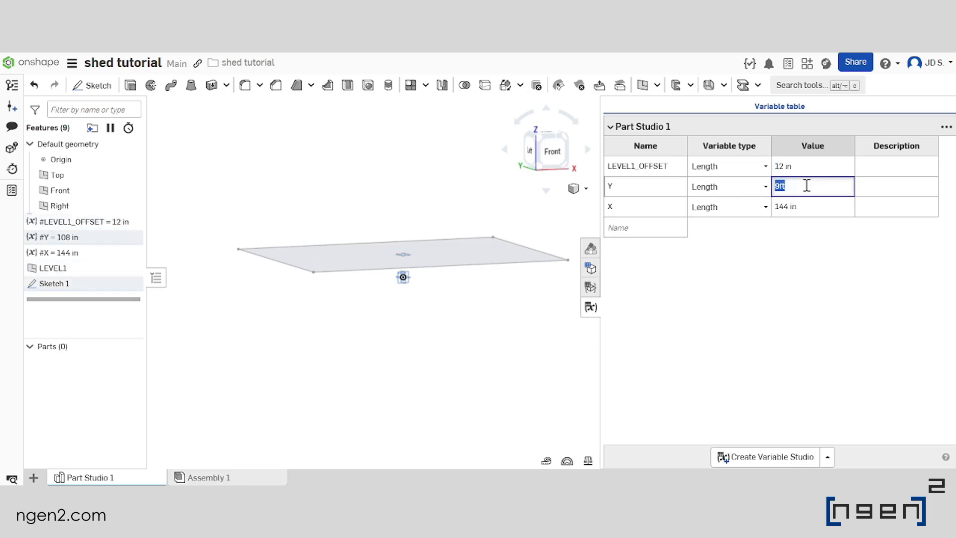
type("8ft")
key("Return")
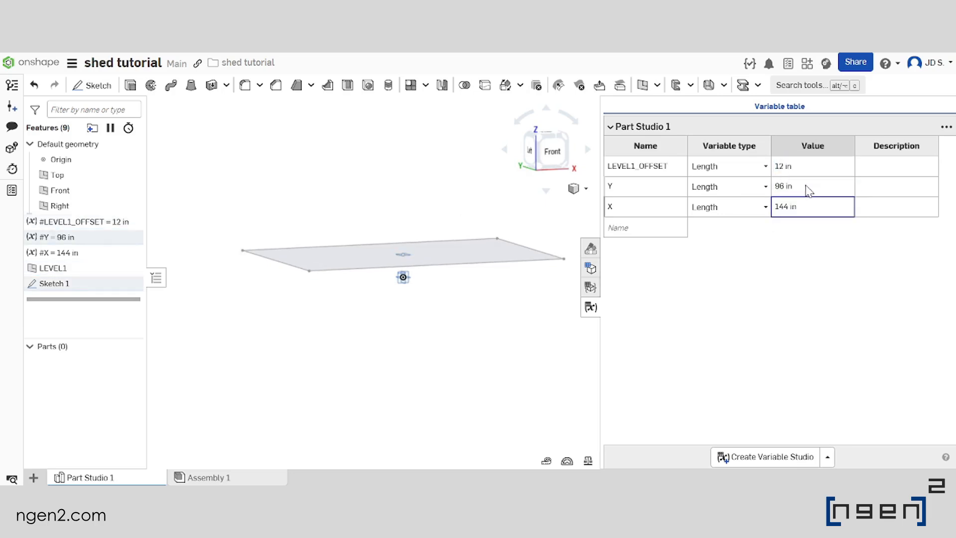
left_click(792, 207)
type("7ft")
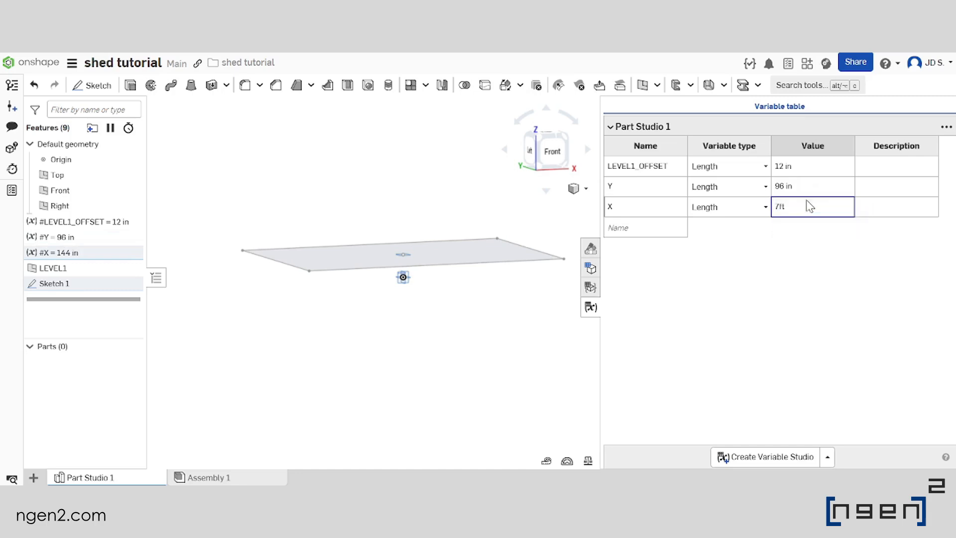
key("Return")
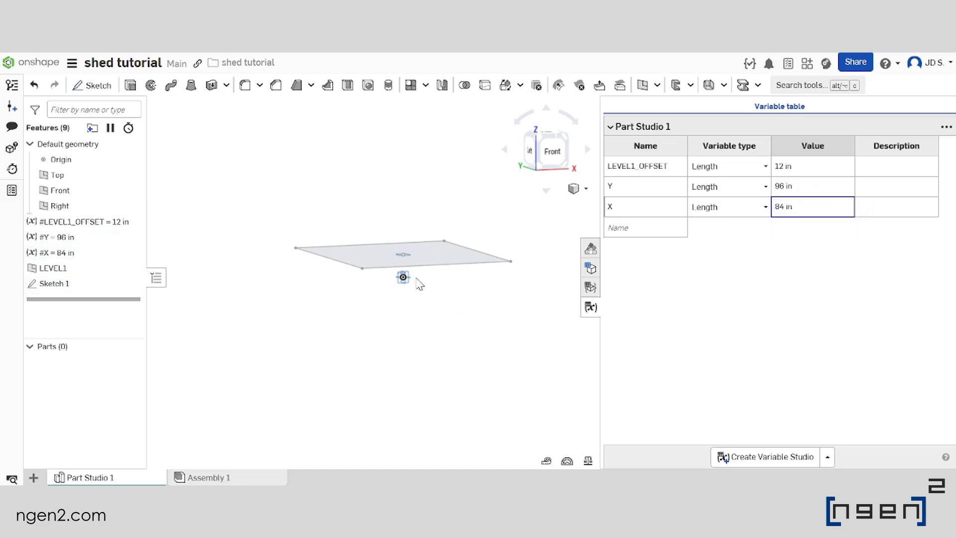
Rename Sketch 1 as LEVEL1_PLAN
right_click(75, 284)
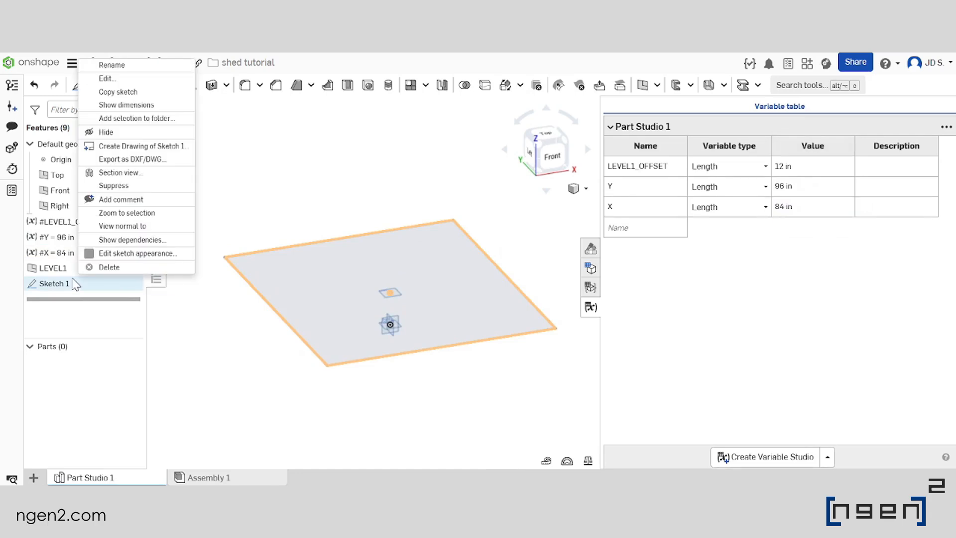
left_click(132, 64)
type("level")
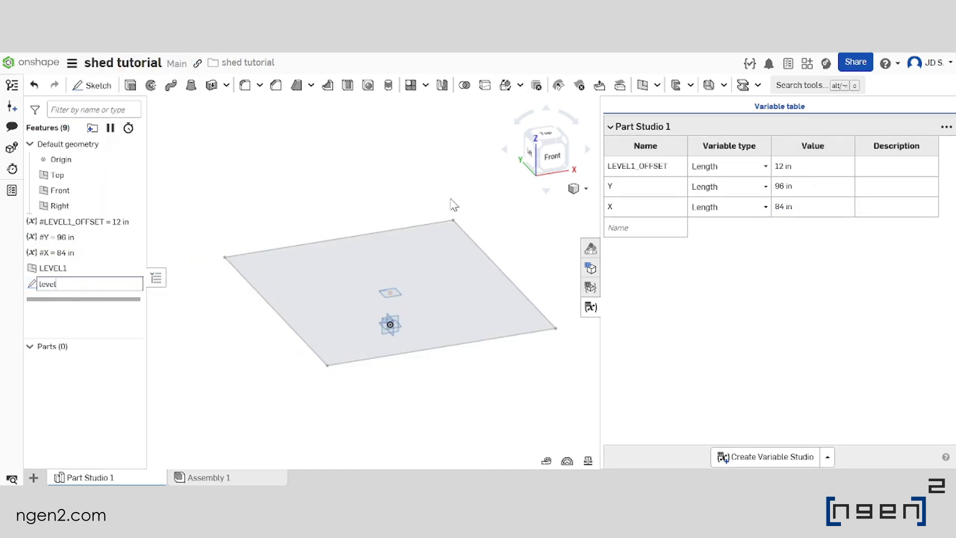
key("BackSpace")
key("BackSpace")
key("BackSpace")
key("Caps_Lock")
key("Return")
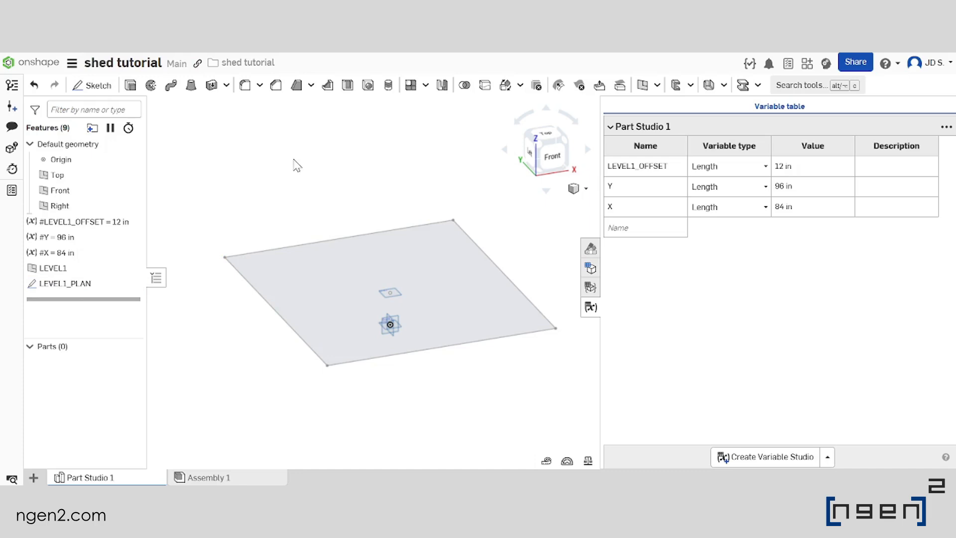
Close the variable table and hide the LEVEL1_PLAN sketch
scroll(347, 206, "down", 3)
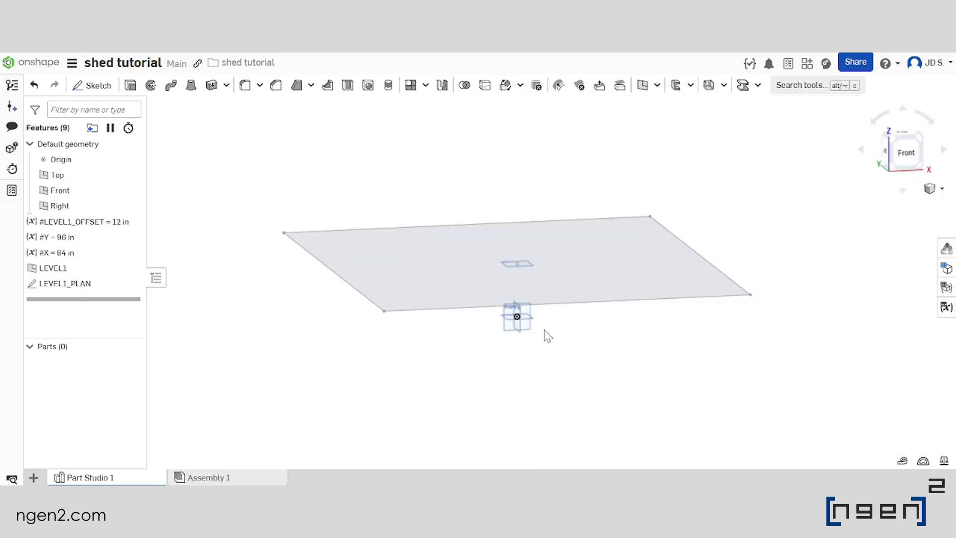
scroll(530, 276, "down", 3)
right_click_drag(549, 302, 540, 315)
scroll(568, 298, "up", 3)
right_click_drag(479, 314, 493, 292)
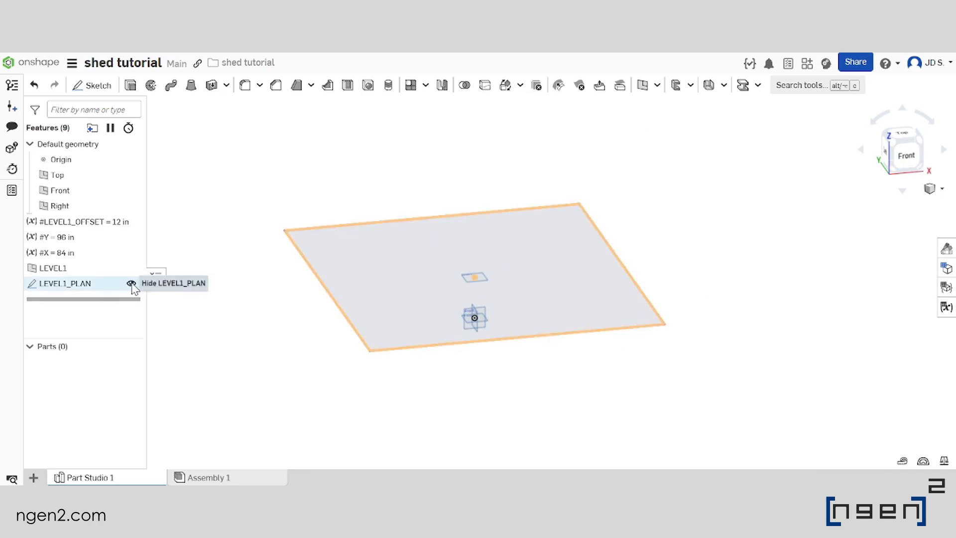
left_click(132, 284)
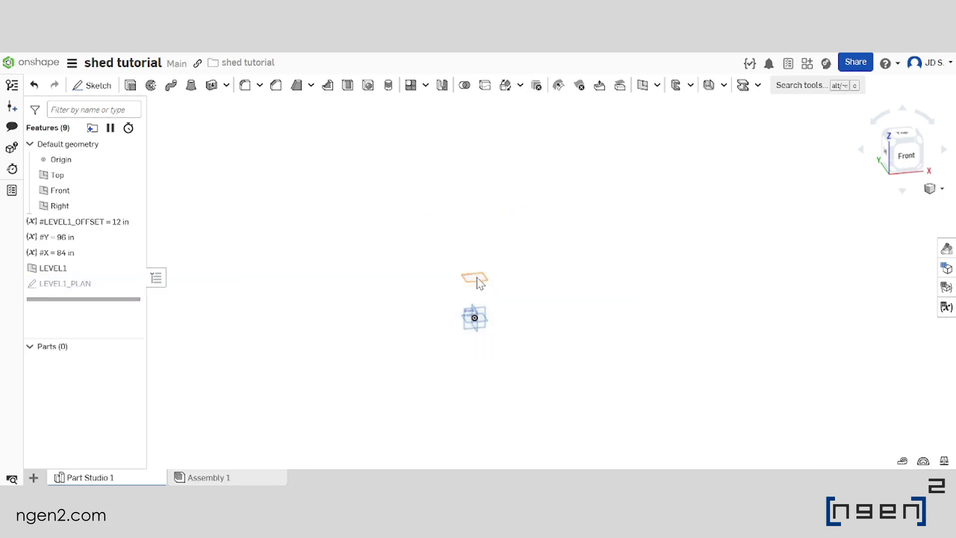
Create a plane offset 60 in above the Top plane
right_click_drag(504, 321, 514, 288)
scroll(479, 278, "up", 2)
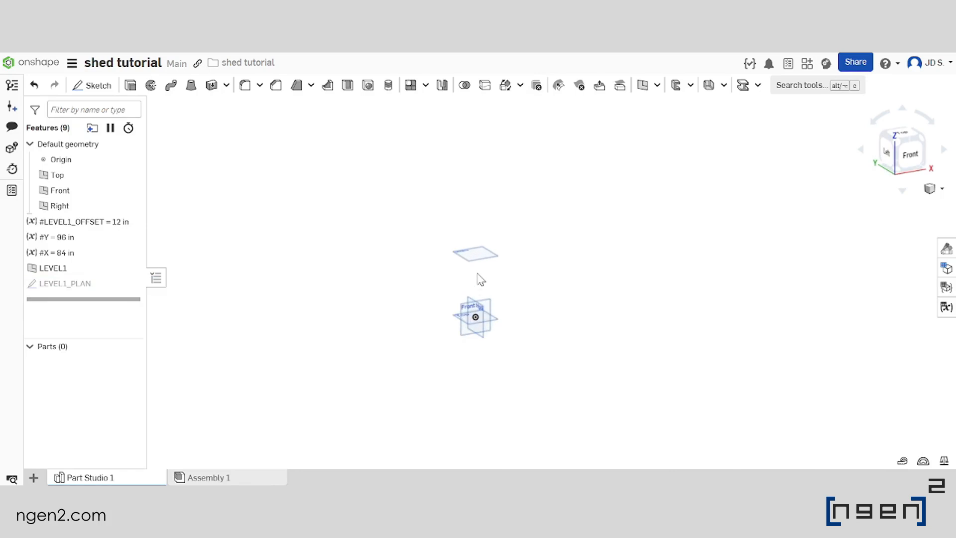
left_click(498, 324)
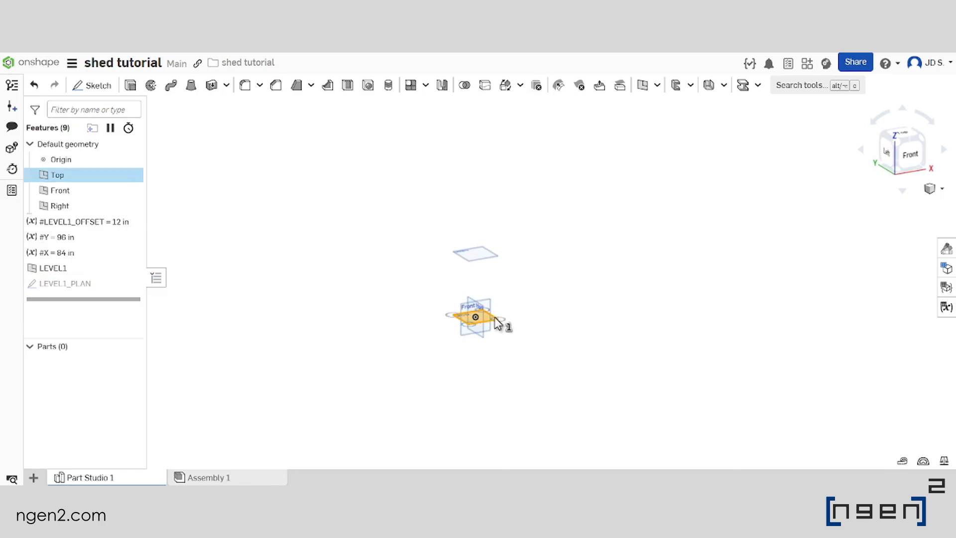
scroll(546, 299, "down", 2)
scroll(540, 284, "up", 2)
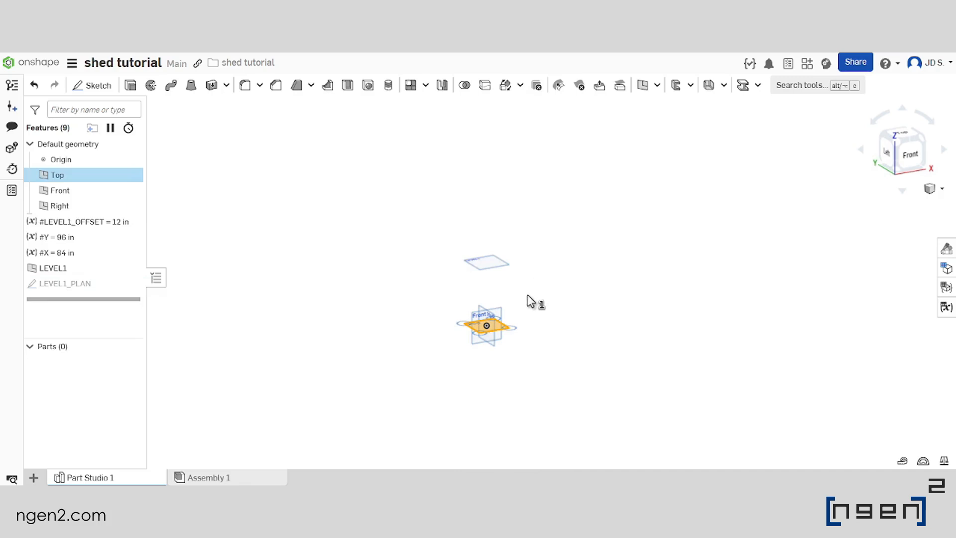
mouse_move(506, 327)
right_mouse_down()
mouse_move(487, 365)
mouse_move(503, 339)
right_mouse_up()
left_click(642, 85)
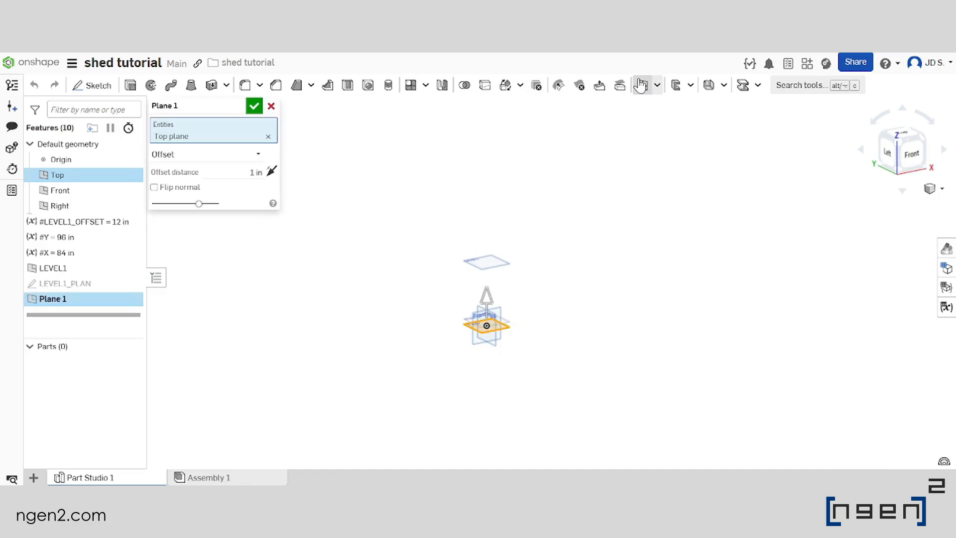
left_click(211, 172)
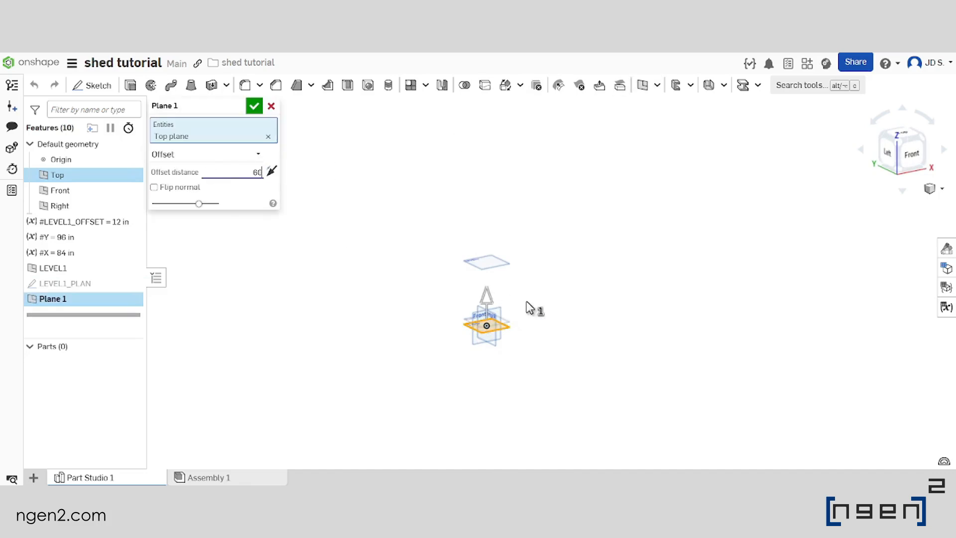
key("Return")
scroll(444, 315, "down", 3)
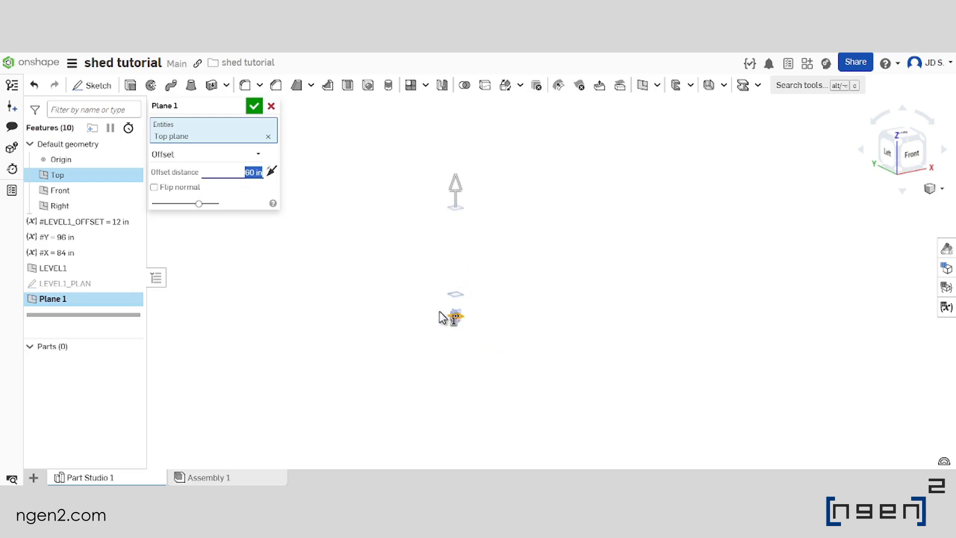
right_click_drag(487, 269, 486, 278)
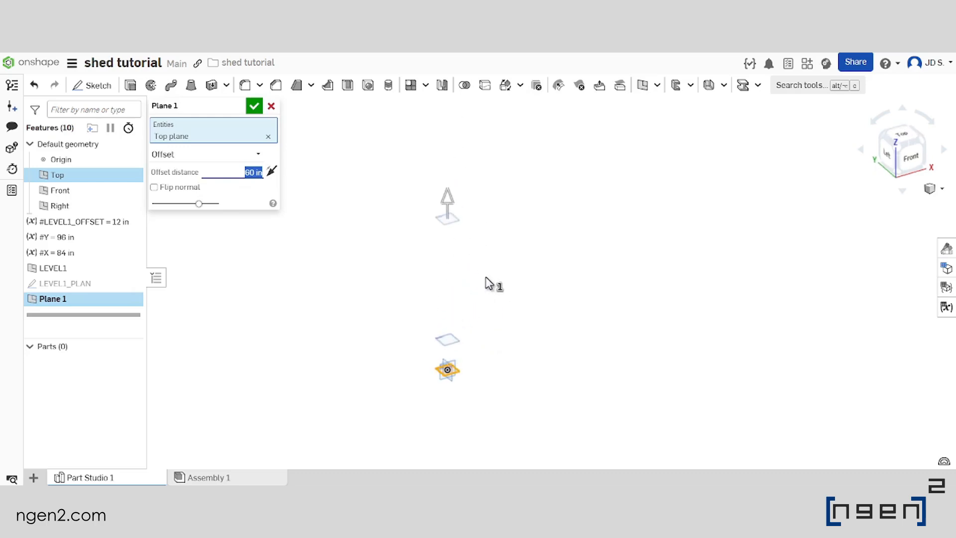
left_click(255, 106)
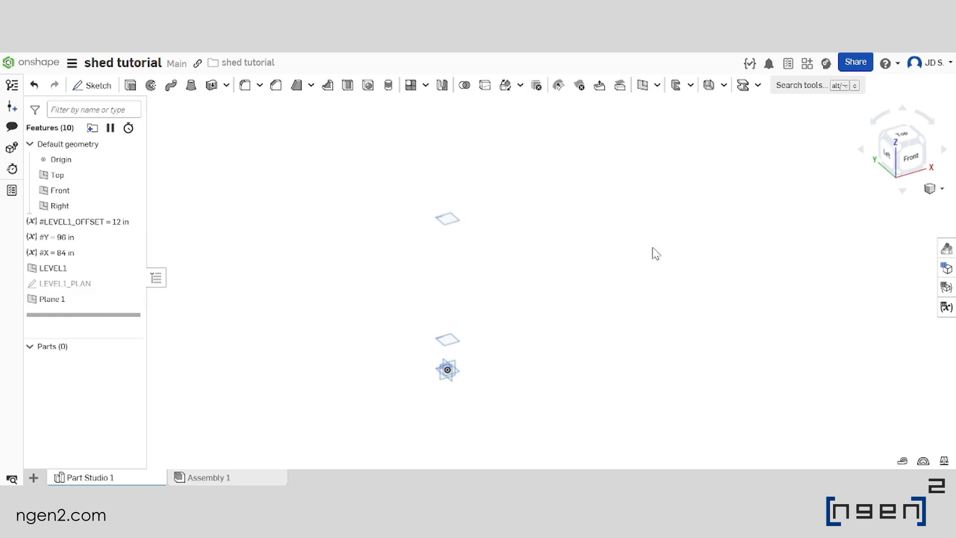
Add a length variable named BOTTOM_ROOF to the Part Studio's variable table and set its value to 9 ft
left_click(946, 306)
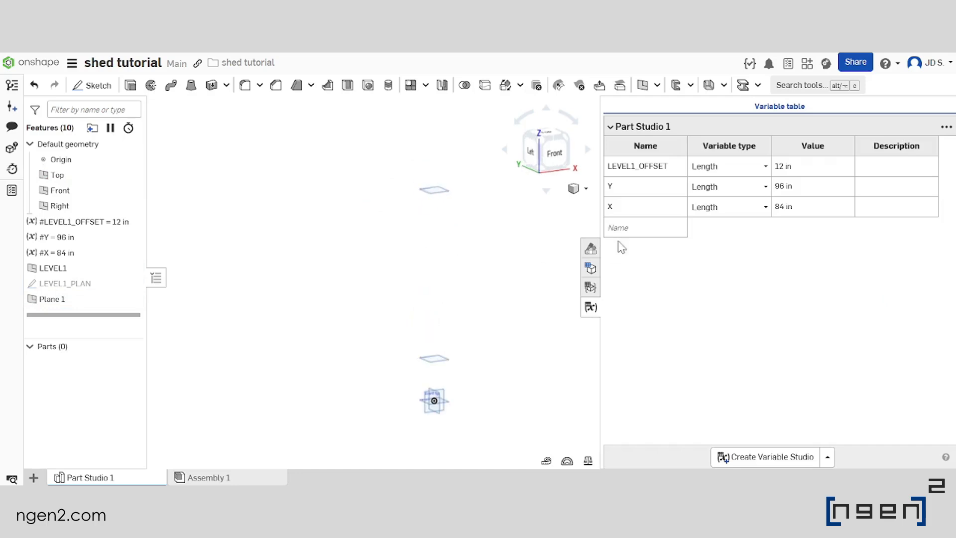
left_click(666, 223)
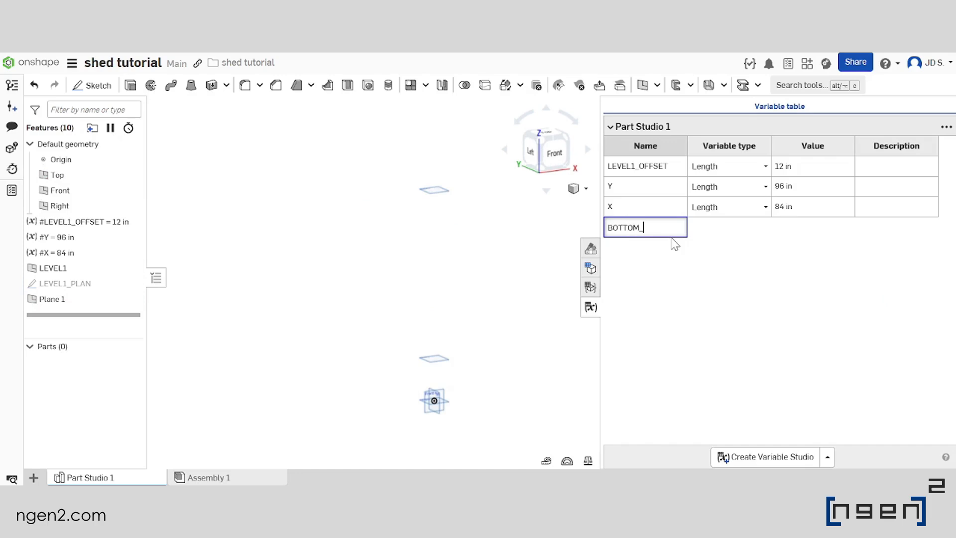
type("BOTTOM_ROOF")
key("Return")
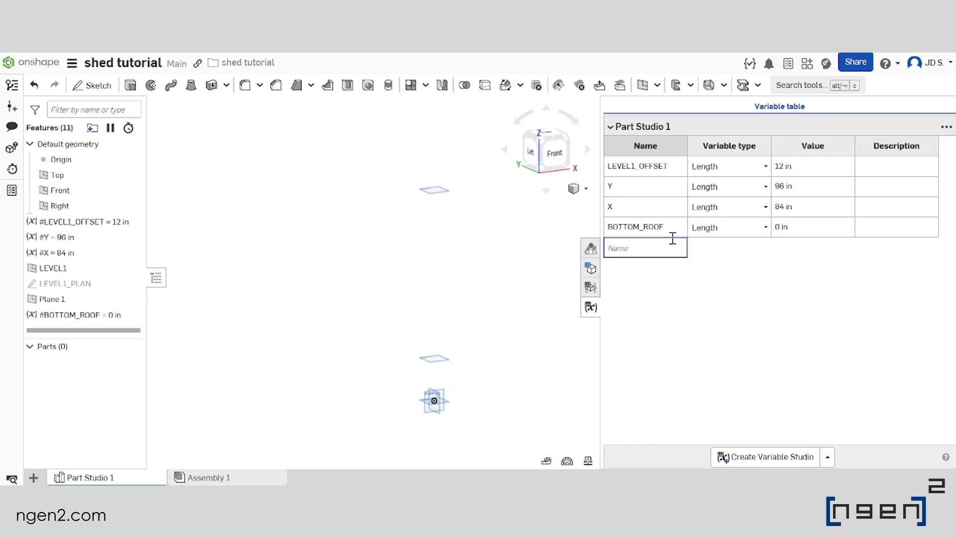
left_click(805, 232)
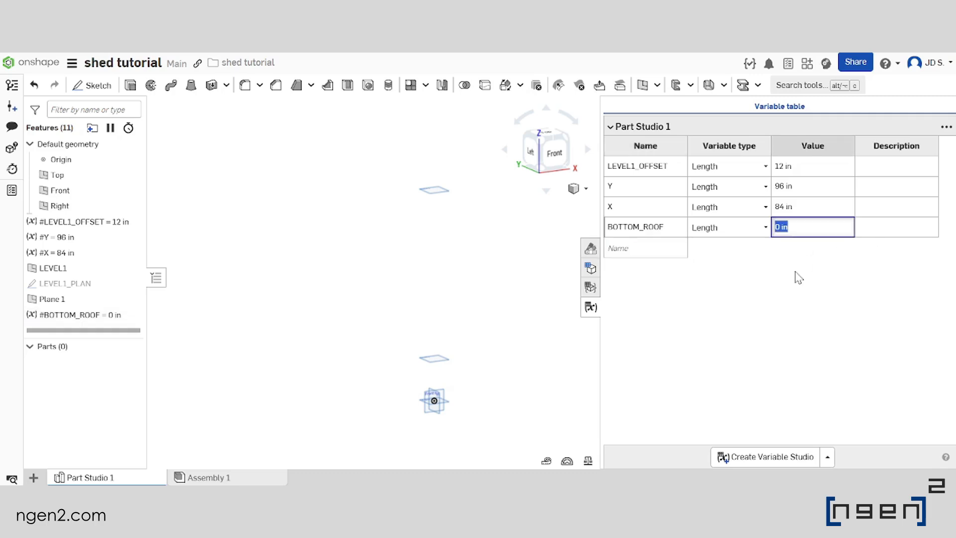
key("Caps_Lock")
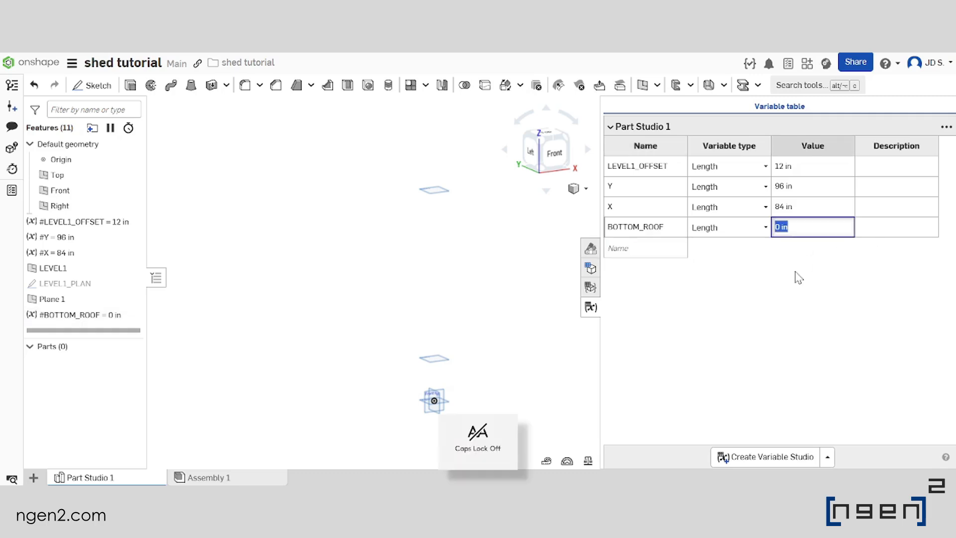
type("9ft")
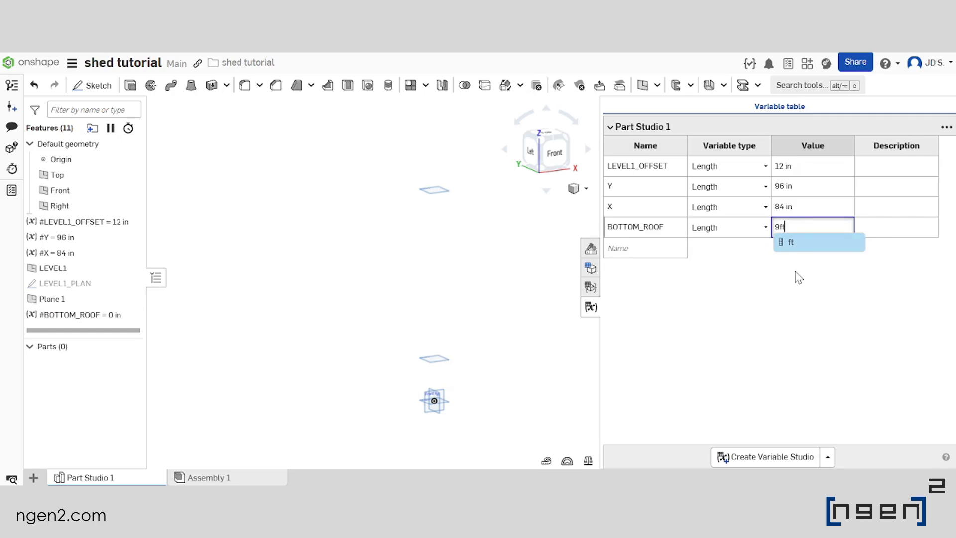
key("Return")
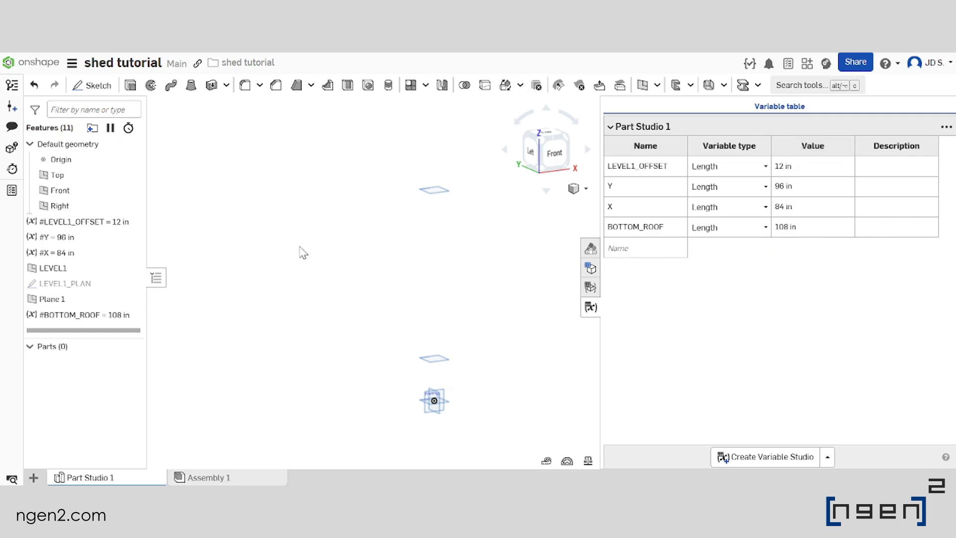
Move the BOTTOM_ROOF variable up the feature list to sit directly above the LEVEL1 plane
scroll(303, 246, "down", 3)
right_click_drag(70, 317, 80, 268)
key("Escape")
left_click_drag(64, 320, 64, 264)
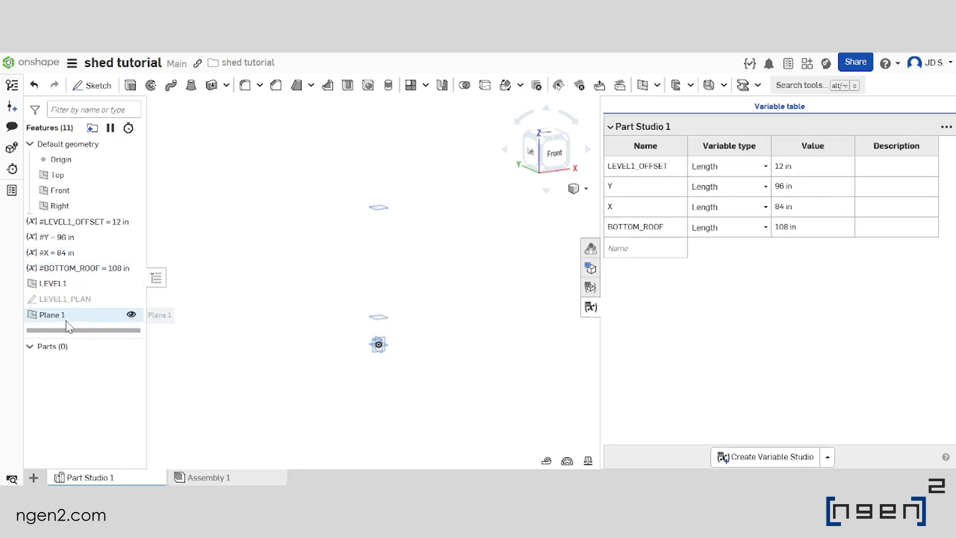
Edit Plane 1 so its offset distance from the Top plane uses the #BOTTOM_ROOF variable
double_click(69, 316)
left_click(253, 171)
type("bo")
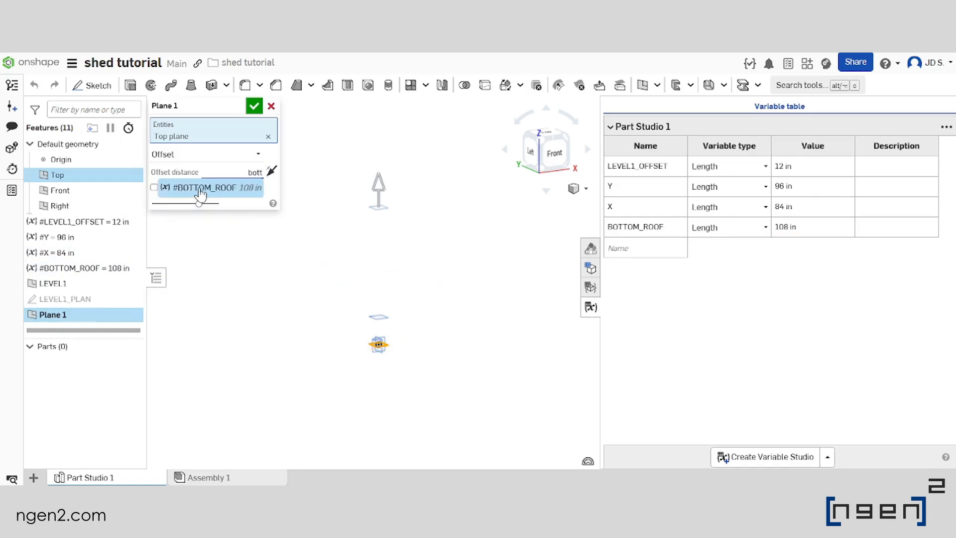
type("tt")
left_click(201, 191)
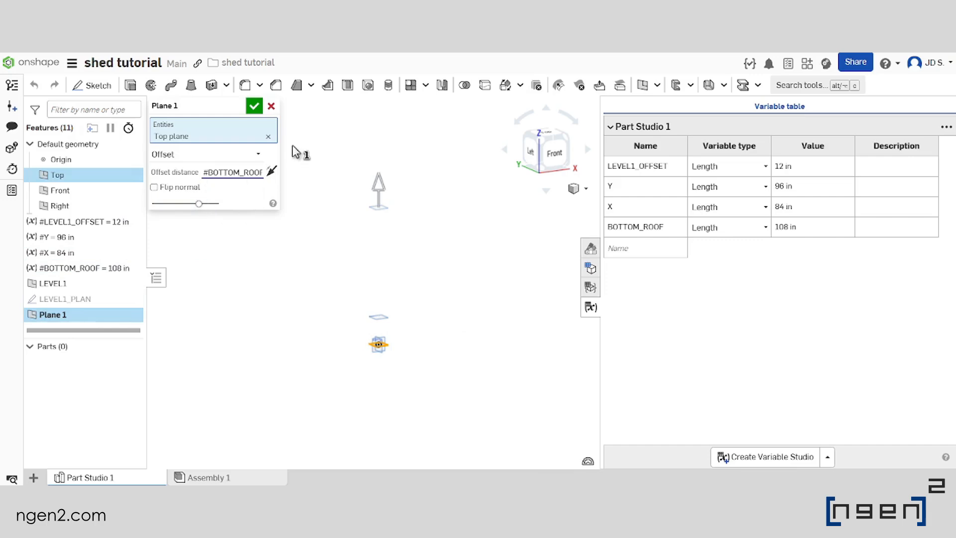
scroll(367, 180, "down", 1)
middle_click_drag(367, 181, 433, 235)
scroll(434, 234, "down", 1)
scroll(433, 235, "up", 1)
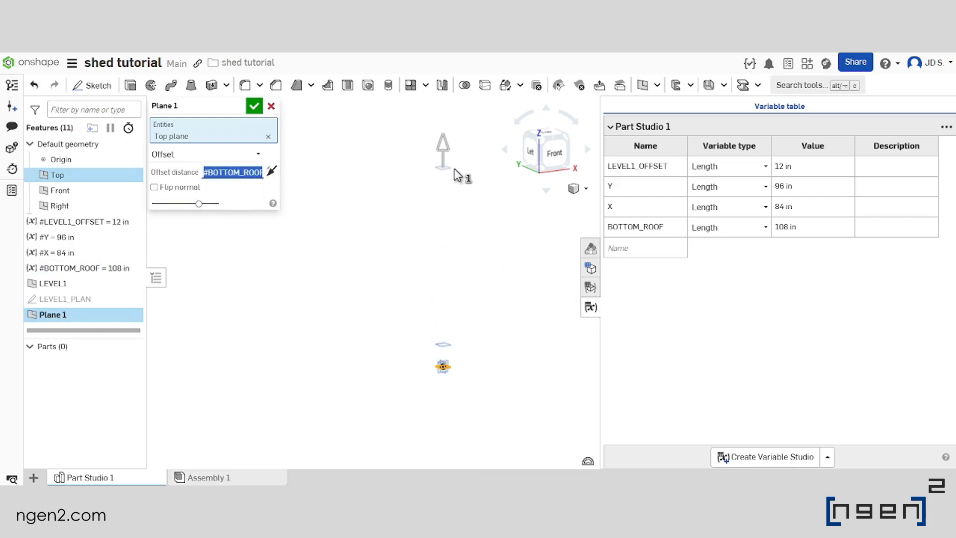
right_click_drag(449, 226, 455, 243)
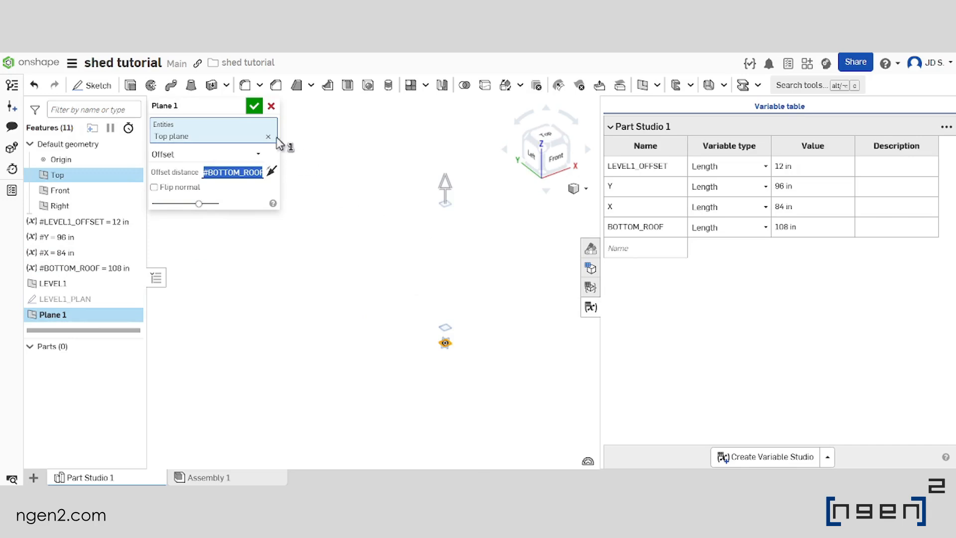
left_click(254, 108)
Rename Plane 1 as BOTTOM_ROOF
scroll(484, 282, "up", 1)
right_click(70, 320)
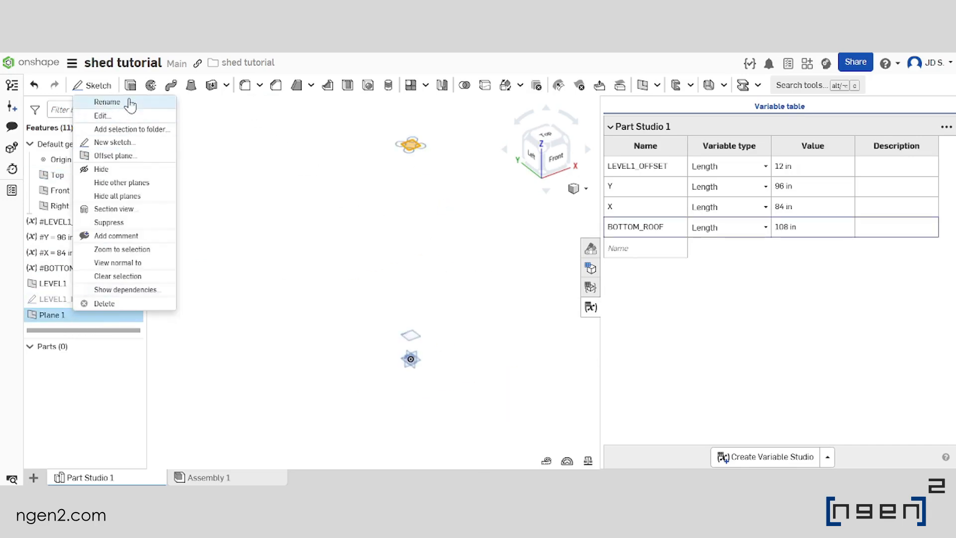
left_click(128, 101)
type("bot")
key("Caps_Lock")
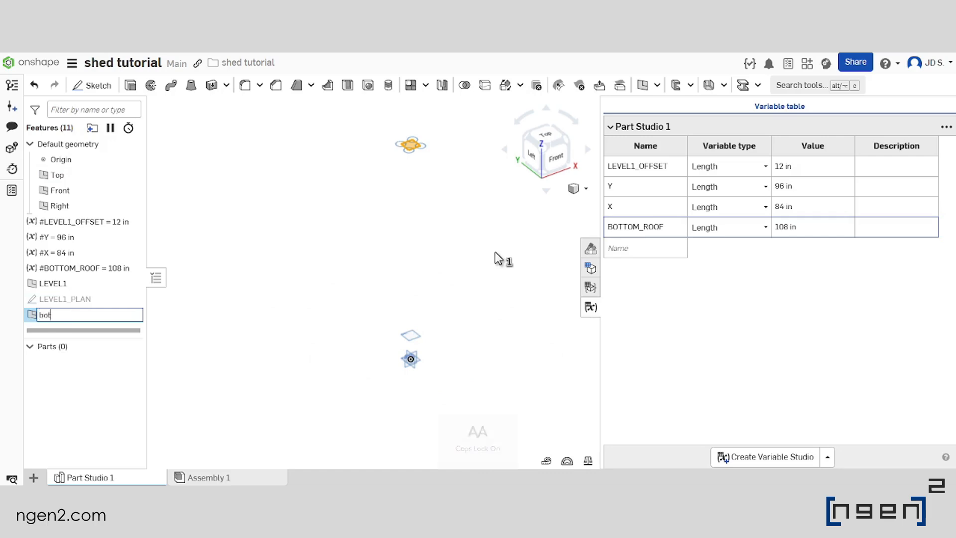
key("BackSpace")
key("BackSpace")
key("BackSpace")
type("BOTTOM_RO")
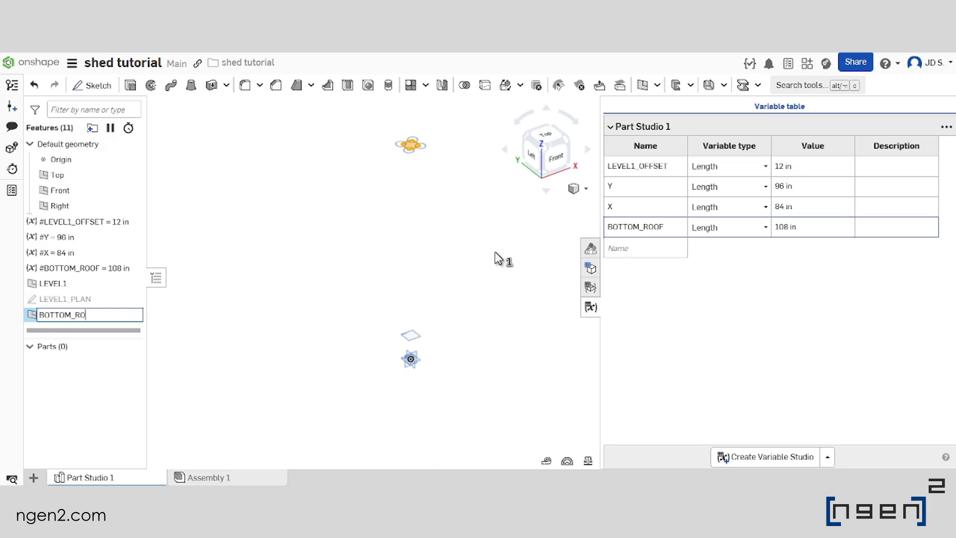
type("OF")
key("Return")
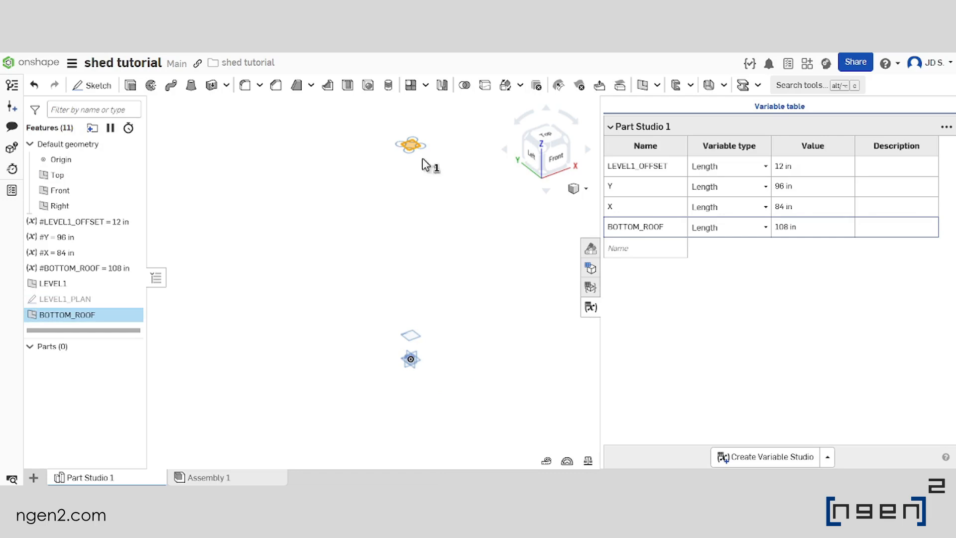
Close the variable table and start a new sketch on the Front plane, viewed normal to the sketch plane
left_click(437, 256)
scroll(436, 255, "down", 1)
right_click_drag(469, 303, 439, 297)
scroll(429, 353, "up", 3)
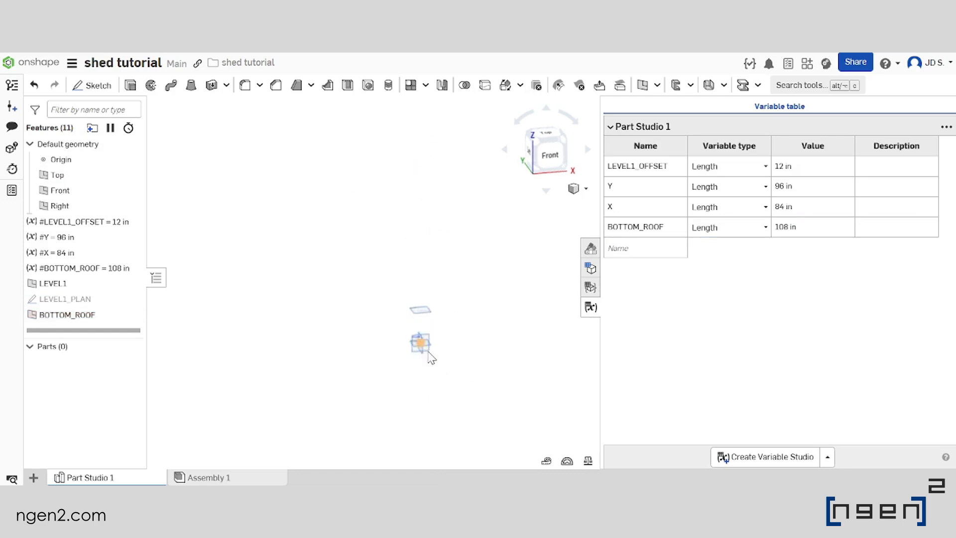
left_click(430, 351)
key("n")
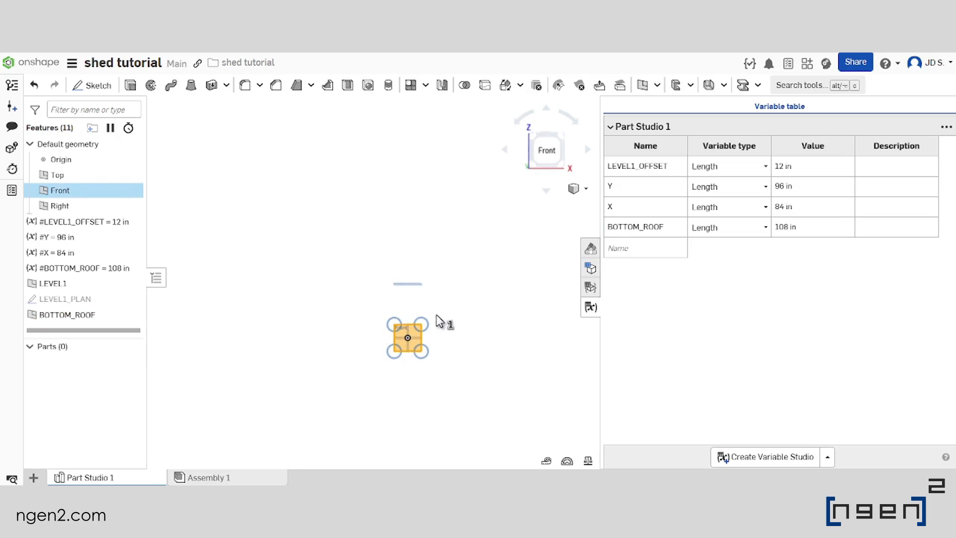
left_click(591, 307)
scroll(568, 313, "down", 5)
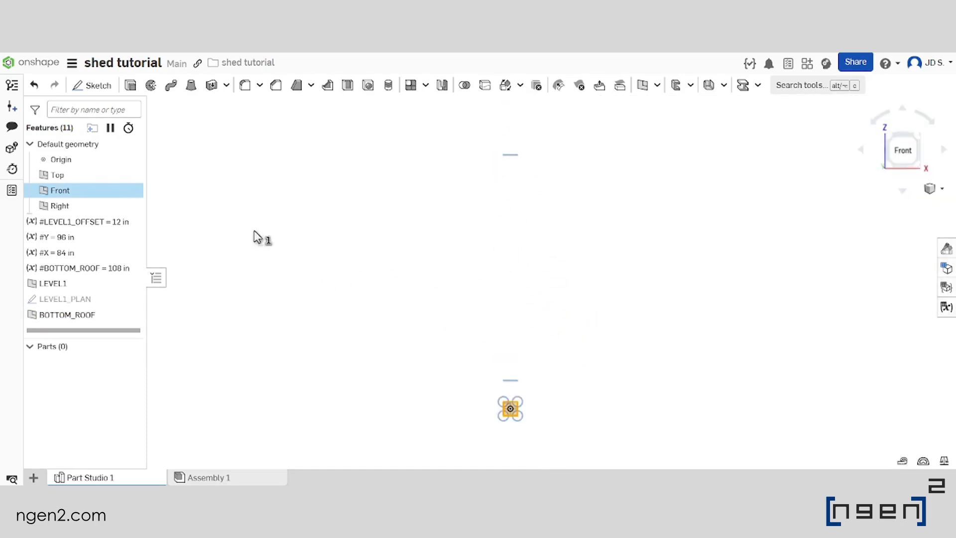
scroll(514, 188, "down", 3)
right_click_drag(512, 267, 534, 297)
left_click(96, 86)
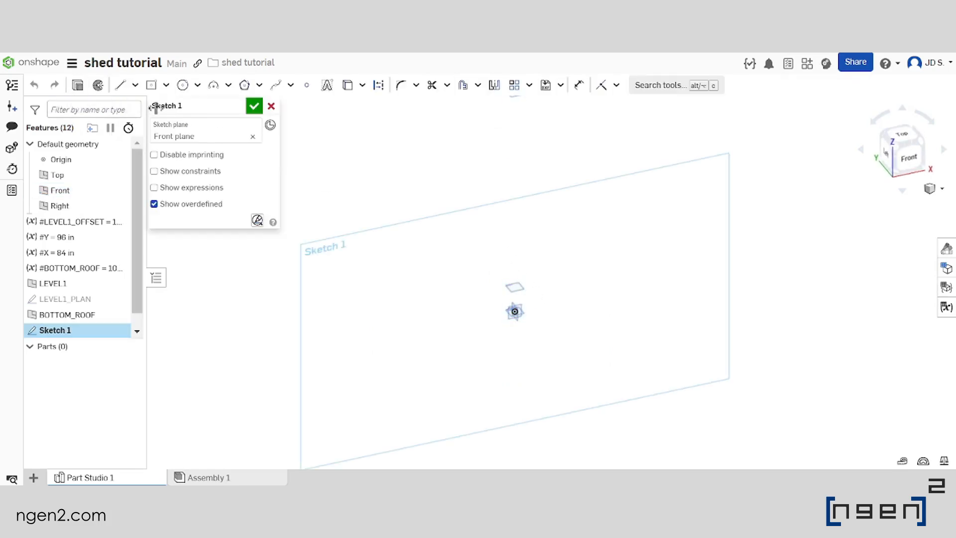
right_click(545, 293)
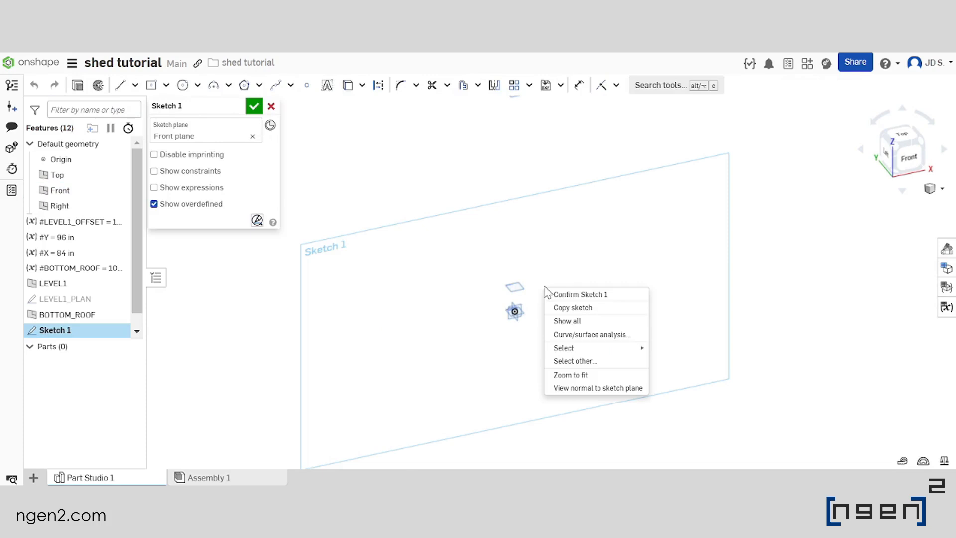
left_click(595, 388)
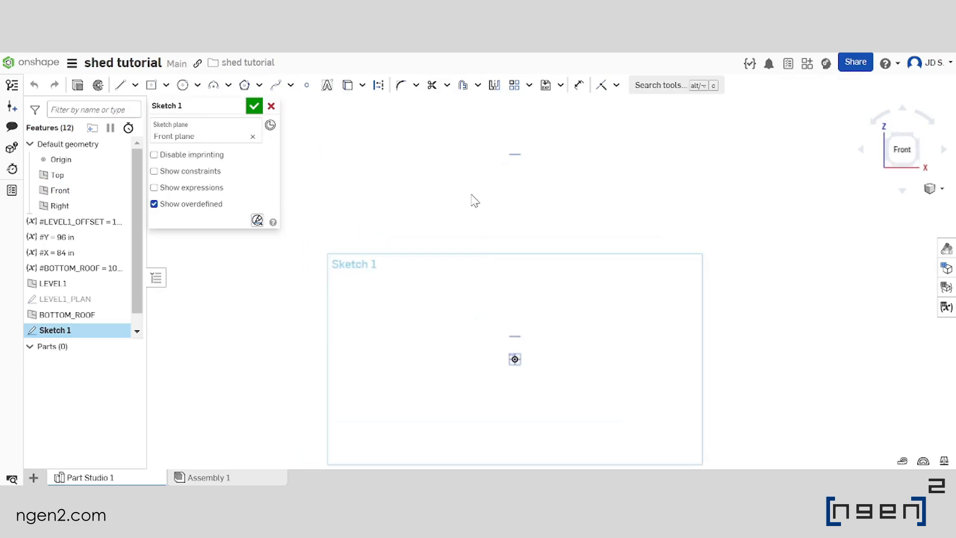
Show the LEVEL1_PLAN sketch and project its two front corner points into the new sketch with Use (Project/Convert)
left_click(119, 299)
scroll(516, 285, "up", 1)
right_click_drag(502, 224, 517, 251)
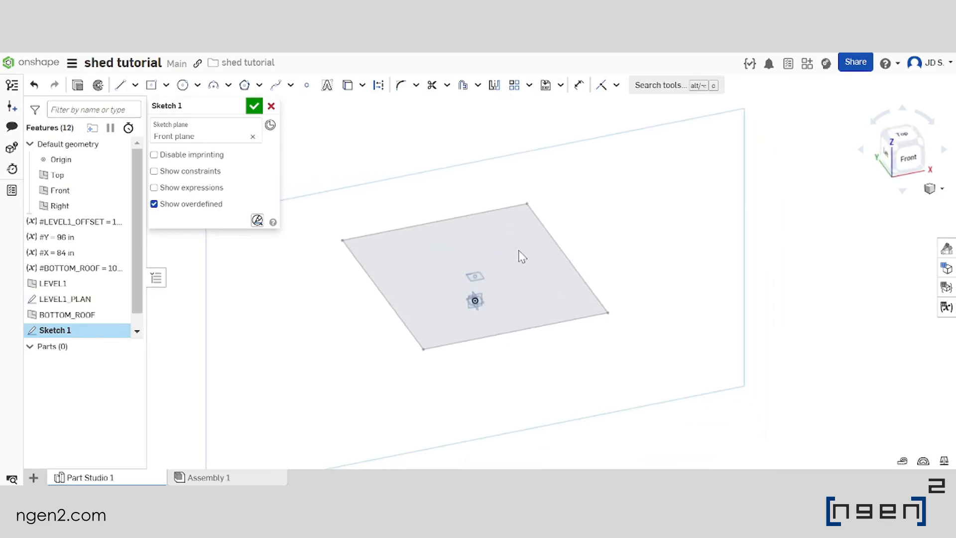
scroll(520, 296, "down", 3)
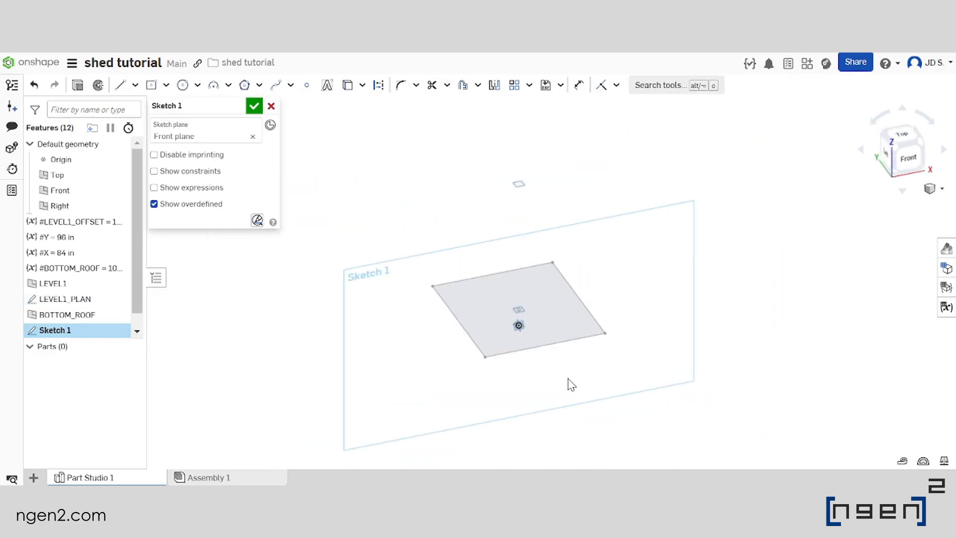
right_click_drag(552, 361, 501, 363)
left_click(494, 348)
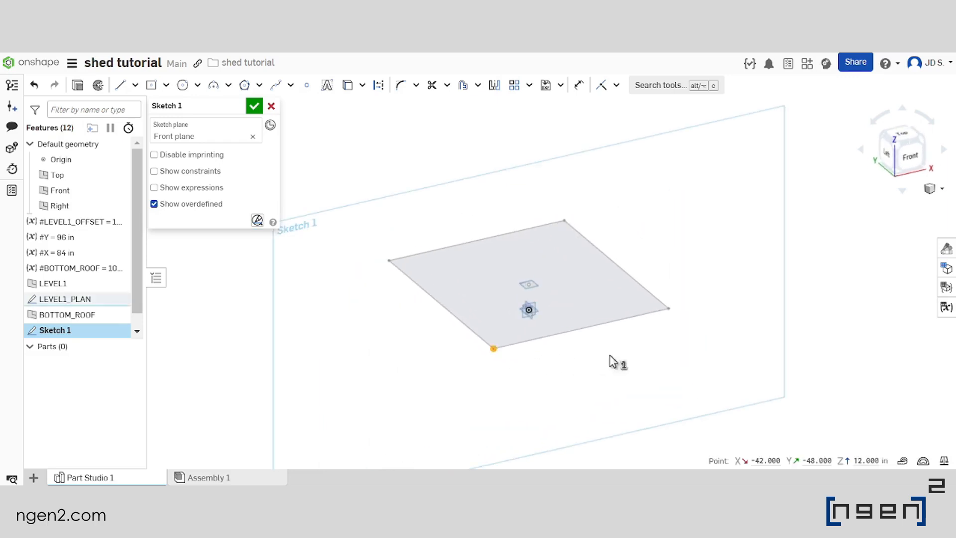
left_click(669, 309)
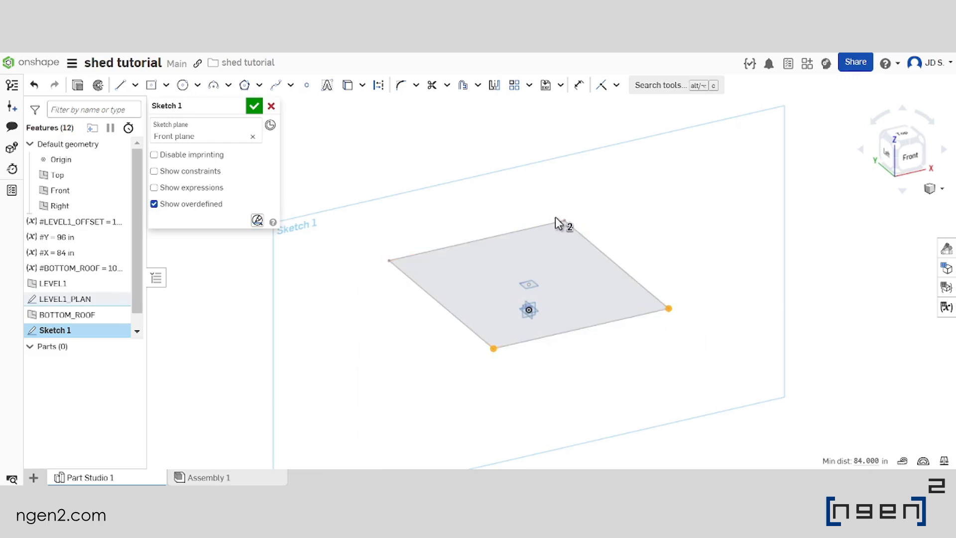
scroll(554, 217, "up", 2)
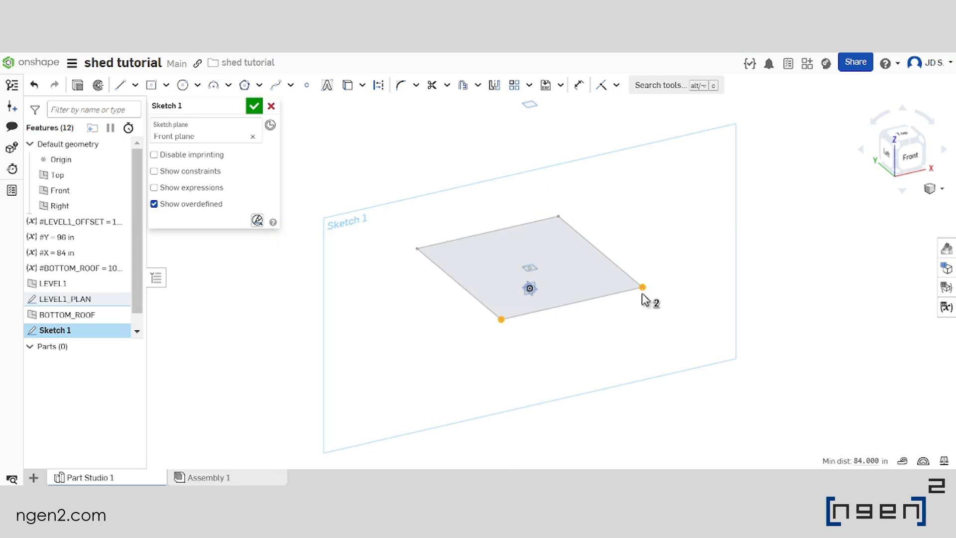
scroll(558, 274, "down", 2)
right_click_drag(560, 276, 513, 247)
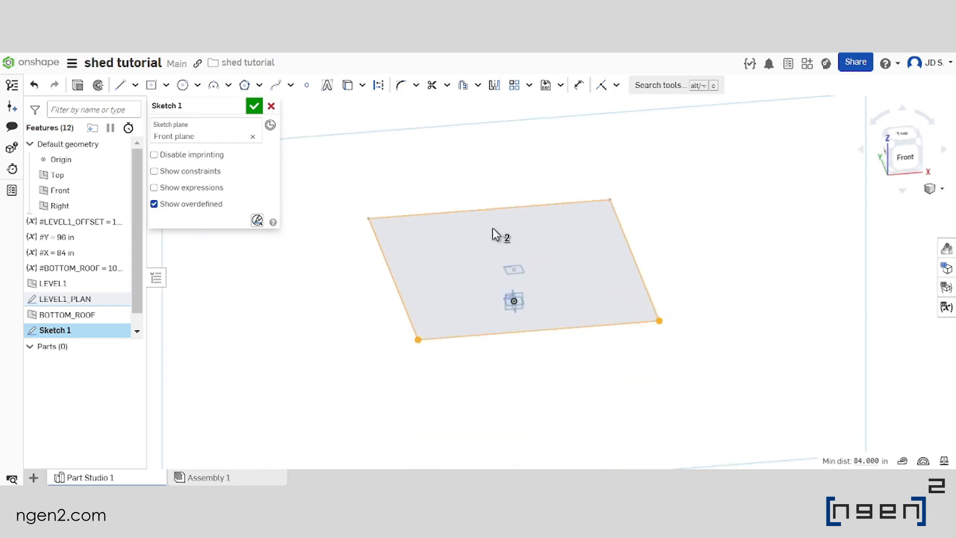
left_click(348, 86)
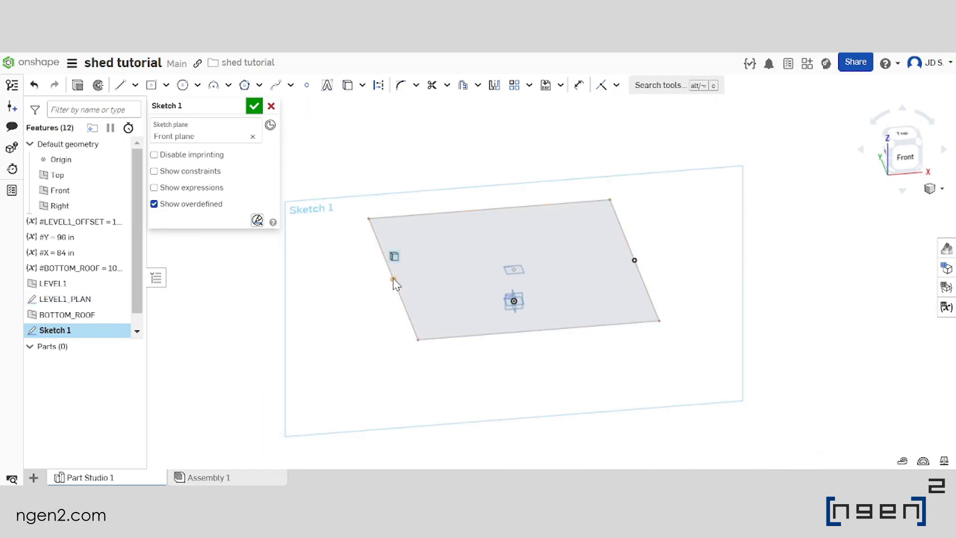
scroll(534, 313, "down", 2)
right_click_drag(519, 310, 542, 296)
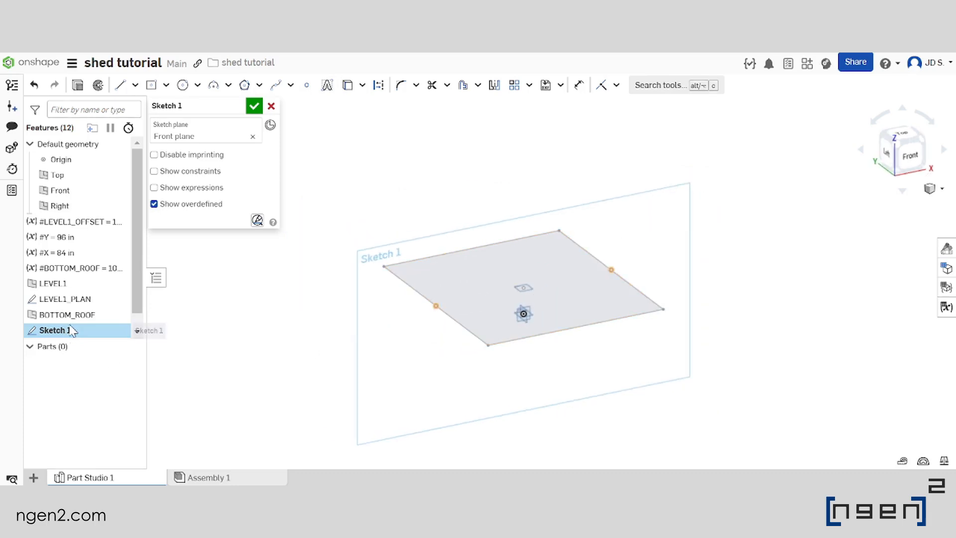
Start the Line tool and hide the LEVEL1_PLAN sketch
key("n")
left_click(119, 85)
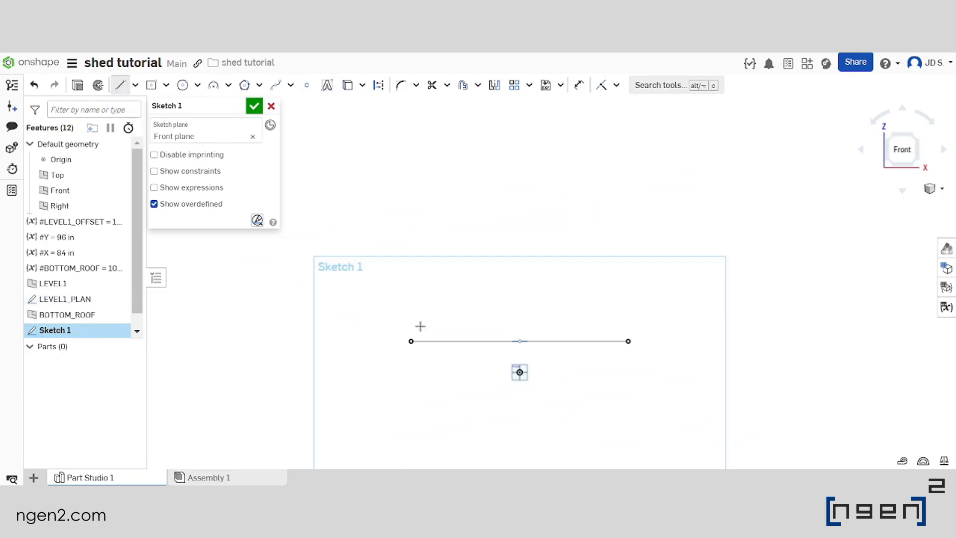
left_click(411, 342)
scroll(410, 341, "down", 4)
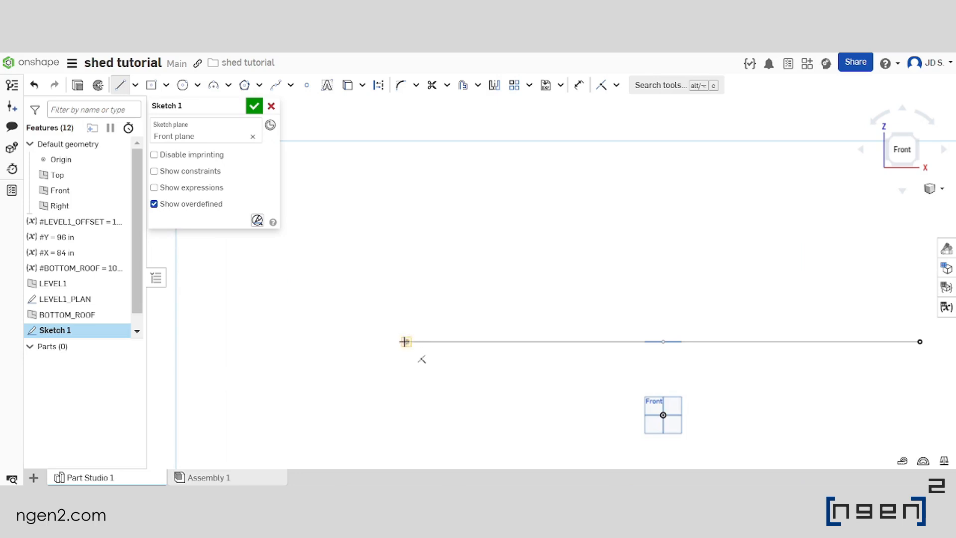
scroll(448, 262, "up", 4)
right_click_drag(450, 262, 482, 292)
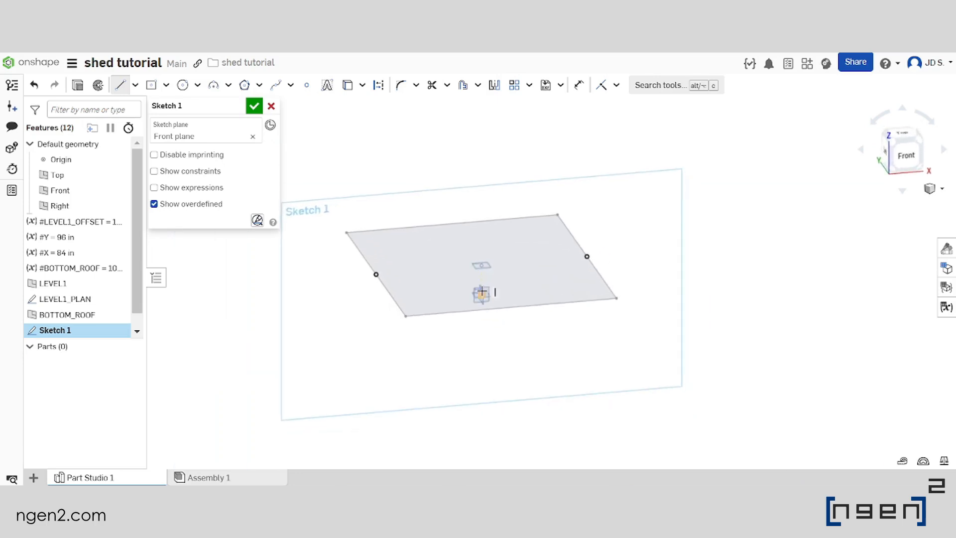
left_click(119, 299)
scroll(505, 284, "up", 2)
scroll(441, 308, "down", 4)
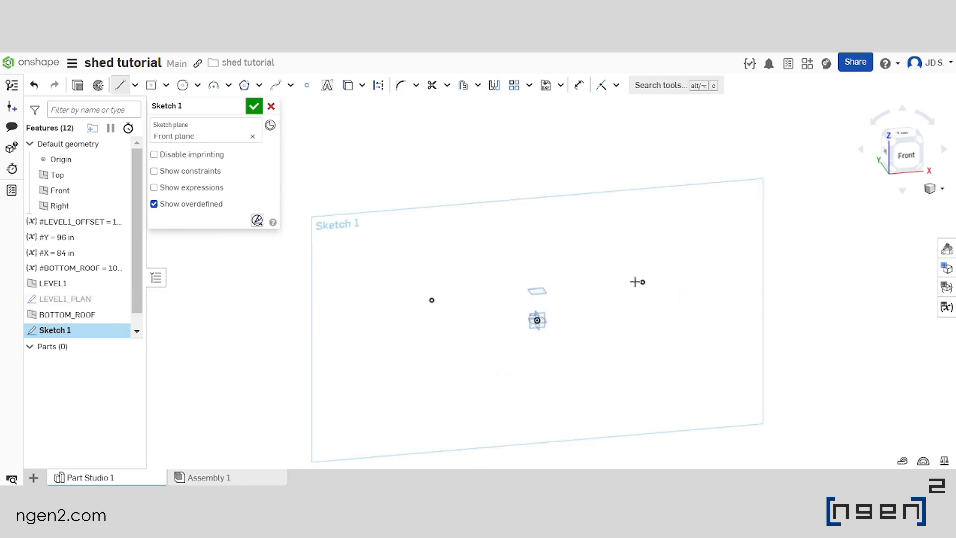
scroll(608, 287, "up", 3)
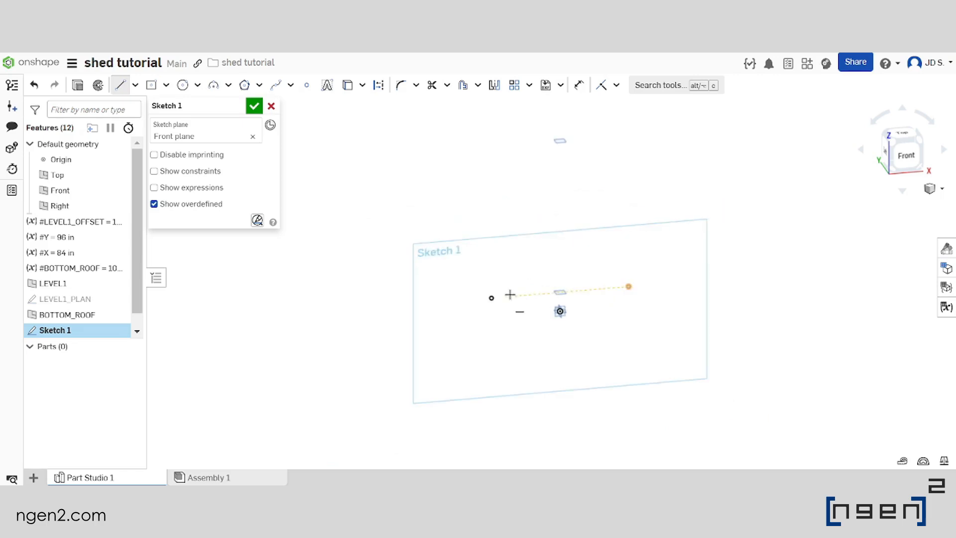
Draw a vertical line about 91 in long, starting just inside the left projected point and ending slightly below the BOTTOM_ROOF plane
key("n")
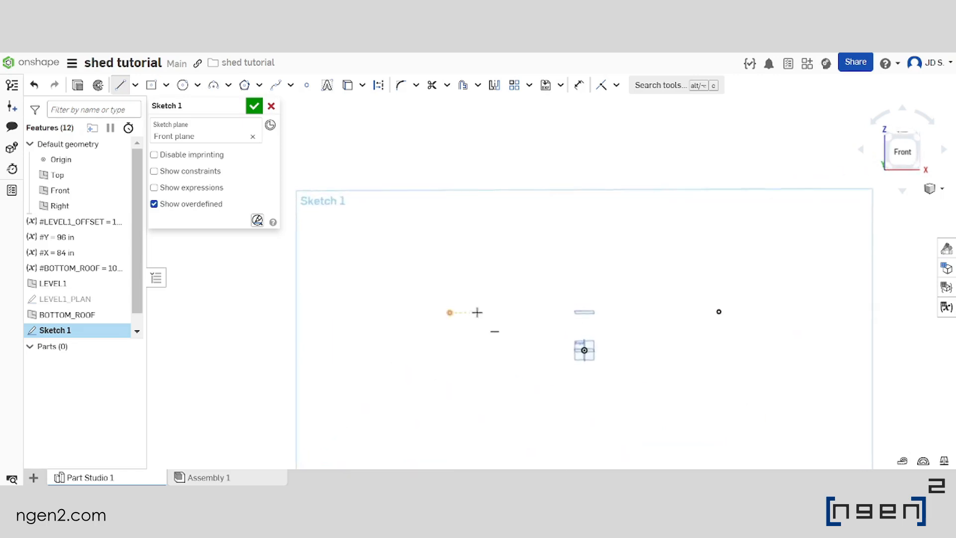
left_click(904, 151)
scroll(548, 254, "up", 3)
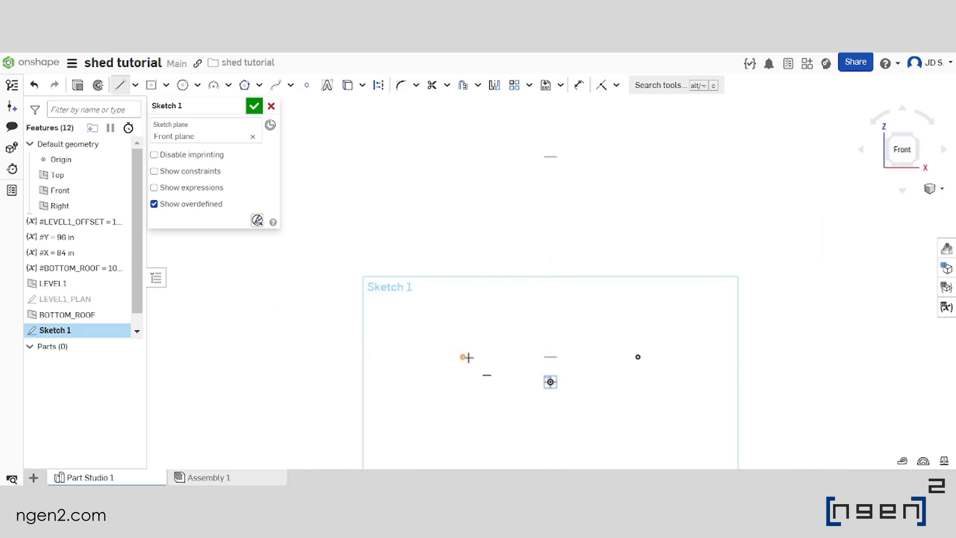
left_click(464, 357)
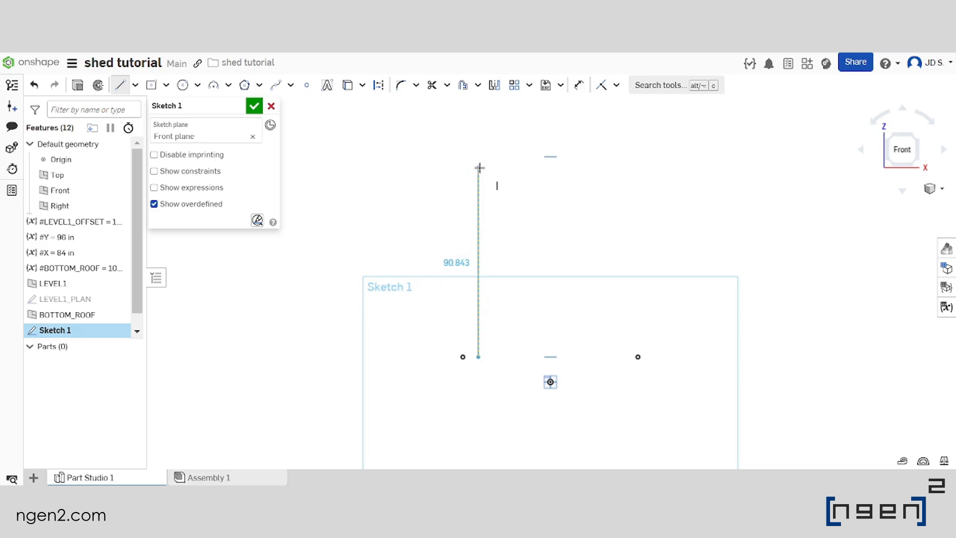
left_click(479, 168)
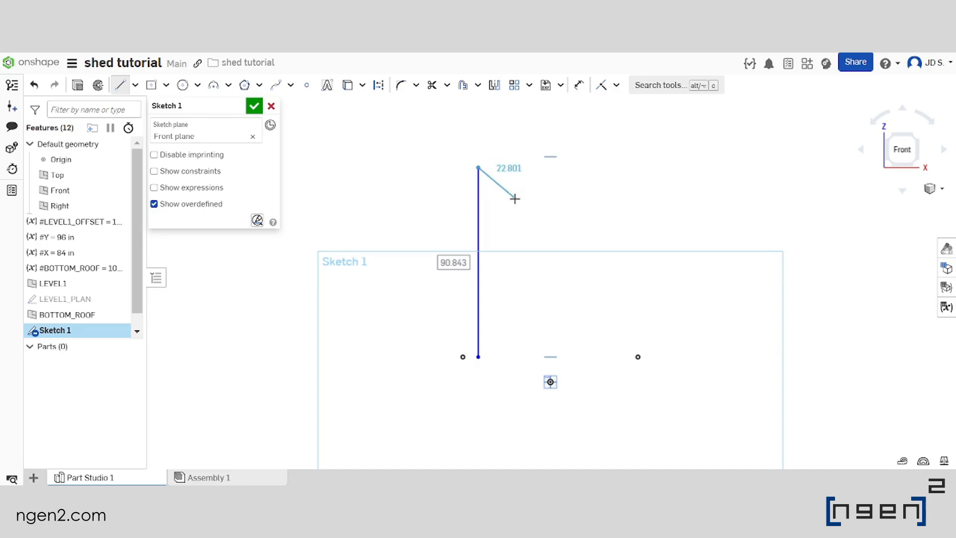
key("Escape")
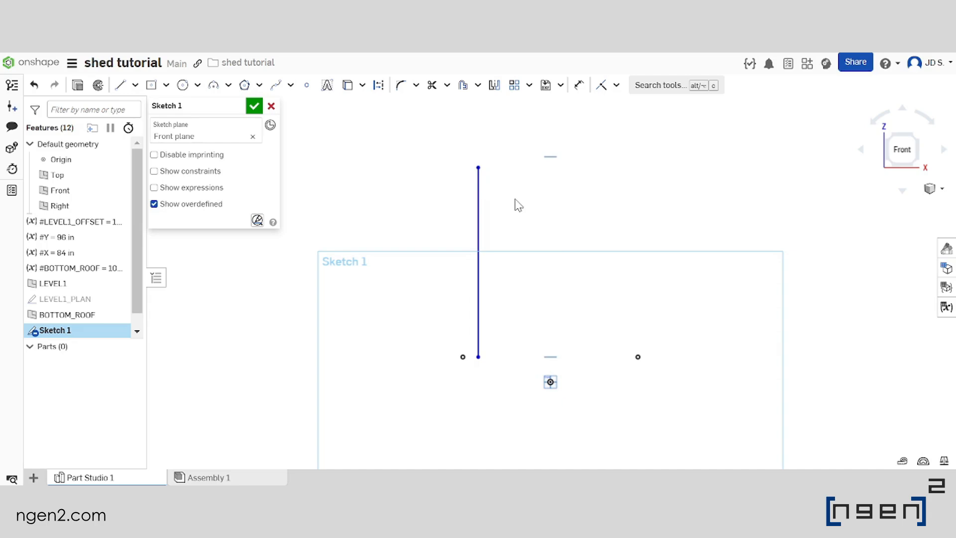
Dimension the horizontal distance between the left projected point and the vertical line, accepting the value as drawn
scroll(498, 347, "up", 2)
left_click(577, 86)
scroll(453, 361, "up", 2)
left_click(454, 348)
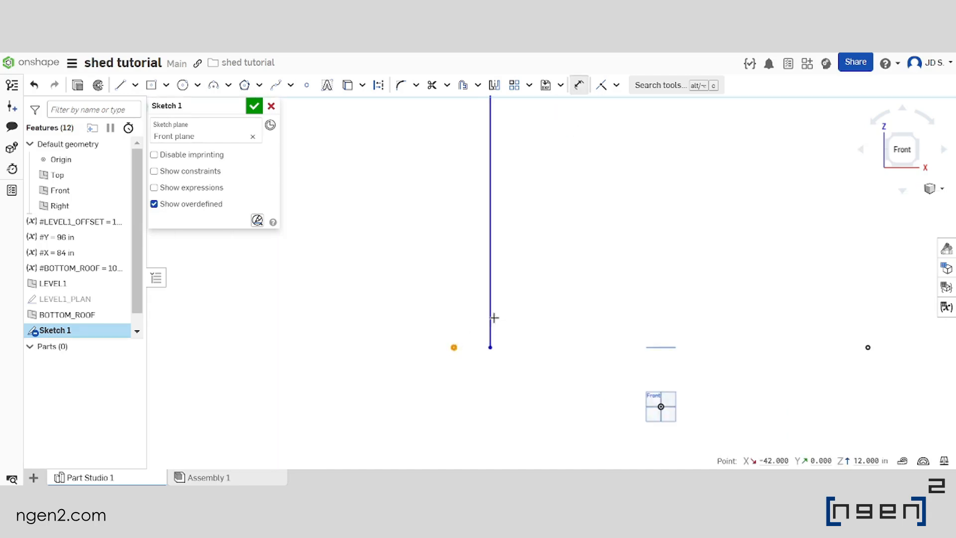
left_click(492, 318)
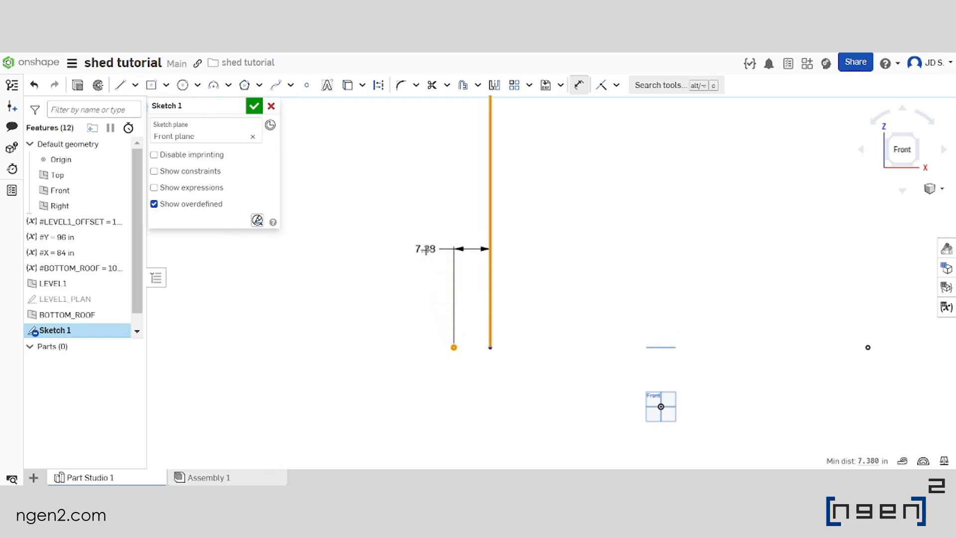
left_click(419, 249)
scroll(450, 335, "down", 4)
scroll(482, 272, "up", 2)
scroll(482, 274, "down", 3)
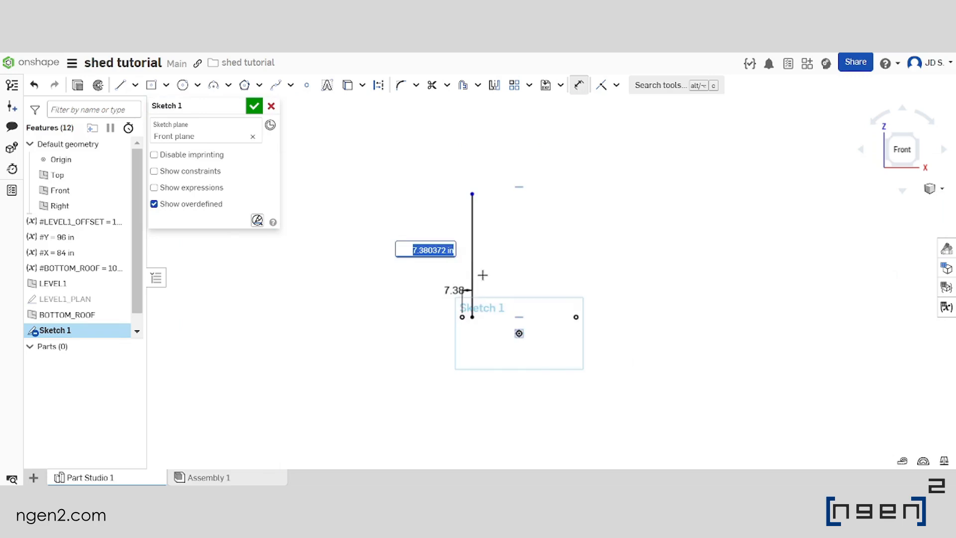
key("Return")
Dimension the vertical distance from the line's top endpoint to the BOTTOM_ROOF plane, accepting the value as drawn
scroll(482, 171, "up", 3)
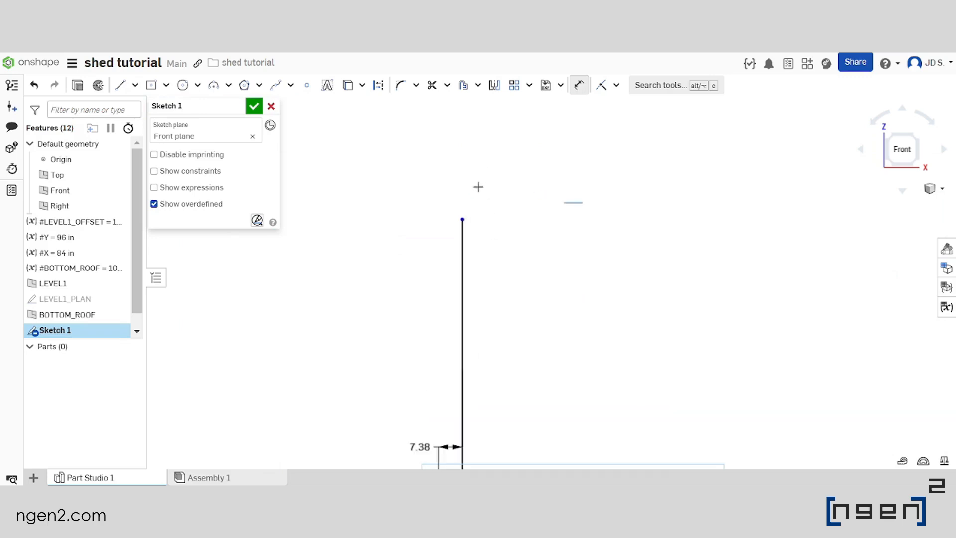
left_click(463, 221)
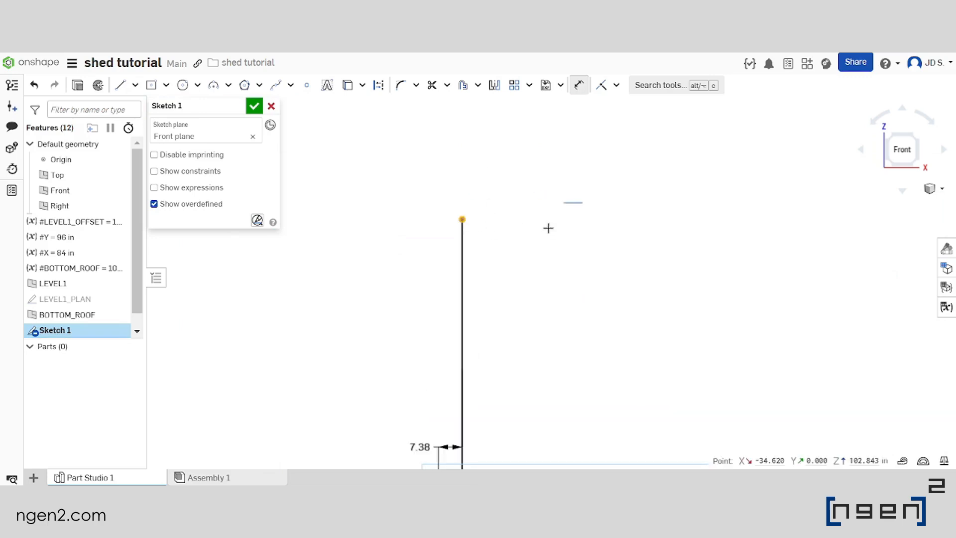
left_click(572, 204)
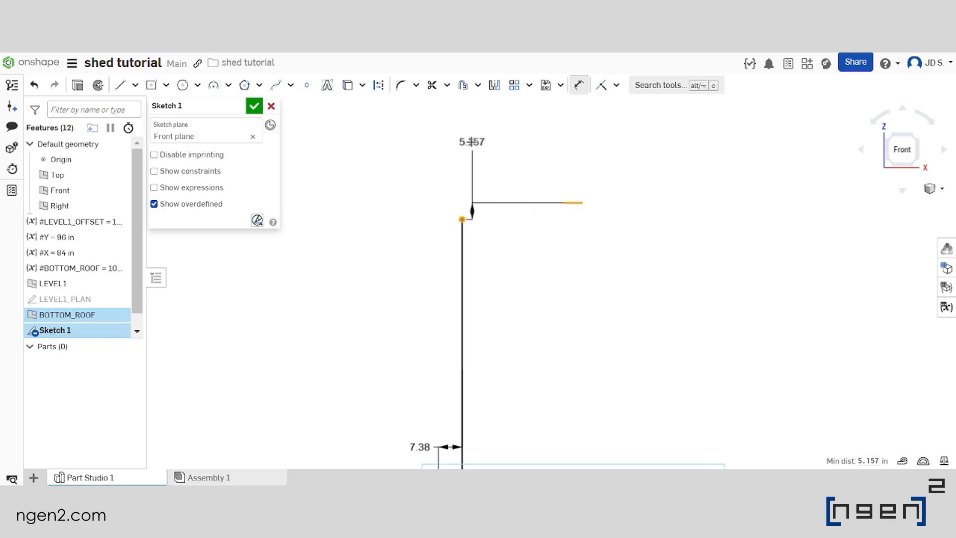
left_click(410, 169)
scroll(468, 218, "down", 4)
scroll(516, 239, "up", 2)
left_click(472, 238)
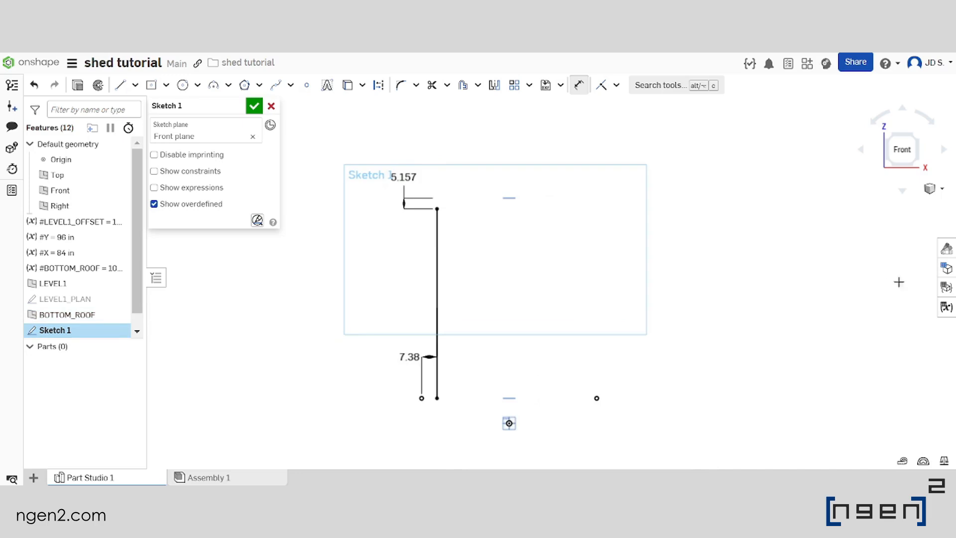
Add two length variables named PWALL_OFFSET and BR_OFFSET to the variable table
left_click(947, 308)
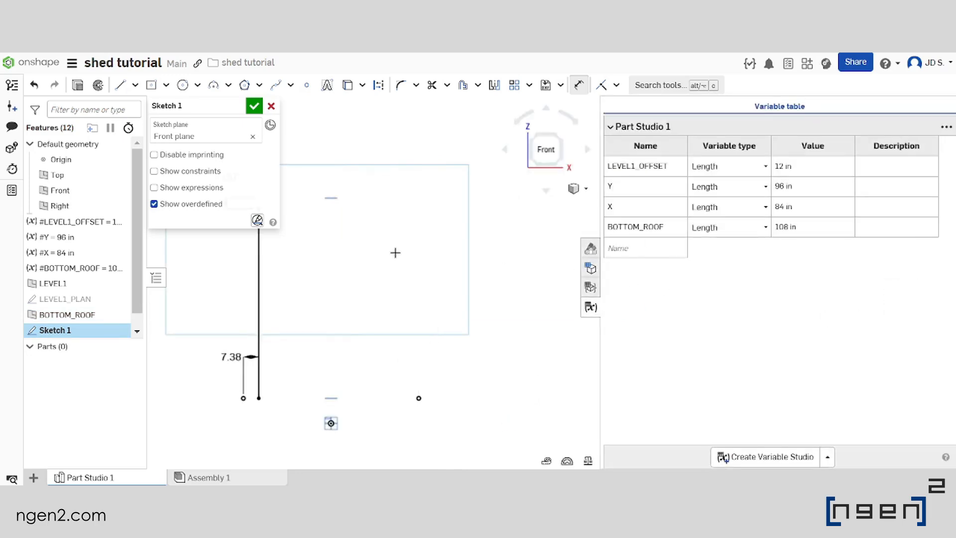
scroll(395, 252, "down", 2)
scroll(432, 258, "up", 1)
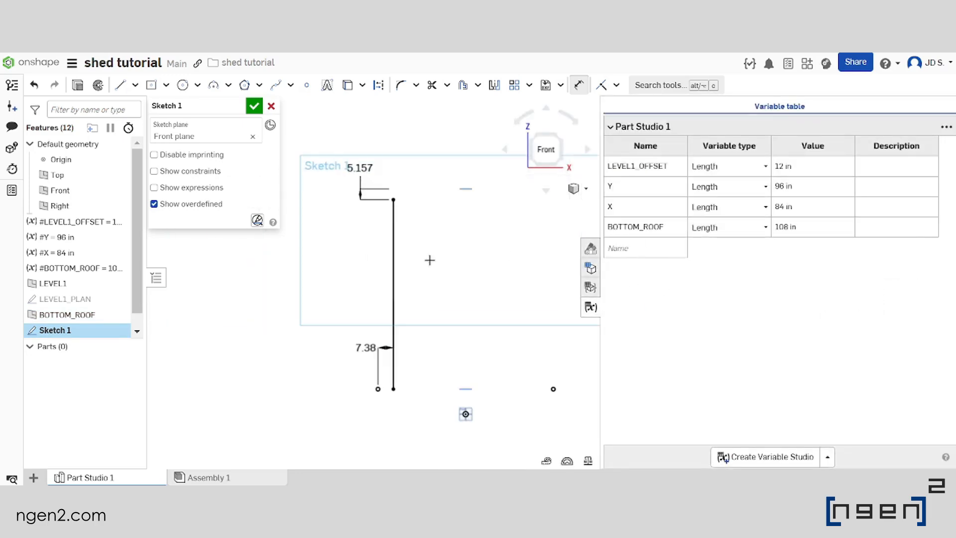
left_click(660, 248)
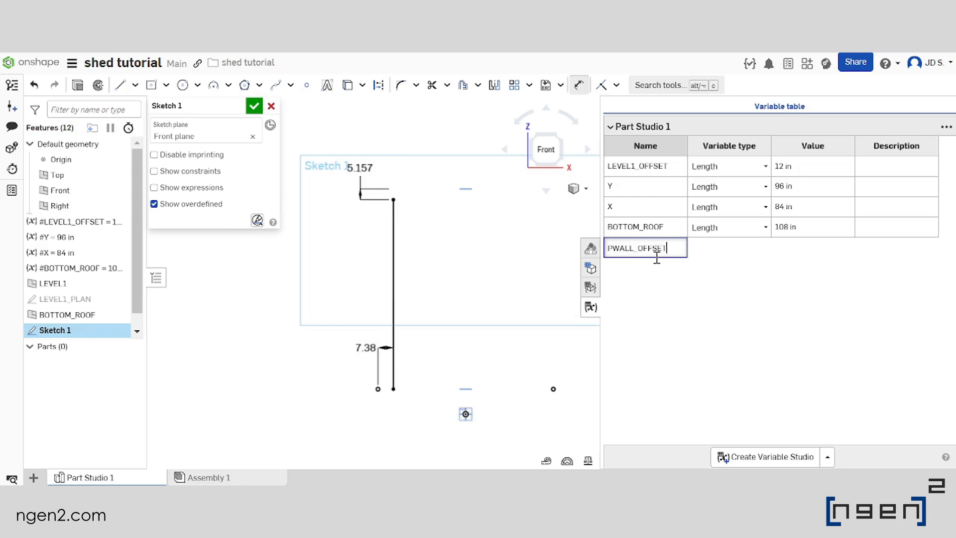
key("Return")
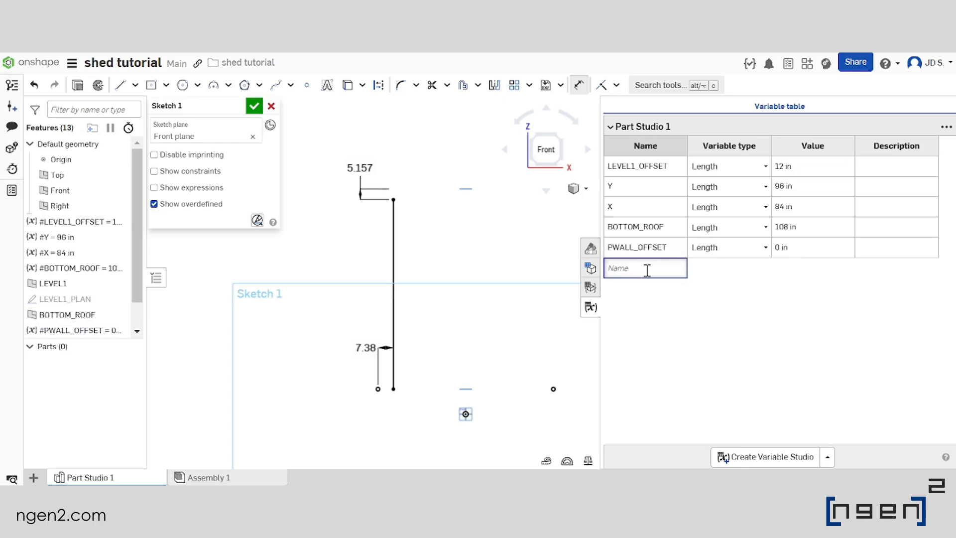
type("BR_OFFSET")
key("Return")
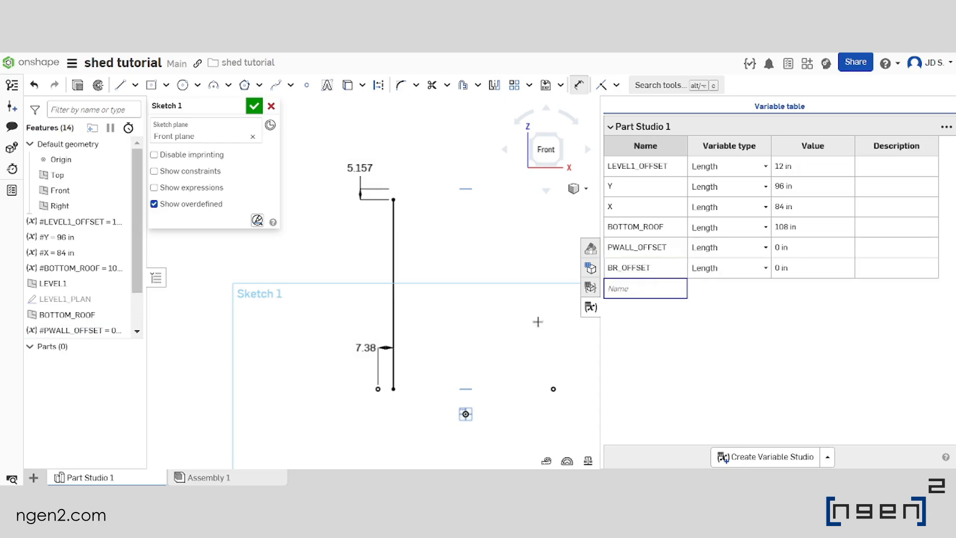
Set the PWALL_OFFSET variable's value to 3.5in/2
middle_click_drag(504, 306, 488, 281)
scroll(451, 278, "down", 1)
scroll(436, 269, "up", 1)
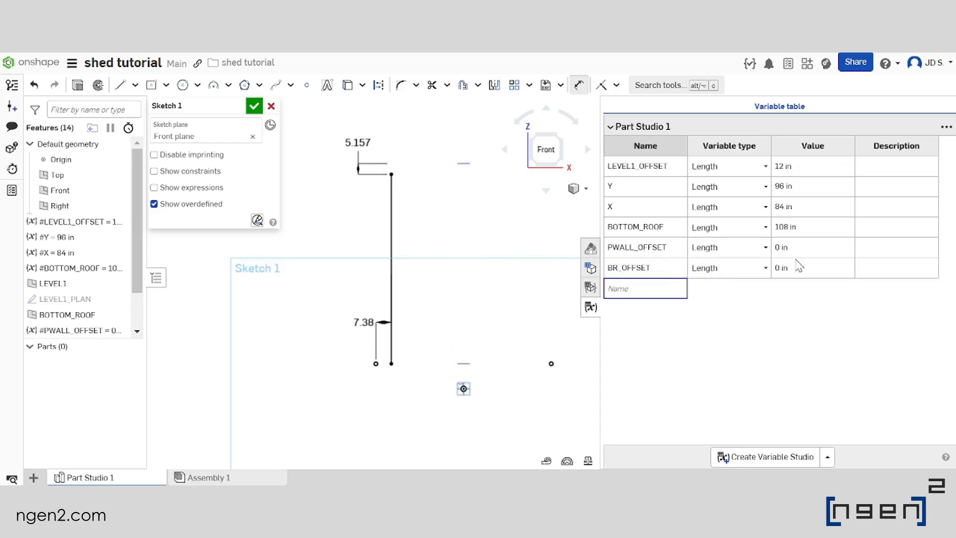
left_click(821, 254)
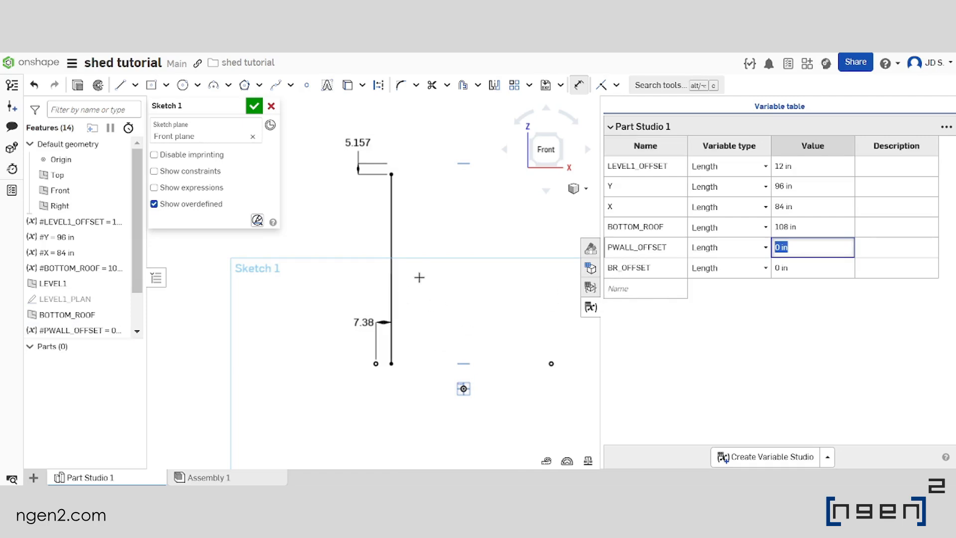
type("3.5")
key("Caps_Lock")
type("in/2")
key("Return")
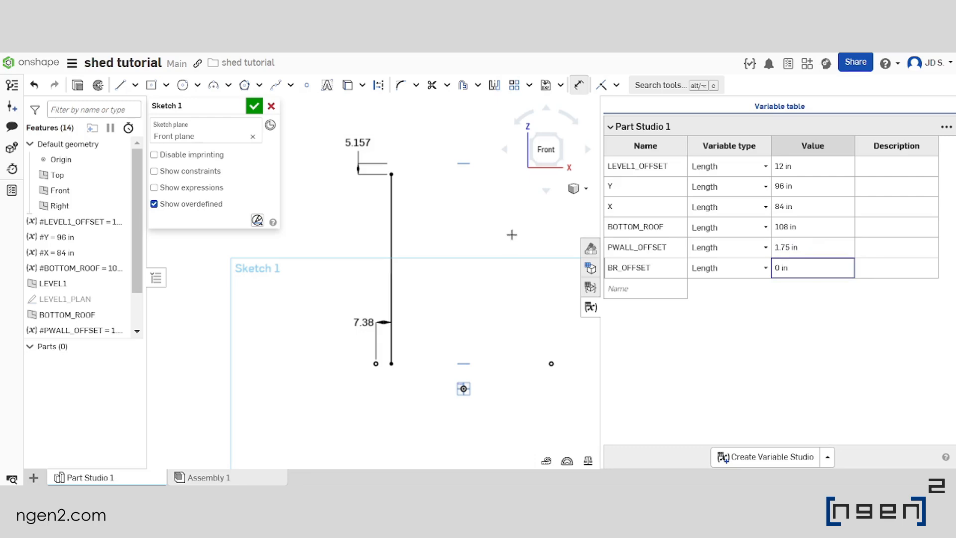
Close the variable table and set the distance between the left projected point and the vertical line to #PWALL_OFFSET
left_click(804, 275)
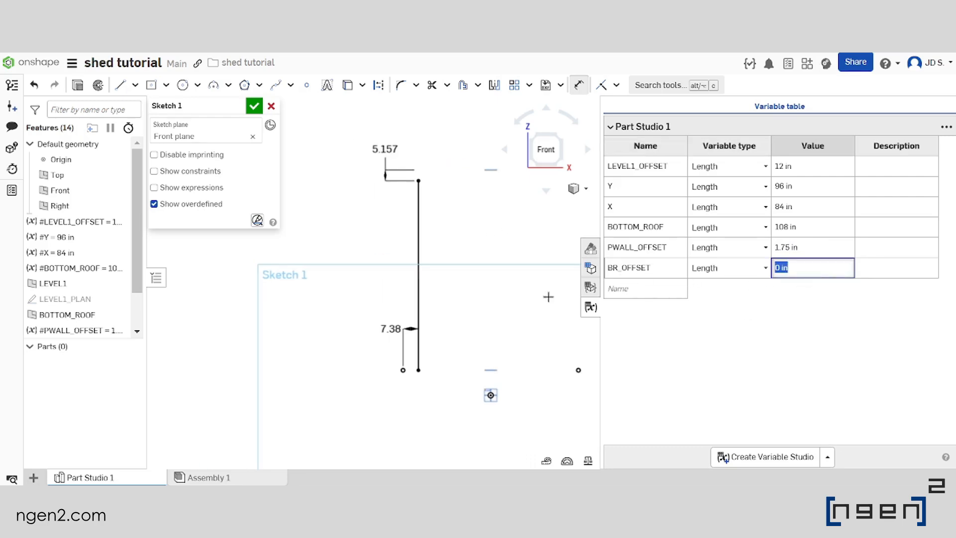
left_click(535, 222)
key("Escape")
double_click(457, 339)
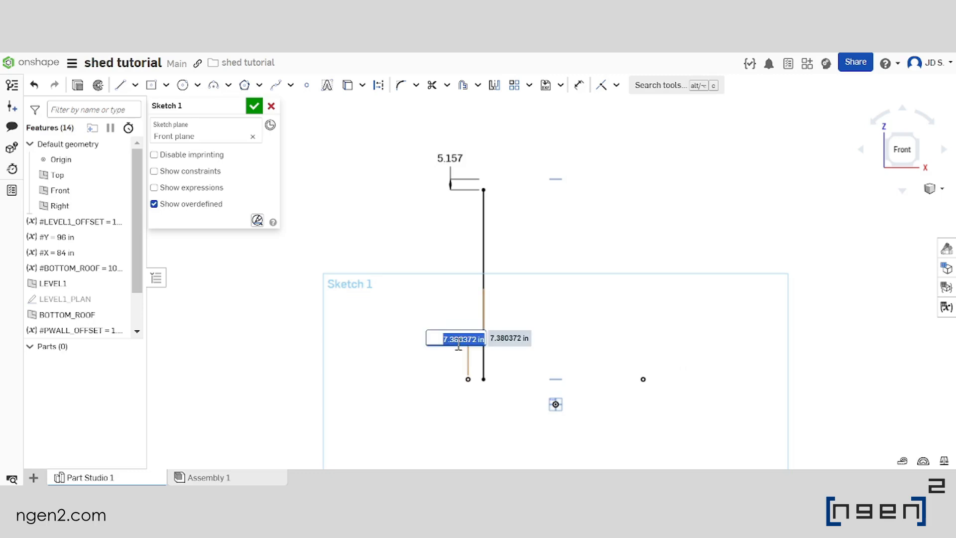
type("pw")
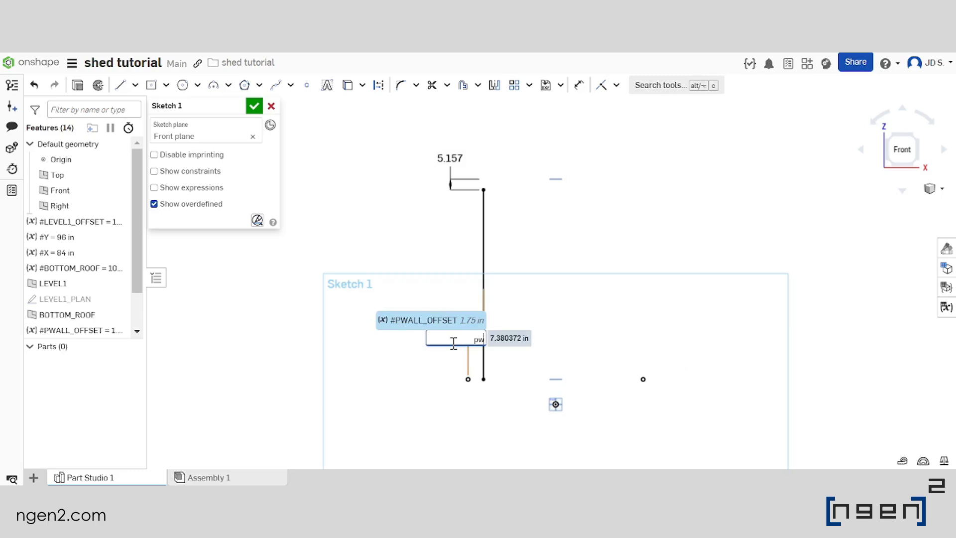
key("Return")
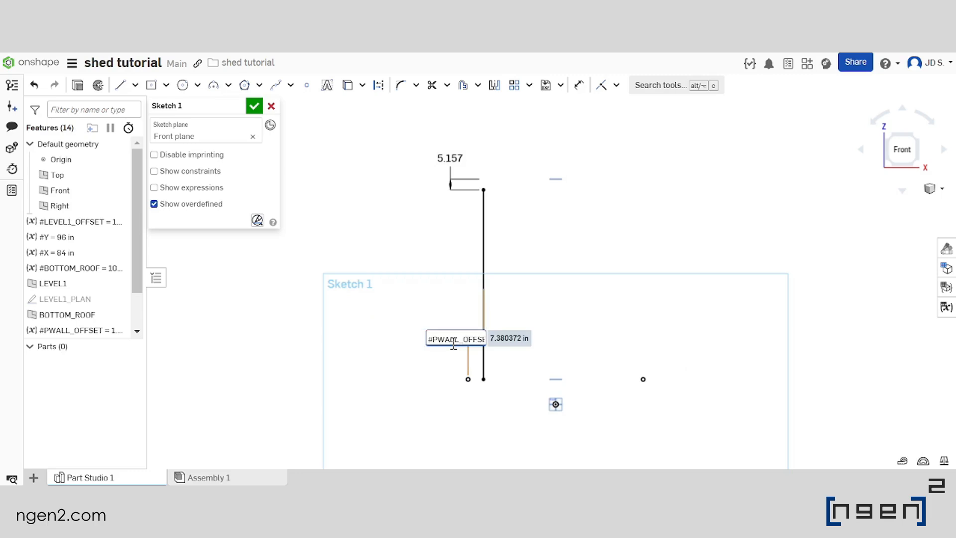
key("Return")
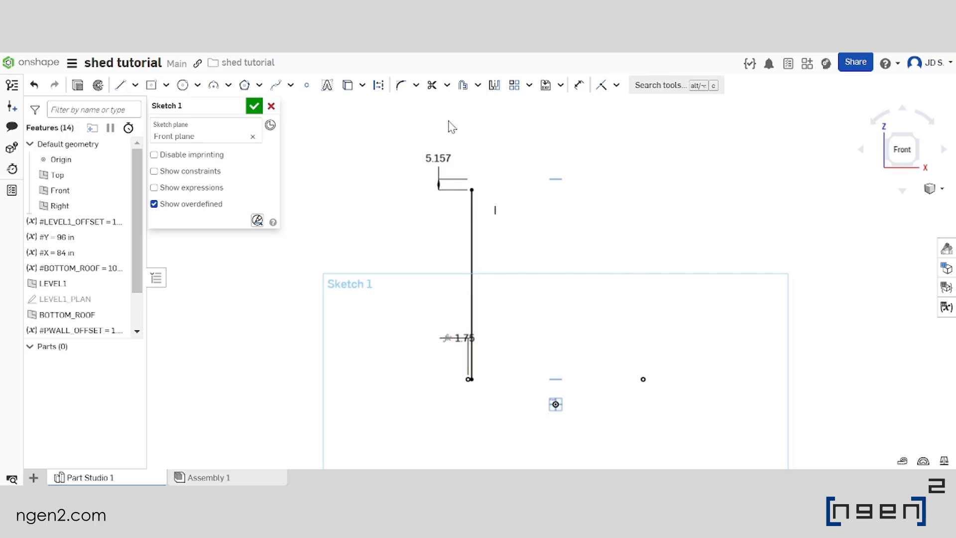
Set the dimension between the line's top endpoint and the BOTTOM_ROOF plane to #BR_OFFSET
double_click(438, 158)
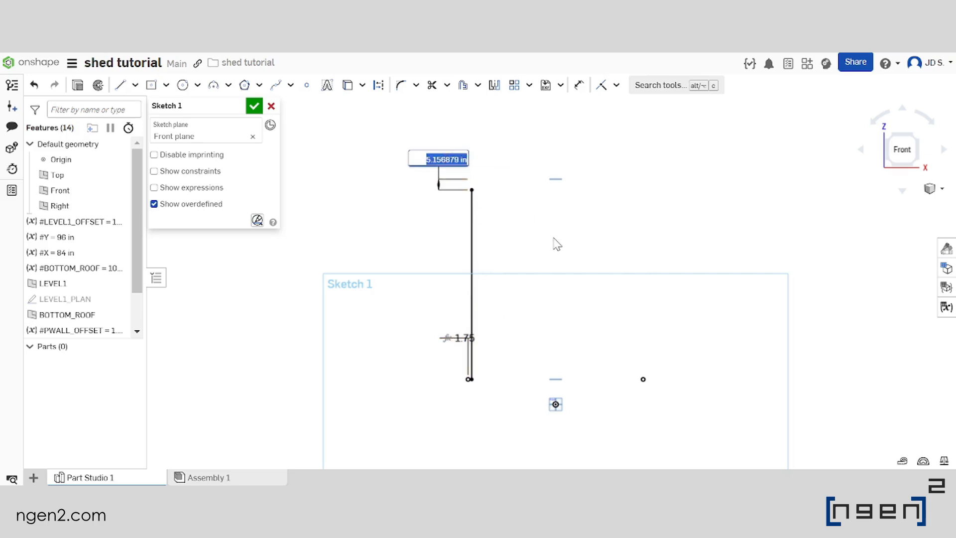
type("b")
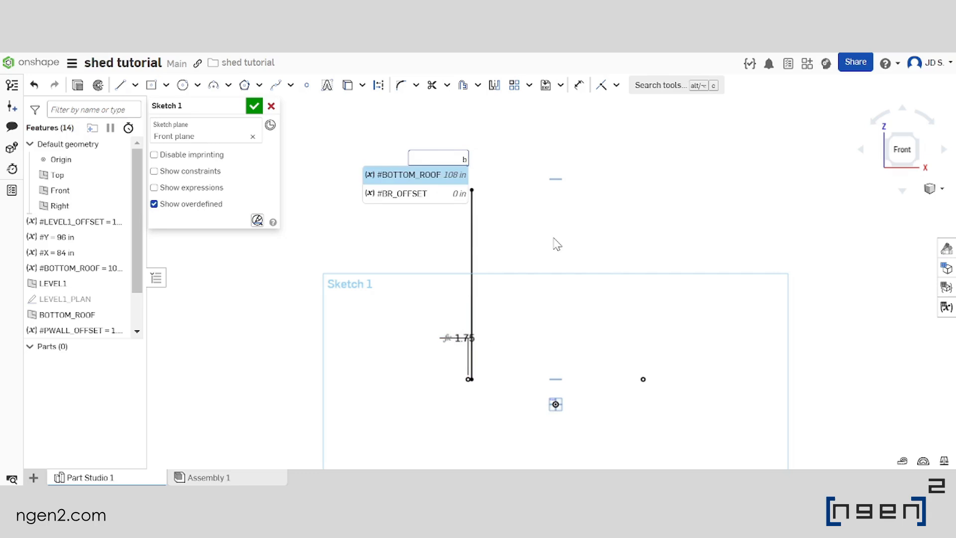
type("r")
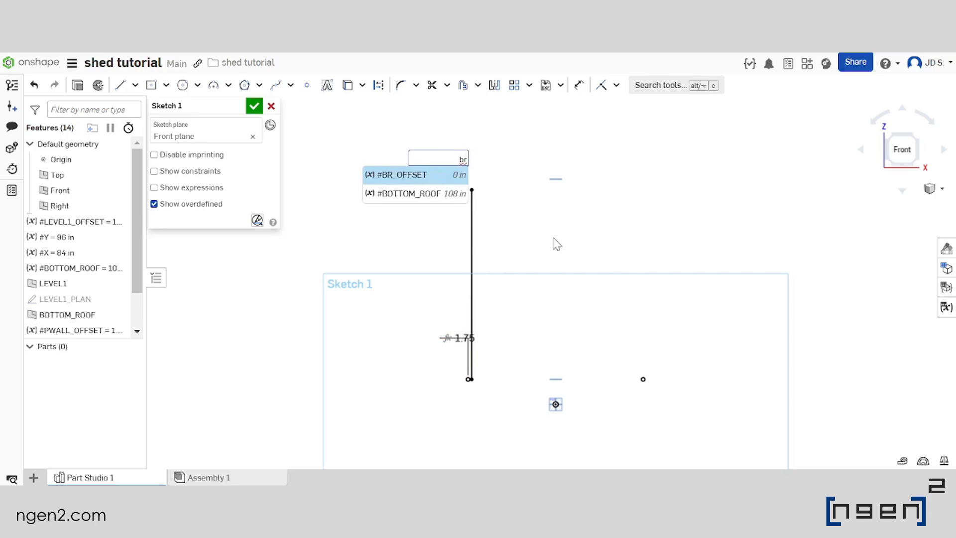
key("Return")
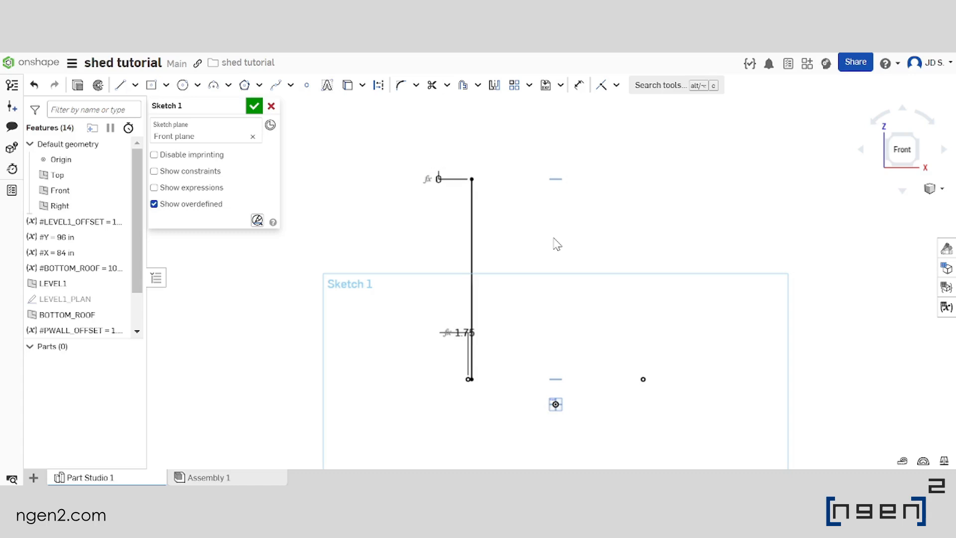
Draw a second vertical line about 115 in long, from just inside the right projected point up past the BOTTOM_ROOF plane
scroll(510, 185, "down", 3)
scroll(587, 282, "up", 2)
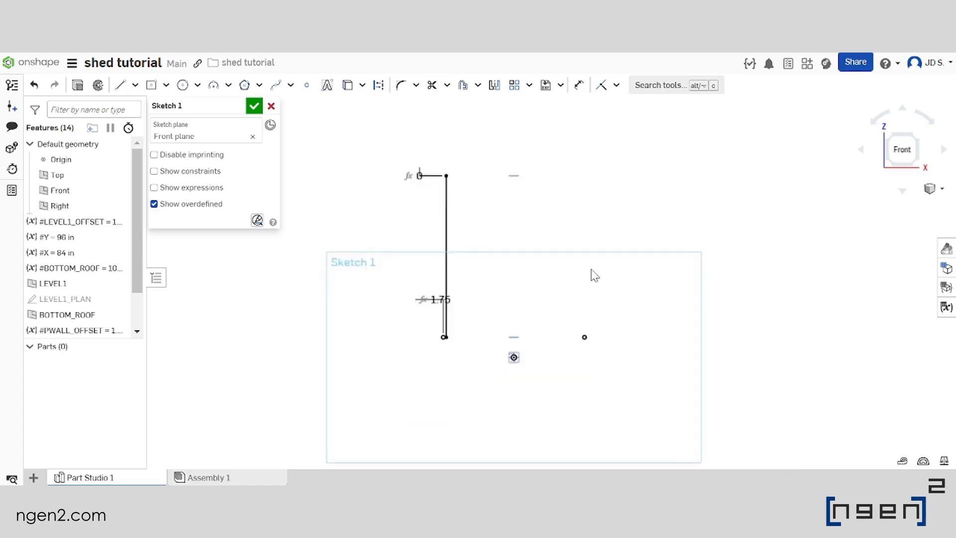
scroll(594, 275, "up", 1)
key("l")
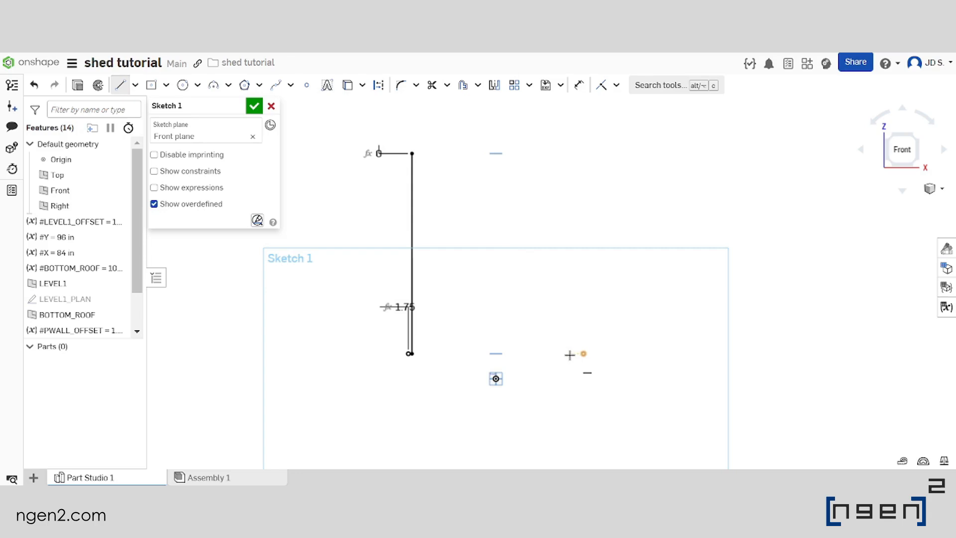
left_click(571, 354)
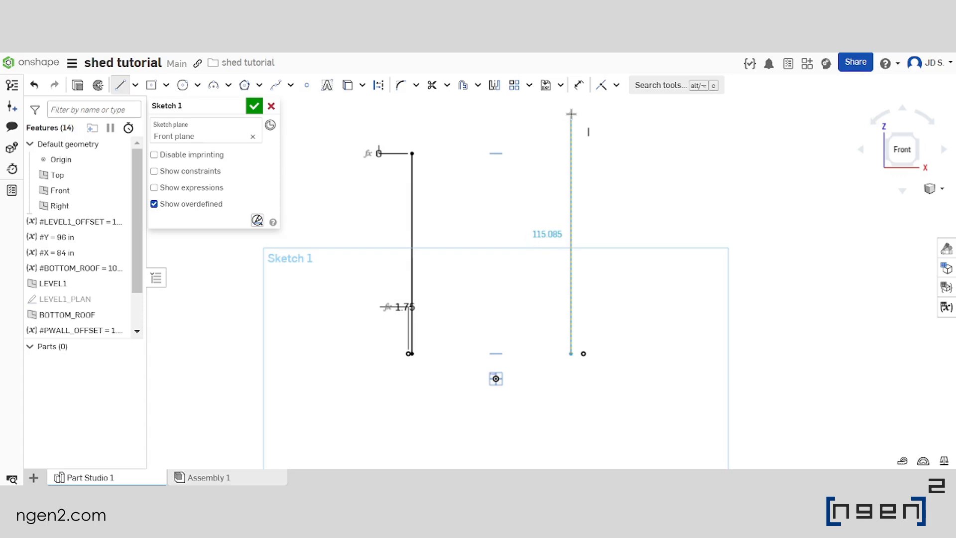
left_click(571, 113)
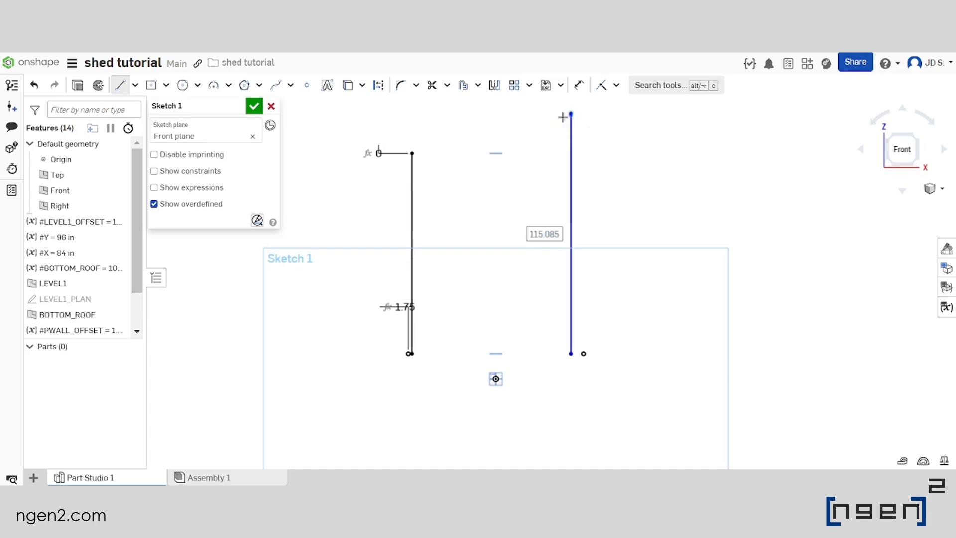
key("Escape")
Dimension the horizontal distance between the right vertical line and the right projected point as #PWALL_OFFSET
left_click(631, 250)
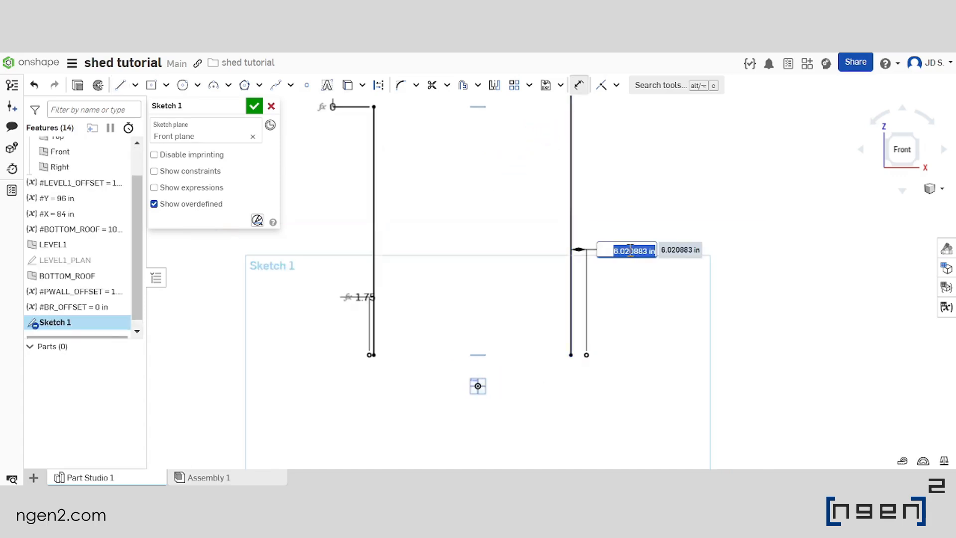
type("#")
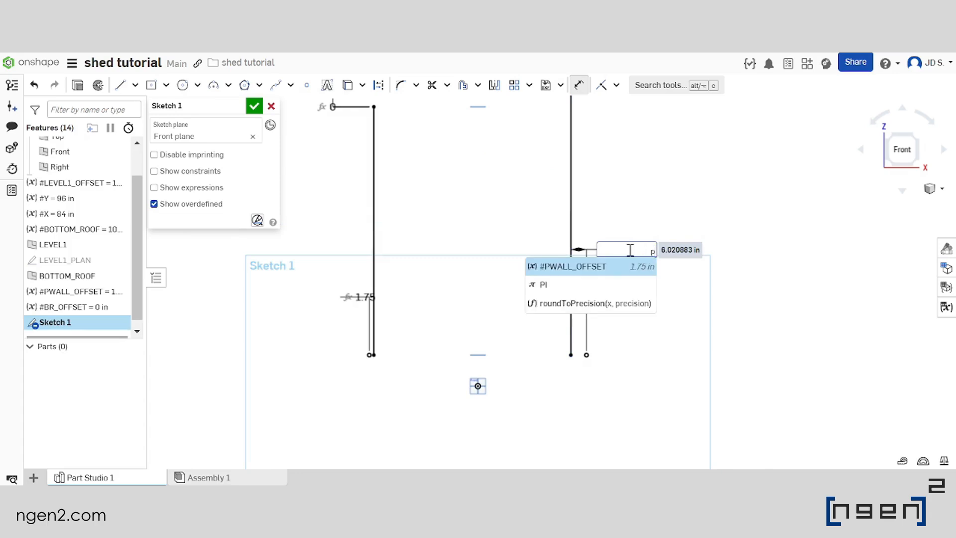
type("p")
key("Return")
key("Return")
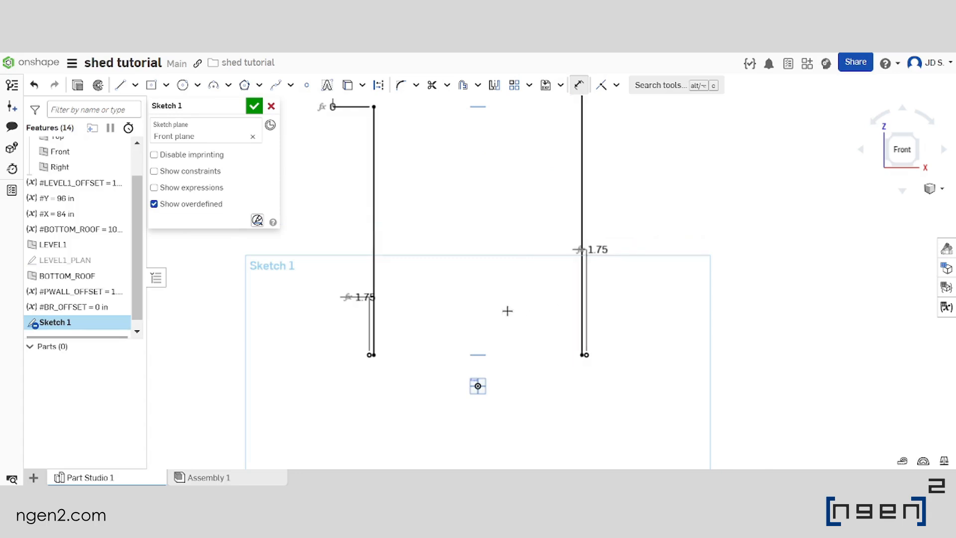
Reopen the variable table and add a length variable named UR_OFFSET
scroll(507, 311, "down", 3)
scroll(485, 204, "up", 3)
left_click(947, 306)
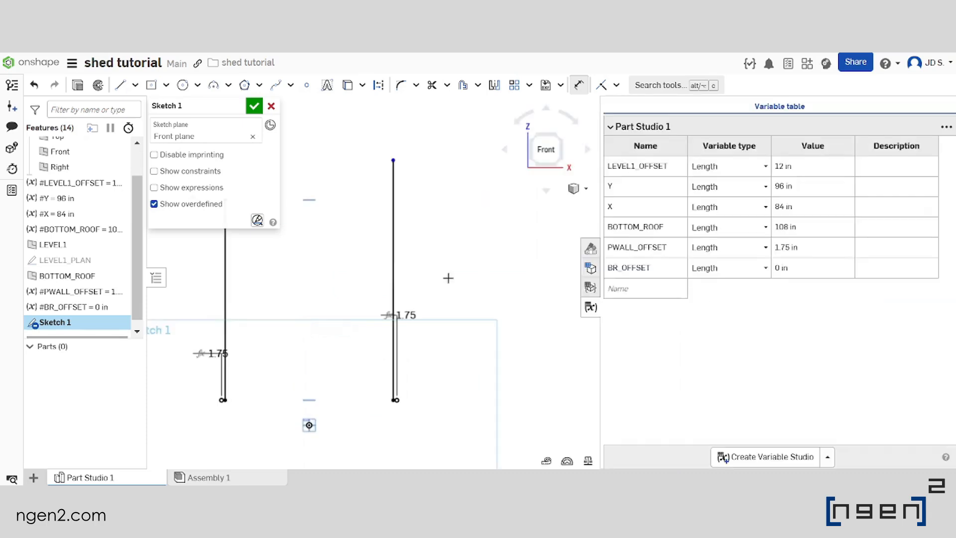
middle_click_drag(363, 261, 470, 250)
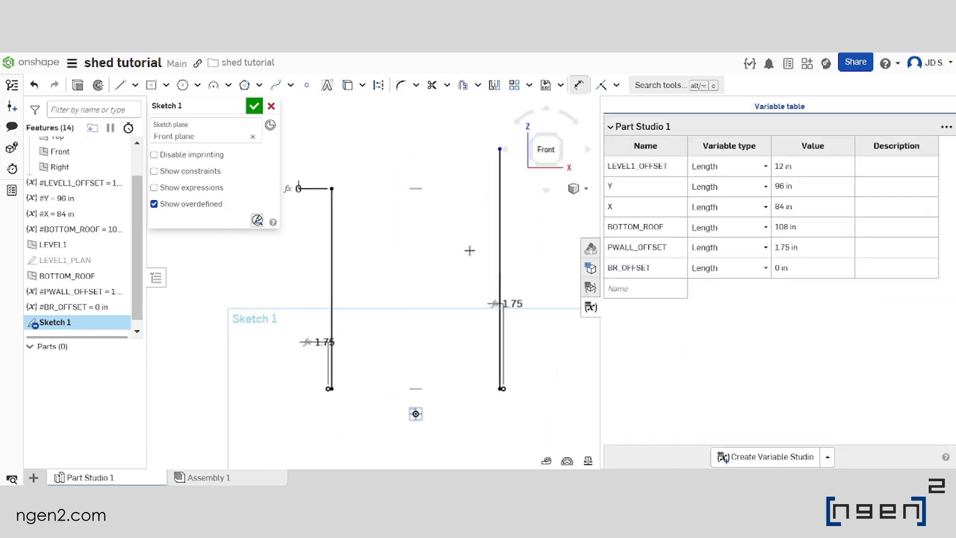
left_click(657, 293)
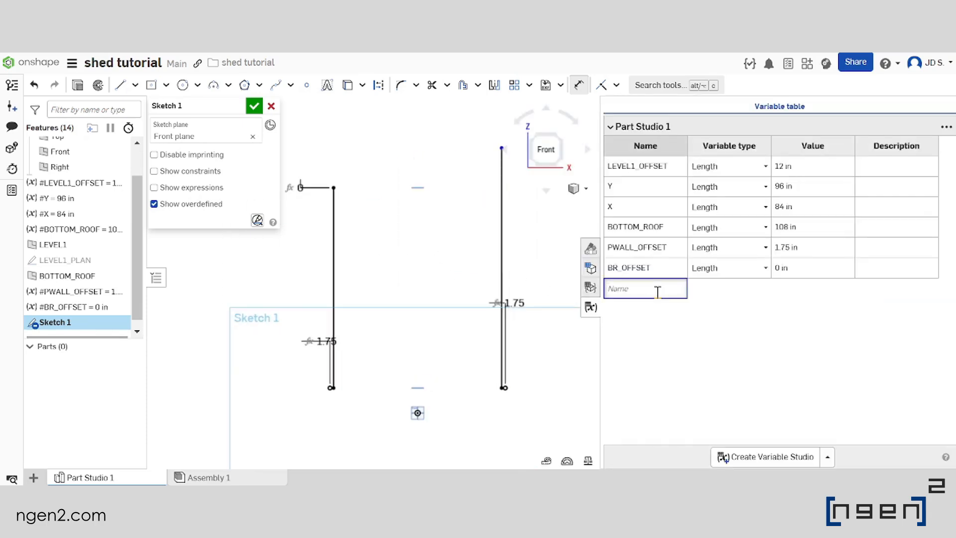
key("BackSpace")
key("Caps_Lock")
key("Return")
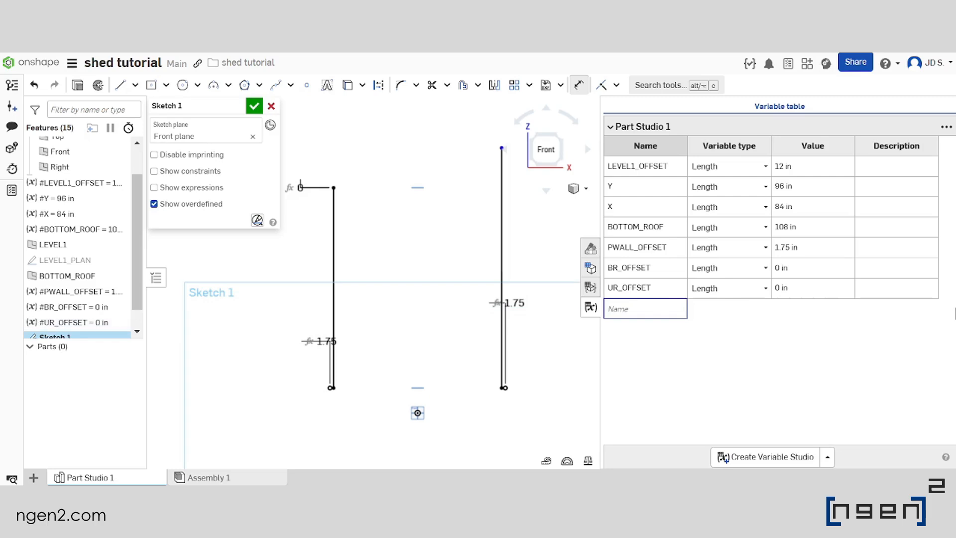
Set the value of the UR_OFFSET variable to 12 in
left_click(826, 289)
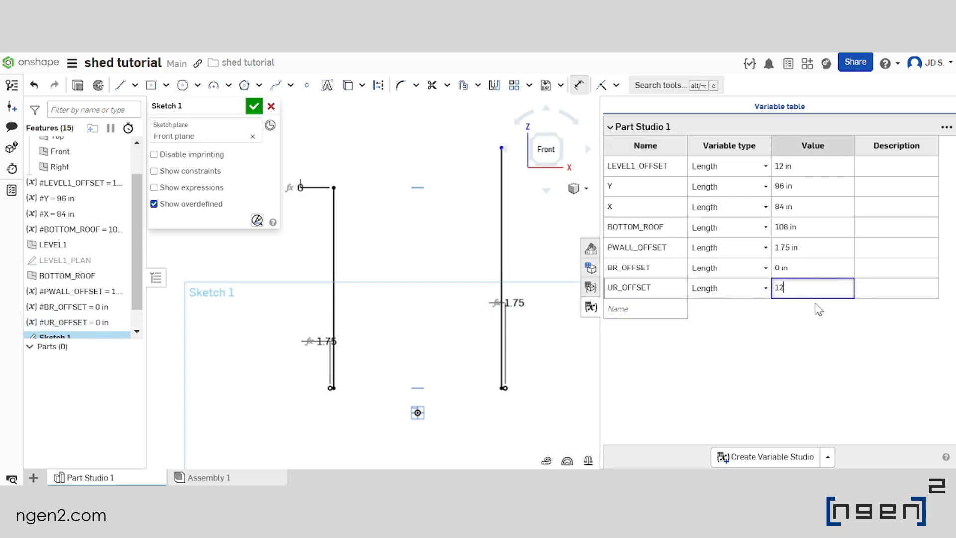
type("12in")
key("Caps_Lock")
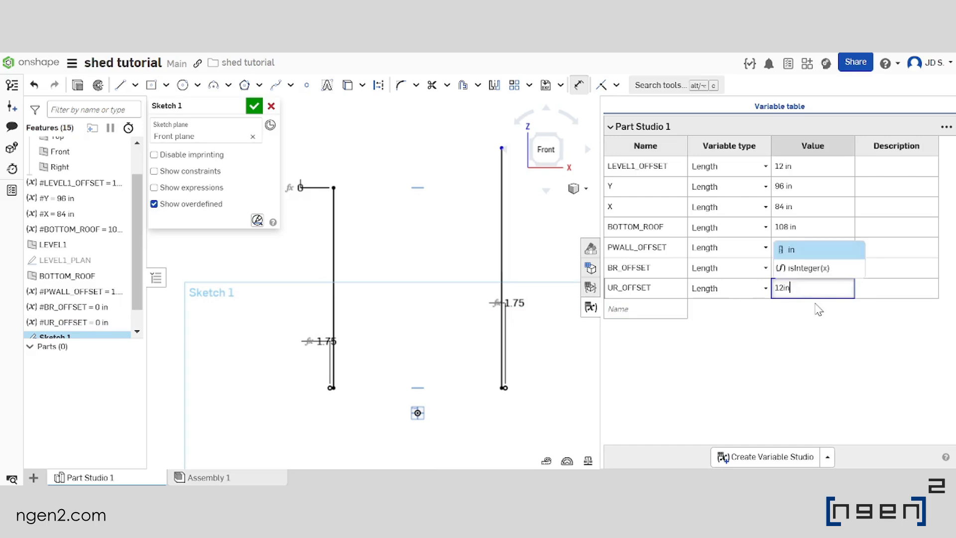
key("Return")
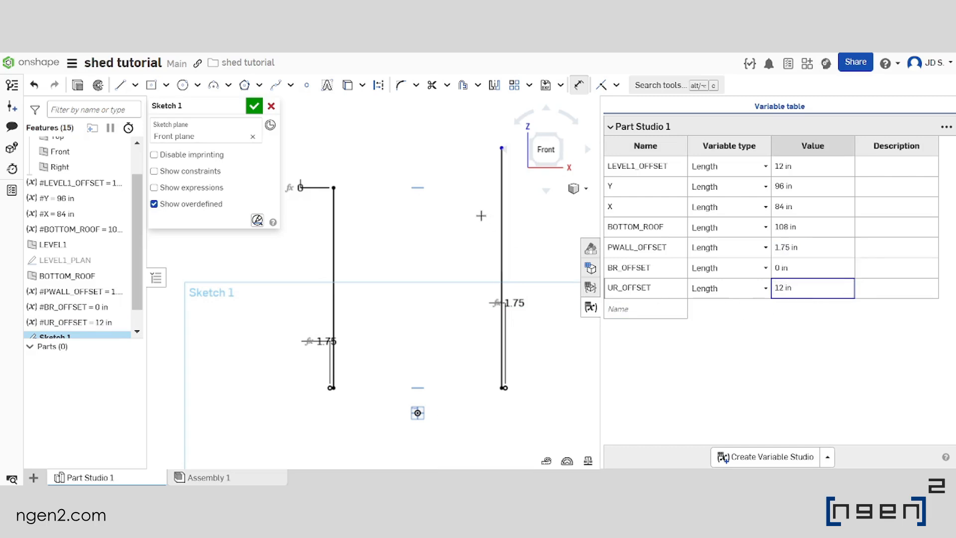
Dimension the vertical distance between the right line's top endpoint and the BOTTOM_ROOF plane as #UR_OFFSET
middle_click_drag(490, 208, 463, 229)
scroll(462, 227, "down", 1)
scroll(447, 214, "up", 2)
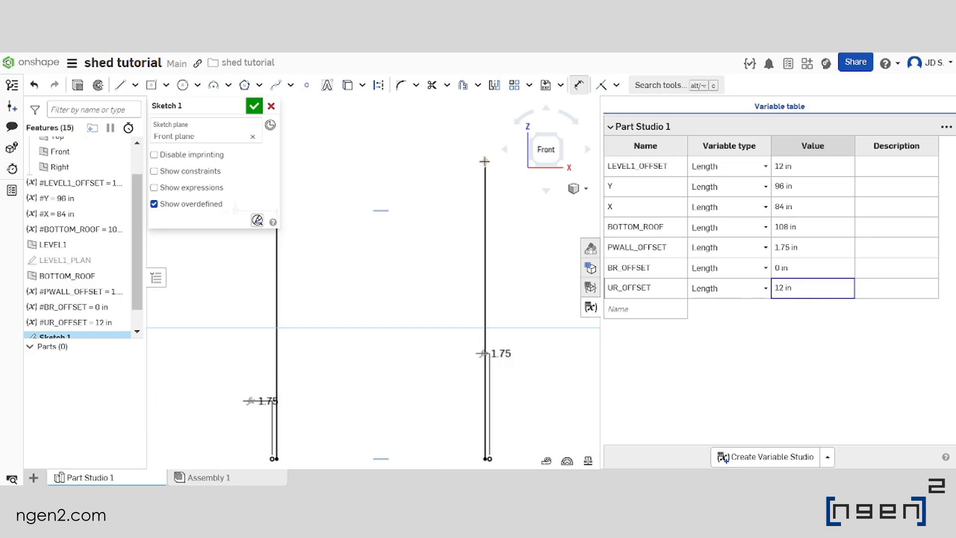
left_click(375, 212)
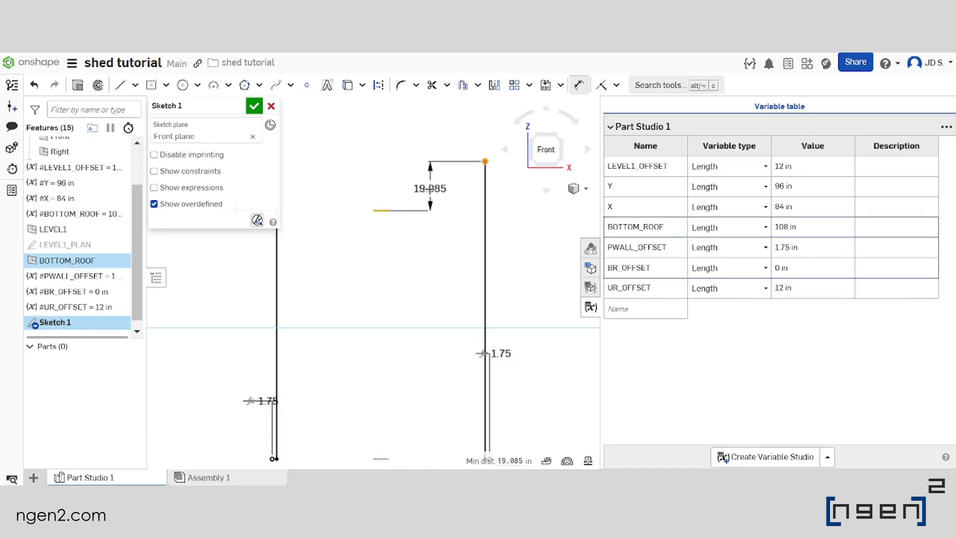
left_click(430, 189)
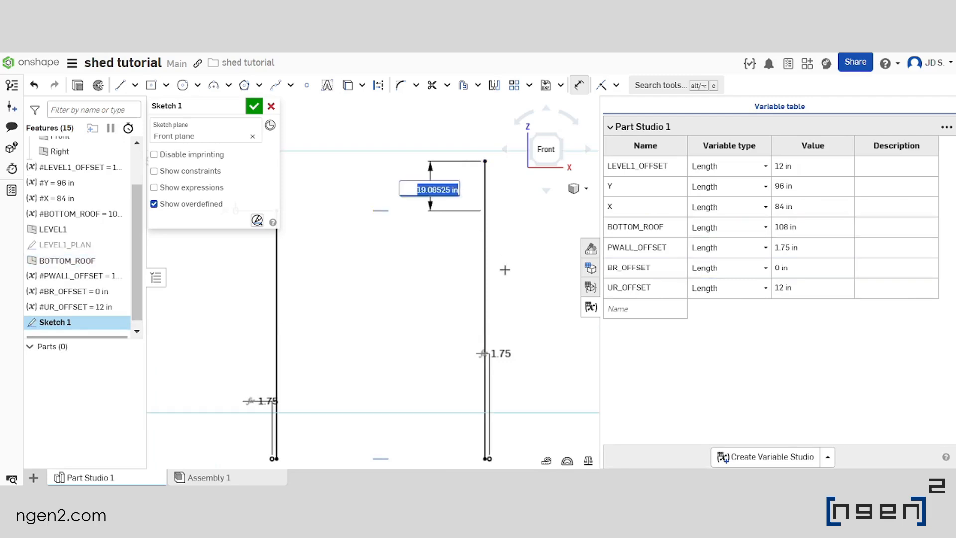
type("ur")
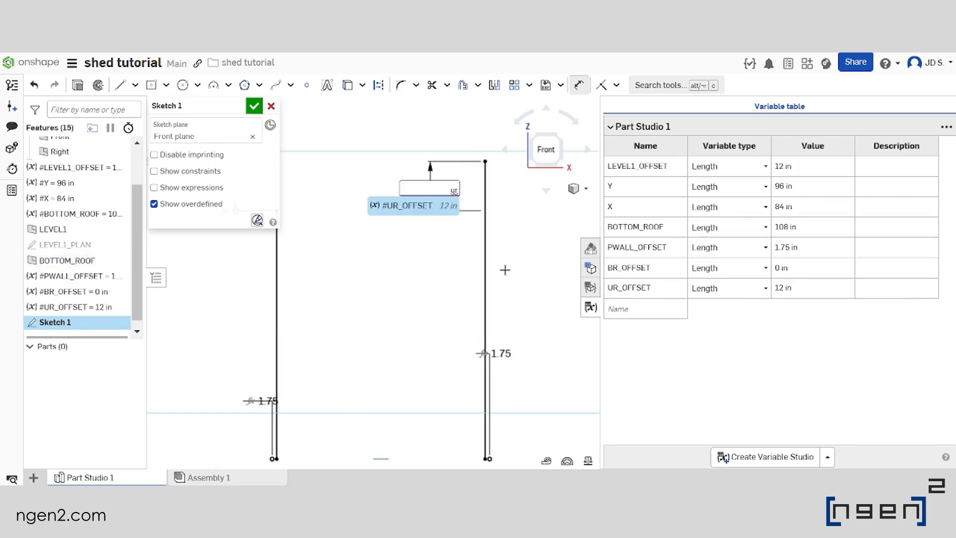
key("Return")
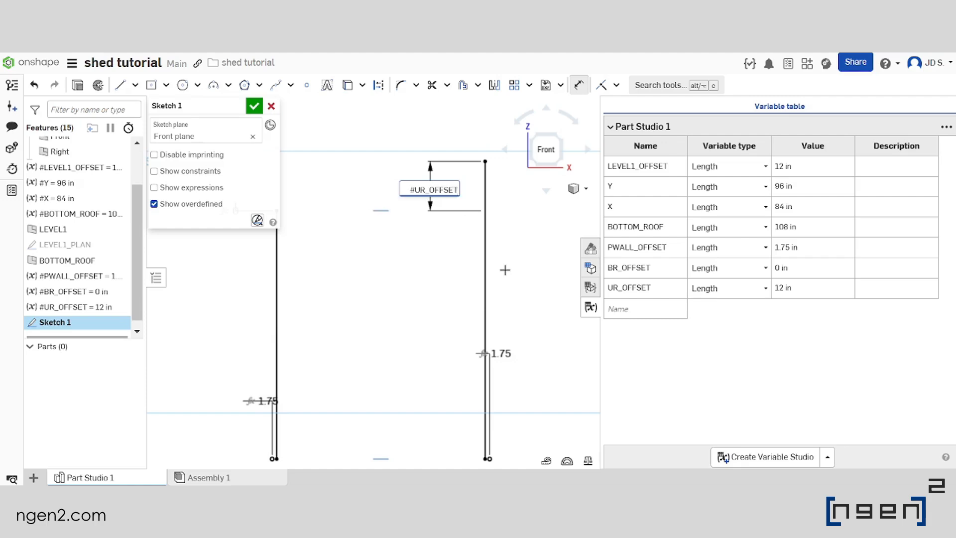
key("Return")
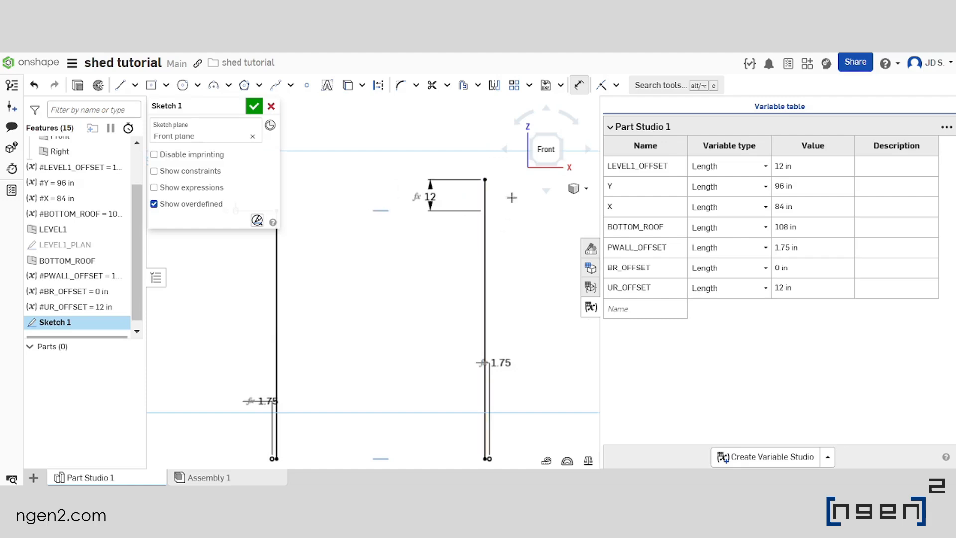
scroll(428, 244, "down", 2)
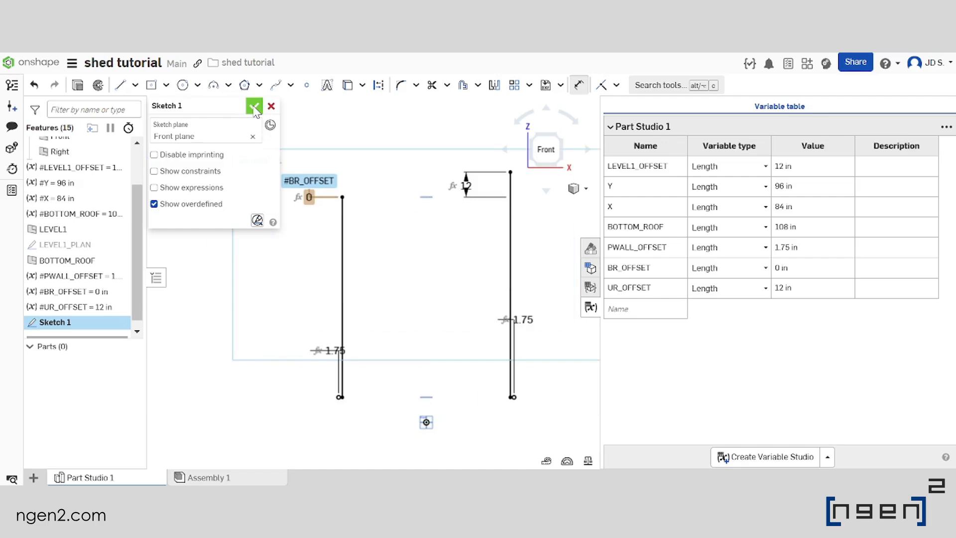
Accept the sketch, close the variable table and show the LEVEL1_PLAN sketch
left_click(255, 108)
left_click(590, 307)
mouse_move(583, 291)
right_mouse_down()
mouse_move(521, 277)
mouse_move(540, 288)
mouse_move(527, 306)
mouse_move(568, 306)
right_mouse_up()
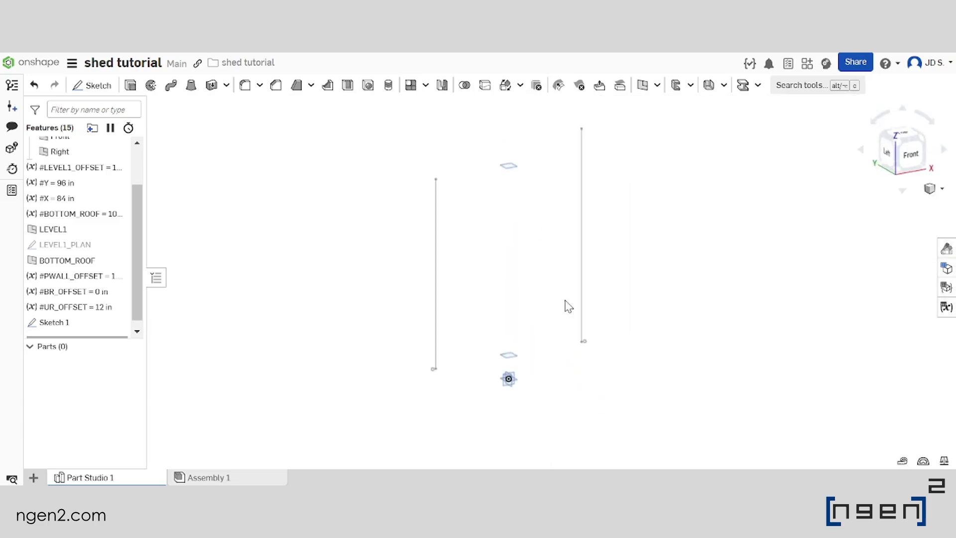
right_click_drag(542, 262, 478, 254)
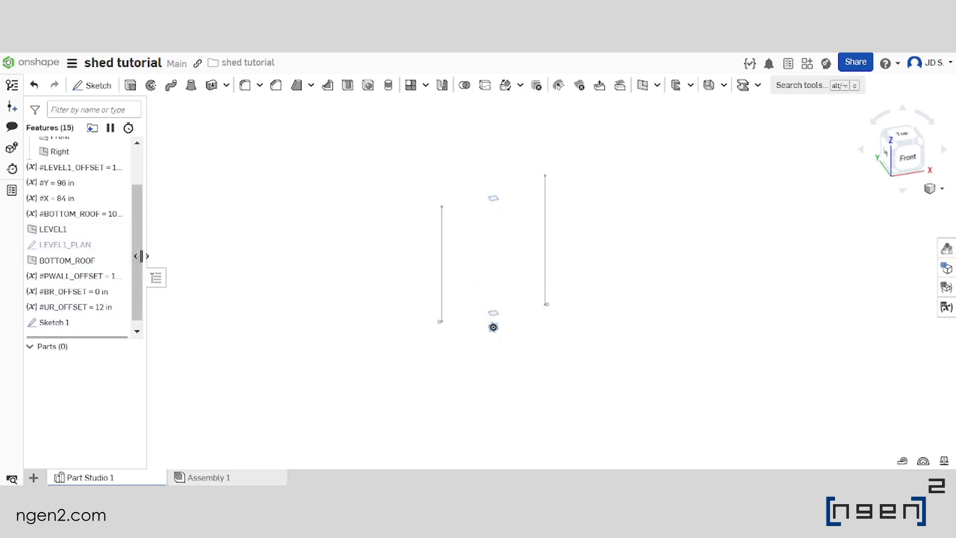
left_click(119, 245)
scroll(618, 339, "up", 3)
mouse_move(482, 285)
right_mouse_down()
mouse_move(525, 303)
mouse_move(459, 309)
mouse_move(448, 301)
mouse_move(457, 292)
mouse_move(480, 297)
mouse_move(448, 321)
mouse_move(464, 354)
mouse_move(493, 346)
right_mouse_up()
Rename Sketch 1 as FRAMING_ELEVATION
right_click(92, 324)
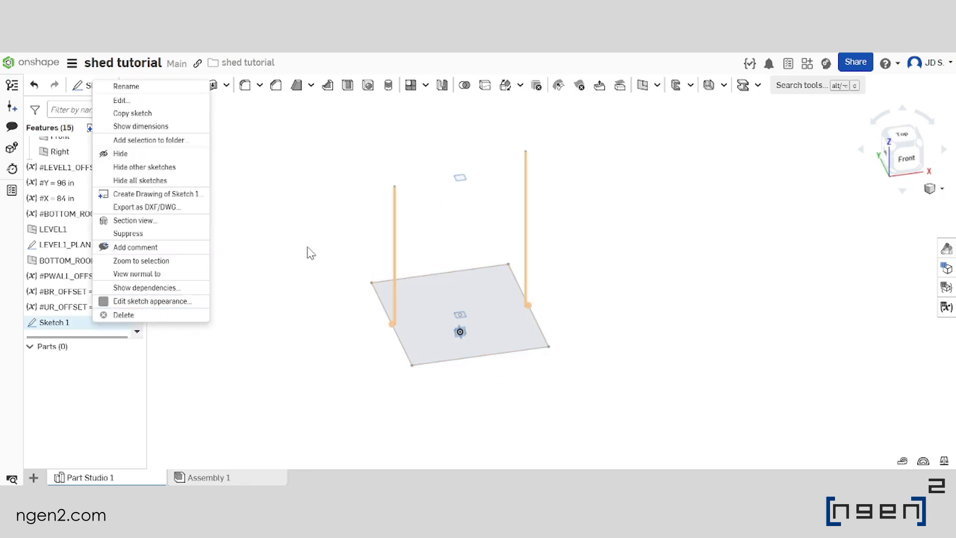
left_click(163, 88)
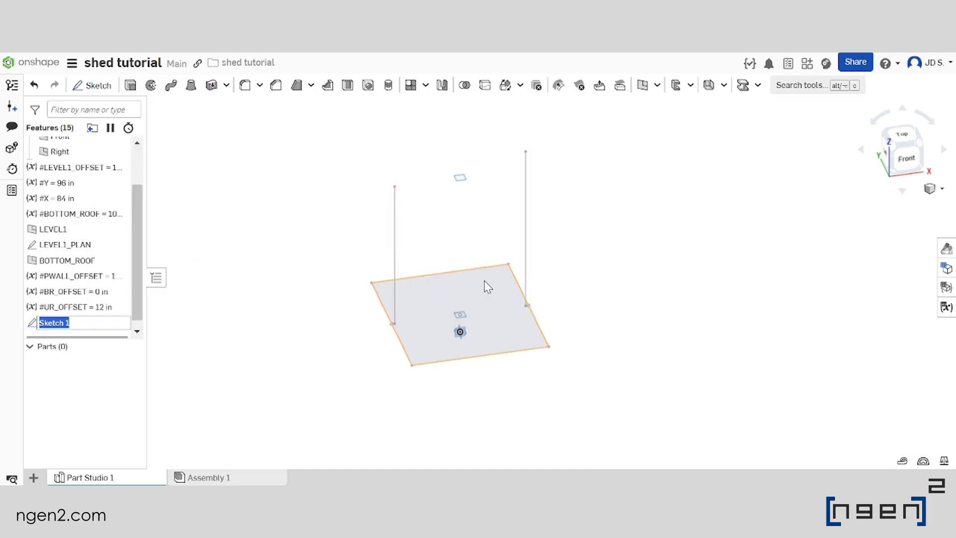
key("BackSpace")
key("Caps_Lock")
type("F")
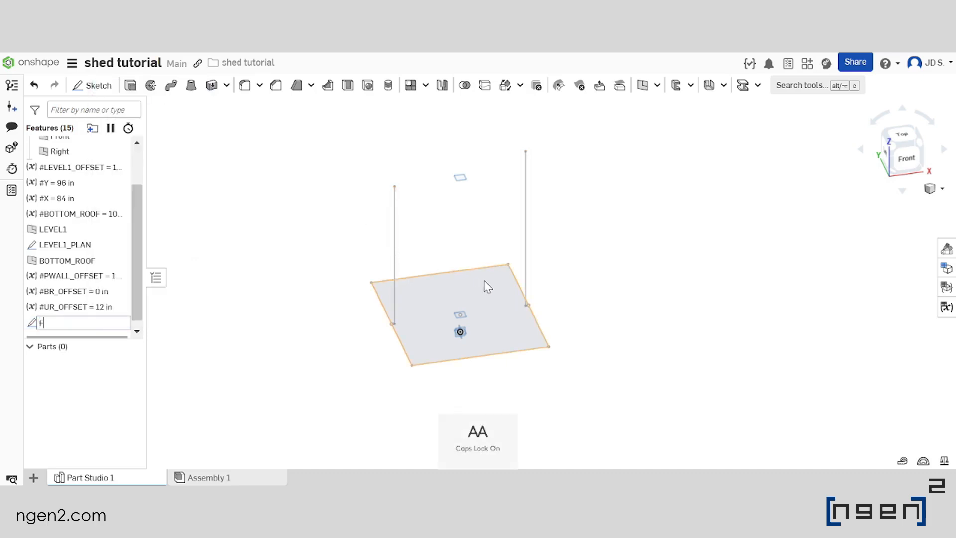
type("RAMING_ELEVATION1")
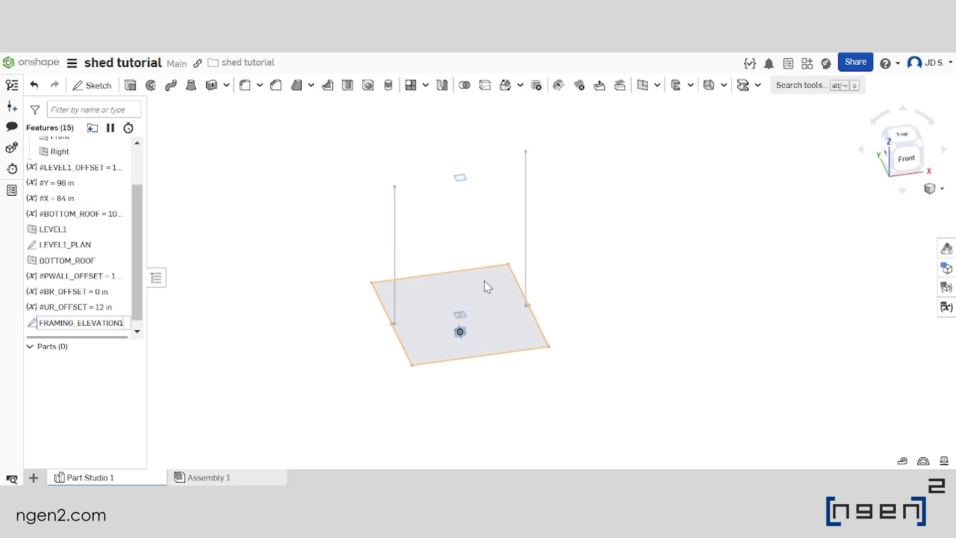
key("Return")
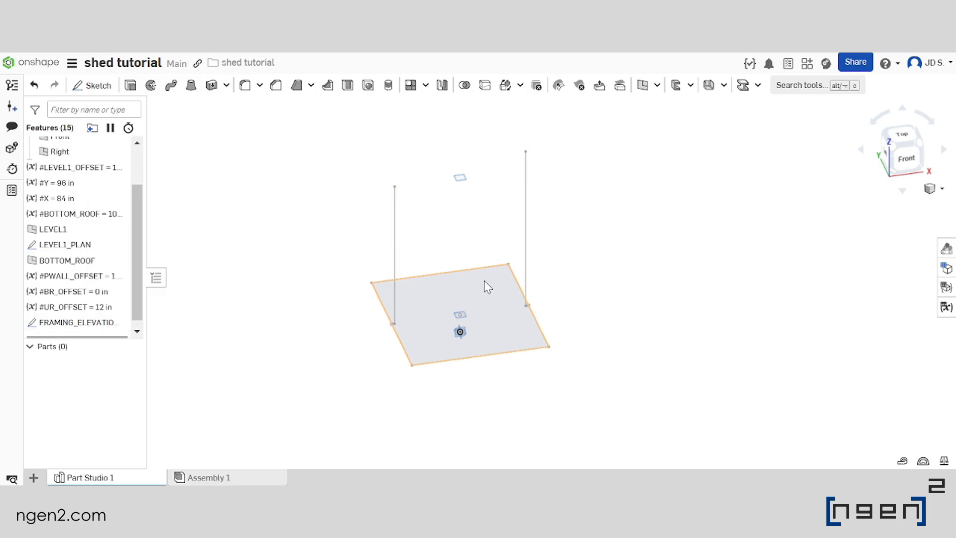
Start a Beam feature with the Timber standard, Lumber profile and 2 x 4 size
right_click_drag(637, 264, 571, 206)
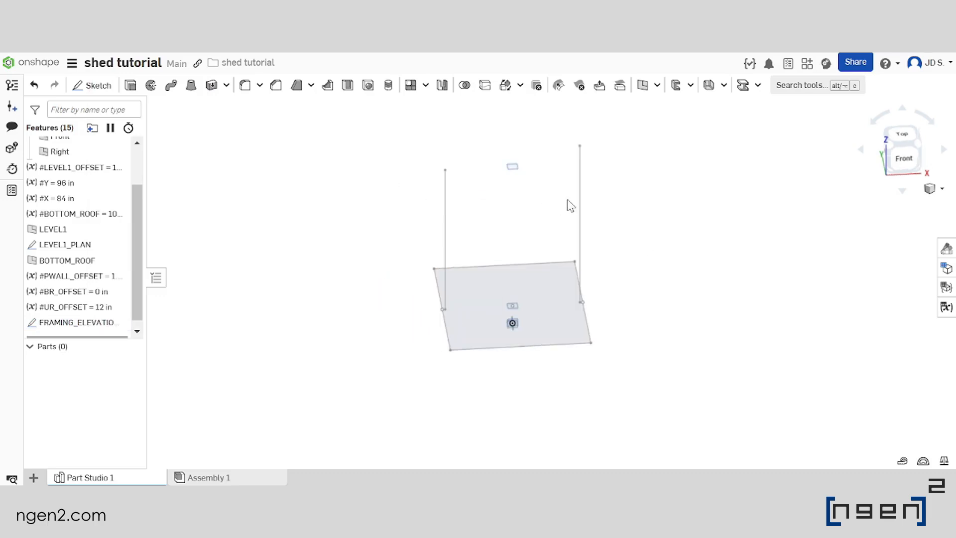
left_click(742, 85)
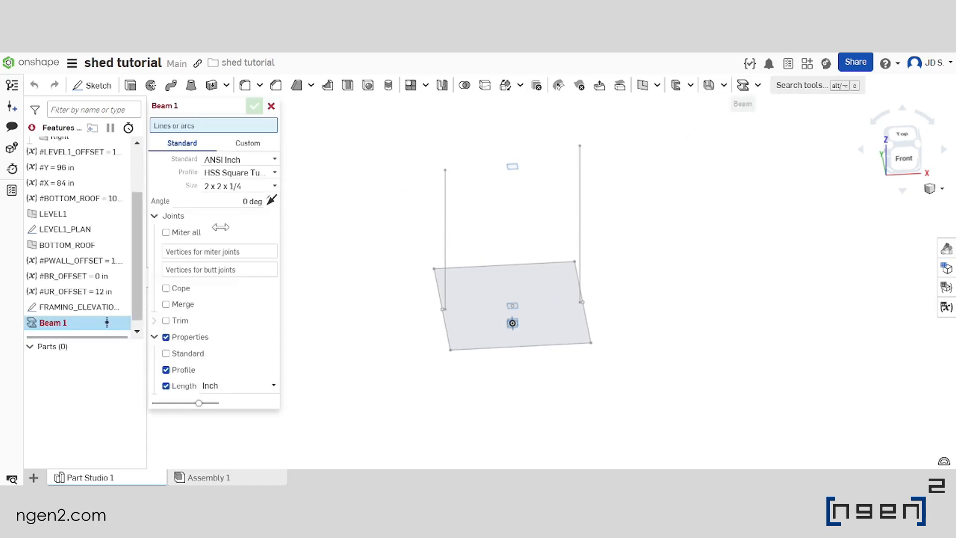
left_click(246, 161)
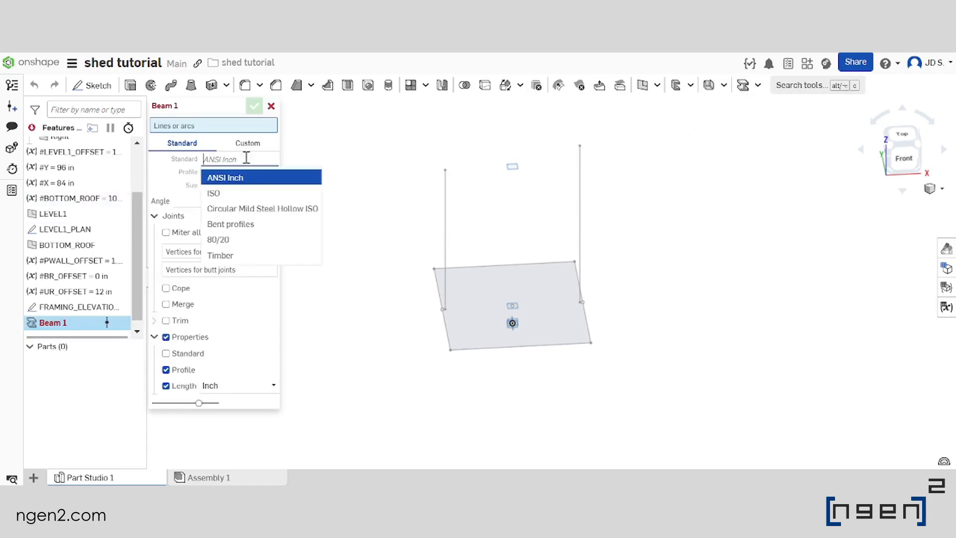
left_click(242, 256)
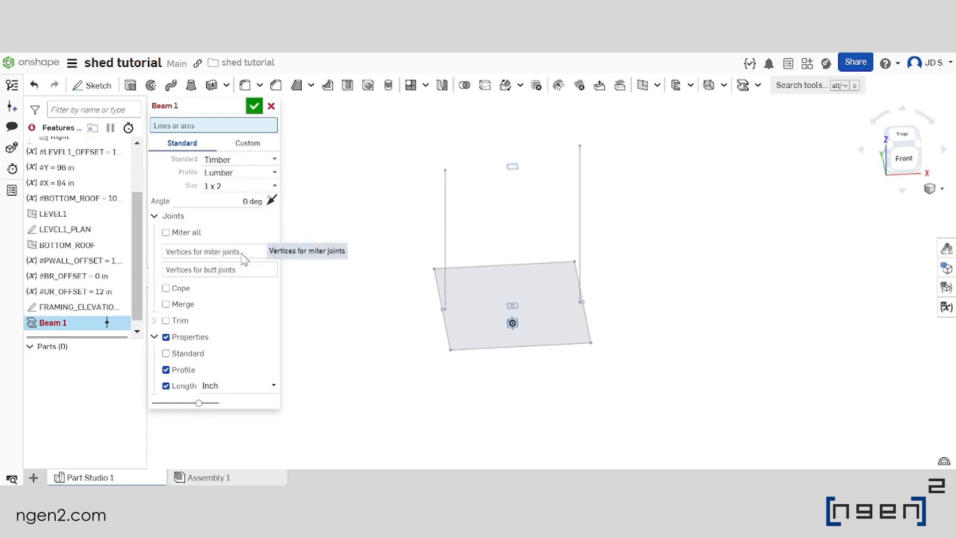
left_click(265, 169)
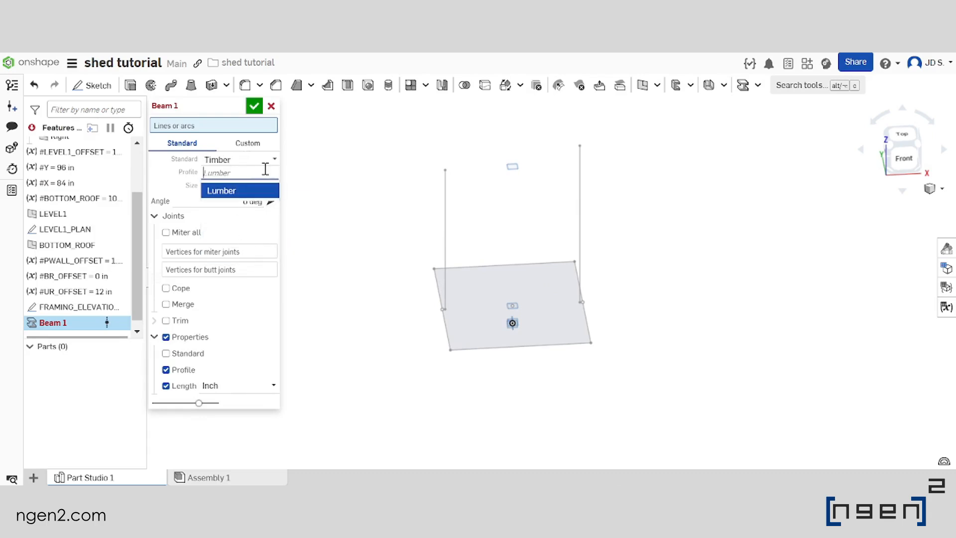
left_click(241, 193)
left_click(271, 189)
scroll(252, 228, "down", 3)
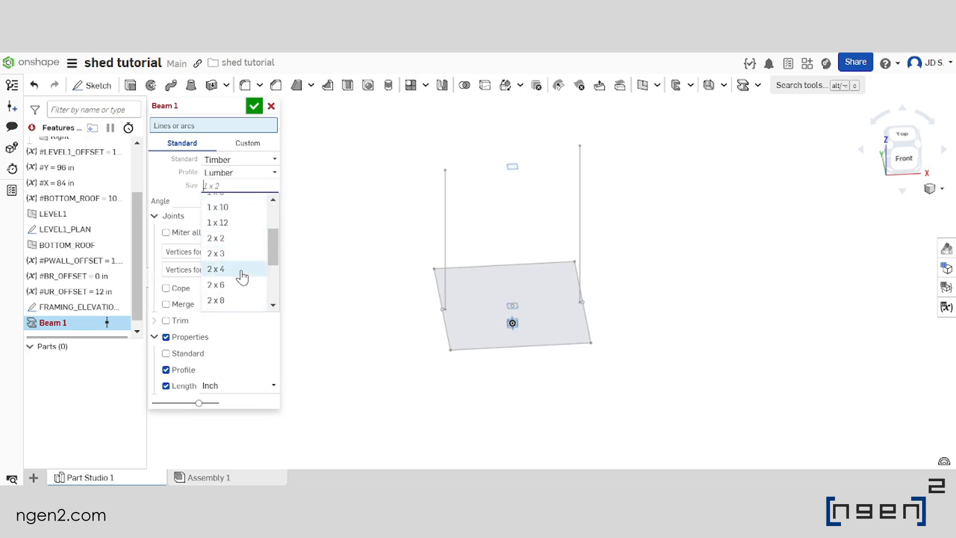
left_click(215, 269)
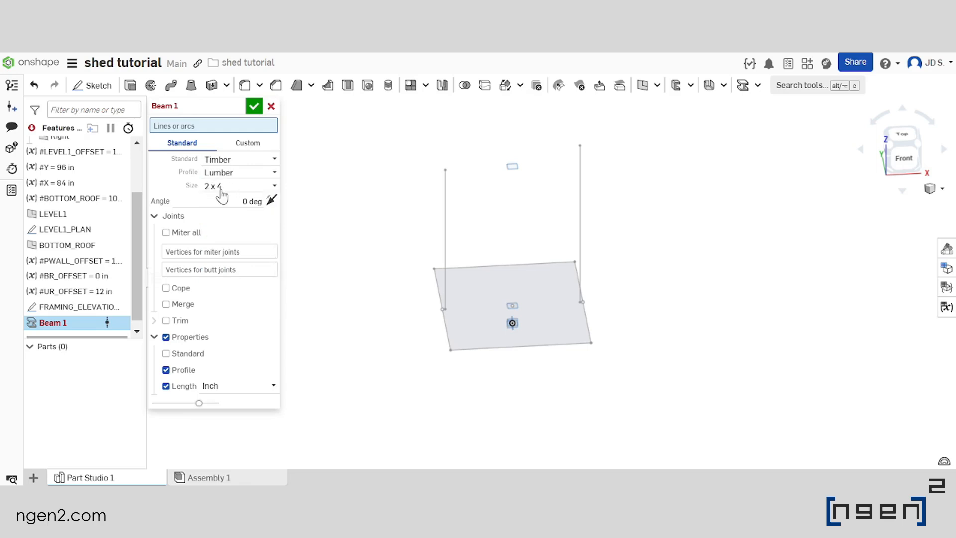
Create 2 x 4 beams along both vertical lines of the framing elevation sketch and check their orientation
right_click_drag(392, 338, 423, 306)
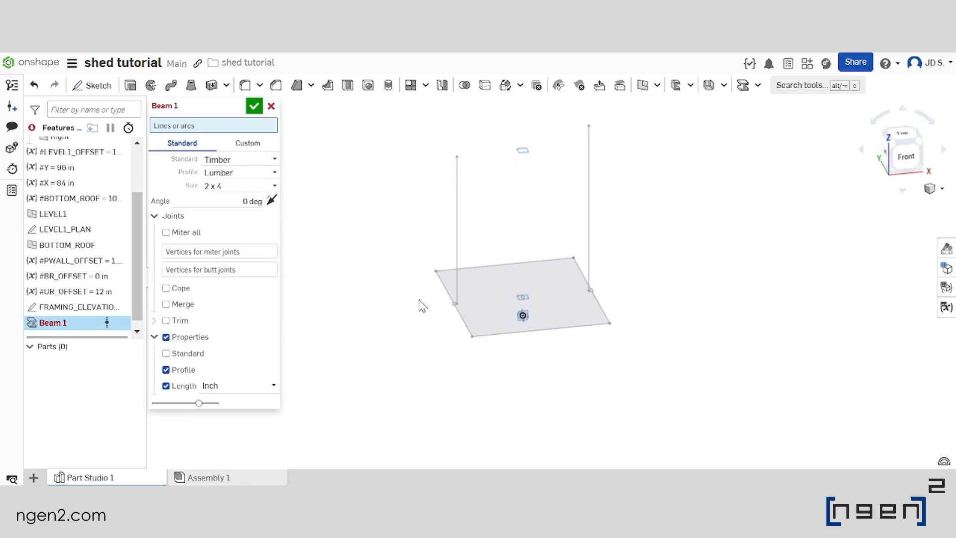
left_click(457, 224)
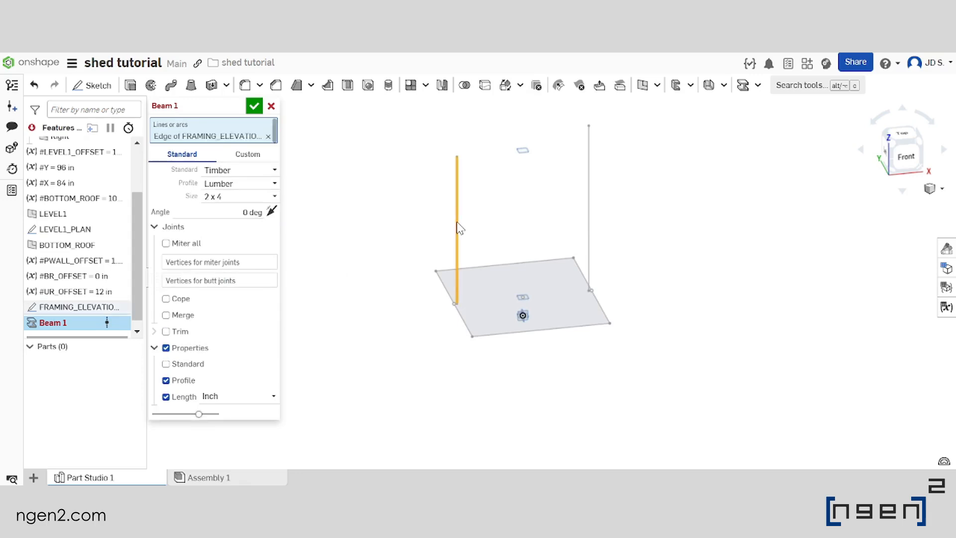
left_click(588, 205)
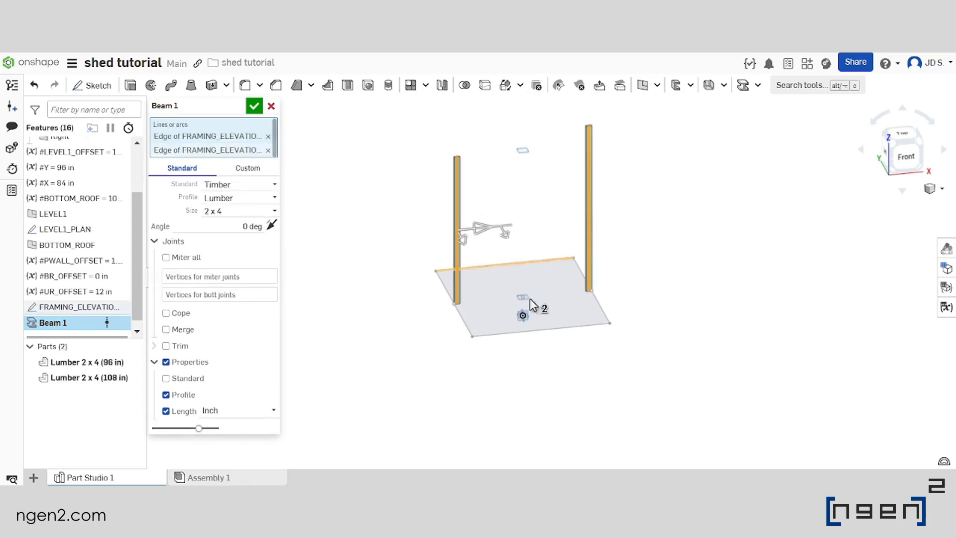
scroll(512, 181, "up", 5)
right_click_drag(484, 205, 478, 226)
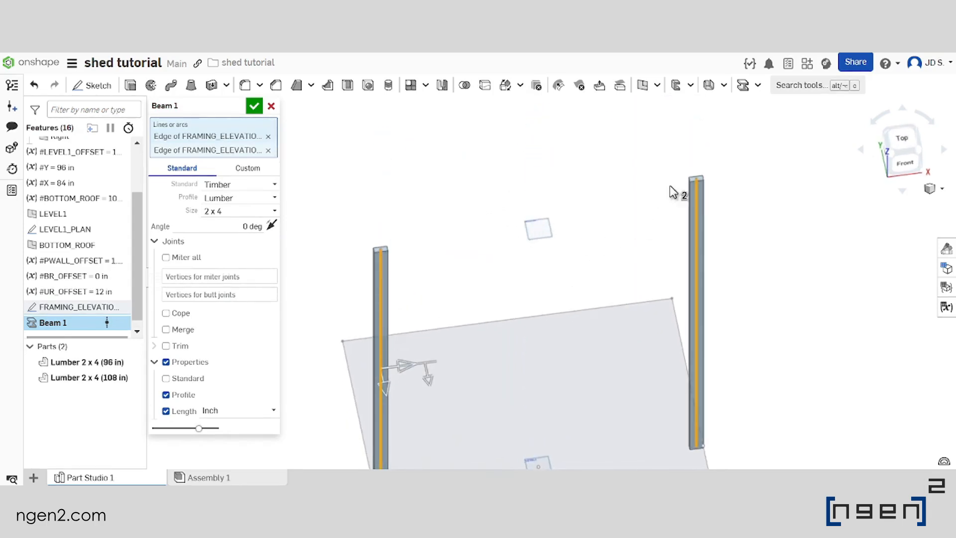
scroll(670, 183, "up", 5)
scroll(722, 185, "down", 5)
scroll(412, 240, "up", 6)
scroll(412, 238, "down", 8)
scroll(575, 314, "up", 5)
right_click_drag(593, 336, 461, 268)
scroll(565, 321, "down", 5)
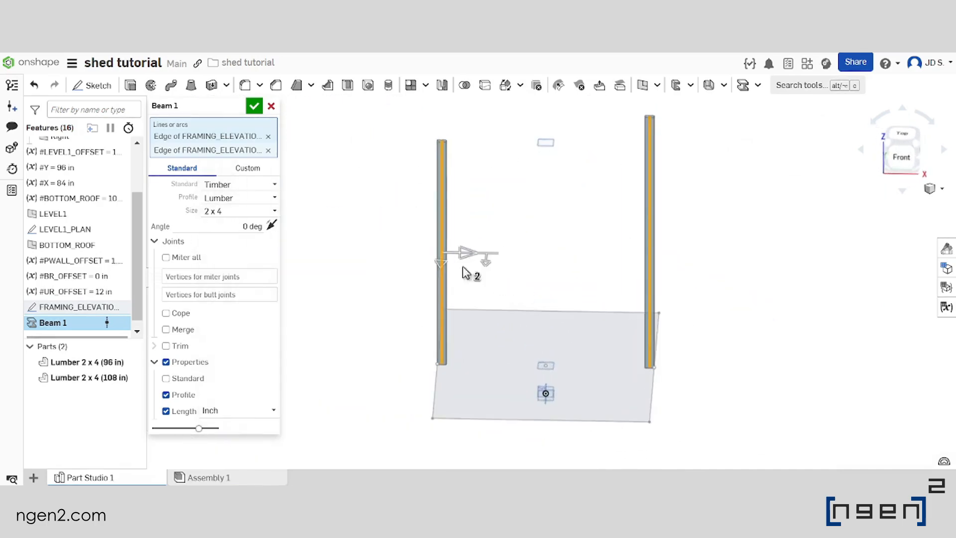
middle_click_drag(462, 268, 404, 243)
left_click(255, 106)
Move the #PWALL_OFFSET, #BR_OFFSET and #UR_OFFSET variables directly below the #BOTTOM_ROOF variable in the feature list
scroll(513, 293, "down", 5)
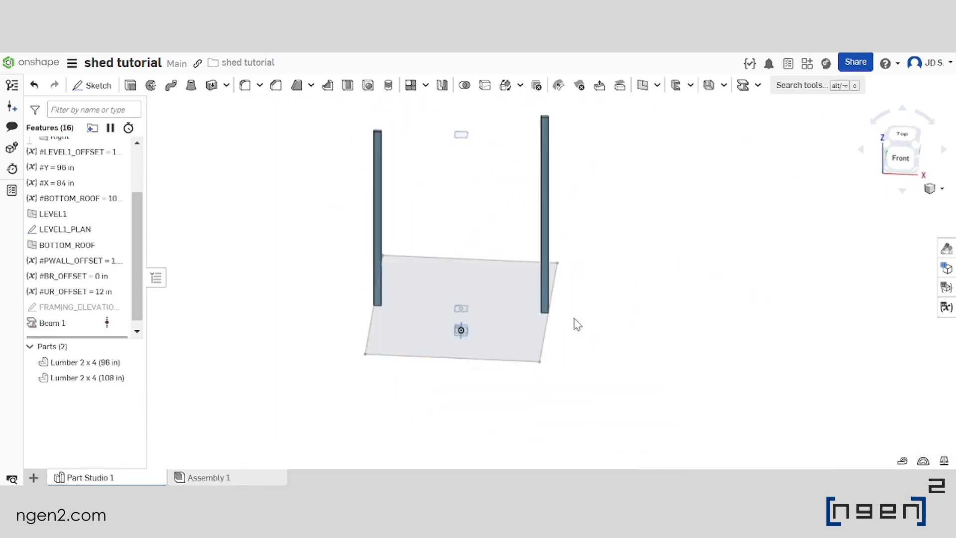
scroll(525, 234, "down", 3)
scroll(525, 234, "up", 3)
left_click(100, 291)
left_click(70, 274, "shift")
left_click(68, 259, "shift")
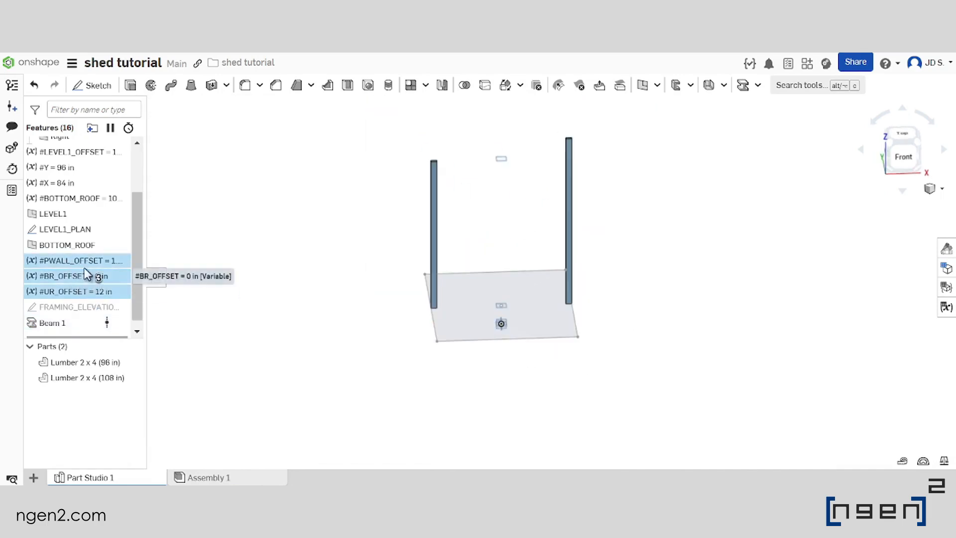
left_click_drag(76, 262, 76, 206)
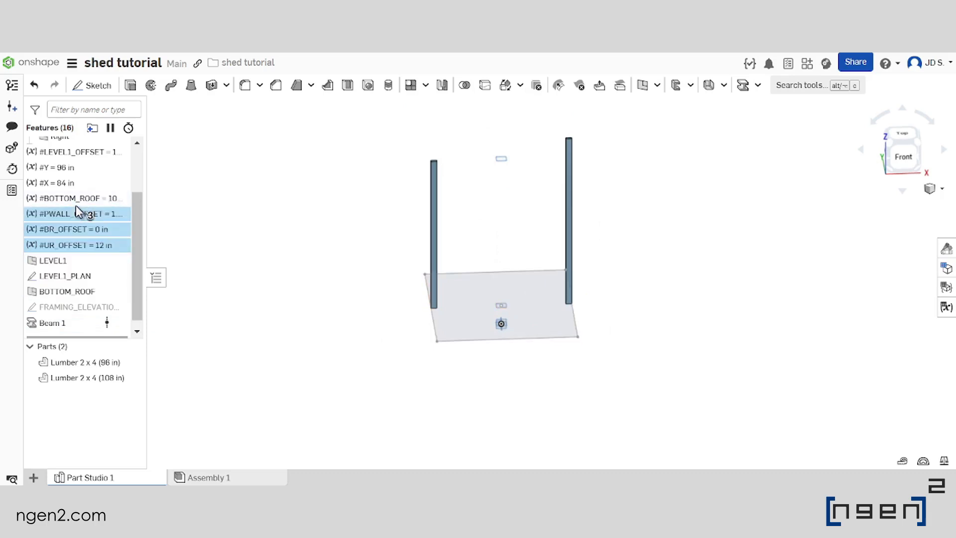
left_click(315, 256)
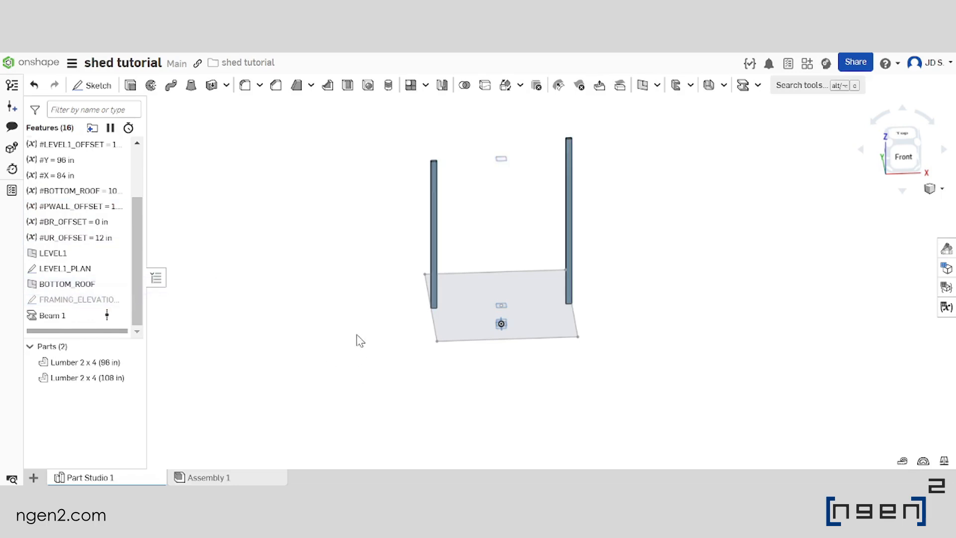
Edit the LEVEL1_PLAN sketch and draw a line about 88 in long just inside the rectangle, parallel to its left 96 in edge
scroll(518, 324, "up", 4)
scroll(414, 320, "down", 3)
right_click_drag(279, 287, 262, 287)
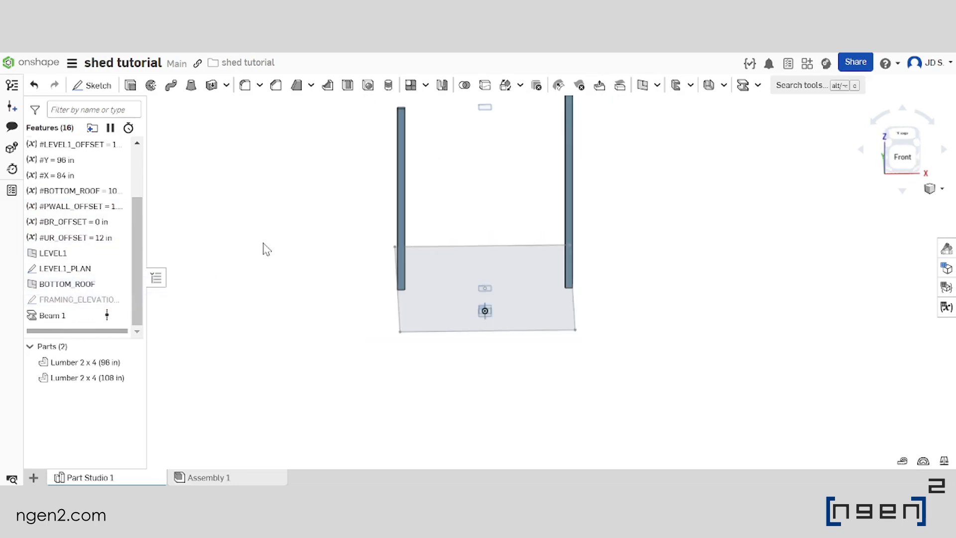
double_click(77, 269)
scroll(441, 293, "up", 2)
right_click_drag(404, 280, 462, 304)
scroll(459, 282, "down", 4)
scroll(443, 288, "up", 2)
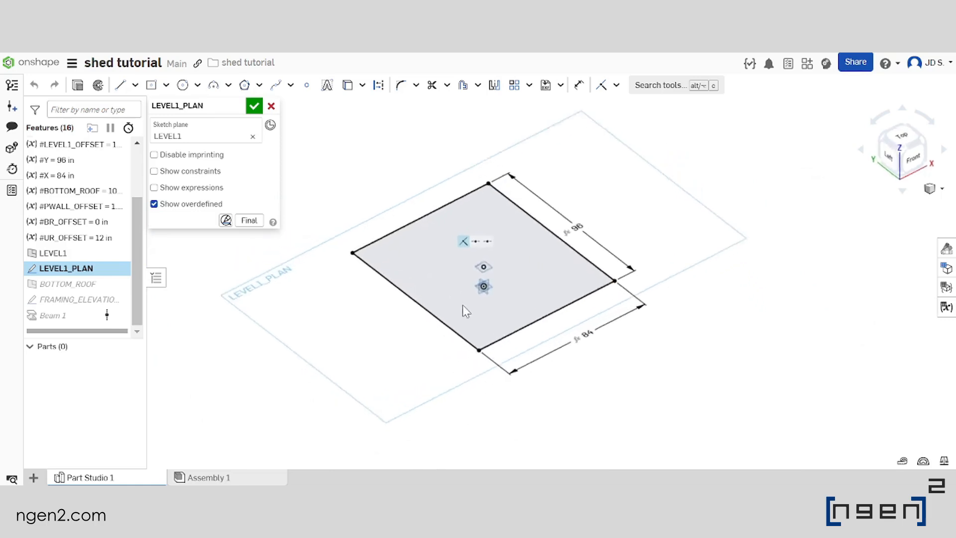
scroll(361, 244, "up", 2)
scroll(469, 306, "down", 2)
scroll(468, 305, "up", 3)
left_click(119, 86)
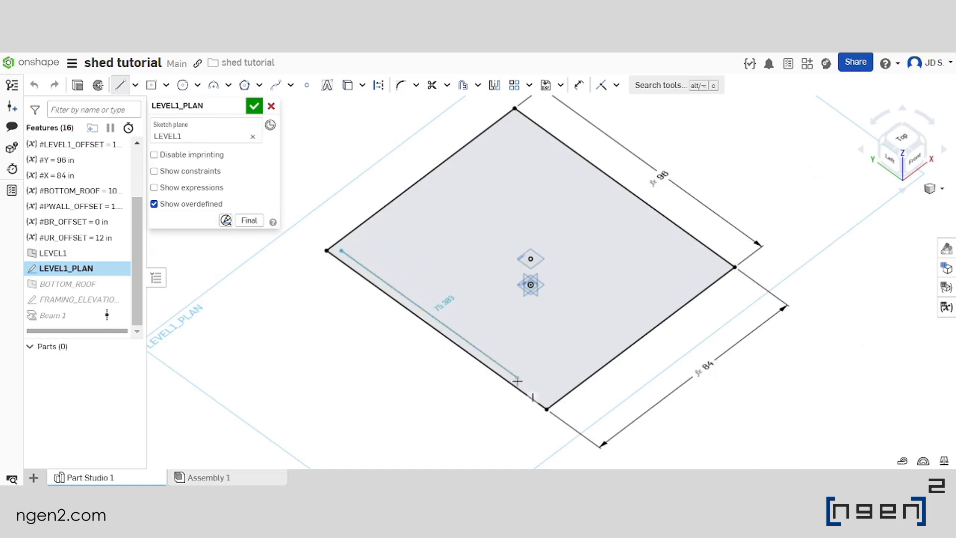
left_click(539, 395)
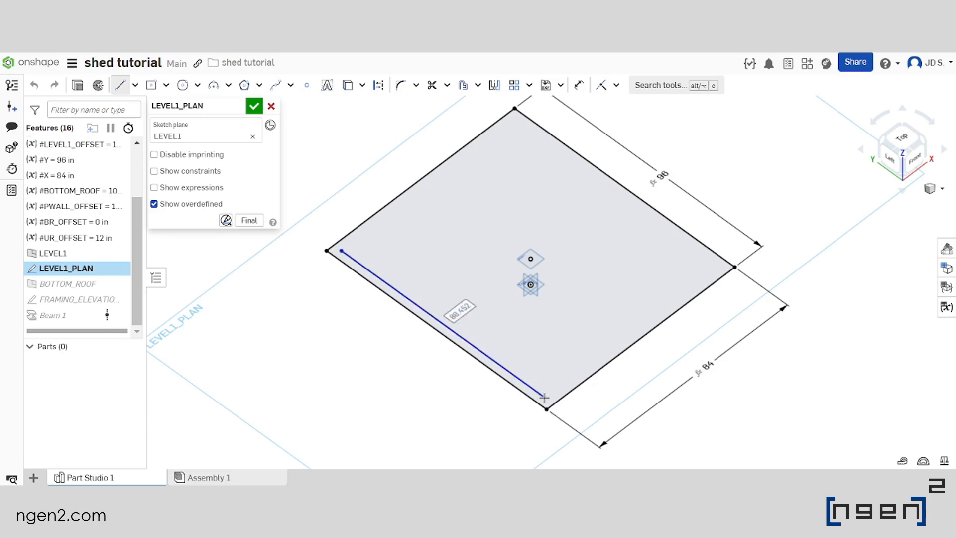
scroll(466, 278, "down", 2)
key("Escape")
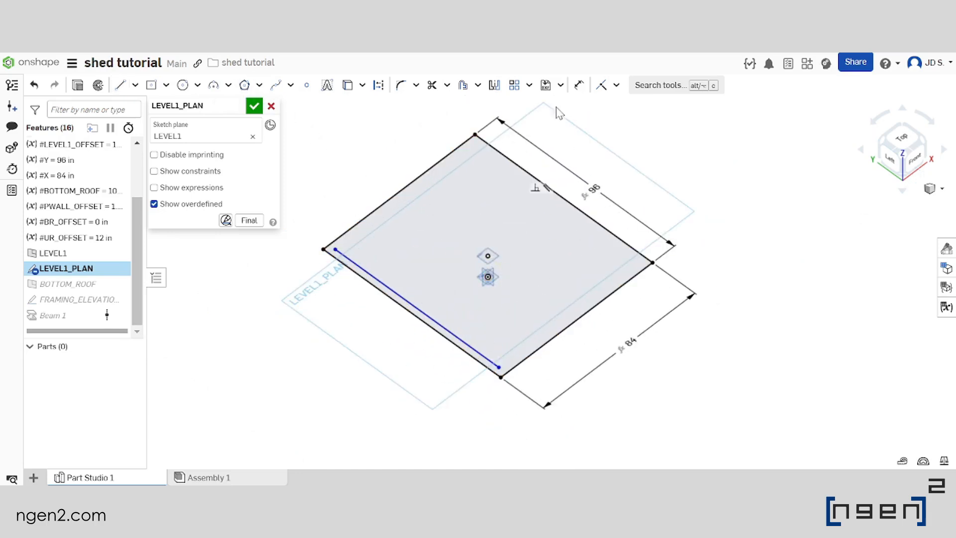
Mirror the new inner line about the Right plane to the opposite side of the rectangle
left_click(493, 86)
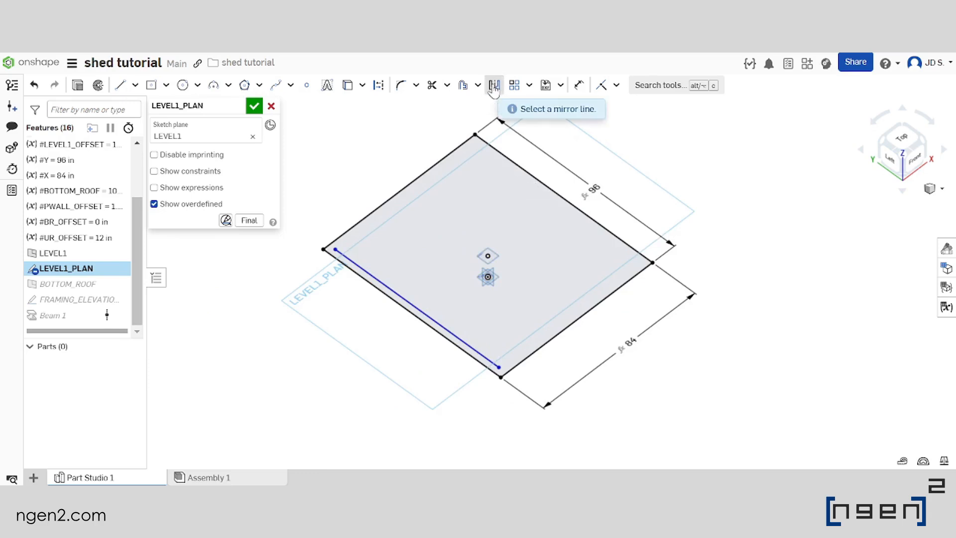
key("1")
scroll(508, 285, "up", 5)
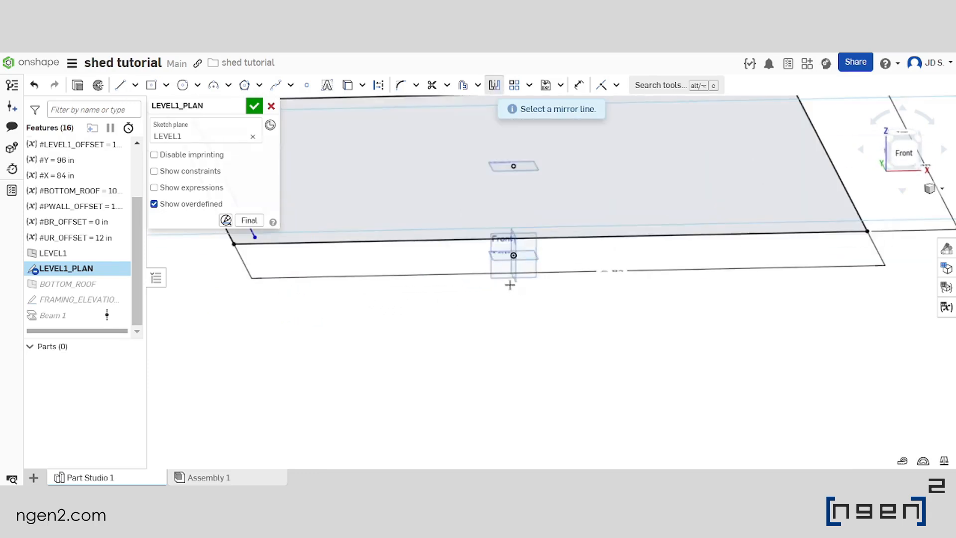
left_click(520, 279)
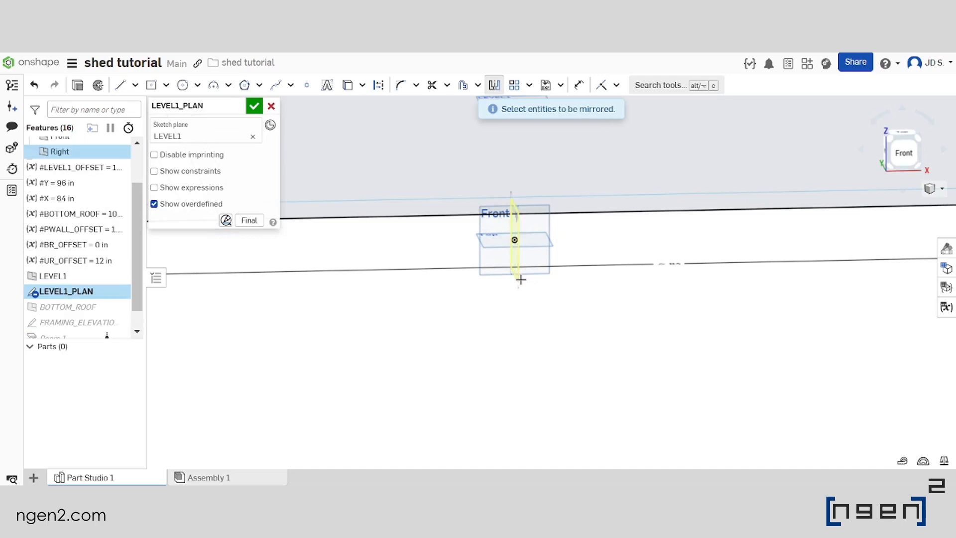
scroll(607, 340, "down", 5)
left_click(427, 267)
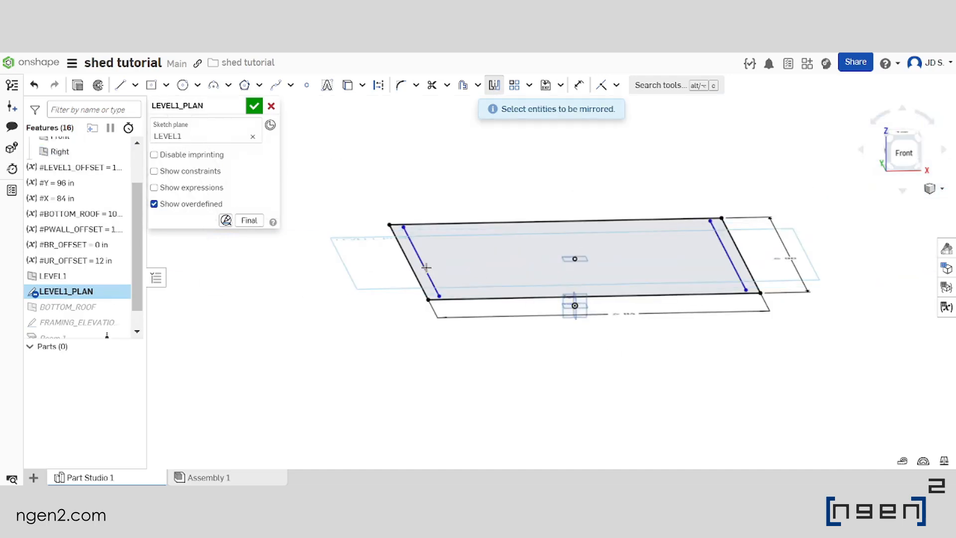
key("7")
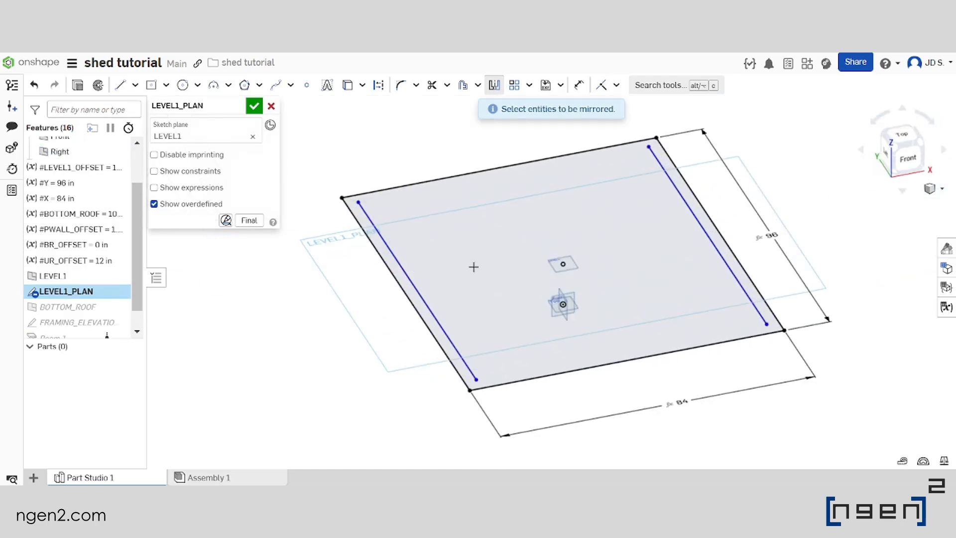
key("Escape")
Dimension the spacing between the left inner line and the rectangle's left edge as #PWALL_OFFSET
left_click(579, 84)
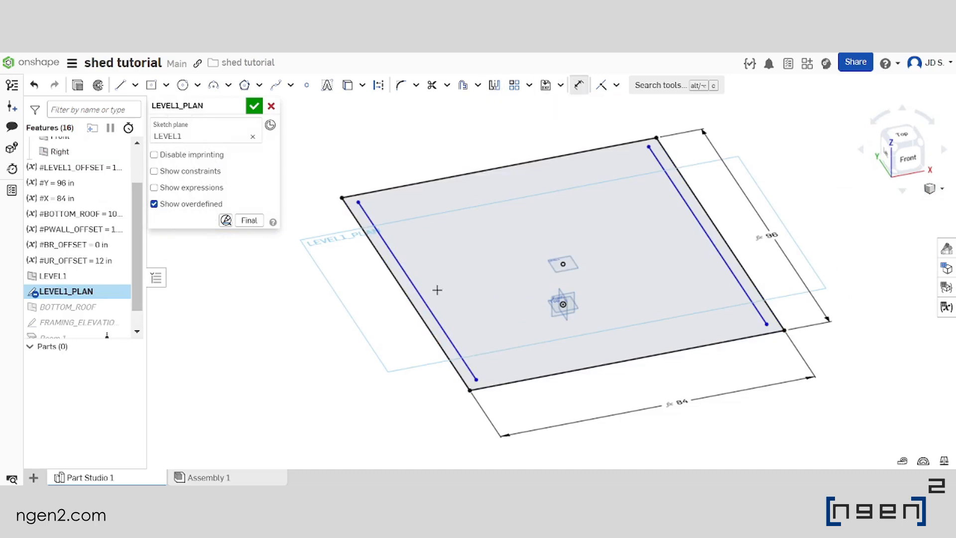
scroll(433, 298, "up", 2)
left_click(432, 314)
left_click(414, 314)
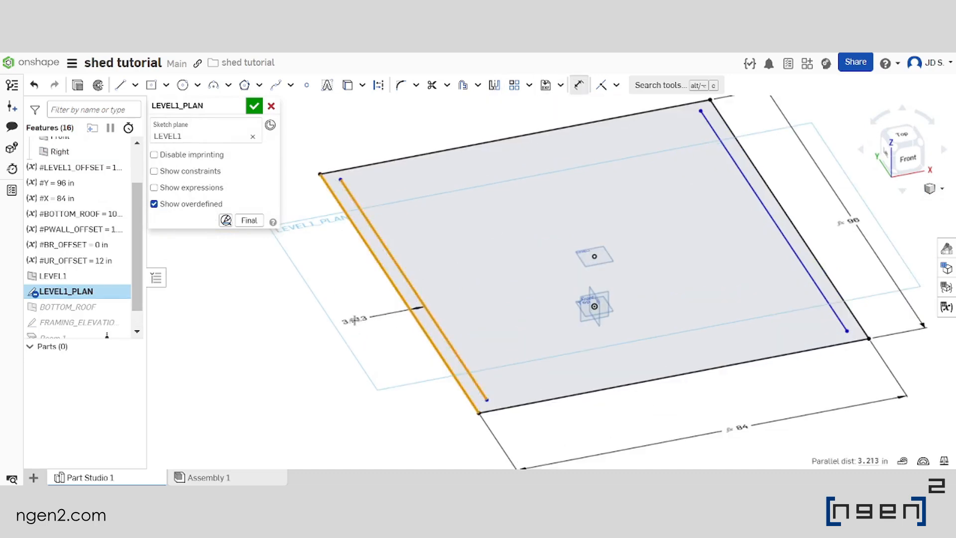
left_click(354, 329)
type("PW")
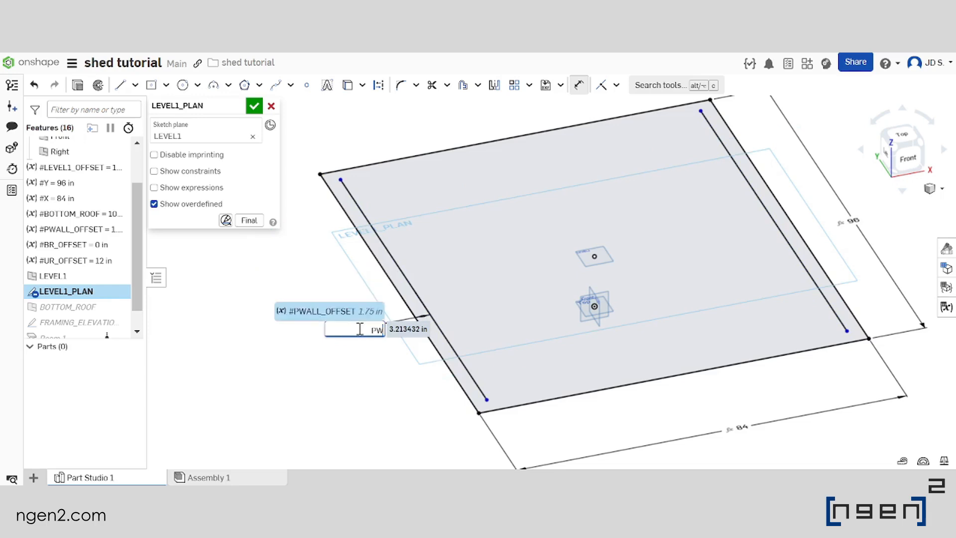
key("Return")
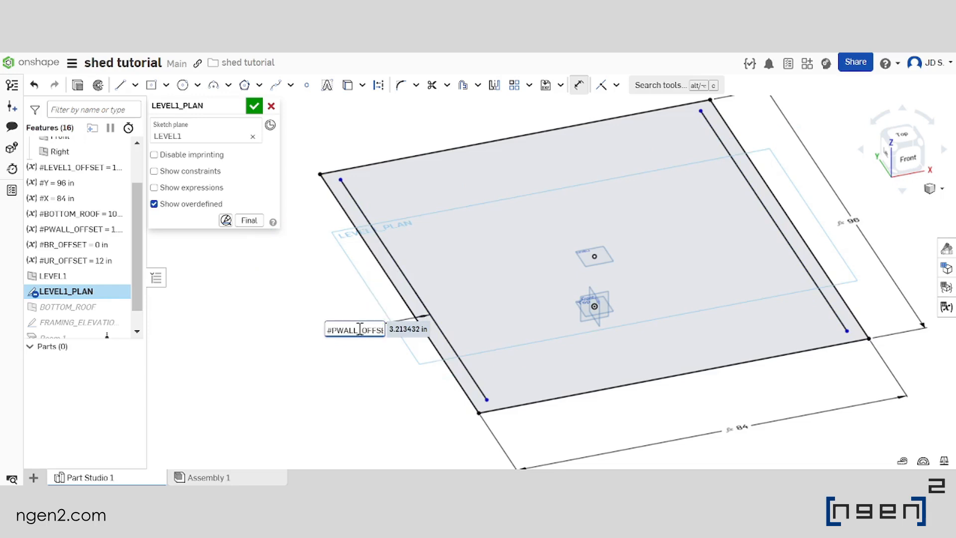
key("Return")
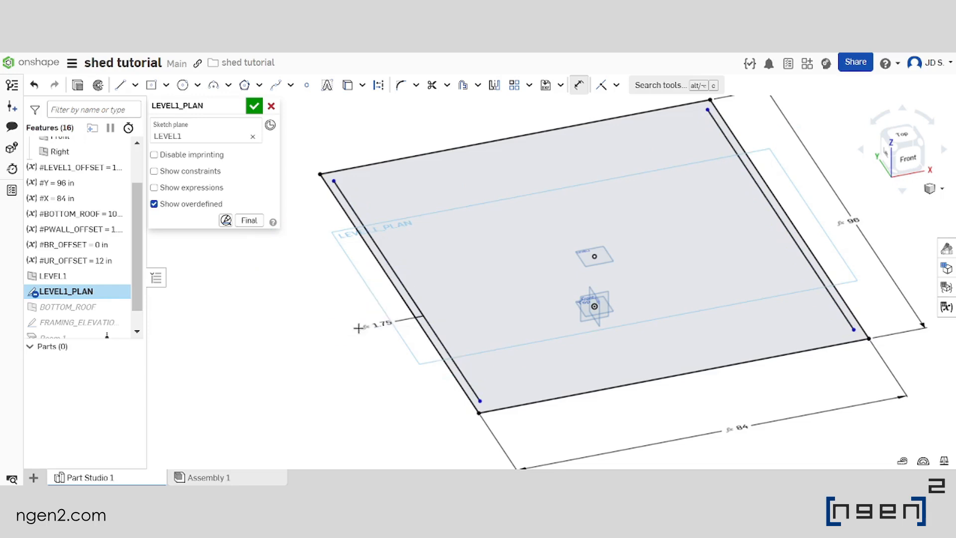
Set the distance from the left inner line's rear endpoint to the rectangle's rear edge to 0
key("f")
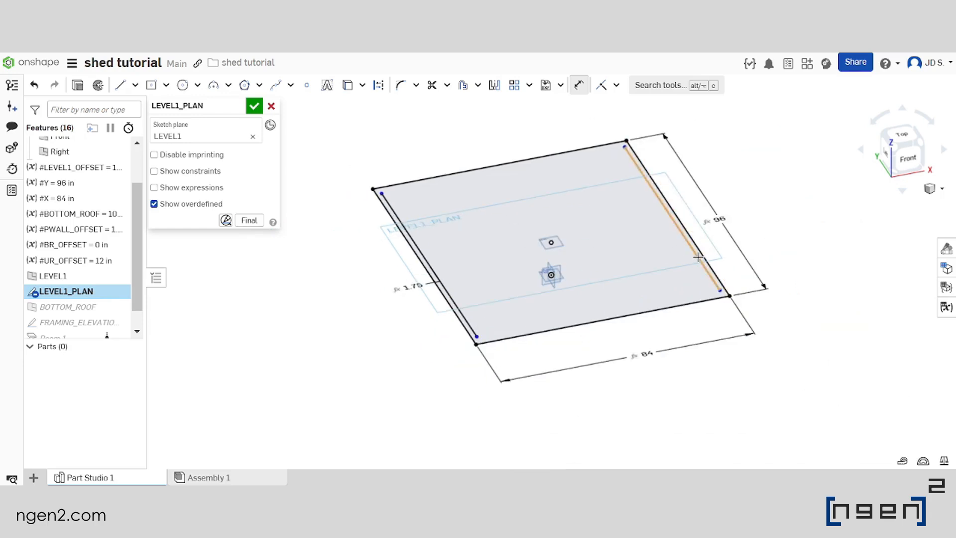
scroll(412, 304, "up", 1)
mouse_move(377, 258)
right_mouse_down()
mouse_move(412, 303)
mouse_move(433, 309)
mouse_move(421, 306)
mouse_move(416, 244)
right_mouse_up()
scroll(468, 327, "down", 2)
scroll(423, 302, "up", 3)
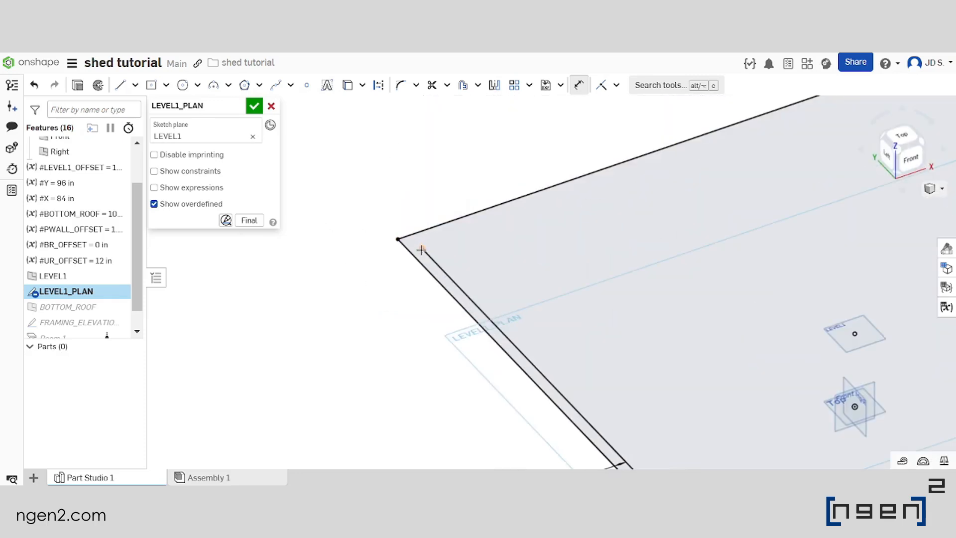
left_click(421, 249)
left_click(424, 229)
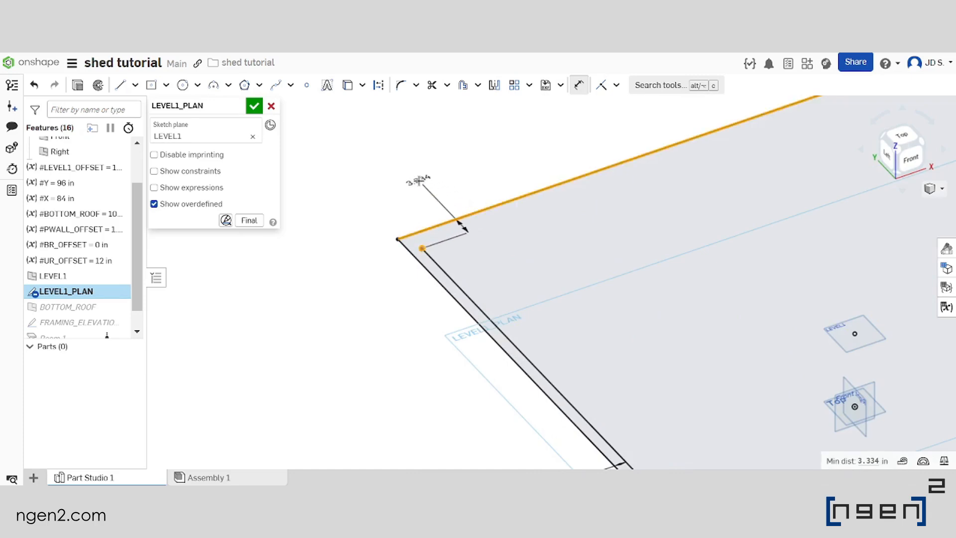
left_click(420, 180)
type("0")
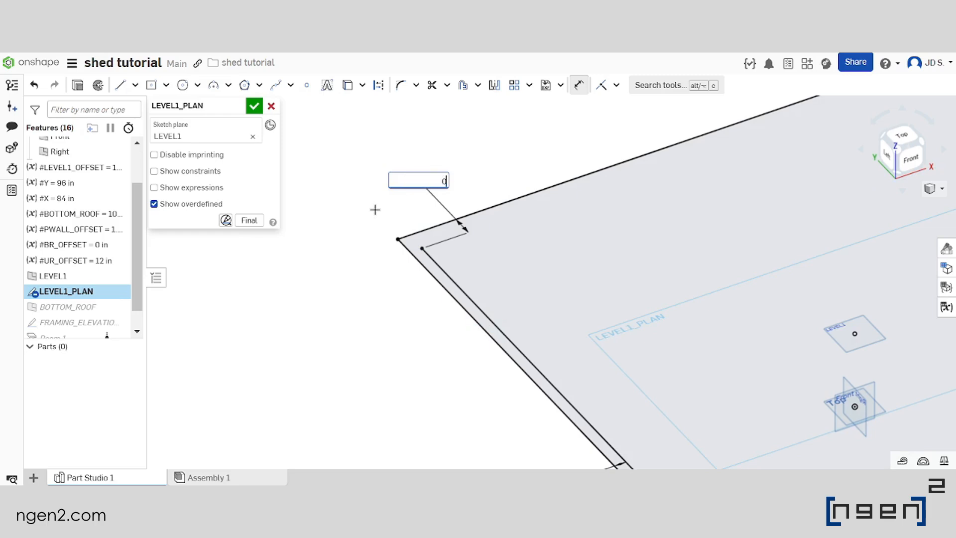
key("Return")
Set the distance from the left inner line's front endpoint to the rectangle's front edge to 0
scroll(382, 202, "down", 5)
scroll(493, 314, "up", 5)
left_click(375, 210)
left_click(395, 225)
left_click(437, 170)
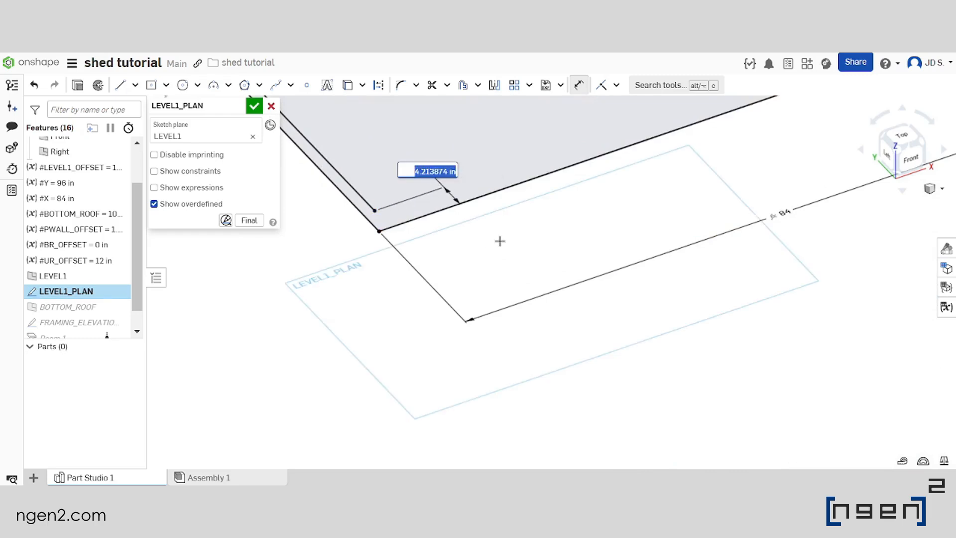
type("0")
key("Return")
scroll(544, 267, "down", 5)
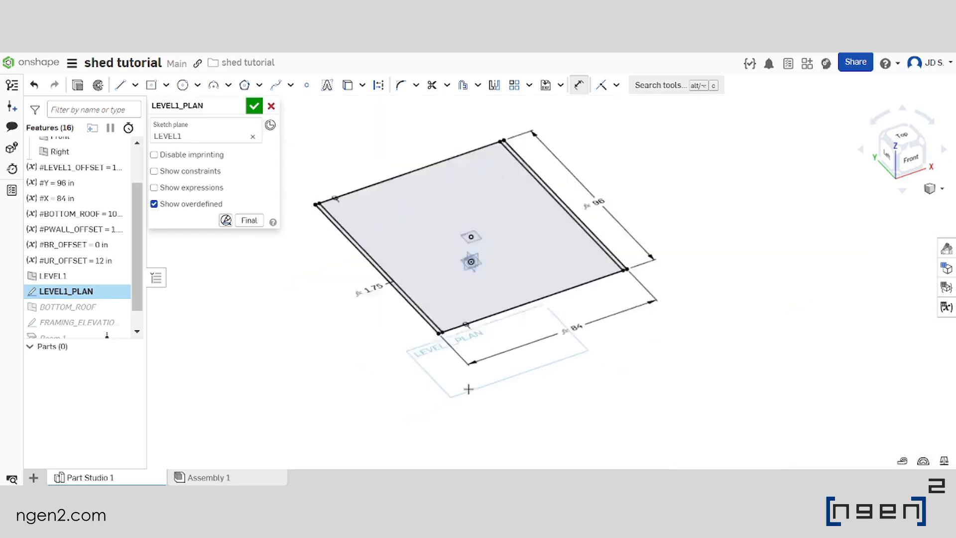
Draw a line just inside and parallel to the rectangle's rear edge, ending short of both side inner lines
scroll(411, 247, "up", 10)
key("l")
left_click(410, 247)
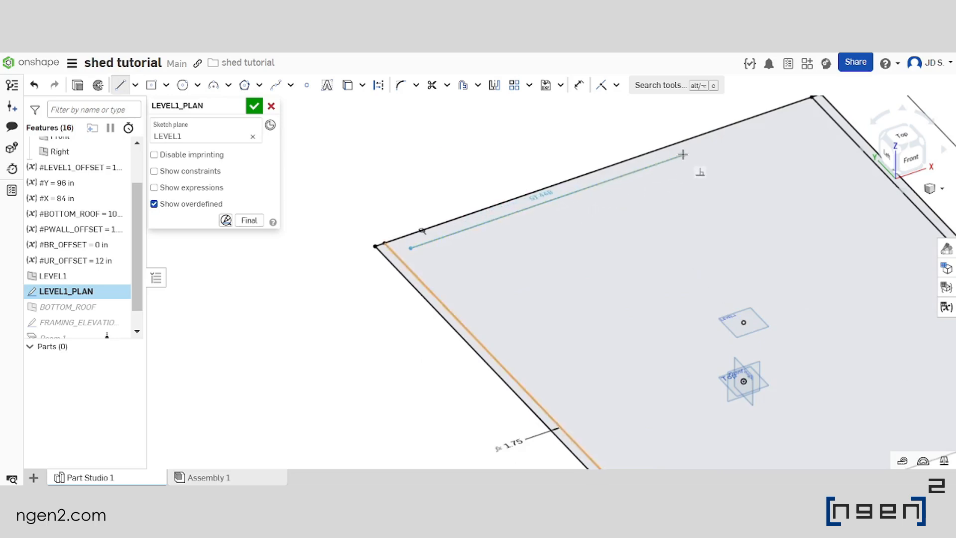
left_click(798, 112)
key("Escape")
scroll(698, 194, "down", 3)
scroll(536, 251, "up", 3)
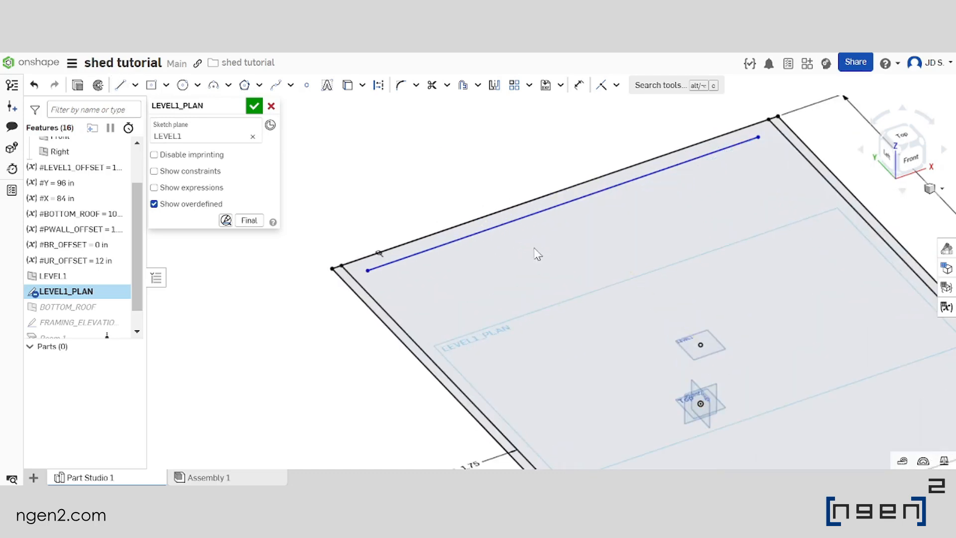
Dimension the spacing between the rear inner line and the rectangle's rear edge as #PWALL_OFFSET
left_click(577, 84)
scroll(562, 184, "up", 2)
left_click(500, 206)
left_click(497, 192)
left_click(469, 161)
type("PW")
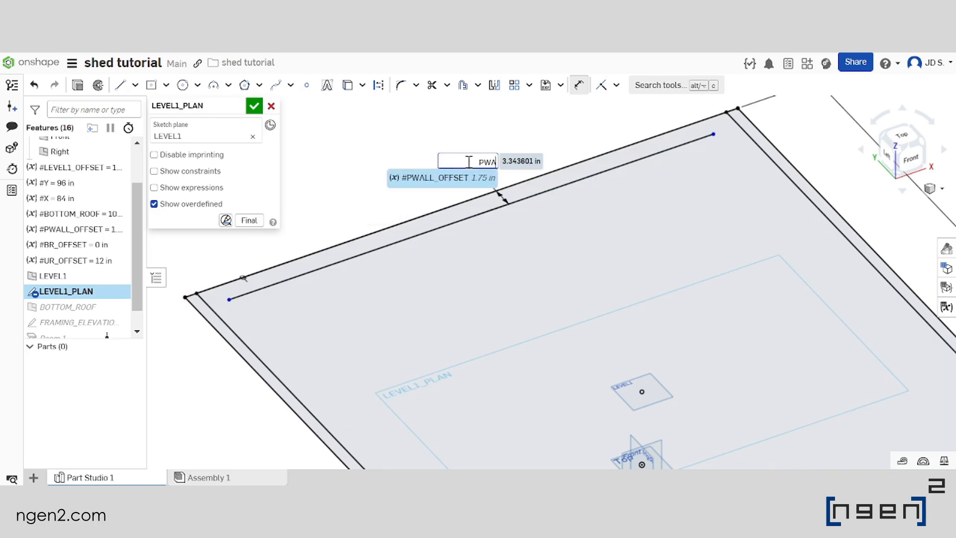
type("A")
key("Return")
key("Return")
scroll(468, 161, "down", 3)
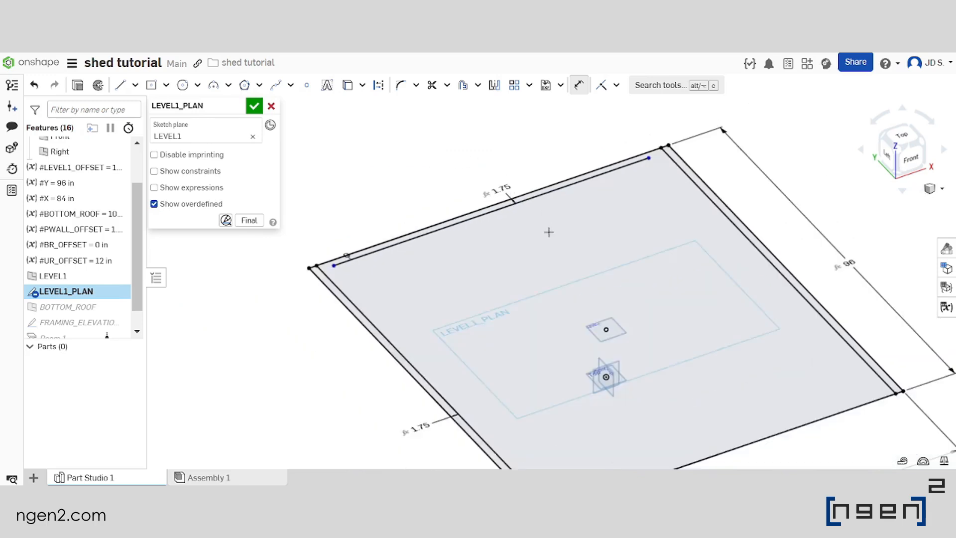
Dimension the gap between the rear inner line's left endpoint and the left inner line as #PWALL_OFFSET
scroll(348, 267, "up", 5)
left_click(381, 260)
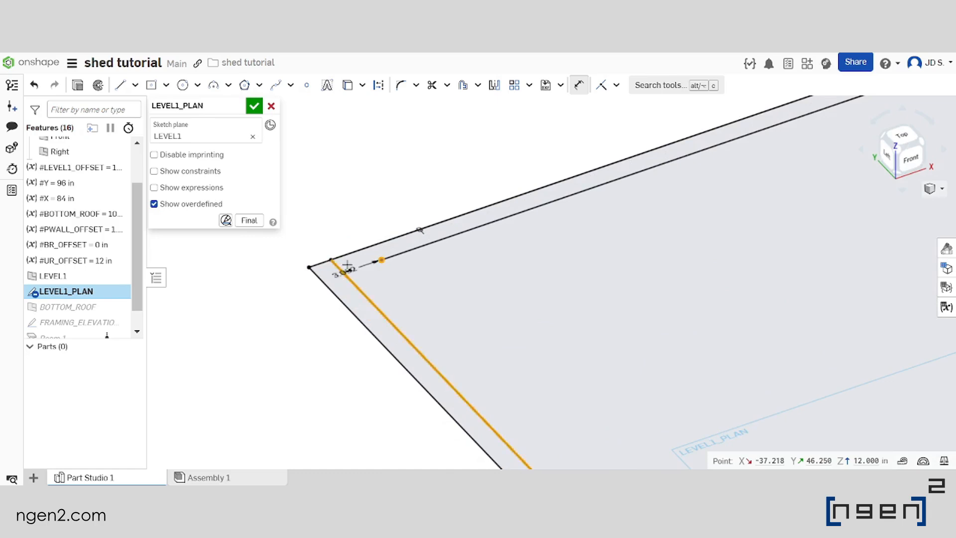
left_click(345, 274)
left_click(360, 204)
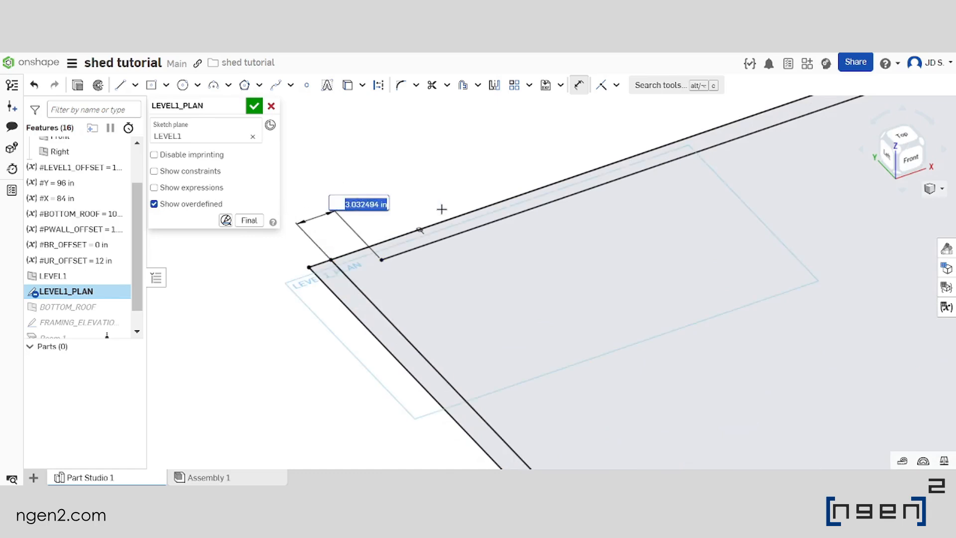
type("PW")
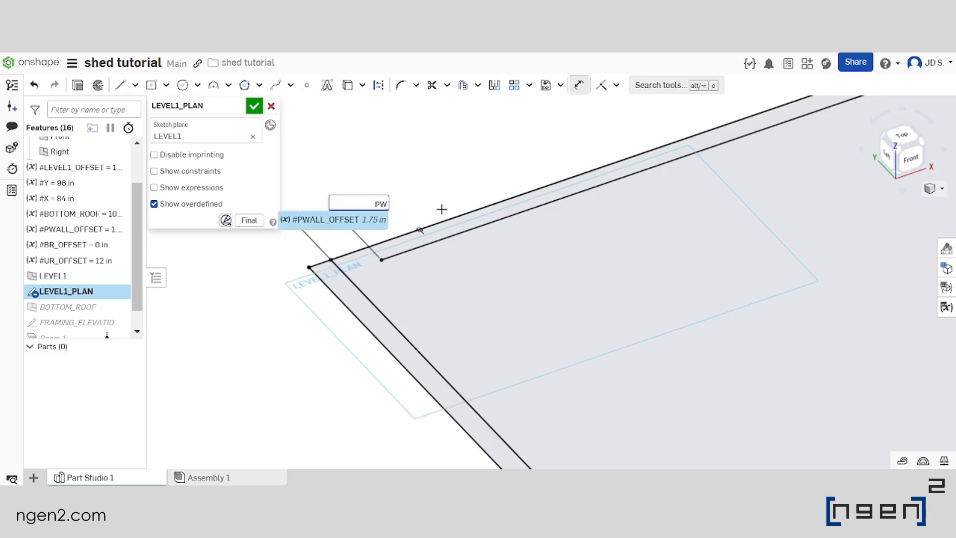
key("Return")
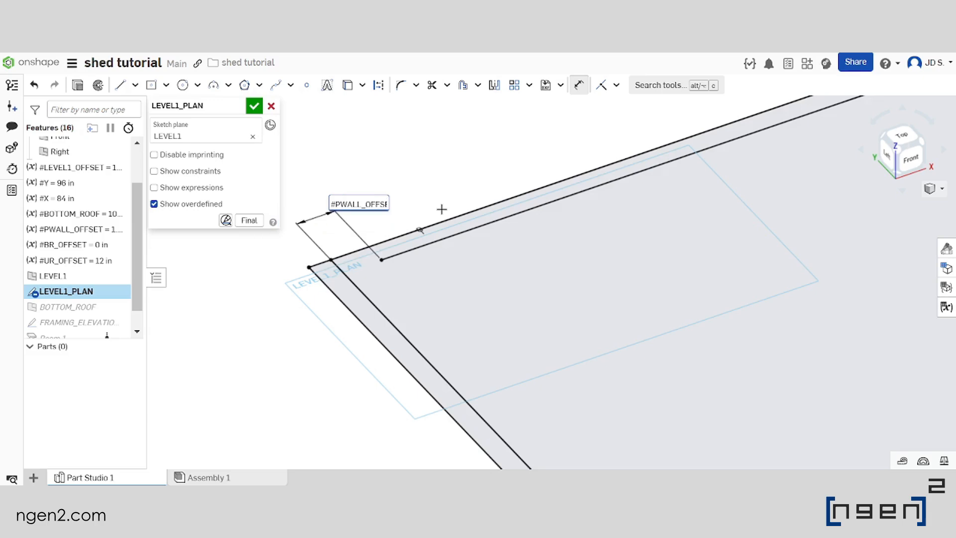
key("Return")
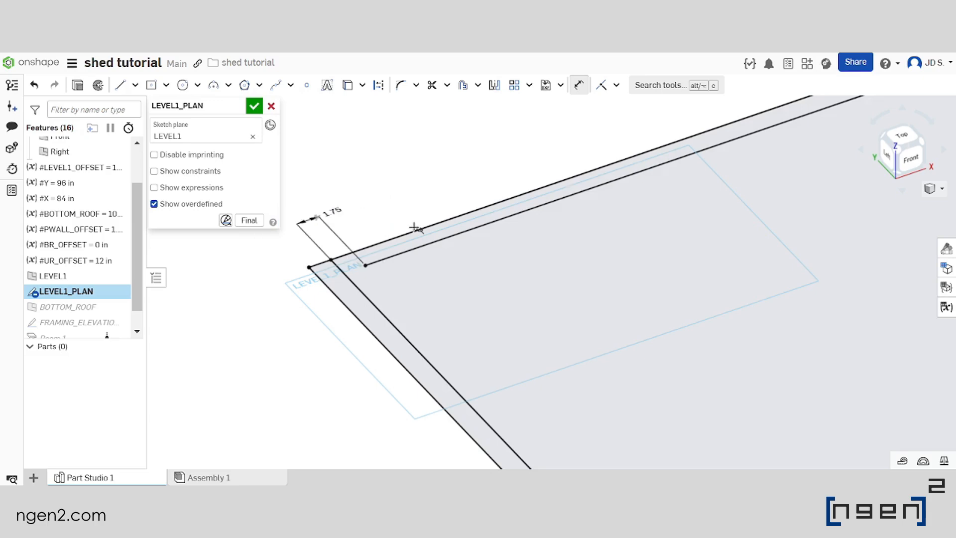
Dimension the gap between the rear inner line's right endpoint and the right inner line as #PWALL_OFFSET
scroll(419, 224, "down", 5)
scroll(606, 198, "up", 6)
left_click(514, 279)
left_click(569, 255)
left_click(487, 213)
type("#PWALL_OFFSET")
key("Return")
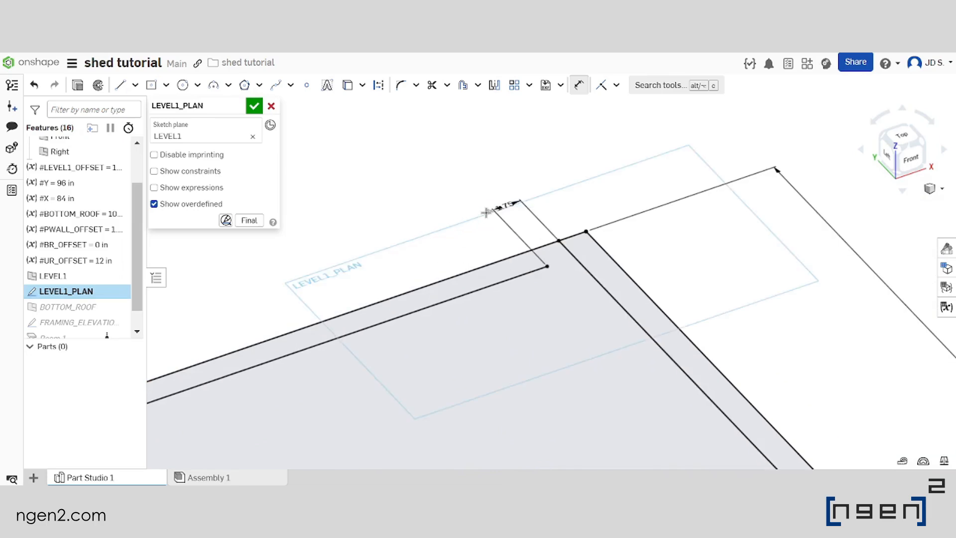
Mirror the rear inner line about the Front plane to the front side of the rectangle
scroll(485, 213, "down", 5)
scroll(437, 309, "up", 2)
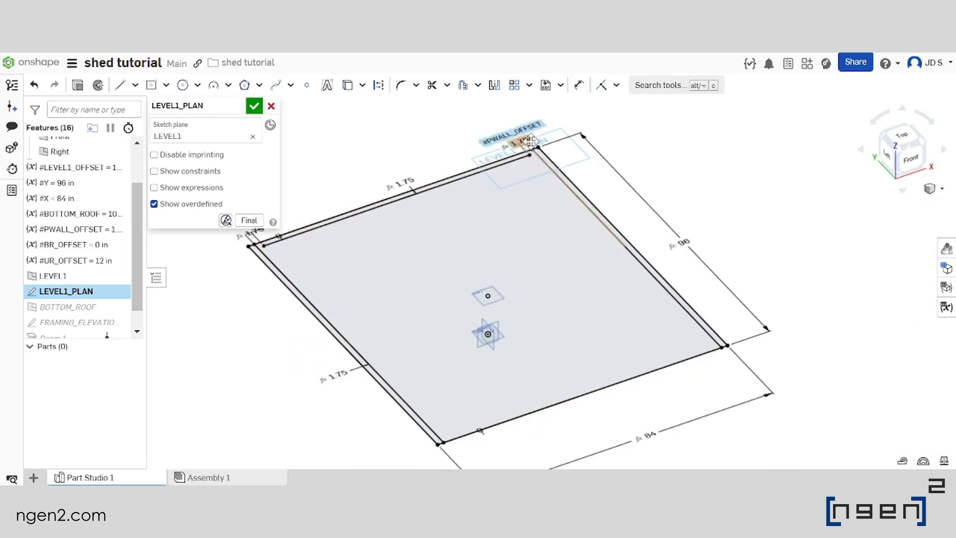
left_click(495, 86)
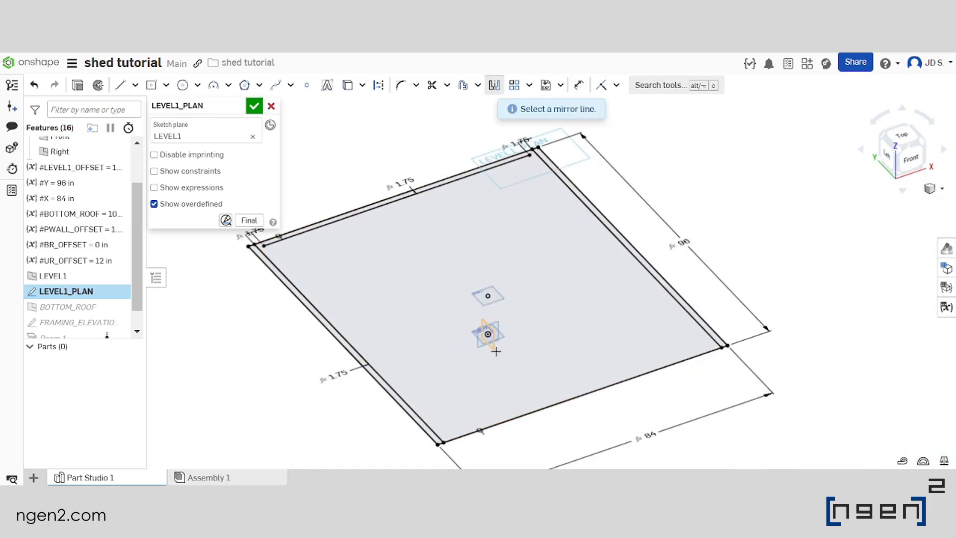
left_click(479, 348)
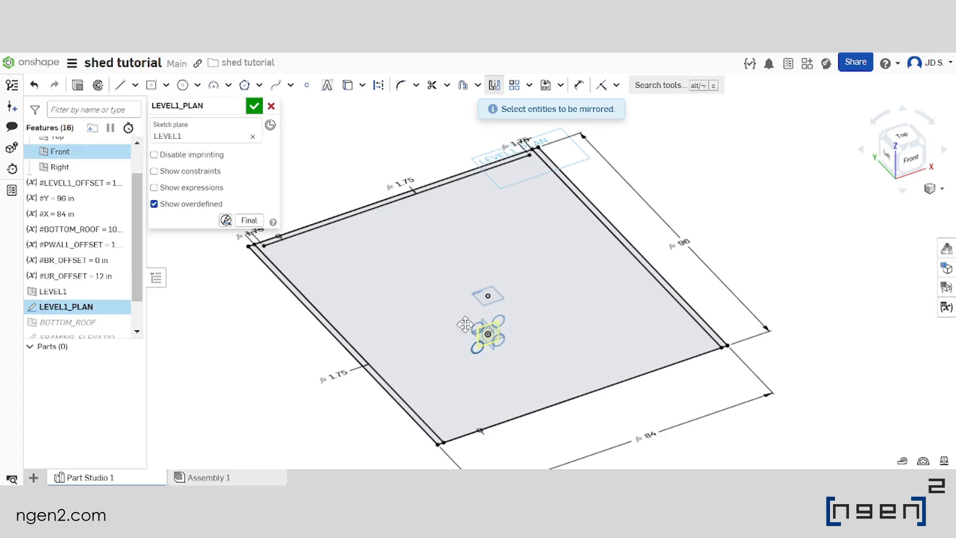
left_click(356, 217)
scroll(565, 229, "down", 4)
scroll(493, 256, "up", 2)
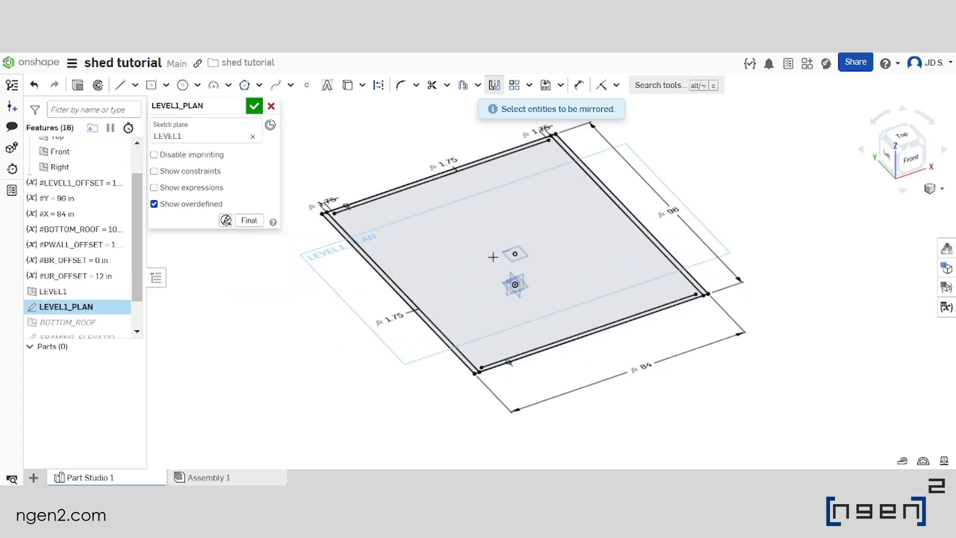
Accept the mirrored wall line and finish editing the LEVEL1_PLAN sketch
left_click(254, 106)
scroll(479, 256, "down", 4)
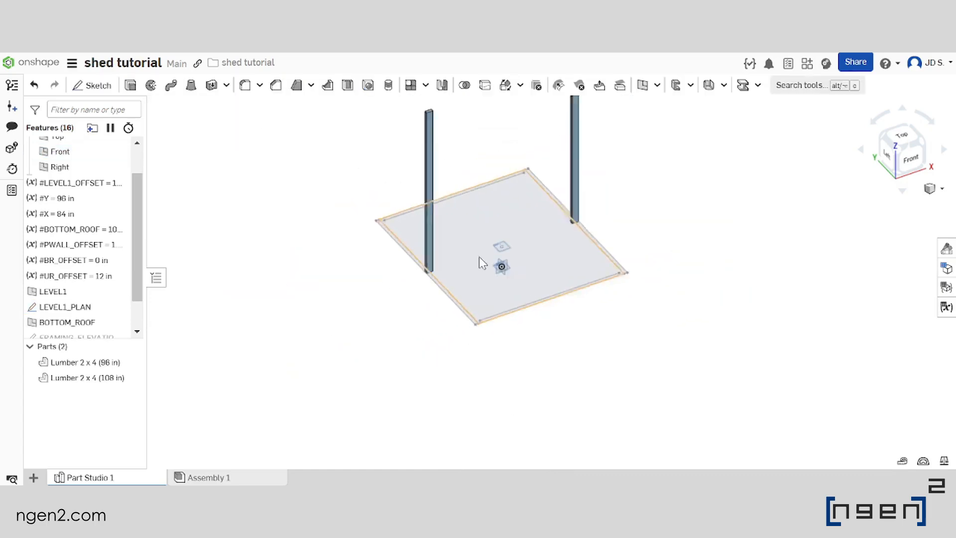
right_click_drag(513, 166, 518, 205)
scroll(518, 205, "up", 2)
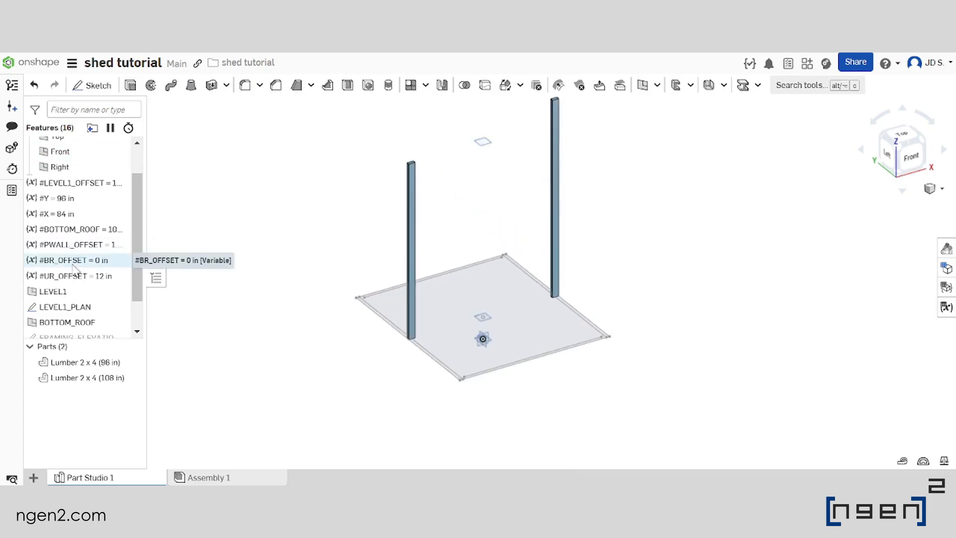
Start a Timber Lumber 2 x 4 beam along the left and front wall centerlines of LEVEL1_PLAN
scroll(74, 269, "down", 2)
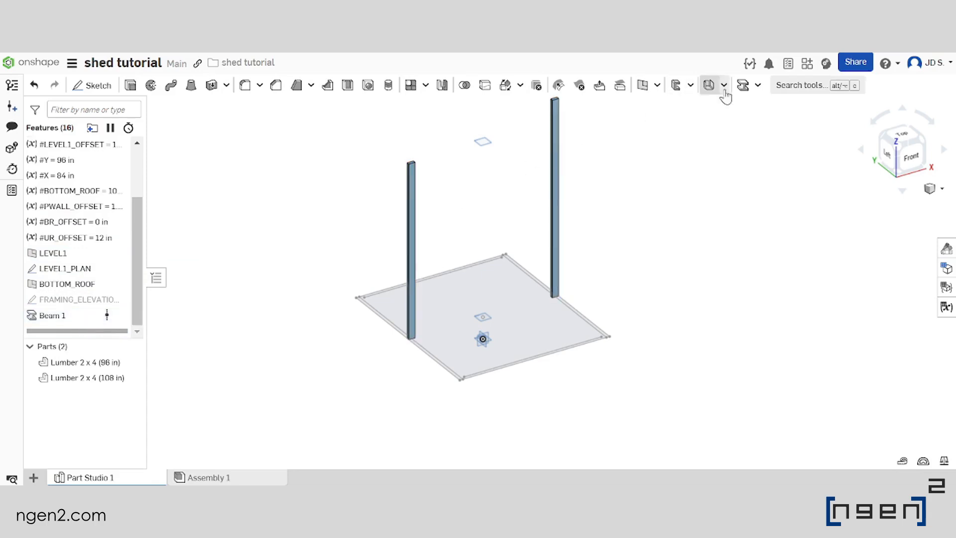
left_click(744, 86)
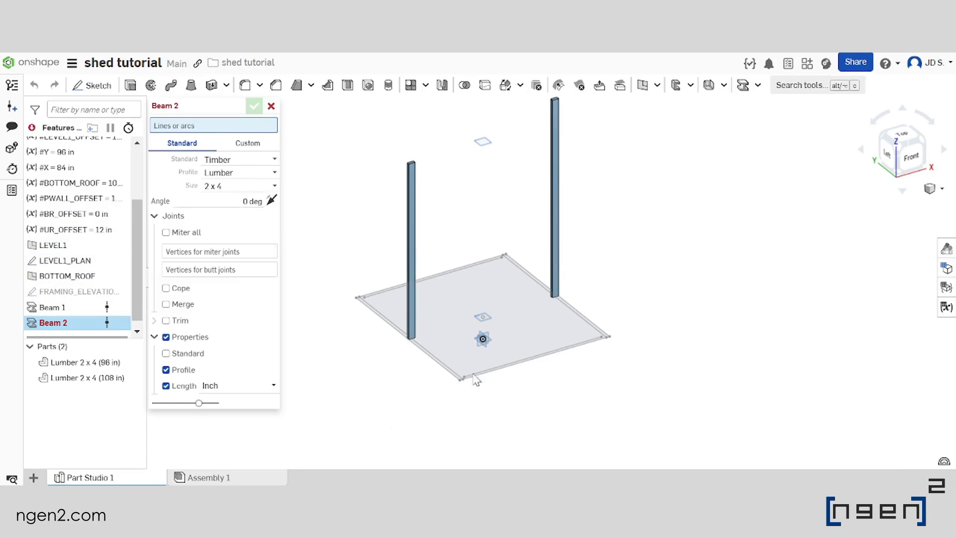
key("shift+1")
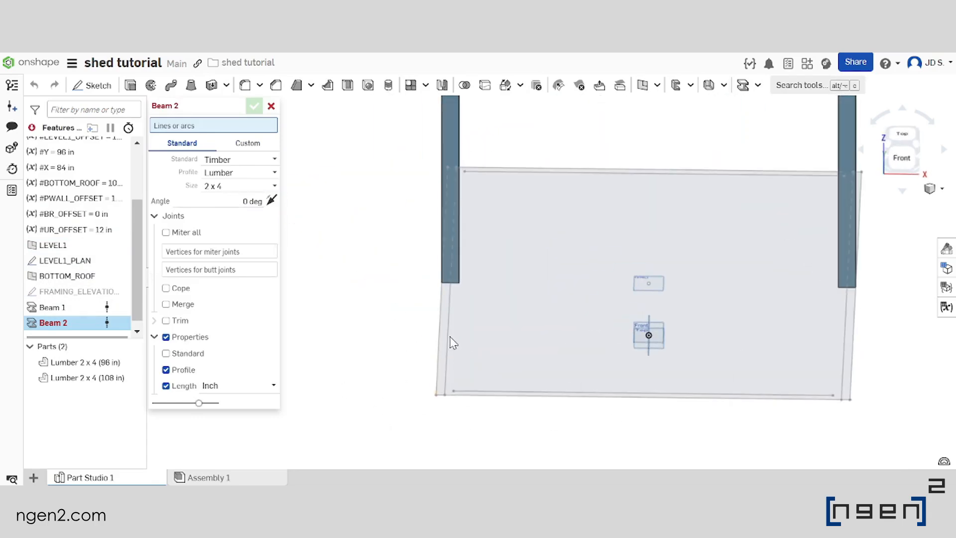
left_click(446, 343)
key("shift+7")
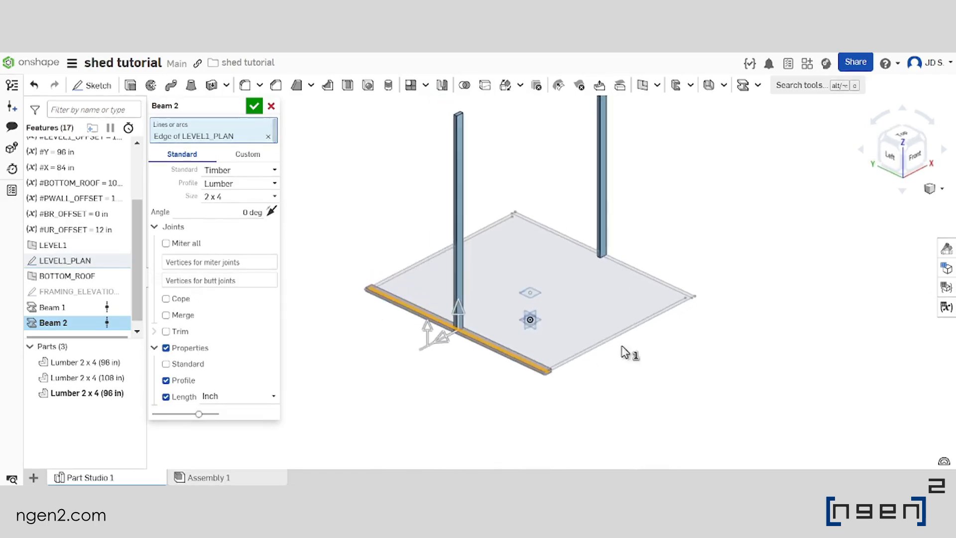
scroll(571, 354, "up", 3)
left_click(570, 357)
scroll(570, 355, "down", 3)
scroll(635, 280, "up", 2)
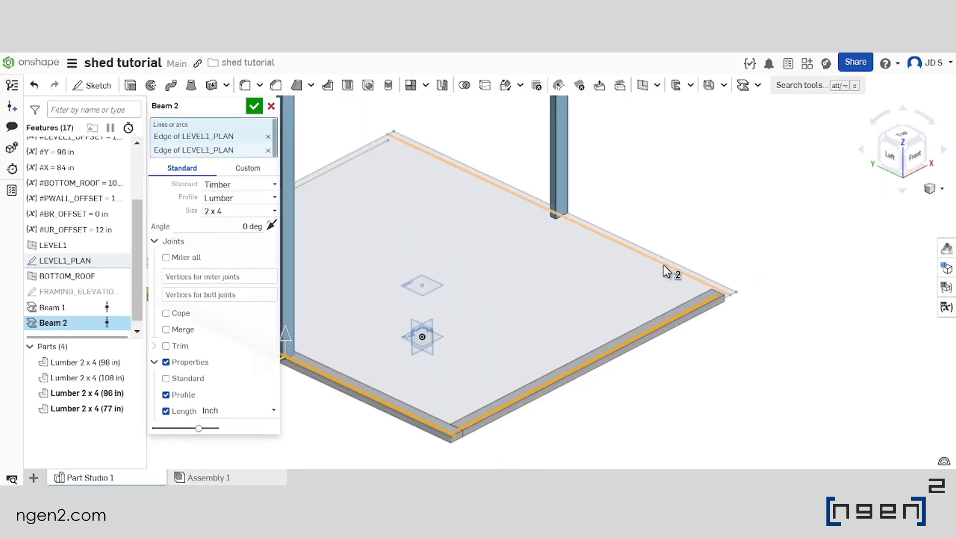
Add the right and rear wall centerlines to the 2 x 4 beam and accept the feature
left_click(664, 267)
scroll(679, 348, "down", 3)
scroll(414, 241, "up", 3)
right_click(464, 222)
key("Escape")
left_click(468, 223)
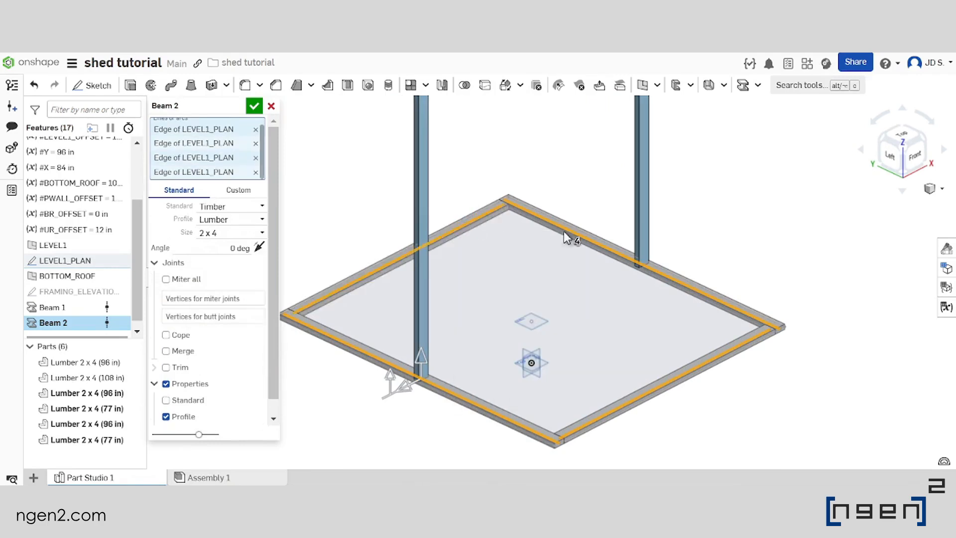
scroll(561, 232, "down", 3)
scroll(461, 274, "up", 2)
mouse_move(509, 279)
right_mouse_down()
mouse_move(531, 272)
mouse_move(494, 281)
right_mouse_up()
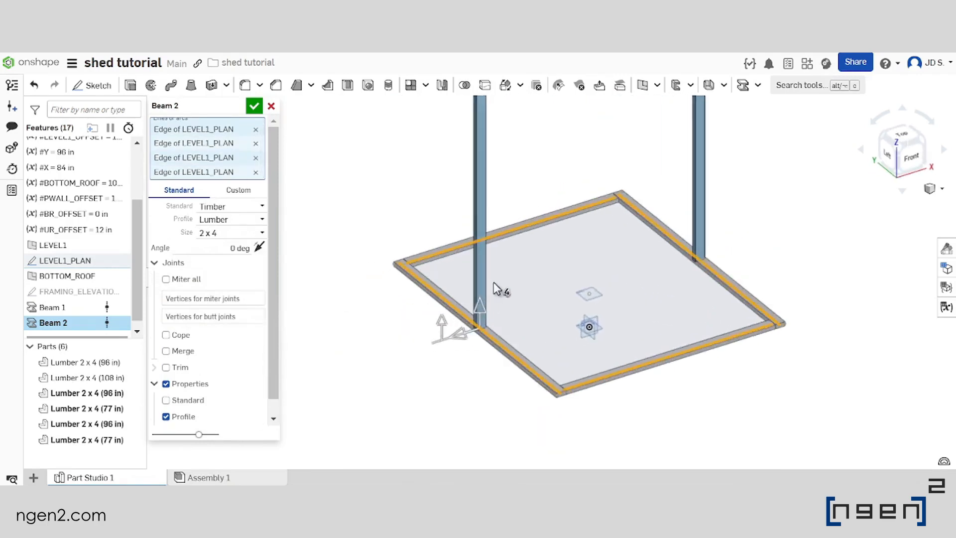
left_click(254, 105)
scroll(554, 248, "down", 3)
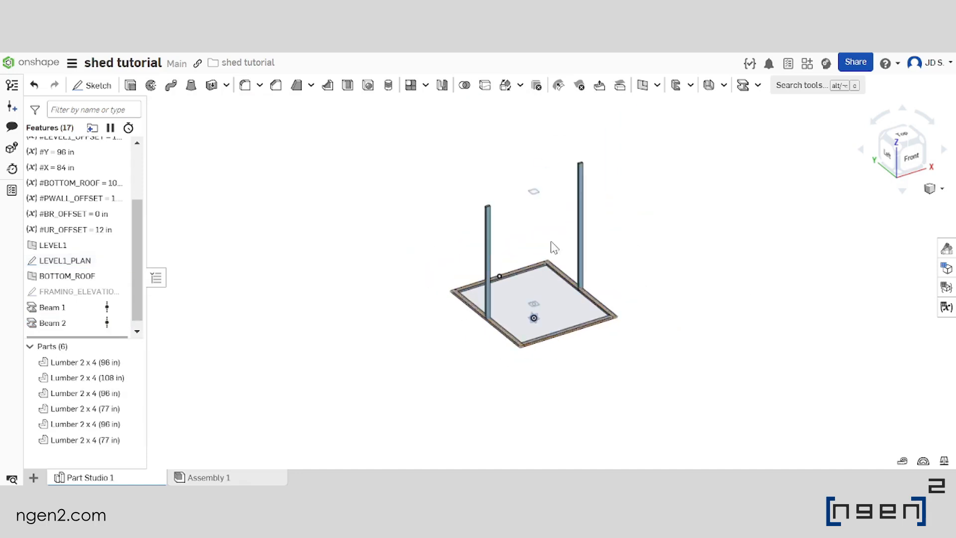
scroll(552, 244, "up", 2)
right_click_drag(570, 265, 544, 261)
scroll(400, 367, "down", 1)
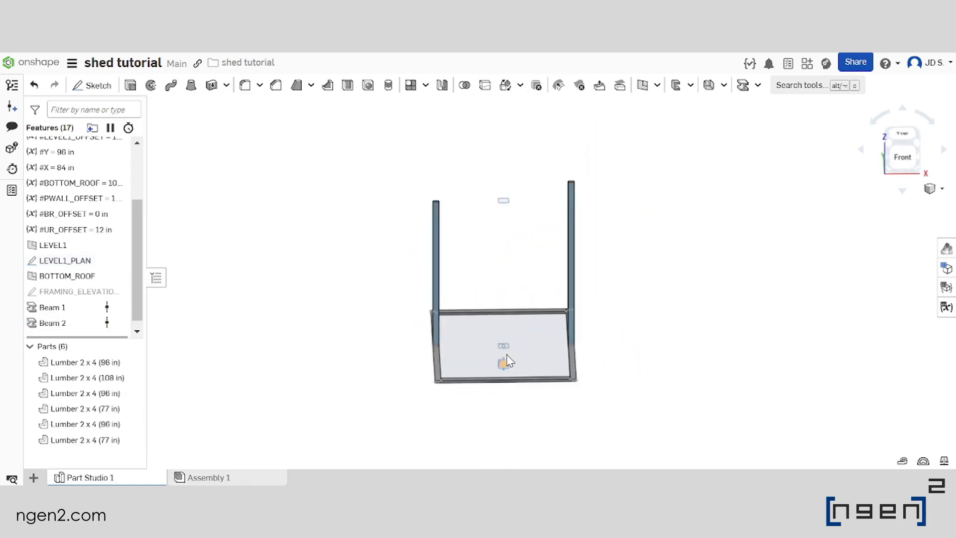
right_click_drag(423, 357, 433, 271)
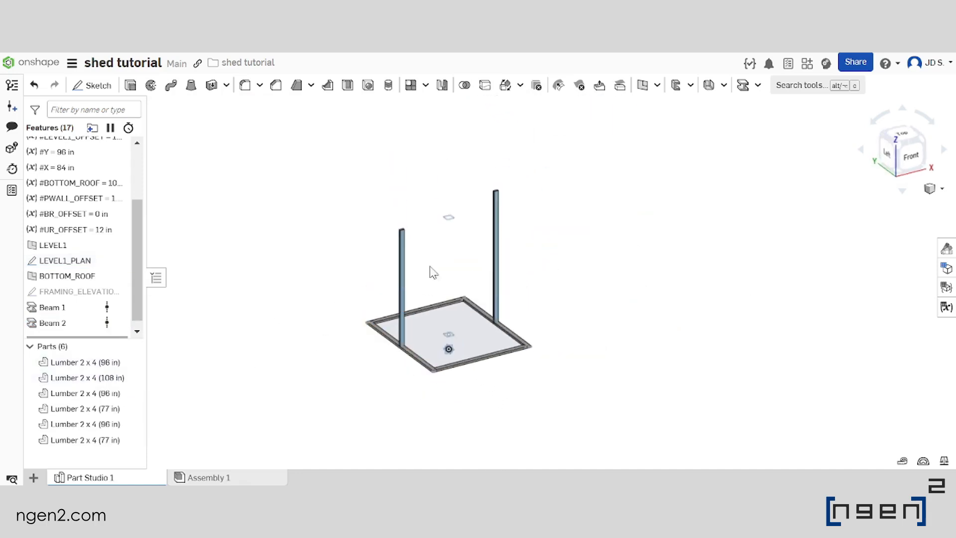
scroll(432, 271, "up", 2)
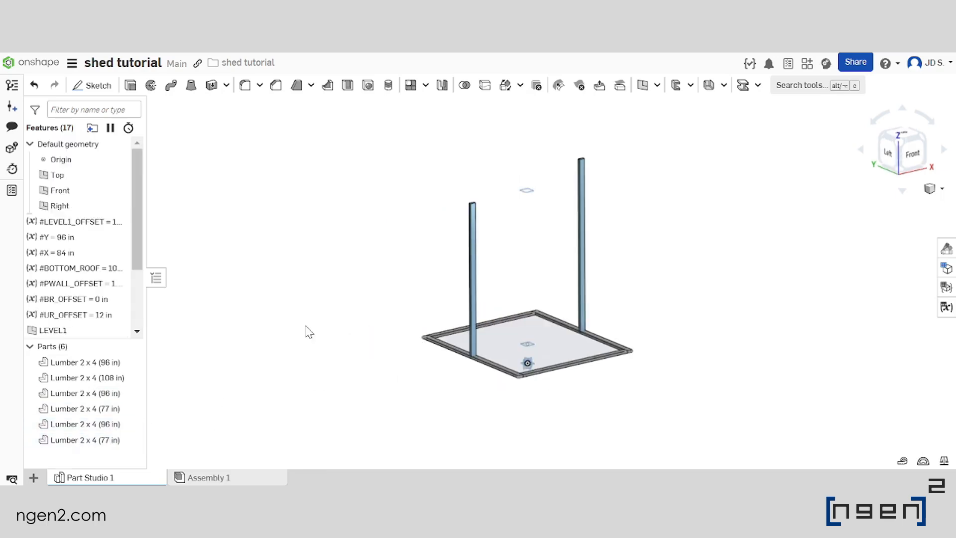
Check interference between all six lumber parts
left_click(102, 363)
left_click_drag(102, 441, 106, 363, "shift")
right_click(109, 363)
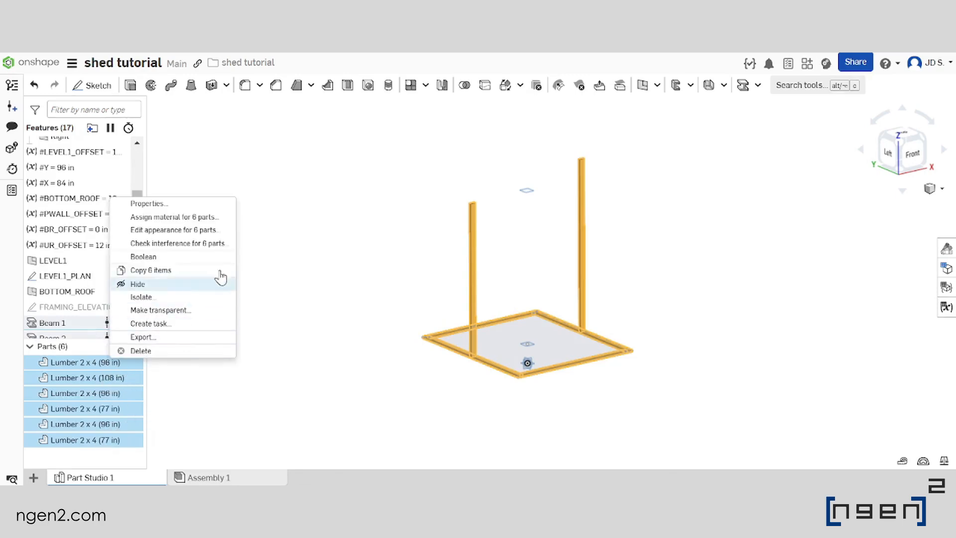
left_click(212, 244)
scroll(475, 360, "up", 5)
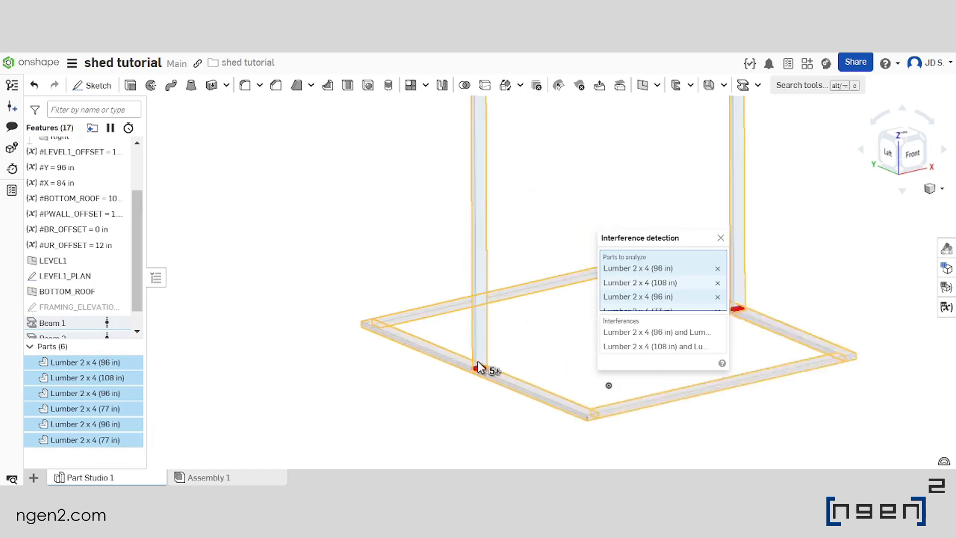
scroll(486, 371, "up", 5)
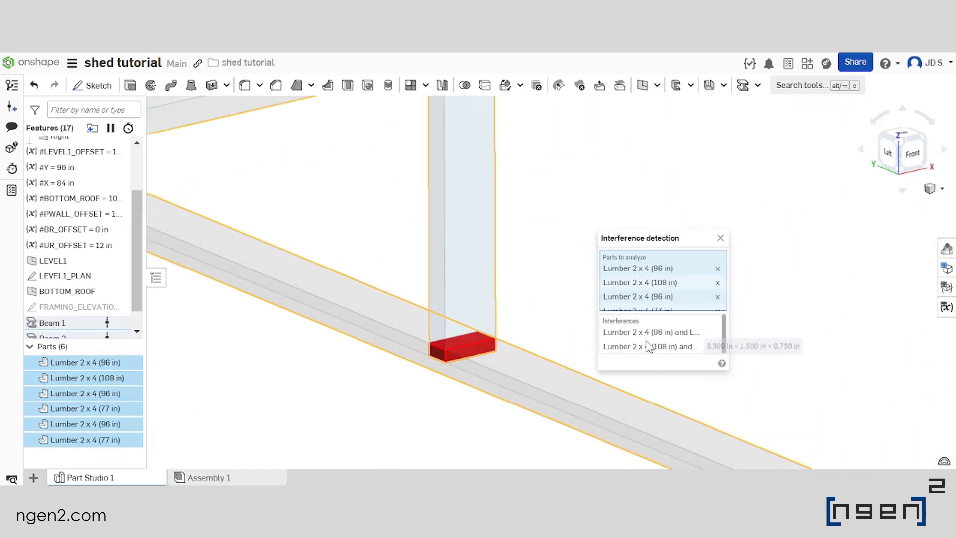
Inspect each listed interference between a vertical post and its base plate, and close the interference detection
left_click(652, 333)
scroll(568, 428, "down", 7)
scroll(400, 355, "down", 2)
scroll(699, 408, "up", 3)
scroll(319, 386, "up", 1)
scroll(318, 383, "down", 2)
scroll(568, 328, "up", 2)
left_click(650, 348)
scroll(580, 455, "down", 4)
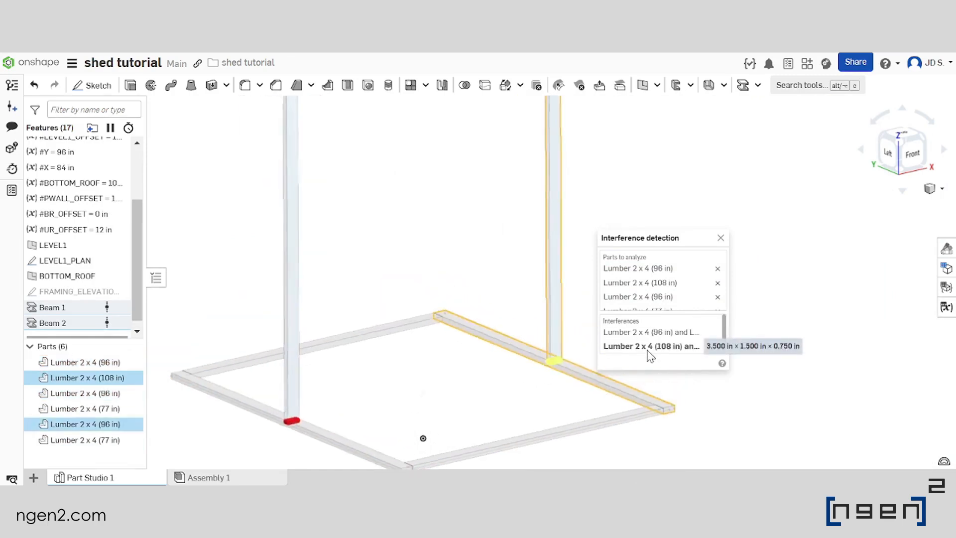
scroll(528, 353, "up", 5)
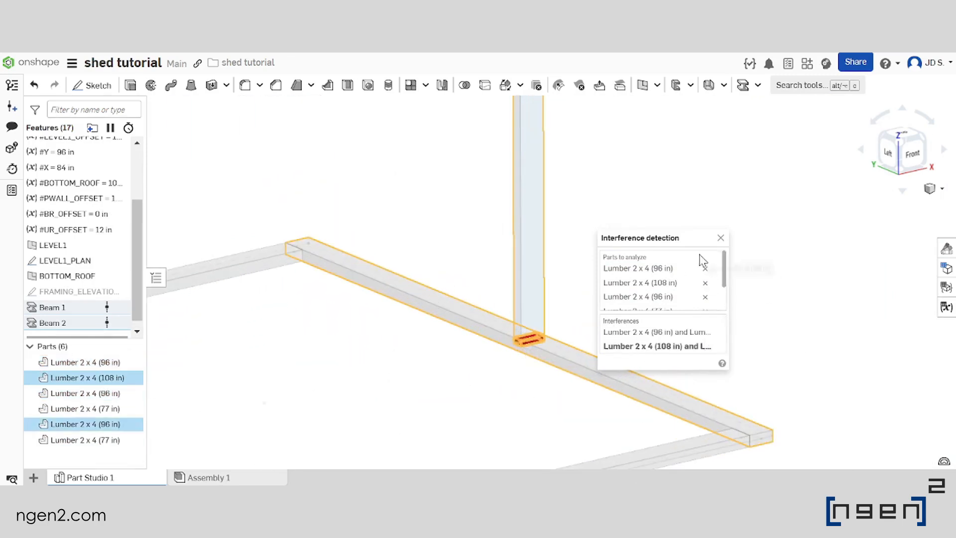
left_click(720, 238)
Examine where the lower ends of the two posts meet the side base plates
scroll(719, 248, "down", 5)
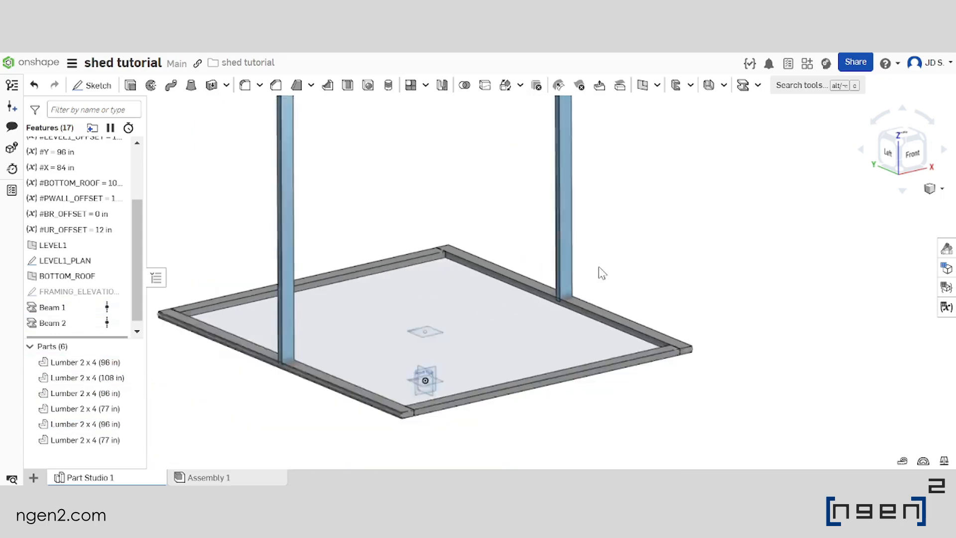
scroll(571, 307, "up", 5)
right_click_drag(553, 258, 588, 332)
scroll(566, 324, "up", 2)
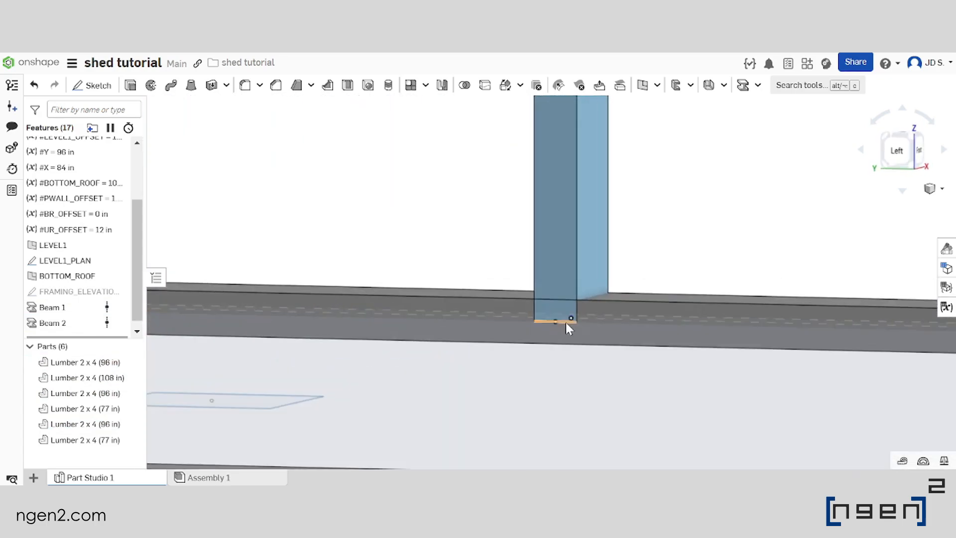
scroll(573, 333, "down", 5)
scroll(548, 334, "up", 3)
scroll(537, 314, "down", 3)
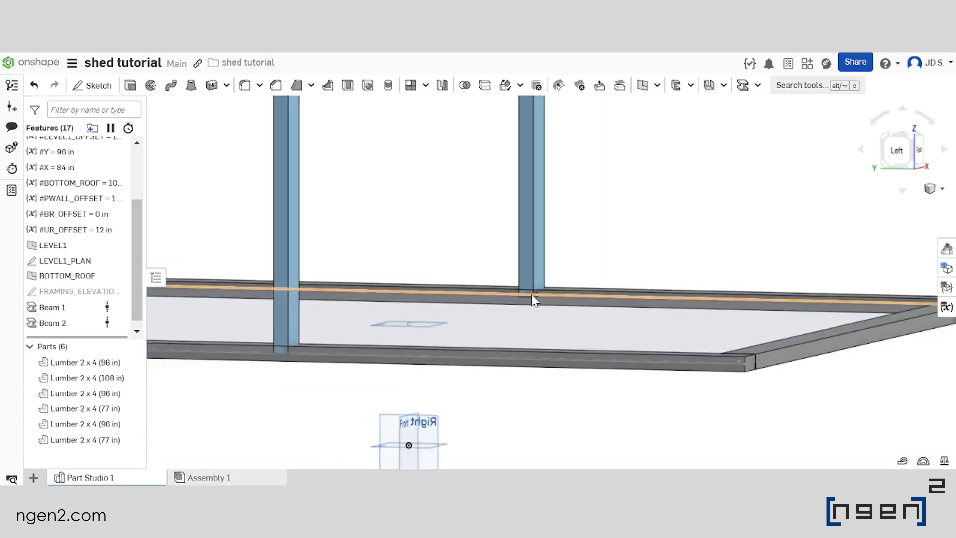
scroll(532, 296, "up", 3)
scroll(531, 297, "down", 5)
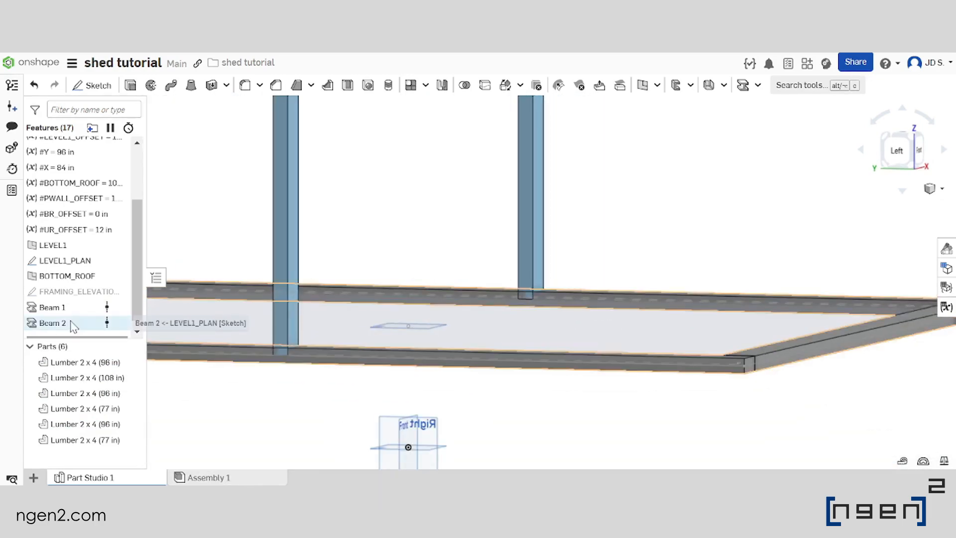
Edit Beam 2 to shift its profile upward so the base plates' undersides align with the LEVEL1_PLAN lines
left_click(72, 323)
double_click(71, 324)
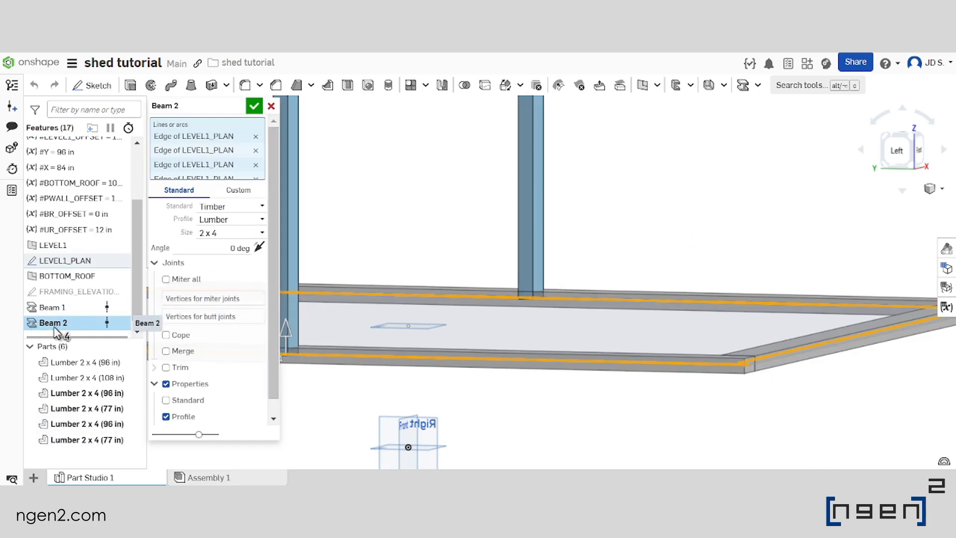
middle_click_drag(557, 309, 595, 312)
scroll(595, 312, "down", 3)
scroll(461, 344, "up", 2)
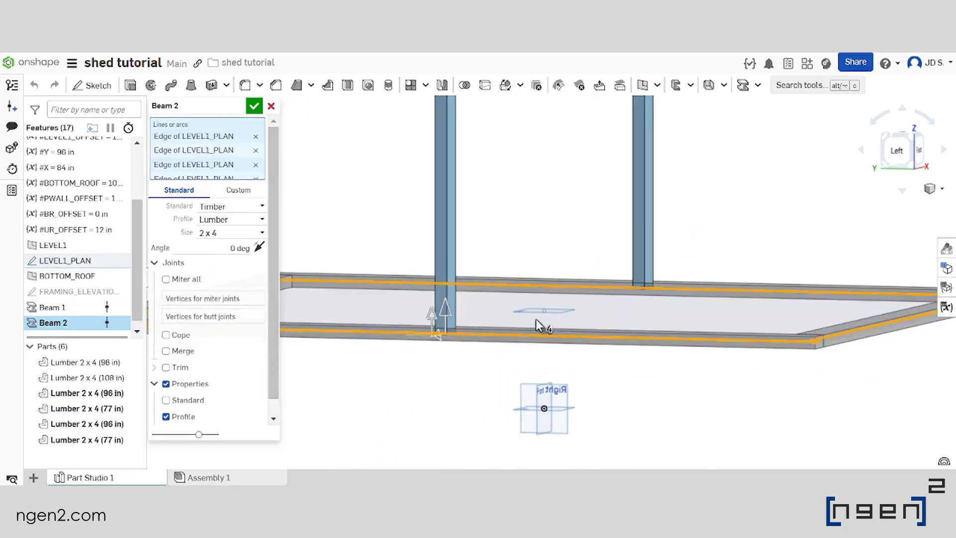
scroll(480, 306, "up", 2)
left_click_drag(431, 324, 429, 301)
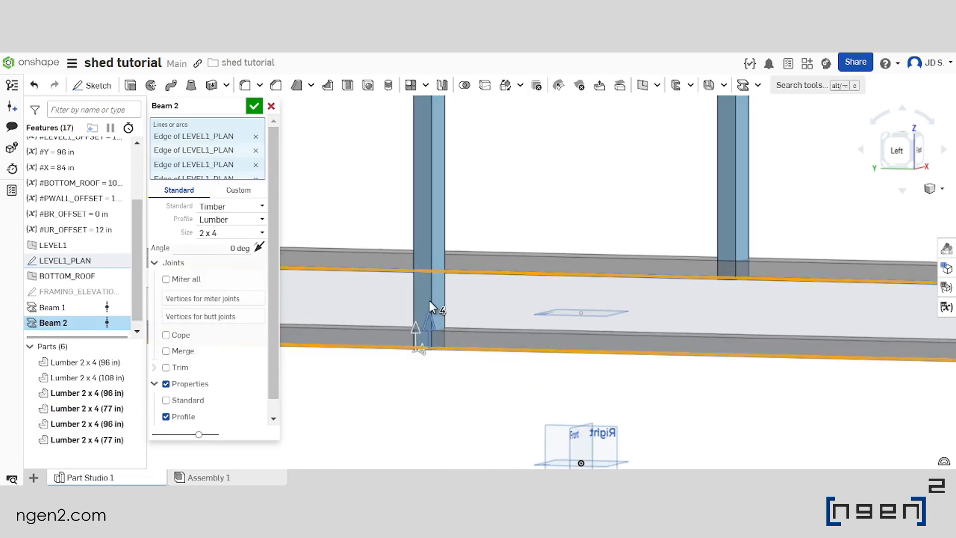
scroll(439, 349, "down", 2)
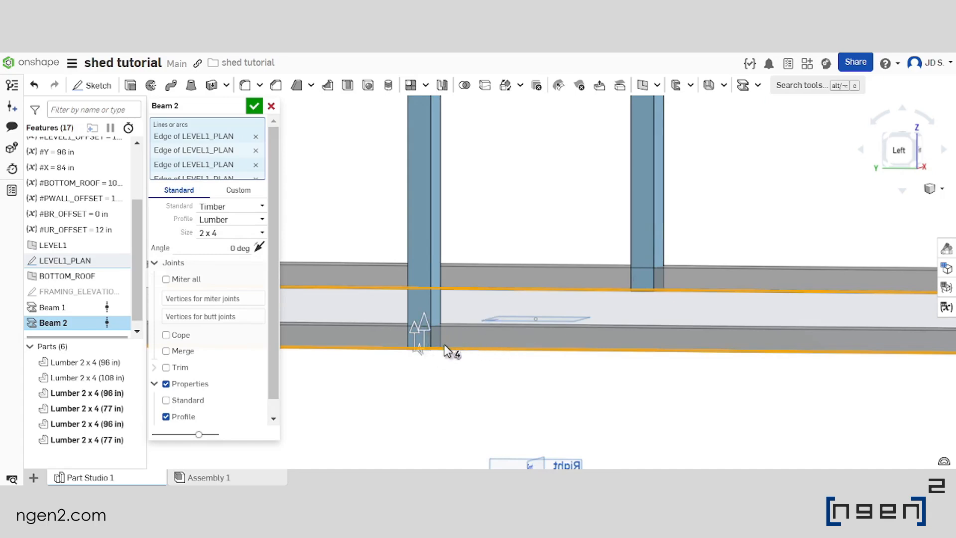
scroll(509, 342, "down", 5)
right_click_drag(510, 312, 443, 334)
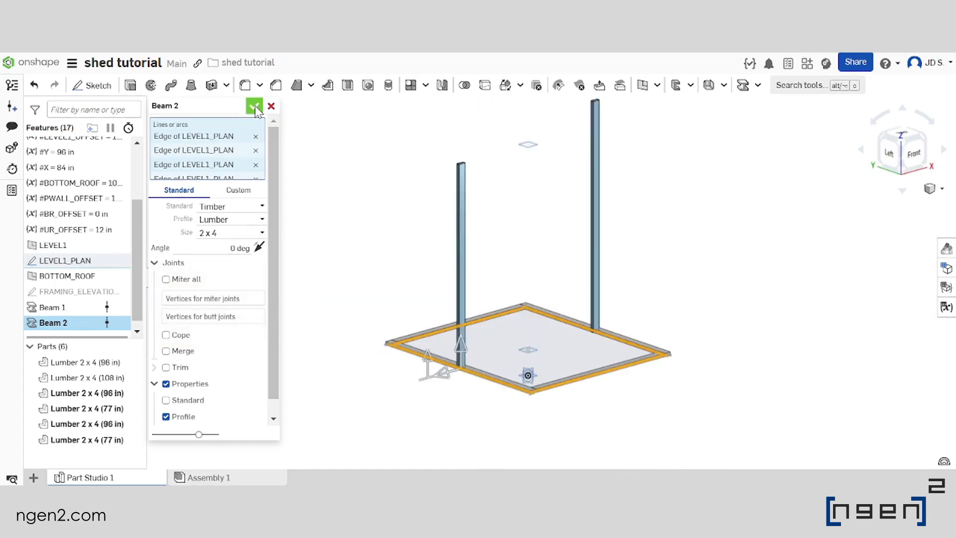
left_click(254, 106)
scroll(545, 368, "up", 2)
scroll(523, 370, "up", 3)
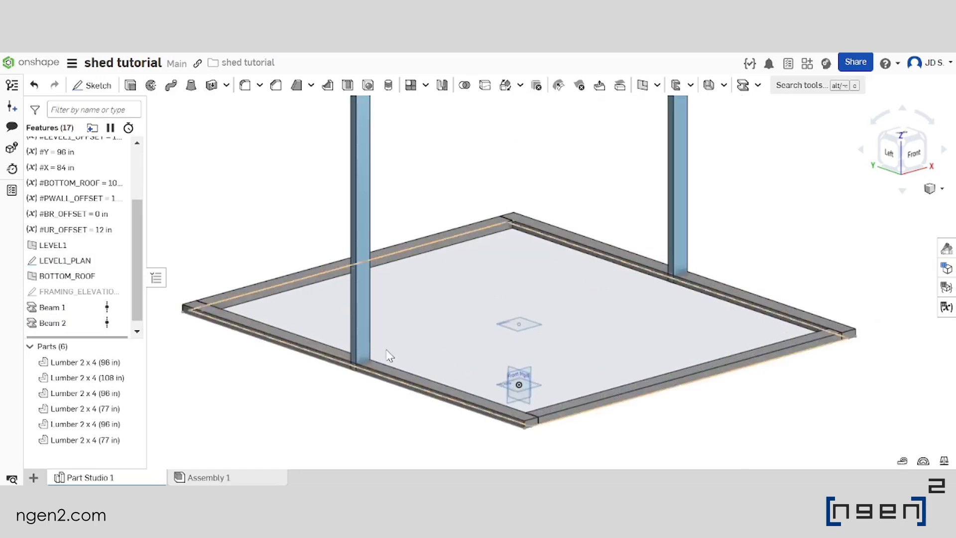
scroll(384, 355, "up", 4)
scroll(536, 345, "down", 6)
right_click_drag(370, 366, 566, 306)
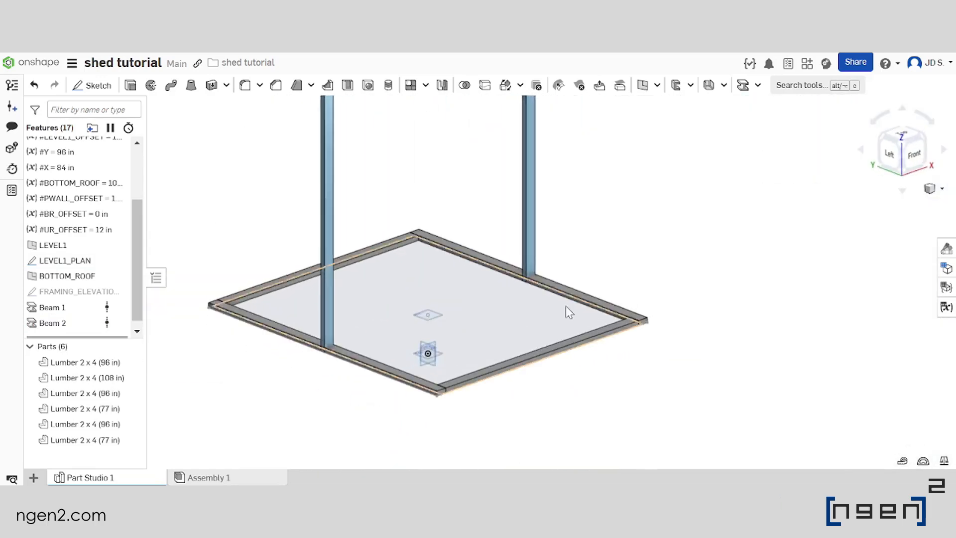
scroll(558, 308, "down", 3)
Reopen the FRAMING_ELEVATION1 sketch for editing, view it from the front and start the Line tool
scroll(519, 301, "down", 2)
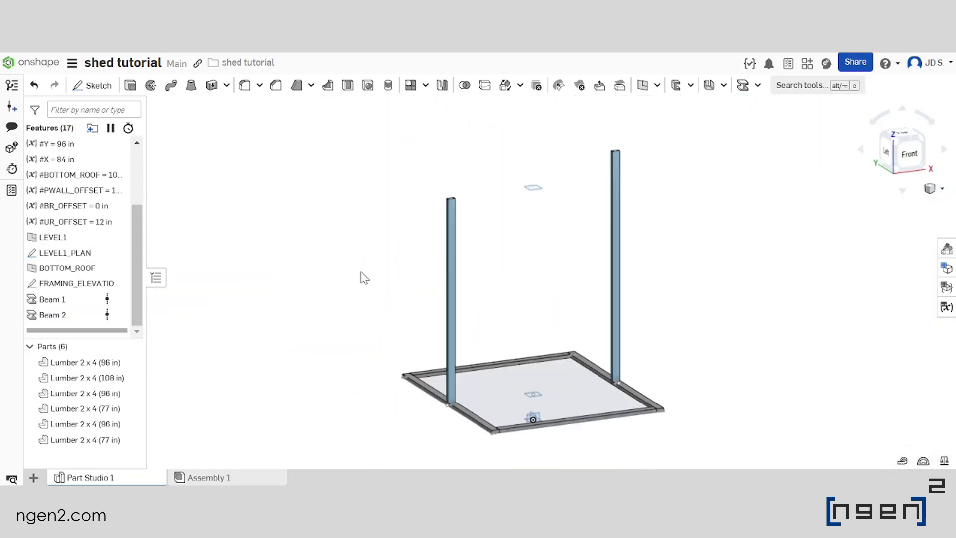
double_click(75, 284)
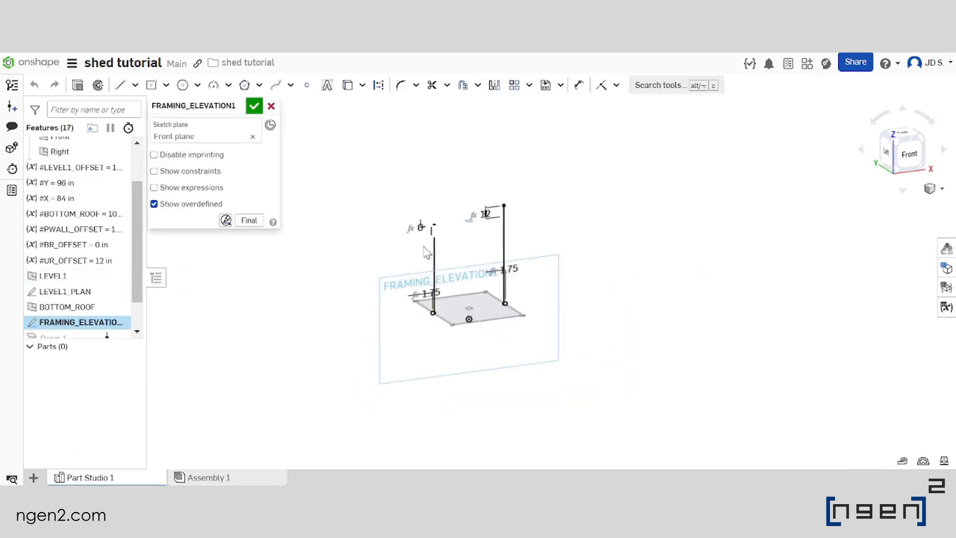
right_click_drag(502, 260, 468, 259)
left_click(904, 159)
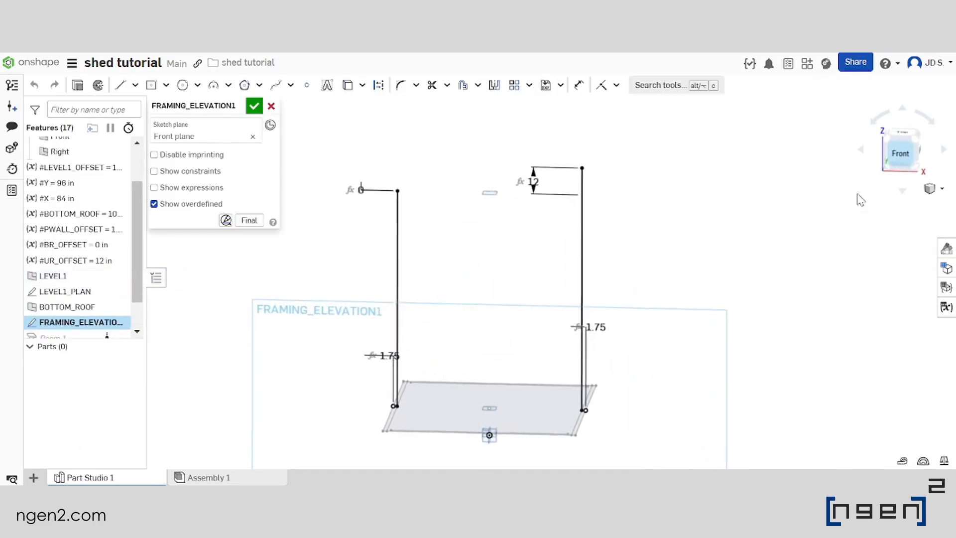
scroll(495, 216, "up", 3)
scroll(514, 258, "down", 2)
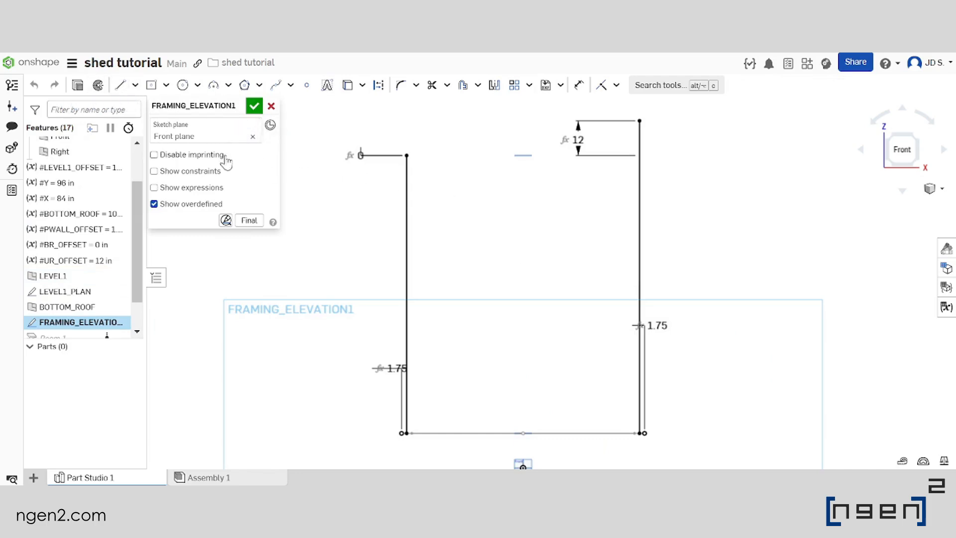
left_click(121, 87)
scroll(605, 214, "down", 2)
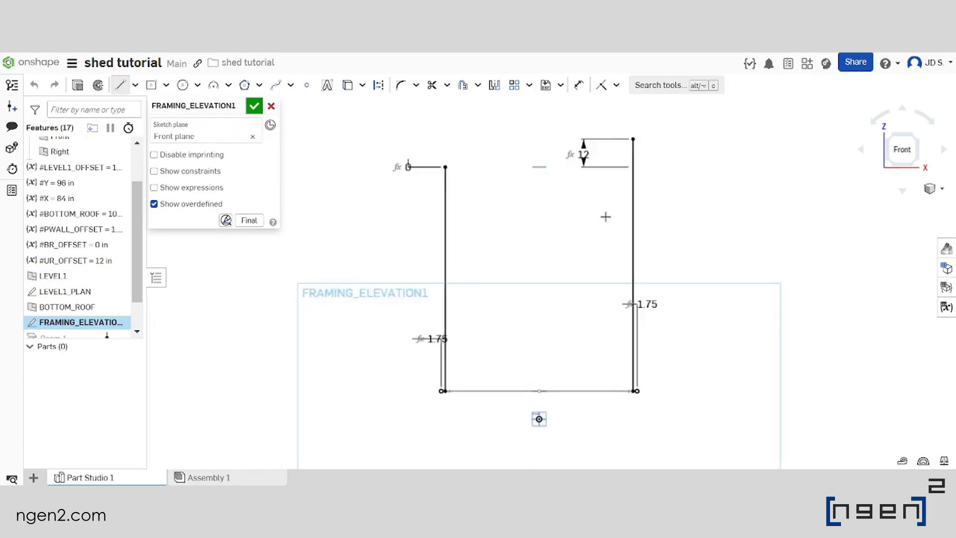
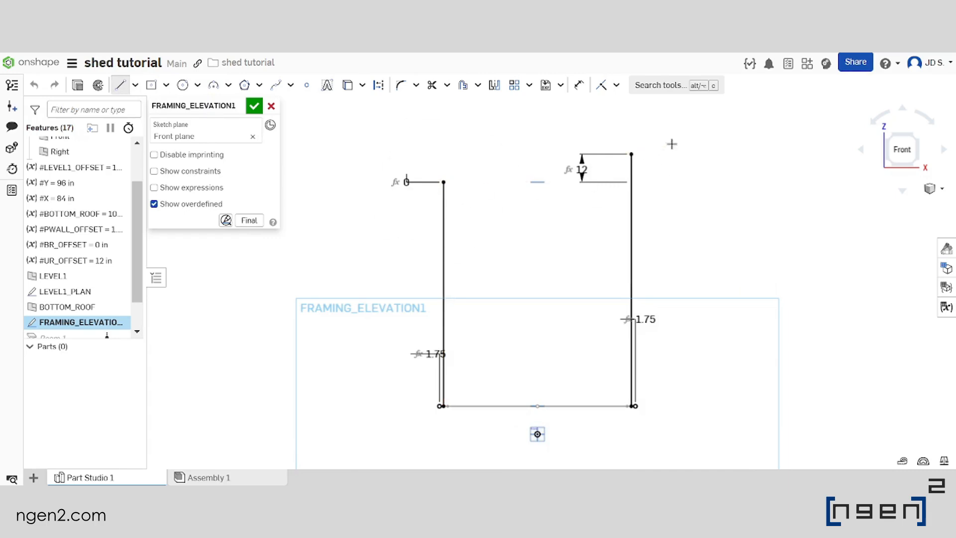
Sketch a sloped roof line across the tops of the two posts, extending past both of them and rising toward the taller post
left_click(696, 140)
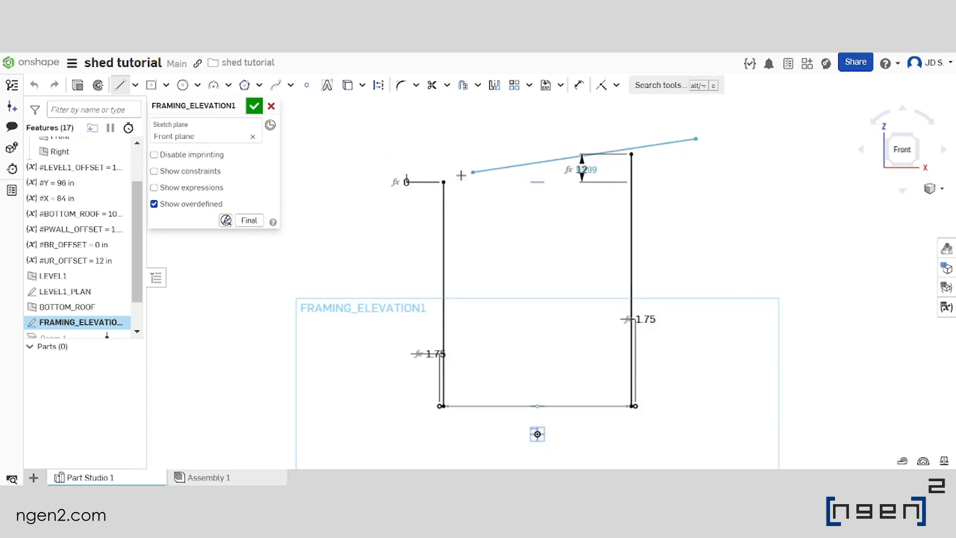
left_click(361, 197)
scroll(548, 206, "down", 2)
scroll(451, 203, "up", 4)
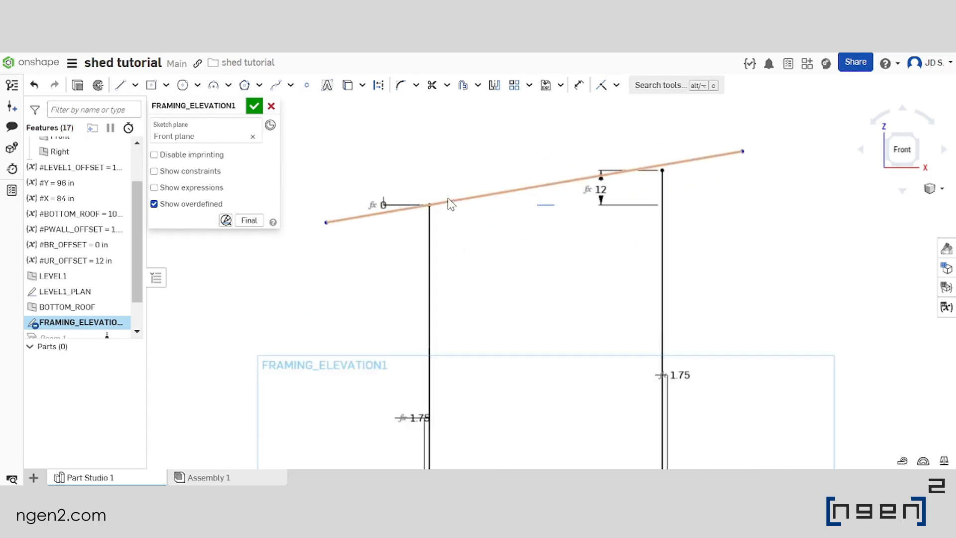
Make the sloped line coincident with the upper endpoints of both vertical post lines
scroll(424, 217, "up", 2)
scroll(424, 217, "up", 5)
scroll(438, 194, "up", 4)
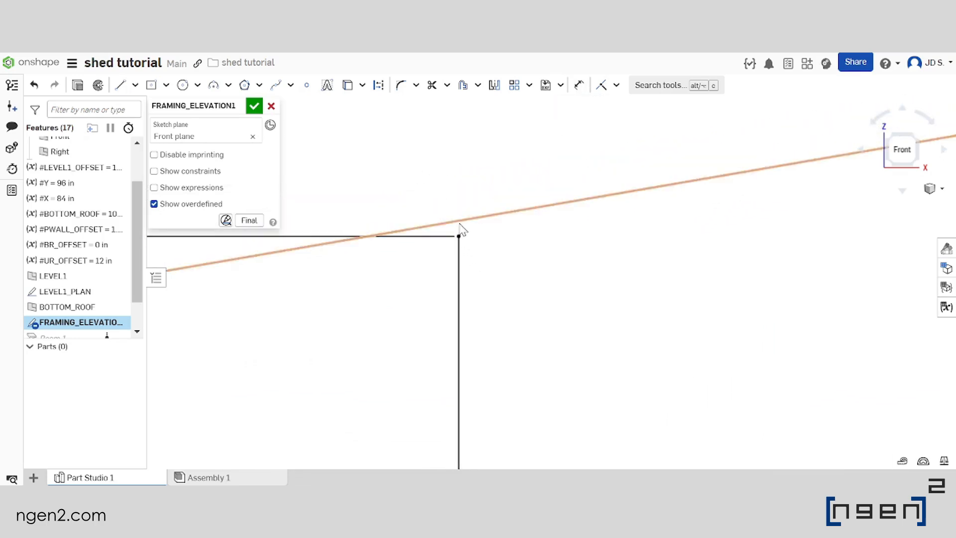
left_click(603, 90)
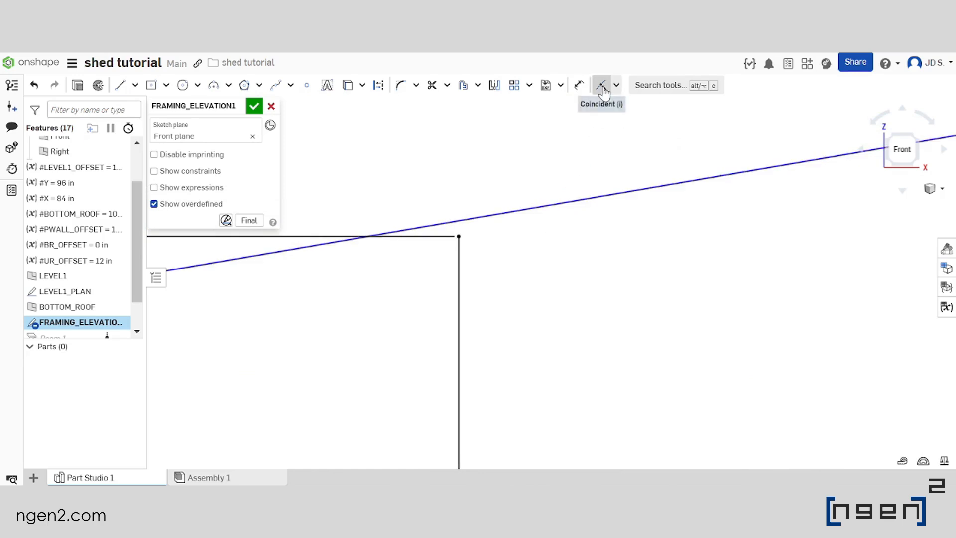
left_click(459, 237)
left_click(460, 222)
scroll(501, 213, "down", 2)
scroll(758, 192, "up", 4)
scroll(570, 211, "up", 2)
left_click(442, 217)
left_click(424, 255)
scroll(607, 188, "down", 6)
scroll(700, 178, "down", 2)
scroll(548, 195, "up", 3)
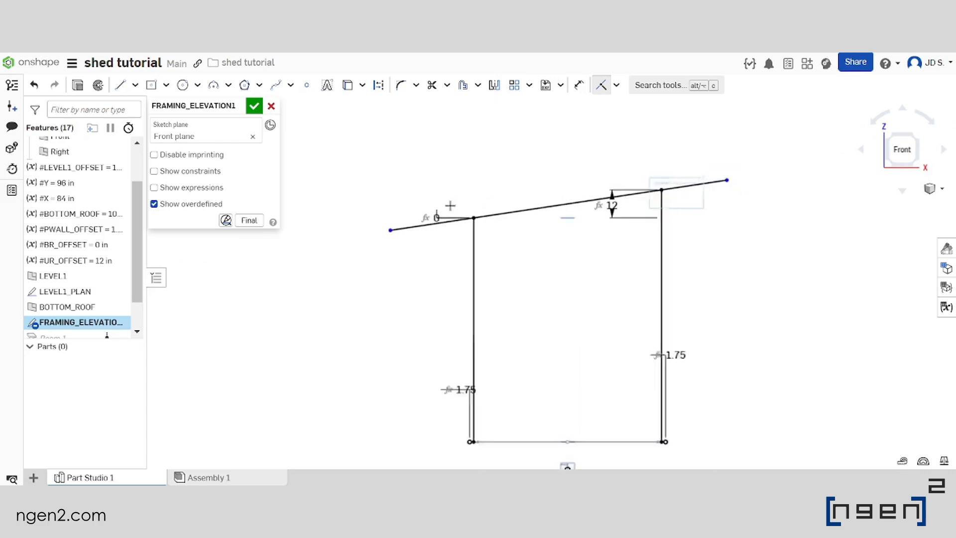
Dimension the sloped line's horizontal overhang beyond each post line as 30 in and accept the sketch
scroll(560, 187, "down", 2)
scroll(571, 179, "up", 3)
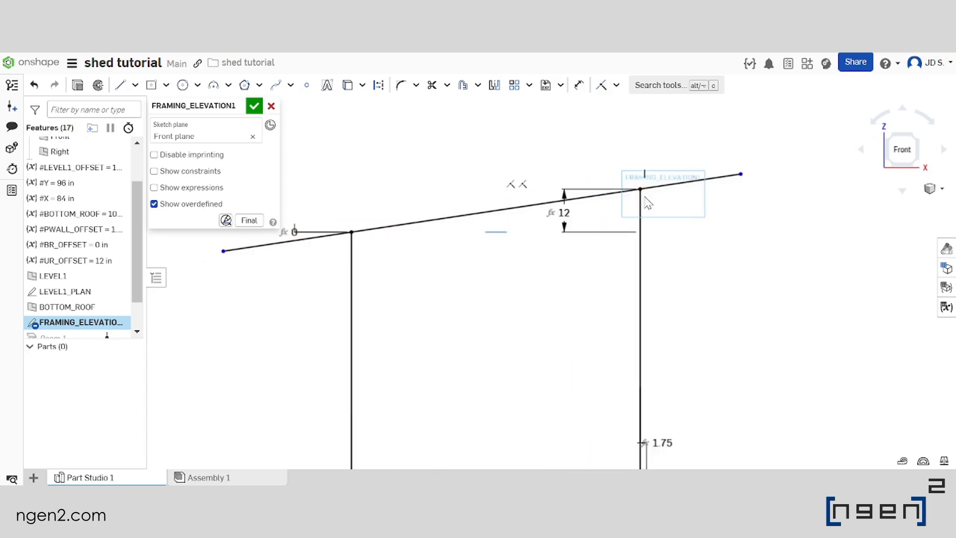
left_click(578, 86)
left_click(641, 189)
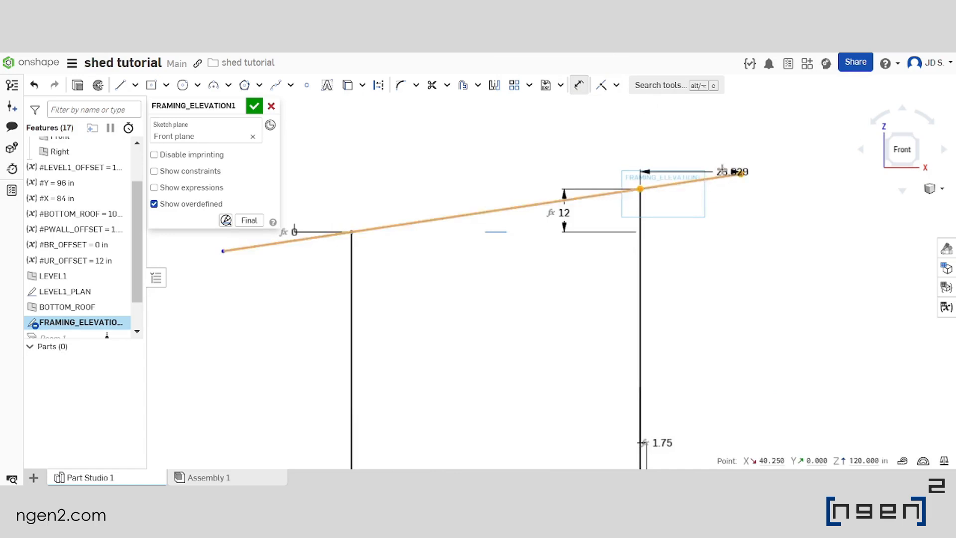
left_click(740, 174)
left_click(690, 147)
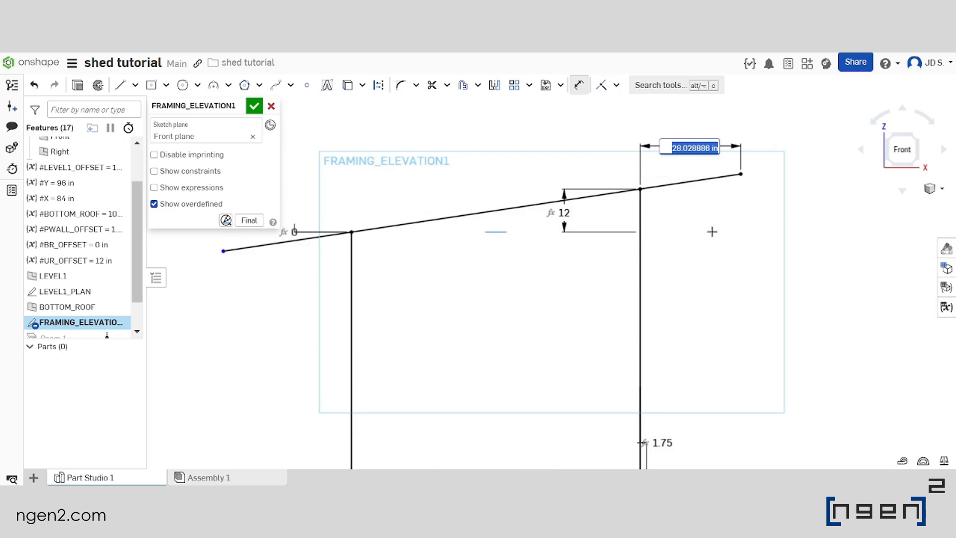
type("30")
key("Return")
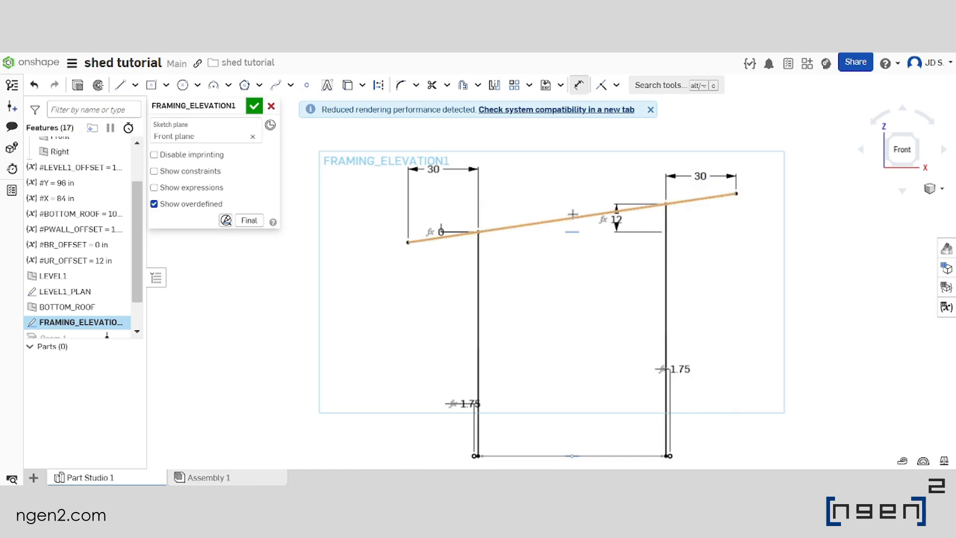
scroll(558, 210, "down", 2)
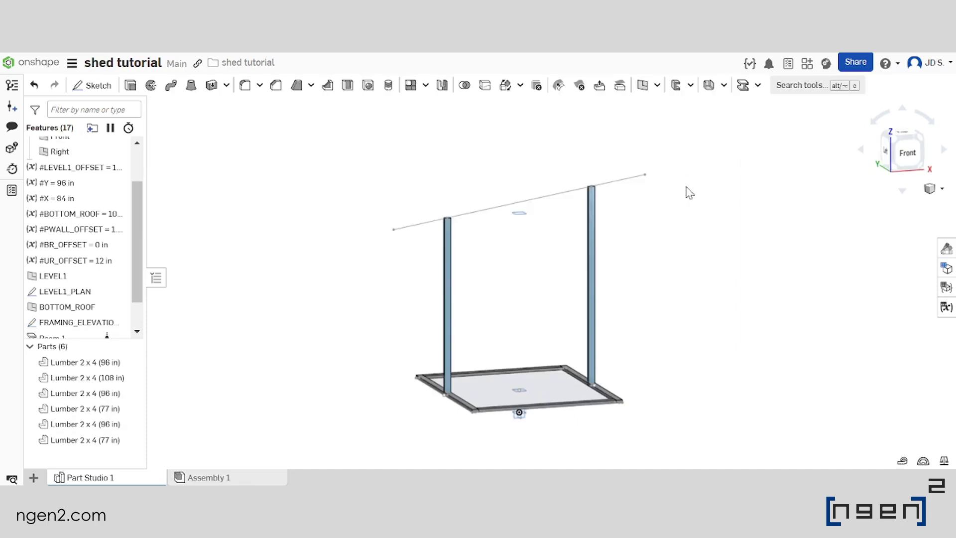
scroll(573, 200, "down", 1)
scroll(562, 202, "up", 1)
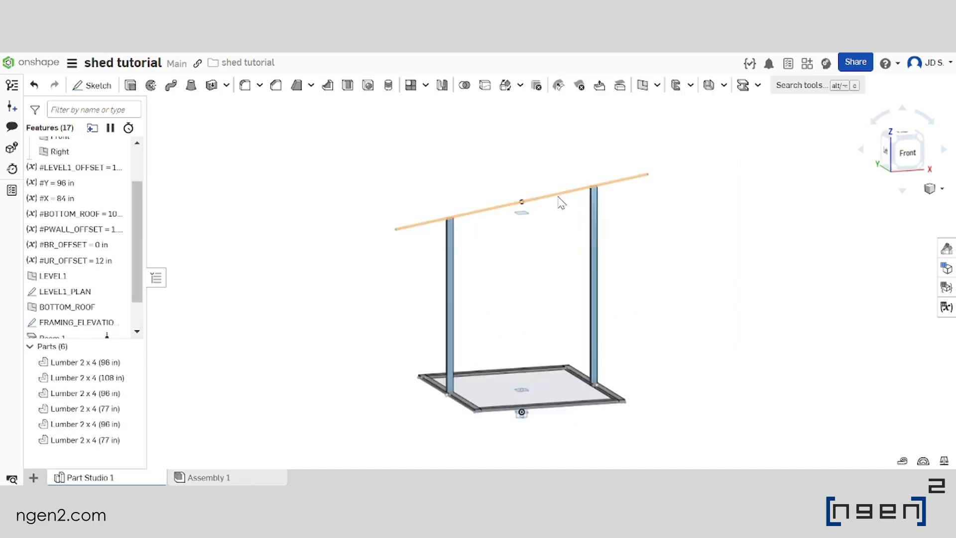
Create a Timber Lumber beam of size 2 x 6 along the sloped roof line of FRAMING_ELEVATION1
scroll(550, 195, "down", 1)
scroll(539, 194, "up", 1)
right_click_drag(577, 208, 568, 214)
left_click(743, 85)
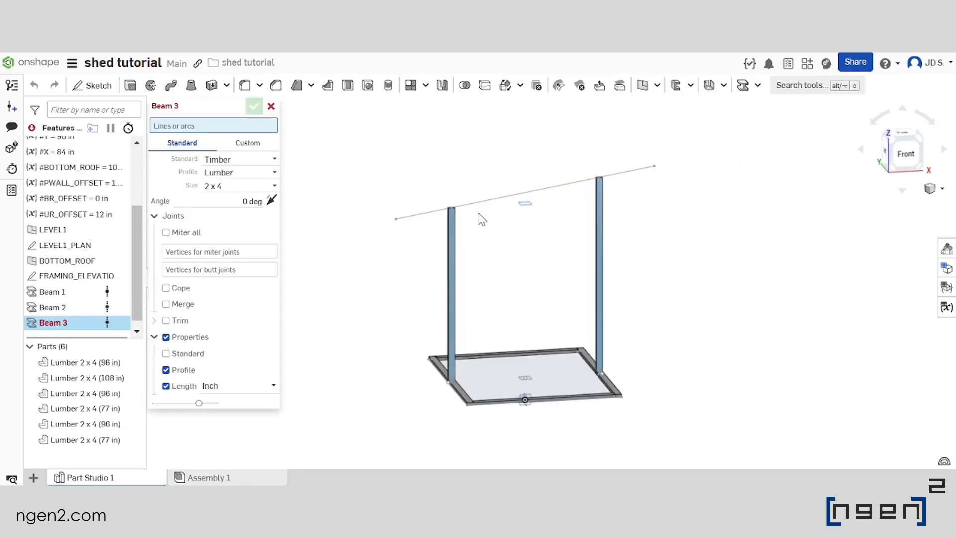
scroll(530, 225, "up", 2)
right_click_drag(529, 224, 503, 216)
left_click(241, 186)
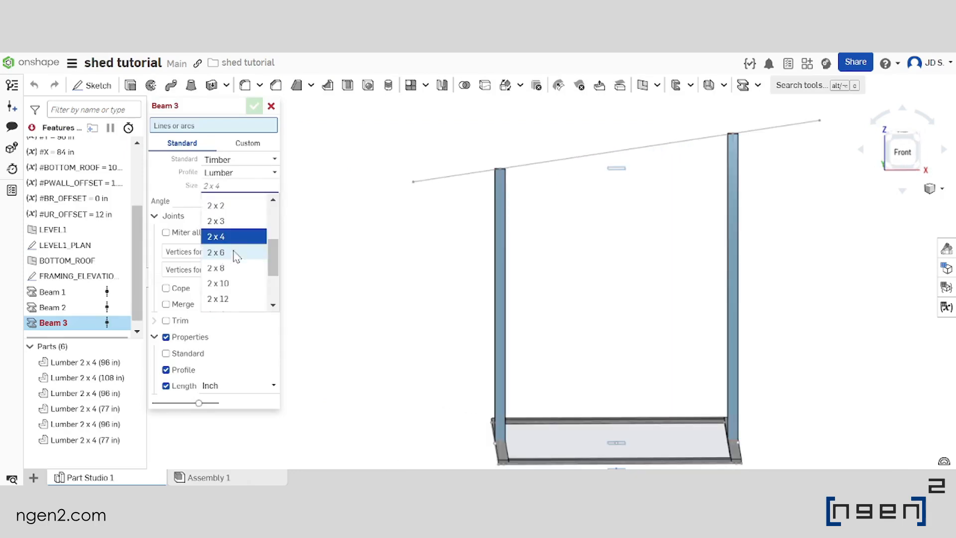
left_click(235, 256)
scroll(551, 160, "down", 1)
left_click(560, 173)
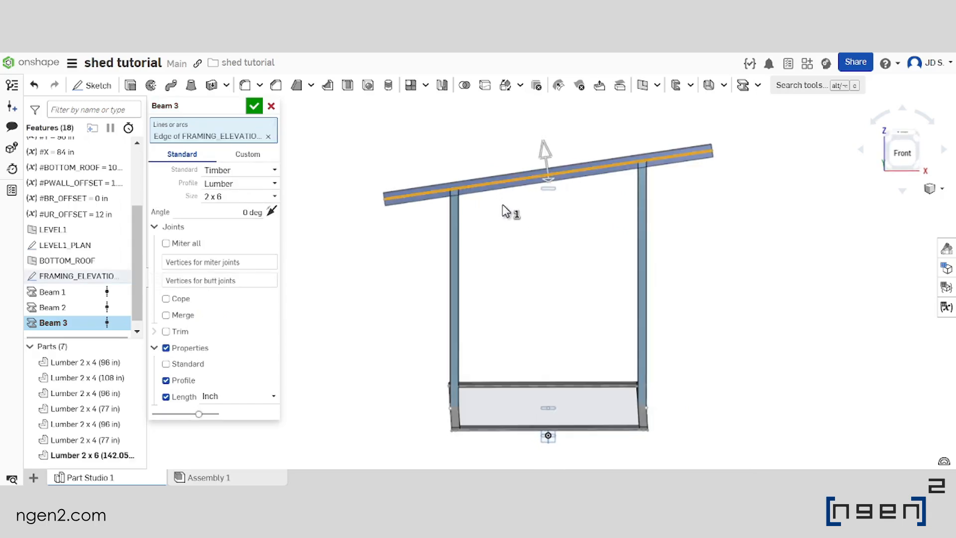
Shift the 2 x 6 rafter's profile downward so its upper edge aligns with the sloped sketch line, and accept the beam
scroll(522, 162, "up", 3)
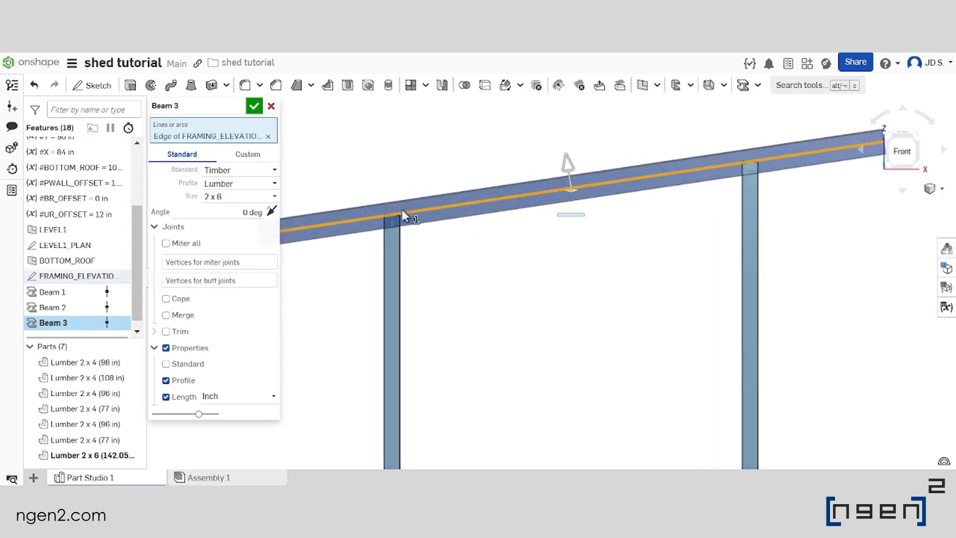
scroll(425, 215, "up", 2)
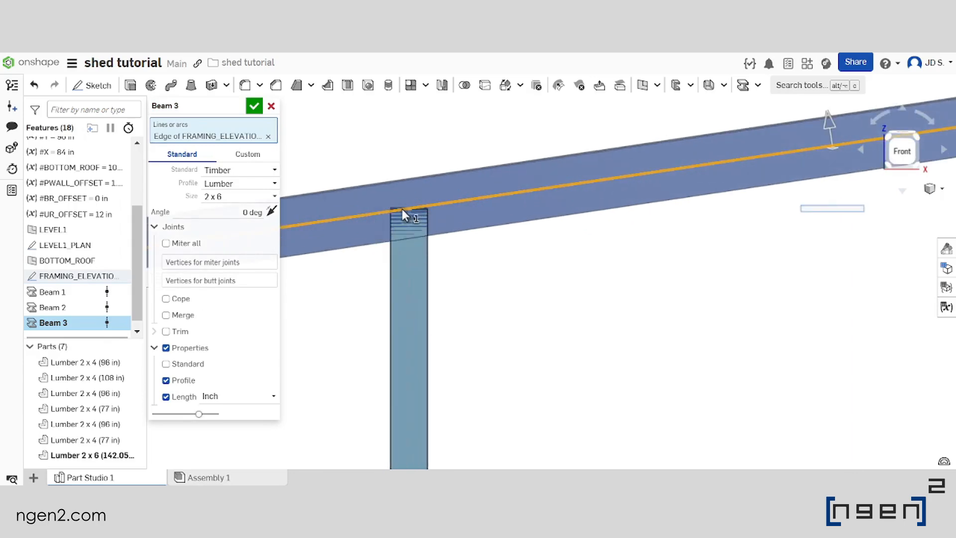
scroll(401, 208, "down", 2)
scroll(722, 166, "up", 3)
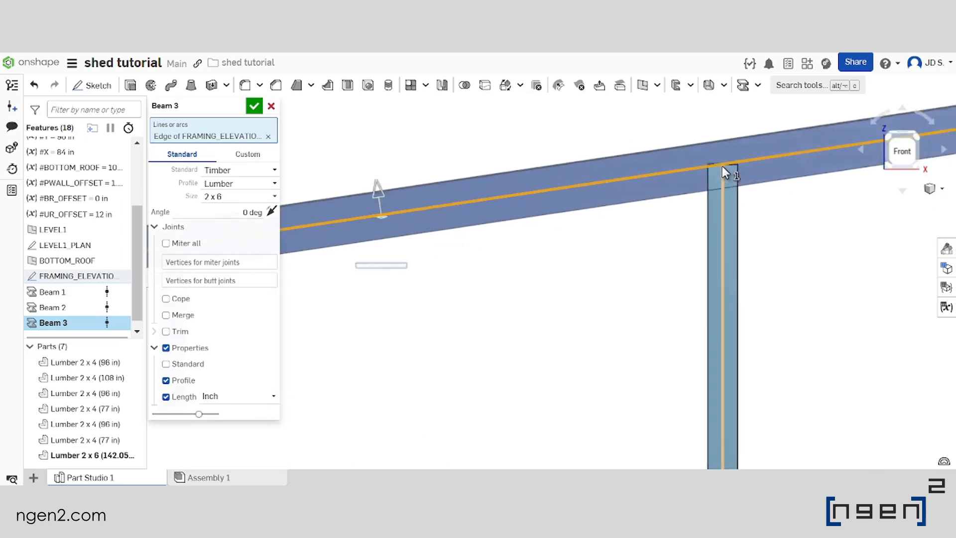
scroll(722, 166, "down", 5)
scroll(575, 223, "up", 2)
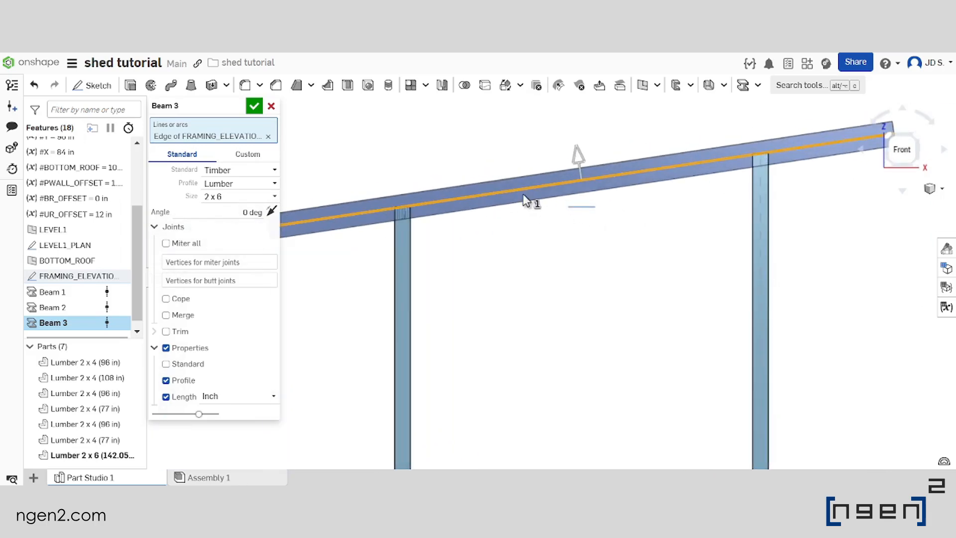
scroll(580, 157, "up", 1)
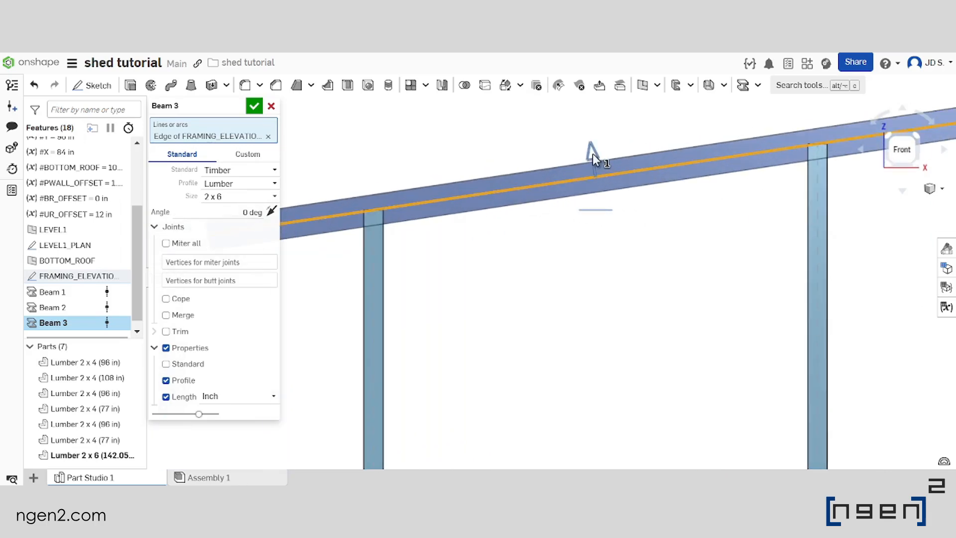
left_click_drag(593, 153, 596, 192)
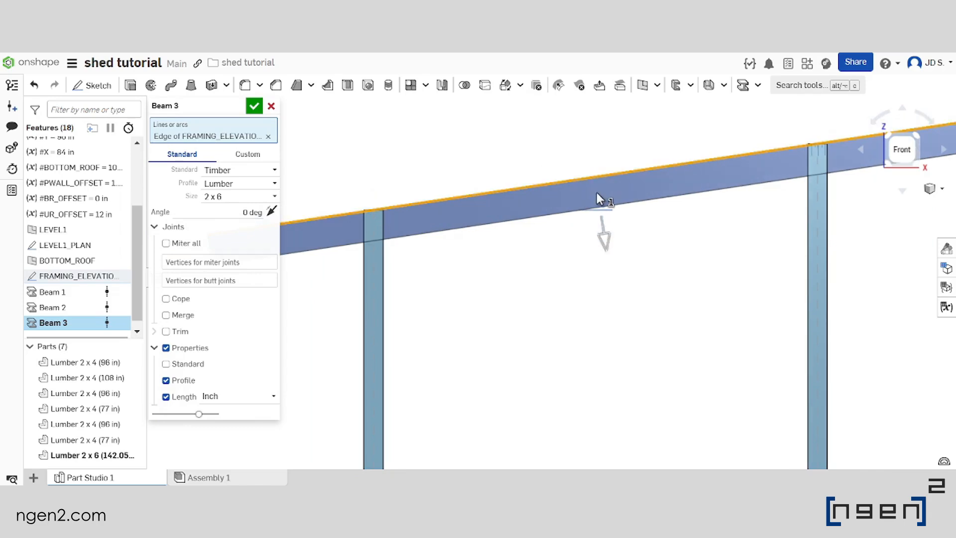
scroll(412, 201, "up", 5)
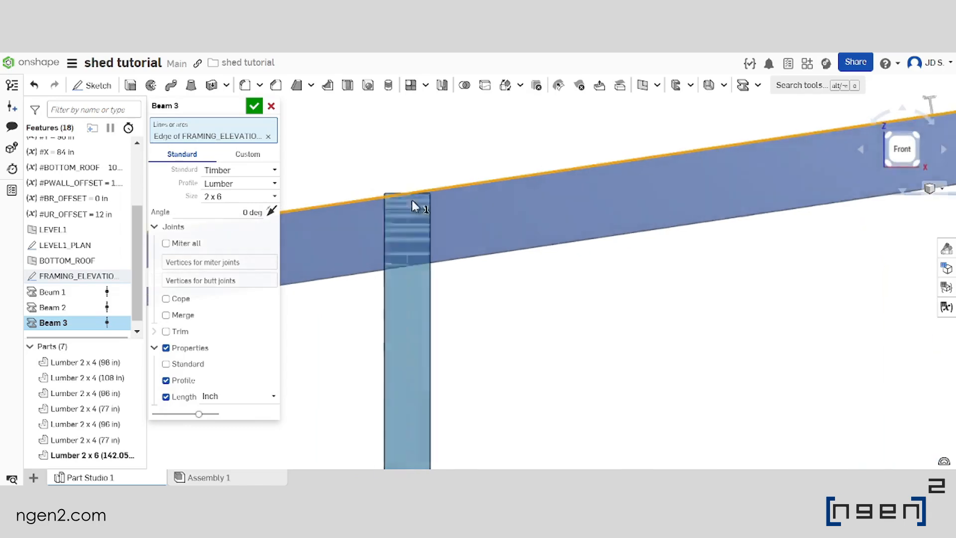
scroll(383, 199, "down", 6)
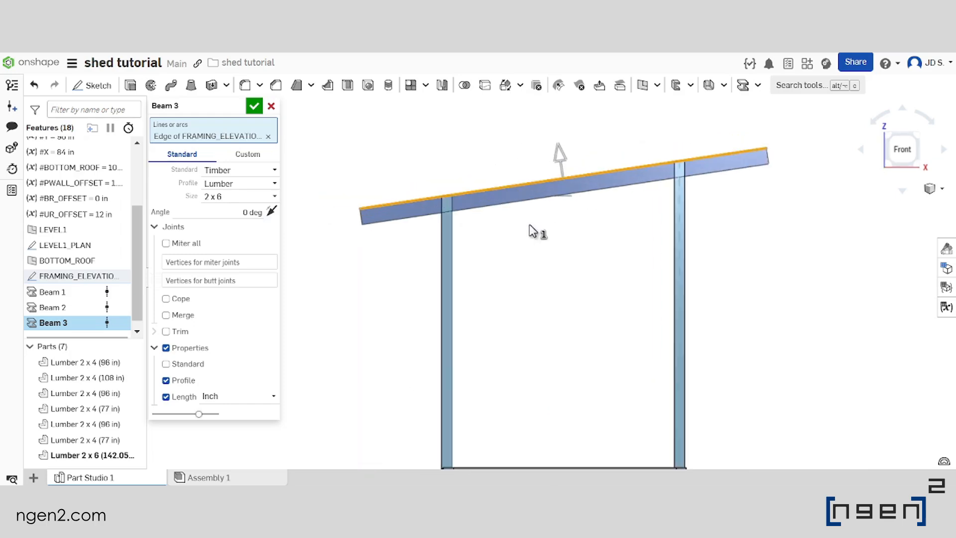
left_click(254, 106)
Examine where the 2 x 6 rafter crosses the upper ends of the two posts
scroll(528, 241, "down", 3)
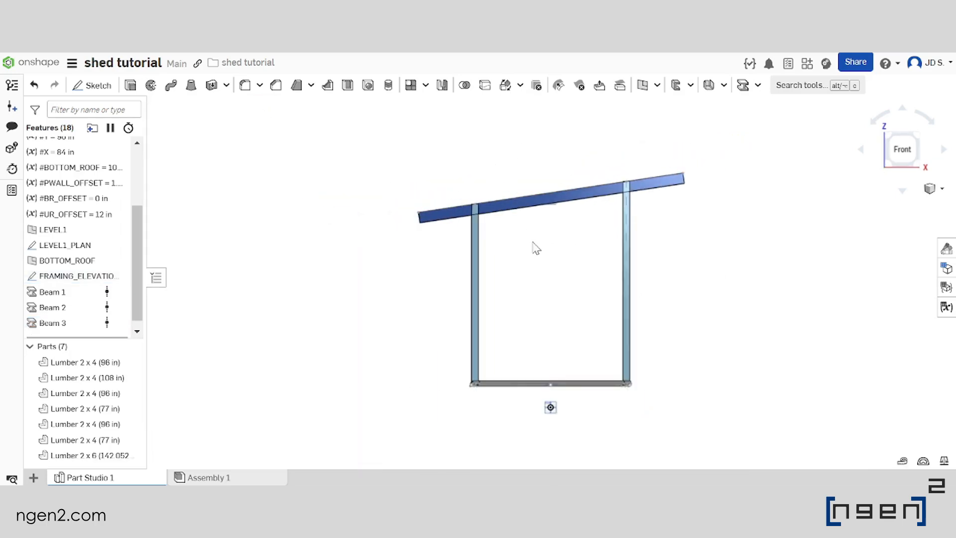
scroll(454, 277, "up", 1)
mouse_move(416, 242)
right_mouse_down()
mouse_move(439, 253)
mouse_move(405, 250)
right_mouse_up()
scroll(400, 257, "up", 4)
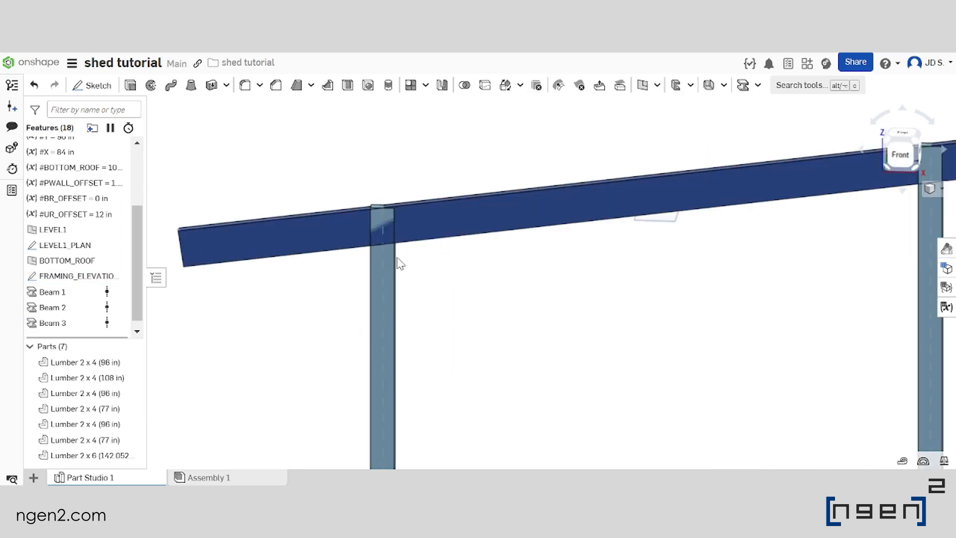
mouse_move(457, 274)
right_mouse_down()
mouse_move(476, 255)
mouse_move(465, 259)
right_mouse_up()
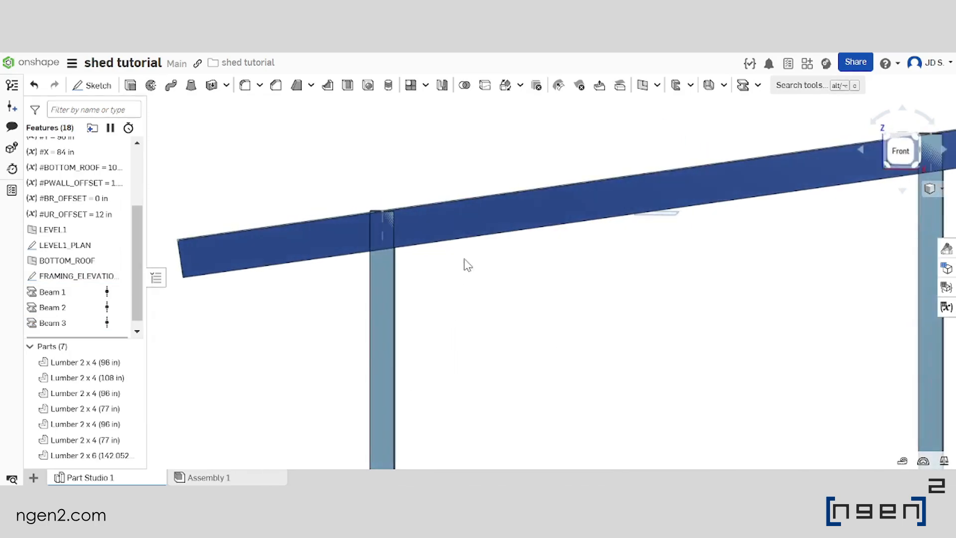
scroll(381, 215, "down", 4)
scroll(551, 199, "up", 3)
scroll(478, 228, "down", 4)
scroll(486, 198, "up", 3)
scroll(532, 200, "down", 4)
scroll(532, 200, "up", 3)
right_click_drag(534, 190, 502, 230)
scroll(507, 215, "down", 2)
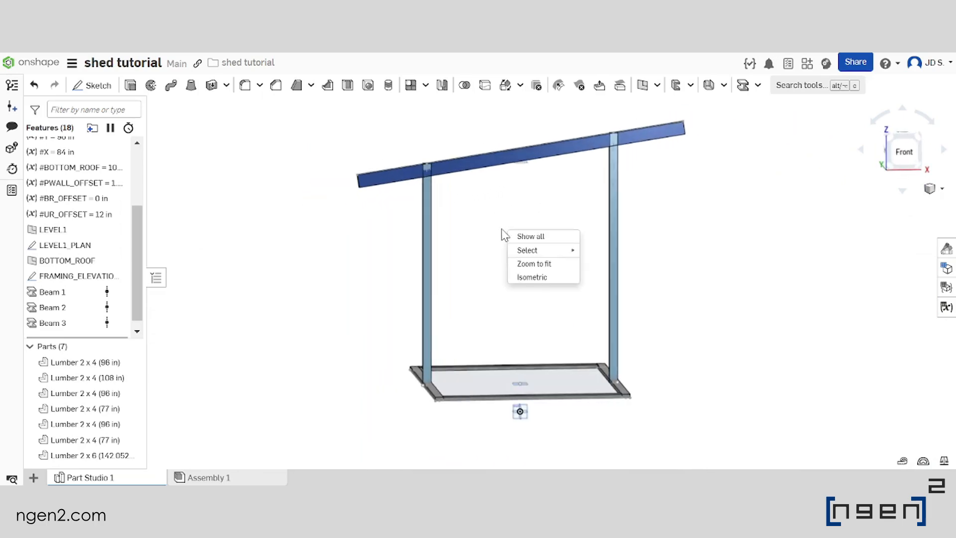
left_click(466, 229)
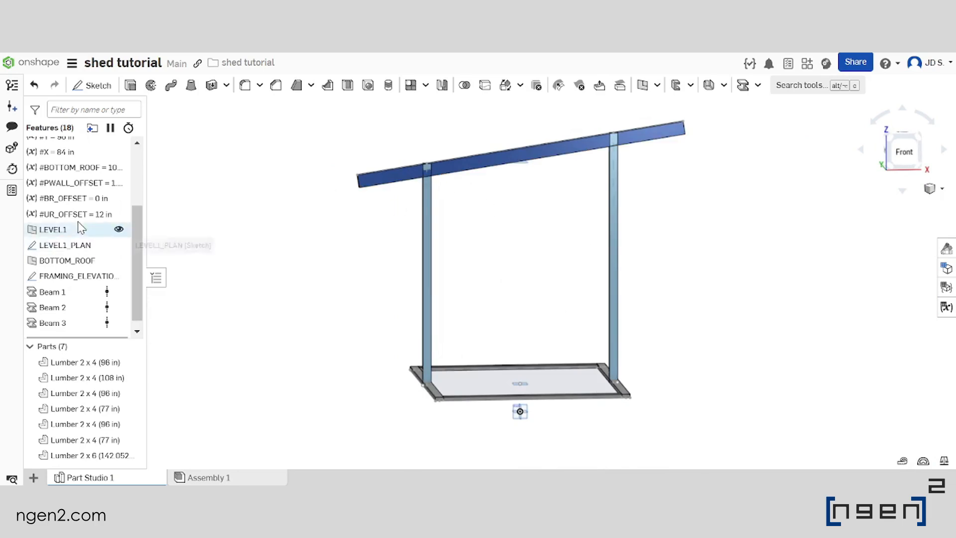
Start a new sketch on the Front plane and hide all parts
scroll(79, 225, "down", 1)
scroll(535, 219, "down", 3)
scroll(547, 355, "up", 4)
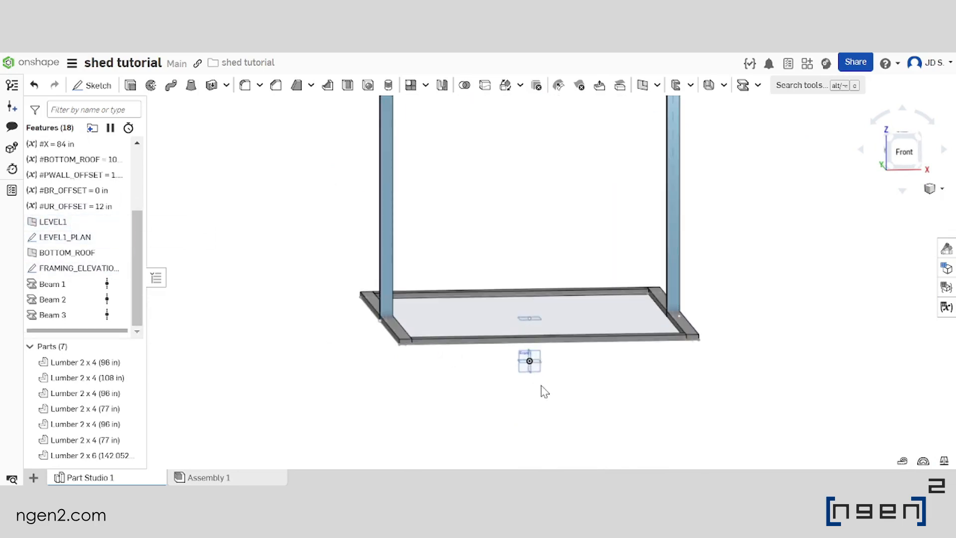
scroll(543, 390, "up", 5)
left_click(538, 364)
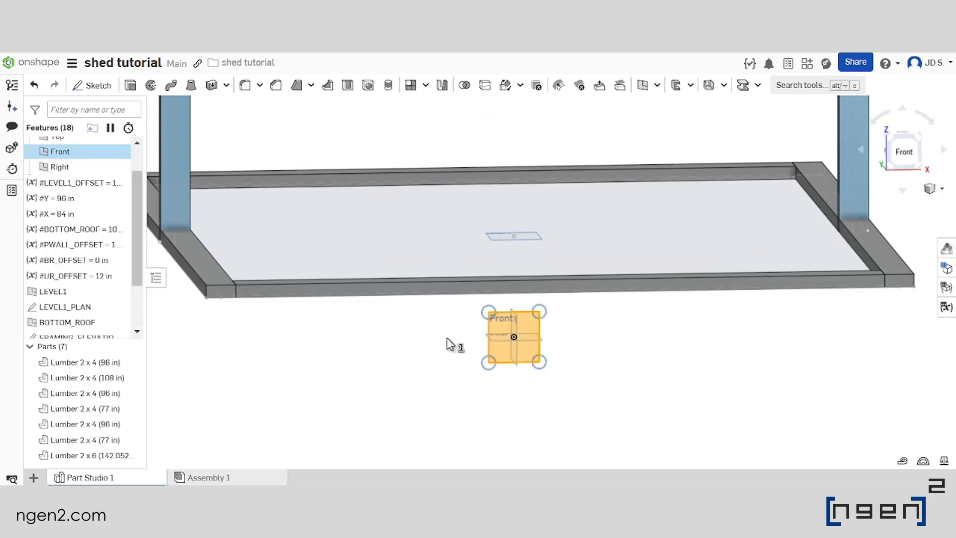
scroll(518, 319, "down", 5)
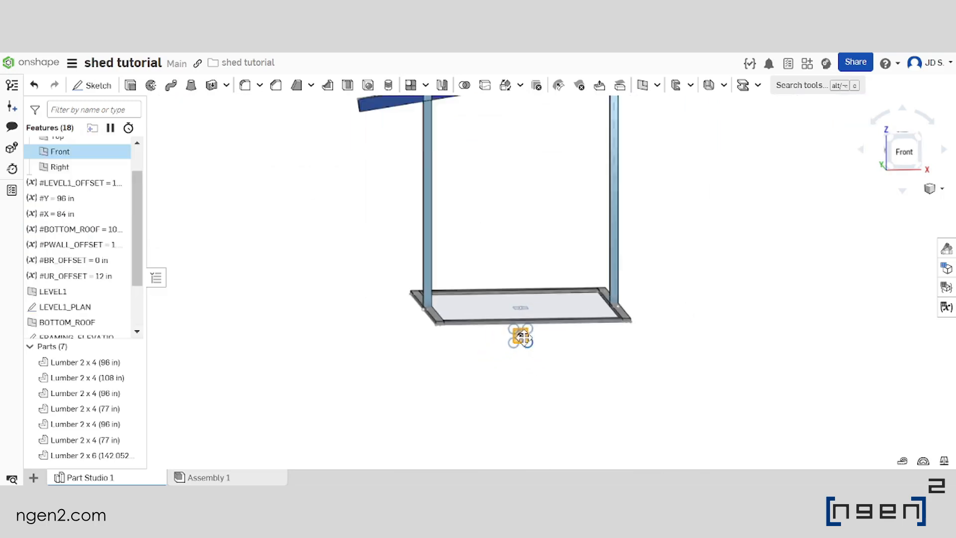
left_click(93, 86)
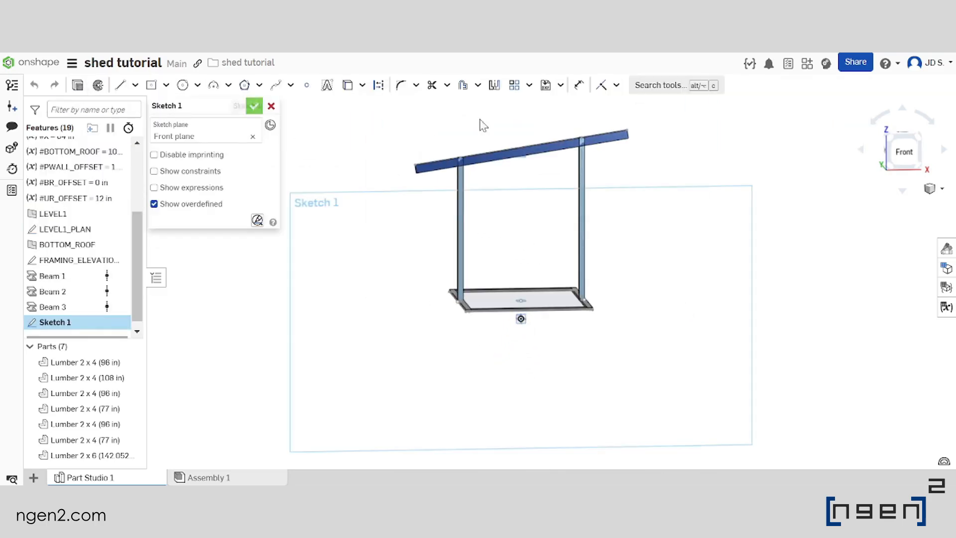
left_click(906, 153)
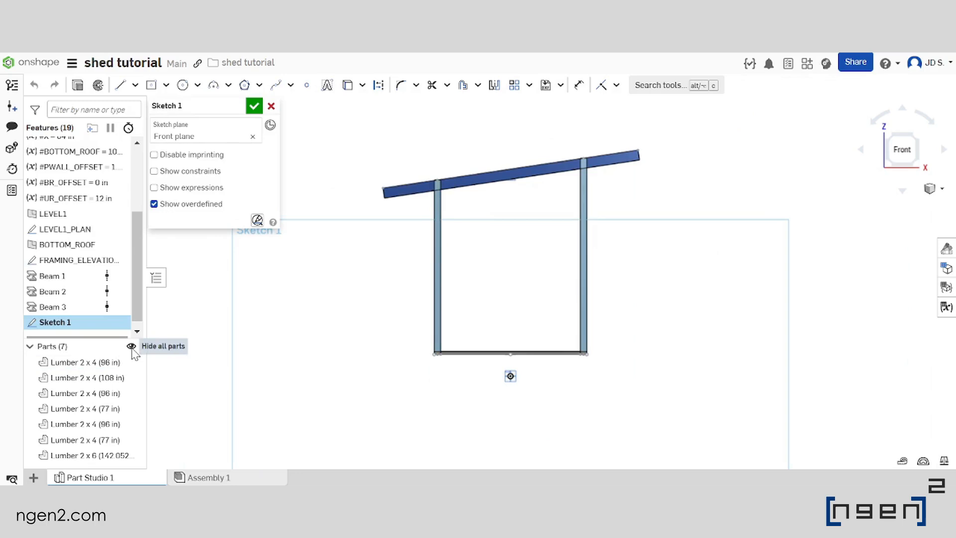
left_click(131, 347)
Project the sloped roof line and an outer front corner of the LEVEL1_PLAN outline into the new sketch
scroll(497, 227, "up", 3)
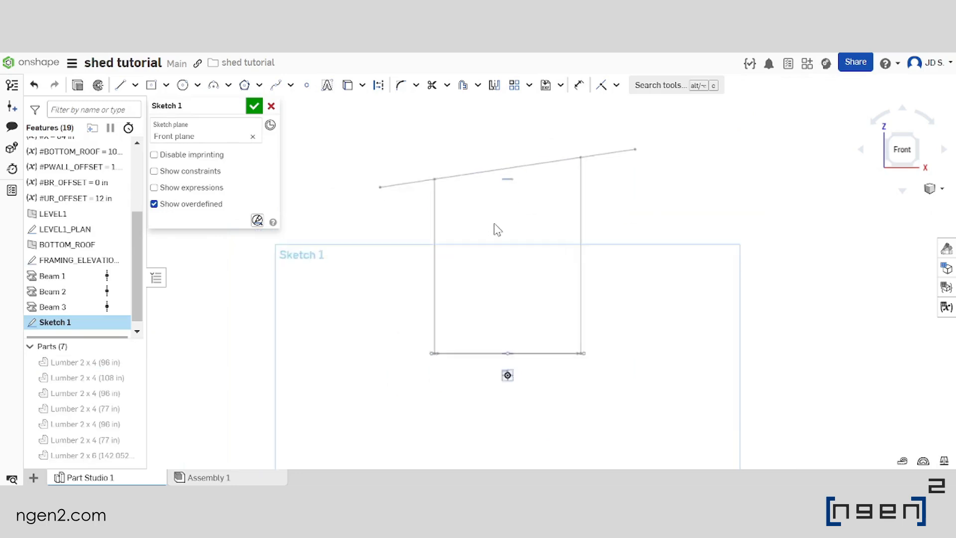
left_click(471, 169)
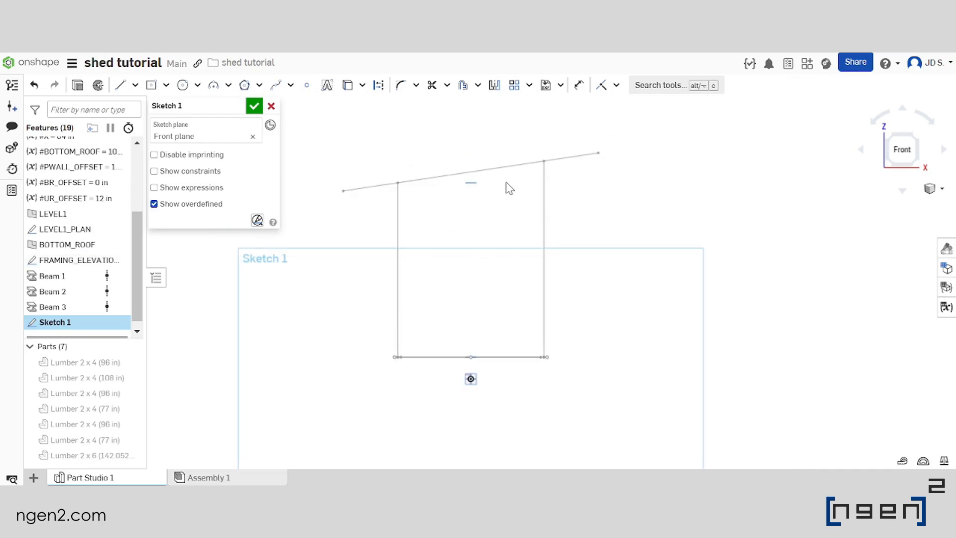
left_click(508, 166)
scroll(543, 185, "down", 3)
scroll(455, 267, "up", 4)
right_click_drag(492, 279, 476, 286)
scroll(475, 287, "up", 4)
left_click(474, 283)
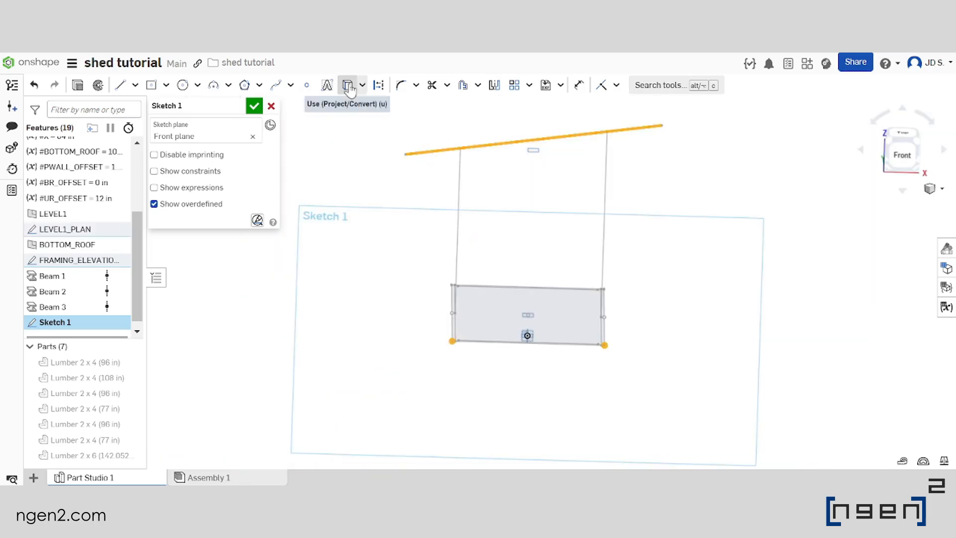
left_click(348, 85)
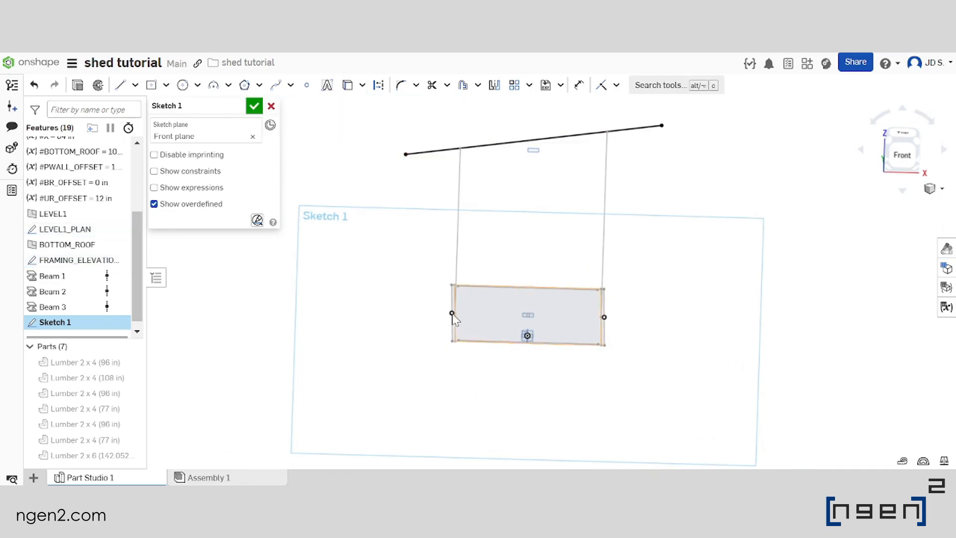
Sketch a vertical line from the projected corner point at the low-roof side up to the sloped roof line
scroll(423, 318, "down", 2)
scroll(469, 282, "up", 3)
mouse_move(526, 268)
right_mouse_down()
mouse_move(552, 264)
mouse_move(530, 266)
right_mouse_up()
scroll(530, 266, "down", 3)
key("n")
key("l")
scroll(428, 360, "up", 3)
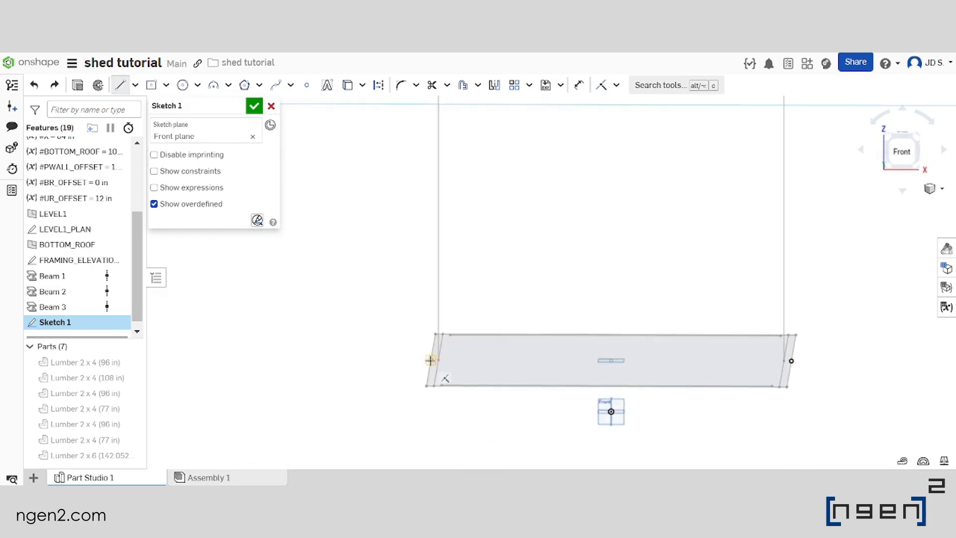
scroll(431, 359, "down", 3)
left_click(431, 359)
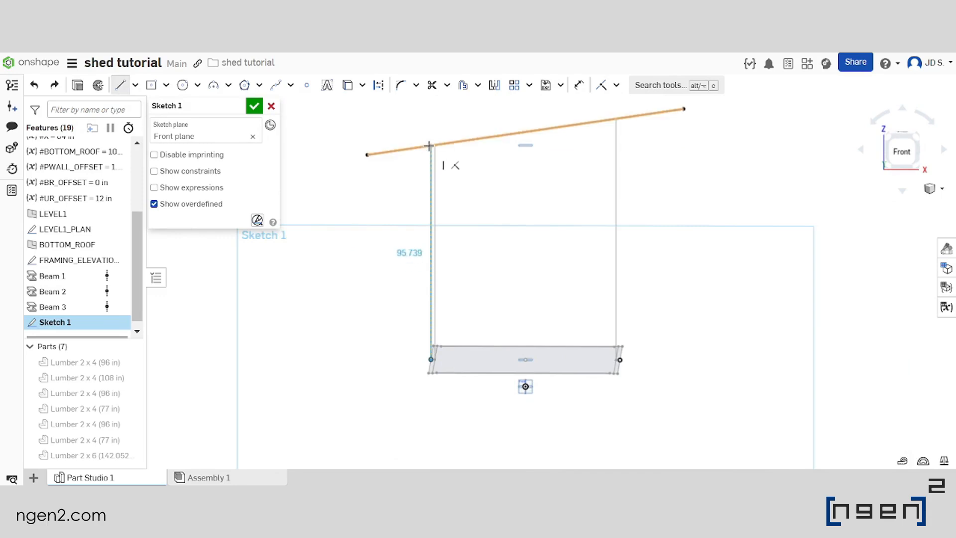
scroll(429, 146, "up", 2)
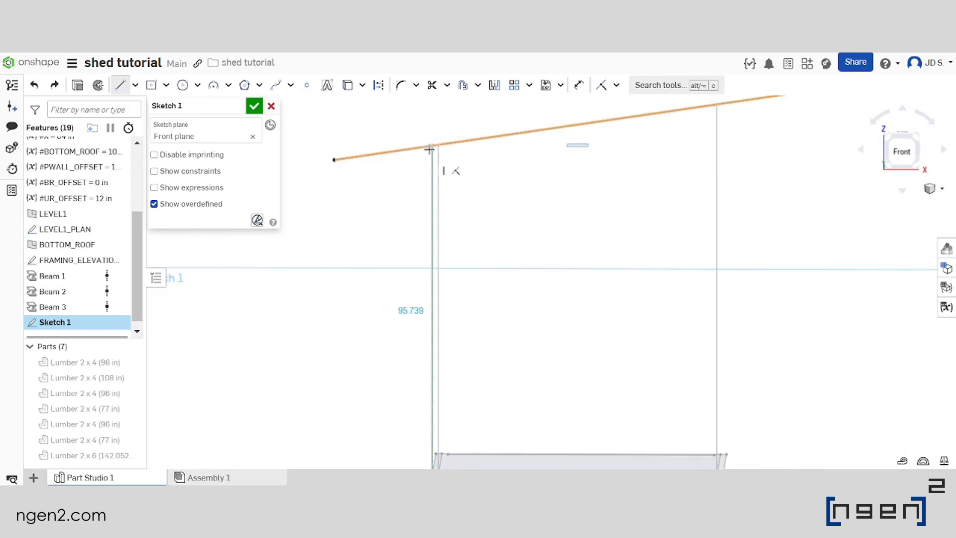
left_click(429, 148)
scroll(555, 235, "down", 4)
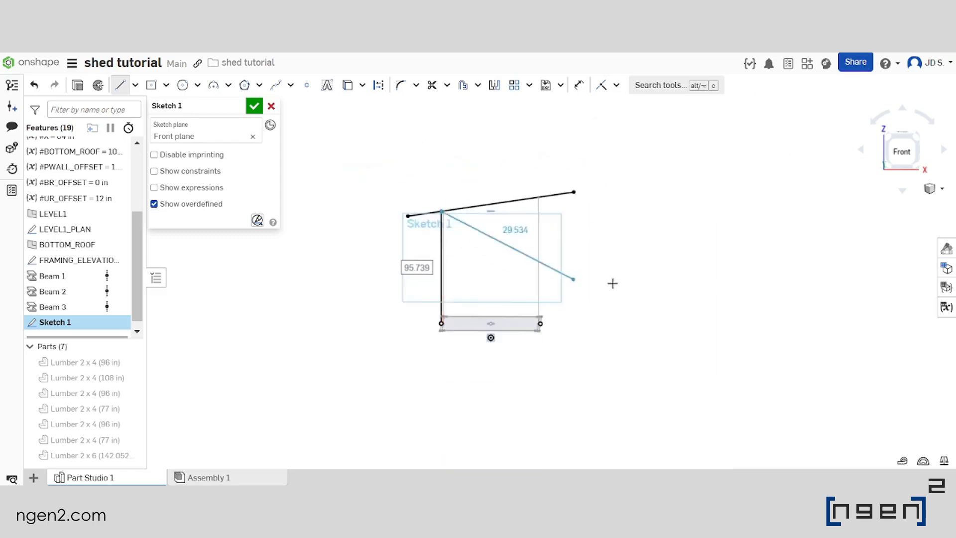
scroll(480, 293, "up", 2)
key("Escape")
middle_click_drag(430, 225, 507, 237)
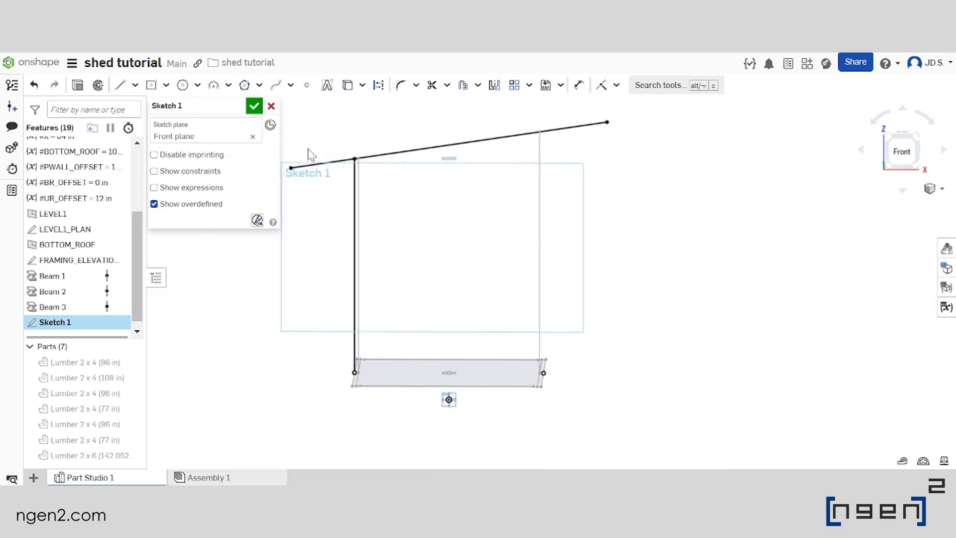
Sketch a second vertical line from the base point on the high-roof side up to the sloped roof line
left_click(120, 87)
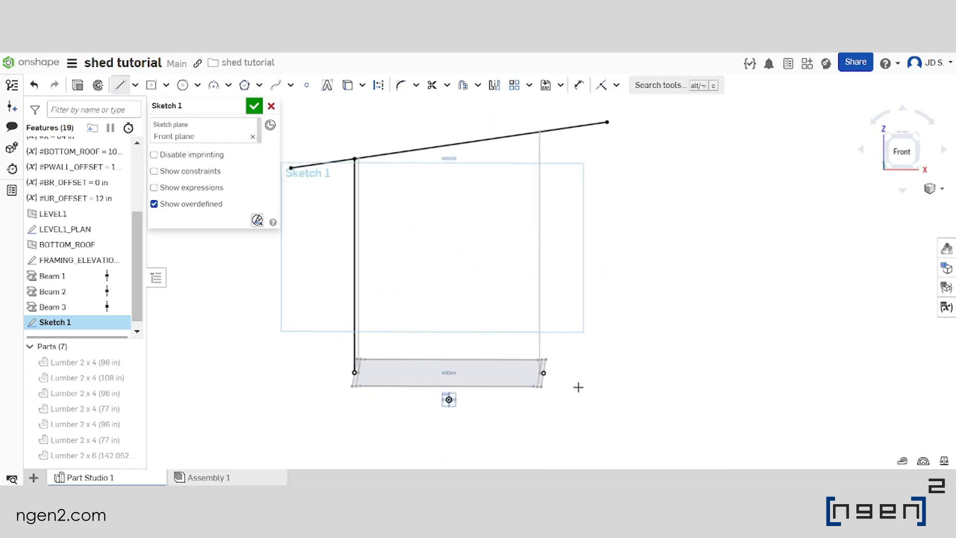
left_click(544, 373)
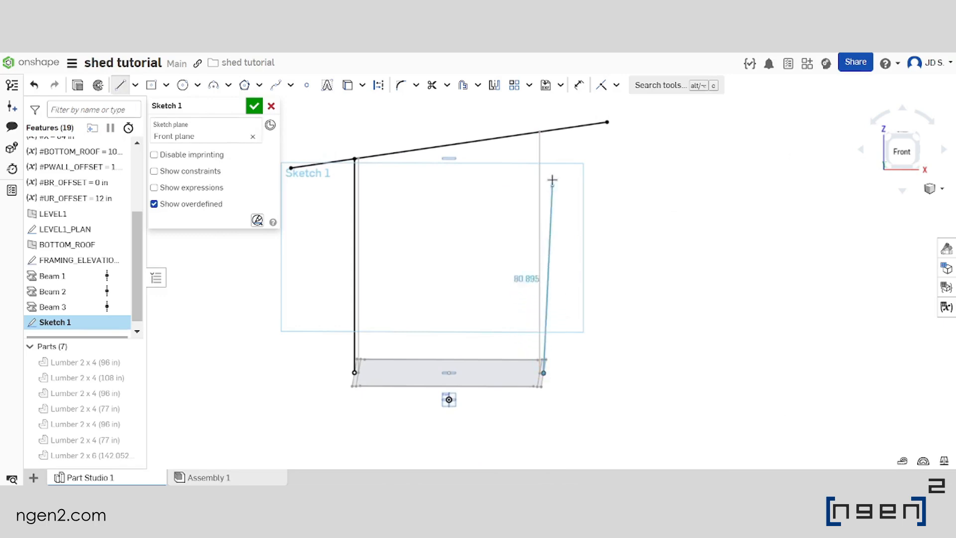
left_click(545, 133)
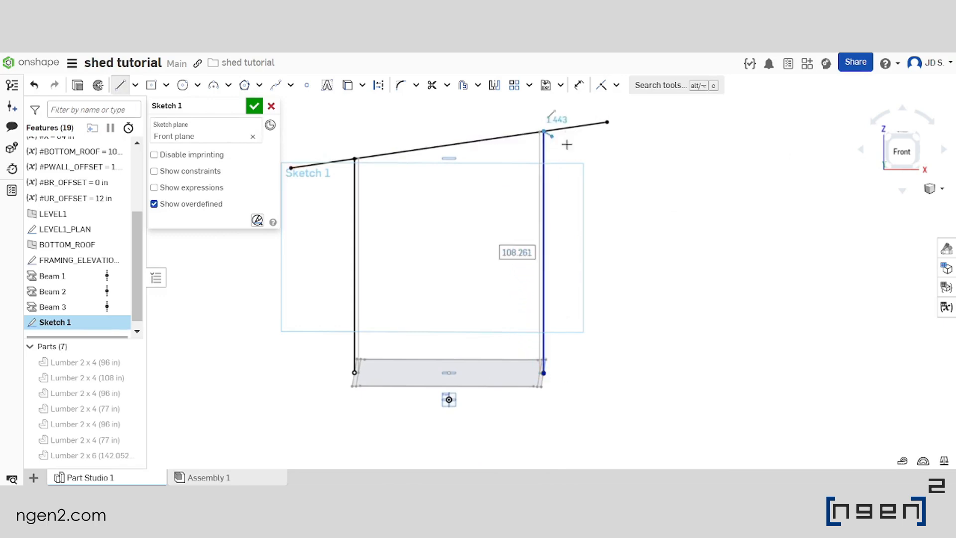
key("Escape")
Trim both ends of the projected roof line that overhang beyond the two vertical lines
scroll(319, 169, "up", 5)
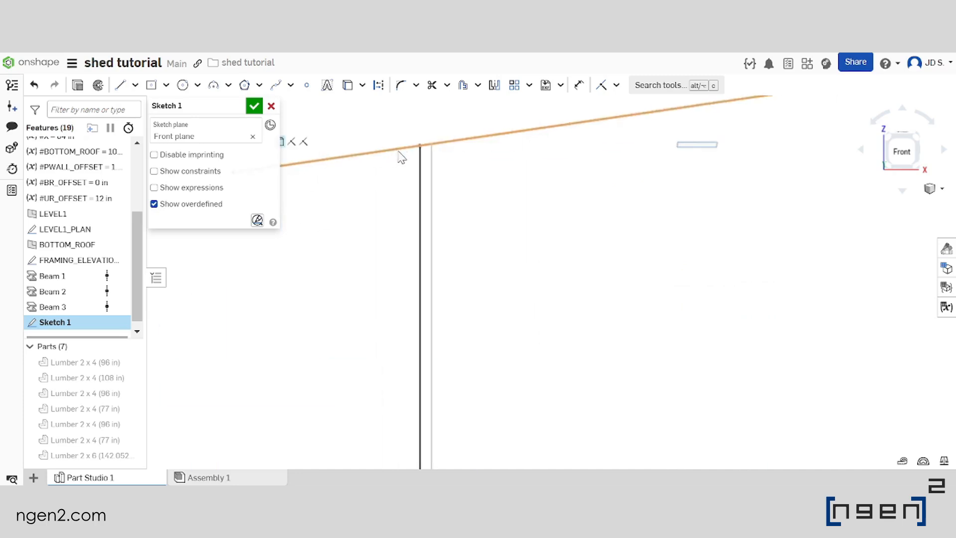
scroll(392, 198, "down", 4)
scroll(648, 152, "up", 4)
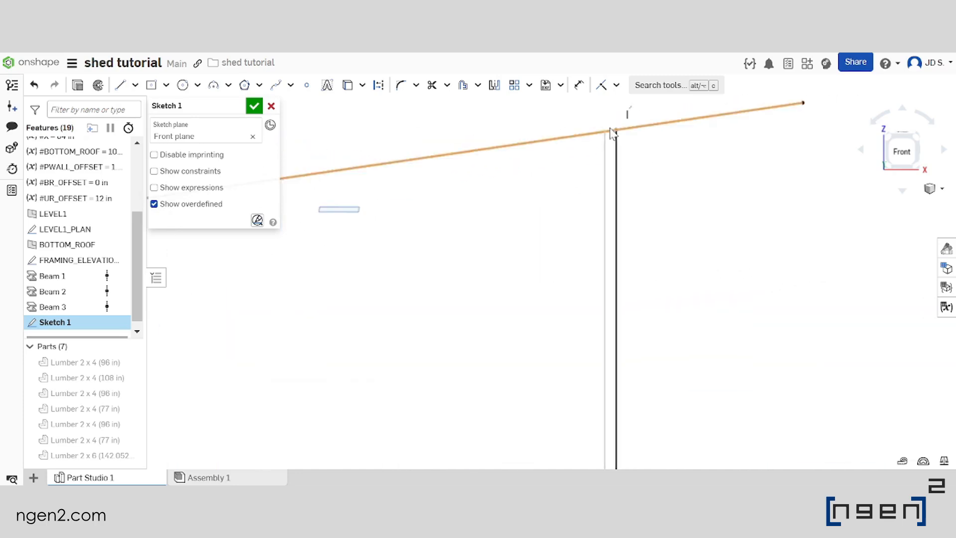
scroll(618, 142, "down", 4)
scroll(386, 147, "up", 5)
scroll(447, 209, "down", 6)
scroll(463, 155, "up", 2)
scroll(449, 154, "up", 2)
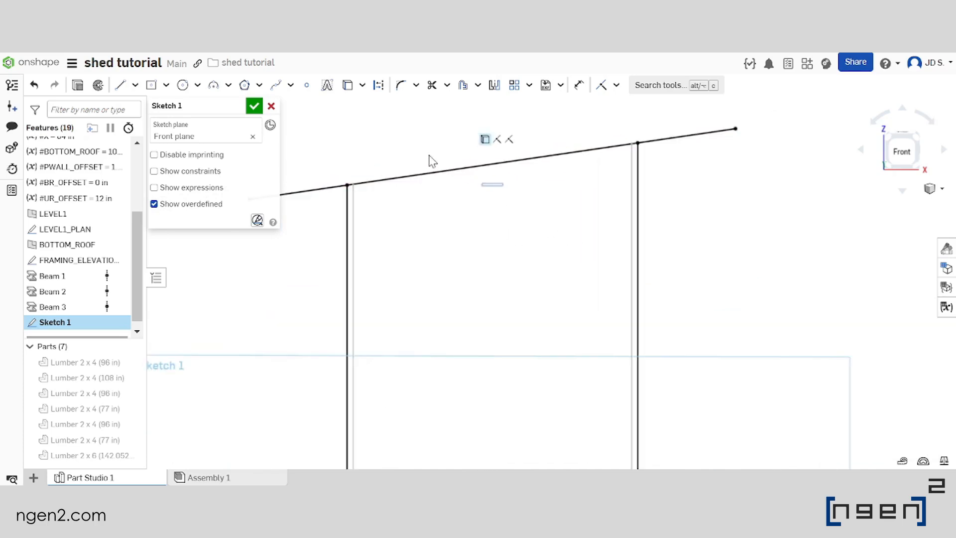
left_click(432, 89)
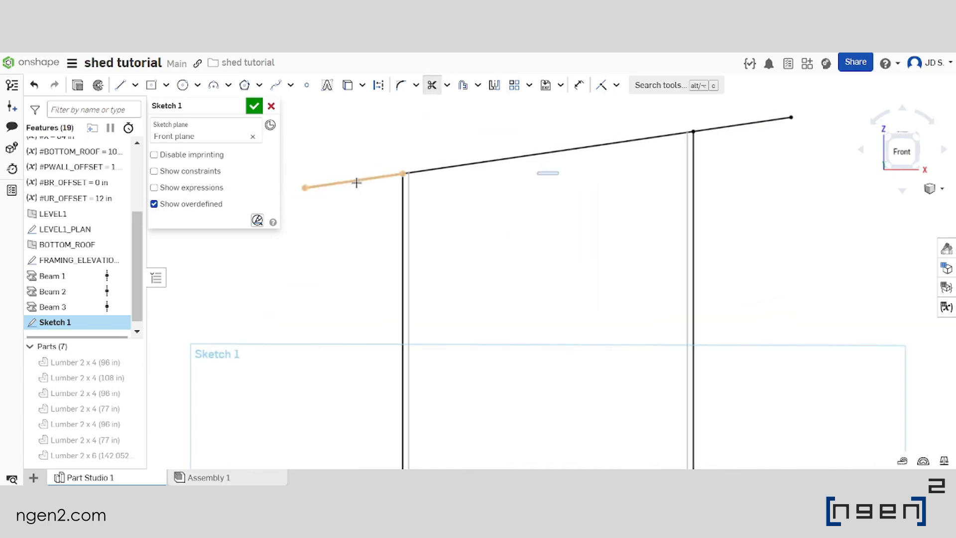
left_click(354, 181)
scroll(304, 201, "down", 3)
left_click(597, 150)
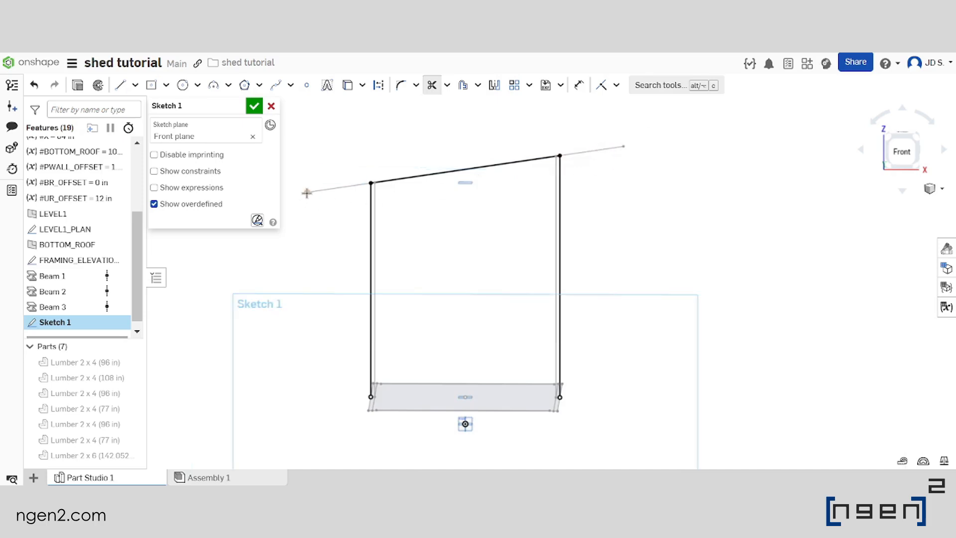
scroll(524, 188, "down", 2)
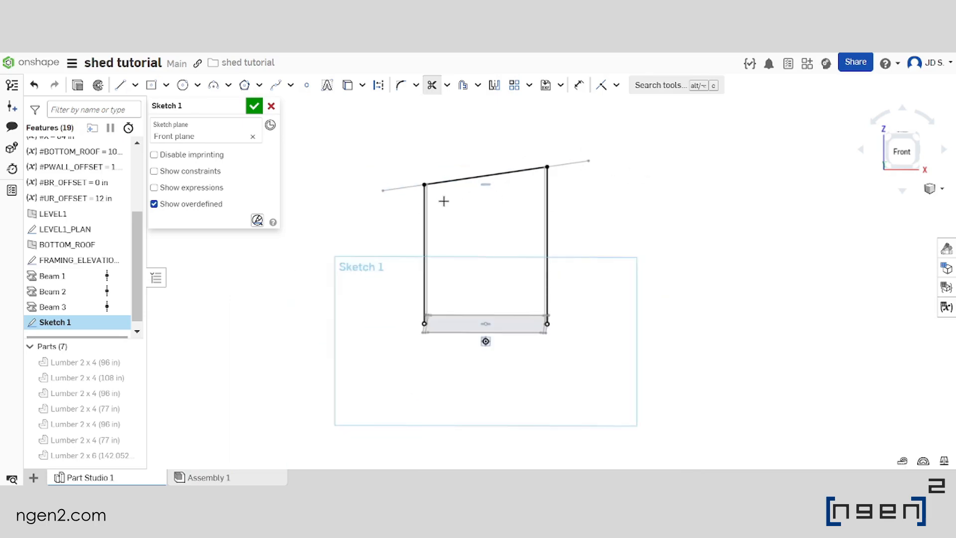
scroll(443, 202, "up", 1)
scroll(456, 261, "up", 1)
key("Escape")
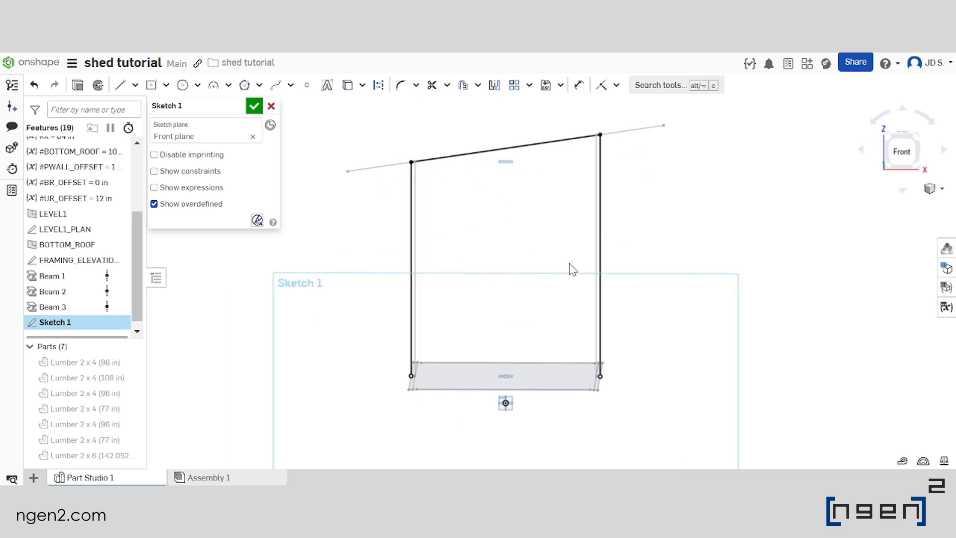
Close the profile with a straight line joining the lower ends of the two vertical lines
scroll(570, 267, "down", 1)
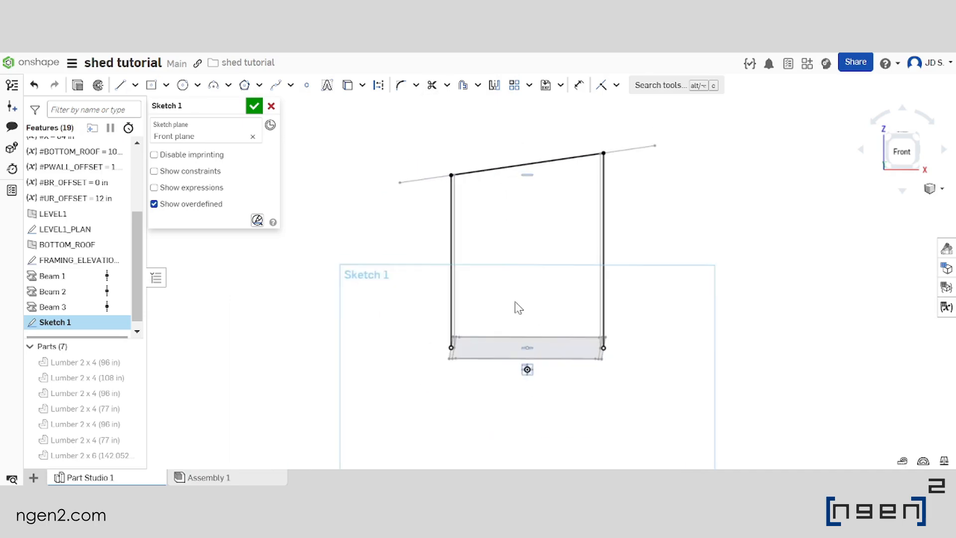
left_click(120, 85)
scroll(461, 352, "up", 2)
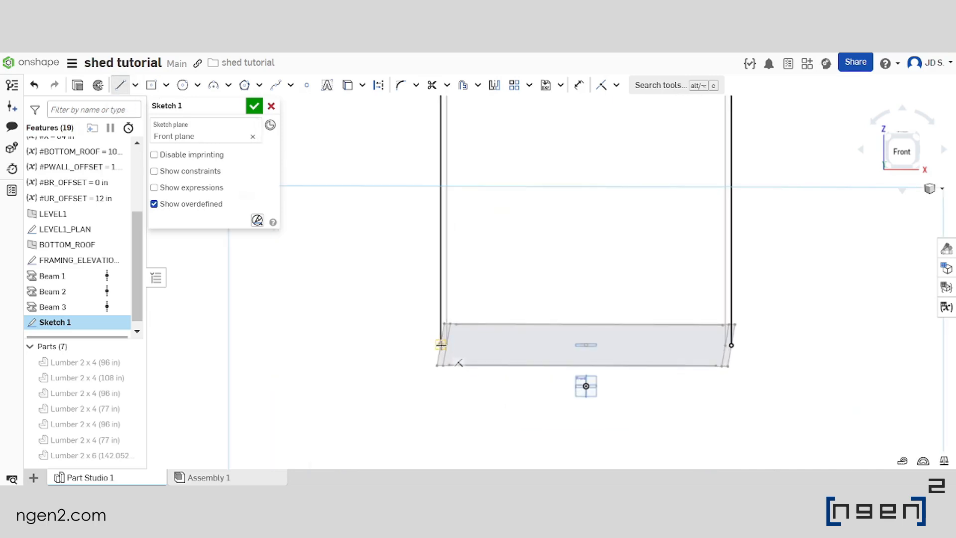
left_click(440, 345)
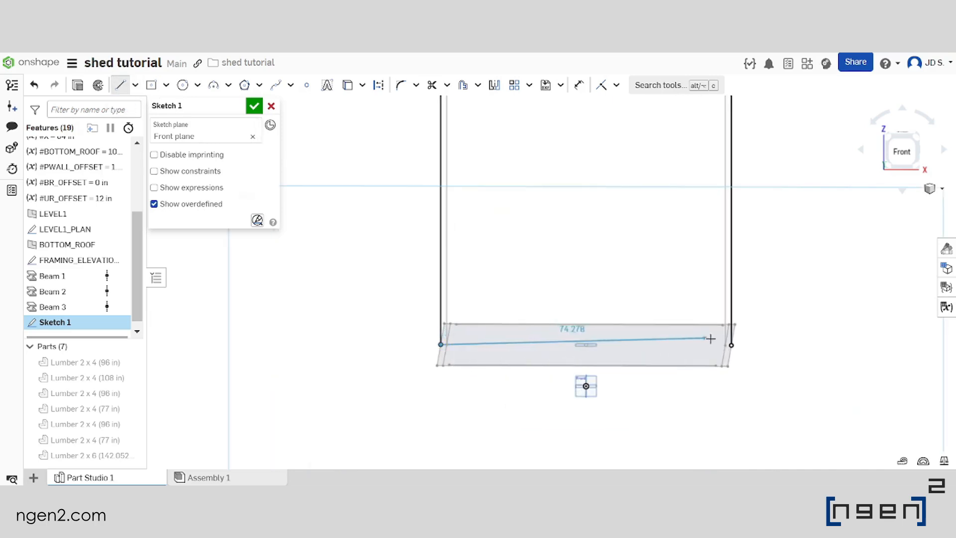
left_click(733, 345)
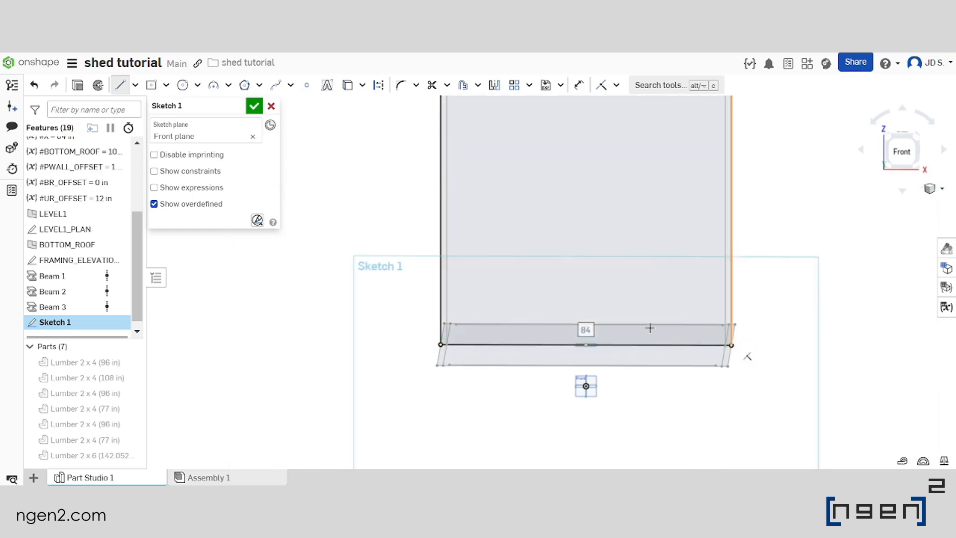
scroll(538, 255, "down", 3)
key("Escape")
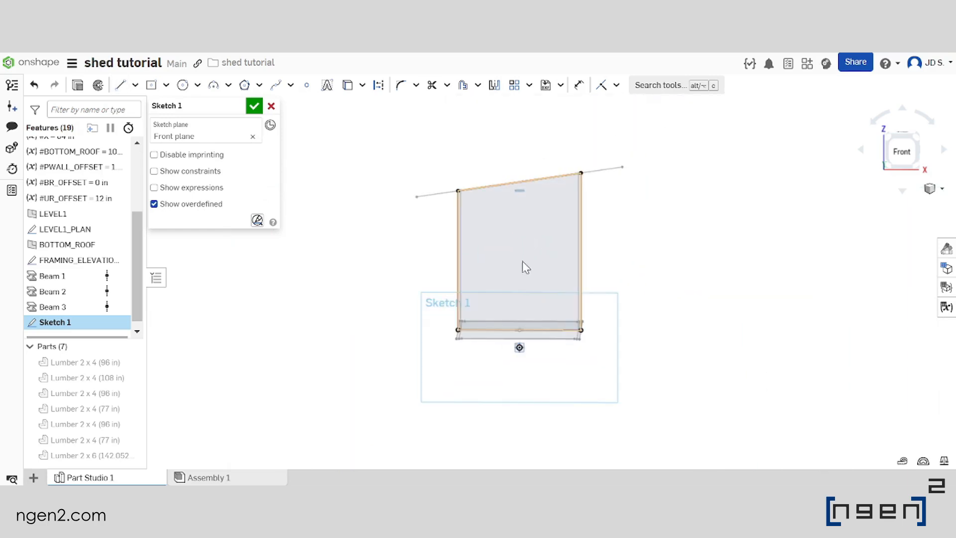
Offset all four lines of the closed wall profile outward by 50 in
scroll(498, 336, "up", 3)
middle_click_drag(495, 329, 414, 336)
left_click(440, 336)
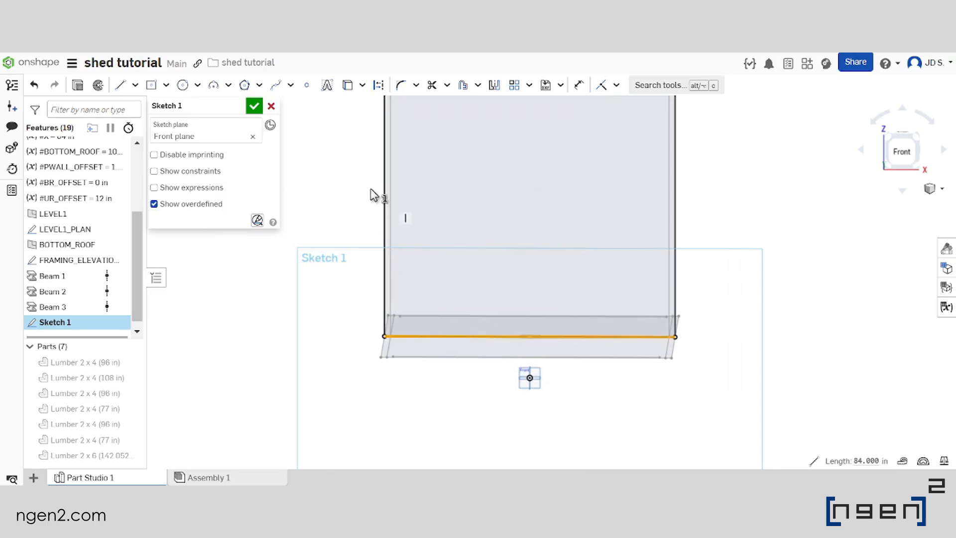
left_click(383, 206)
scroll(464, 344, "down", 3)
scroll(451, 194, "up", 5)
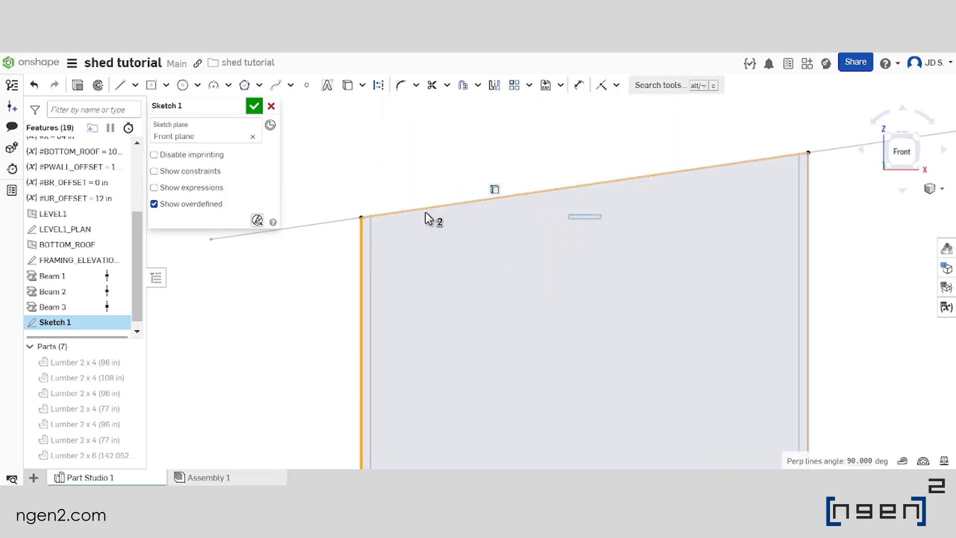
left_click(425, 207)
scroll(396, 222, "down", 3)
scroll(598, 291, "up", 3)
left_click(582, 306)
scroll(642, 146, "down", 4)
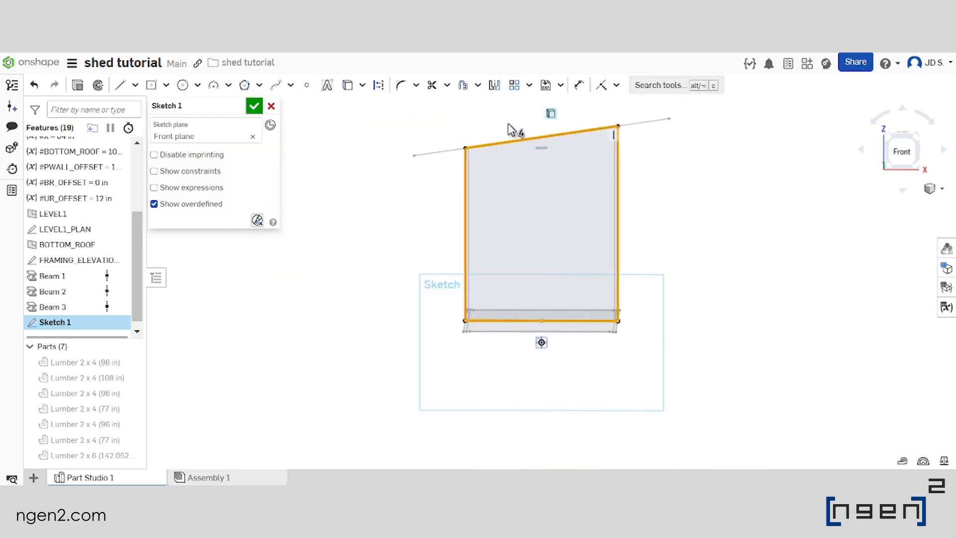
left_click(527, 88)
left_click(525, 91)
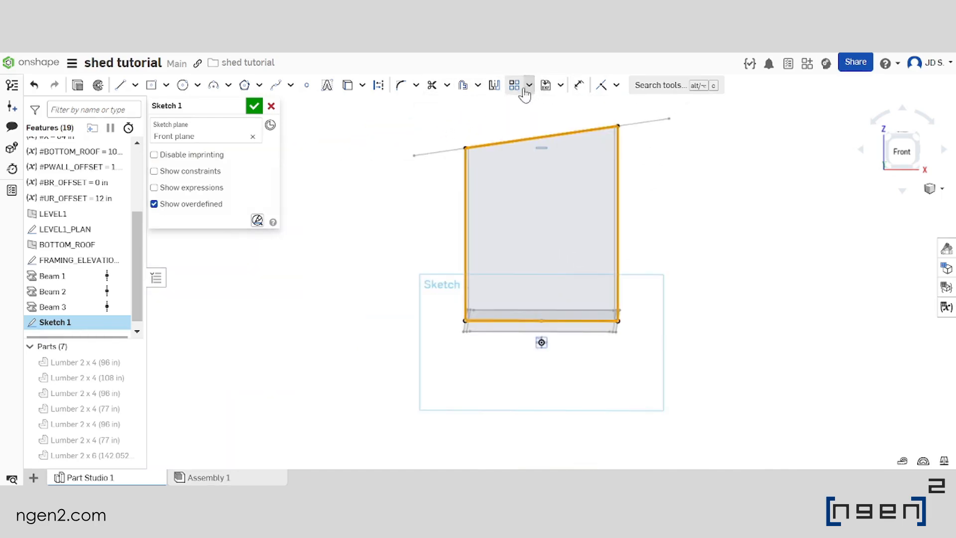
left_click(463, 86)
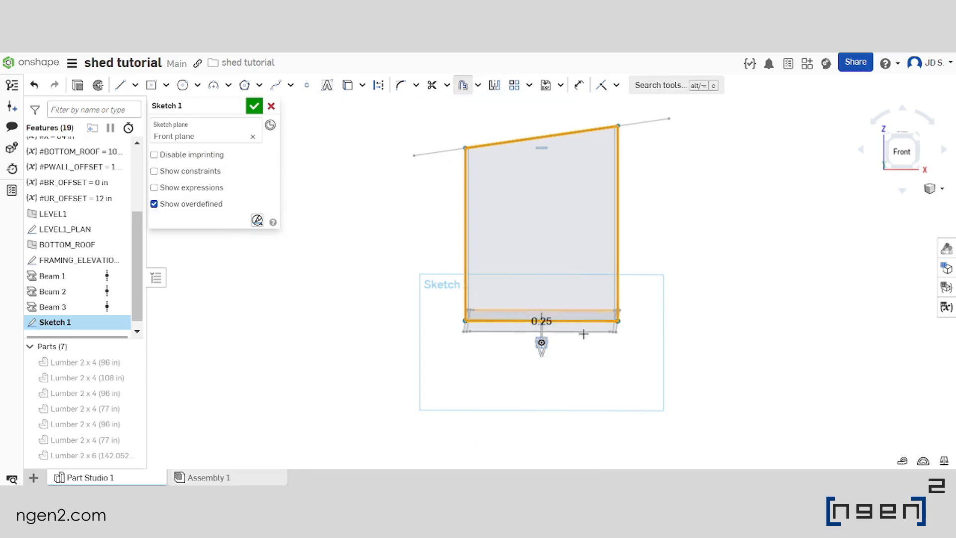
scroll(532, 339, "up", 8)
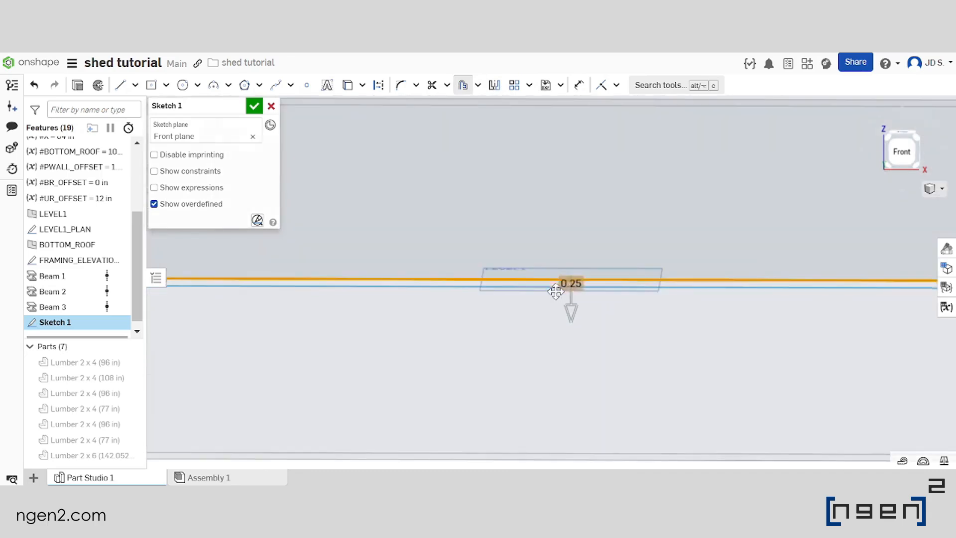
double_click(575, 284)
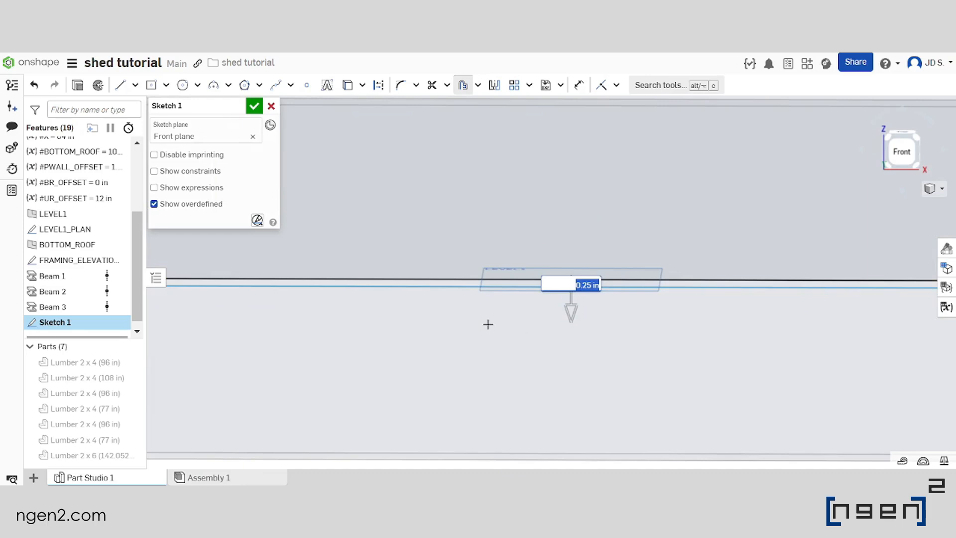
type("50")
key("Return")
scroll(536, 312, "down", 5)
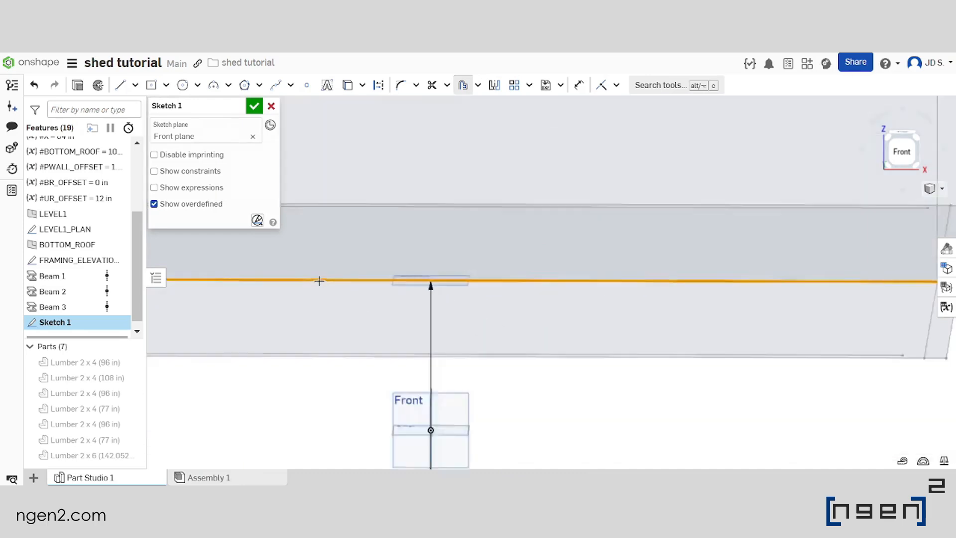
scroll(535, 311, "down", 5)
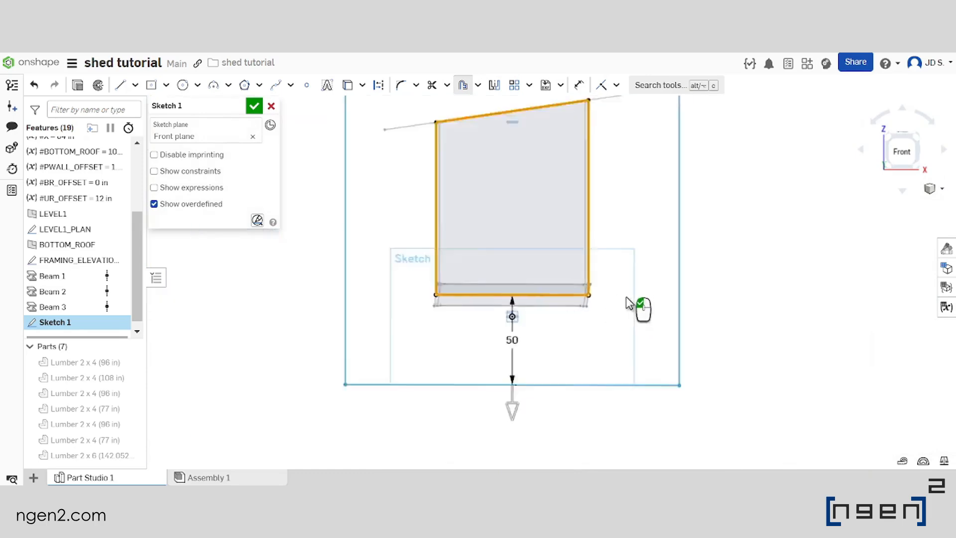
left_click(714, 231)
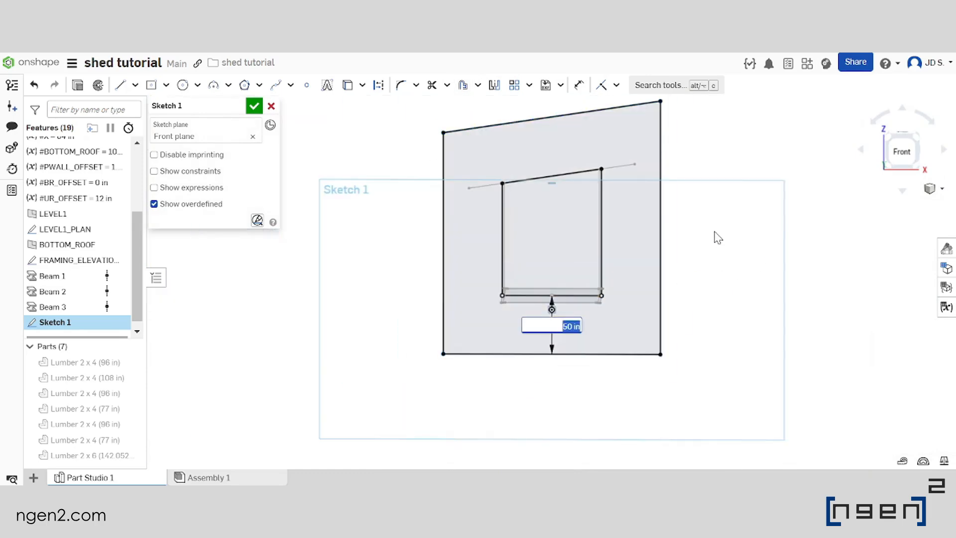
Accept the sketch and show all parts again
scroll(632, 170, "up", 2)
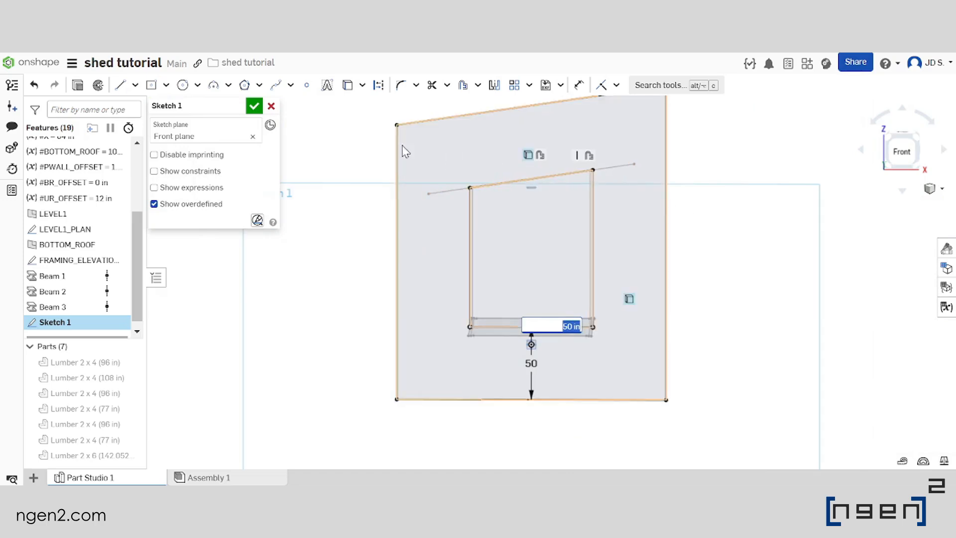
left_click(254, 107)
scroll(491, 252, "down", 3)
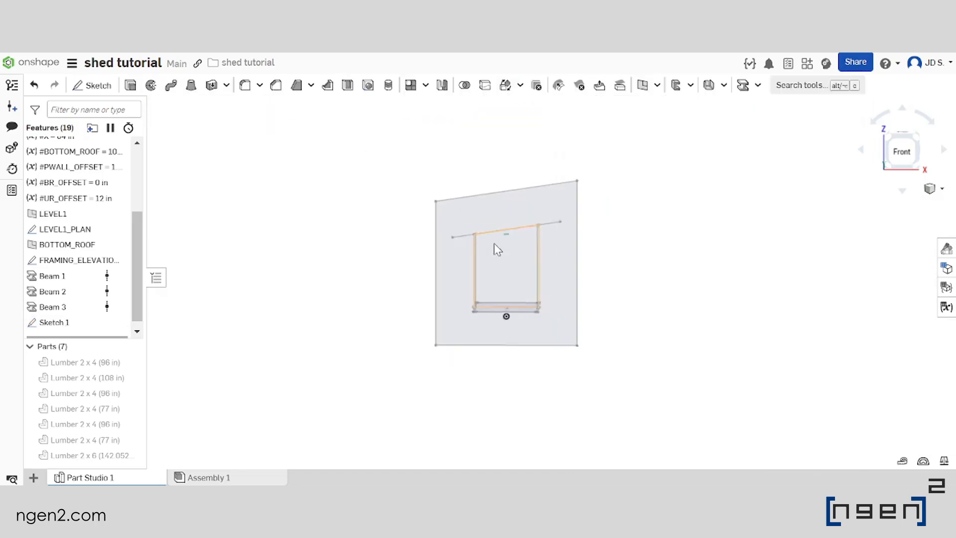
scroll(491, 253, "up", 3)
right_click_drag(497, 260, 511, 264)
scroll(513, 269, "down", 3)
scroll(513, 269, "up", 3)
right_click_drag(611, 271, 609, 286)
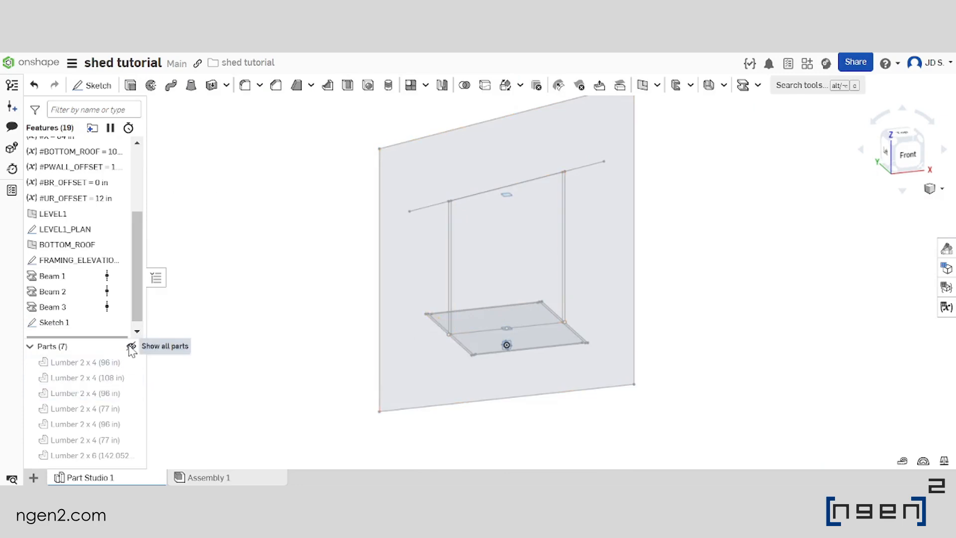
left_click(131, 349)
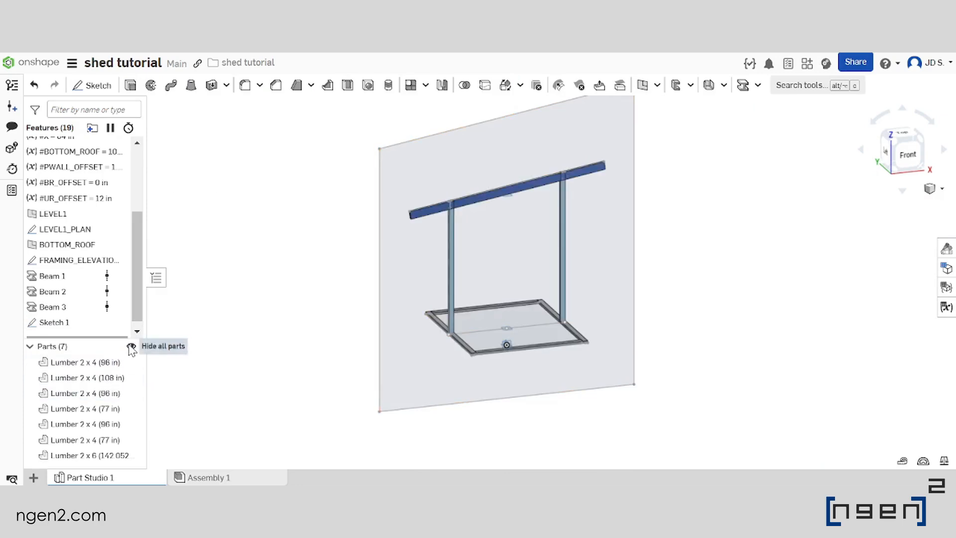
Examine the offset trimming profile in the front view, especially where its inner edge meets the rafter and the top of the shorter post
left_click(422, 270)
key("n")
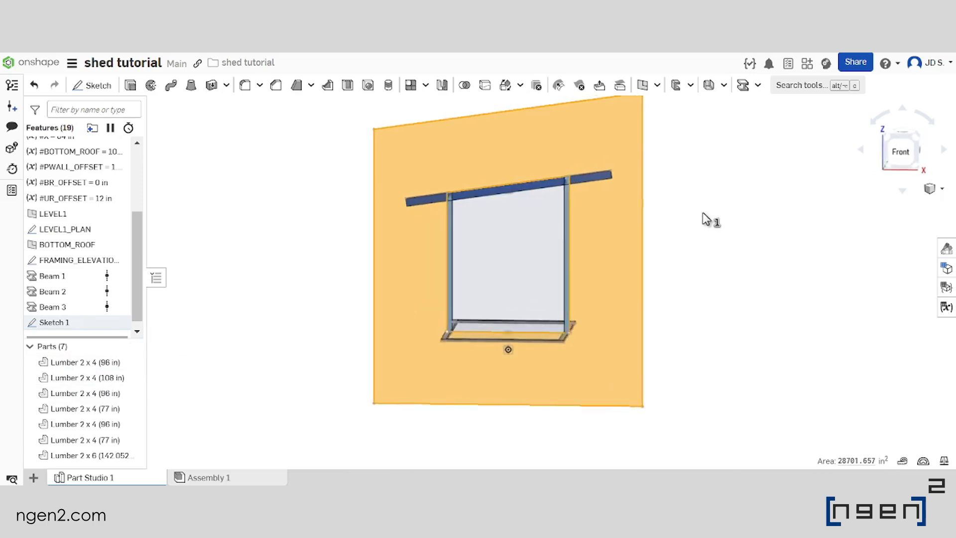
left_click(902, 151)
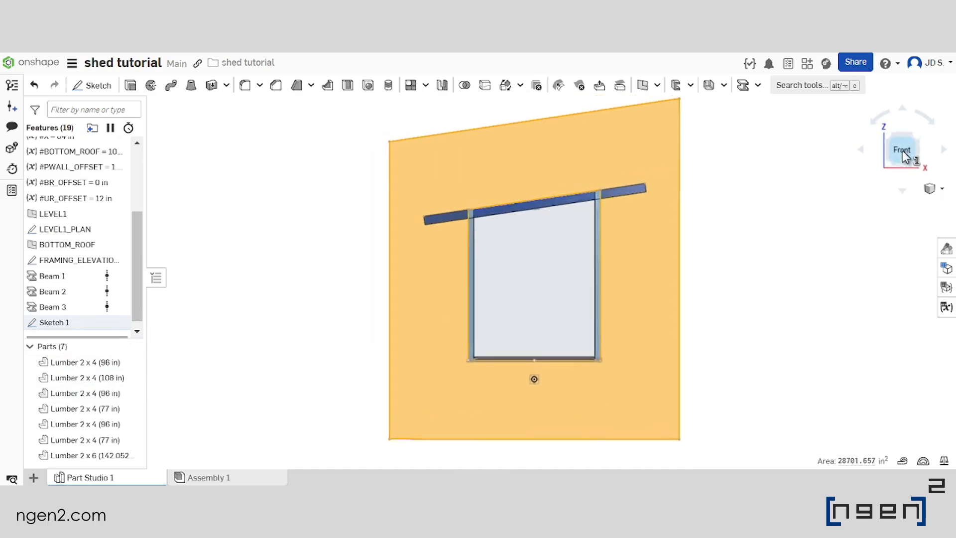
scroll(444, 245, "up", 3)
scroll(356, 239, "down", 2)
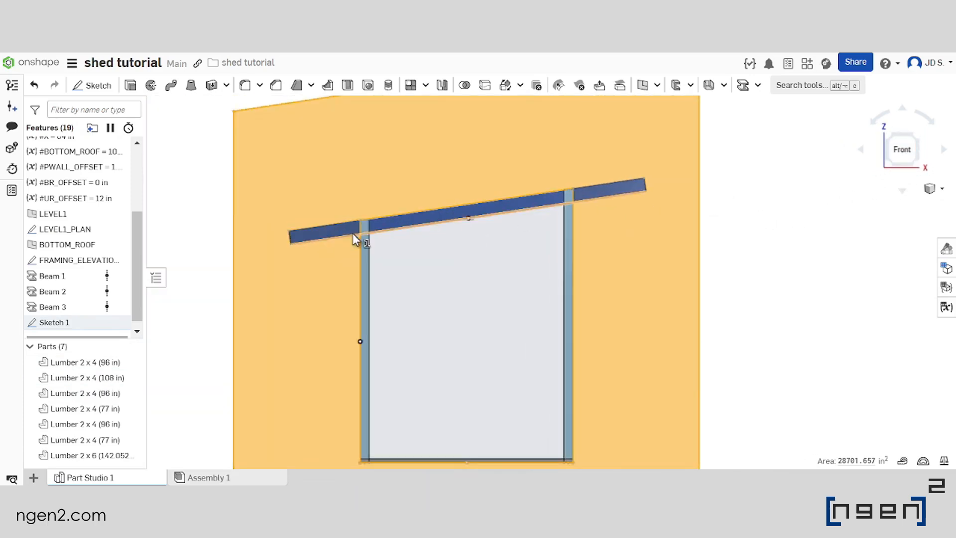
scroll(363, 221, "up", 4)
scroll(431, 170, "down", 2)
scroll(457, 179, "up", 5)
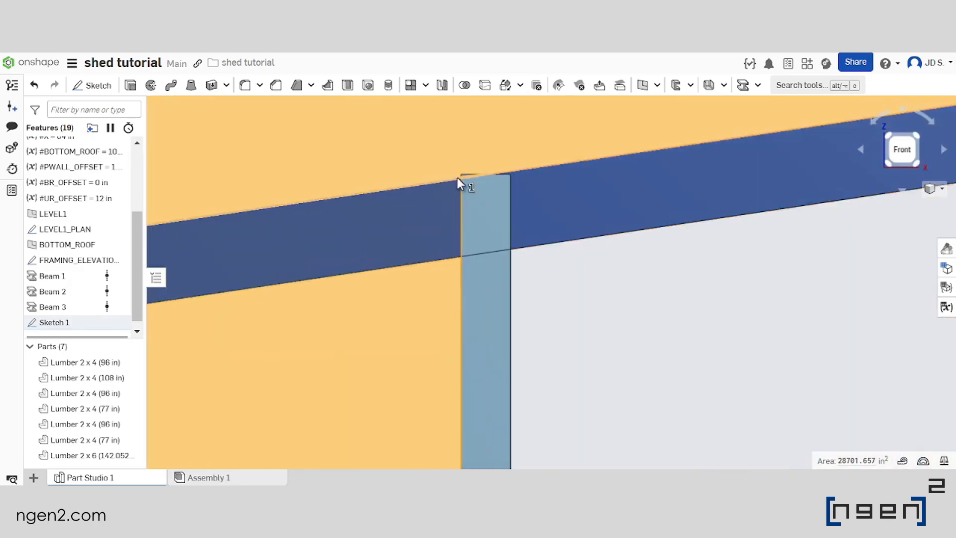
scroll(456, 187, "down", 4)
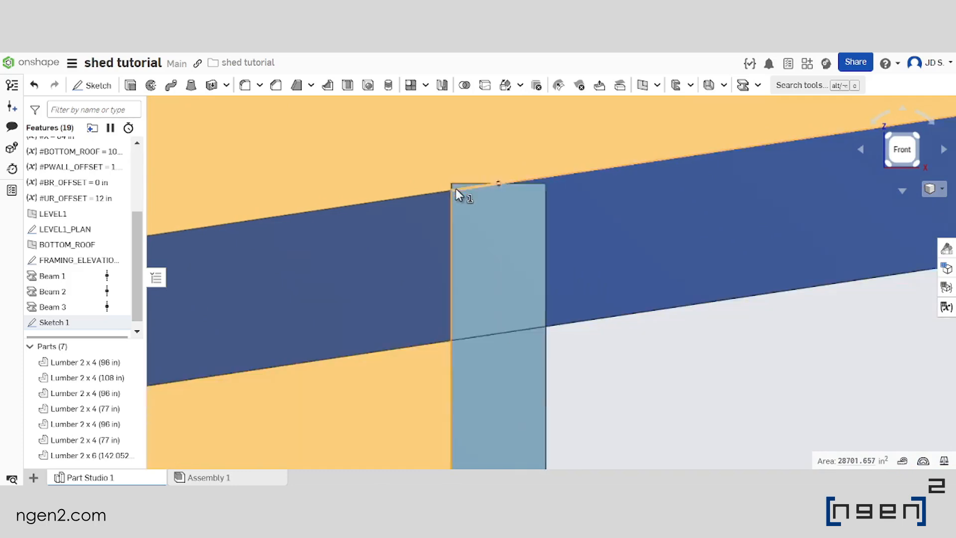
scroll(339, 225, "down", 3)
scroll(339, 225, "up", 3)
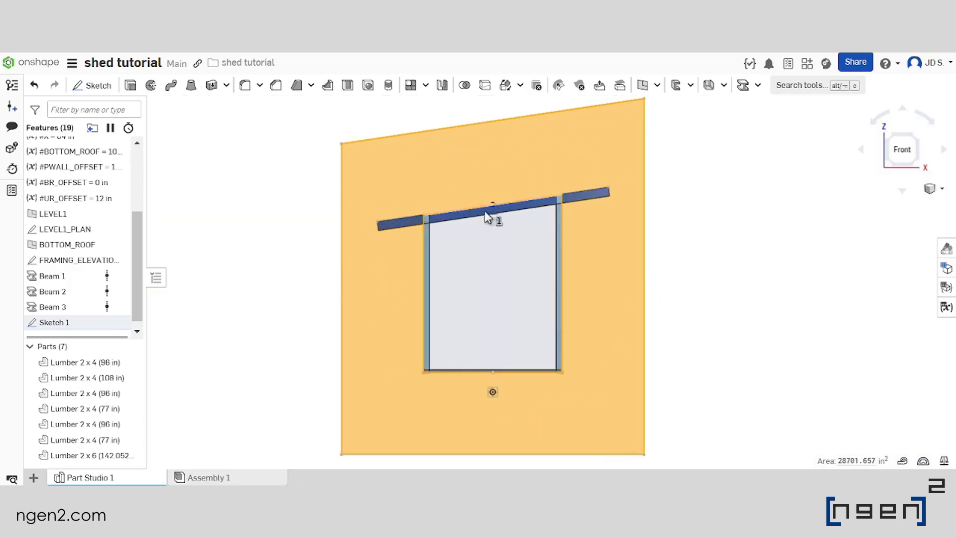
scroll(252, 246, "down", 3)
right_click_drag(289, 238, 311, 269)
scroll(505, 274, "down", 2)
scroll(380, 260, "up", 5)
left_click(263, 231)
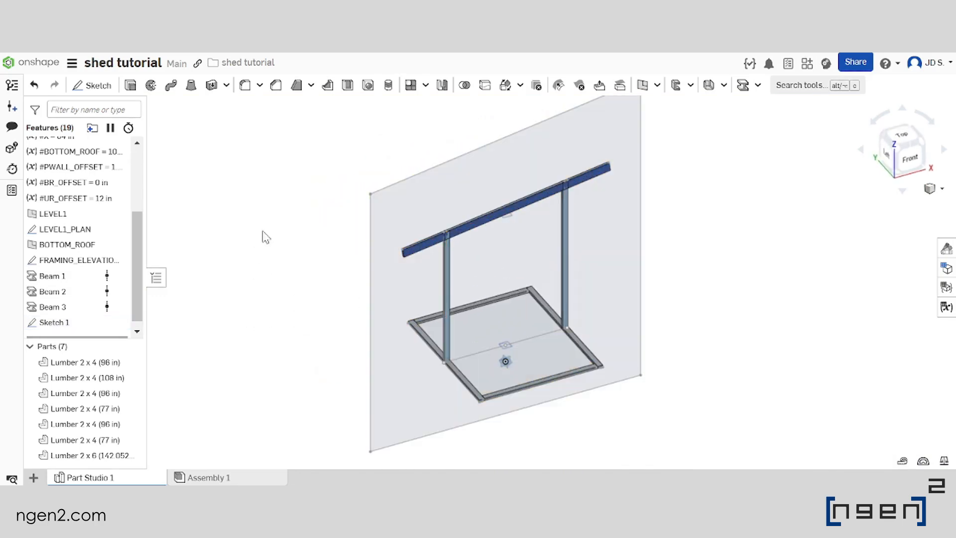
Start a Remove extrude of the region between the inner and outer wall profiles, merging with all parts
left_click(131, 85)
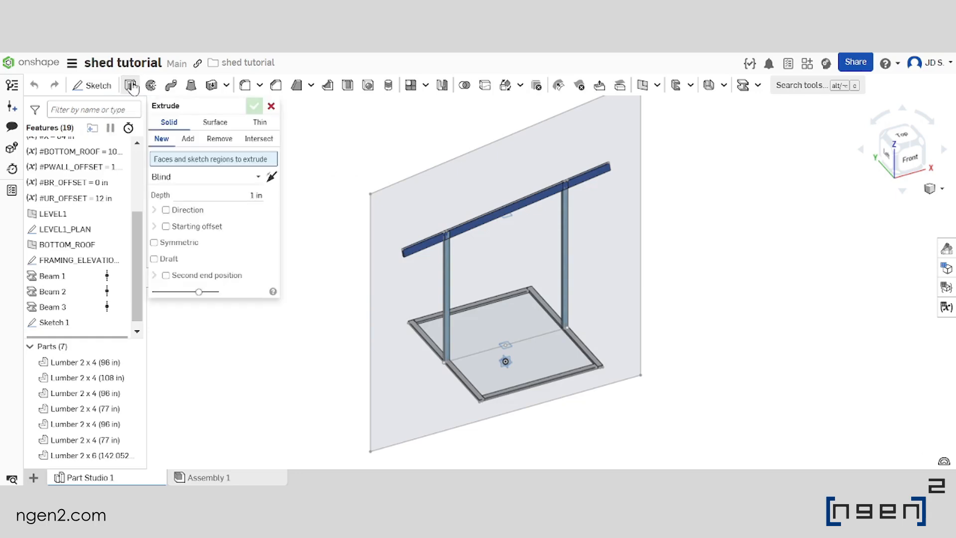
left_click(220, 139)
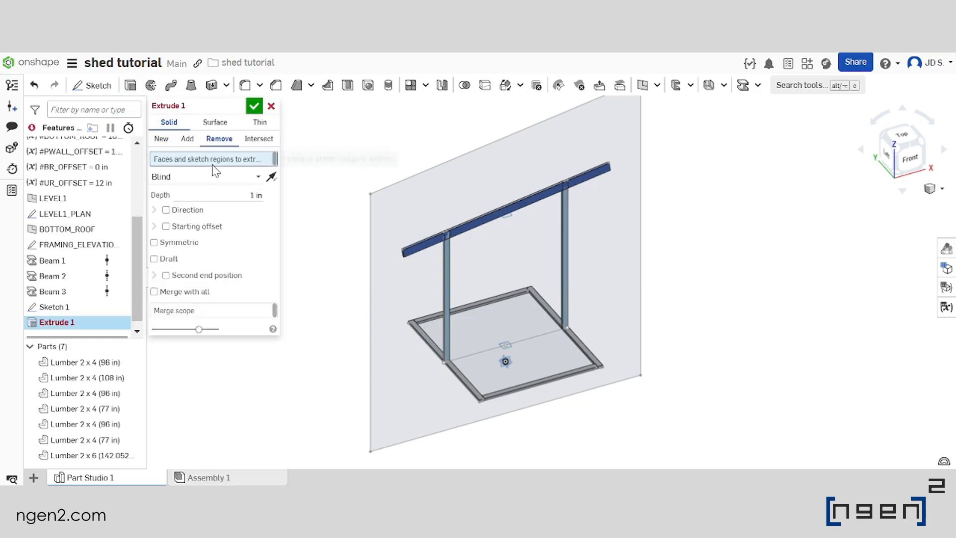
left_click(399, 222)
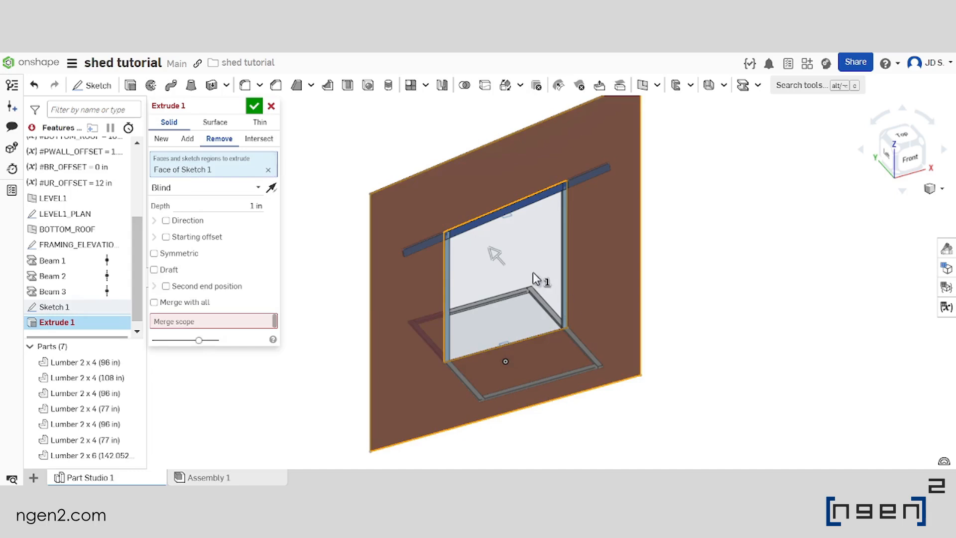
left_click(154, 302)
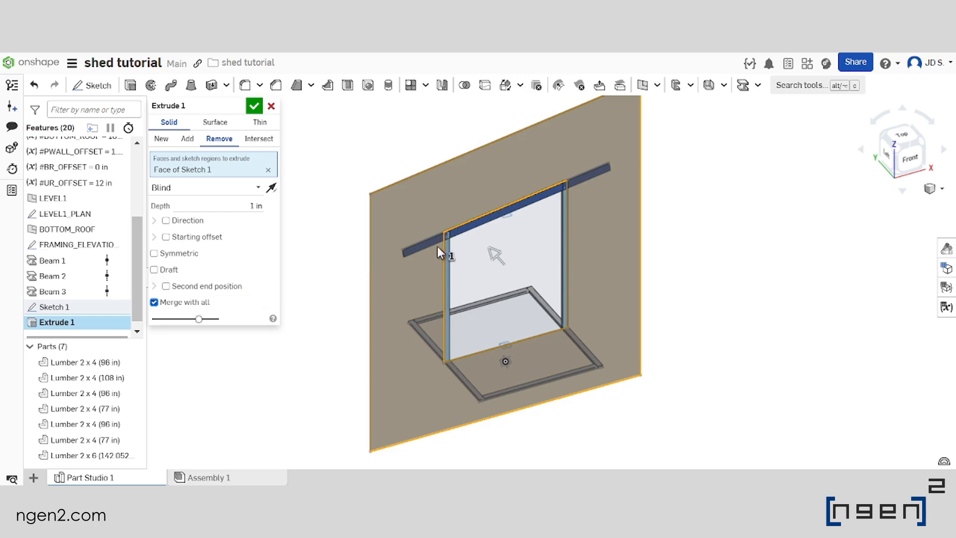
Make the removal symmetric about the sketch plane with a Through all end condition
scroll(430, 267, "up", 1)
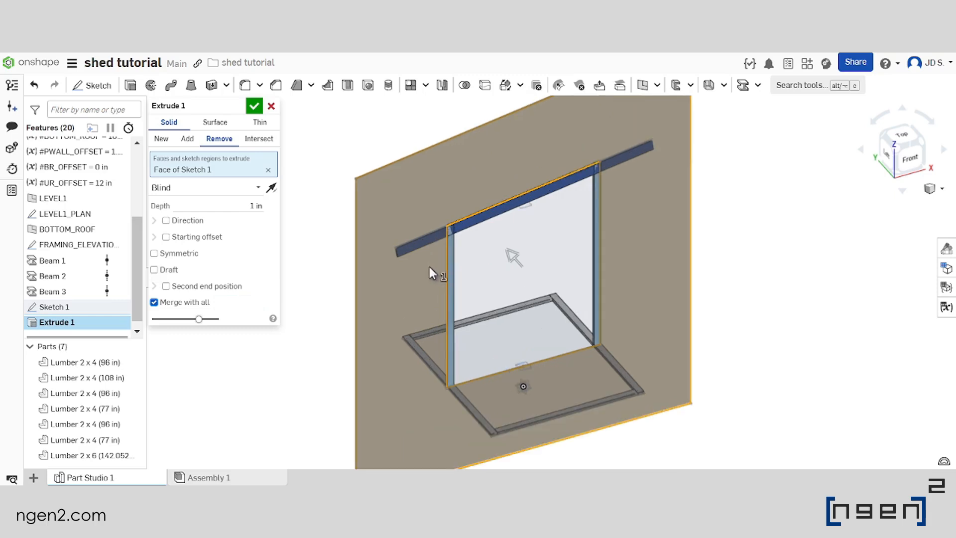
scroll(436, 217, "down", 2)
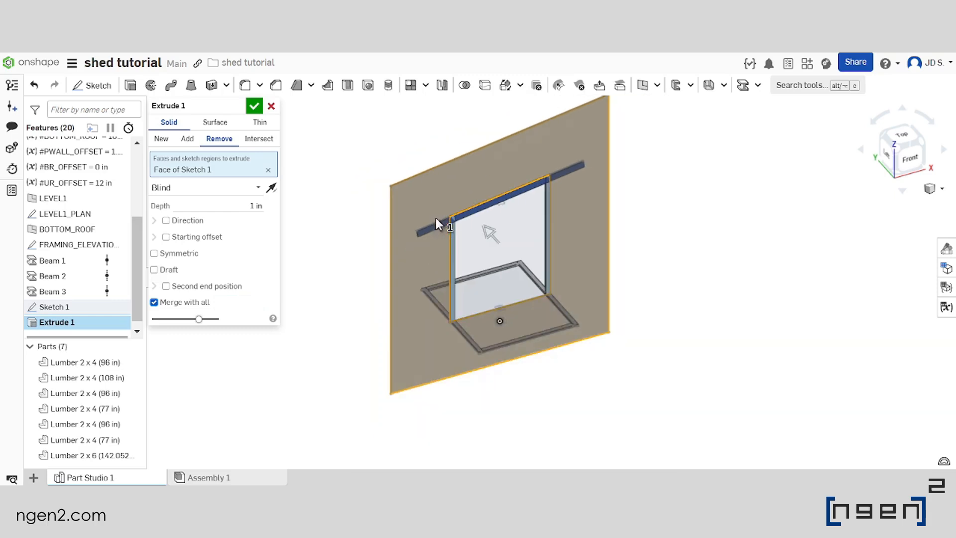
left_click(180, 262)
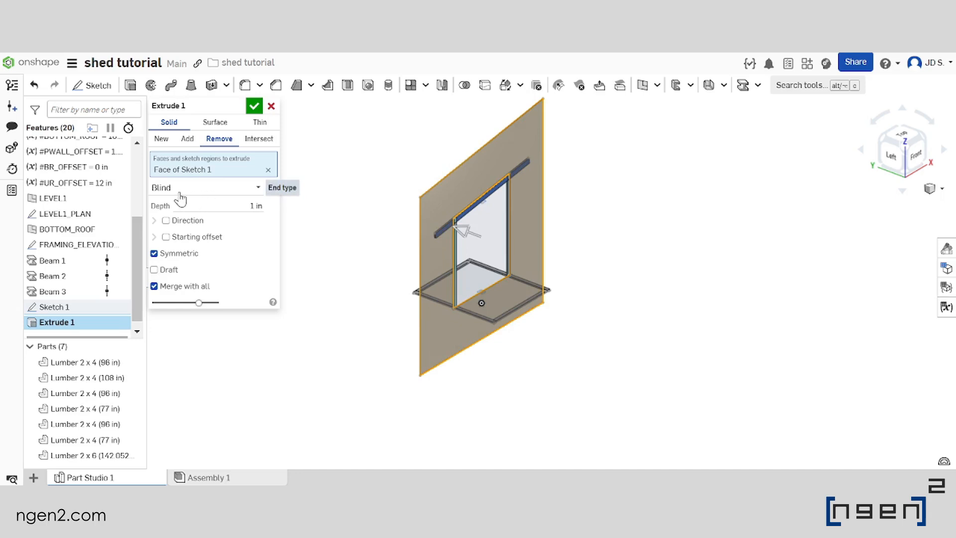
left_click(196, 190)
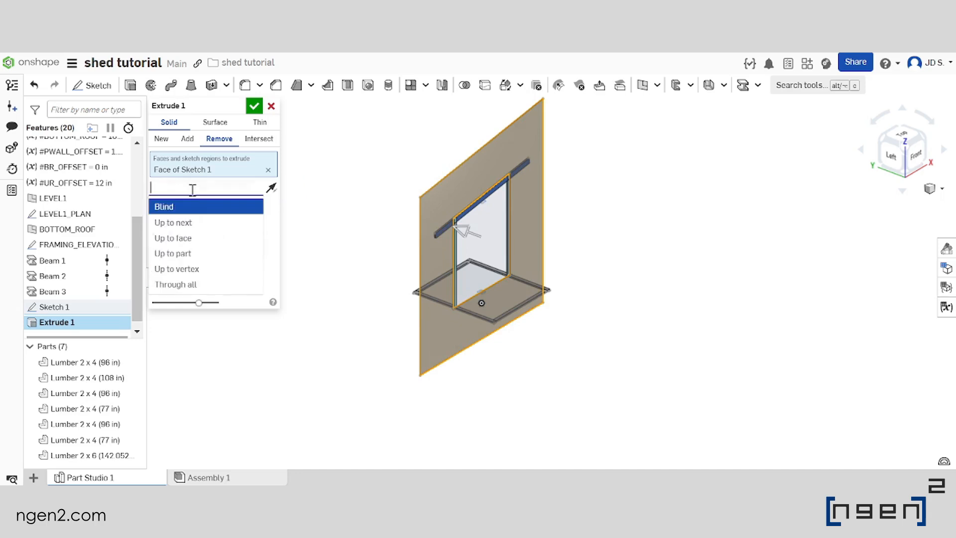
left_click(207, 287)
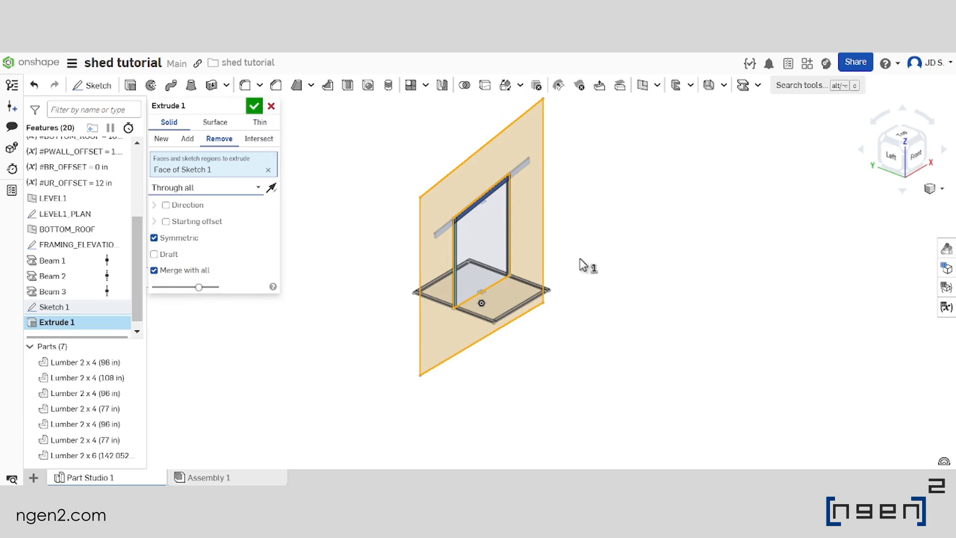
Check the cut preview around the post feet and base plates, and accept the extrude
scroll(433, 348, "up", 5)
scroll(466, 349, "down", 2)
right_click_drag(466, 349, 482, 336)
scroll(482, 336, "up", 6)
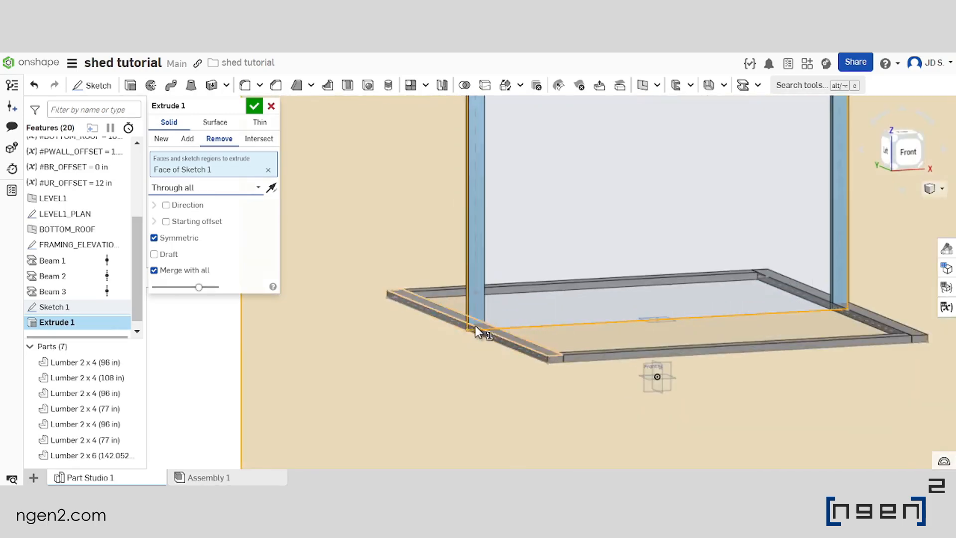
right_click_drag(404, 298, 345, 306)
scroll(345, 306, "down", 5)
scroll(655, 328, "up", 3)
right_click_drag(498, 321, 524, 313)
scroll(578, 284, "down", 5)
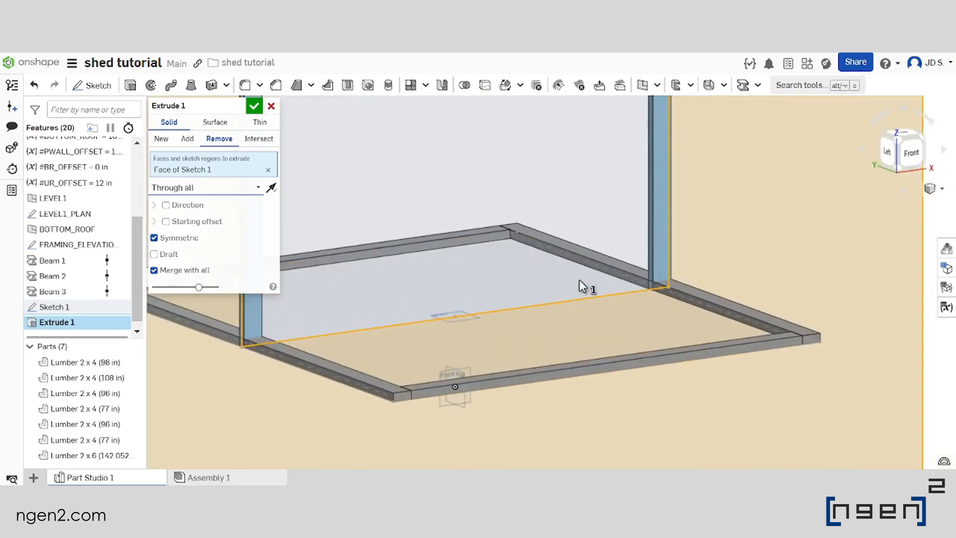
right_click_drag(576, 290, 609, 151)
scroll(567, 166, "up", 2)
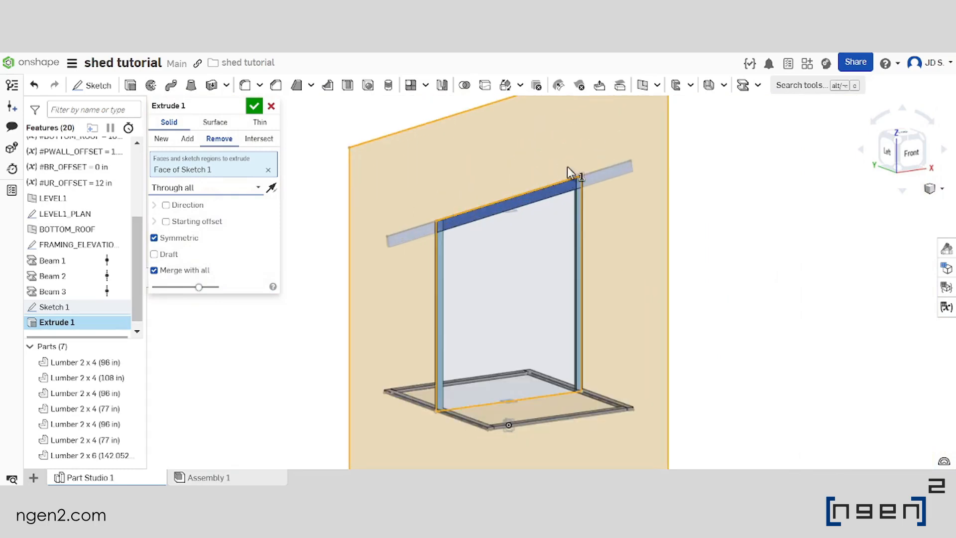
left_click(255, 106)
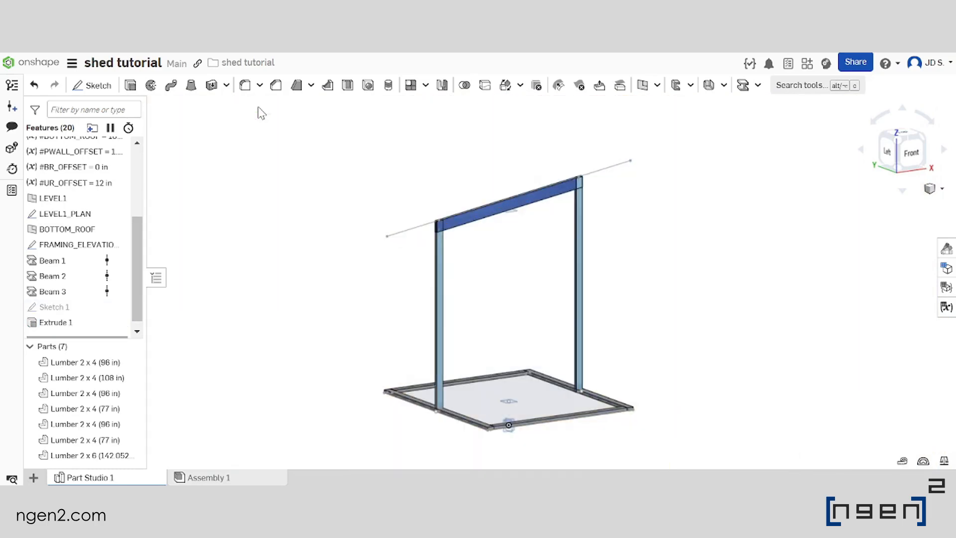
Examine the trimmed rafter ends and post tops along the roof line, and return the model to an isometric view
scroll(438, 239, "up", 5)
right_click_drag(438, 240, 438, 209)
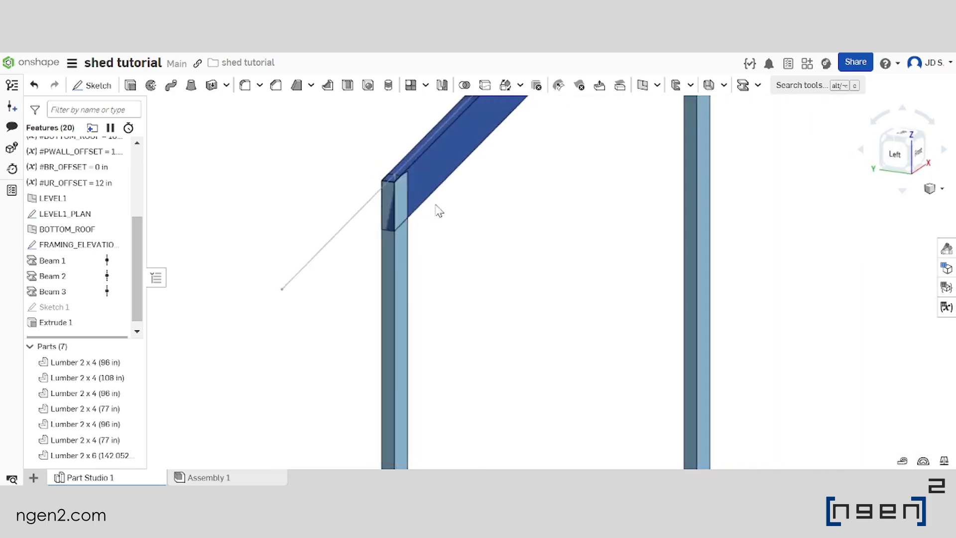
scroll(391, 180, "up", 5)
right_click_drag(391, 180, 337, 175)
left_click(281, 198)
scroll(469, 196, "down", 8)
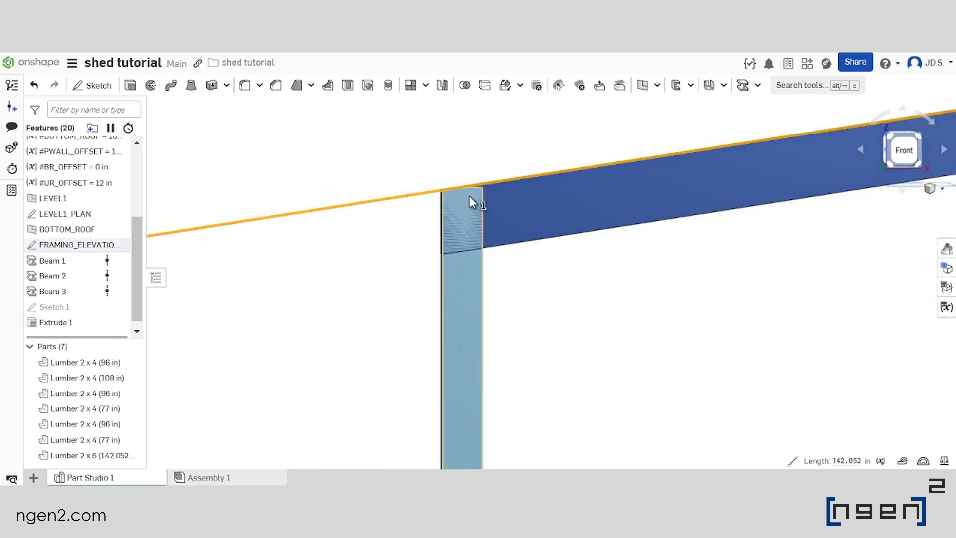
scroll(707, 162, "up", 5)
right_click_drag(754, 124, 639, 248)
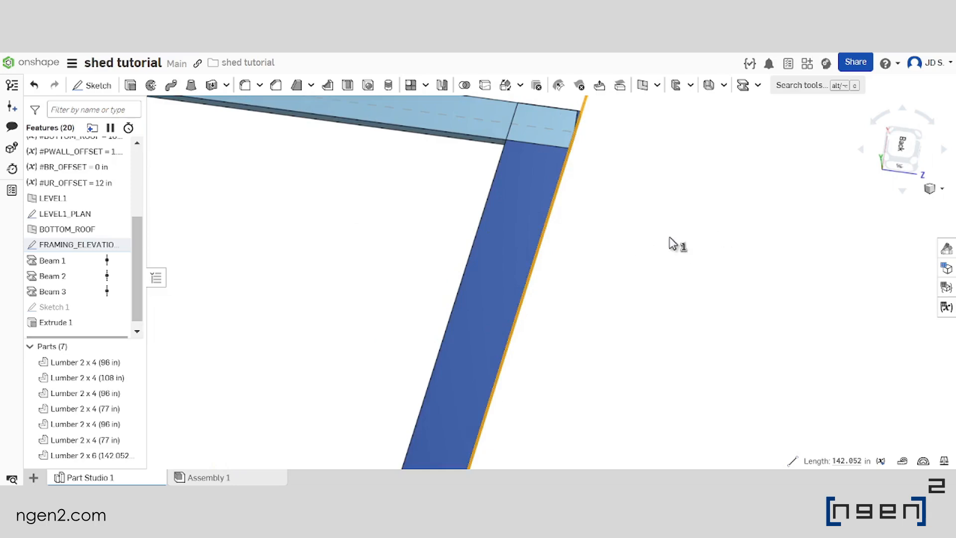
left_click(670, 238)
scroll(556, 247, "down", 9)
right_click_drag(512, 286, 470, 258)
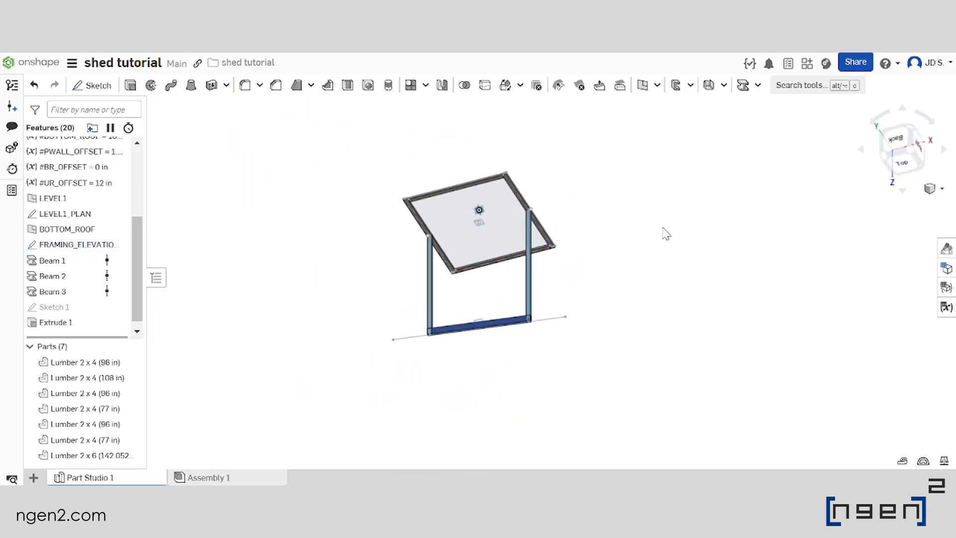
right_click(904, 167)
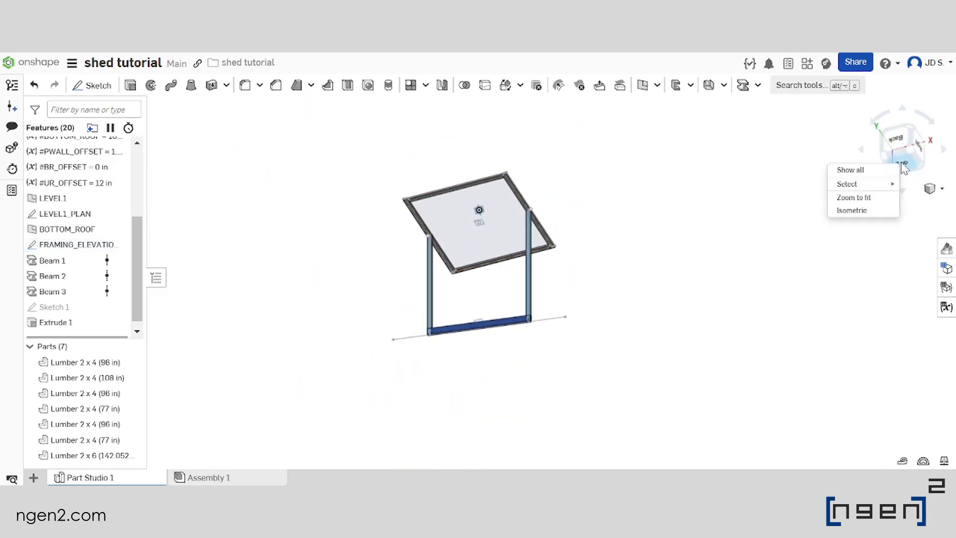
left_click(853, 211)
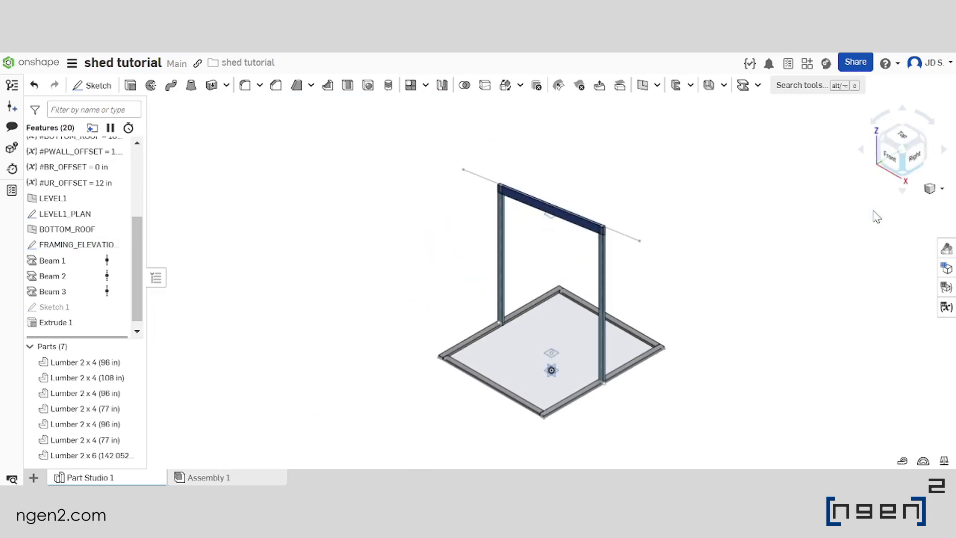
Set up a Boolean Subtract using the 2 x 6 rafter as the tool, with Keep tools enabled
right_click_drag(517, 283, 575, 273)
scroll(536, 271, "down", 4)
scroll(498, 244, "up", 6)
middle_click_drag(483, 233, 532, 215)
scroll(537, 226, "down", 2)
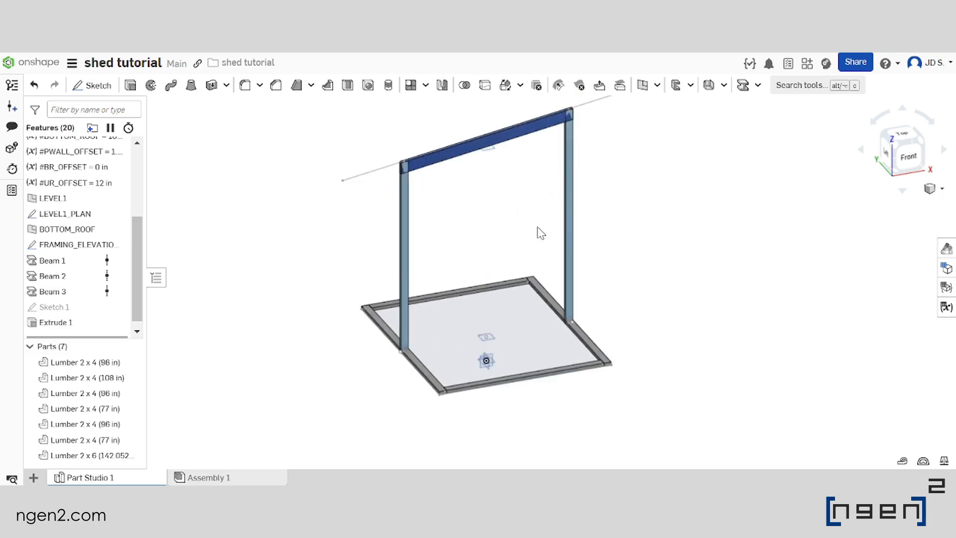
left_click(464, 88)
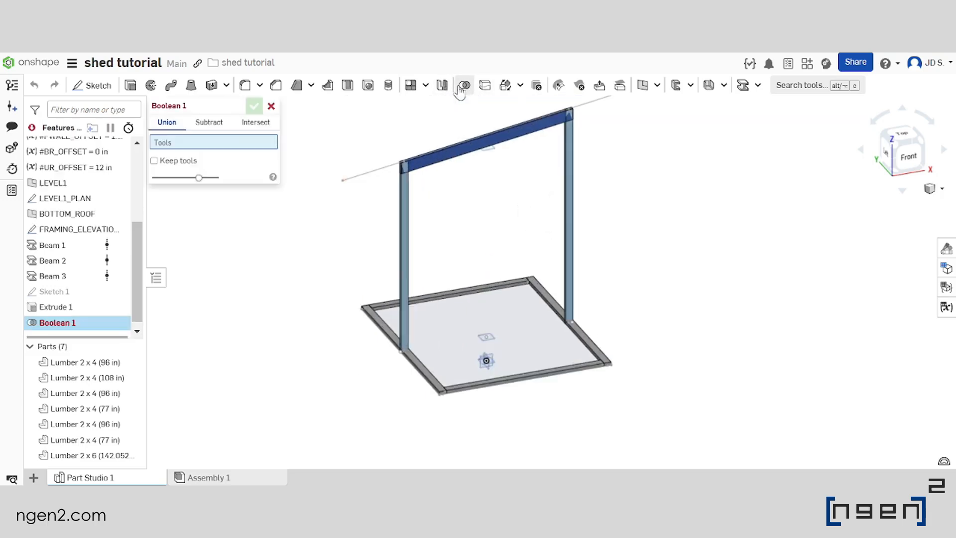
left_click(209, 124)
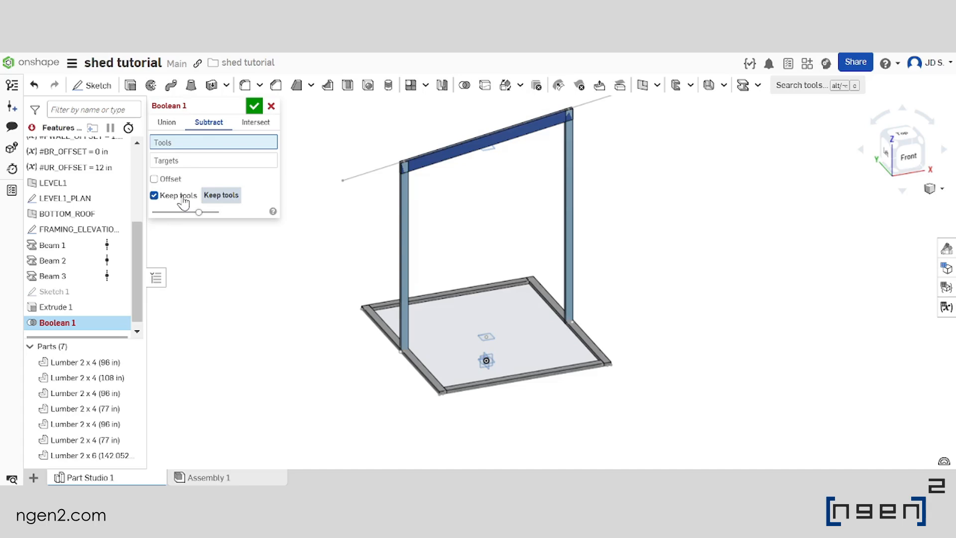
scroll(431, 167, "up", 8)
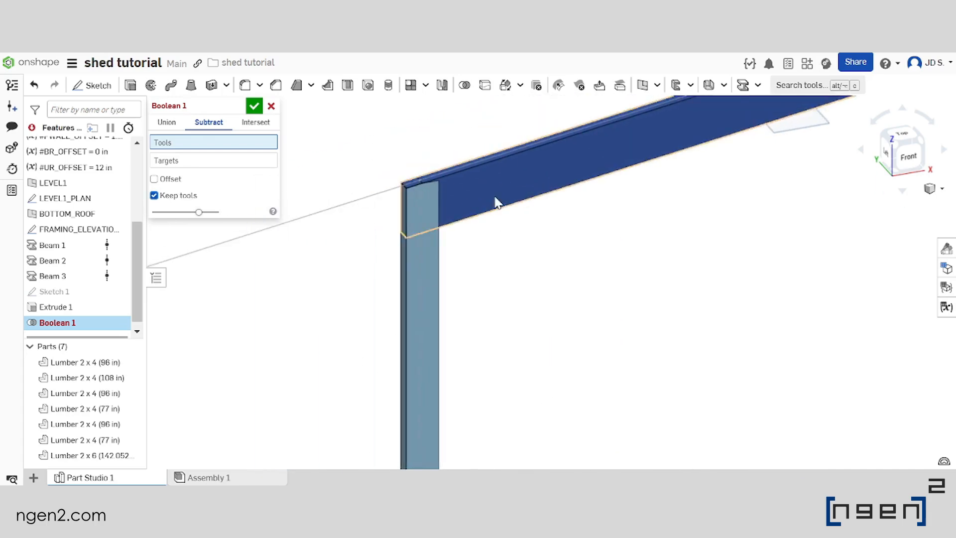
scroll(435, 211, "down", 8)
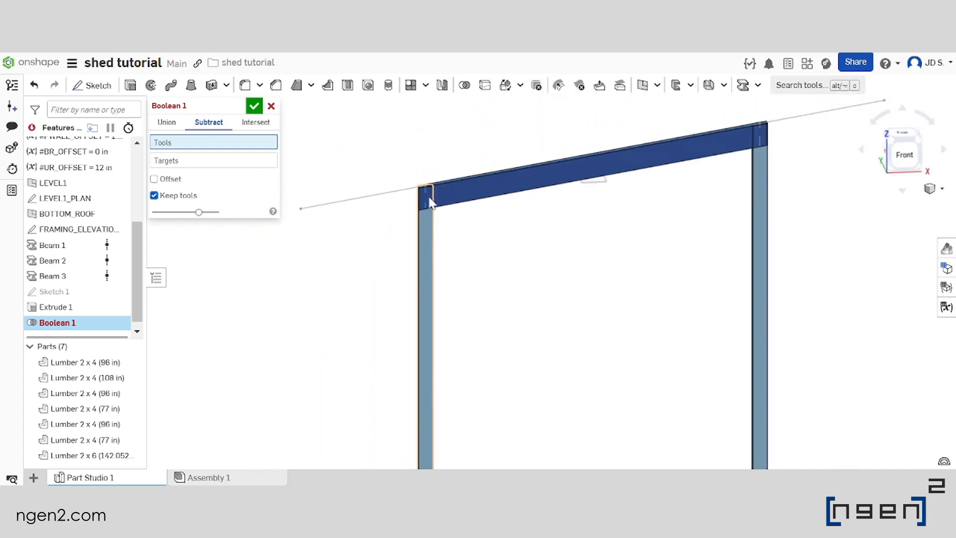
scroll(478, 218, "down", 3)
scroll(457, 192, "up", 4)
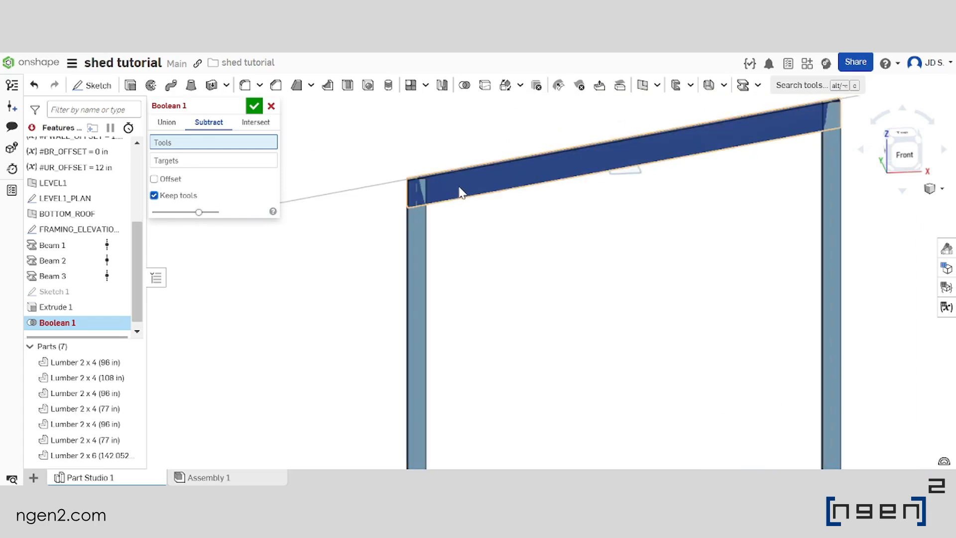
left_click(462, 193)
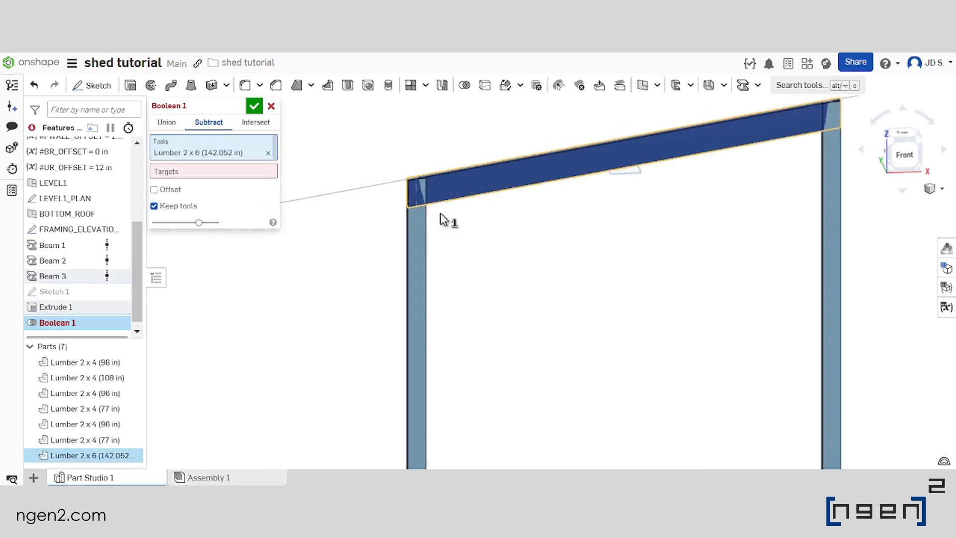
Add the two upright 2 x 4 posts as targets of the rafter subtraction and accept the Boolean
scroll(442, 217, "down", 5)
left_click(202, 175)
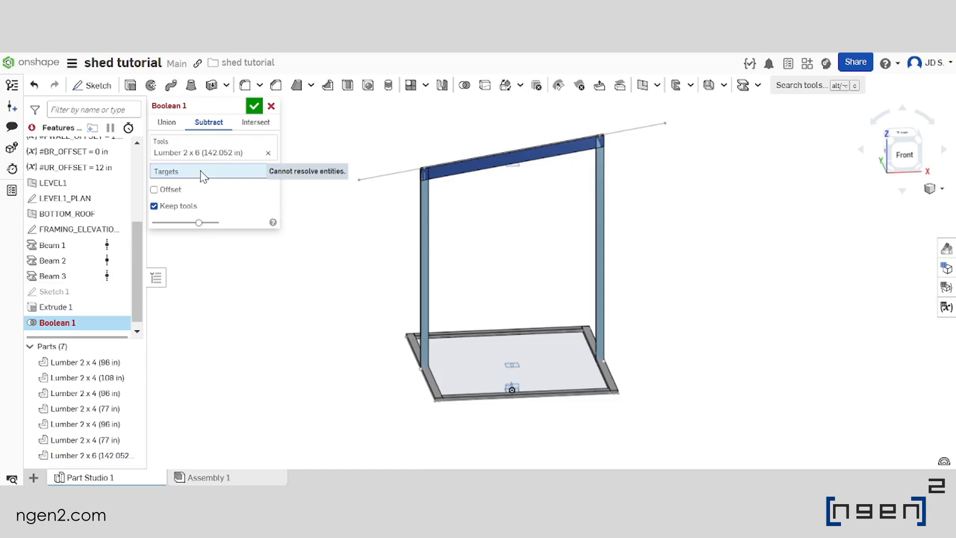
left_click(428, 215)
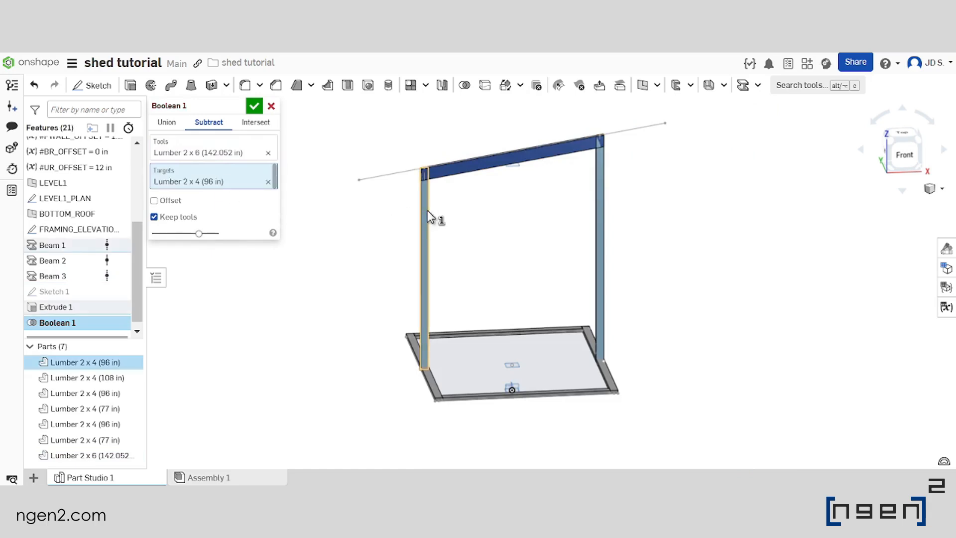
left_click(601, 197)
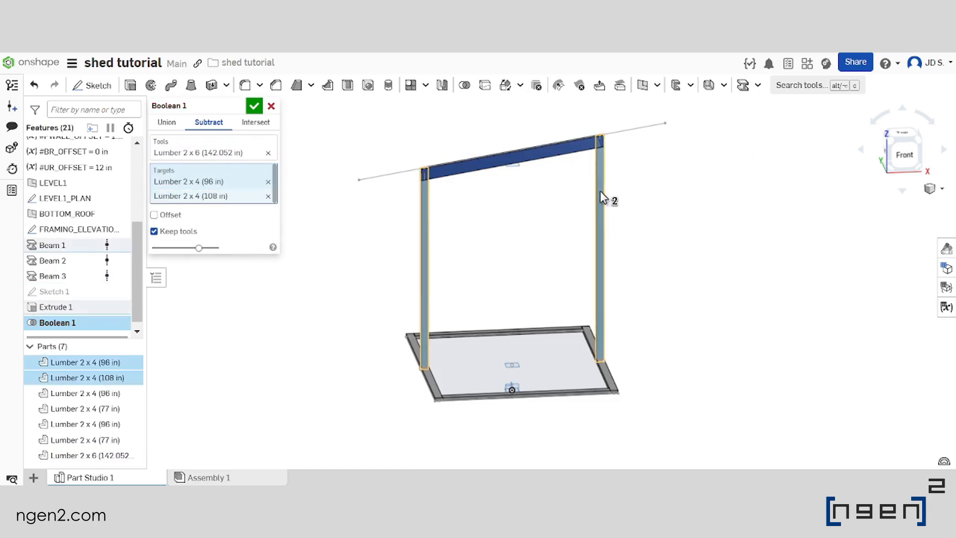
scroll(419, 165, "up", 8)
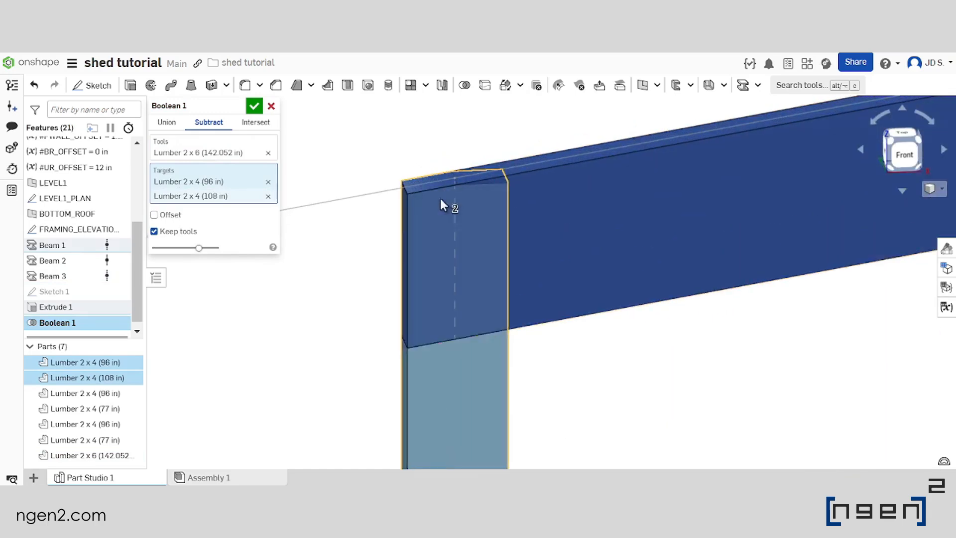
right_click_drag(441, 208, 586, 163)
left_click(253, 106)
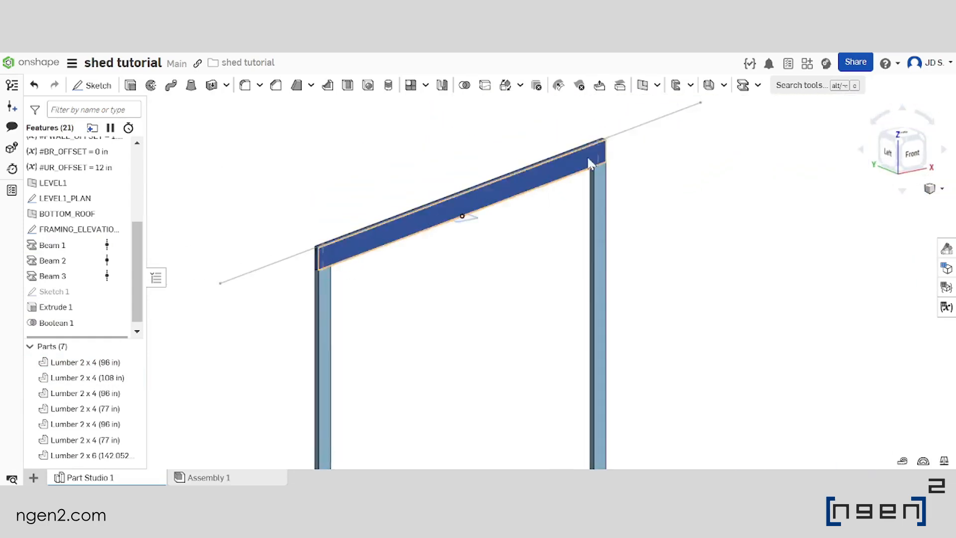
Examine the joints between the rafter and post tops, and the post feet where they meet the base plates
scroll(587, 164, "up", 5)
right_click_drag(615, 202, 628, 185)
scroll(613, 170, "down", 7)
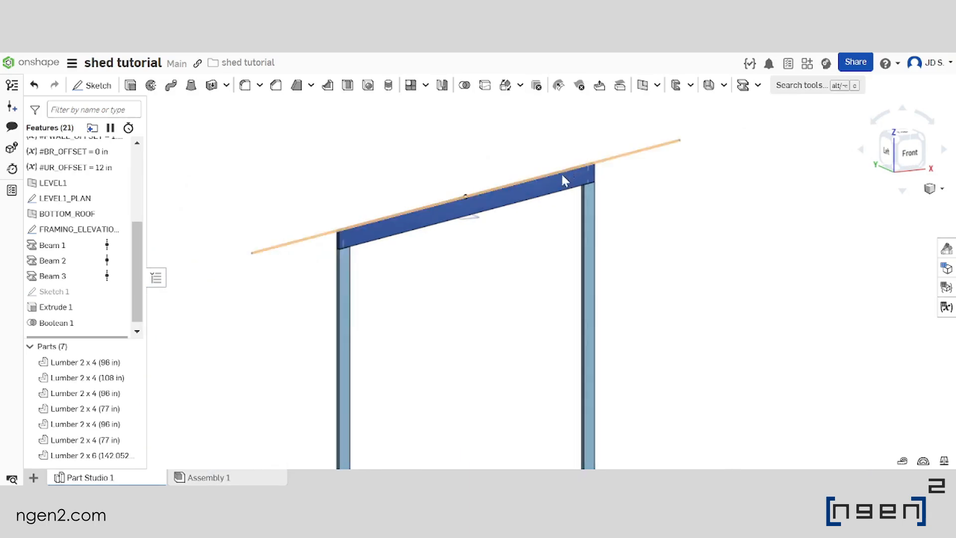
scroll(565, 169, "down", 3)
middle_click_drag(505, 303, 534, 246)
scroll(492, 371, "up", 4)
right_click_drag(459, 318, 481, 338)
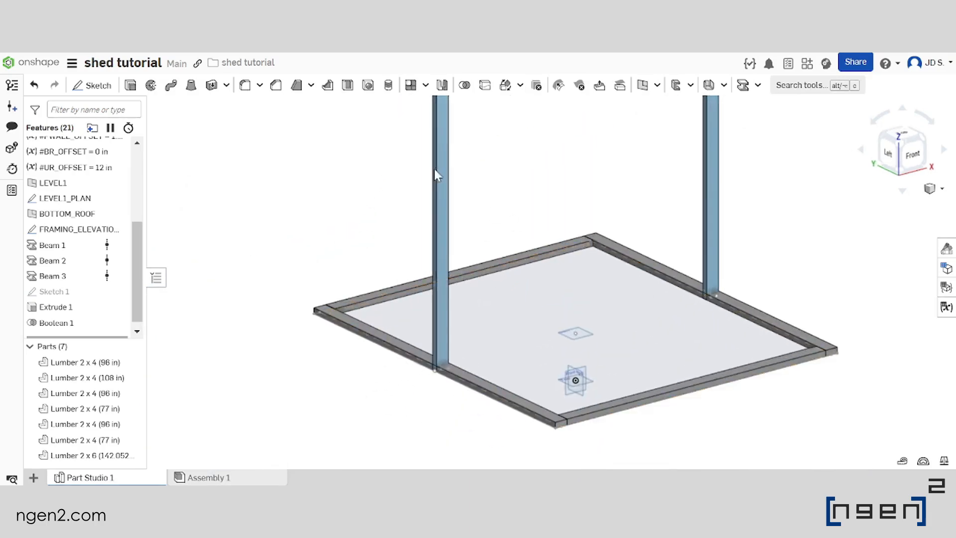
scroll(482, 187, "down", 2)
Set up a second Boolean Subtract using the two 96 in base plates under the posts as tools, with Keep tools enabled
left_click(466, 85)
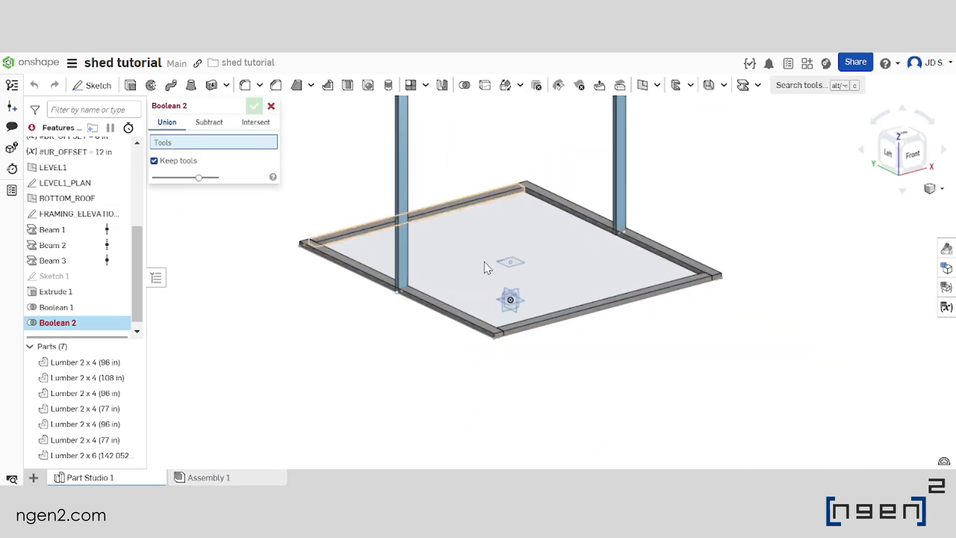
scroll(412, 296, "up", 6)
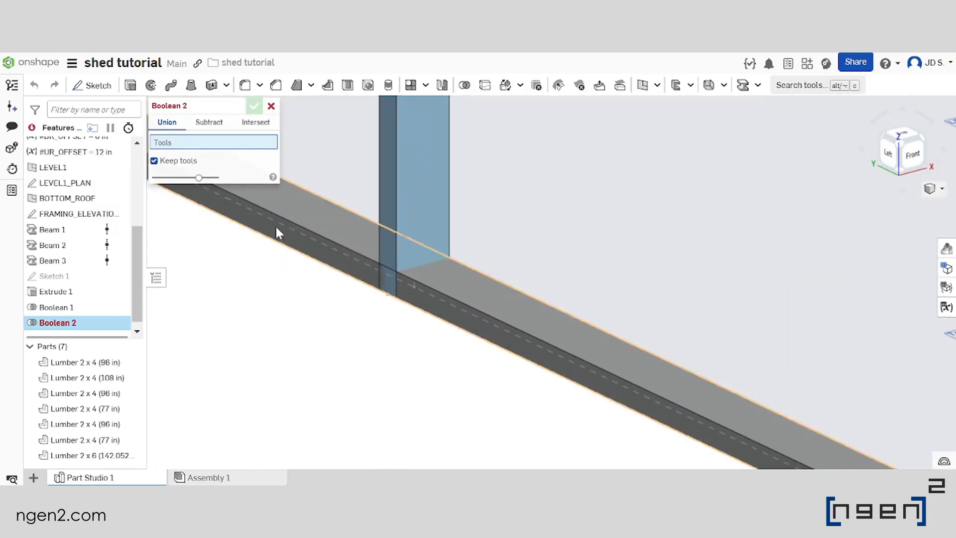
left_click(212, 124)
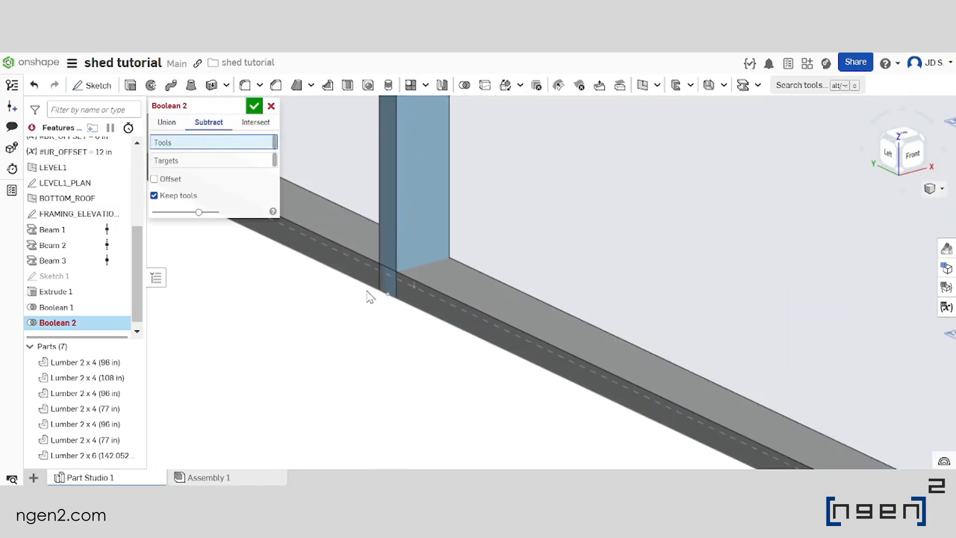
scroll(370, 297, "down", 2)
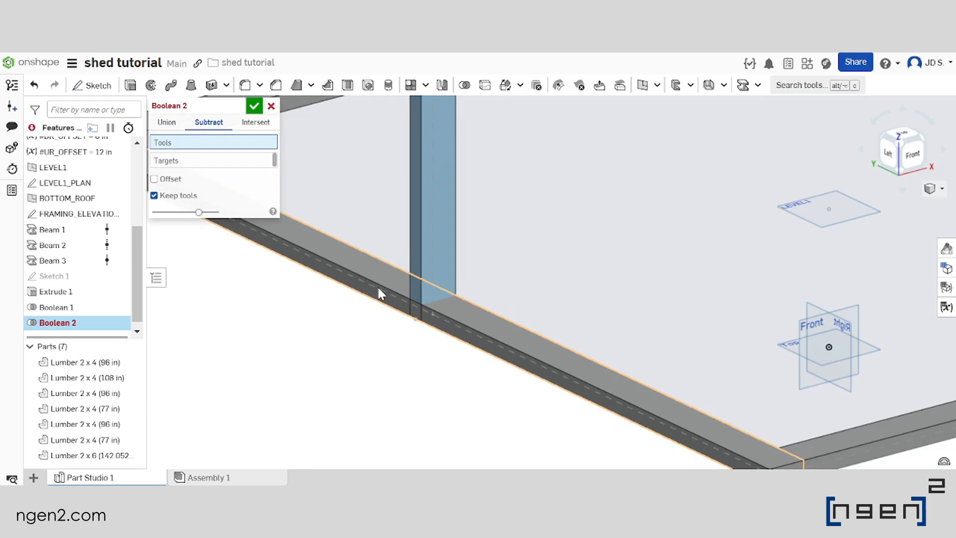
left_click(378, 294)
scroll(378, 294, "down", 5)
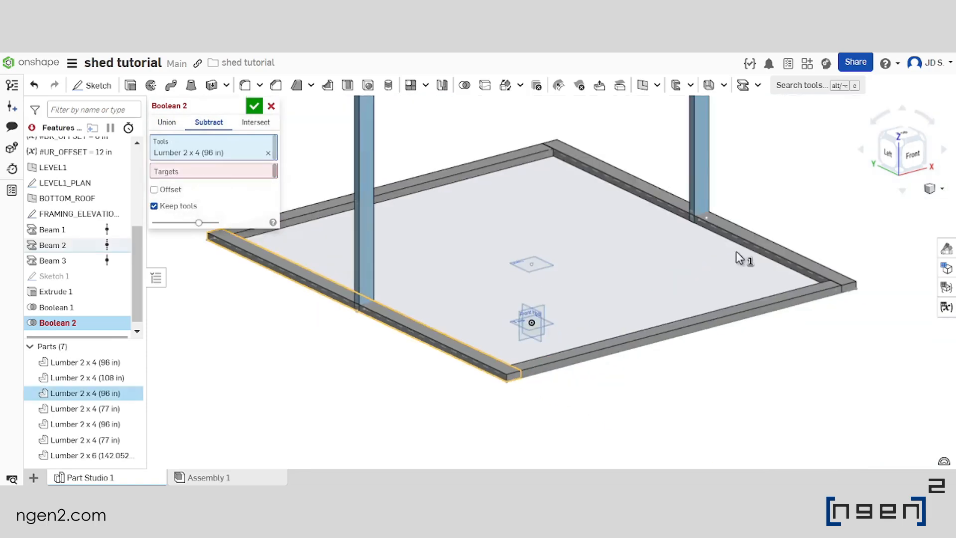
left_click(750, 236)
scroll(697, 338, "down", 2)
scroll(305, 256, "up", 1)
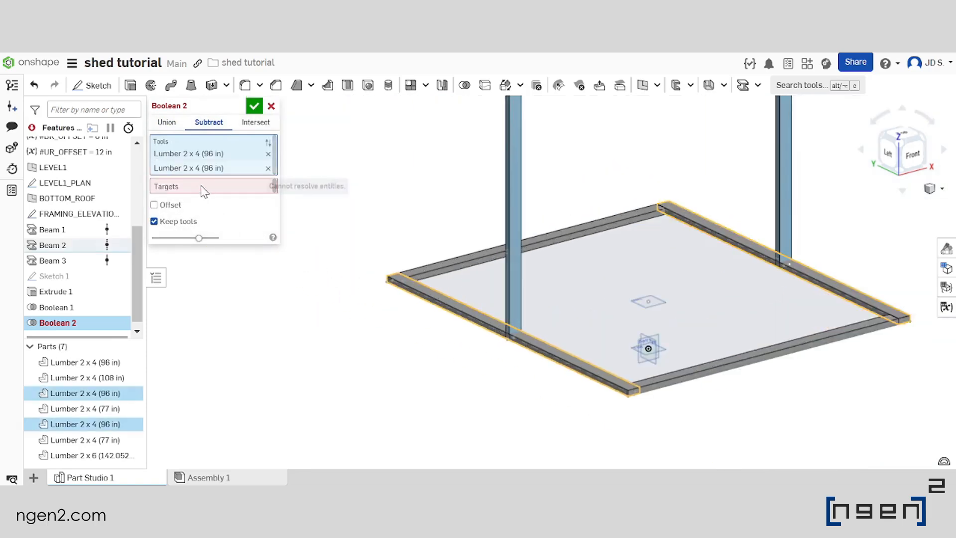
Set both upright 2 x 4 posts as the targets of the base plate subtraction and accept the Boolean
left_click(204, 189)
left_click(520, 211)
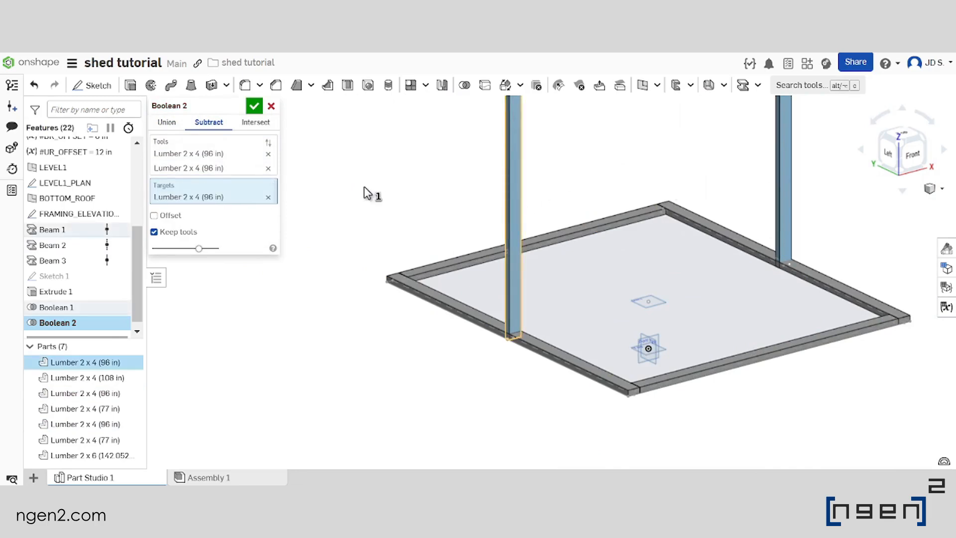
left_click(509, 195)
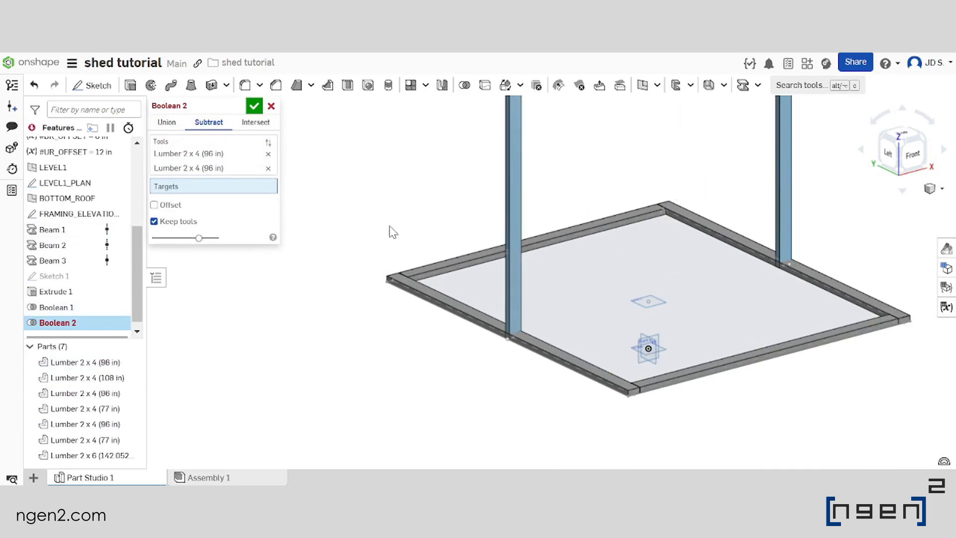
left_click(513, 202)
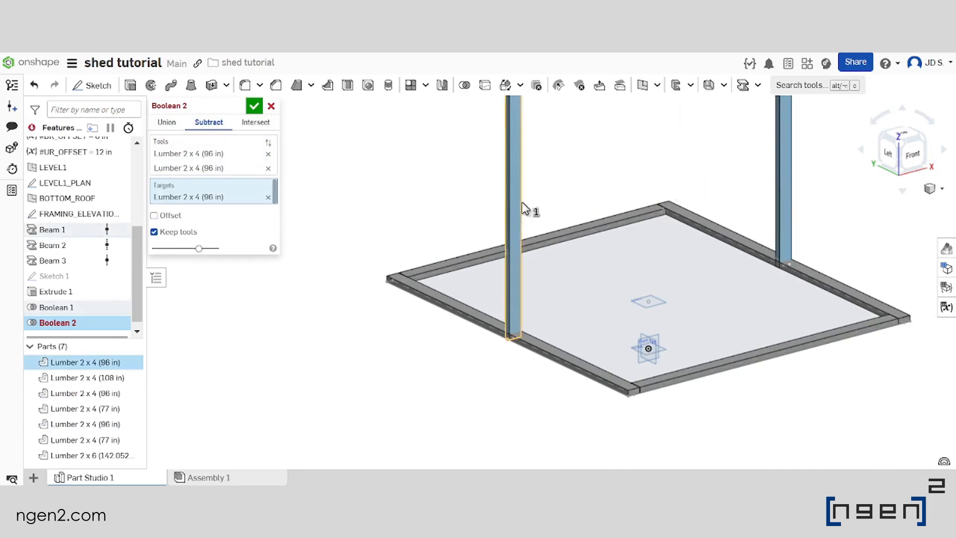
left_click(784, 186)
scroll(518, 343, "up", 5)
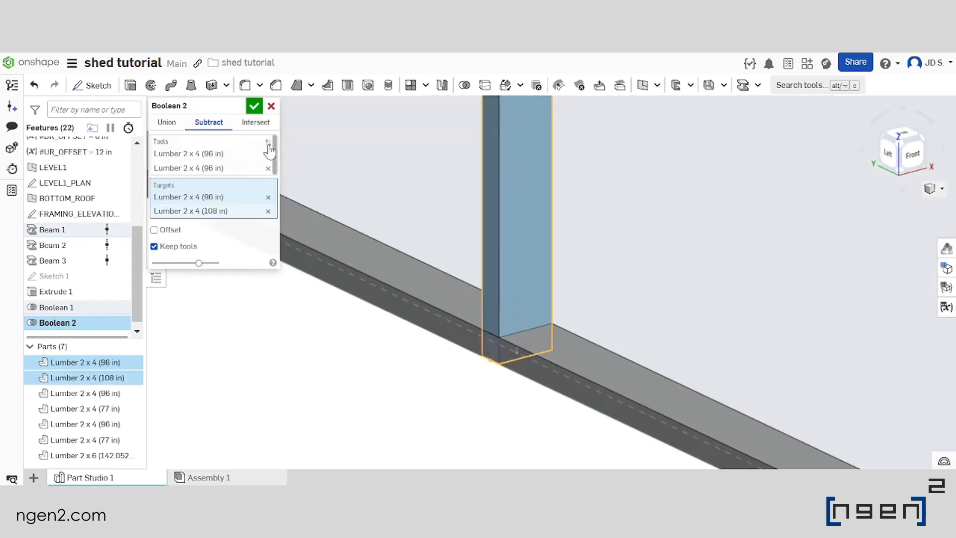
left_click(255, 107)
Examine the trimmed post feet on the base plates and the overall frame up to the rafter
scroll(356, 269, "down", 4)
right_click_drag(408, 338, 458, 337)
scroll(429, 364, "down", 4)
scroll(468, 366, "up", 2)
scroll(473, 358, "down", 1)
scroll(461, 370, "down", 4)
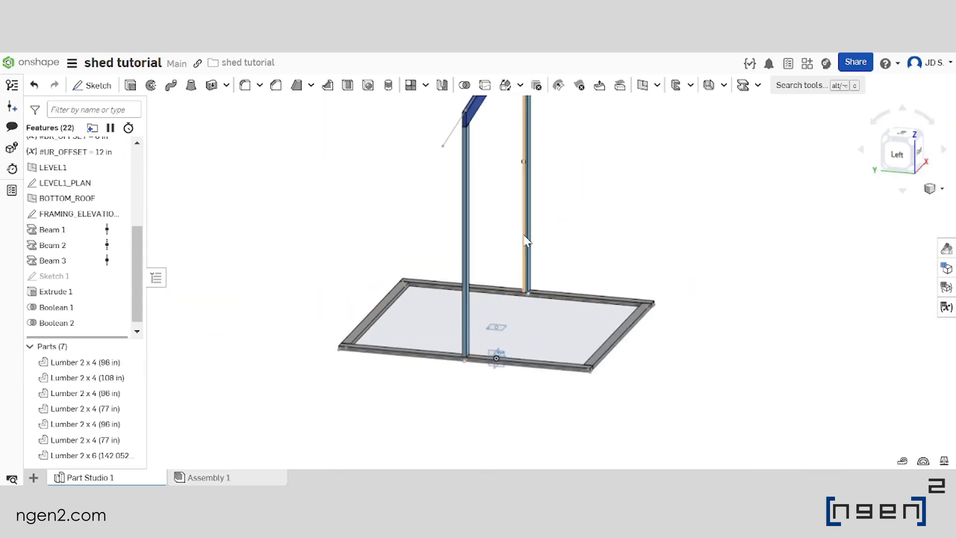
scroll(509, 259, "down", 2)
scroll(490, 195, "up", 4)
mouse_move(475, 169)
right_mouse_down()
mouse_move(408, 170)
mouse_move(448, 199)
right_mouse_up()
scroll(407, 170, "down", 4)
scroll(487, 252, "up", 1)
scroll(528, 289, "down", 2)
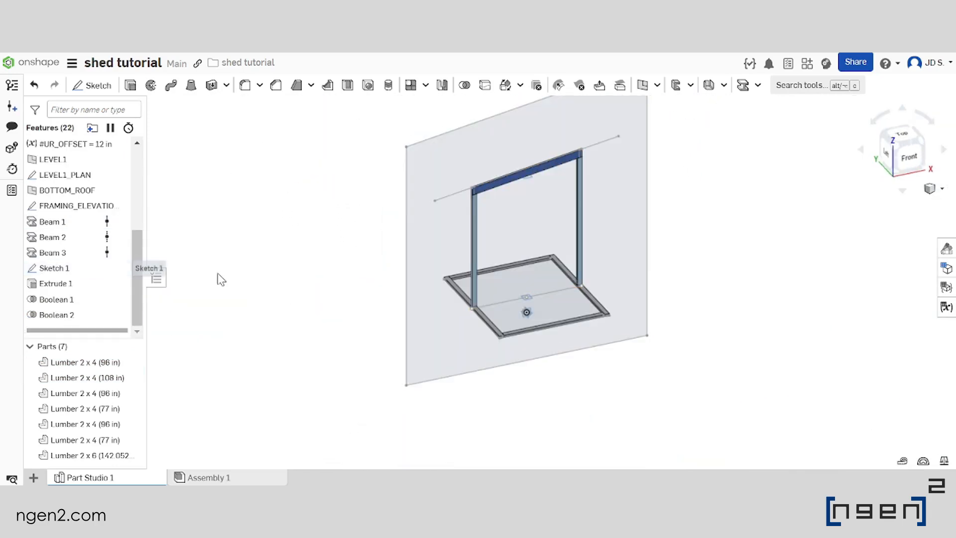
Rename Sketch 1 as ELEVATION_REMOVE
right_click(70, 272)
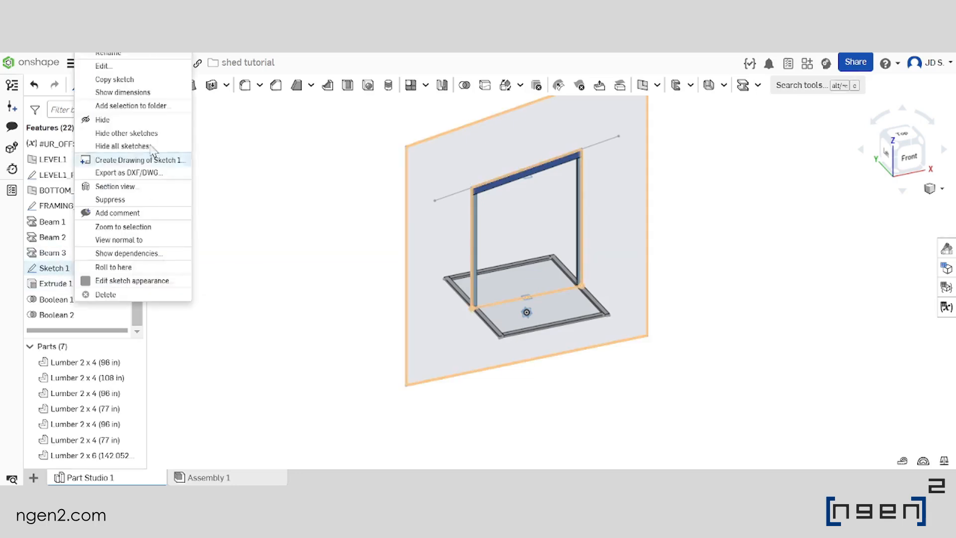
left_click(124, 57)
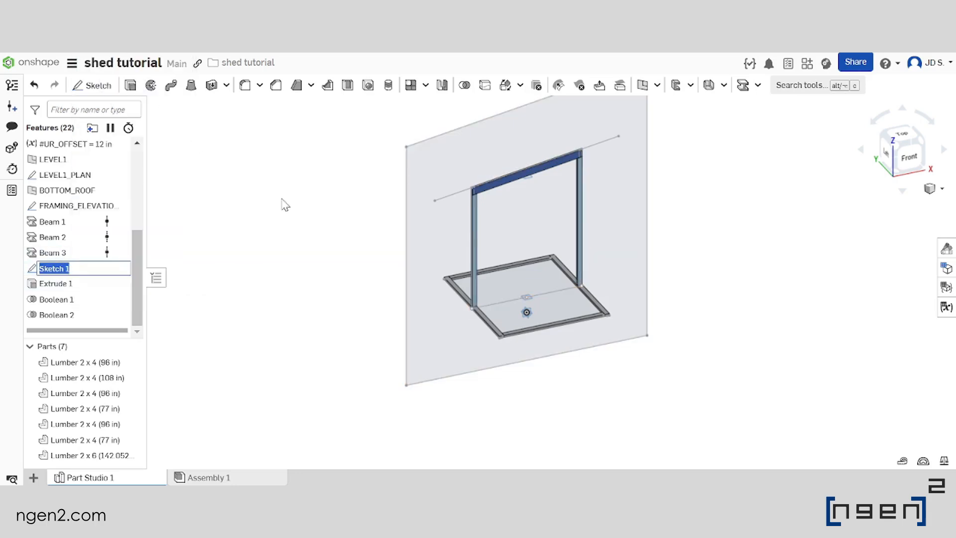
type("ele")
key("BackSpace")
key("BackSpace")
key("BackSpace")
key("Caps_Lock")
type("ELEVA")
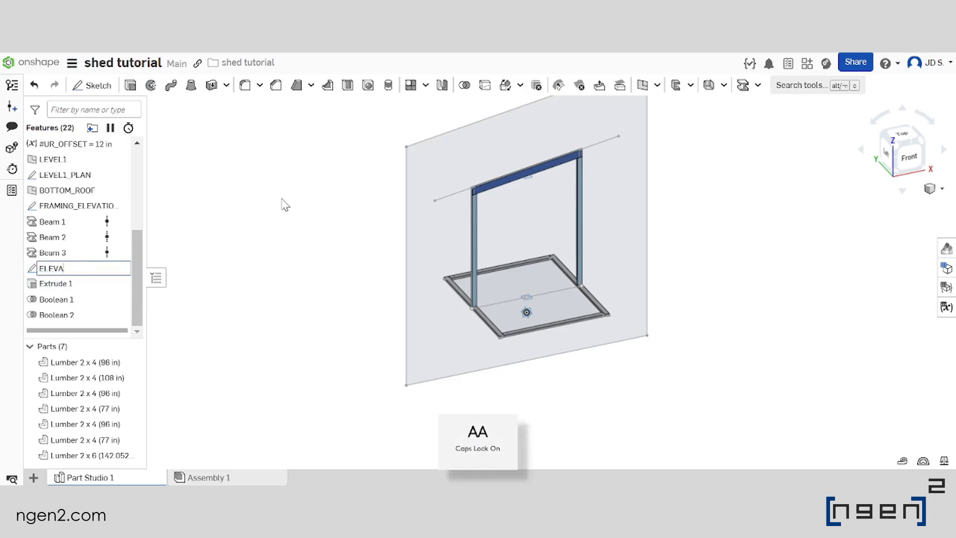
type("TION_REMOVE")
key("Return")
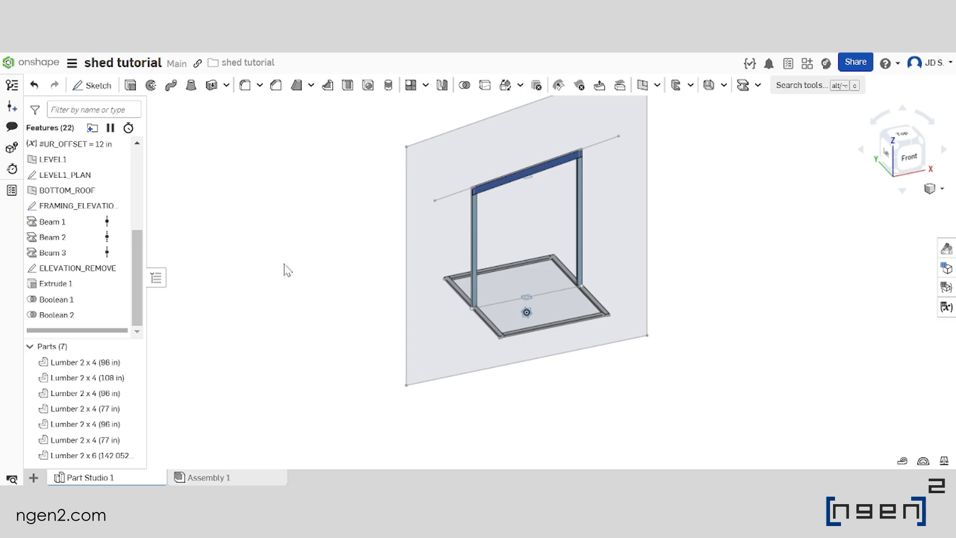
Hide the ELEVATION_REMOVE sketch
scroll(543, 344, "down", 3)
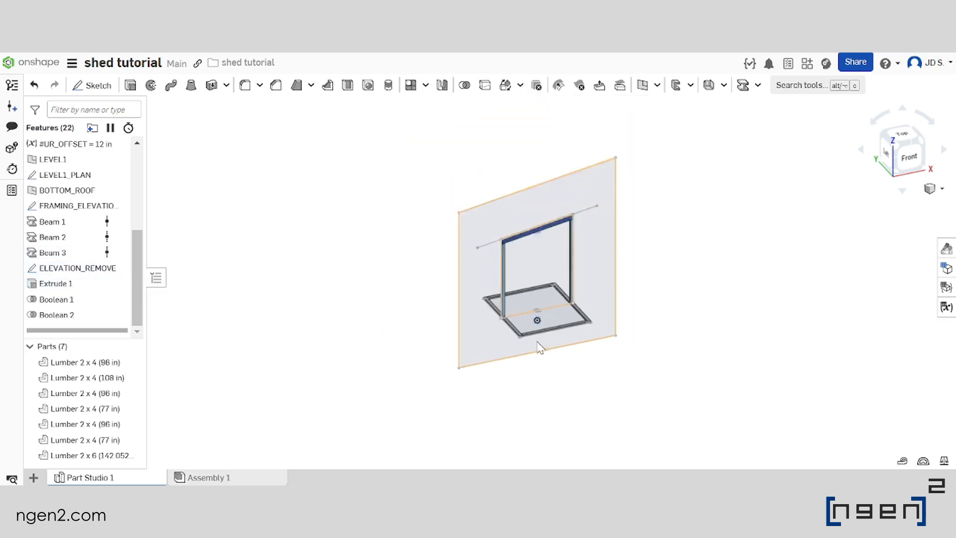
scroll(541, 347, "up", 3)
left_click(118, 269)
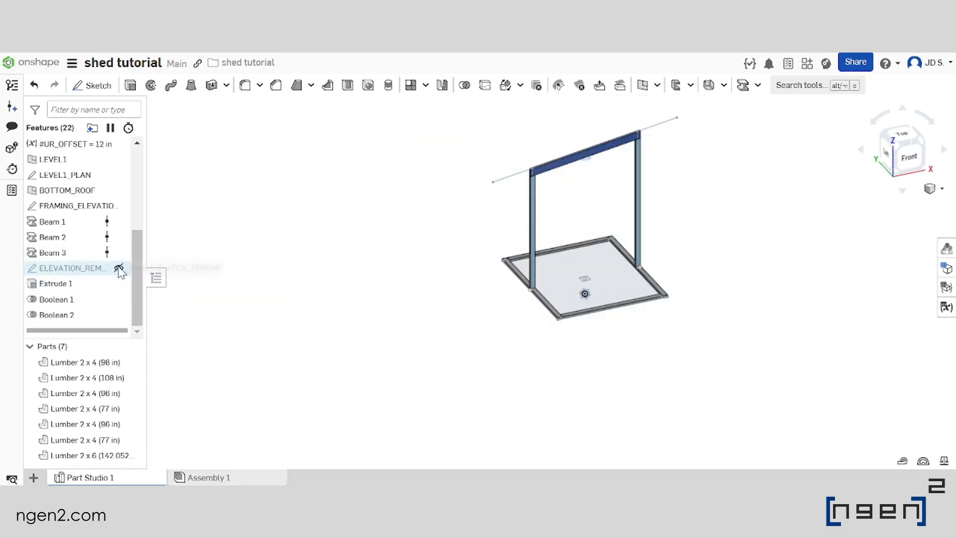
Examine the post and rafter frame over the base from several angles
scroll(383, 297, "down", 2)
scroll(448, 279, "up", 6)
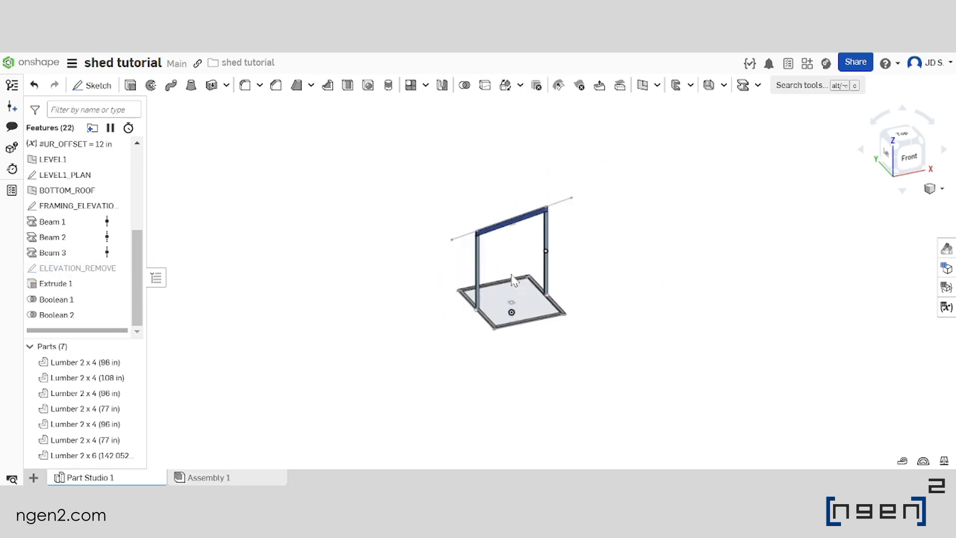
scroll(492, 283, "down", 3)
right_click_drag(492, 283, 500, 264)
scroll(558, 304, "down", 5)
scroll(584, 260, "up", 5)
scroll(545, 250, "down", 4)
scroll(566, 282, "up", 4)
scroll(515, 262, "down", 4)
scroll(511, 256, "up", 4)
scroll(450, 261, "up", 2)
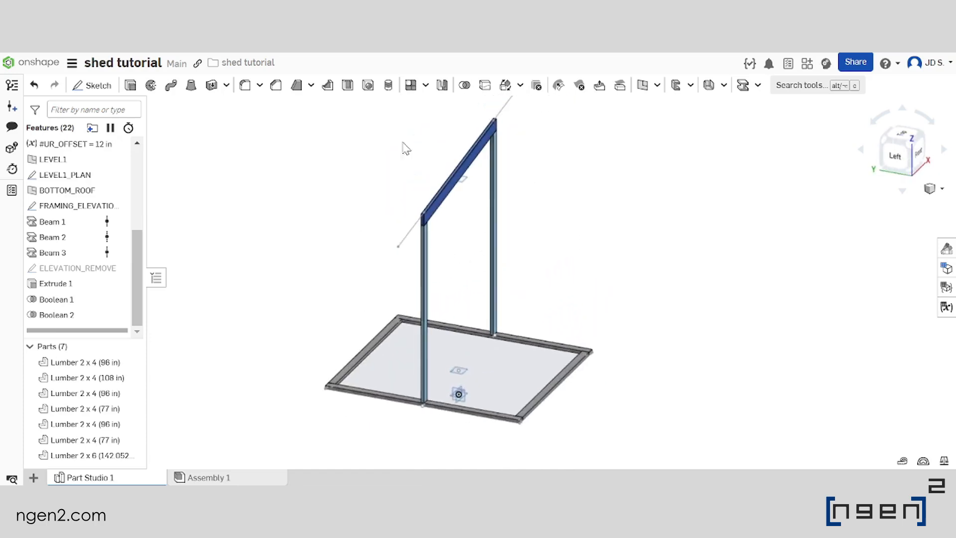
Start a linear part pattern with the two 2 x 4 posts and the 2 x 6 rafter as the entities to pattern
left_click(409, 88)
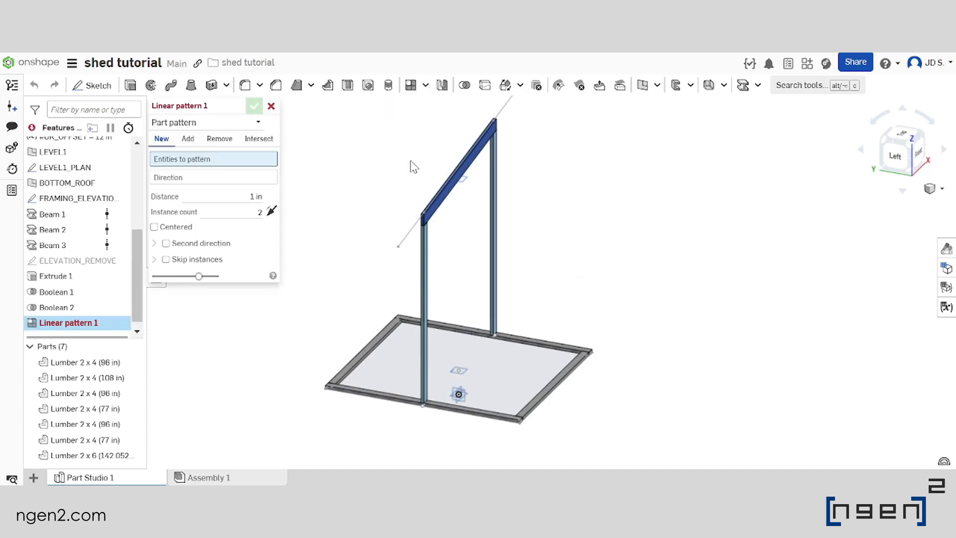
right_click_drag(438, 233, 525, 243)
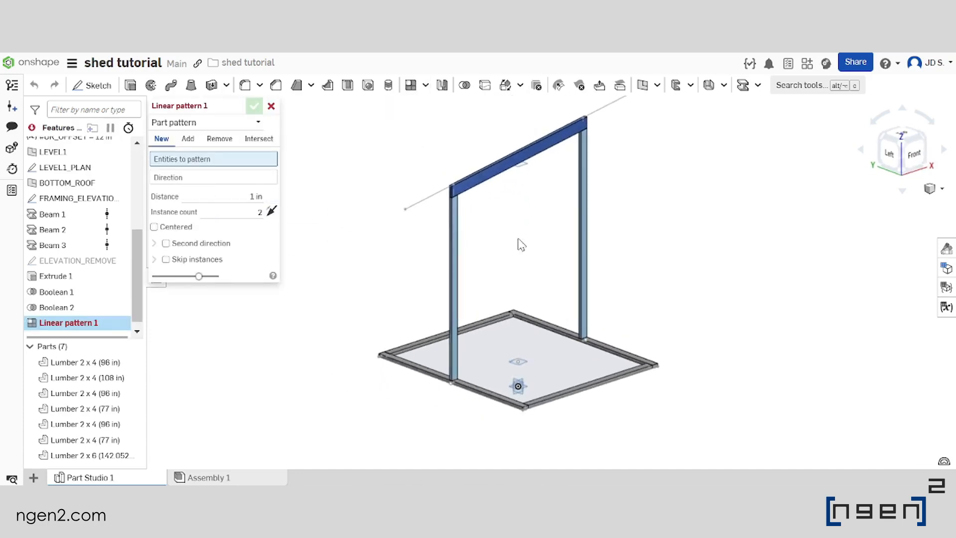
left_click(453, 244)
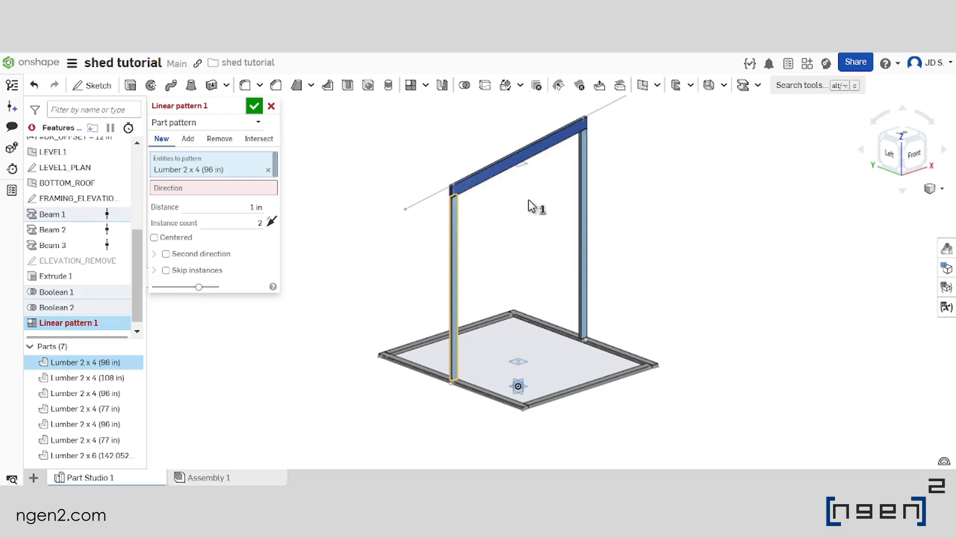
left_click(586, 208)
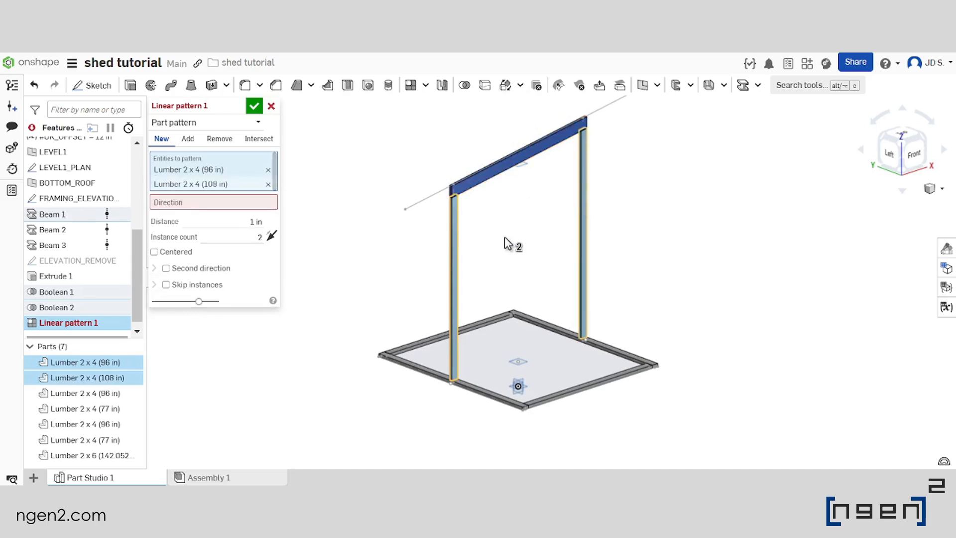
left_click(486, 182)
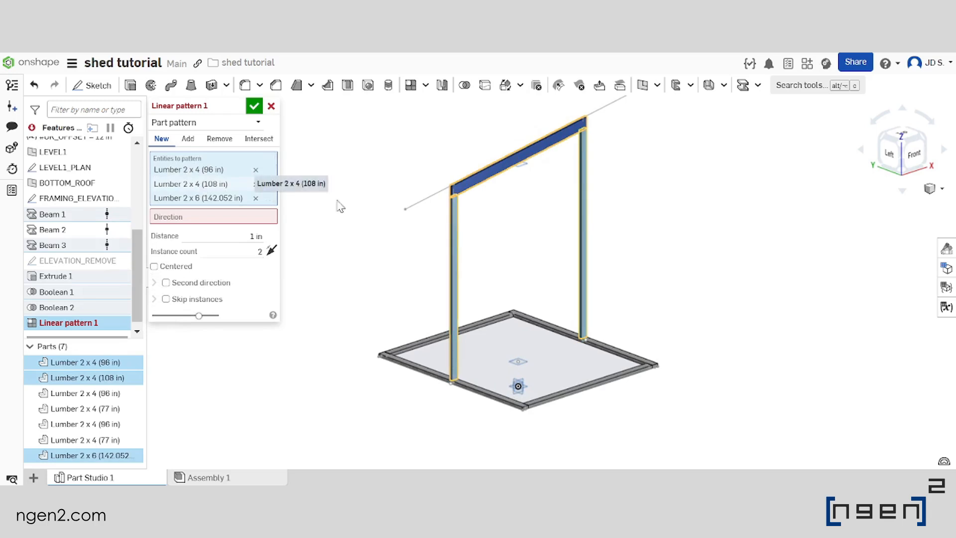
scroll(517, 200, "down", 2)
scroll(474, 262, "up", 1)
Set the Front plane as the linear pattern's direction and check the pattern preview around the posts and rafter
left_click(211, 217)
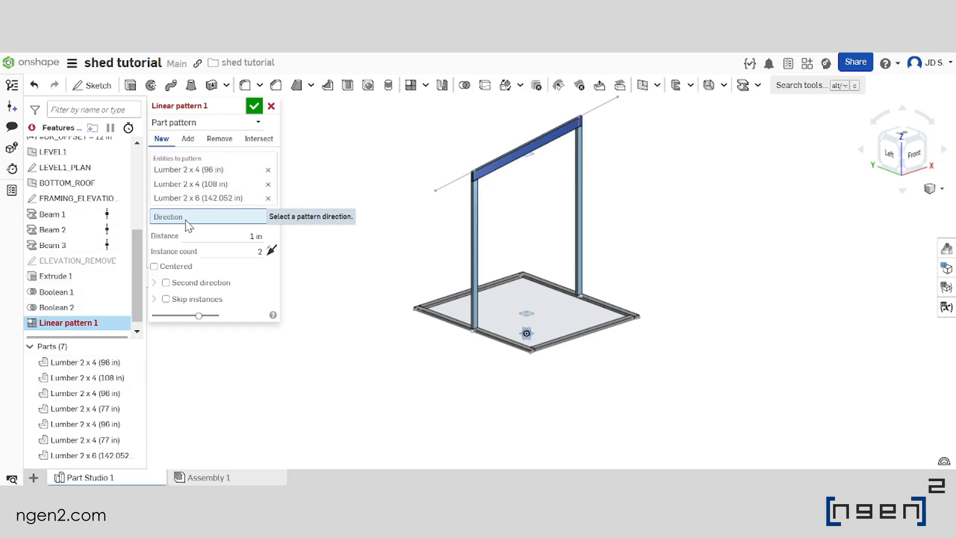
scroll(516, 224, "down", 2)
scroll(543, 339, "up", 4)
right_click_drag(498, 288, 585, 256)
scroll(494, 256, "up", 6)
left_click(574, 243)
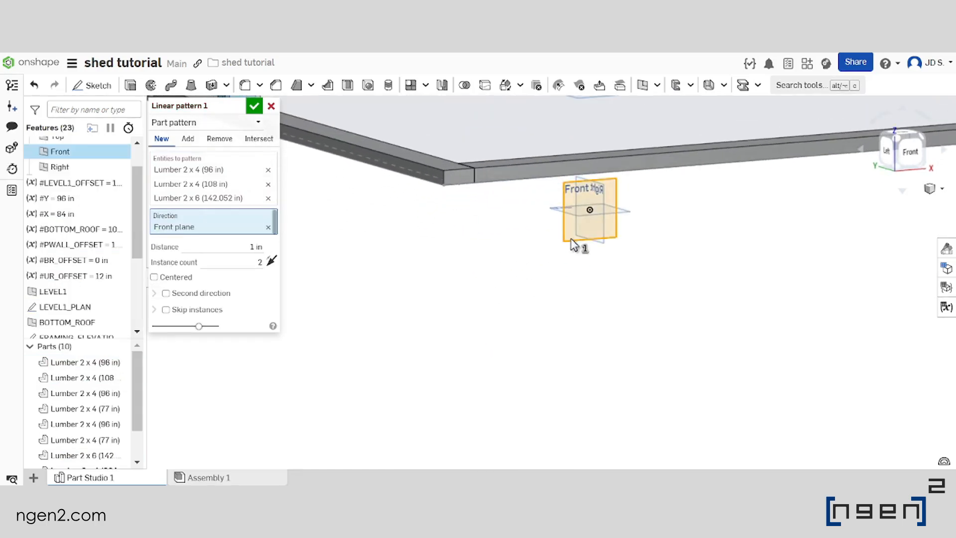
scroll(502, 374, "down", 5)
scroll(498, 350, "up", 5)
right_click_drag(486, 227, 530, 241)
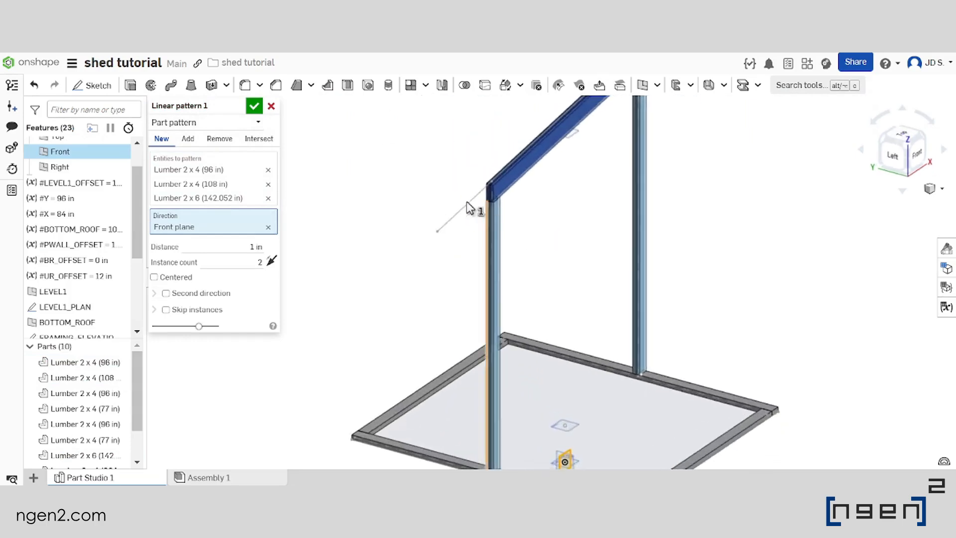
Set the linear pattern's distance to #Y/2
scroll(470, 208, "down", 5)
scroll(488, 219, "up", 3)
scroll(485, 240, "down", 5)
scroll(486, 244, "up", 3)
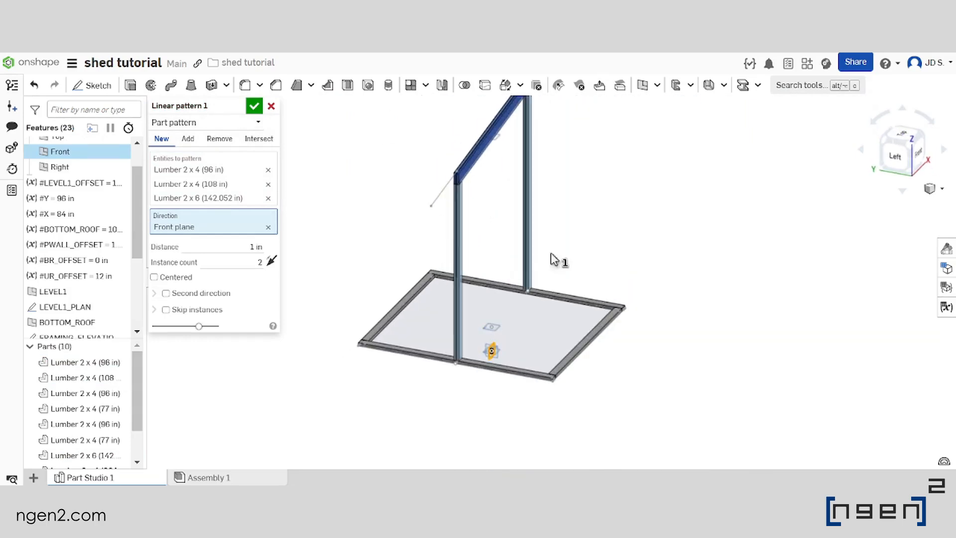
right_click_drag(547, 288, 489, 286)
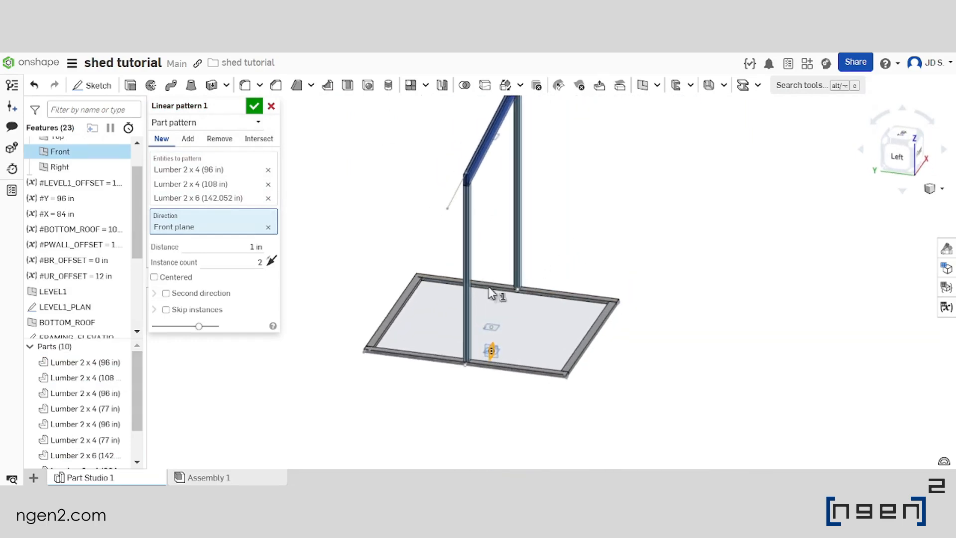
left_click(251, 246)
type("y")
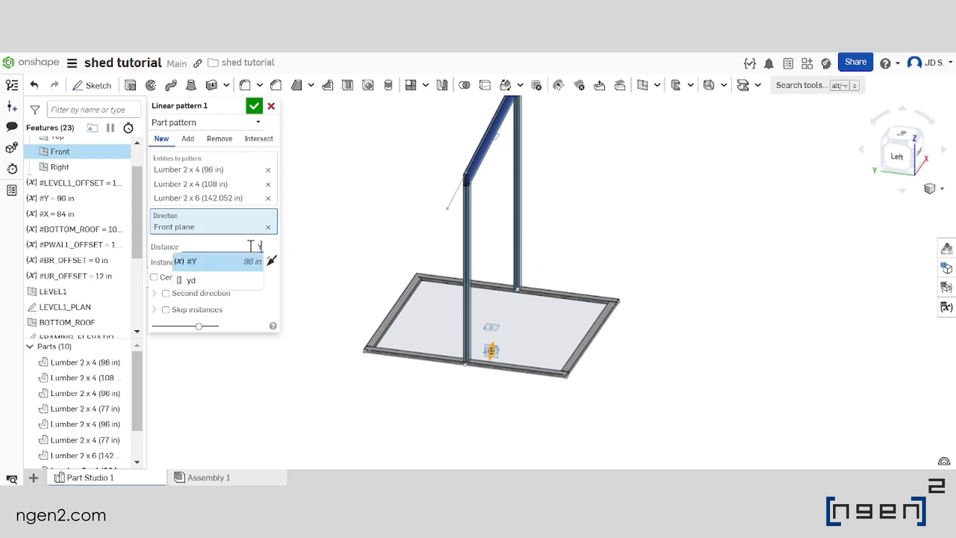
key("Return")
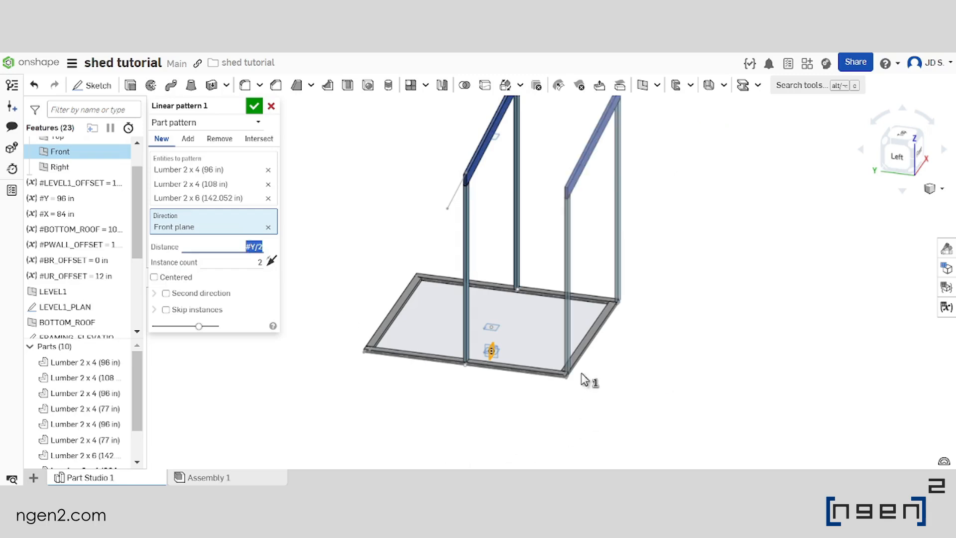
Reduce the pattern distance by two wall offsets, making the expression #Y/2-2*#PWALL_OFFSET
scroll(565, 392, "up", 6)
right_click_drag(572, 385, 585, 385)
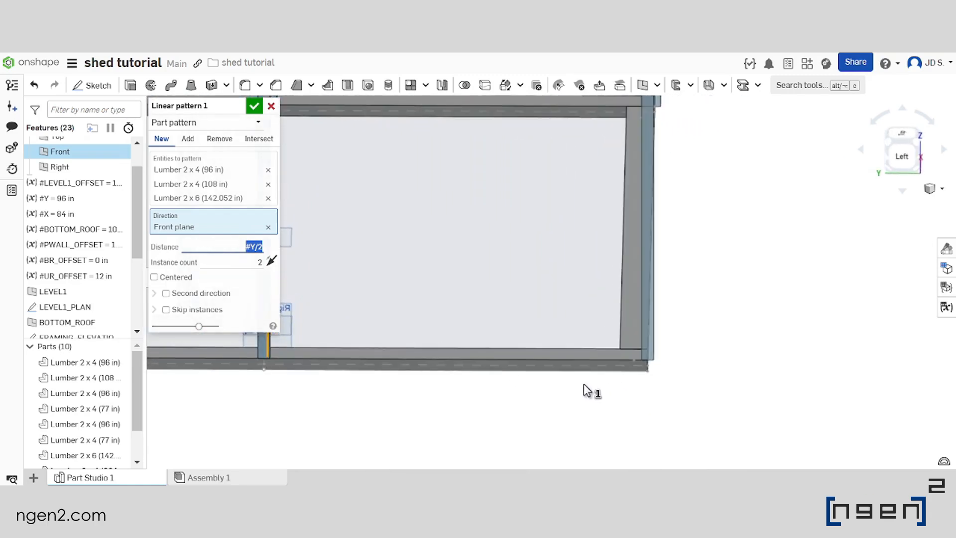
middle_click_drag(584, 384, 491, 387)
scroll(492, 316, "up", 1)
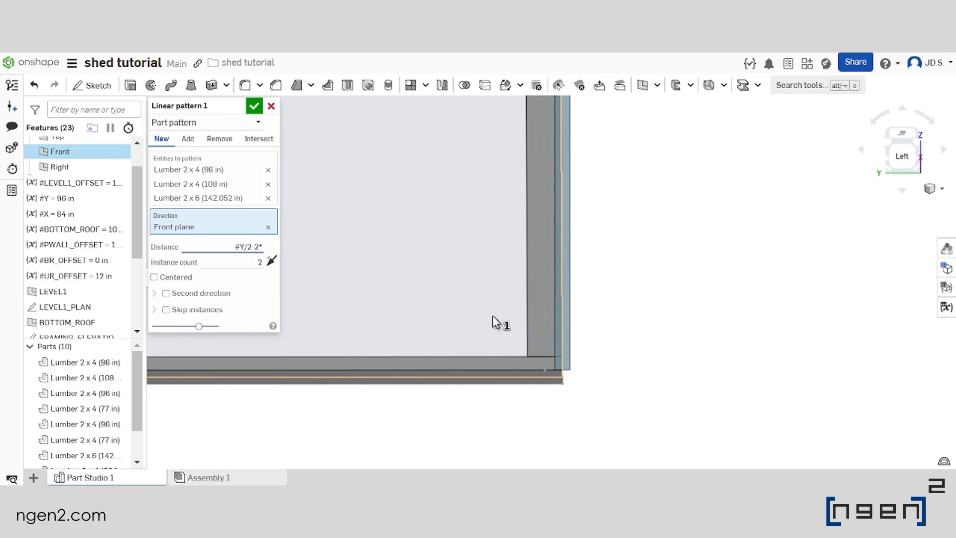
type("P")
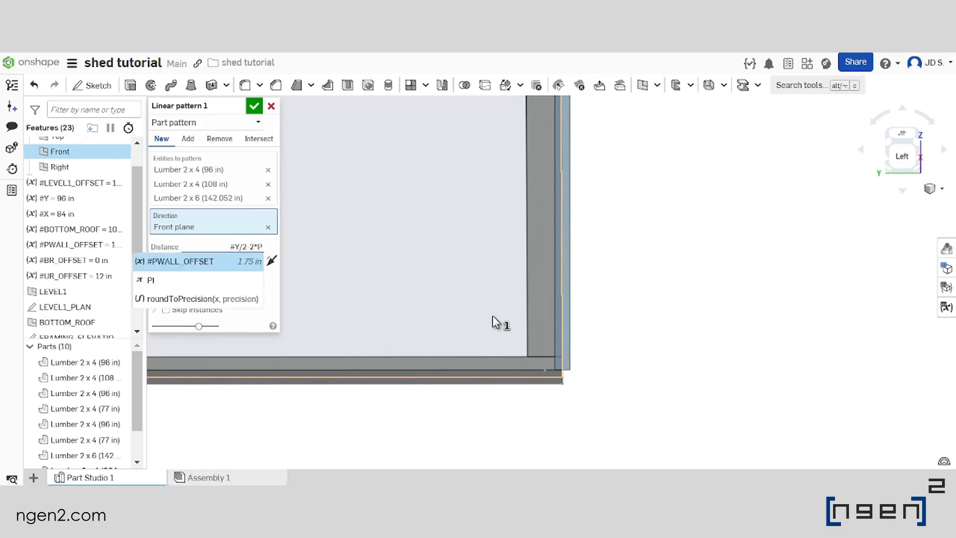
key("Return")
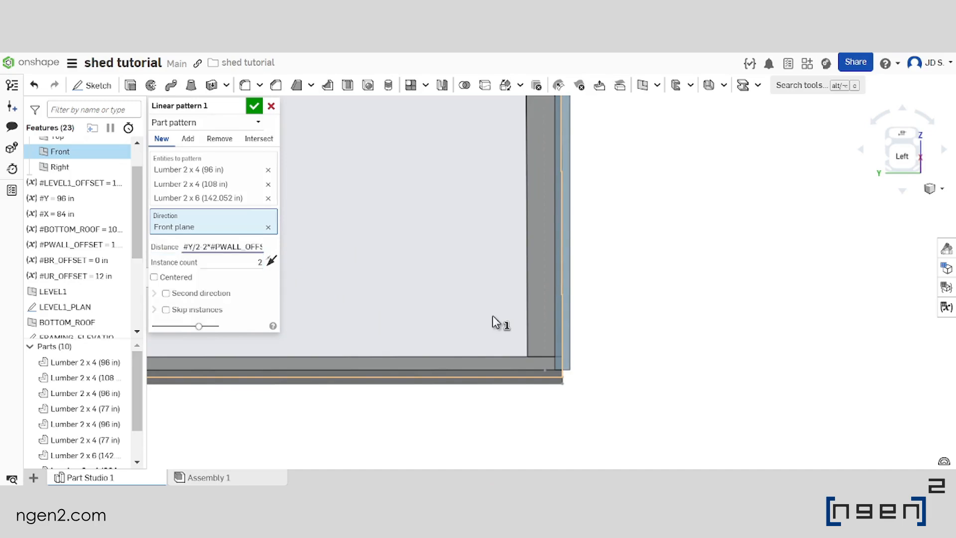
key("Return")
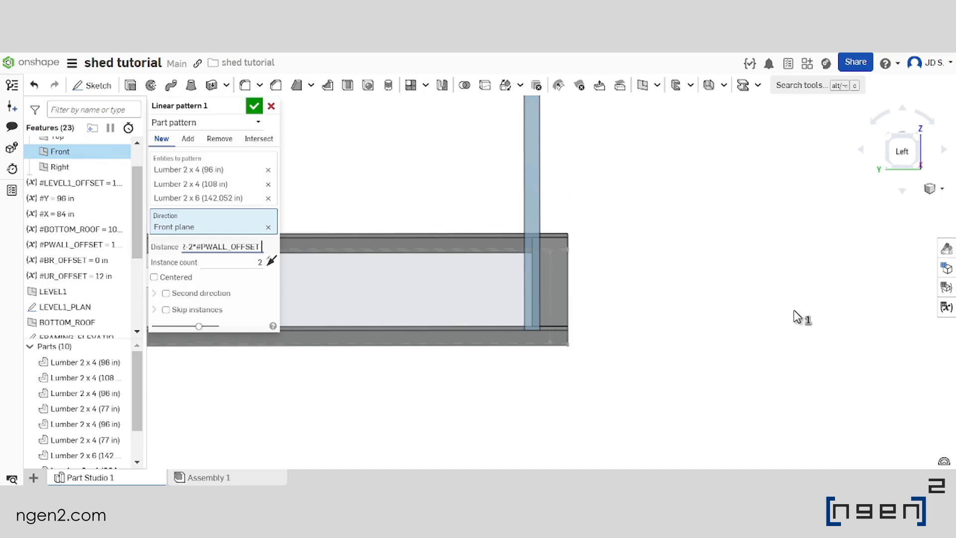
Subtract half the lumber thickness from the pattern distance by extending the expression with -1.5in/2
type("IN")
key("BackSpace")
key("BackSpace")
key("Caps_Lock")
type("in/2")
key("ctrl+a")
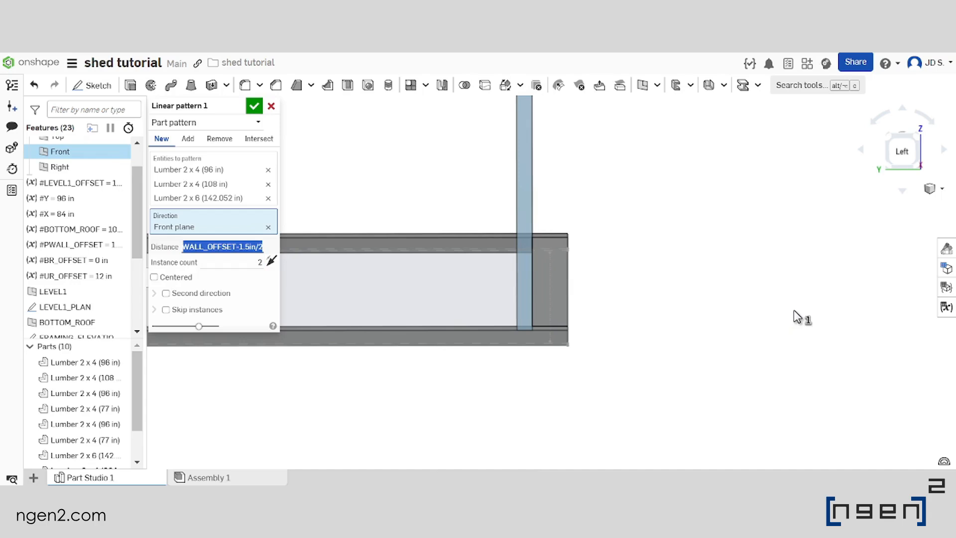
Check in the Left view with translucent display how the patterned end post lines up with the base lumber edge
left_click(907, 147)
scroll(556, 268, "down", 3)
scroll(631, 373, "up", 5)
scroll(630, 313, "up", 8)
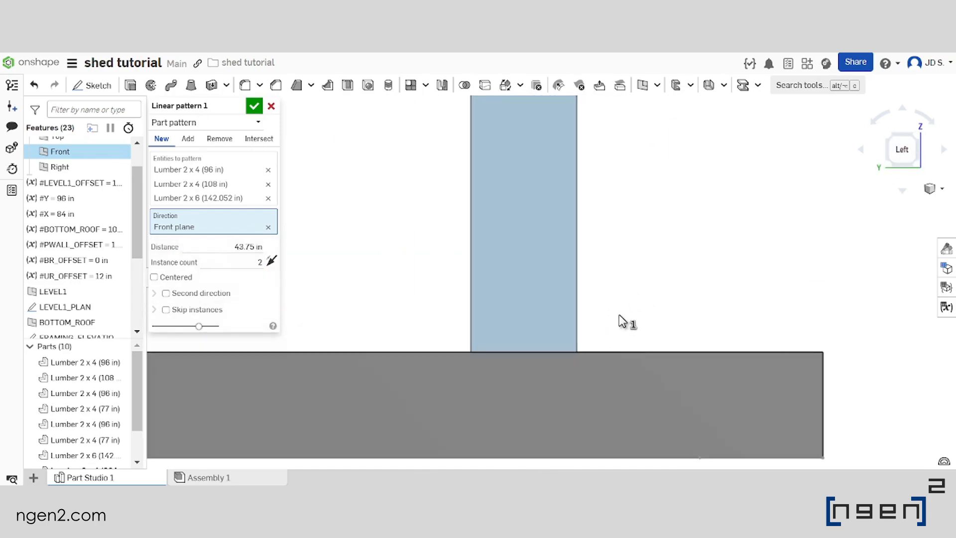
left_click(941, 189)
mouse_move(887, 312)
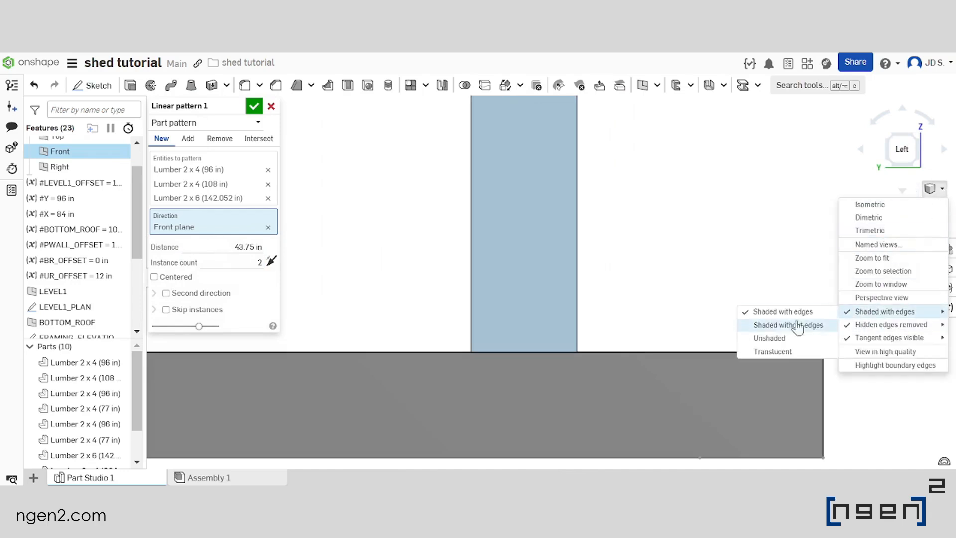
left_click(771, 351)
scroll(591, 293, "up", 5)
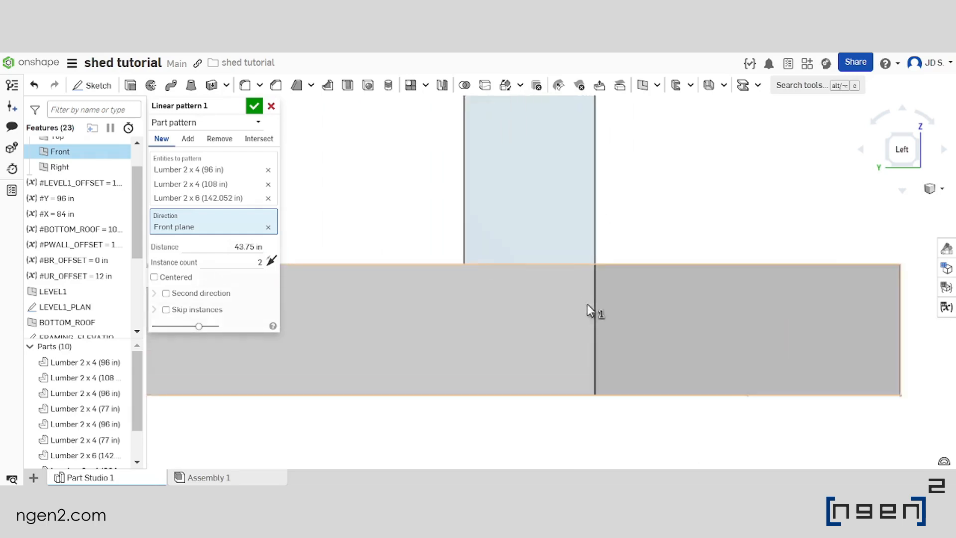
scroll(588, 264, "down", 4)
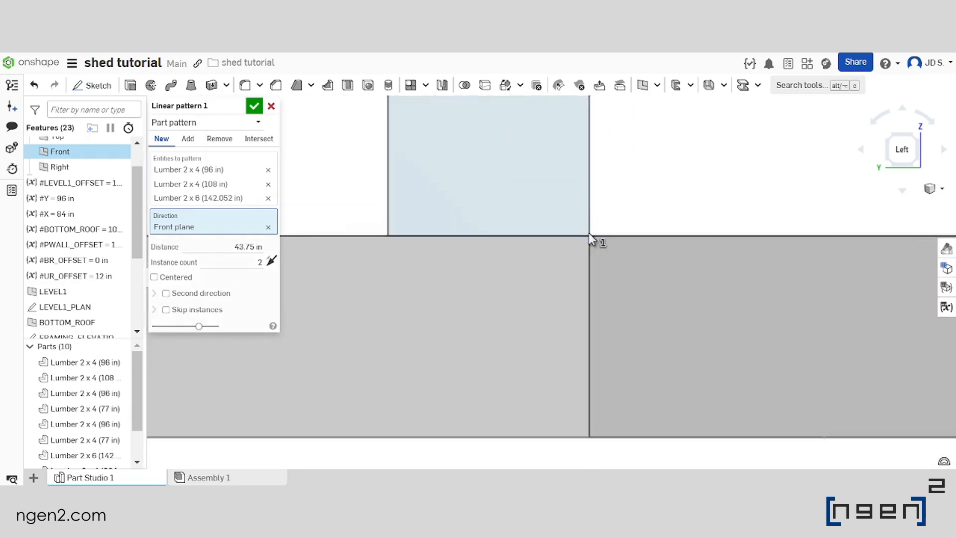
scroll(585, 259, "down", 2)
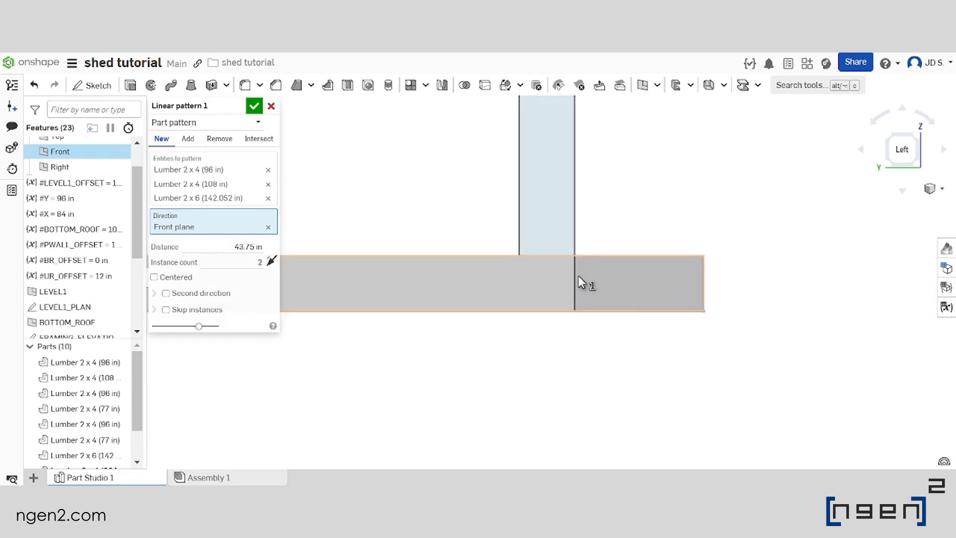
scroll(588, 311, "down", 4)
Make the linear pattern centered and set its instance count to 4
mouse_move(583, 304)
right_mouse_down()
mouse_move(583, 252)
mouse_move(529, 349)
right_mouse_up()
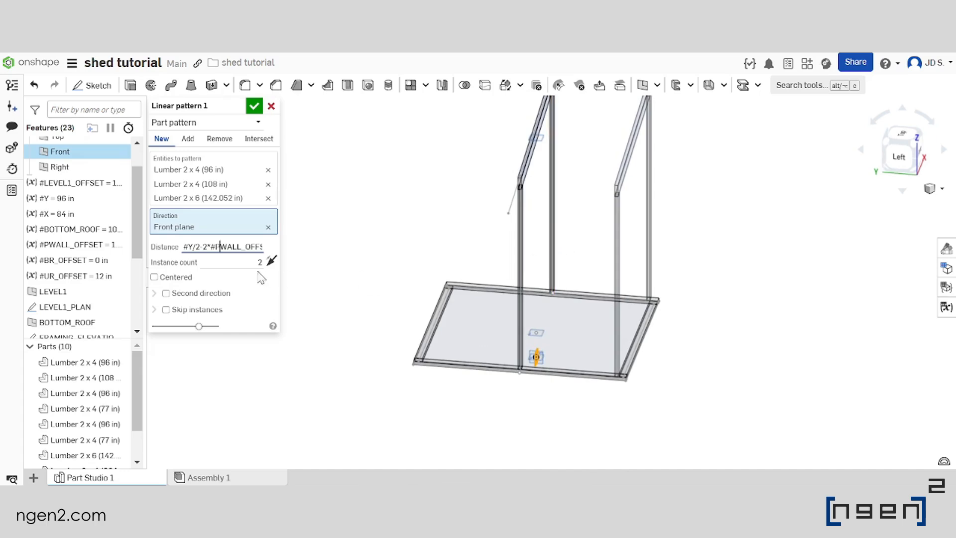
left_click(174, 280)
right_click_drag(541, 272, 652, 311)
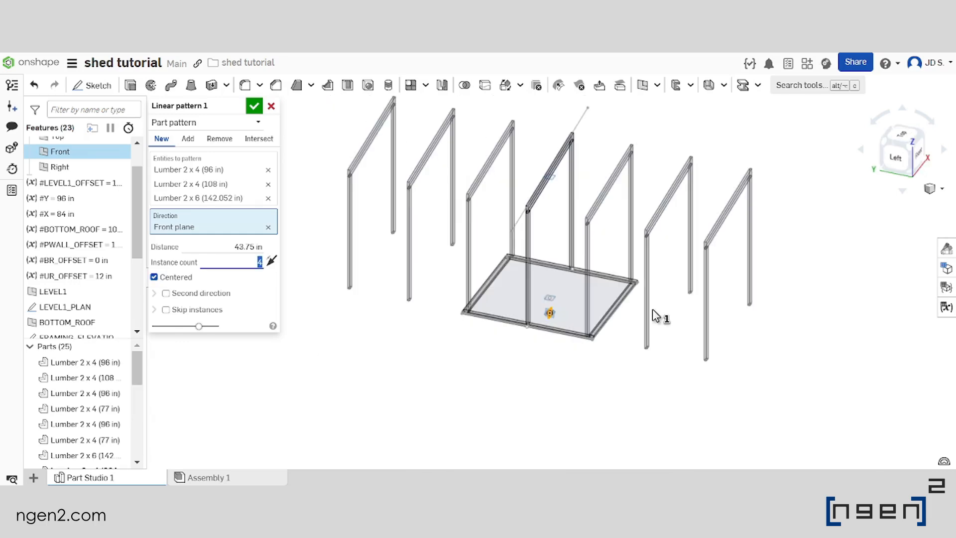
right_click_drag(652, 310, 490, 263)
Set the pattern distance to (#Y/2-2*#PWALL_OFFSET-1.5in/2)/3 and accept the linear pattern
key("shift+Tab")
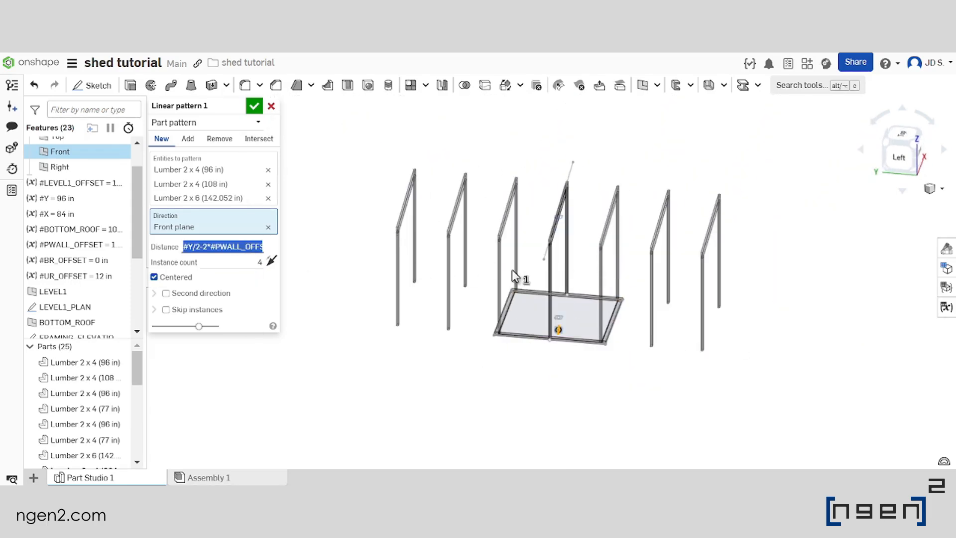
key("Left")
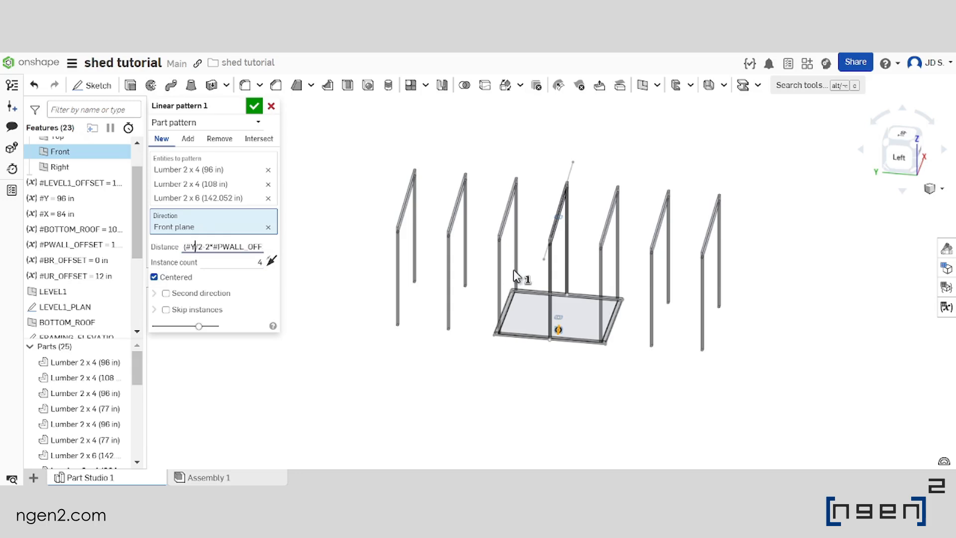
key("Right")
key("Right")
key("Right")
key("Right")
key("Right")
key("Right")
key("Right")
key("Right")
key("Right")
key("Right")
key("Right")
key("Right")
type(")")
type("/")
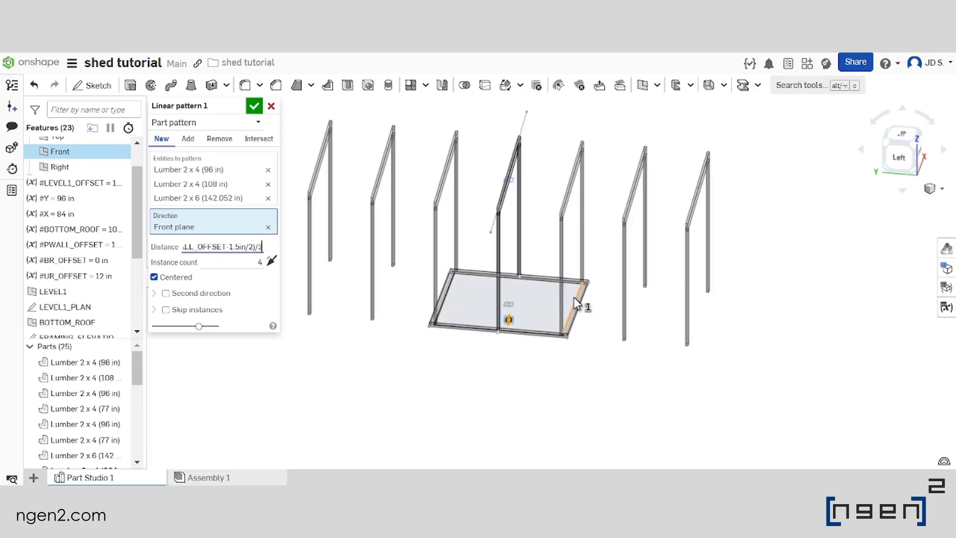
key("Return")
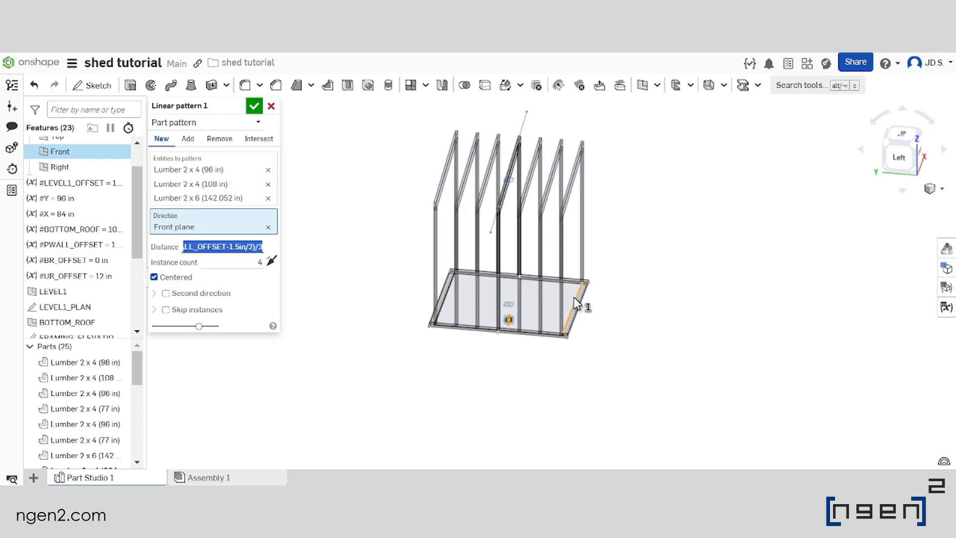
scroll(518, 285, "up", 4)
right_click_drag(536, 283, 481, 279)
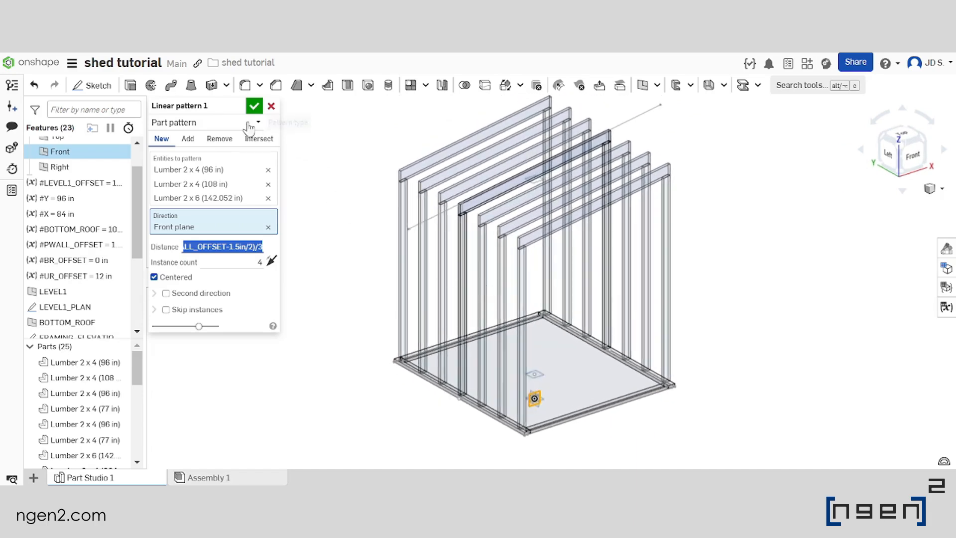
left_click(254, 107)
Measure the Y distance between the facing sides of two adjacent 2 x 4 (96 in) posts
right_click_drag(535, 396, 541, 327)
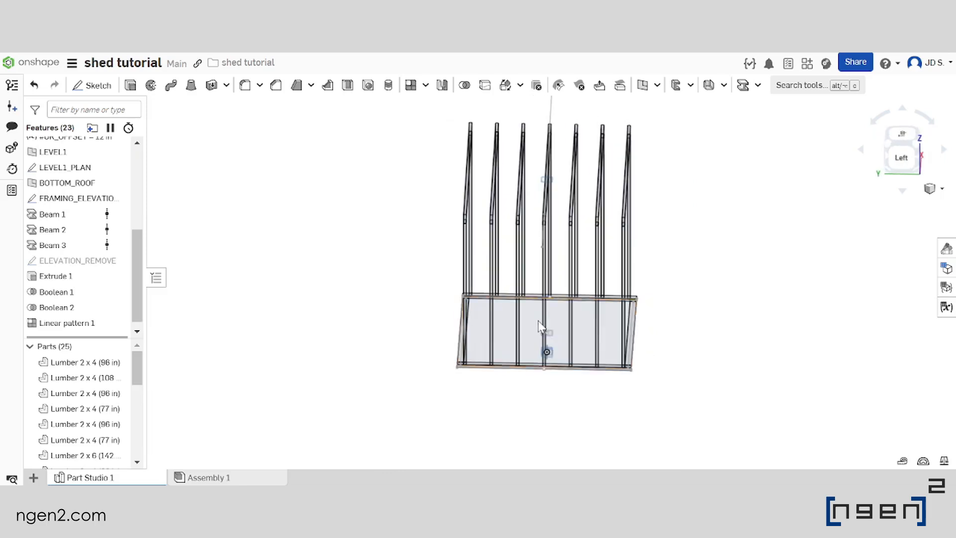
left_click(903, 461)
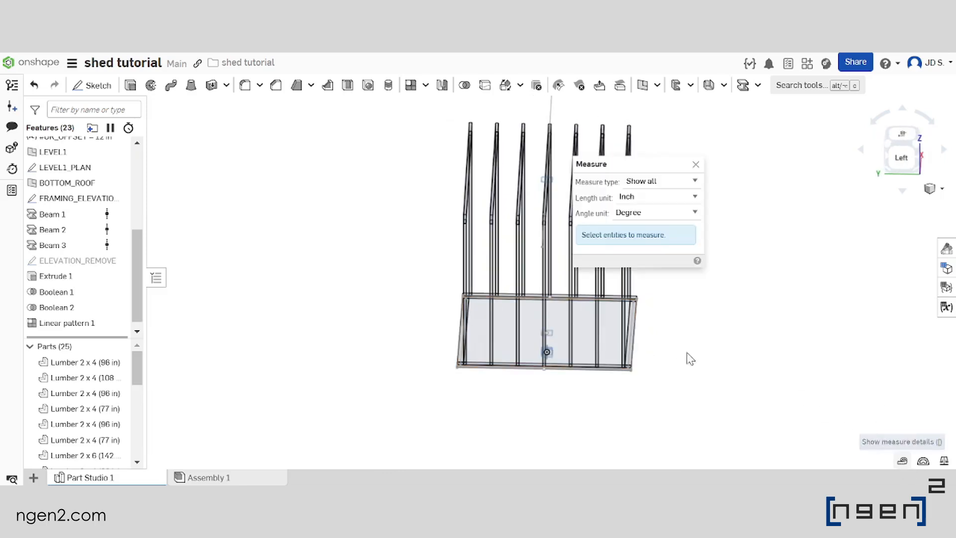
scroll(587, 306, "up", 5)
scroll(508, 320, "down", 2)
scroll(459, 320, "up", 6)
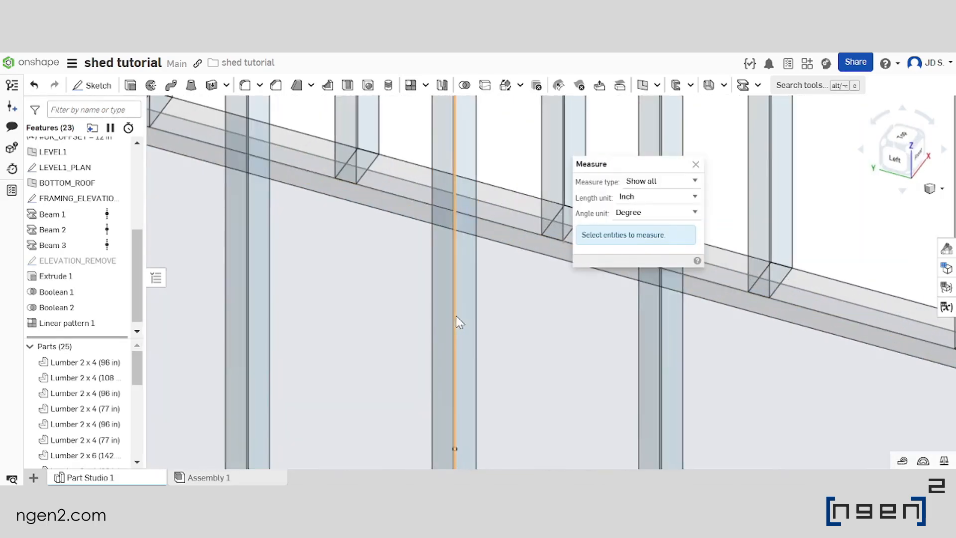
left_click(455, 287)
scroll(397, 223, "down", 3)
scroll(536, 300, "up", 3)
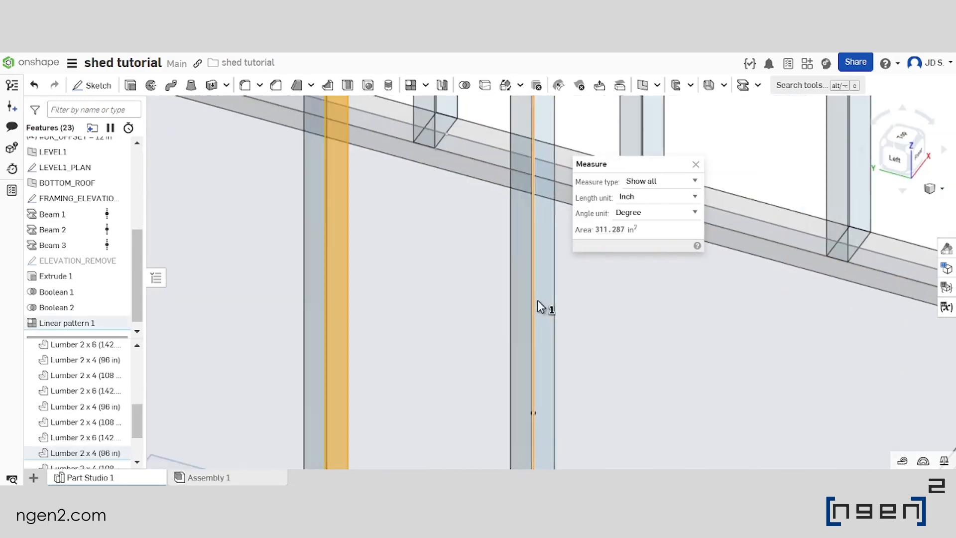
left_click(543, 301)
scroll(516, 299, "down", 3)
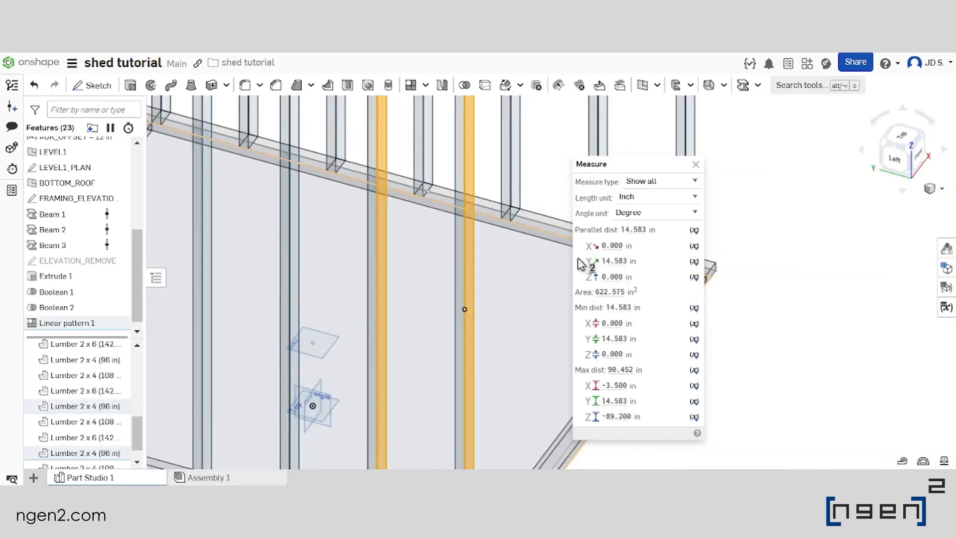
left_click(614, 261)
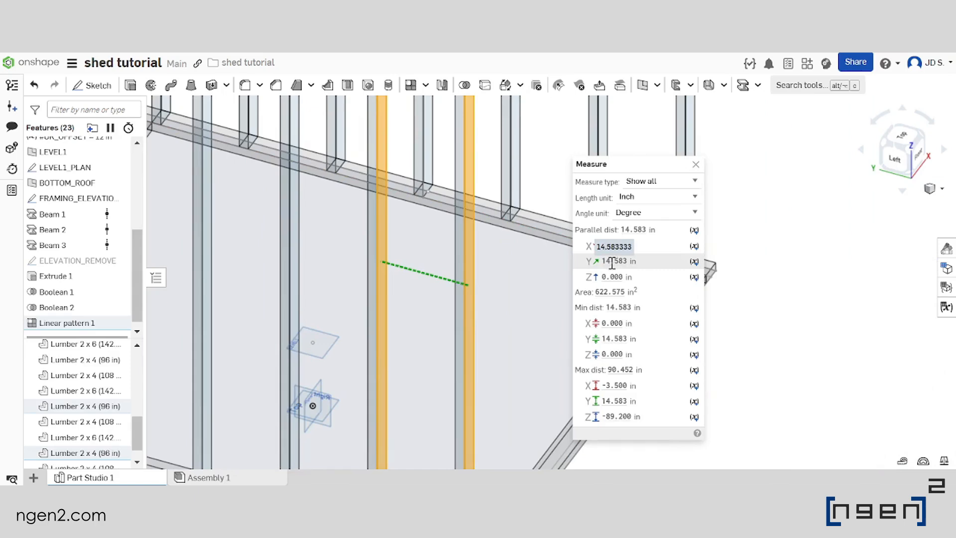
Examine the patterned posts and rafters over the whole base, then end the measurement
scroll(468, 278, "down", 4)
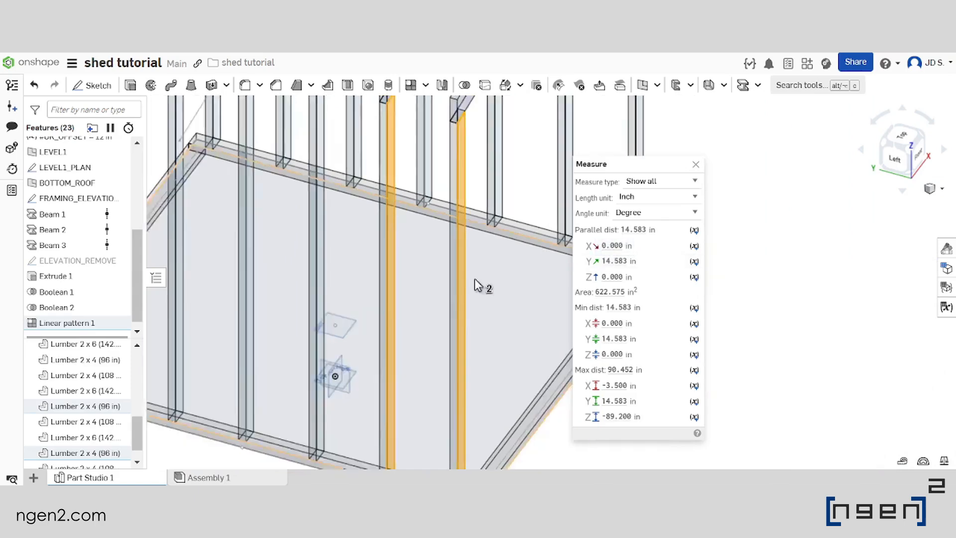
right_click_drag(446, 256, 482, 248)
scroll(395, 235, "down", 3)
scroll(402, 252, "up", 3)
scroll(438, 260, "down", 3)
scroll(477, 260, "up", 4)
right_click_drag(477, 260, 470, 261)
scroll(470, 261, "down", 5)
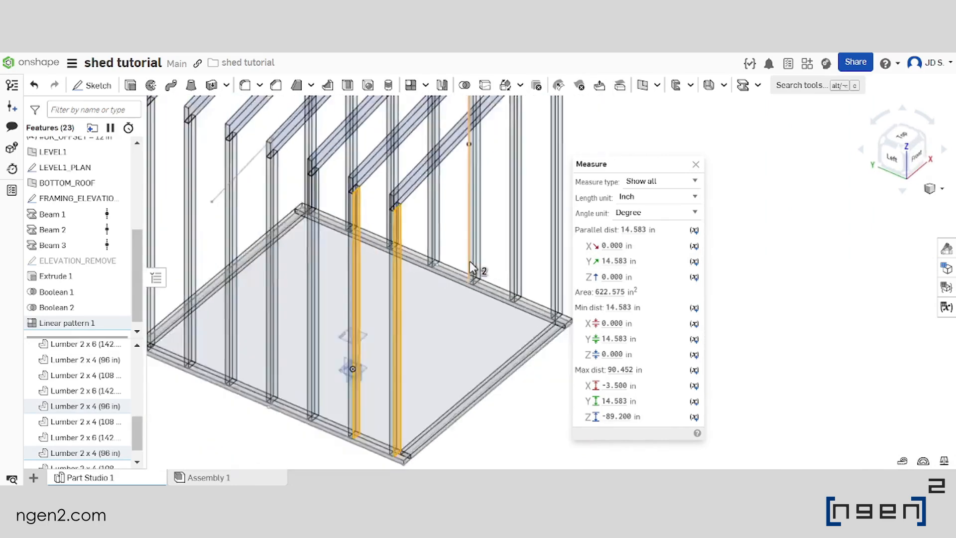
scroll(387, 265, "up", 3)
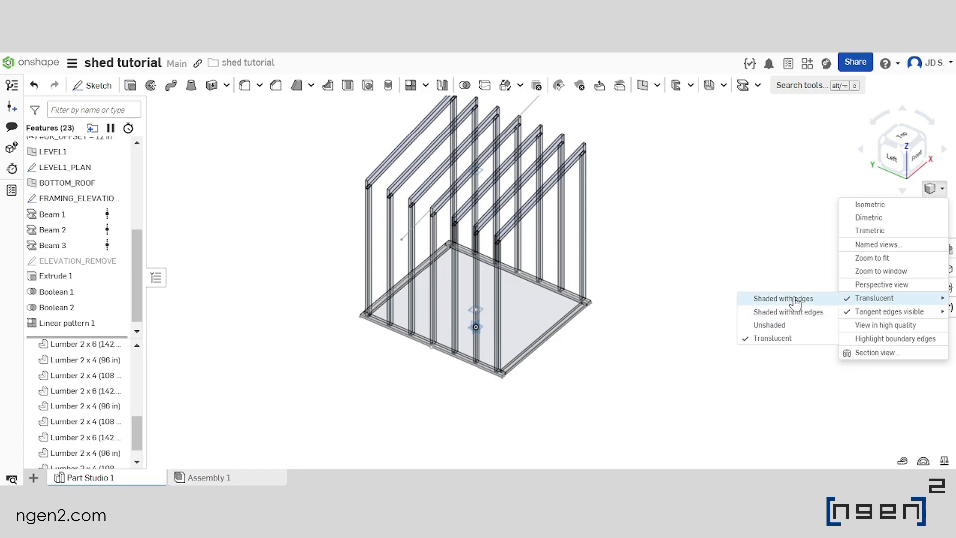
Return the display to shaded with edges and look over the patterned frame
left_click(795, 301)
scroll(597, 318, "down", 3)
scroll(570, 275, "up", 4)
mouse_move(601, 279)
right_mouse_down()
mouse_move(574, 271)
mouse_move(615, 271)
right_mouse_up()
scroll(543, 376, "up", 5)
scroll(532, 381, "down", 6)
scroll(551, 302, "up", 3)
right_click_drag(551, 302, 530, 301)
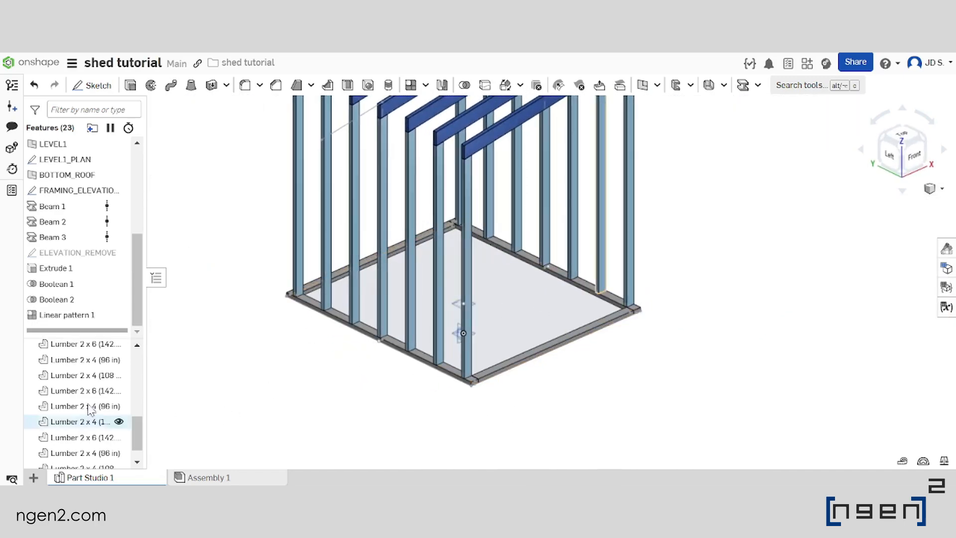
Hide all parts so only the sketches and planes remain displayed
scroll(100, 413, "up", 3)
left_click(119, 346)
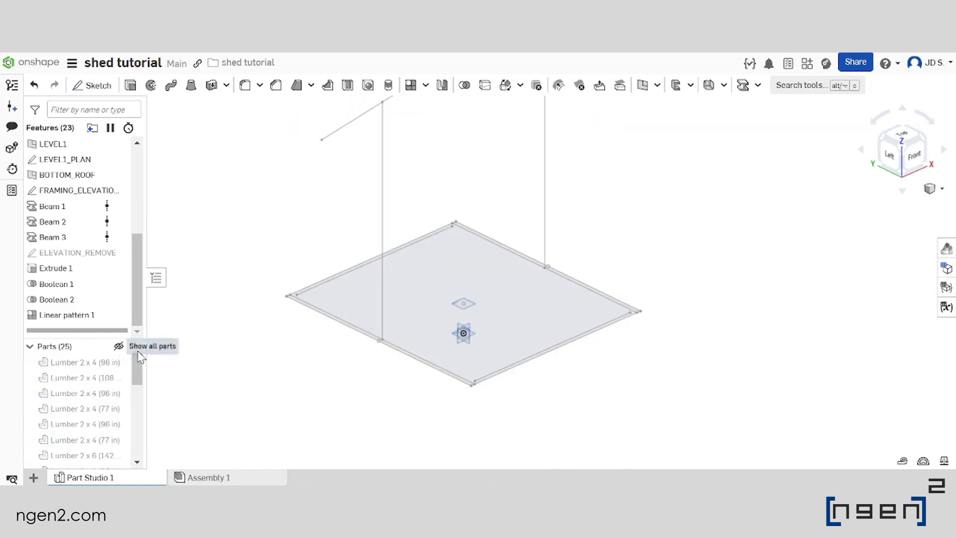
scroll(427, 331, "down", 3)
scroll(474, 395, "up", 4)
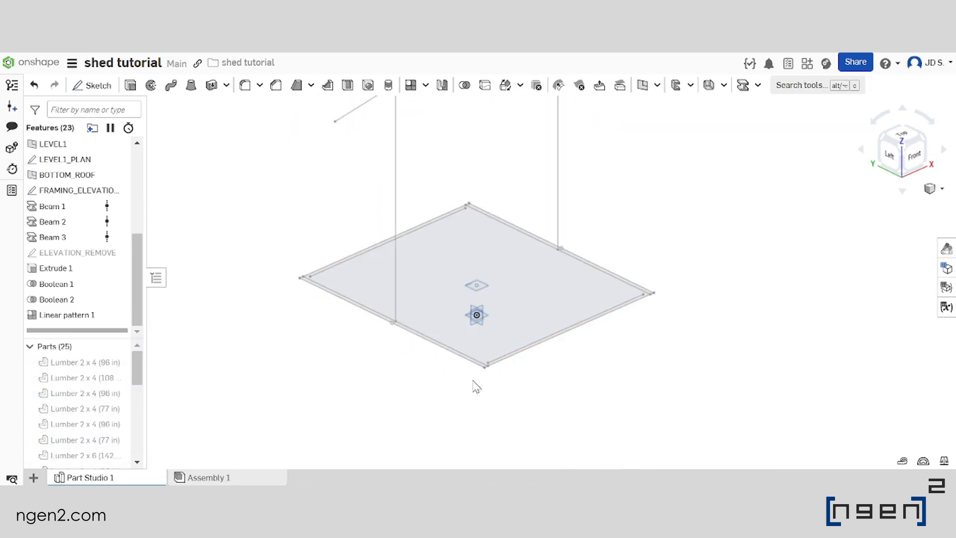
Create a plane parallel to the Front plane at an offset distance of #Y/2 towards the front edge of the base
scroll(543, 294, "down", 4)
scroll(506, 344, "up", 3)
right_click_drag(504, 367, 503, 330)
scroll(504, 320, "up", 7)
right_click_drag(496, 291, 601, 282)
left_click(594, 264)
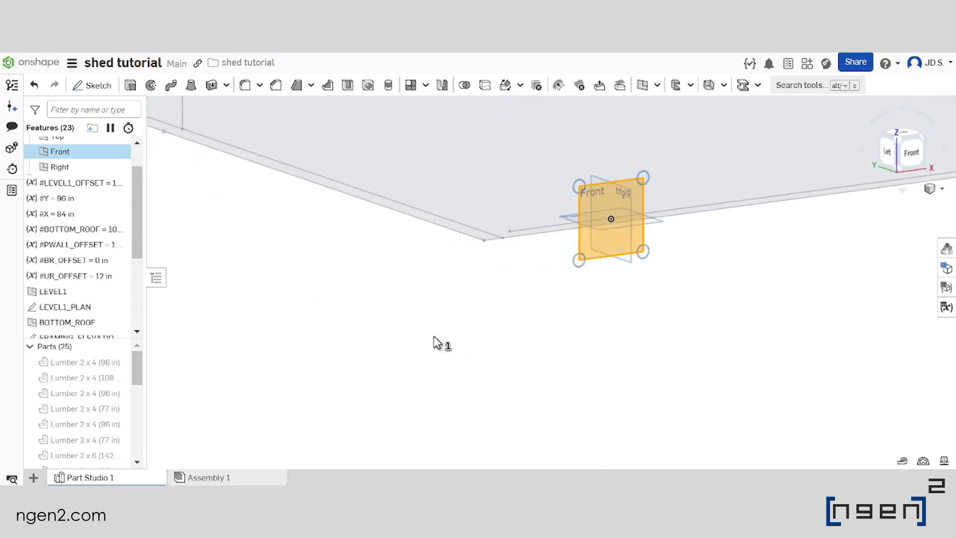
scroll(438, 343, "down", 5)
scroll(466, 358, "up", 2)
right_click_drag(468, 356, 455, 359)
scroll(455, 359, "down", 3)
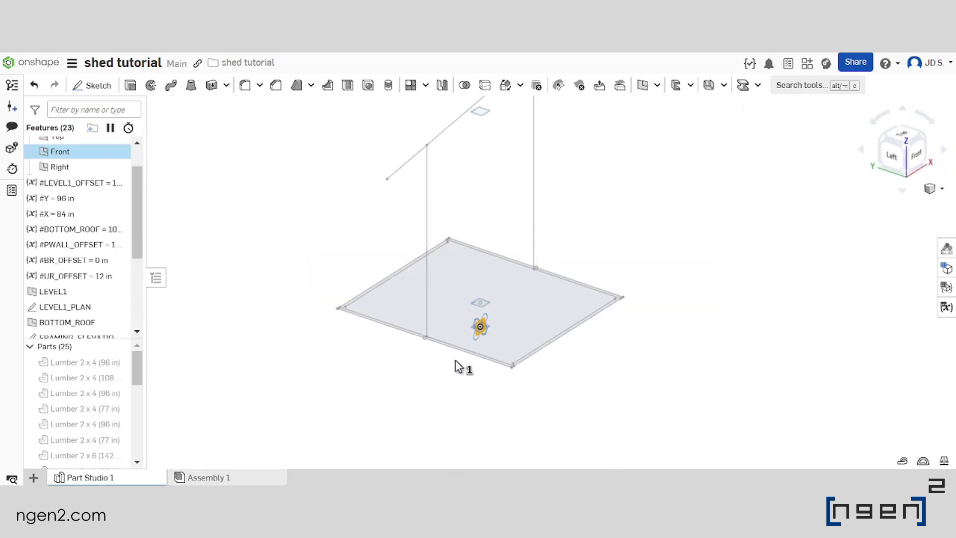
left_click(640, 89)
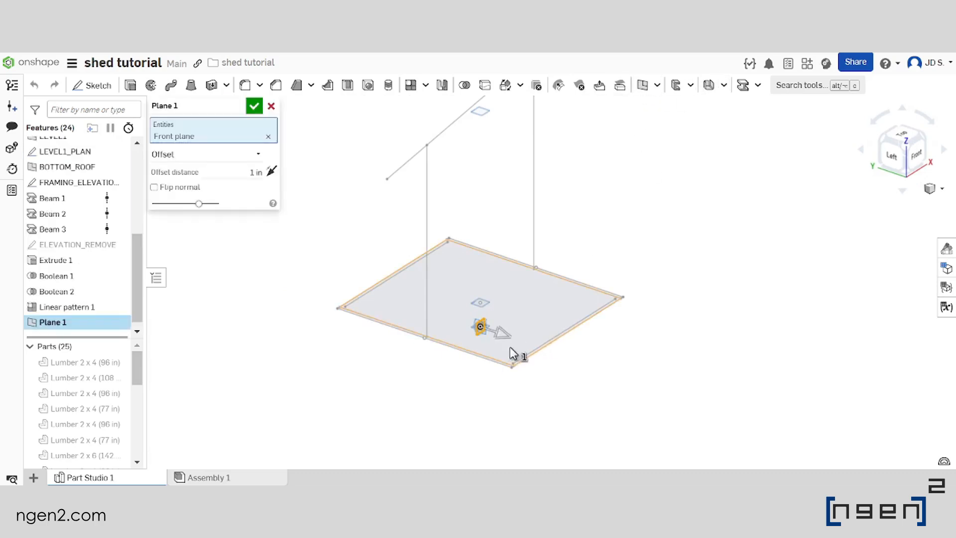
scroll(500, 344, "up", 5)
right_click_drag(521, 334, 544, 330)
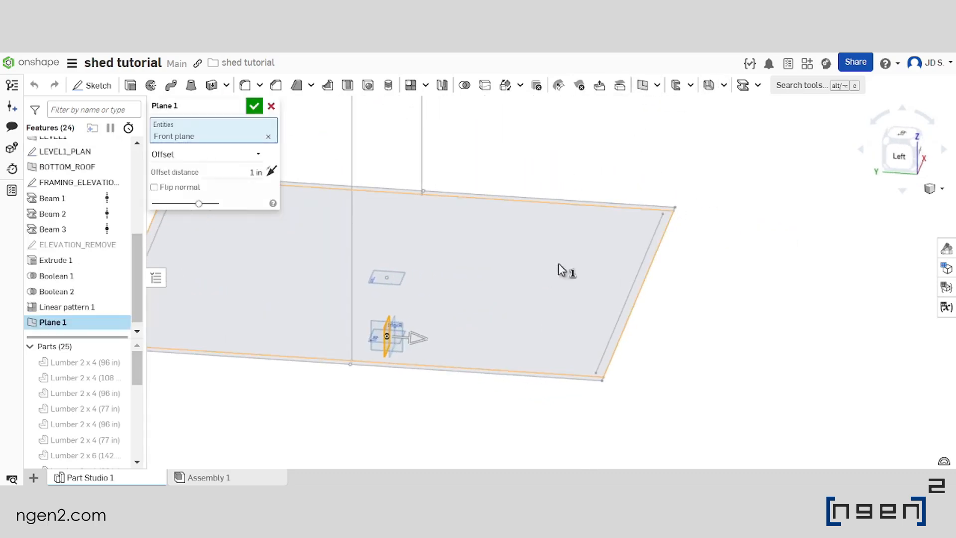
left_click(244, 172)
type("y")
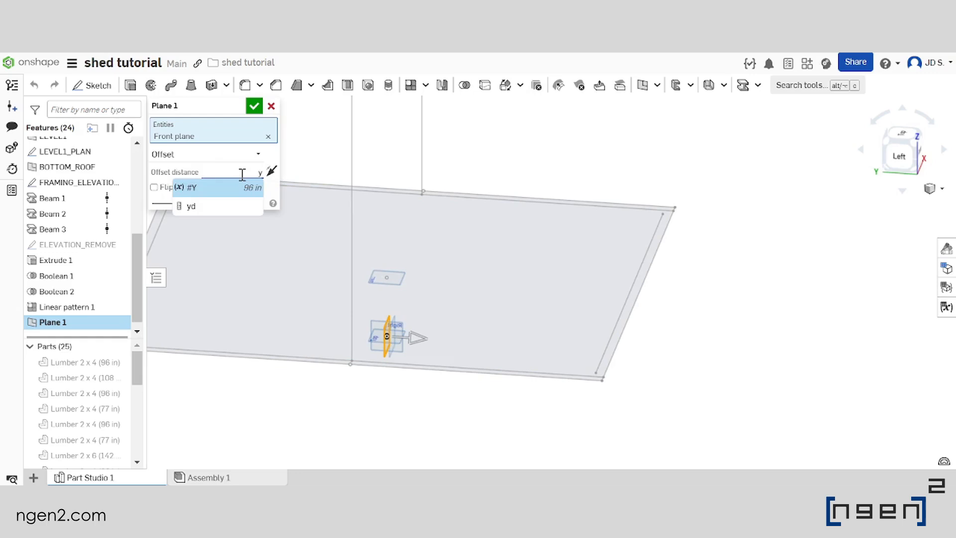
key("Return")
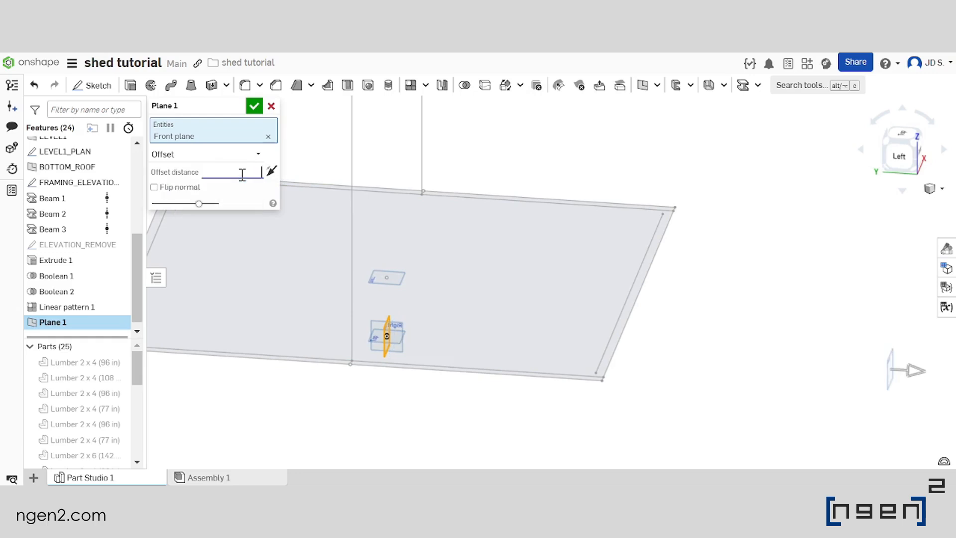
type("#Y")
key("Return")
scroll(497, 170, "down", 5)
right_click_drag(472, 220, 495, 242)
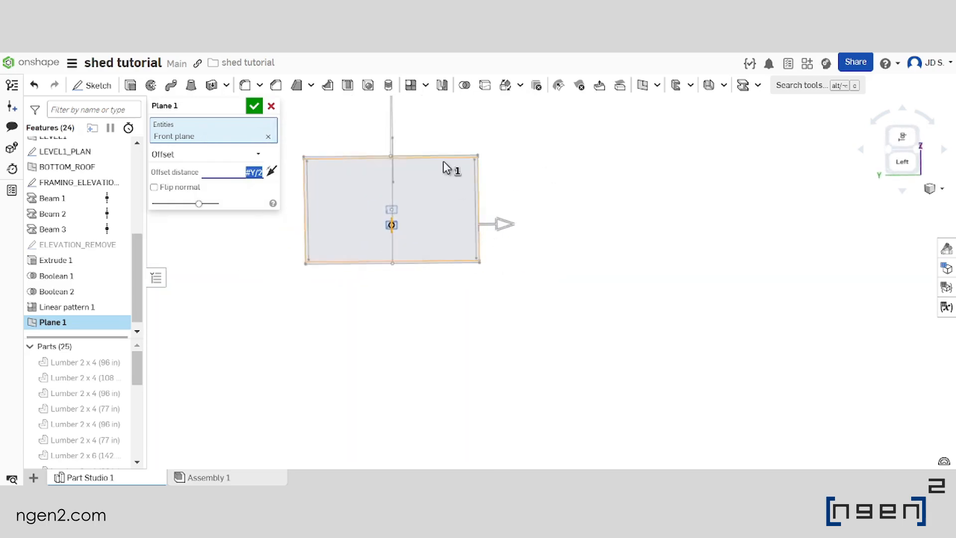
Set the new plane's offset distance to #Y/2-#PWALL_OFFSET and accept the plane
scroll(449, 180, "up", 5)
type("-pw")
key("Return")
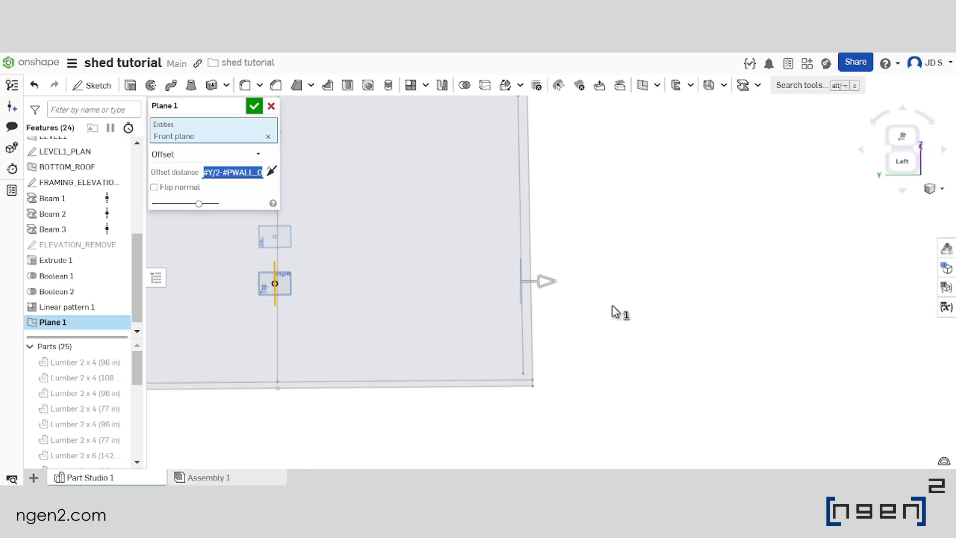
scroll(445, 347, "down", 2)
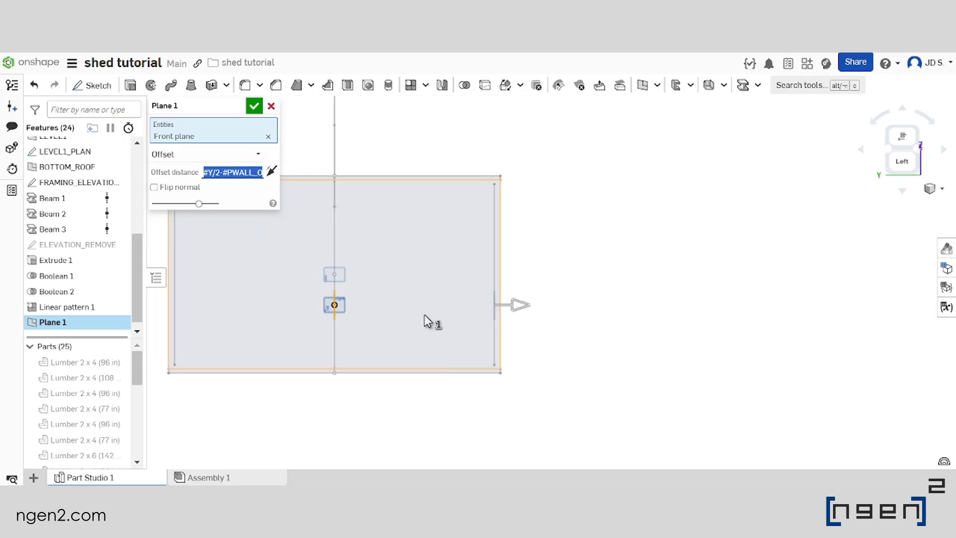
scroll(424, 315, "up", 1)
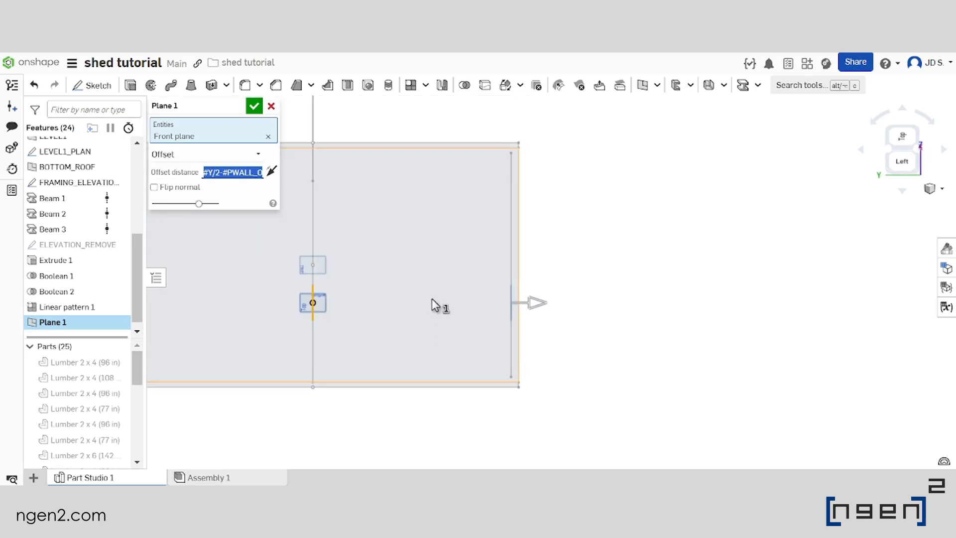
left_click(254, 107)
Rename the new front offset plane as ENTRANCE_ELEVATION and clear the selection
key("shift+7")
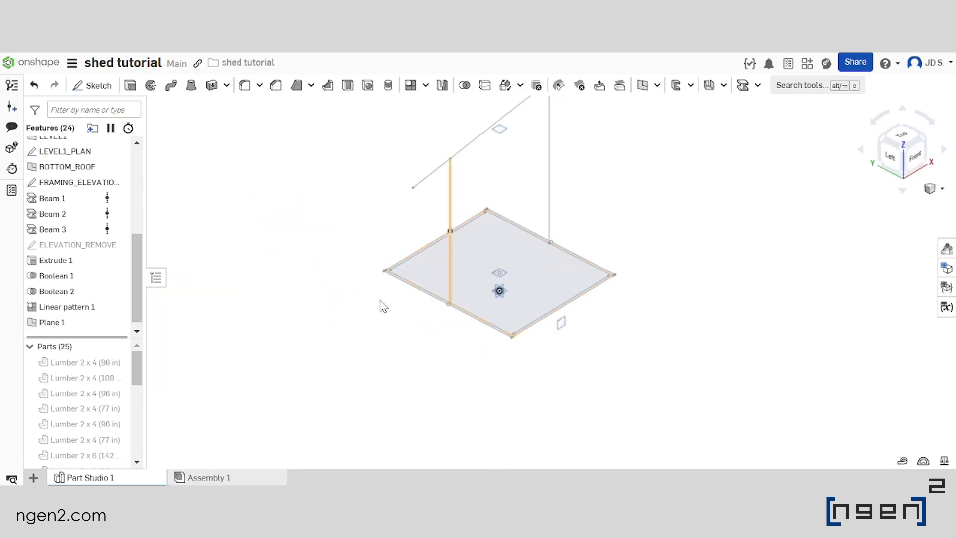
right_click(57, 323)
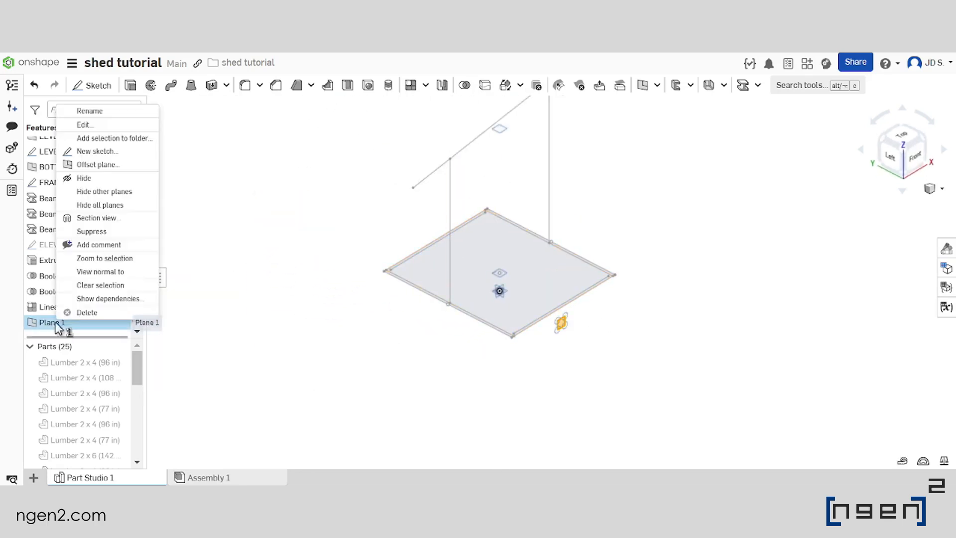
left_click(125, 118)
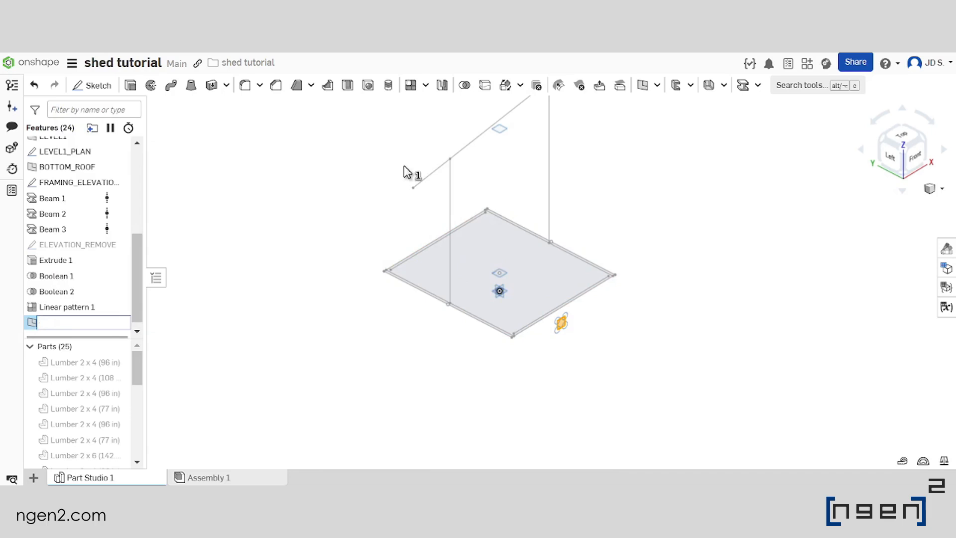
key("Caps_Lock")
type("FN")
type("TRANCE_EL")
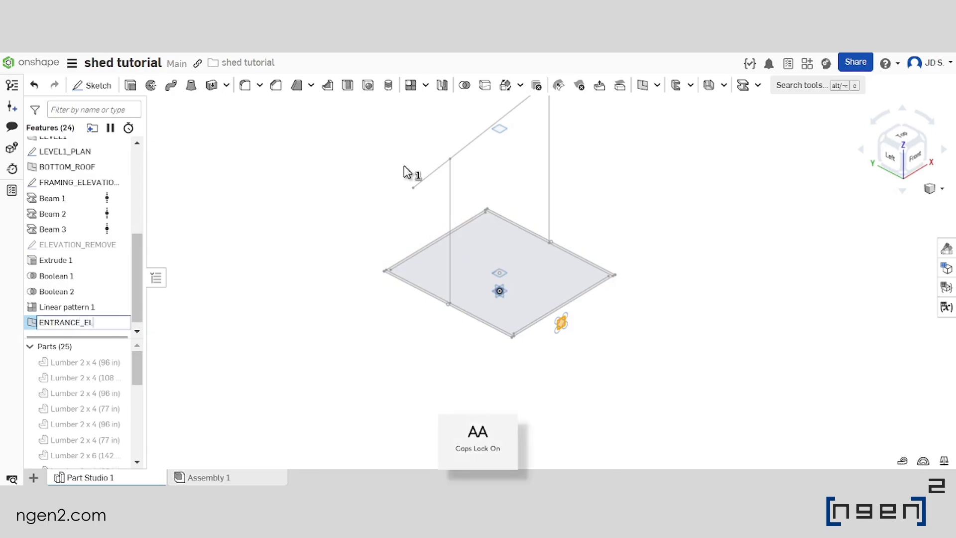
type("EVATI…")
key("Return")
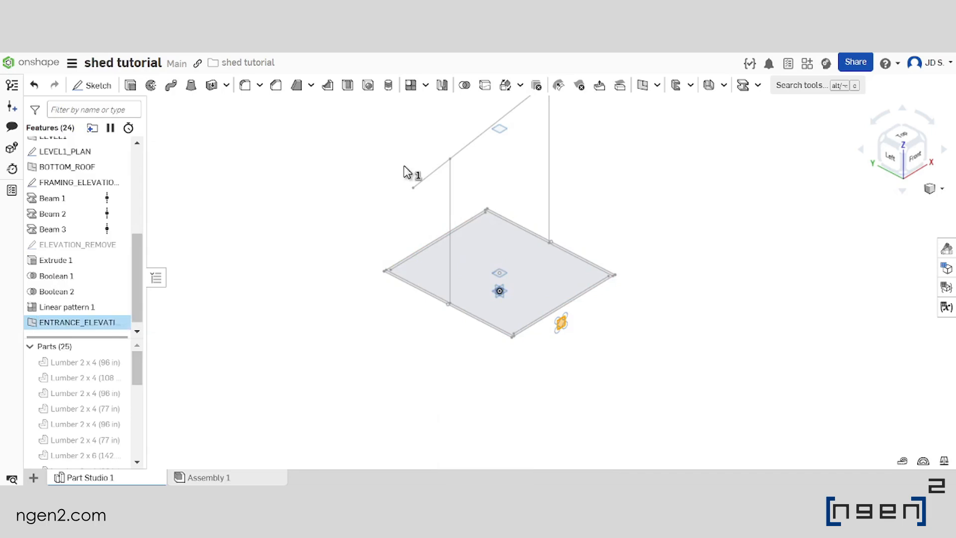
left_click(638, 335)
Copy the offset distance expression from the ENTRANCE_ELEVATION plane's definition without changing the plane
scroll(500, 306, "down", 2)
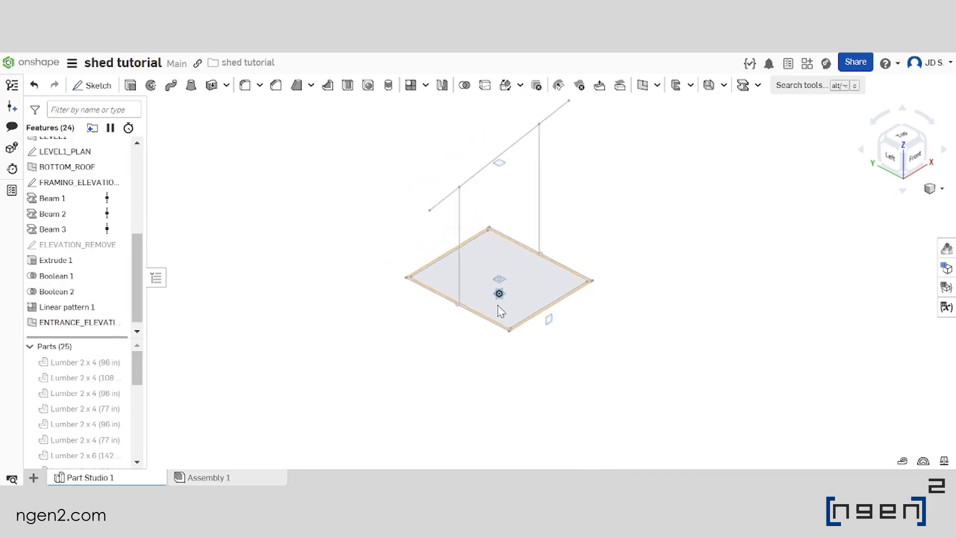
scroll(498, 287, "up", 1)
double_click(499, 295)
left_click(246, 172)
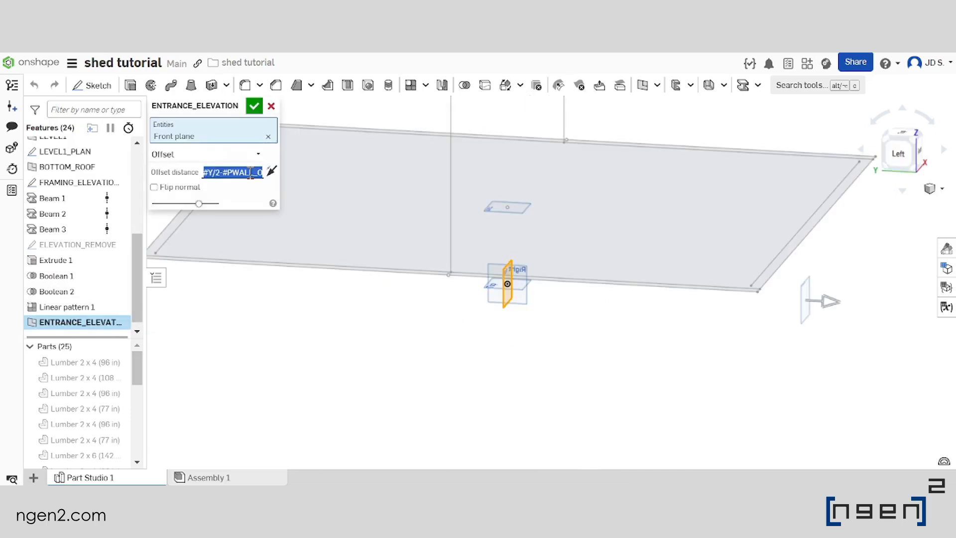
left_click(271, 107)
scroll(305, 321, "down", 3)
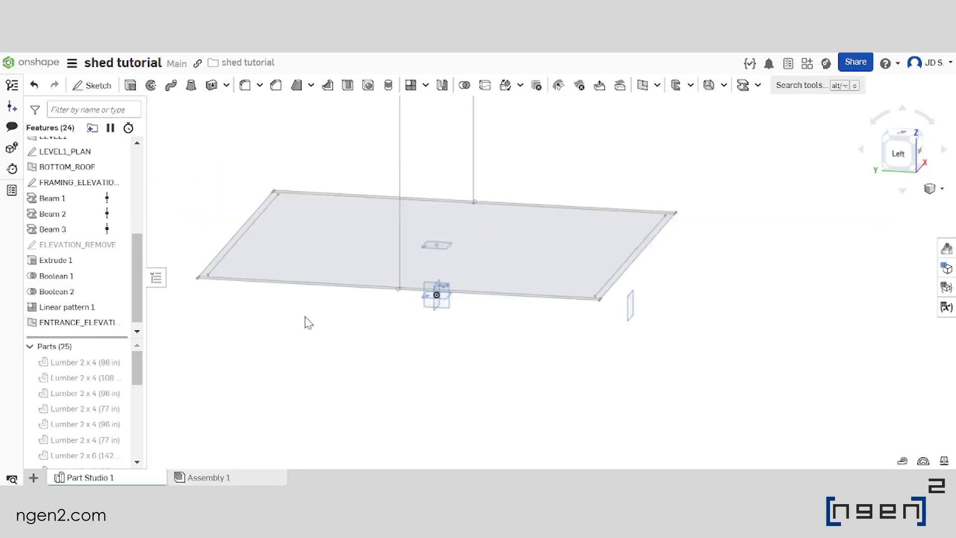
Create a second plane offset from the Front plane by #Y/2-#PWALL_OFFSET in the opposite direction, towards the rear of the base
left_click(643, 86)
scroll(465, 314, "up", 4)
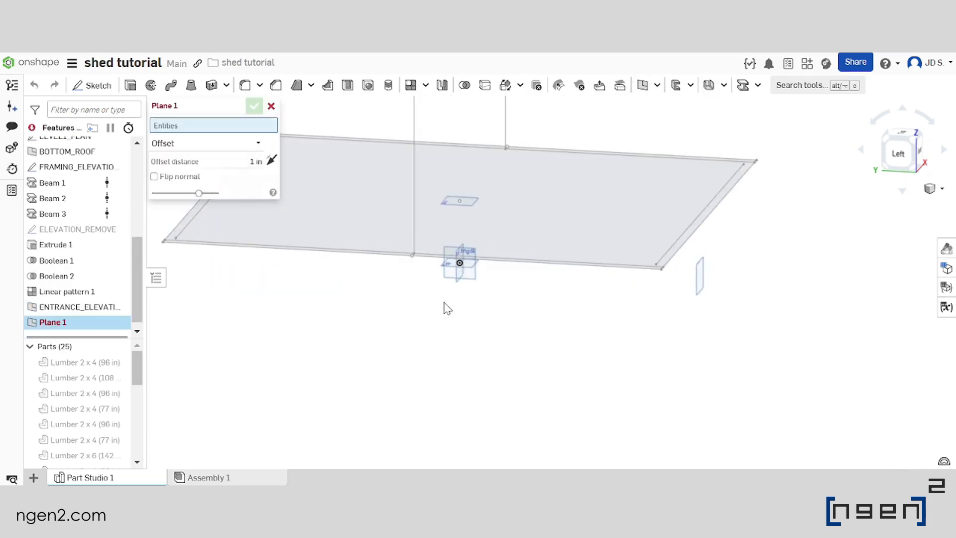
left_click(462, 285)
right_click_drag(503, 312, 527, 335)
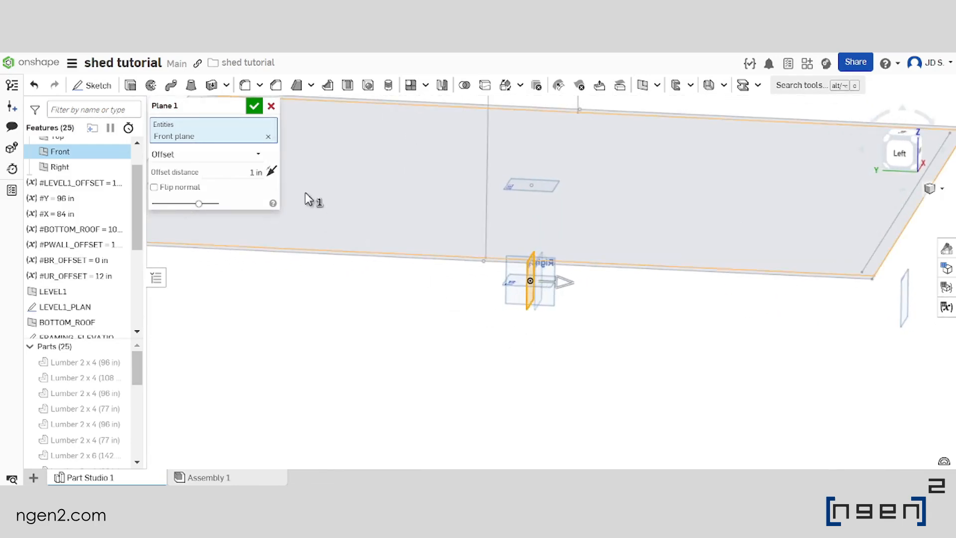
left_click(271, 172)
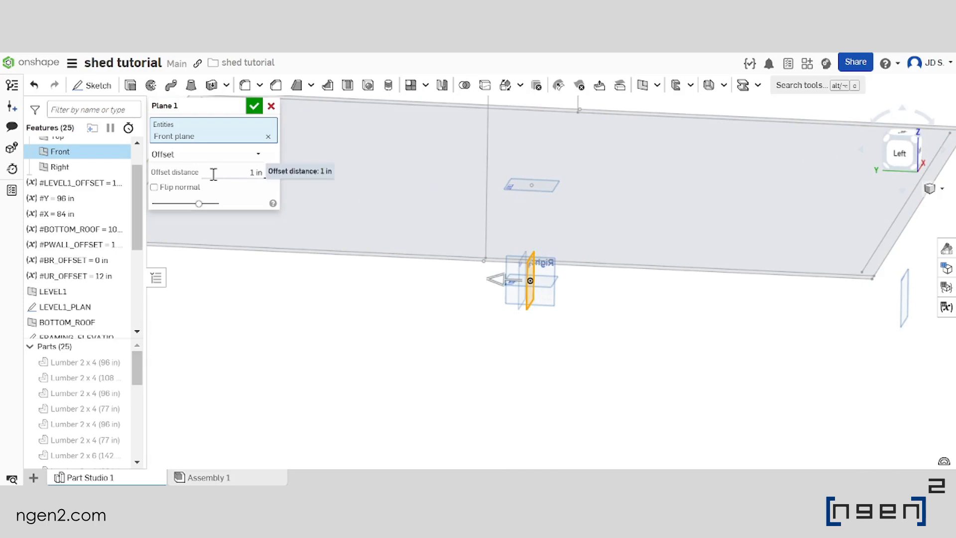
type("#PWALL_OFFSET")
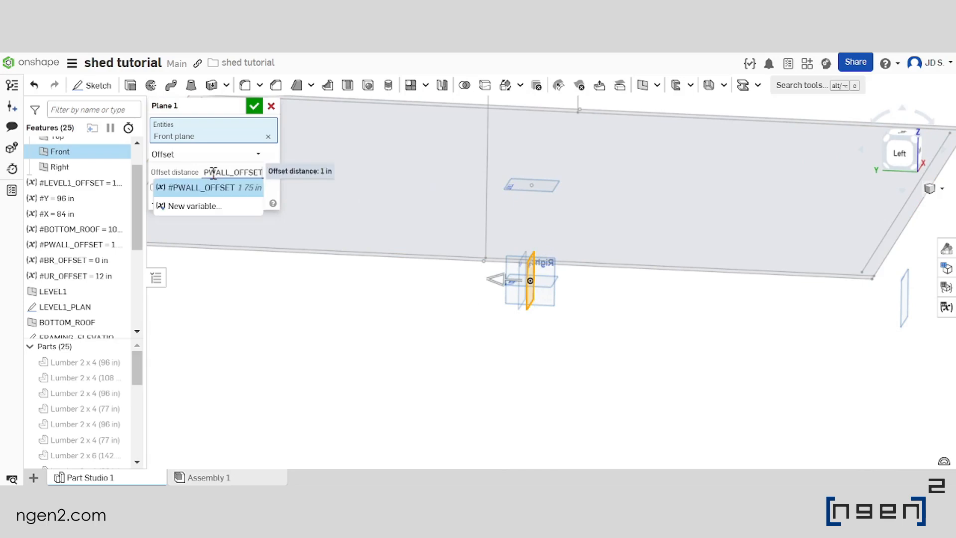
key("Return")
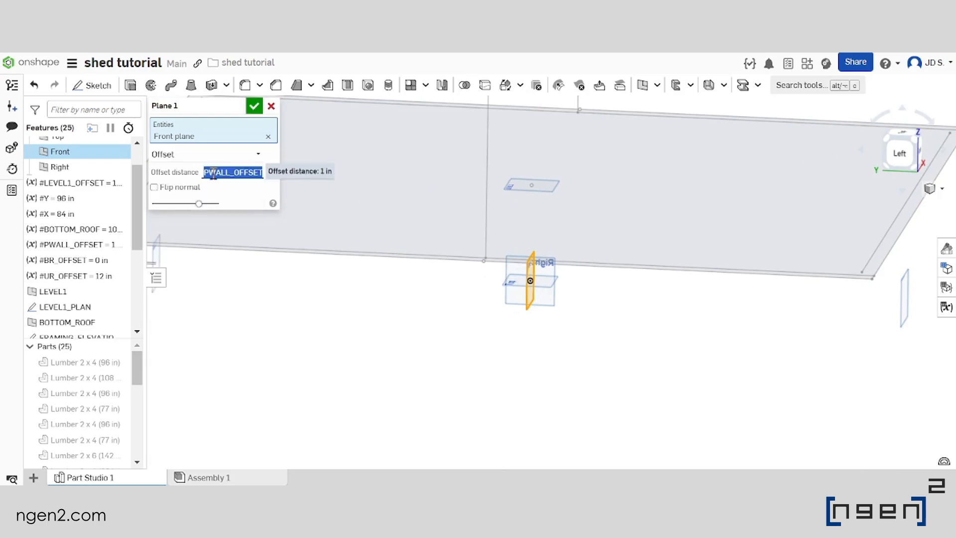
scroll(581, 357, "down", 4)
scroll(407, 325, "up", 2)
right_click_drag(455, 329, 467, 330)
scroll(464, 332, "down", 3)
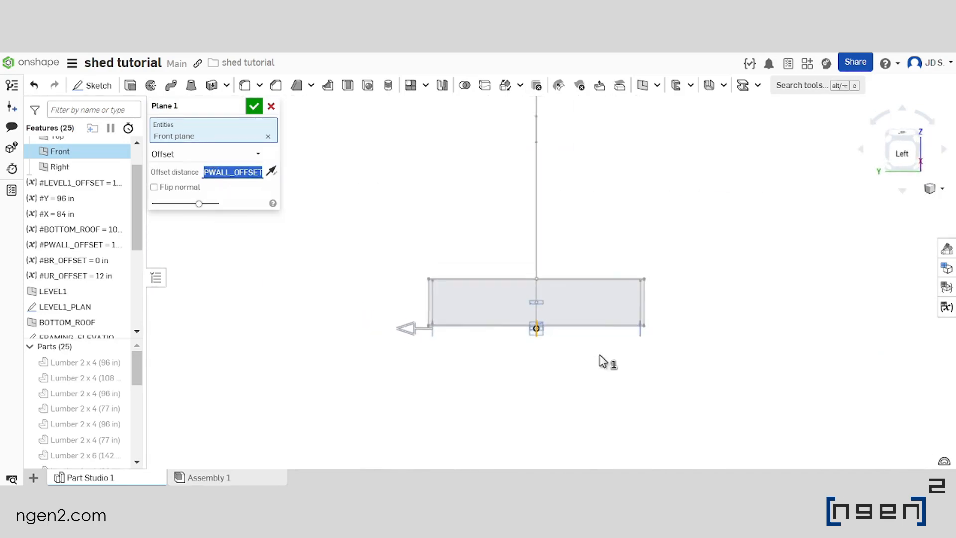
left_click(254, 106)
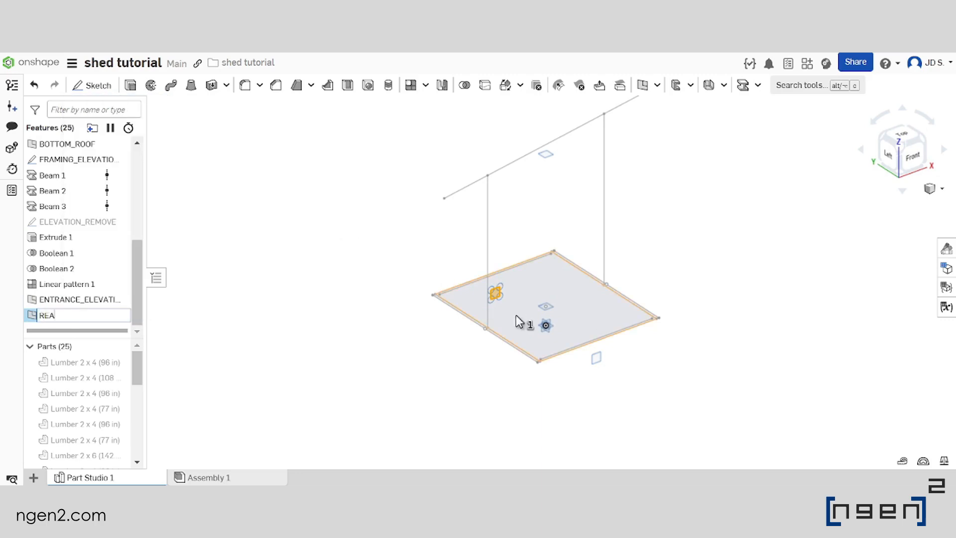
Rename the rear offset plane as REAR_WALL and clear the selection
type("REAR_WALL")
key("Return")
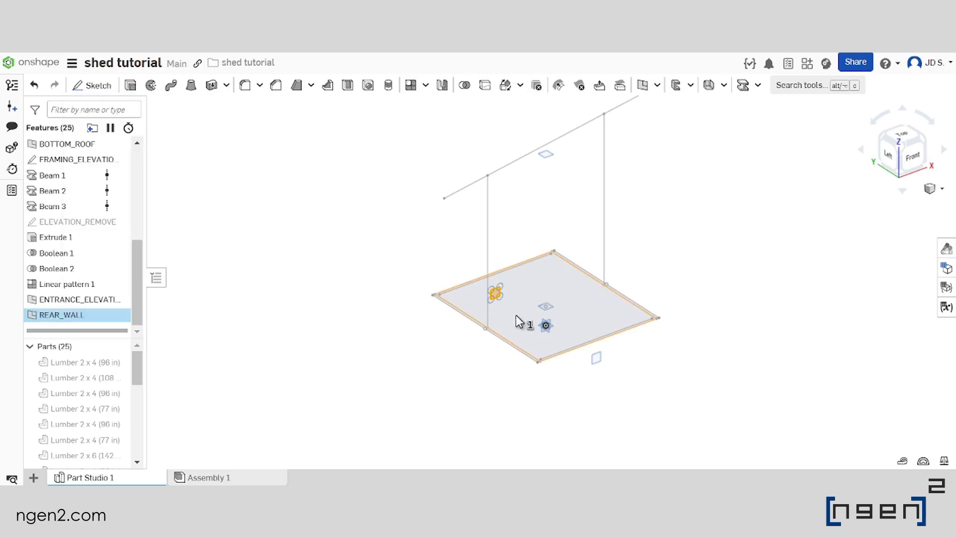
left_click(458, 365)
scroll(458, 365, "down", 3)
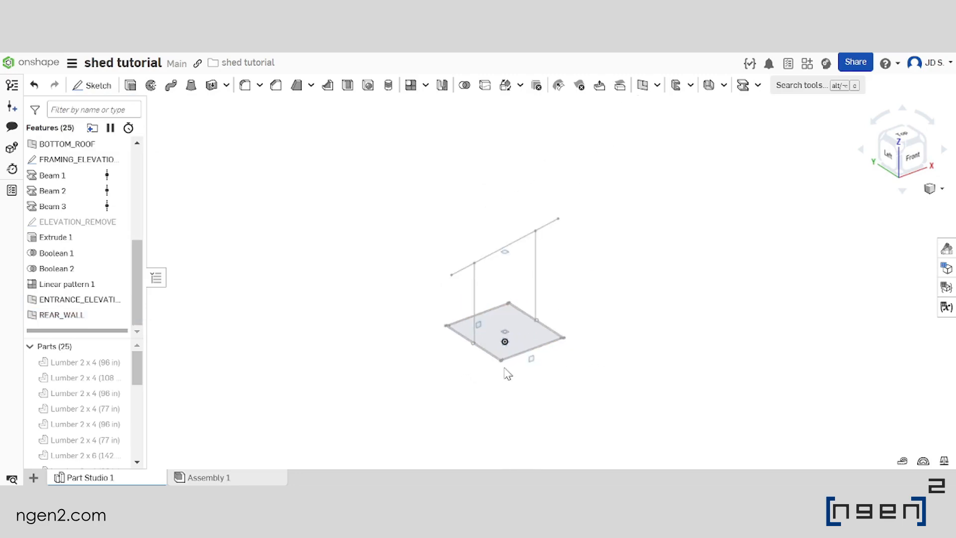
Start a new sketch on the ENTRANCE_ELEVATION plane
scroll(504, 367, "up", 4)
left_click(578, 353)
mouse_move(491, 393)
right_mouse_down()
mouse_move(474, 367)
mouse_move(529, 370)
right_mouse_up()
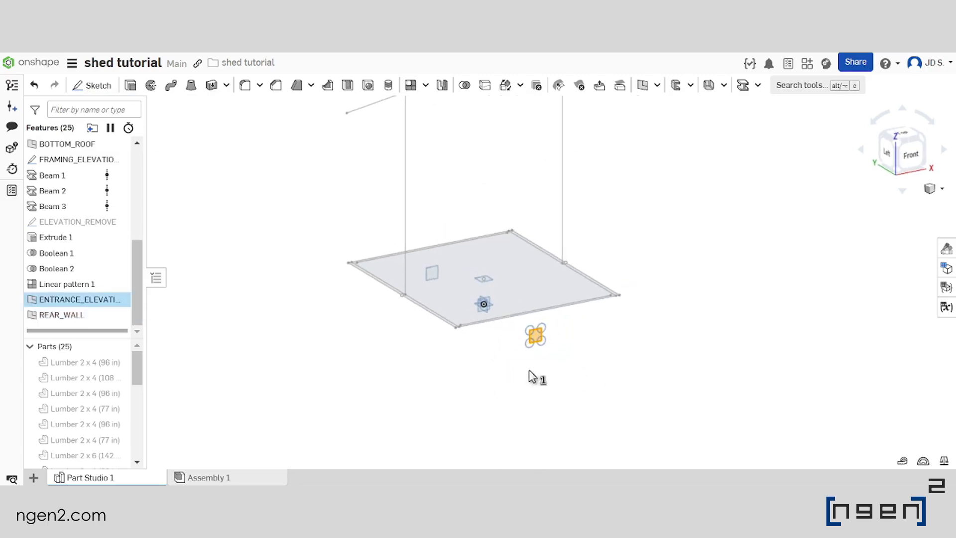
scroll(529, 370, "down", 2)
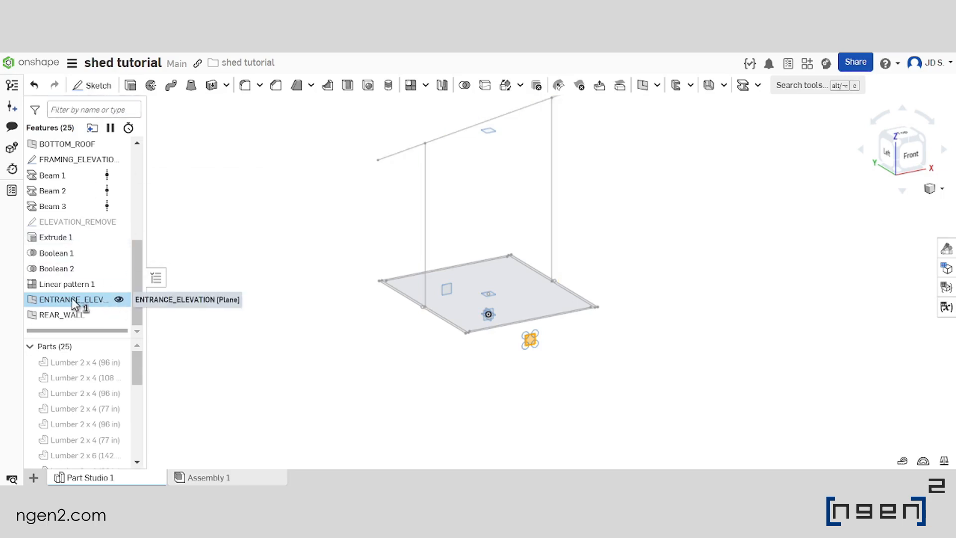
left_click(92, 85)
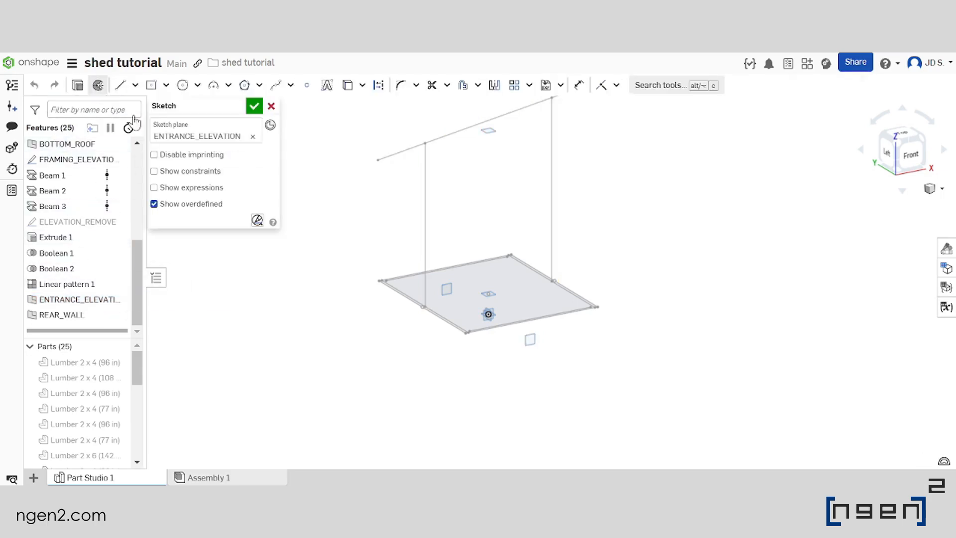
scroll(528, 324, "up", 4)
right_click_drag(532, 323, 538, 326)
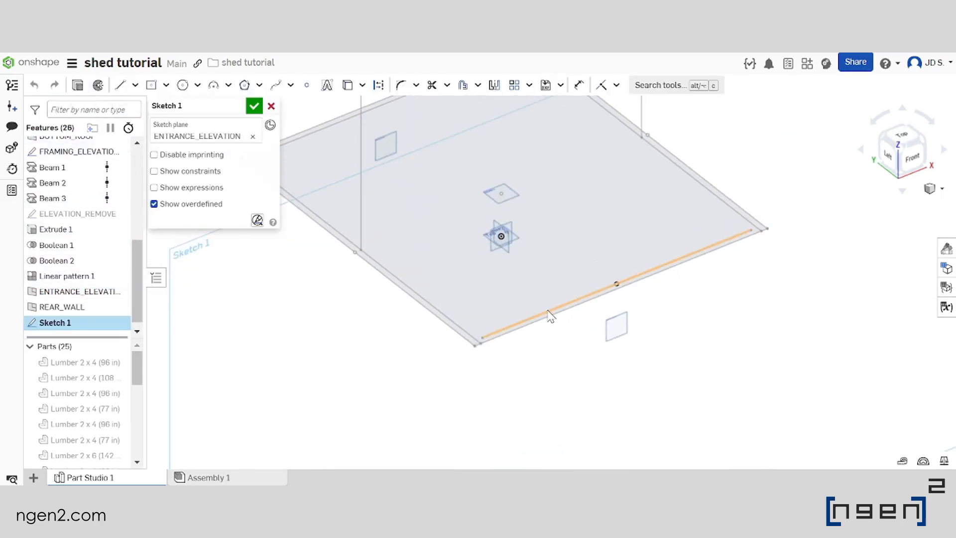
Project the LEVEL1_PLAN front plate line and the adjacent inner corner points at both of its ends into the entrance sketch
left_click(550, 315)
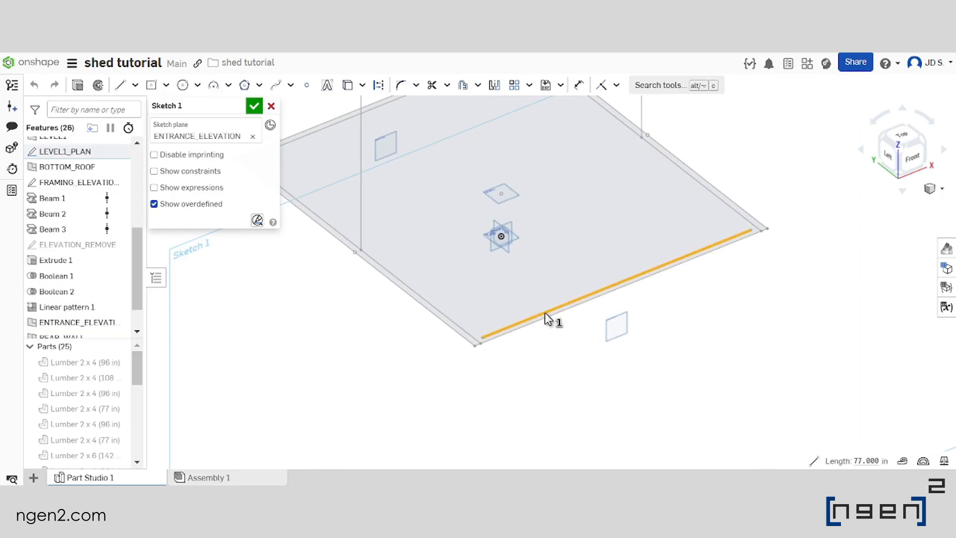
scroll(487, 349, "up", 2)
left_click(485, 343)
scroll(374, 390, "down", 3)
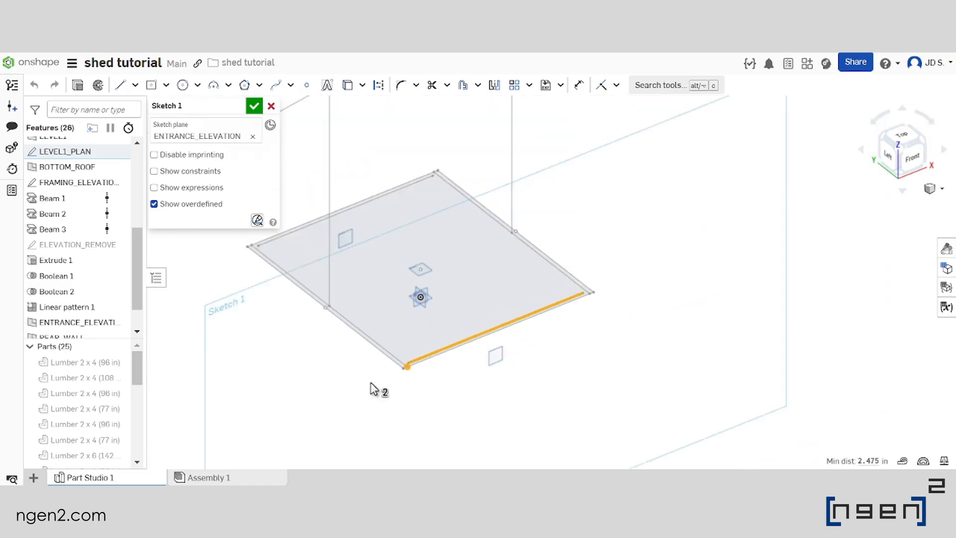
scroll(581, 309, "up", 3)
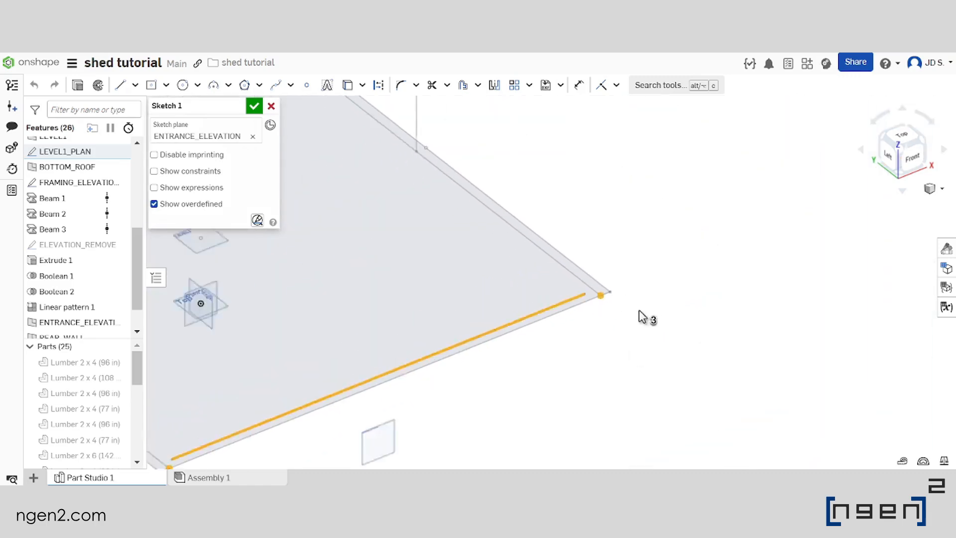
scroll(641, 323, "down", 5)
scroll(641, 331, "up", 2)
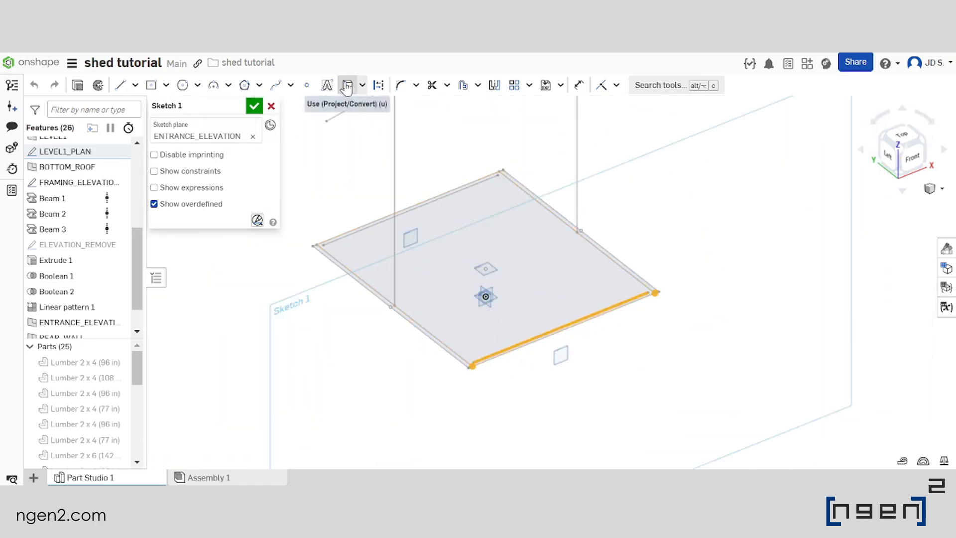
left_click(347, 86)
scroll(495, 374, "up", 3)
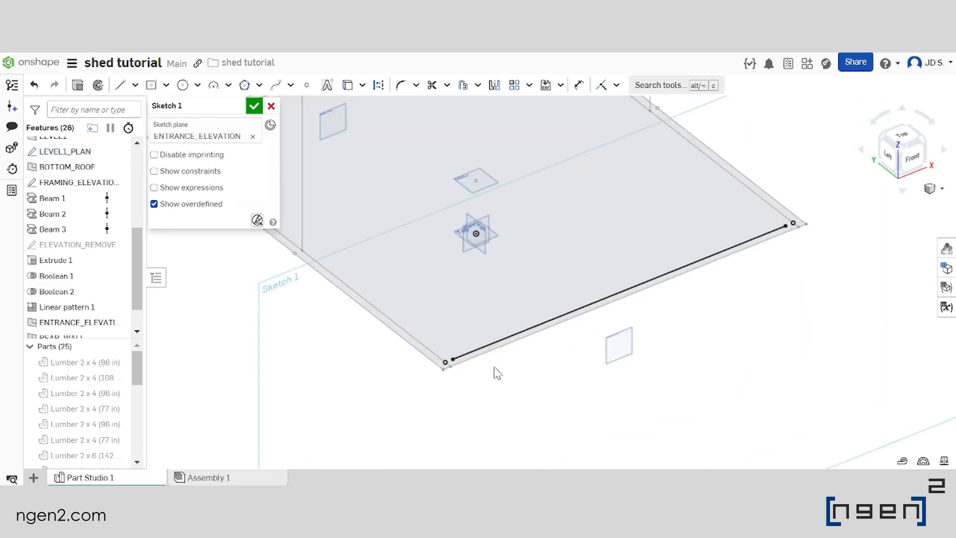
Project the two outermost front corner points of the LEVEL1_PLAN base into the entrance sketch
key("n")
scroll(508, 349, "down", 3)
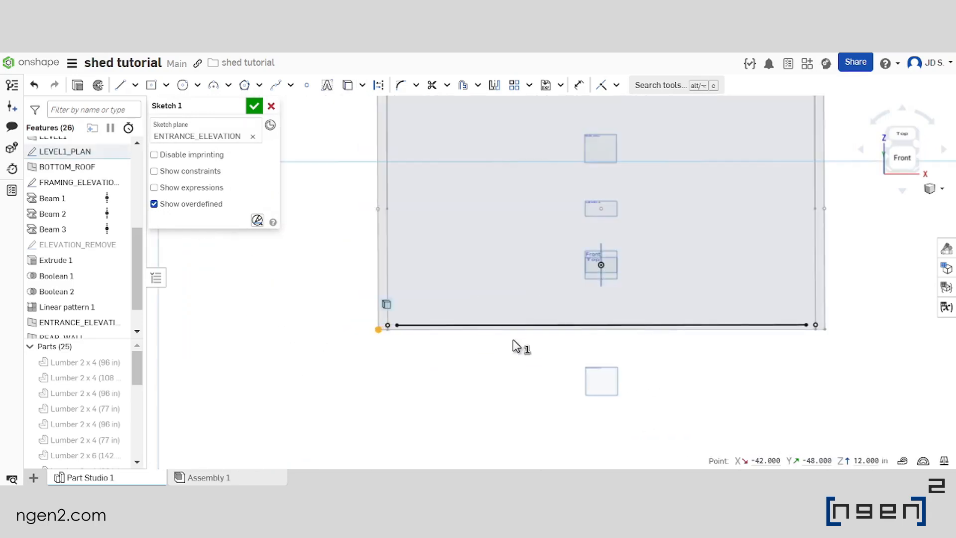
scroll(695, 345, "up", 2)
left_click(674, 322)
scroll(660, 384, "down", 3)
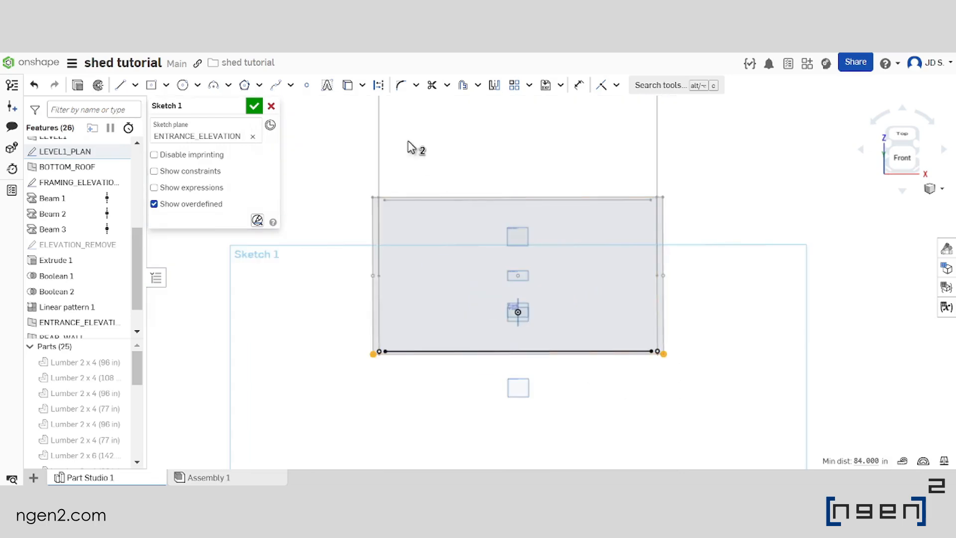
left_click(341, 88)
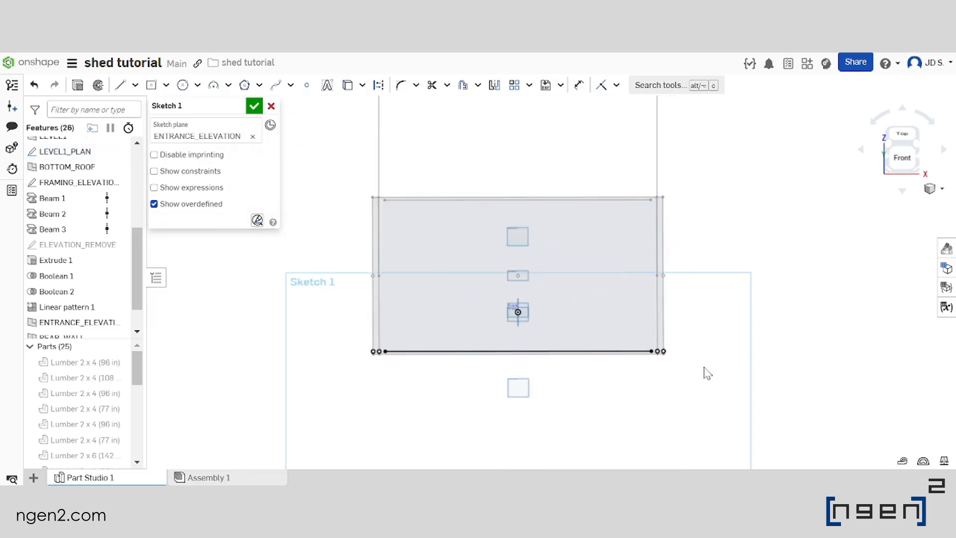
Sketch a vertical line between the two left corner points, ending about 1.5 in below the sloped roof line
scroll(349, 195, "down", 3)
scroll(386, 230, "up", 2)
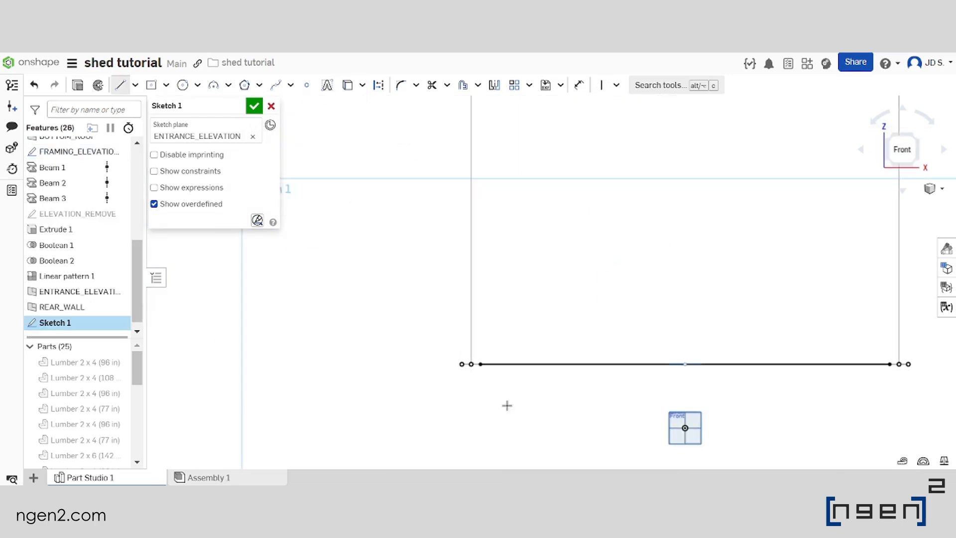
scroll(500, 284, "down", 4)
scroll(495, 340, "up", 3)
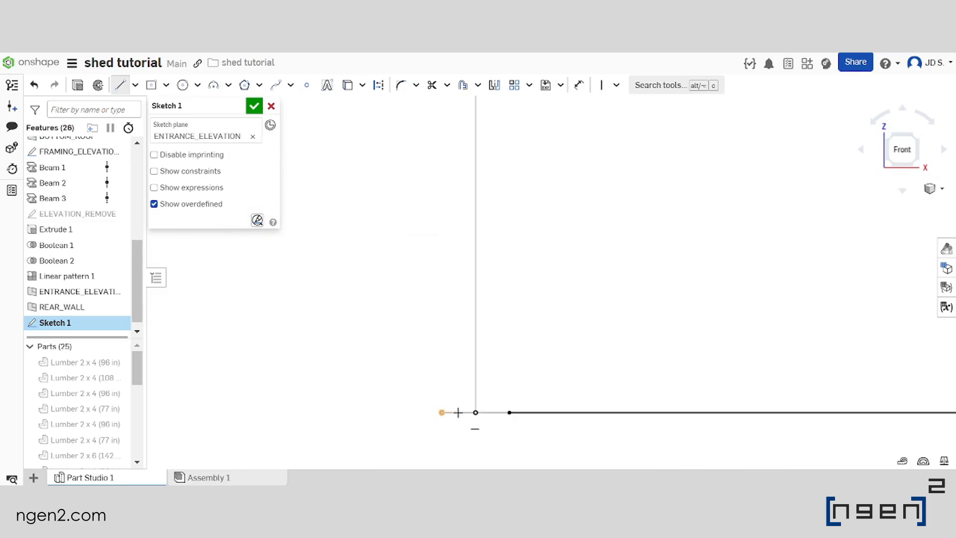
left_click(443, 412)
scroll(448, 414, "down", 5)
scroll(453, 254, "up", 5)
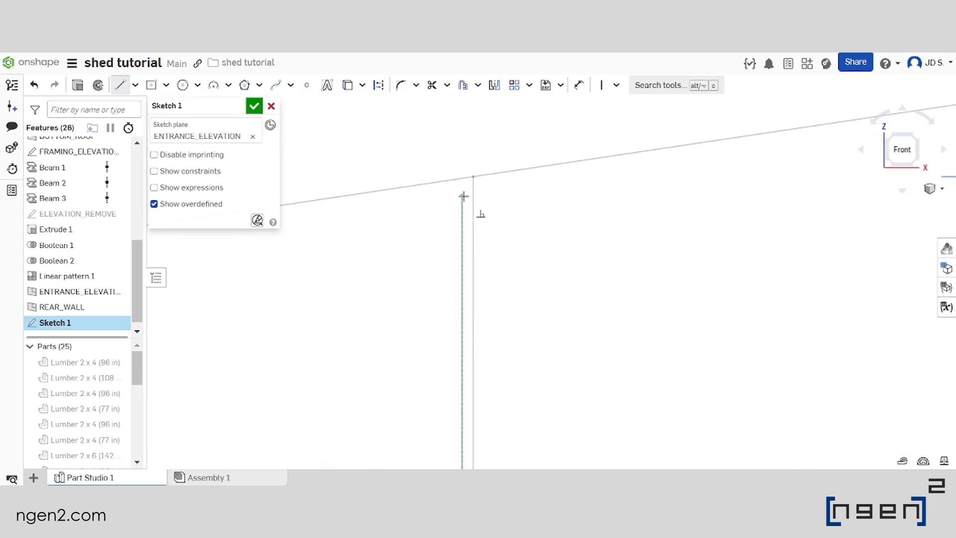
left_click(463, 196)
Set the distance between the left vertical line's upper endpoint and the sloped roof line to 0
left_click(577, 88)
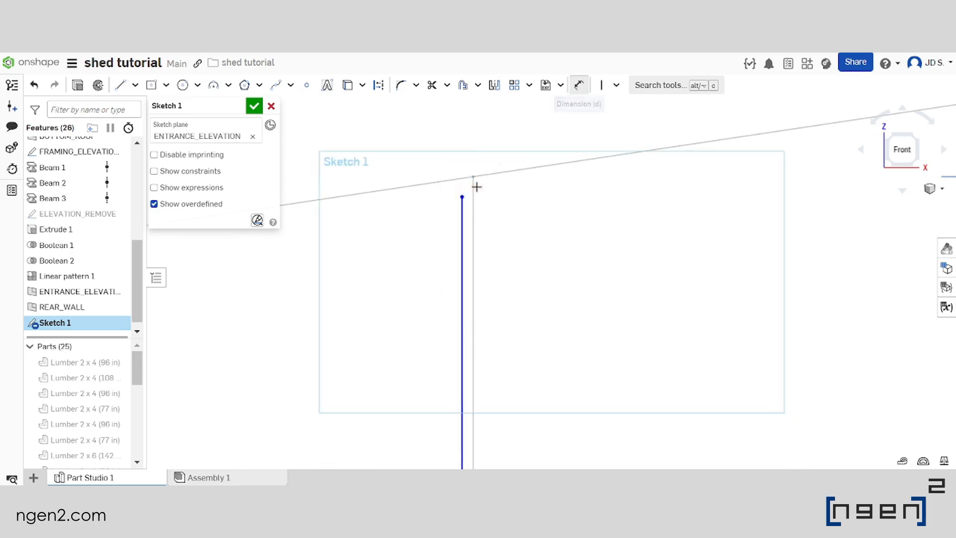
left_click(425, 184)
left_click(461, 198)
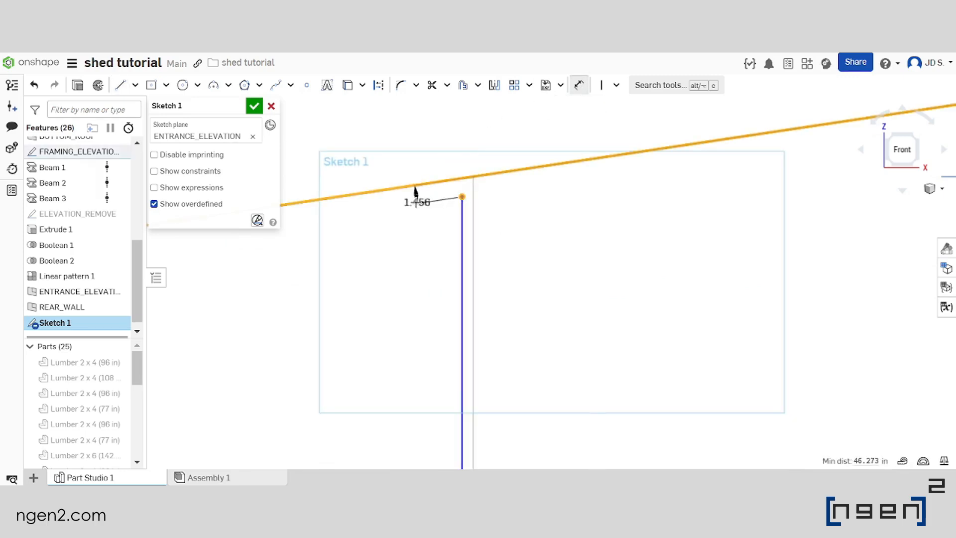
left_click(412, 206)
type("0")
key("Return")
Dimension the left vertical line 1.5/2 from the outer left corner point of the base
scroll(465, 249, "down", 3)
scroll(468, 433, "up", 5)
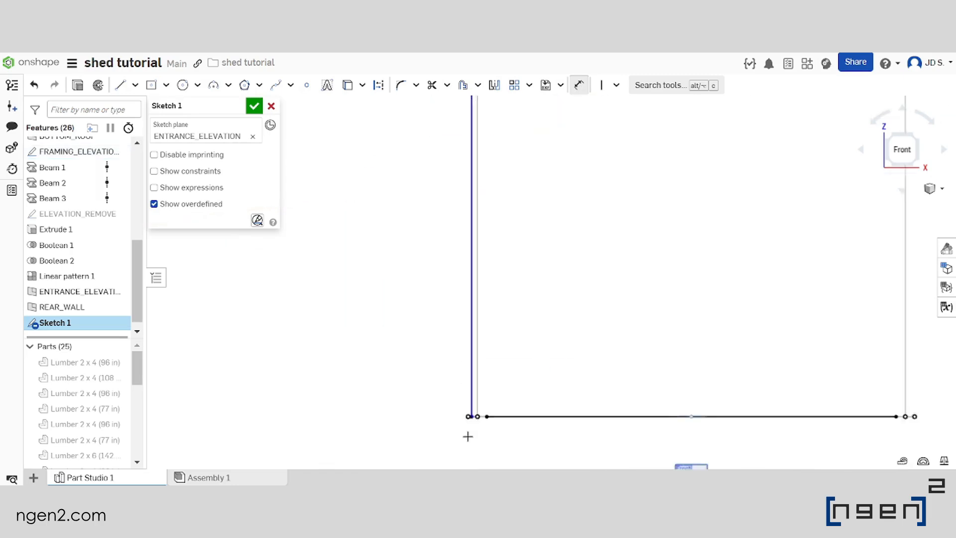
left_click(471, 352)
left_click(442, 375)
left_click(391, 274)
type("1")
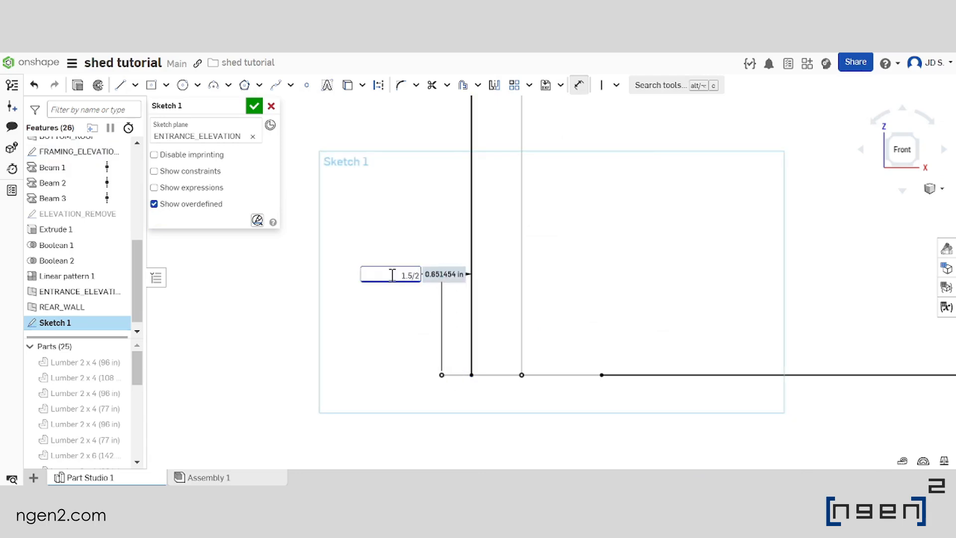
type(".5/2")
key("Return")
scroll(392, 274, "down", 15)
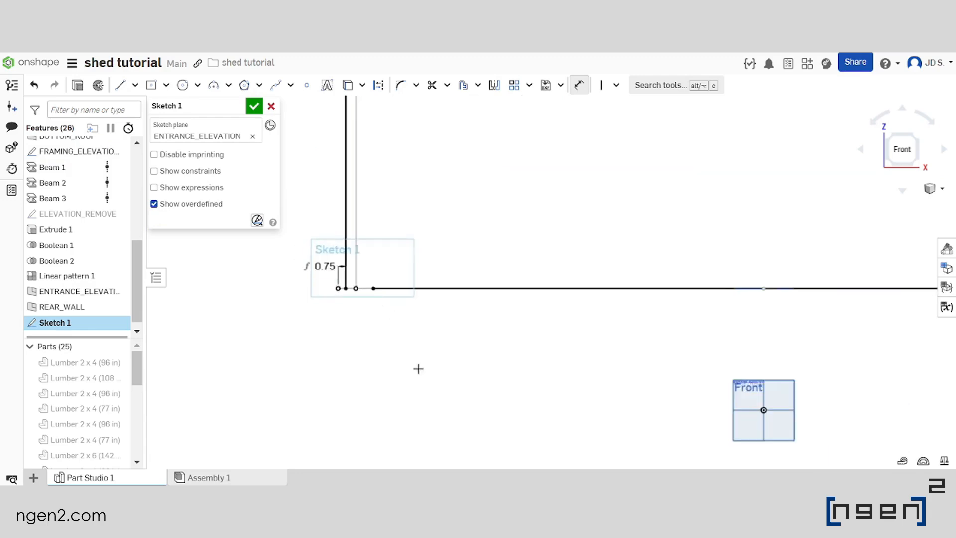
scroll(502, 329, "up", 3)
key("Escape")
Sketch a second vertical line between the two right corner points, ending about 1.5 in below the sloped roof line
scroll(508, 394, "up", 1)
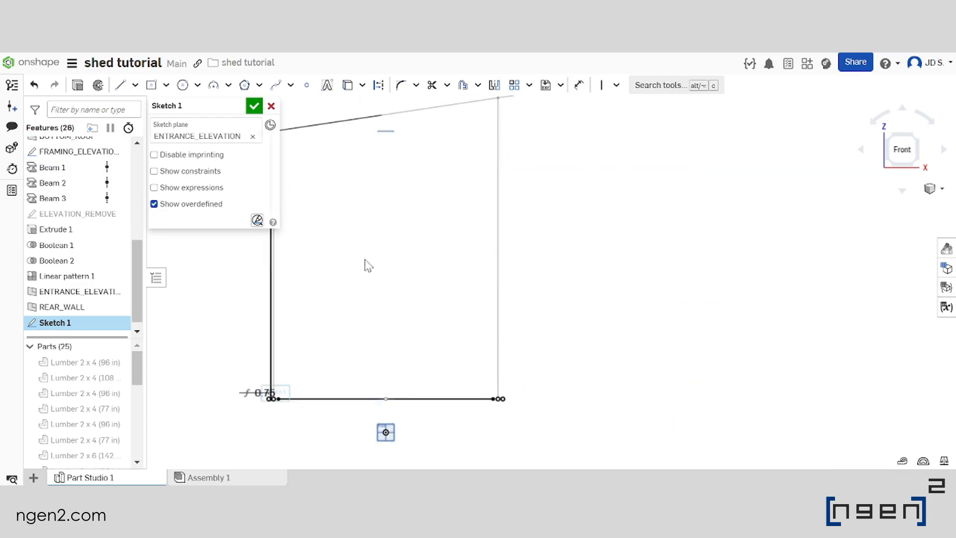
left_click(120, 85)
scroll(523, 438, "up", 3)
scroll(493, 351, "up", 4)
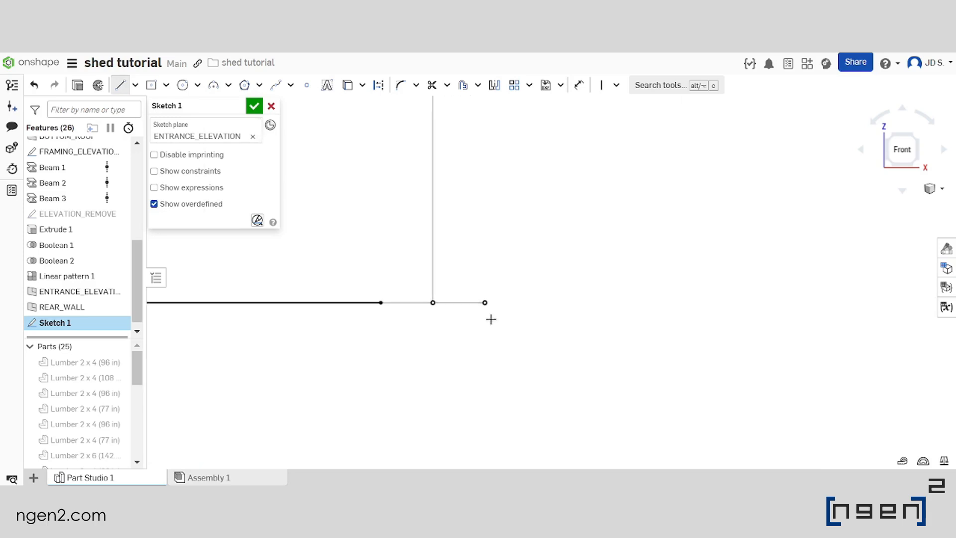
left_click(464, 303)
scroll(456, 421, "down", 10)
scroll(463, 161, "up", 5)
scroll(453, 187, "up", 3)
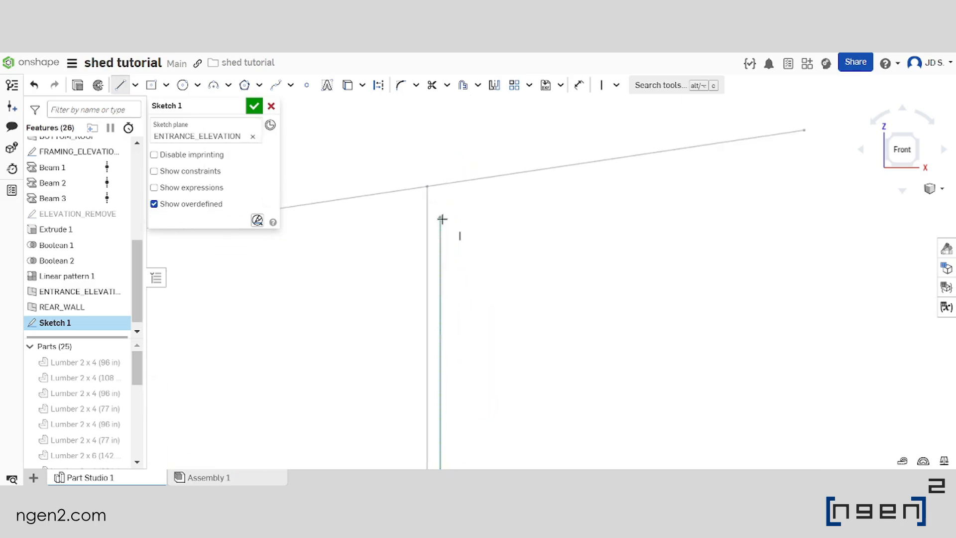
left_click(440, 202)
Set the distance between the right vertical line's upper endpoint and the sloped roof line to 0
left_click(578, 85)
left_click(454, 183)
left_click(499, 207)
type("0")
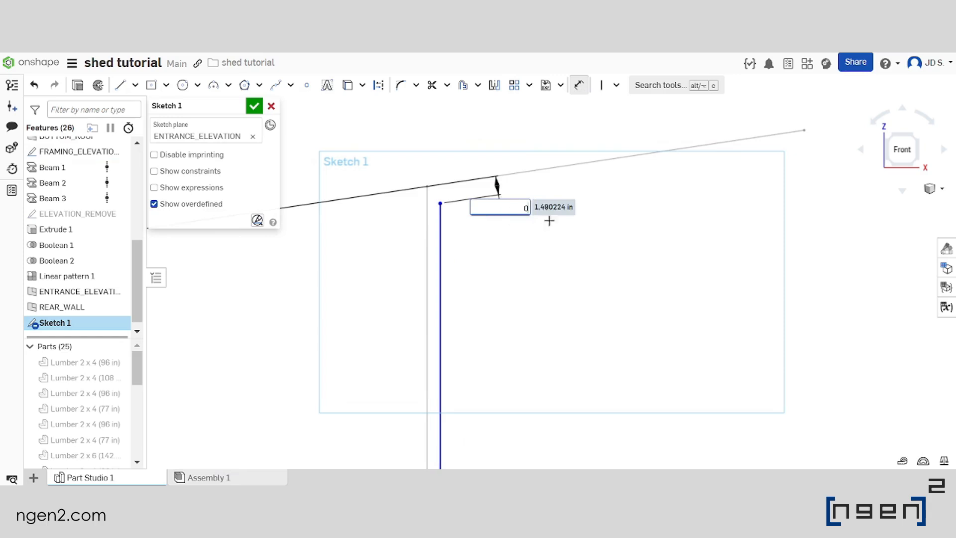
key("Return")
Dimension the right vertical line 1.5/2 from the outer right corner point of the base
scroll(481, 141, "down", 5)
scroll(478, 386, "up", 5)
scroll(448, 432, "up", 3)
left_click(448, 402)
left_click(475, 409)
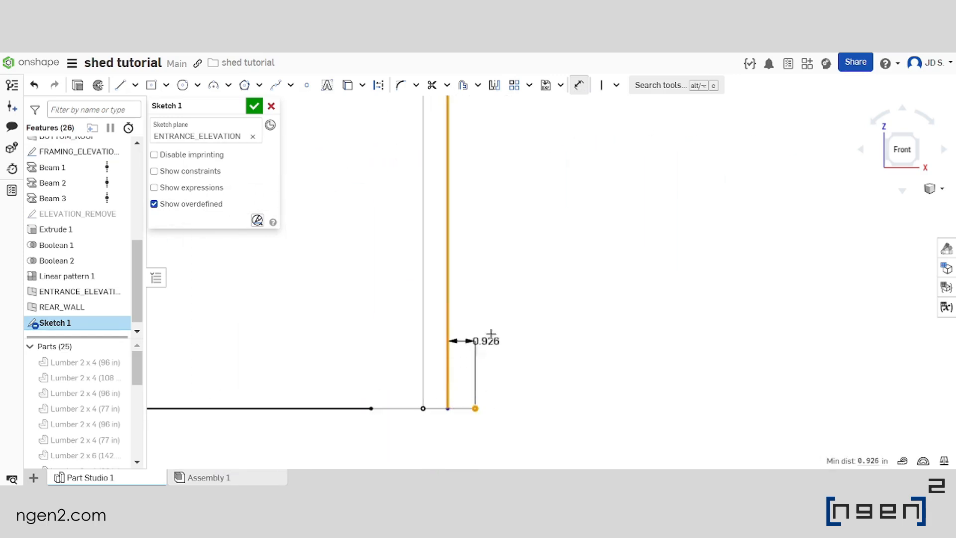
left_click(548, 297)
type("1")
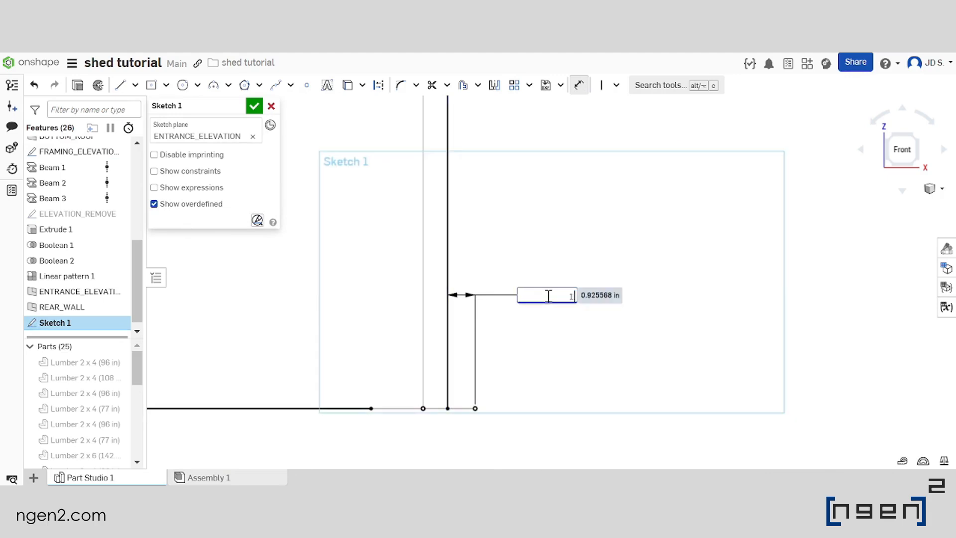
type(".5/2")
key("Return")
scroll(603, 304, "down", 5)
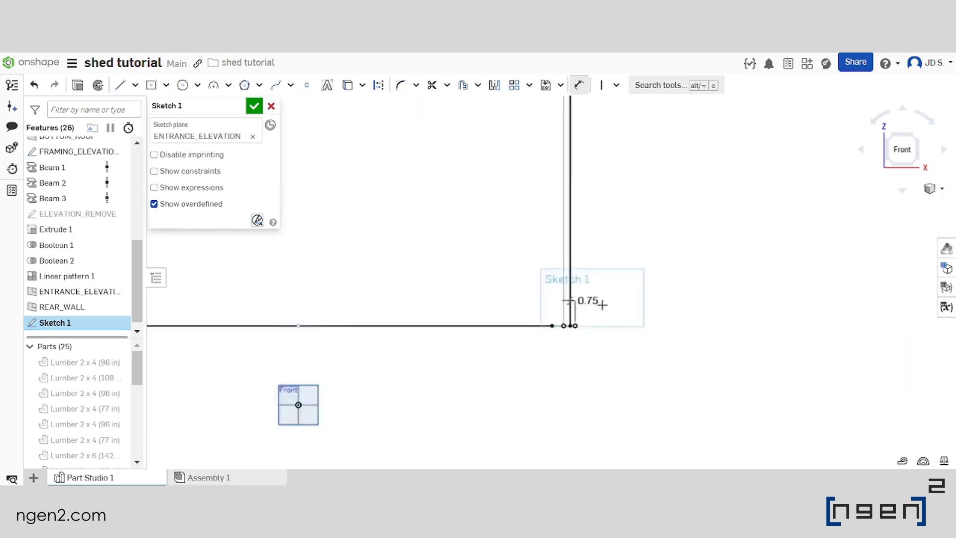
key("Escape")
Project the sloped roof line from the FRAMING_ELEVATION sketch into the entrance sketch
scroll(552, 196, "up", 4)
left_click(370, 204)
scroll(369, 197, "down", 2)
scroll(381, 214, "up", 3)
right_click_drag(466, 198, 483, 220)
scroll(358, 182, "down", 2)
scroll(359, 184, "up", 2)
scroll(468, 219, "down", 3)
left_click(348, 85)
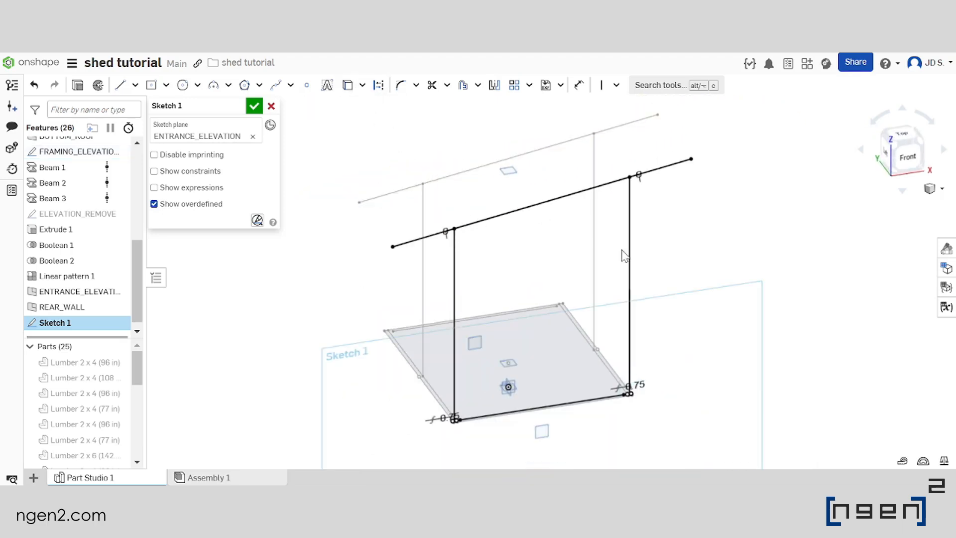
Sketch a vertical centre line from the bottom plate line's midpoint, ending about 49 in above the BOTTOM_ROOF plane
key("n")
scroll(508, 252, "up", 3)
scroll(510, 258, "down", 2)
left_click(120, 86)
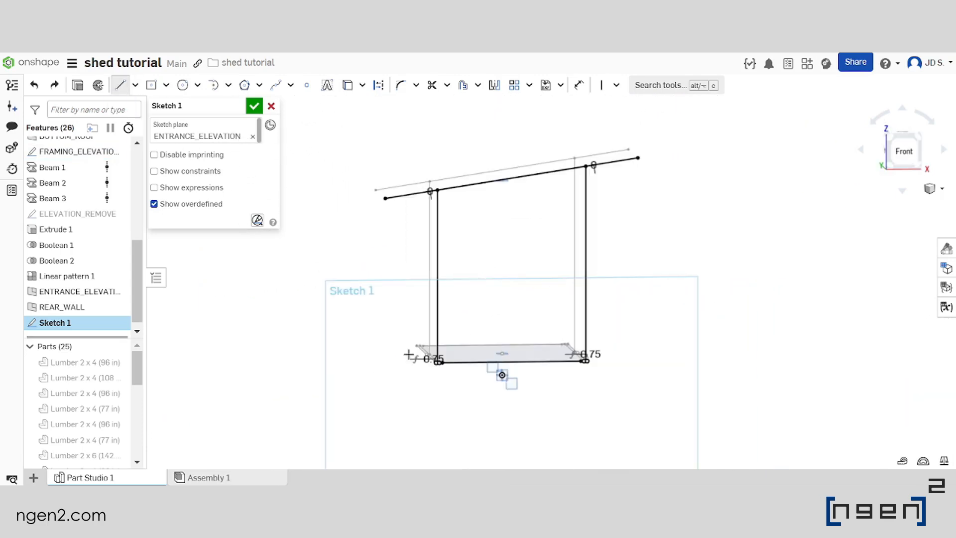
scroll(502, 375, "up", 4)
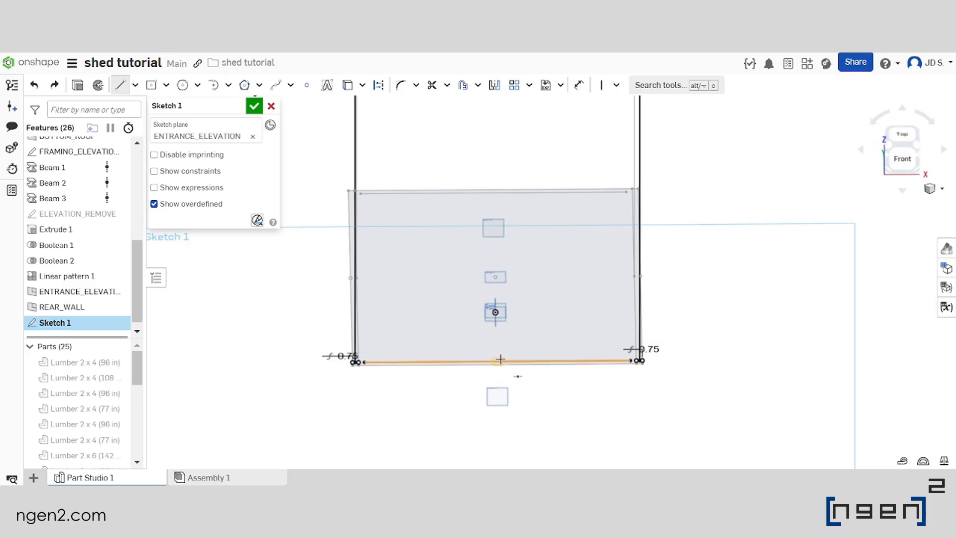
scroll(499, 360, "down", 3)
left_click(499, 361)
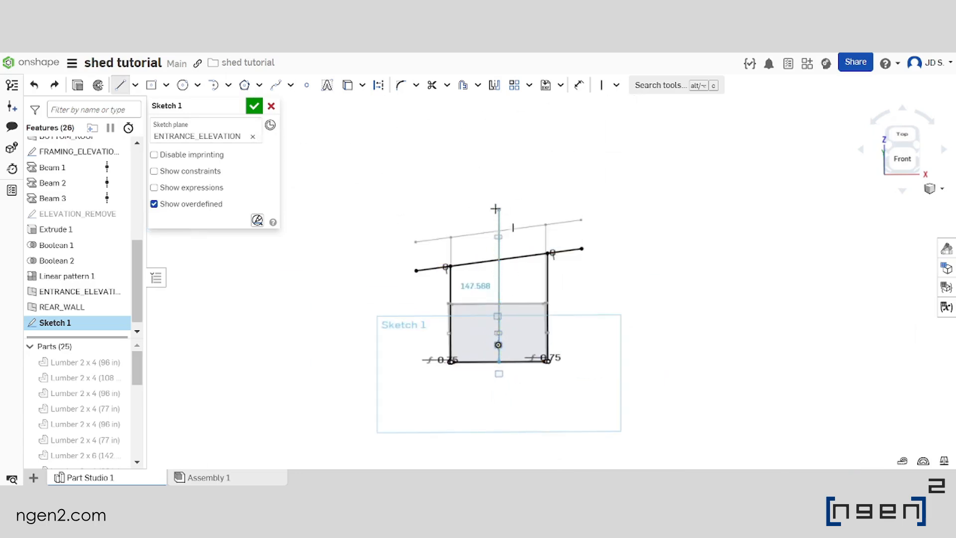
left_click(500, 215)
scroll(511, 314, "up", 4)
key("Escape")
scroll(523, 261, "up", 2)
scroll(501, 264, "down", 2)
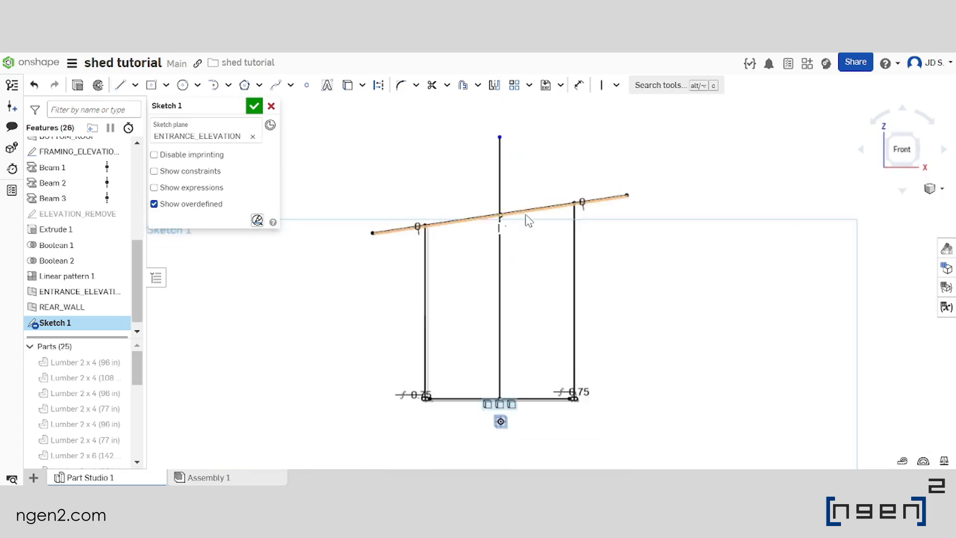
Dimension the centre line's upper endpoint from the BOTTOM_ROOF plane as #UR_OFFSET
left_click(576, 84)
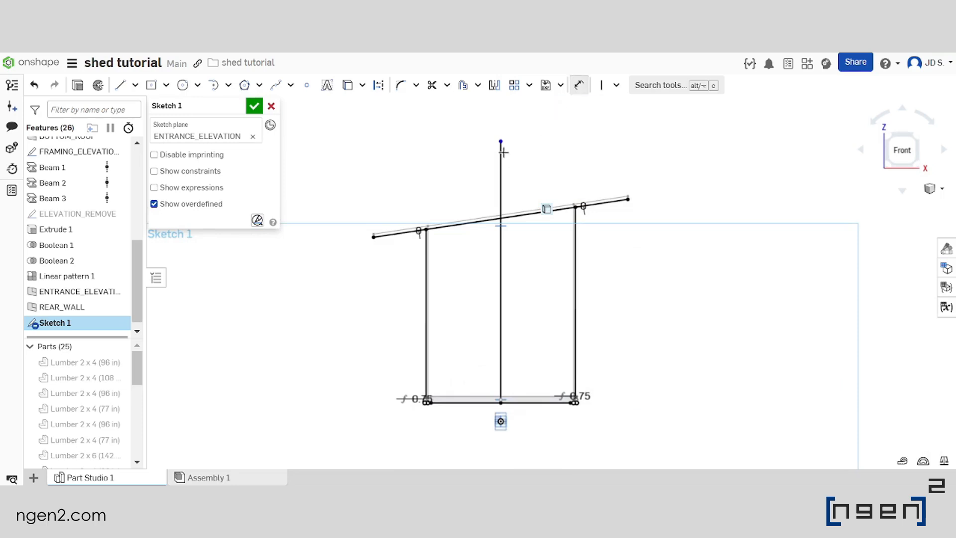
scroll(504, 226, "up", 3)
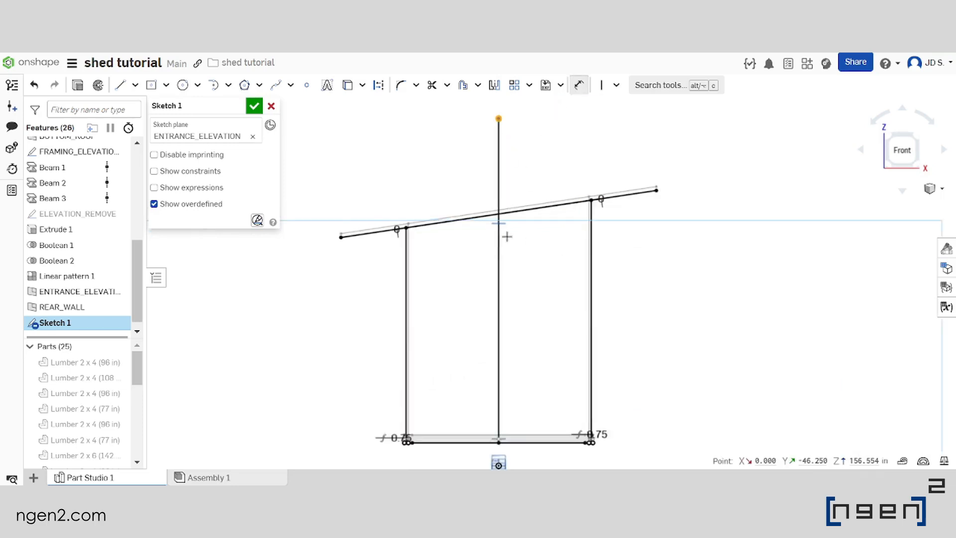
left_click(501, 221)
scroll(535, 262, "down", 2)
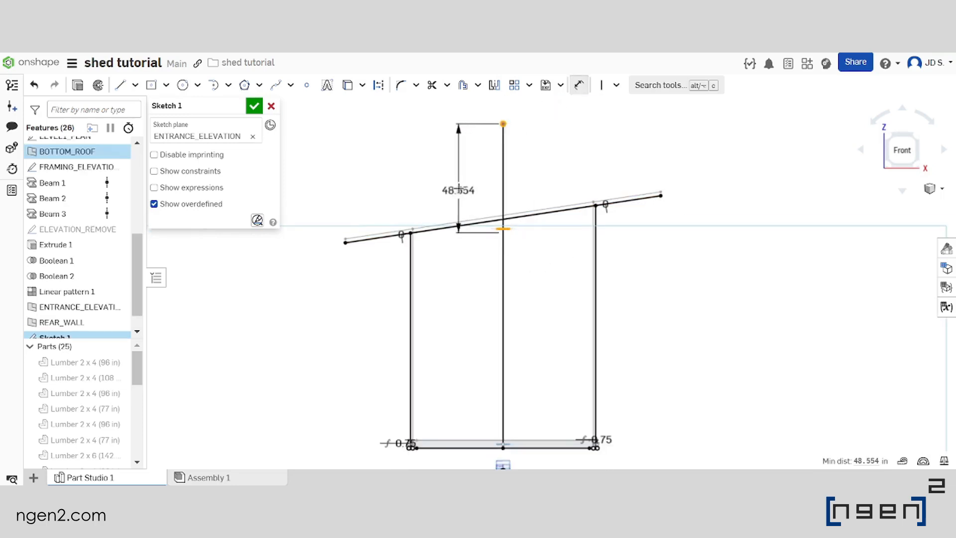
left_click(447, 168)
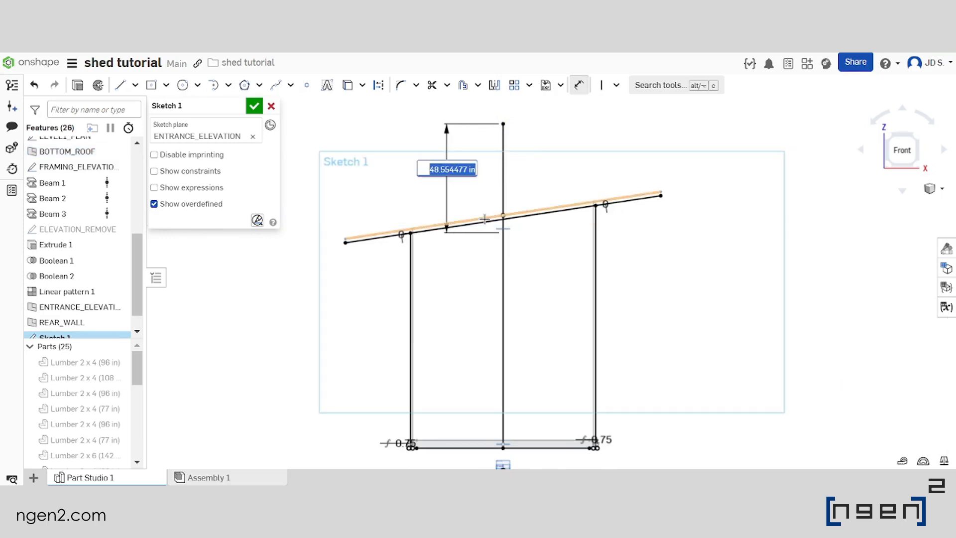
type("uR")
key("Return")
key("Return")
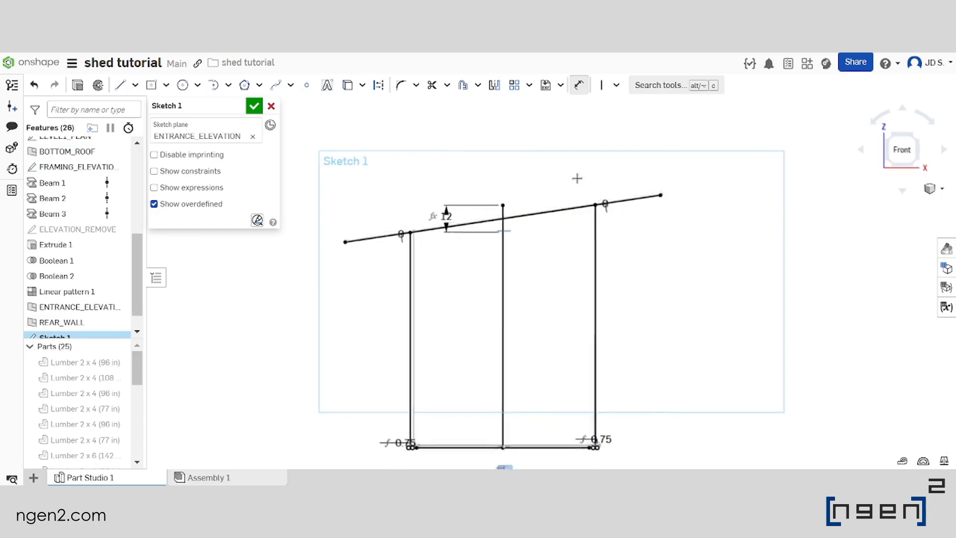
Change the centre line's height dimension above the BOTTOM_ROOF plane to #UR_OFFSET+5in
double_click(448, 217)
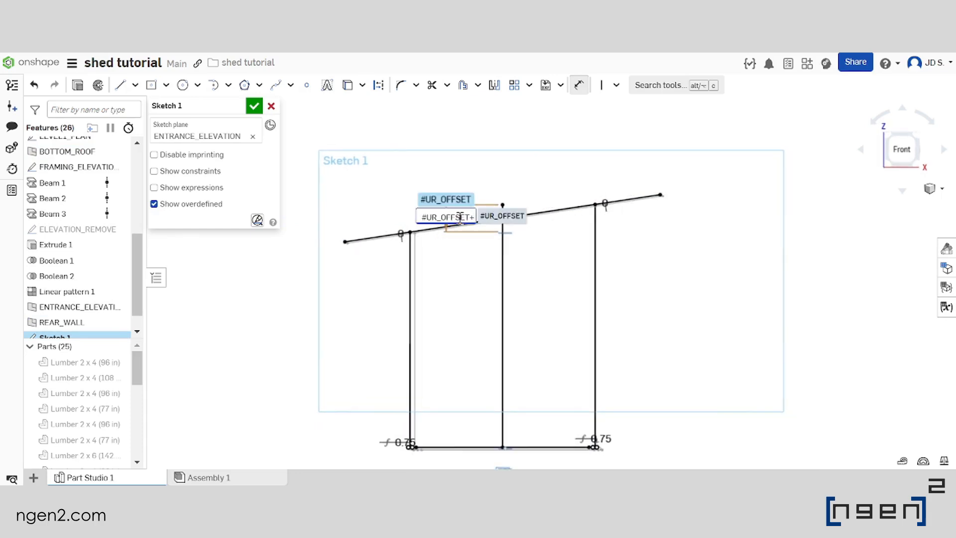
type("+5")
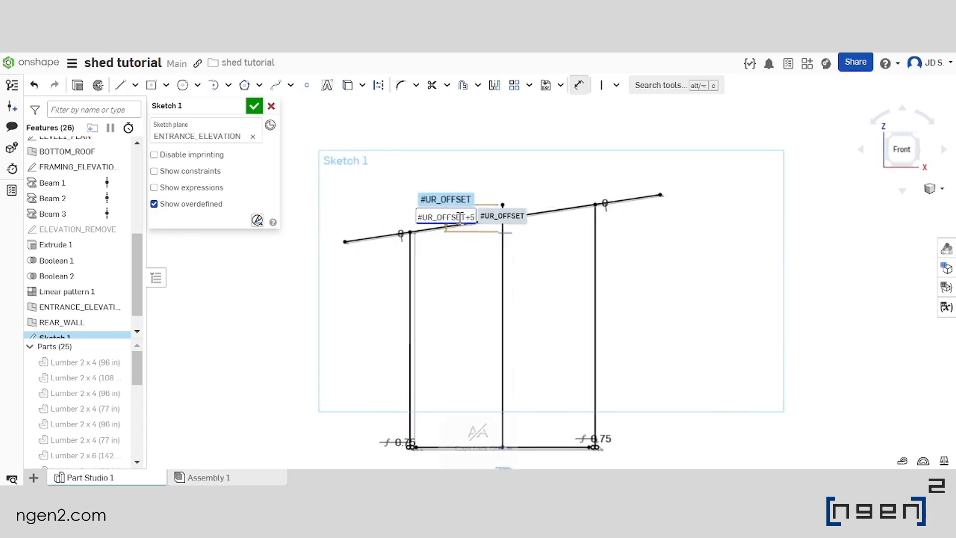
key("Caps_Lock")
type("in")
key("Return")
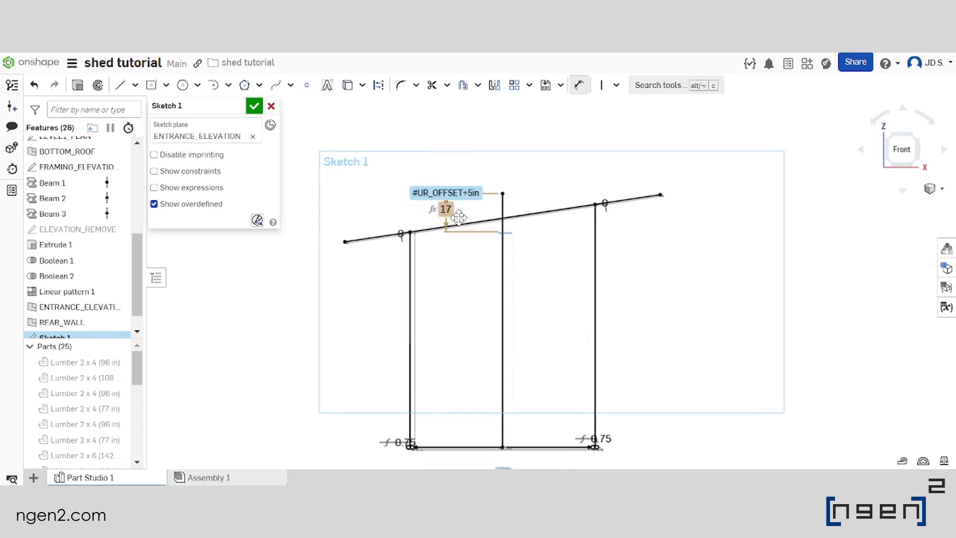
Leave the Dimension tool and accept the sketch on the ENTRANCE_ELEVATION plane
scroll(548, 219, "down", 2)
right_click_drag(541, 229, 547, 258)
scroll(546, 258, "down", 2)
scroll(547, 258, "up", 3)
key("Escape")
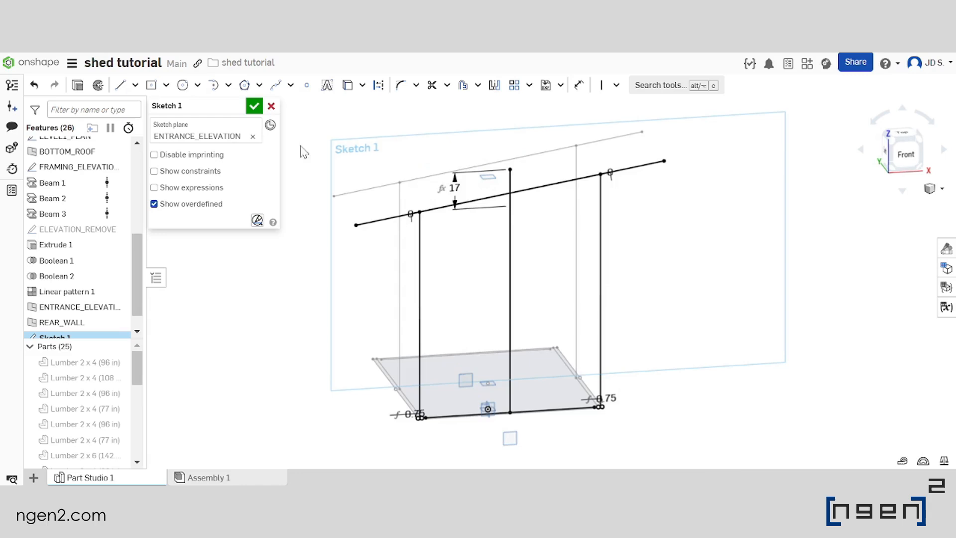
left_click(254, 107)
Start a Timber Lumber 2 x 4 beam along the sloped roof line of the entrance sketch
scroll(495, 226, "down", 2)
scroll(495, 226, "up", 2)
left_click(743, 85)
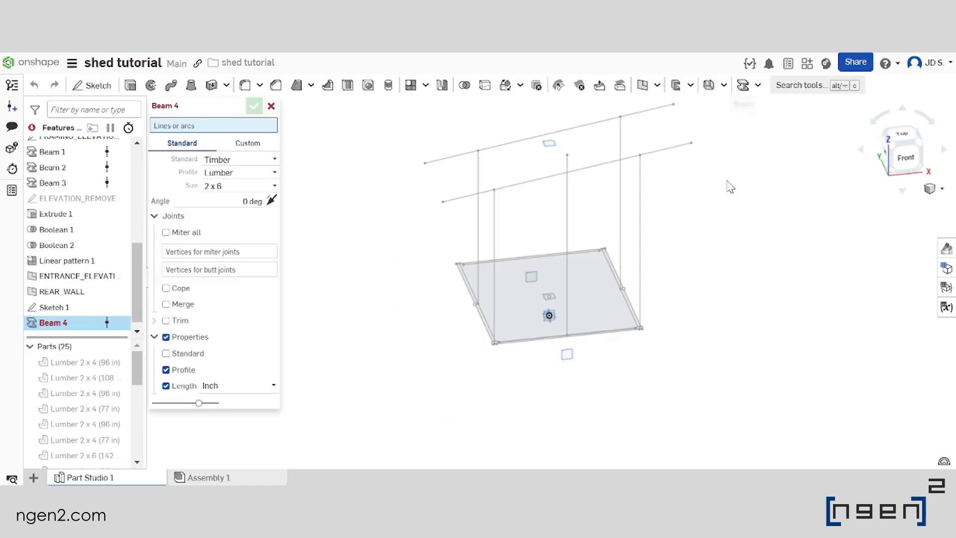
scroll(729, 170, "down", 1)
scroll(548, 241, "up", 2)
left_click(248, 185)
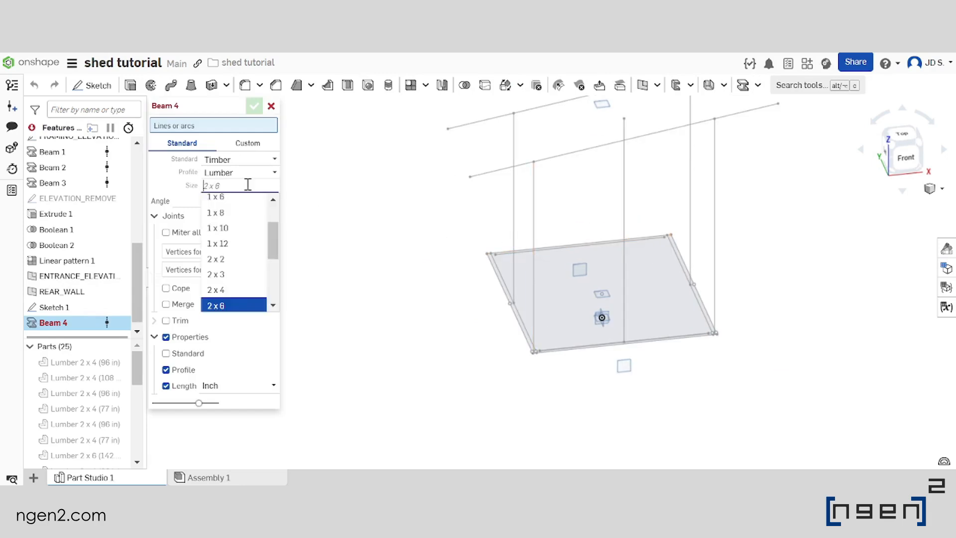
left_click(240, 291)
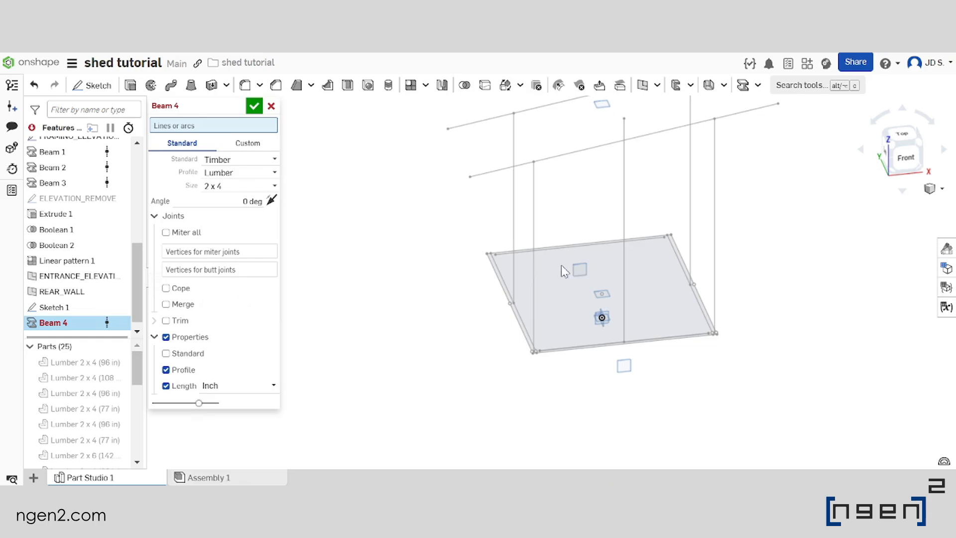
middle_click_drag(561, 266, 555, 318)
left_click(577, 204)
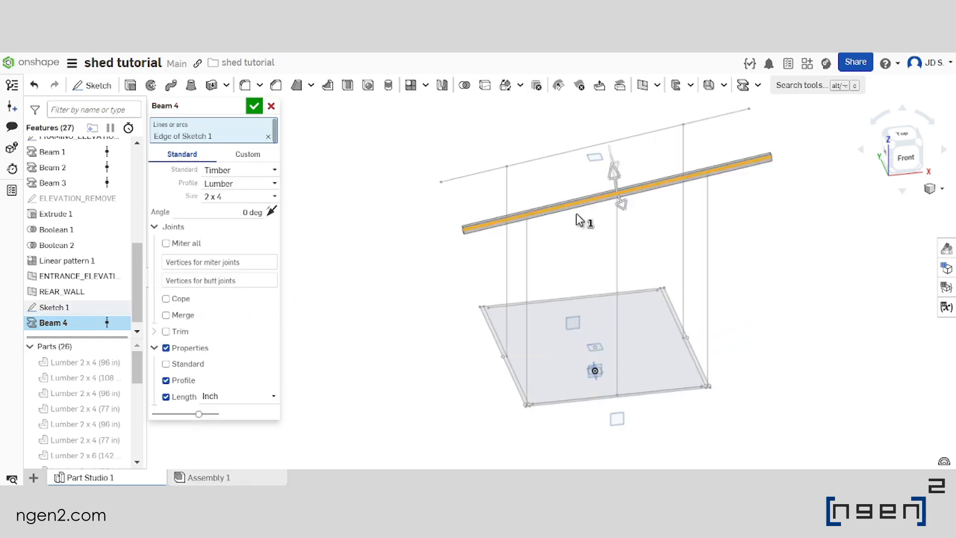
Set the sloped roof beam's profile angle to 90 deg and accept the beam
scroll(577, 215, "up", 2)
right_click_drag(579, 215, 569, 202)
scroll(569, 201, "down", 1)
middle_click_drag(593, 139, 509, 228)
scroll(491, 243, "up", 5)
right_click_drag(451, 277, 487, 264)
left_click(253, 212)
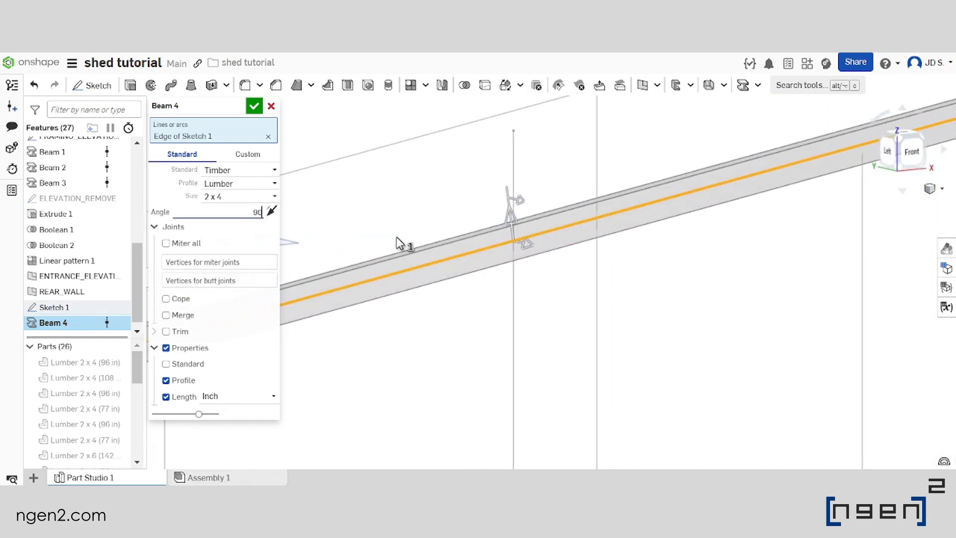
key("Return")
scroll(542, 255, "down", 4)
right_click_drag(498, 280, 501, 260)
middle_click_drag(563, 319, 611, 262)
right_click_drag(611, 262, 640, 292)
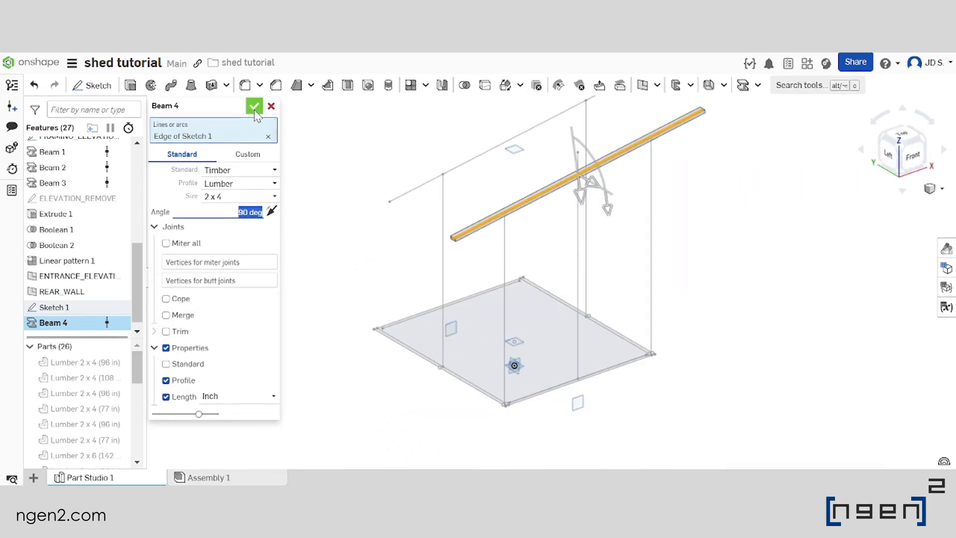
left_click(255, 116)
Show the hidden entrance sketch, Sketch 1, and rename it as ENTRANCE_FRAMING
scroll(454, 321, "down", 2)
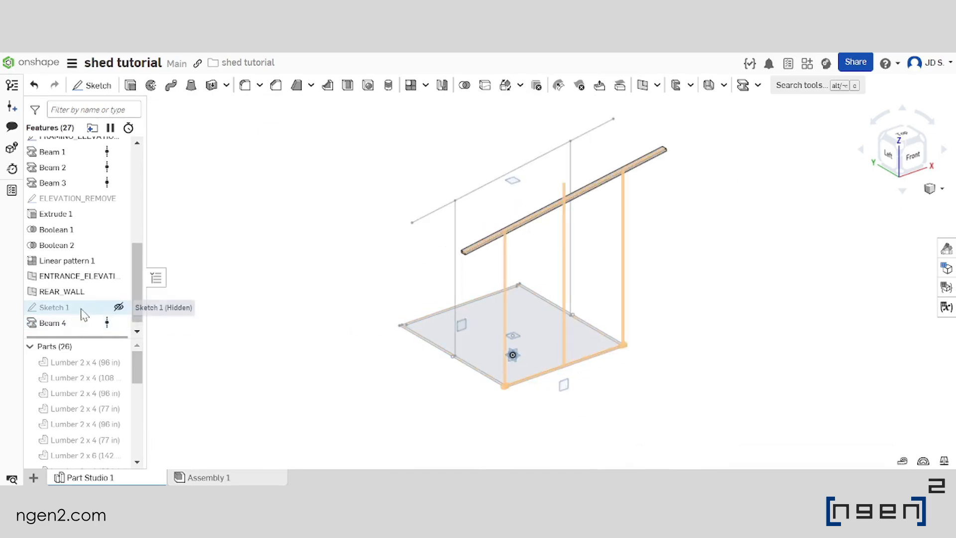
left_click(119, 307)
middle_click_drag(459, 312, 443, 306)
right_click_drag(443, 306, 426, 294)
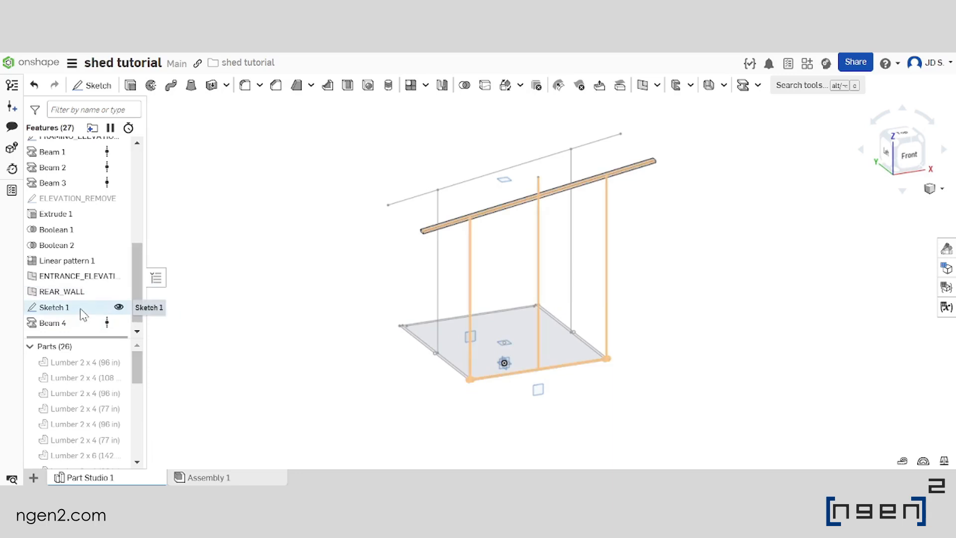
right_click(84, 313)
left_click(139, 59)
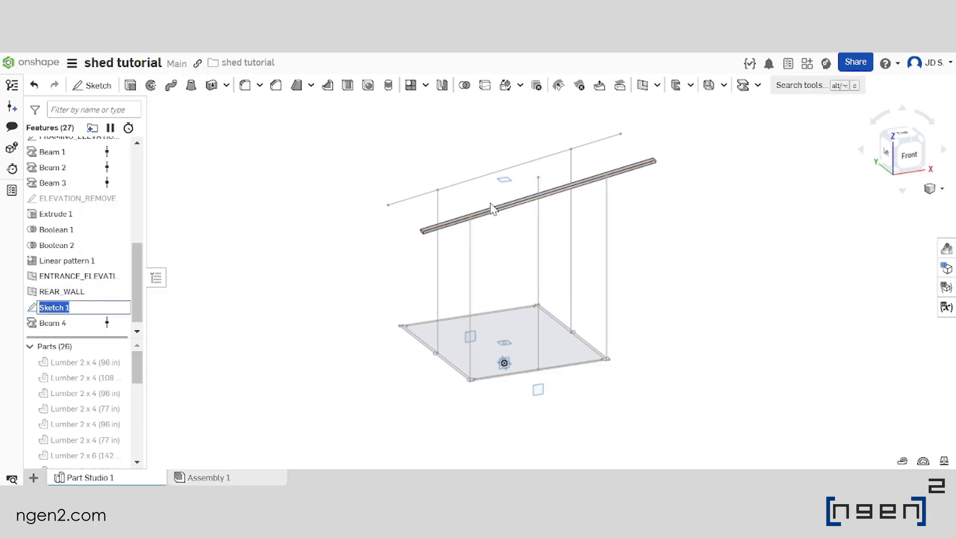
key("BackSpace")
key("Caps_Lock")
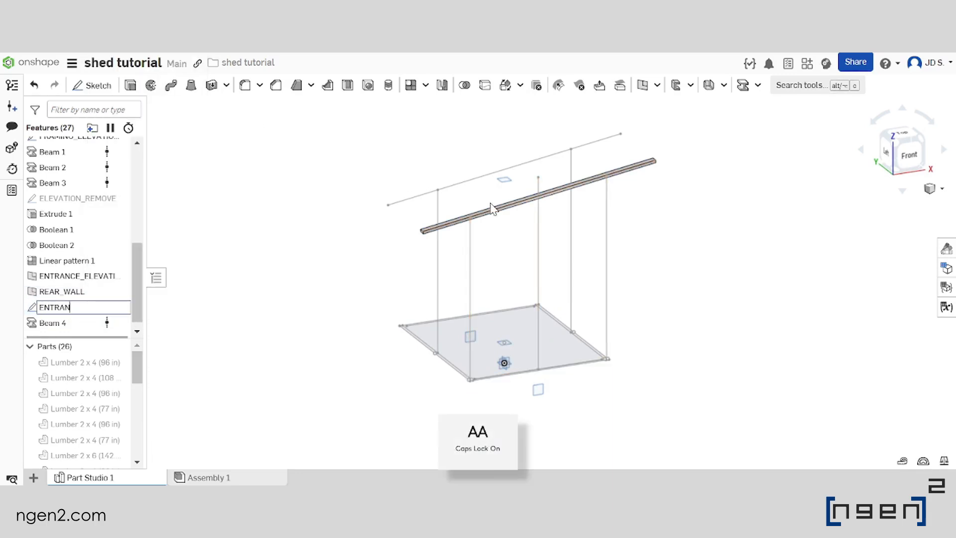
type("_FRAMING")
key("Return")
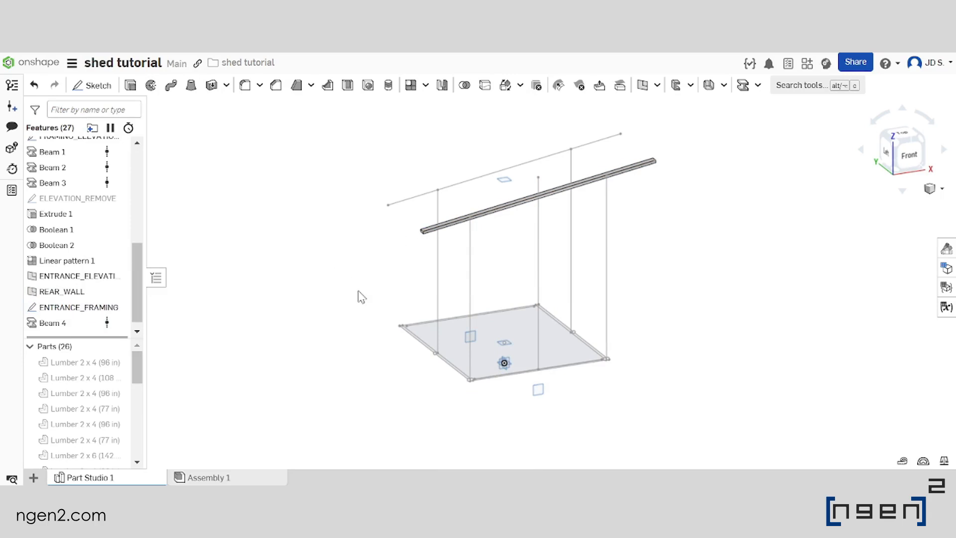
Start a 2 x 4 lumber beam along the three vertical post lines of the ENTRANCE_FRAMING sketch
scroll(514, 327, "up", 2)
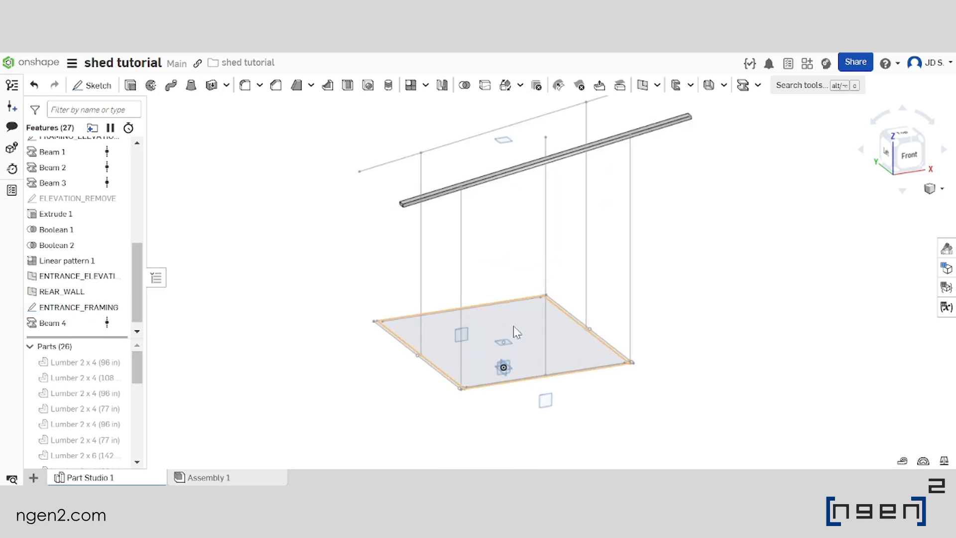
right_click(744, 87)
left_click(728, 166)
left_click(743, 86)
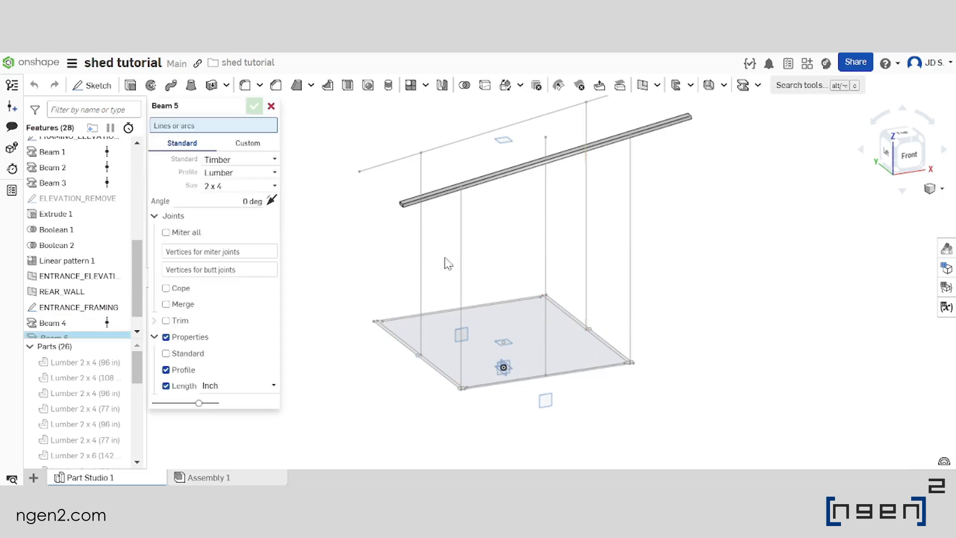
left_click(461, 259)
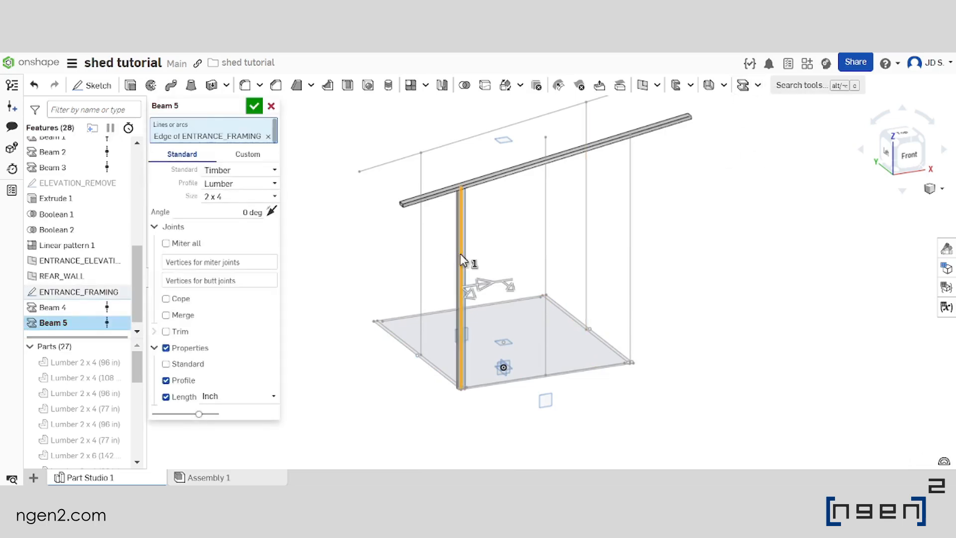
left_click(547, 229)
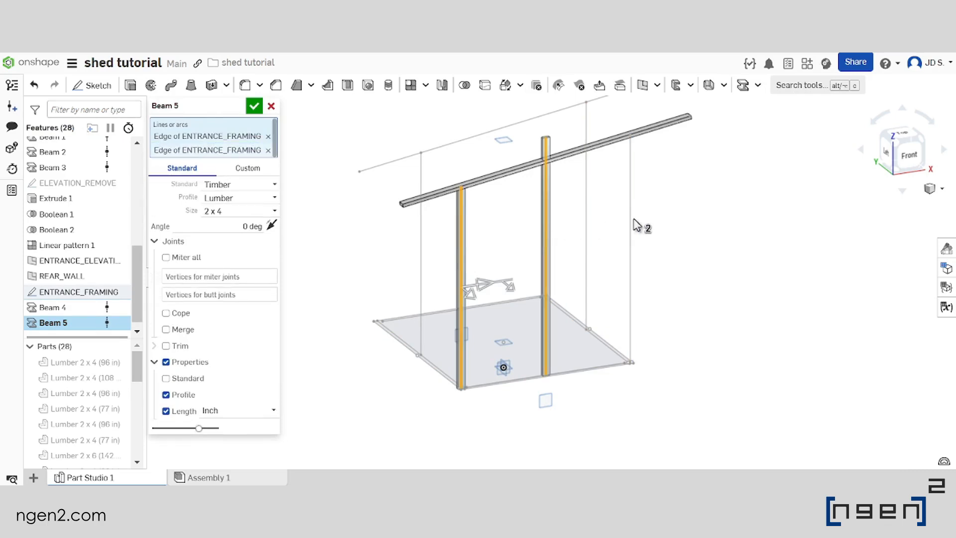
left_click(631, 228)
right_click_drag(631, 227, 562, 271)
Set the profile angle of the three vertical posts to 90 deg and accept the beam
left_click(242, 241)
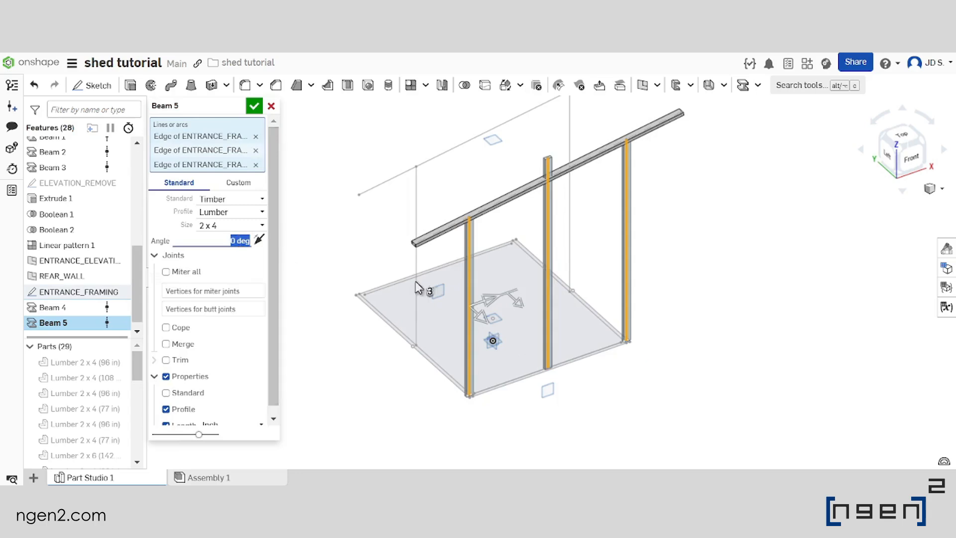
type("90")
key("Return")
right_click_drag(478, 293, 551, 231)
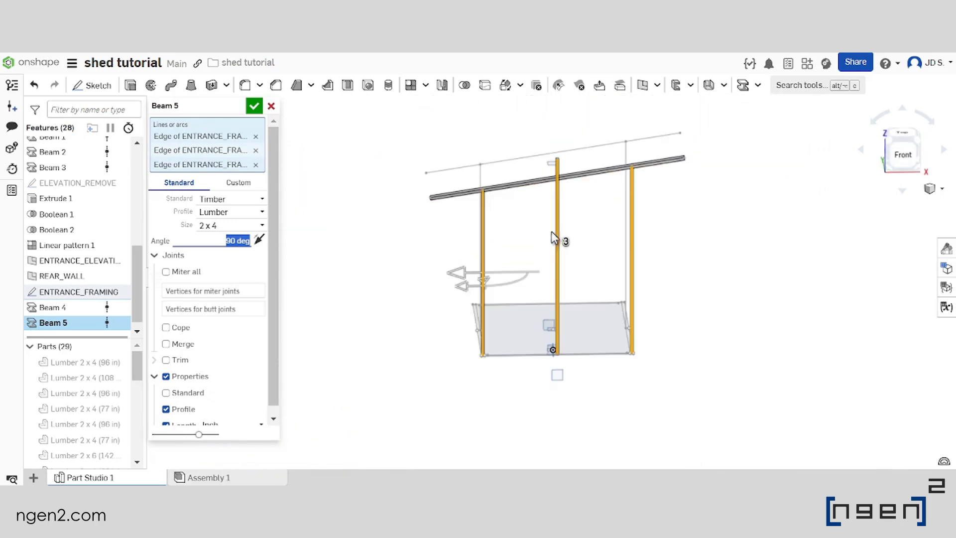
left_click(254, 106)
Reopen Beam 4 to examine how the sloped roof beam sits on its sketch line, and close it without changes
scroll(513, 283, "down", 2)
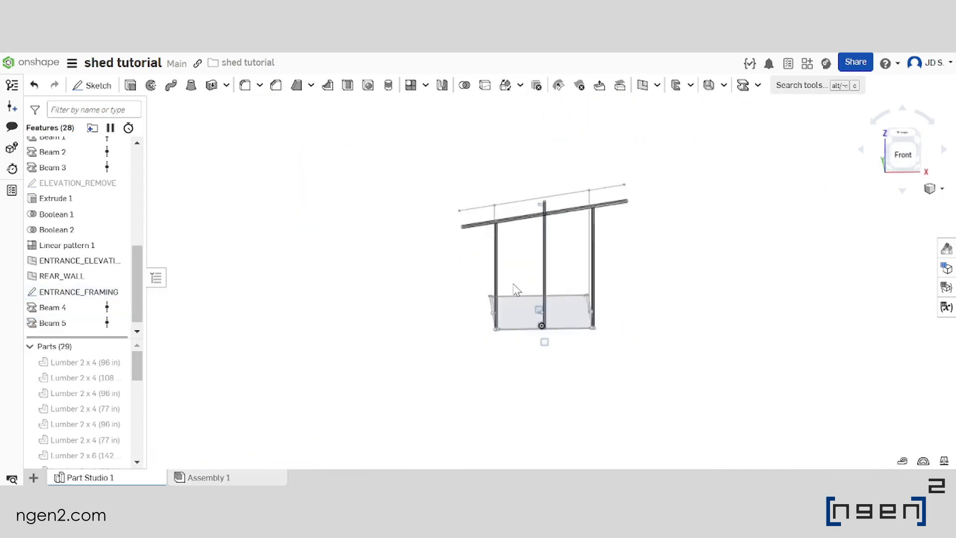
scroll(514, 298, "up", 3)
scroll(514, 297, "up", 2)
right_click_drag(514, 297, 550, 310)
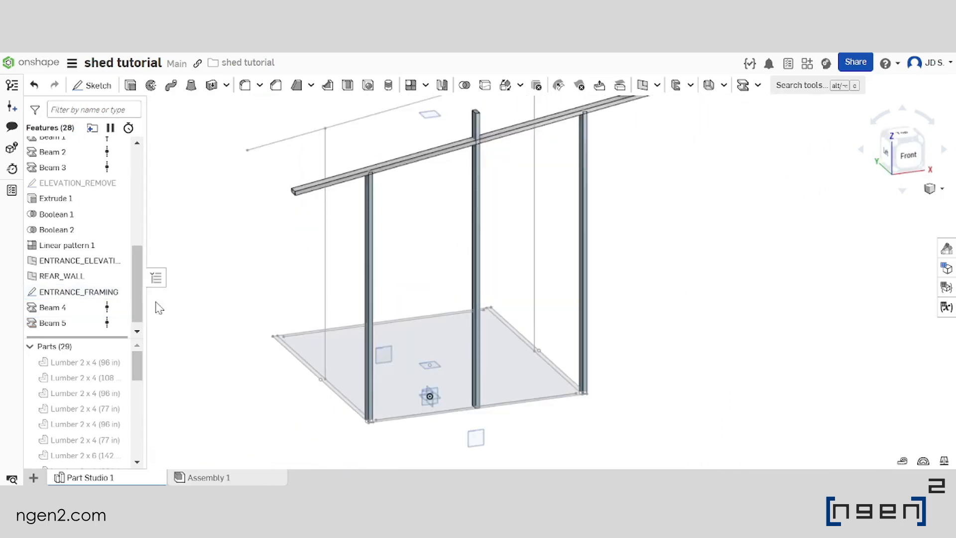
double_click(66, 308)
scroll(486, 330, "up", 5)
scroll(645, 192, "up", 4)
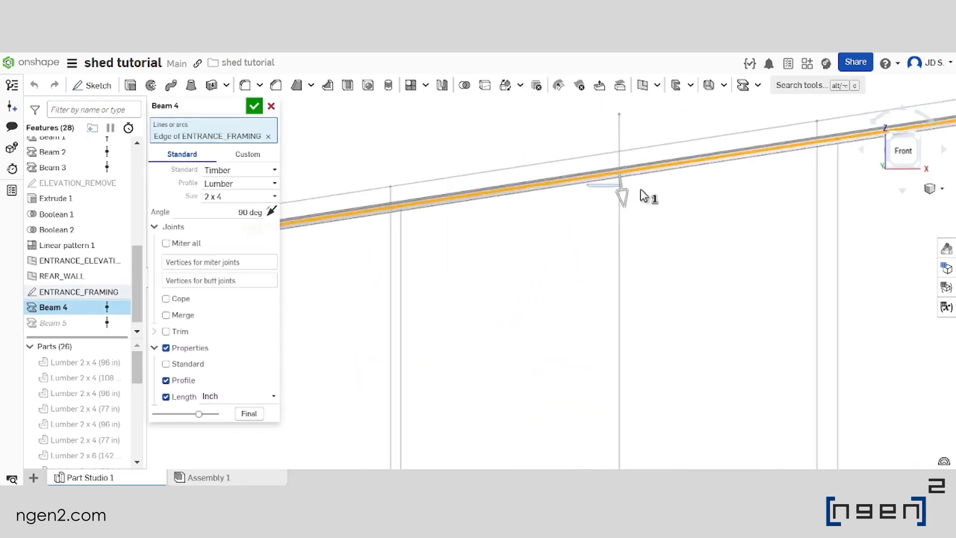
left_click_drag(608, 183, 614, 196)
right_click_drag(624, 248, 501, 258)
scroll(501, 256, "down", 5)
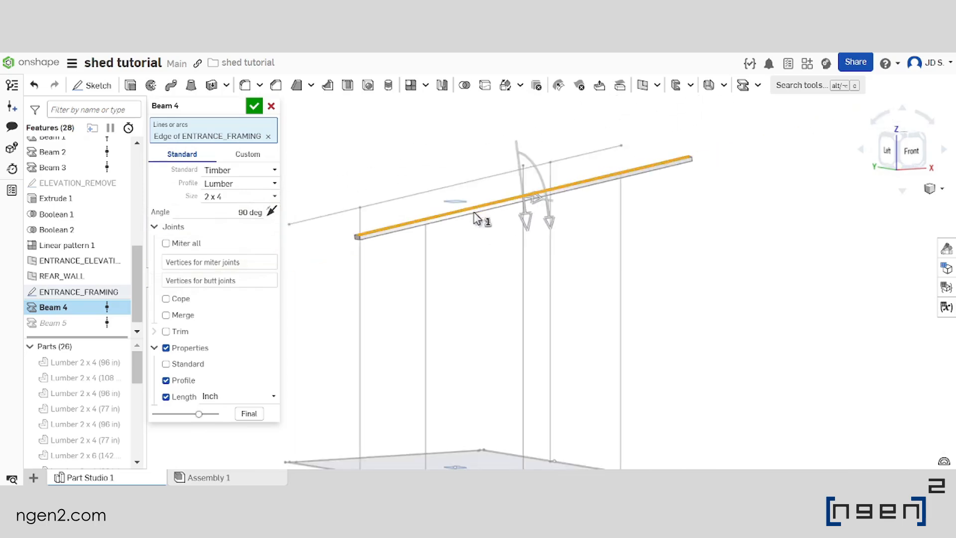
left_click(255, 105)
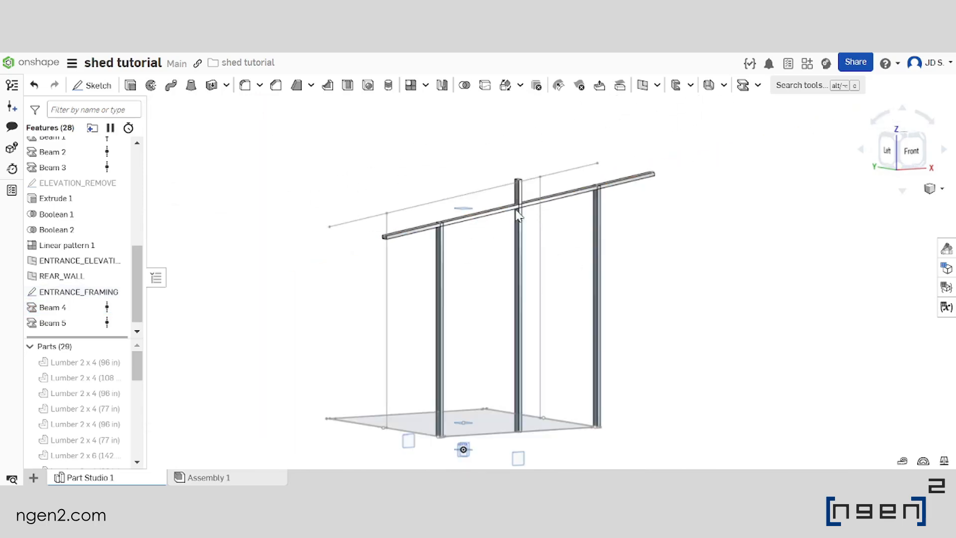
Start a linear part pattern of the centre post, using the Right plane as the direction
scroll(503, 223, "up", 8)
scroll(513, 206, "down", 5)
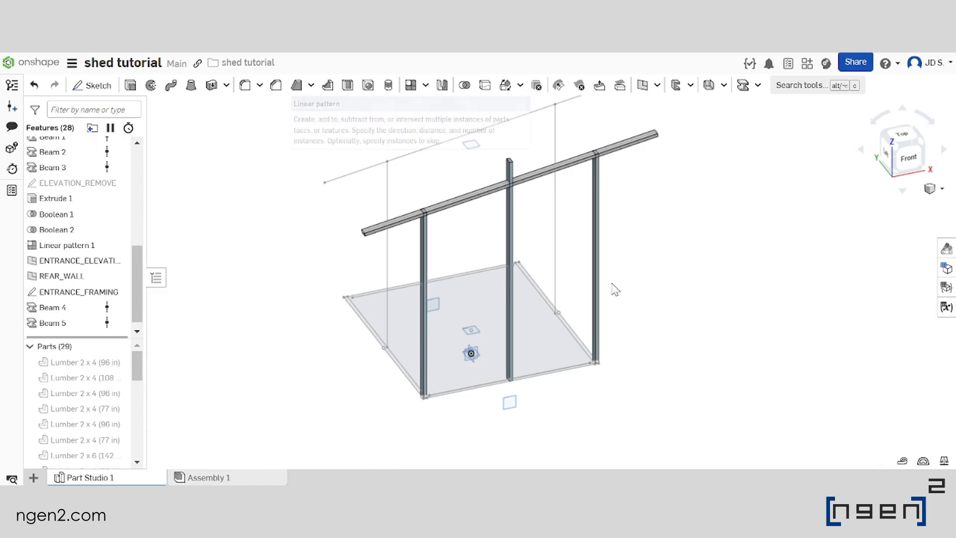
middle_click_drag(512, 197, 540, 239)
middle_click_drag(487, 213, 463, 192)
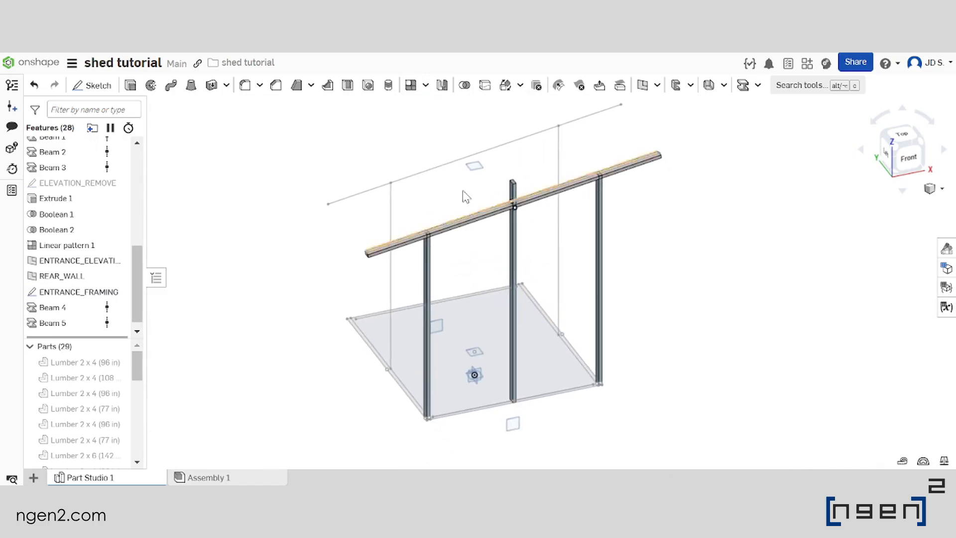
left_click(411, 85)
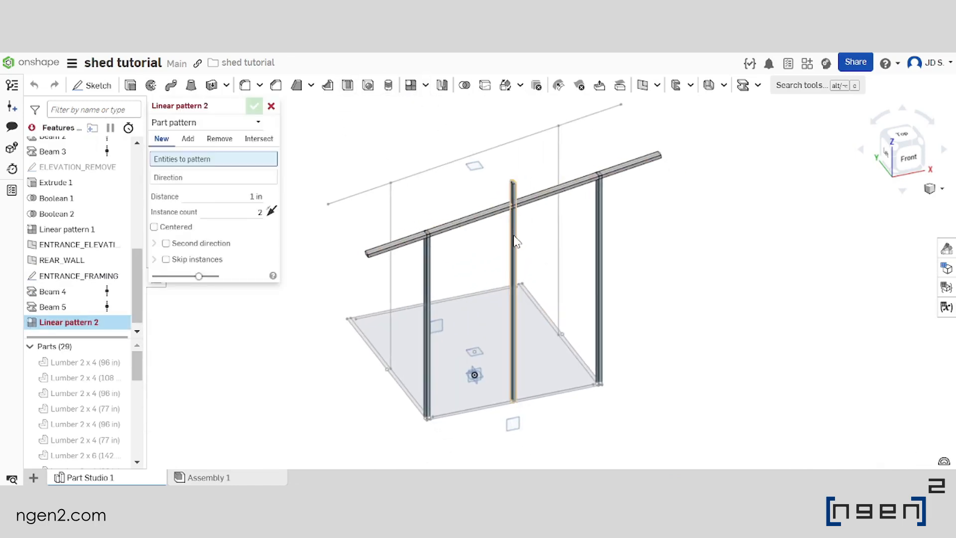
left_click(514, 238)
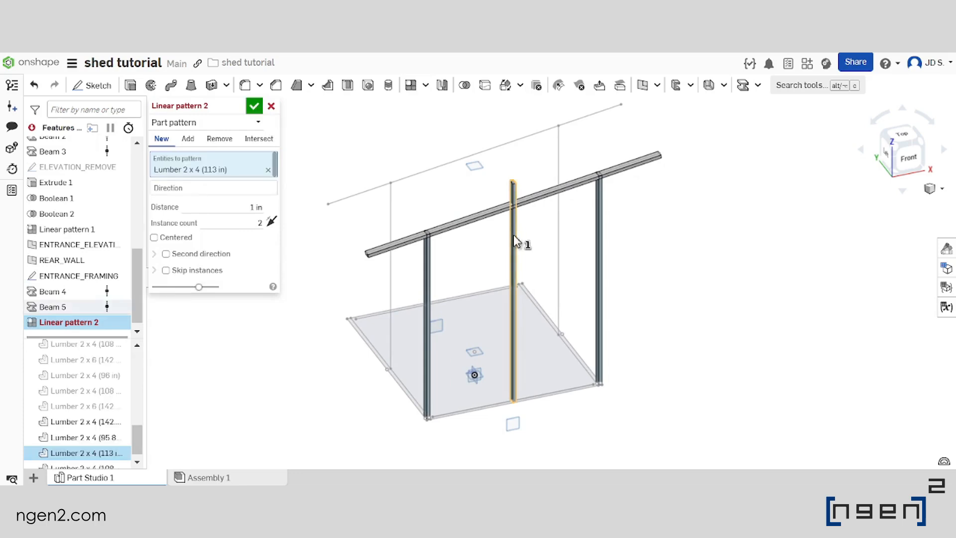
key("shift+1")
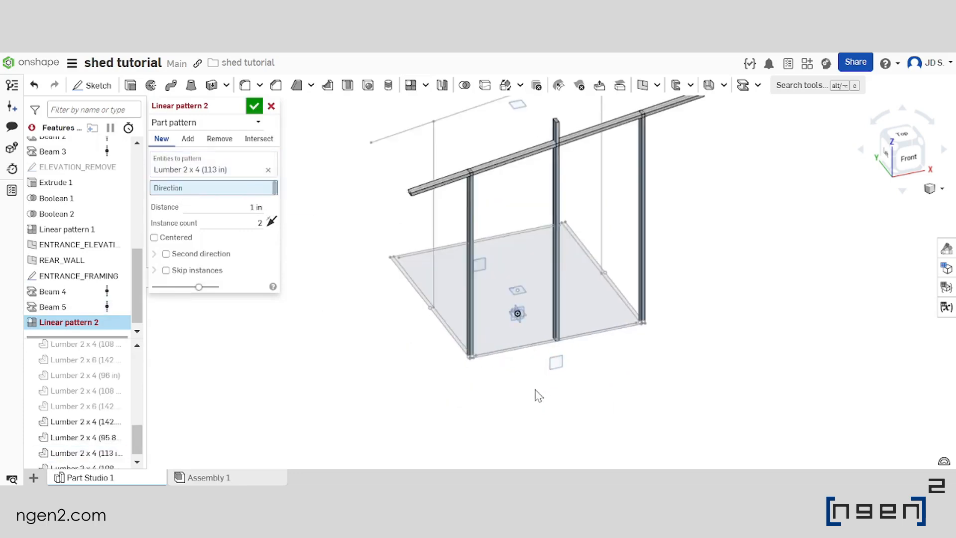
scroll(510, 346, "up", 8)
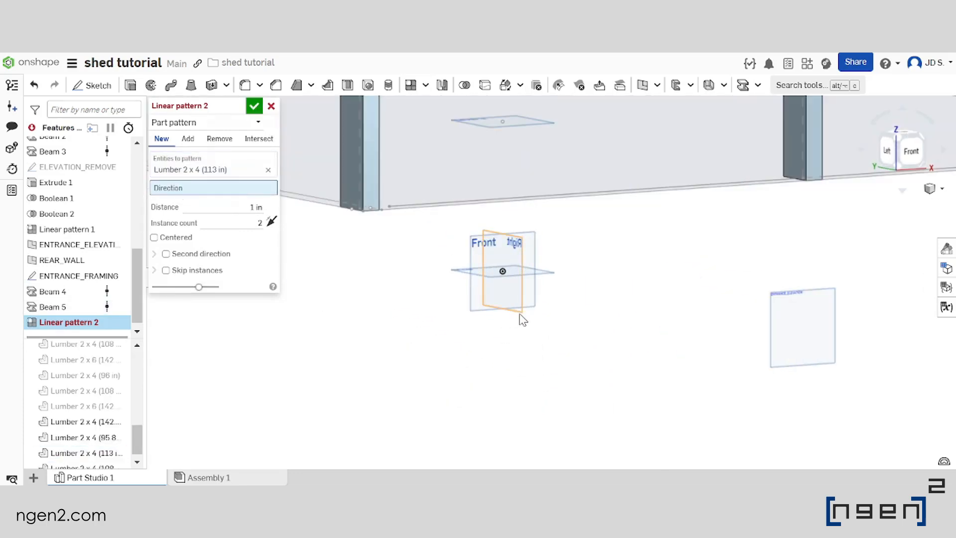
left_click(518, 312)
scroll(502, 342, "down", 8)
right_click_drag(519, 315, 512, 264)
Set the linear pattern distance of the centre post to #X/2, with two instances
left_click(242, 217)
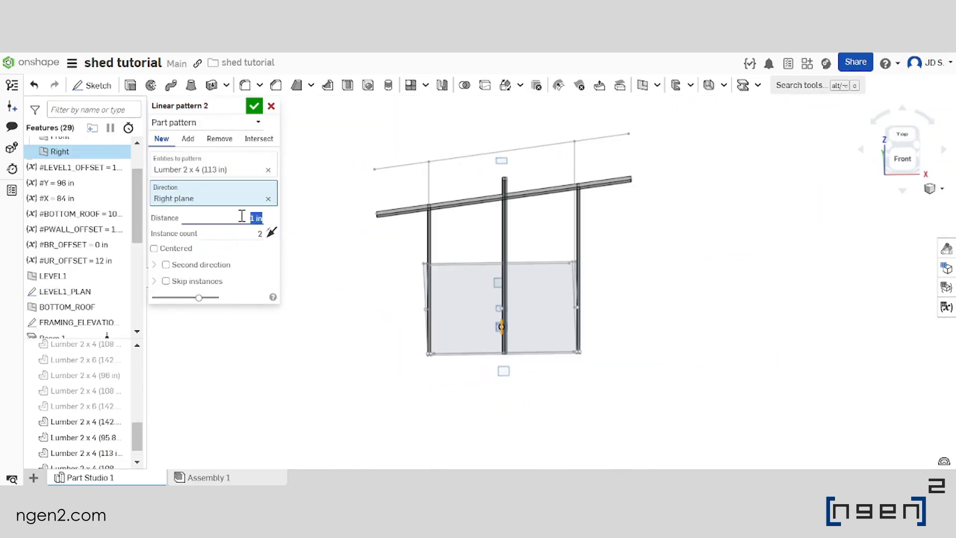
type("x")
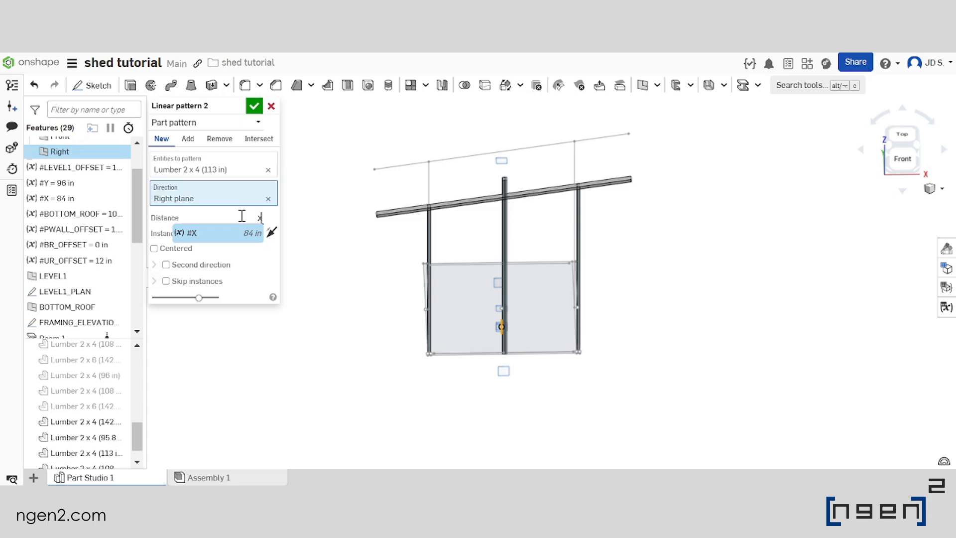
key("Return")
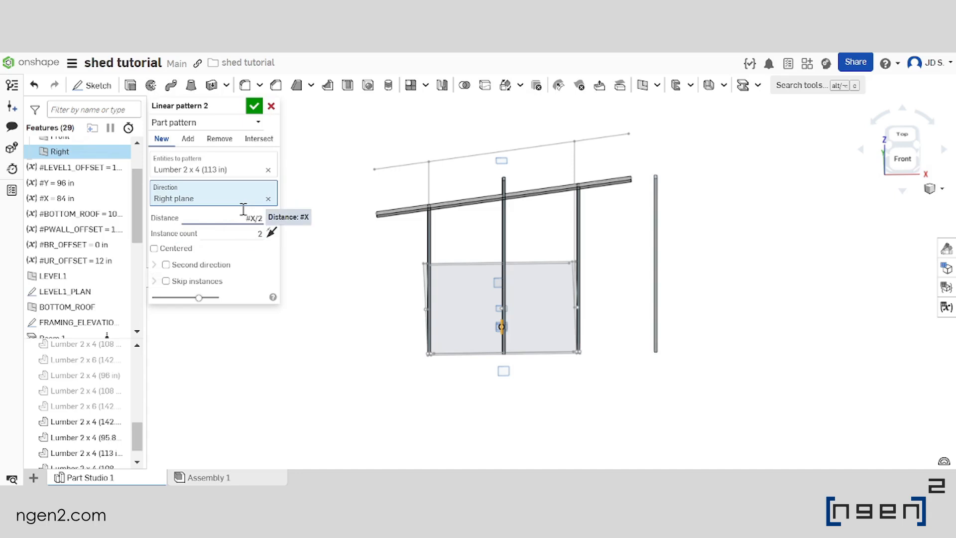
key("Return")
Change the centre post's pattern distance to #X/2-1.5in/2, subtracting half a post thickness
scroll(557, 194, "up", 5)
right_click_drag(557, 231, 559, 204)
scroll(556, 236, "down", 5)
scroll(584, 199, "up", 5)
scroll(643, 205, "down", 4)
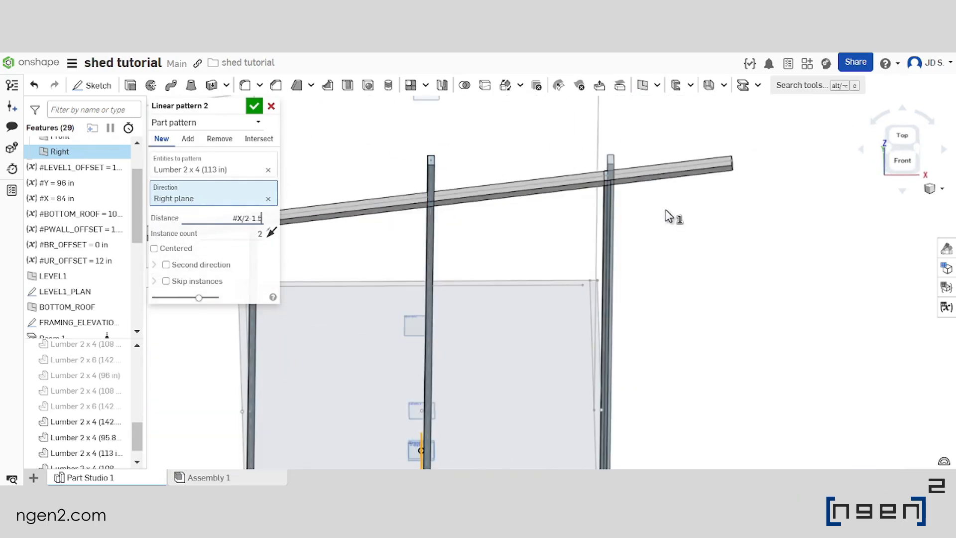
key("BackSpace")
key("BackSpace")
key("Caps_Lock")
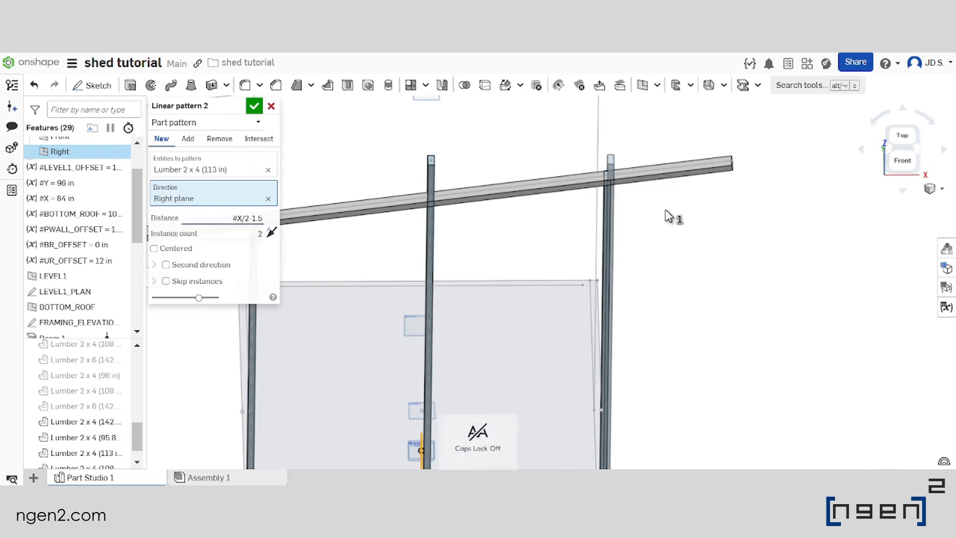
type("in/2")
key("Return")
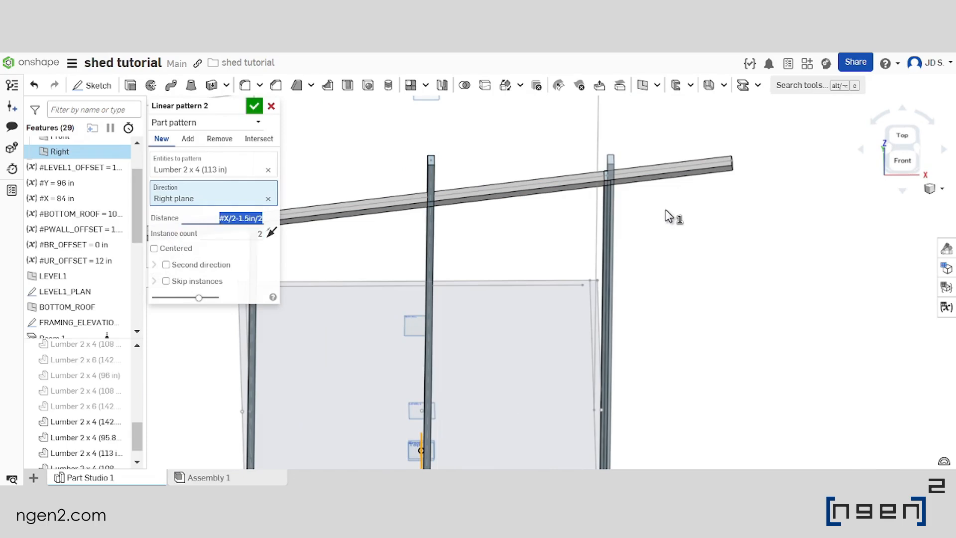
Set the centre post's linear pattern to 3 instances
scroll(609, 197, "up", 8)
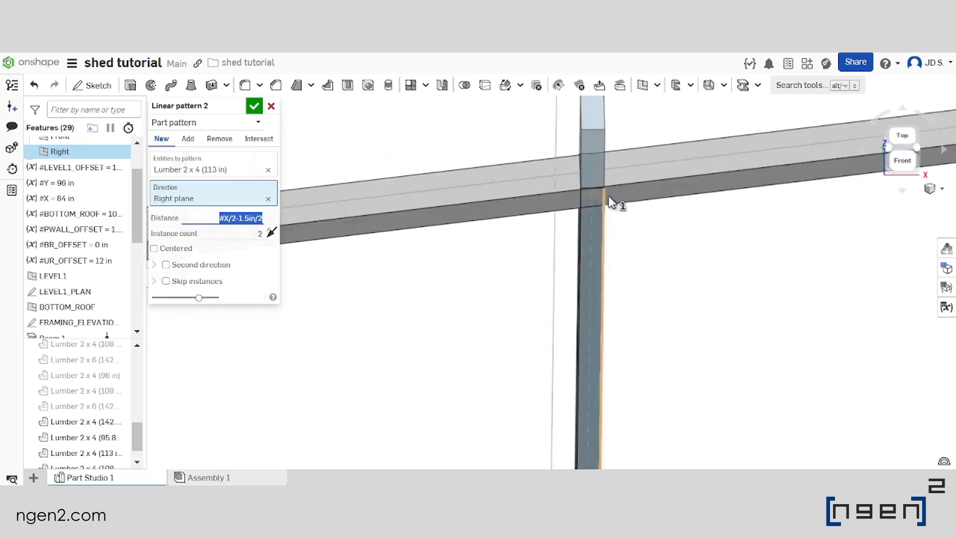
right_click_drag(597, 200, 584, 186)
scroll(586, 204, "down", 5)
scroll(587, 204, "down", 5)
key("Tab")
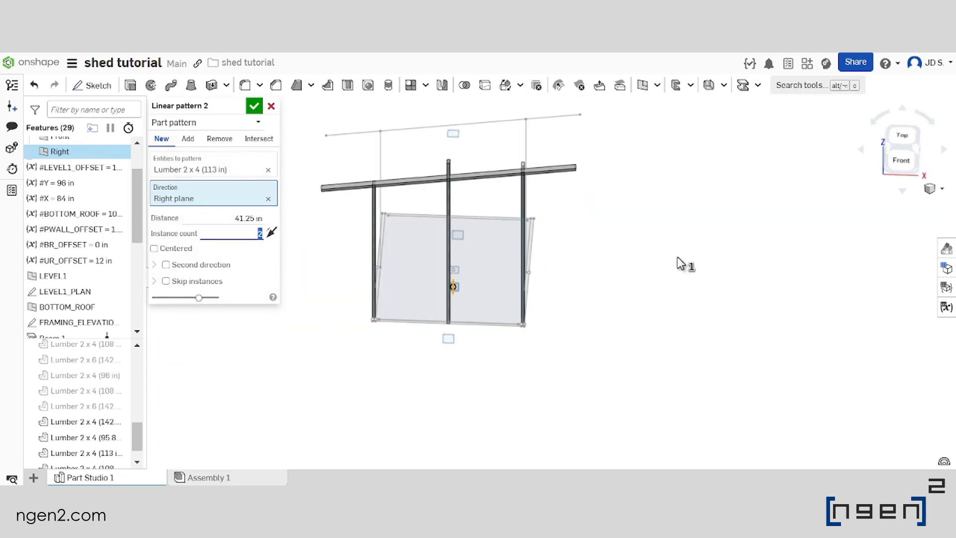
key("Return")
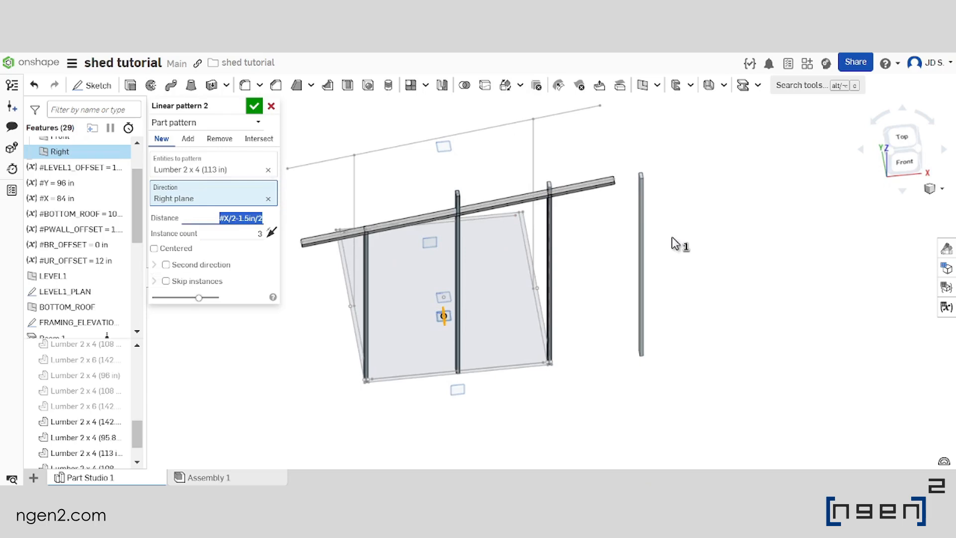
Change the post pattern's distance to (#X/2-1.5in/2)/2 and make the pattern centred on the centre post
key("Left")
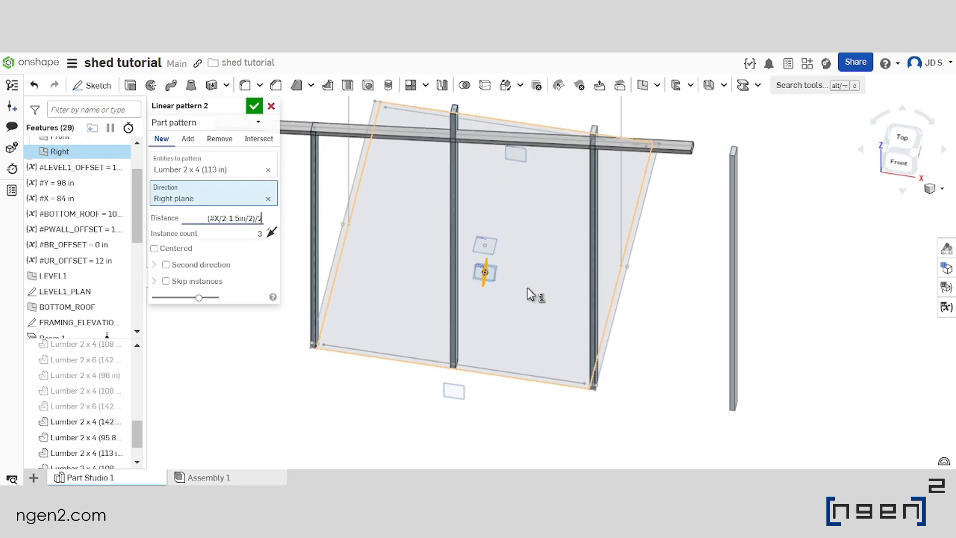
key("Return")
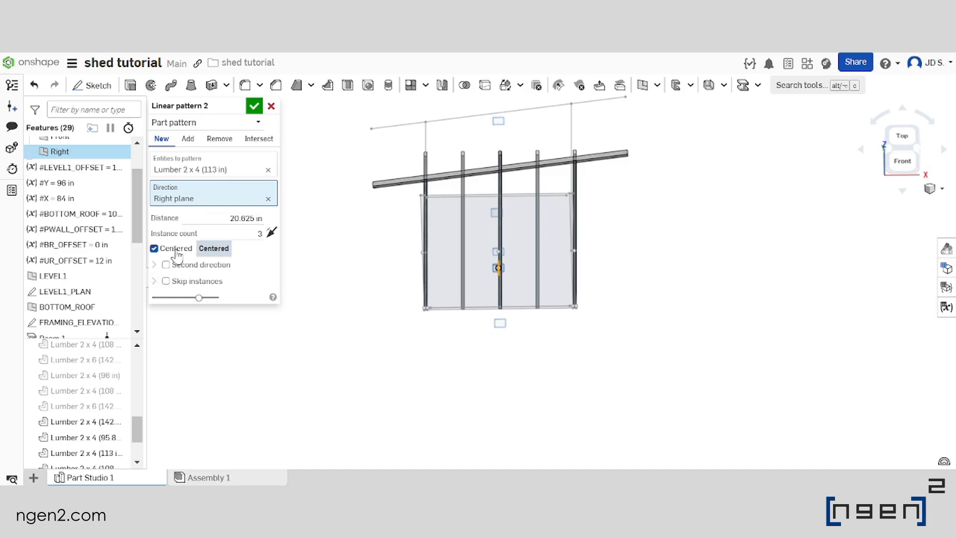
scroll(492, 181, "up", 2)
right_click_drag(531, 220, 461, 242)
scroll(461, 241, "down", 5)
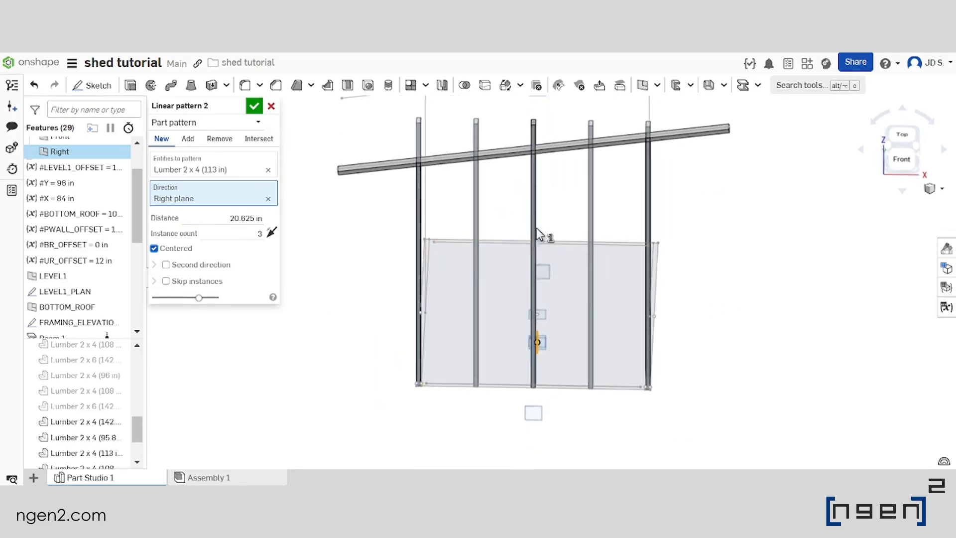
scroll(507, 171, "up", 3)
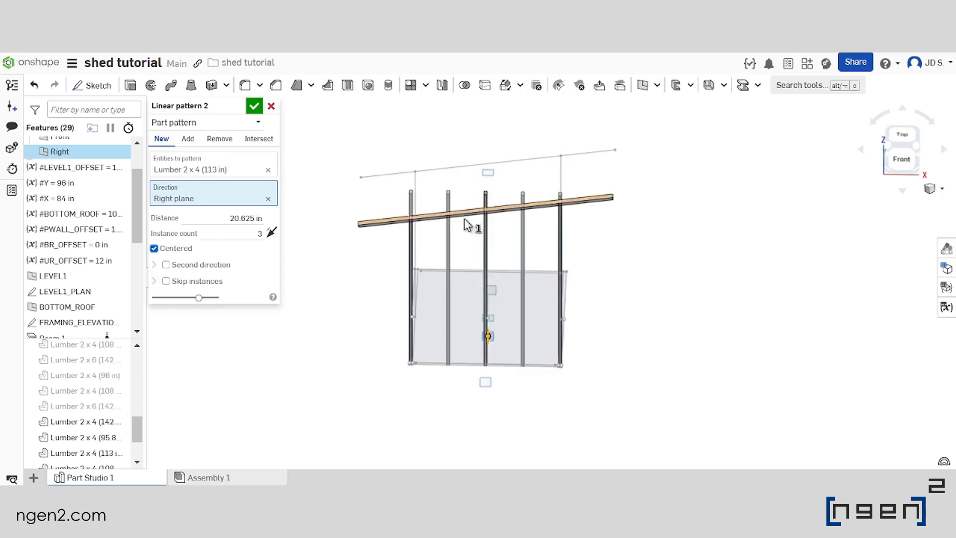
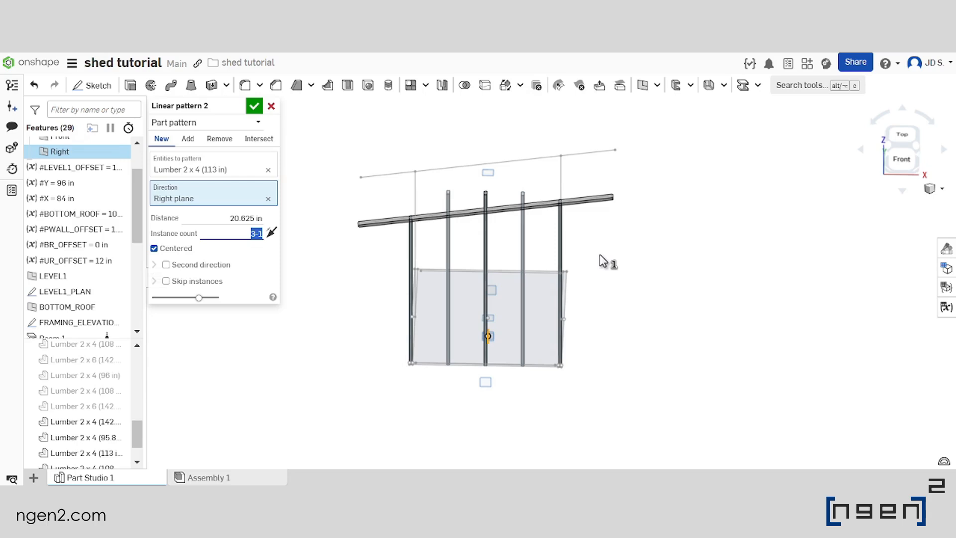
Accept the centred post pattern and show the ELEVATION_REMOVE sketch
scroll(522, 278, "up", 5)
right_click_drag(522, 279, 486, 217)
scroll(486, 217, "down", 5)
scroll(486, 227, "up", 3)
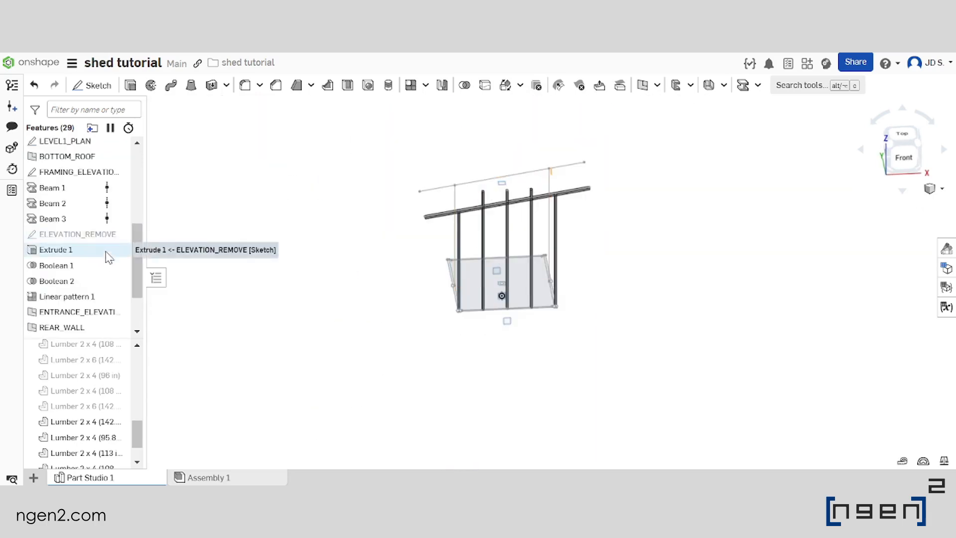
left_click(119, 234)
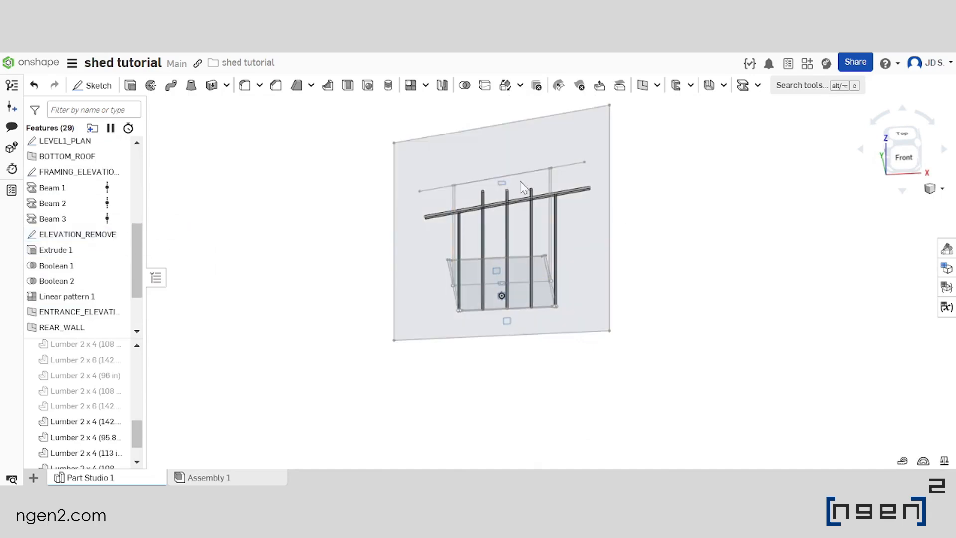
scroll(469, 239, "up", 3)
scroll(469, 239, "down", 2)
scroll(513, 262, "up", 2)
scroll(510, 253, "down", 3)
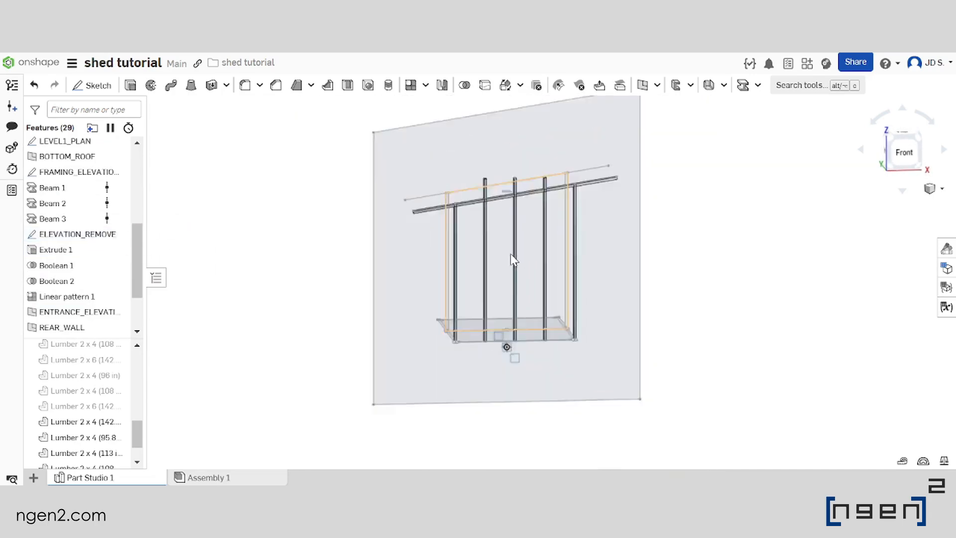
Set up a symmetric Through all removal extrude from the outer region of ELEVATION_REMOVE, merged with all parts
left_click(130, 86)
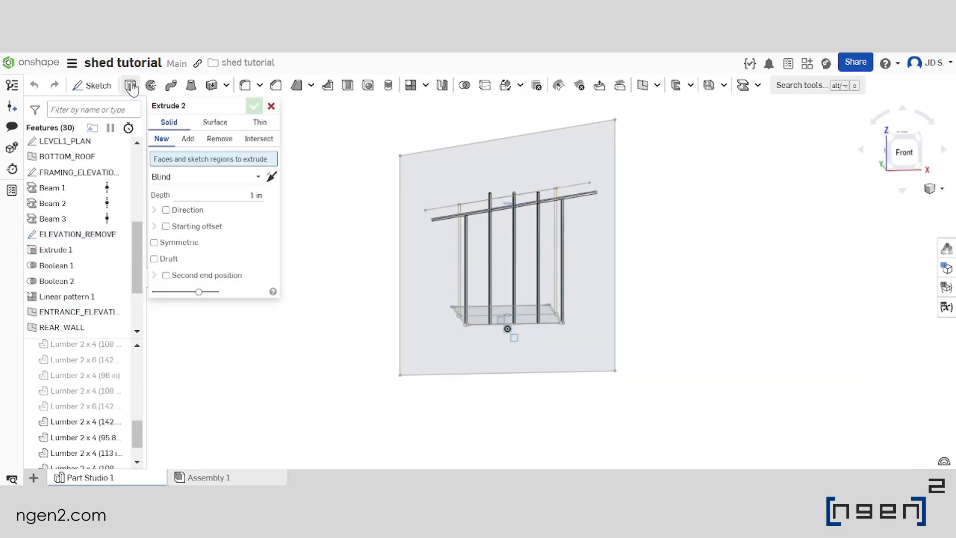
left_click(223, 142)
scroll(394, 259, "up", 3)
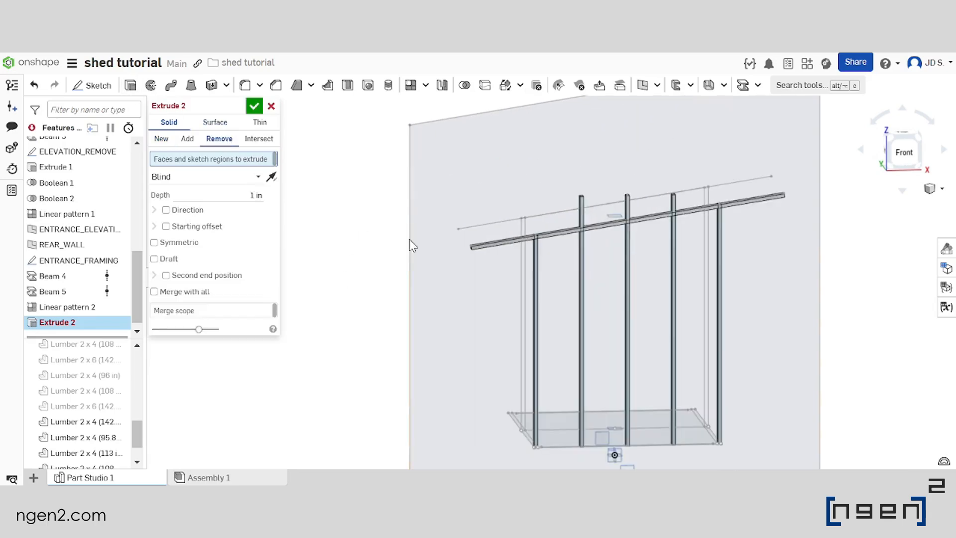
left_click(436, 183)
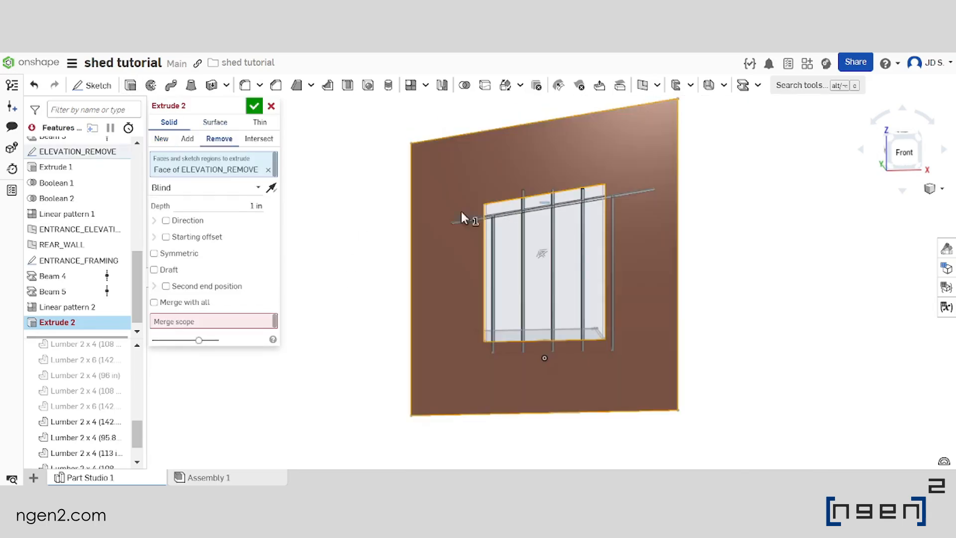
left_click(213, 188)
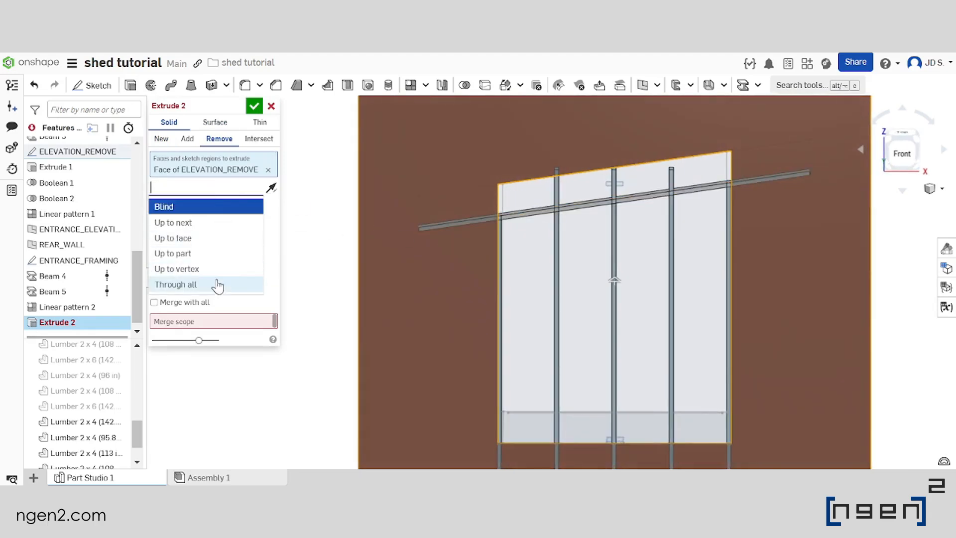
left_click(219, 285)
left_click(194, 291)
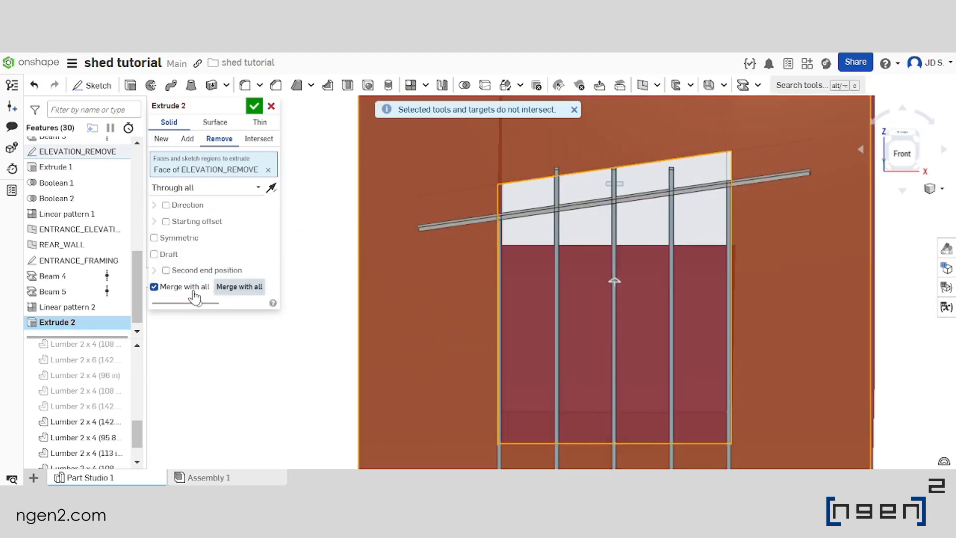
scroll(487, 209, "down", 4)
right_click_drag(470, 204, 481, 210)
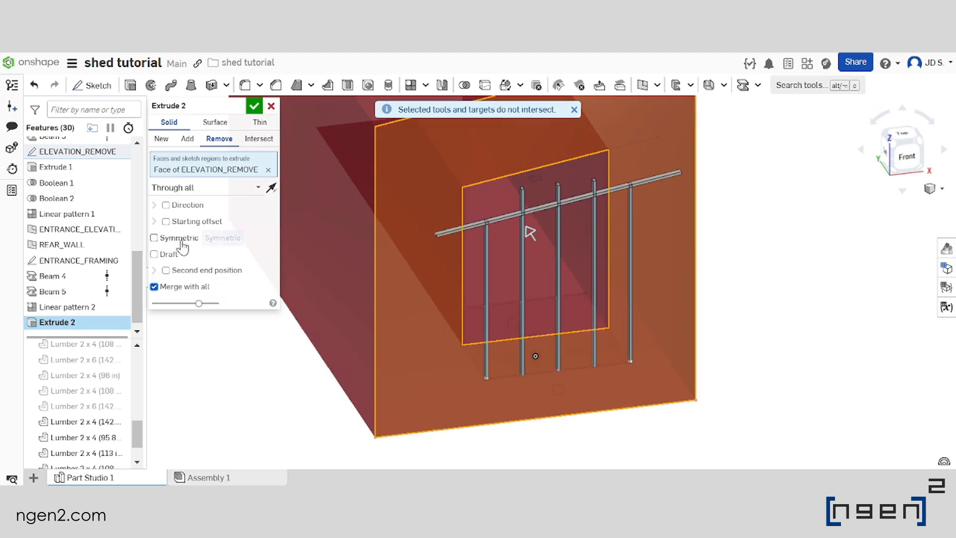
left_click(177, 241)
Examine how the removal trims the sloped top beam and the posts at both ends of the entrance wall
scroll(551, 282, "down", 2)
scroll(495, 223, "up", 2)
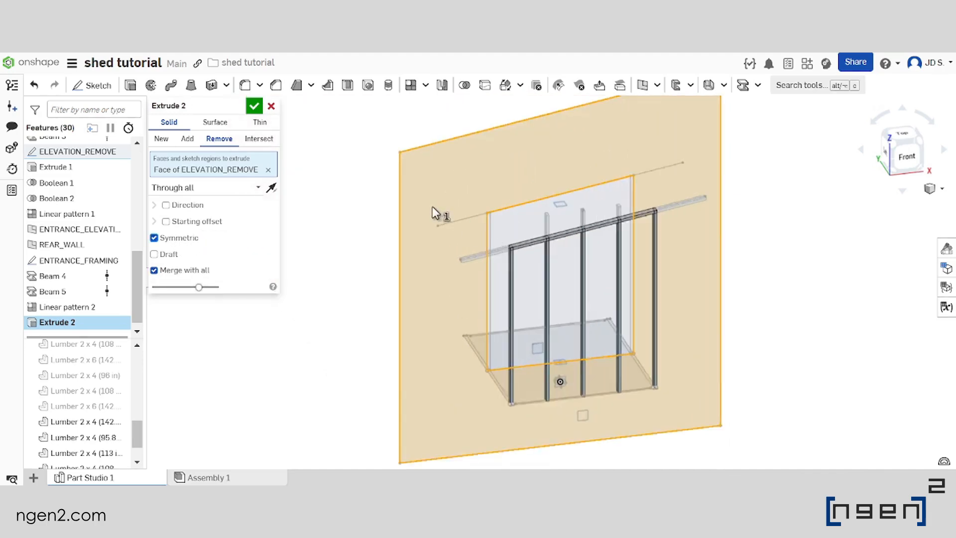
scroll(434, 207, "down", 2)
scroll(506, 232, "up", 2)
mouse_move(506, 232)
right_mouse_down()
mouse_move(545, 235)
mouse_move(501, 217)
right_mouse_up()
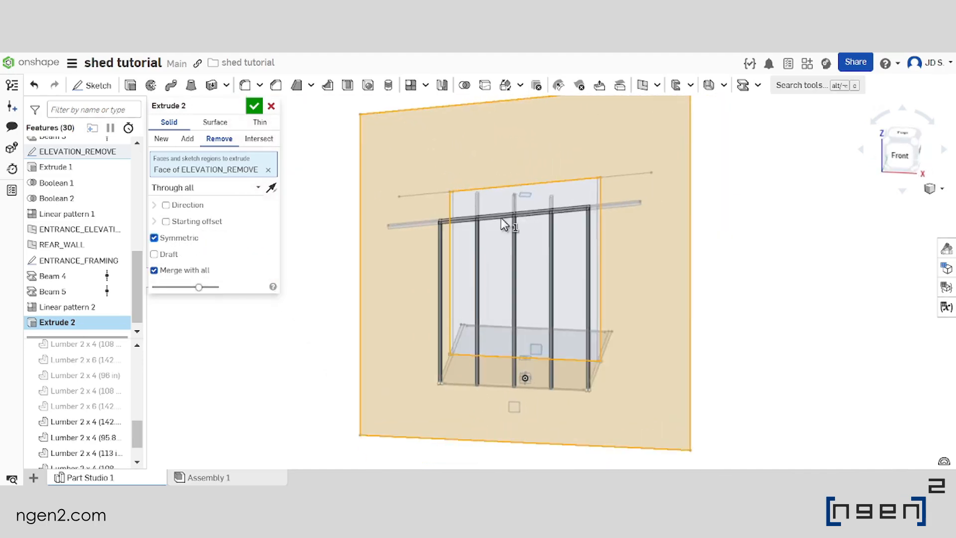
scroll(489, 237, "up", 3)
scroll(489, 237, "down", 5)
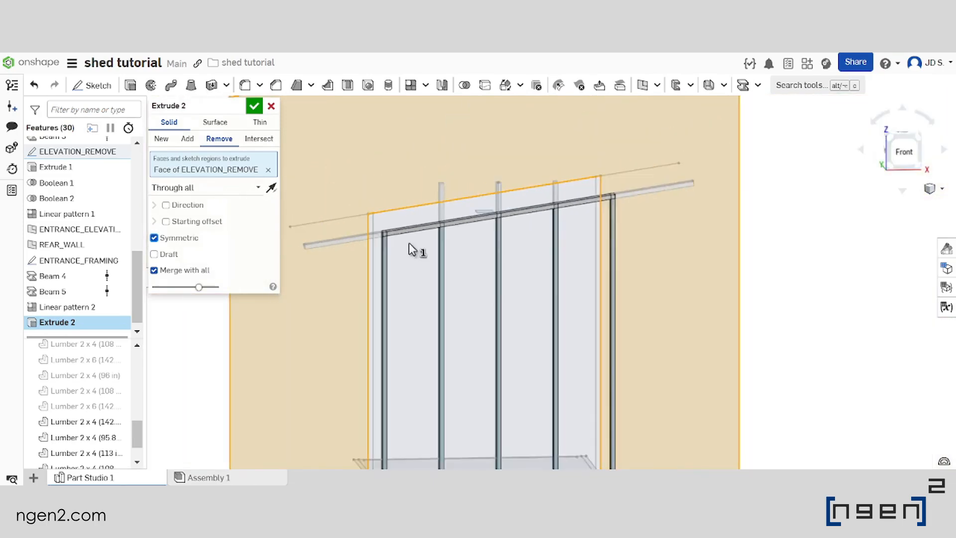
scroll(398, 241, "up", 5)
scroll(399, 241, "up", 5)
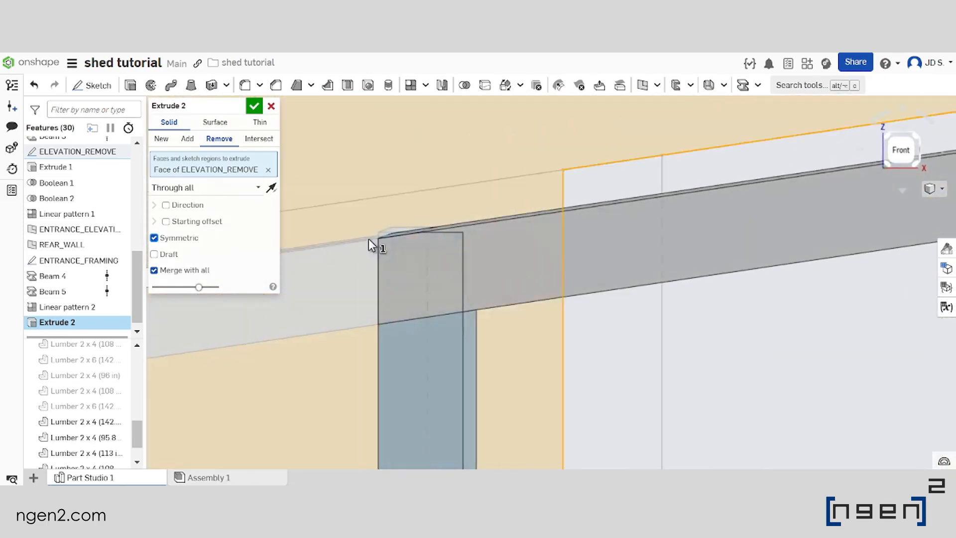
mouse_move(370, 237)
right_mouse_down()
mouse_move(386, 248)
mouse_move(342, 243)
mouse_move(362, 238)
right_mouse_up()
scroll(346, 240, "up", 5)
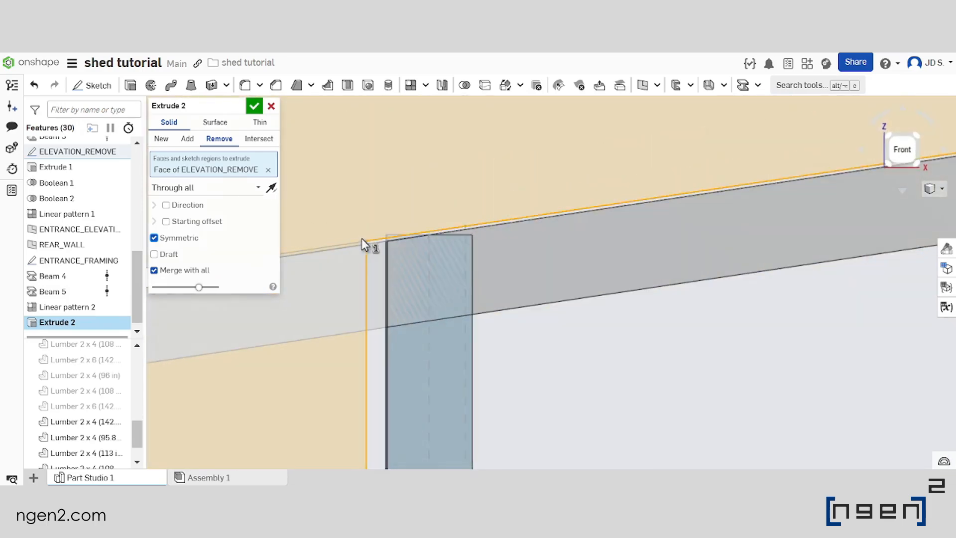
scroll(300, 224, "down", 1)
scroll(313, 231, "down", 8)
scroll(648, 201, "up", 7)
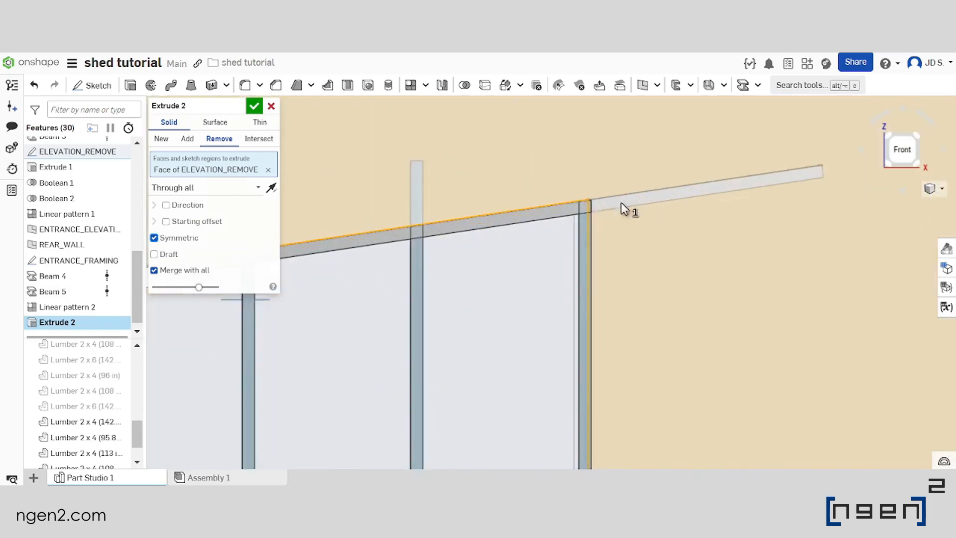
right_click_drag(590, 205, 575, 197)
scroll(575, 196, "down", 2)
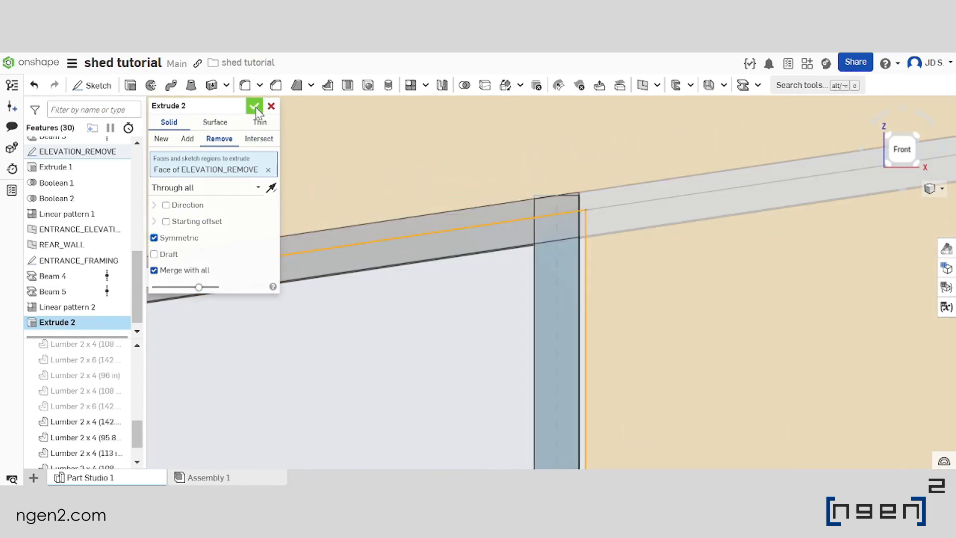
Accept the removal extrude and hide the ELEVATION_REMOVE sketch
left_click(254, 106)
right_click_drag(571, 199, 586, 225)
scroll(578, 215, "down", 8)
right_click_drag(559, 184, 552, 209)
scroll(112, 241, "up", 1)
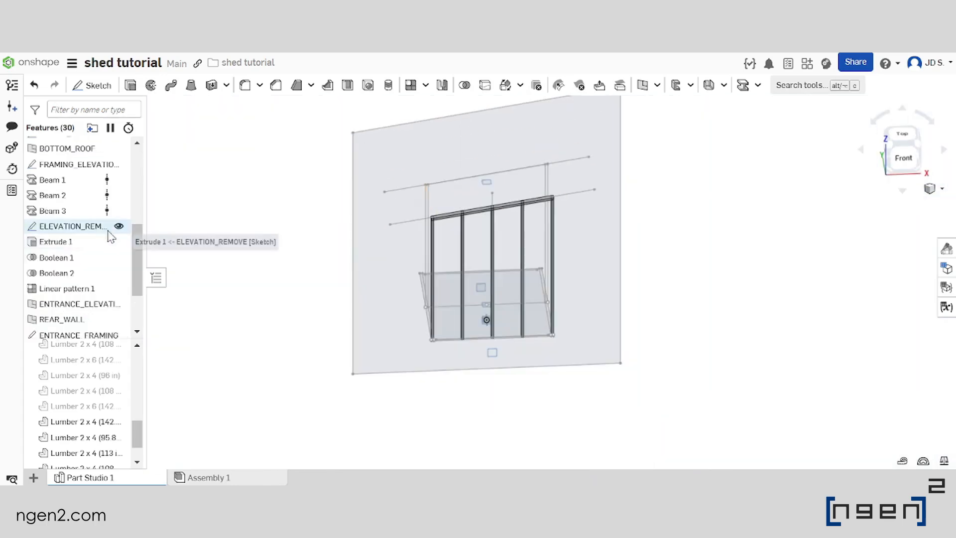
left_click(119, 228)
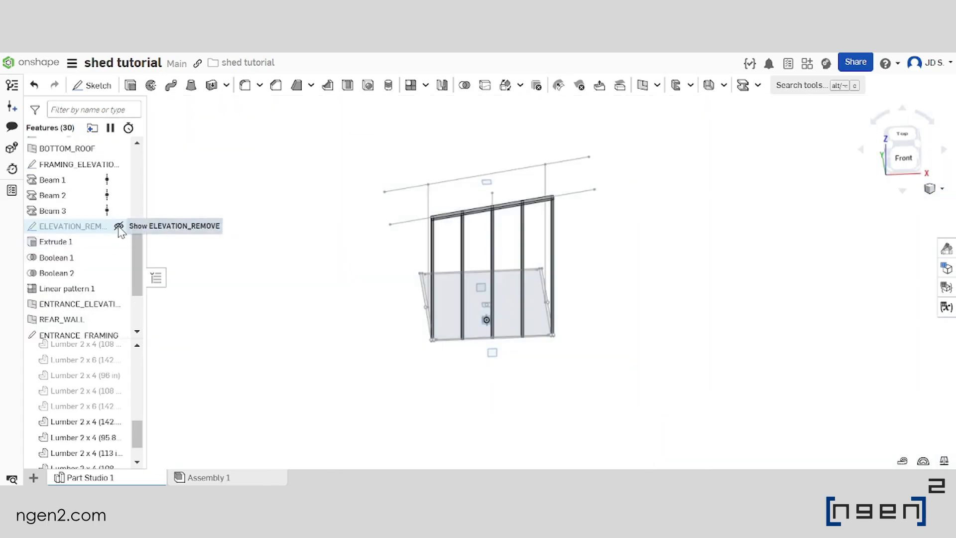
Start a Boolean subtract with the entrance wall's sloped top beam as the tool
scroll(475, 304, "down", 3)
scroll(471, 305, "up", 5)
right_click_drag(488, 280, 515, 277)
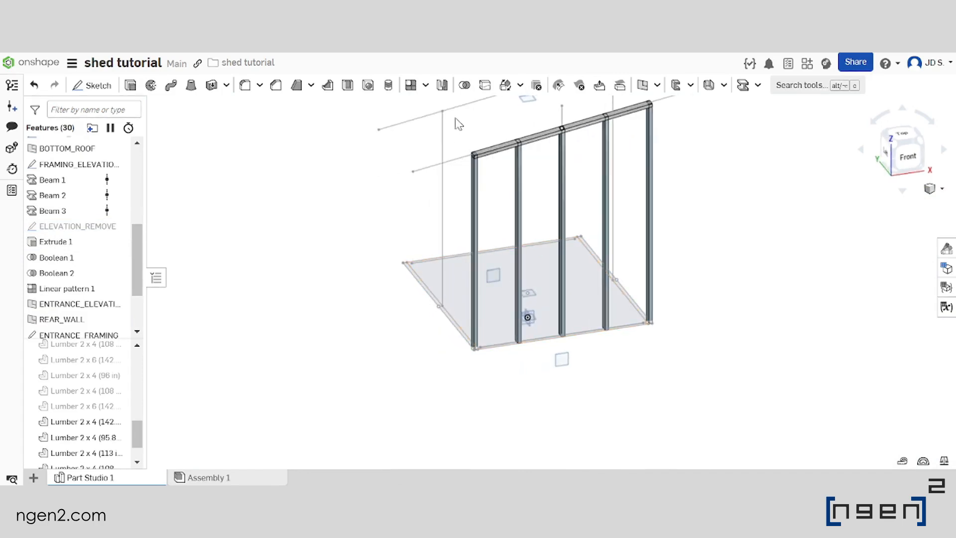
left_click(463, 85)
scroll(486, 318, "down", 3)
scroll(477, 171, "up", 4)
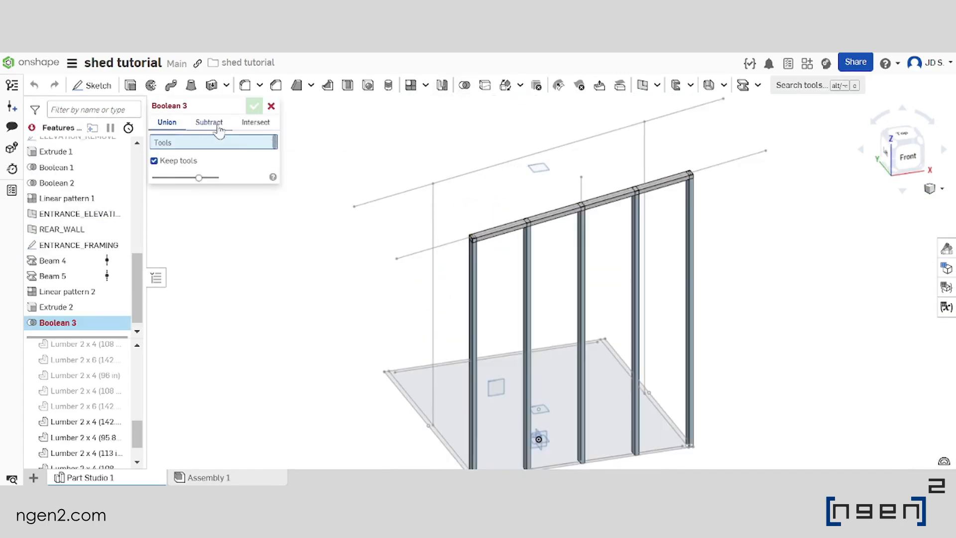
left_click(209, 122)
scroll(495, 241, "up", 4)
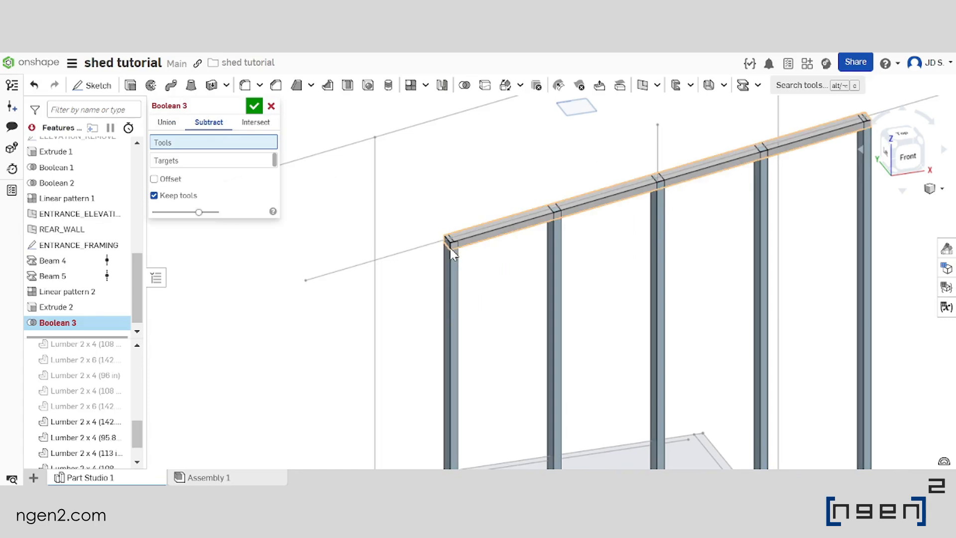
scroll(452, 253, "down", 3)
scroll(488, 189, "up", 2)
left_click(486, 190)
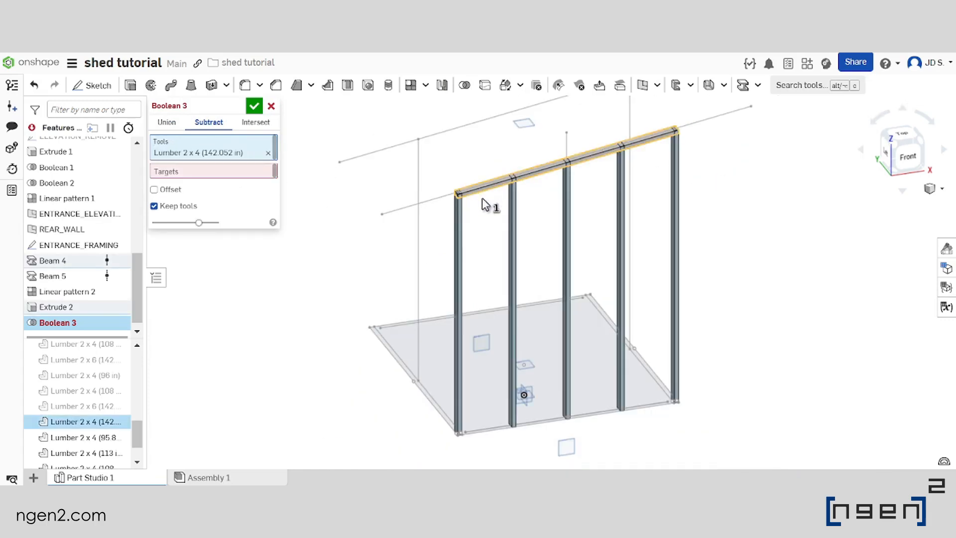
Subtract the top beam from all five entrance-wall posts, keeping the tool part
left_click(188, 174)
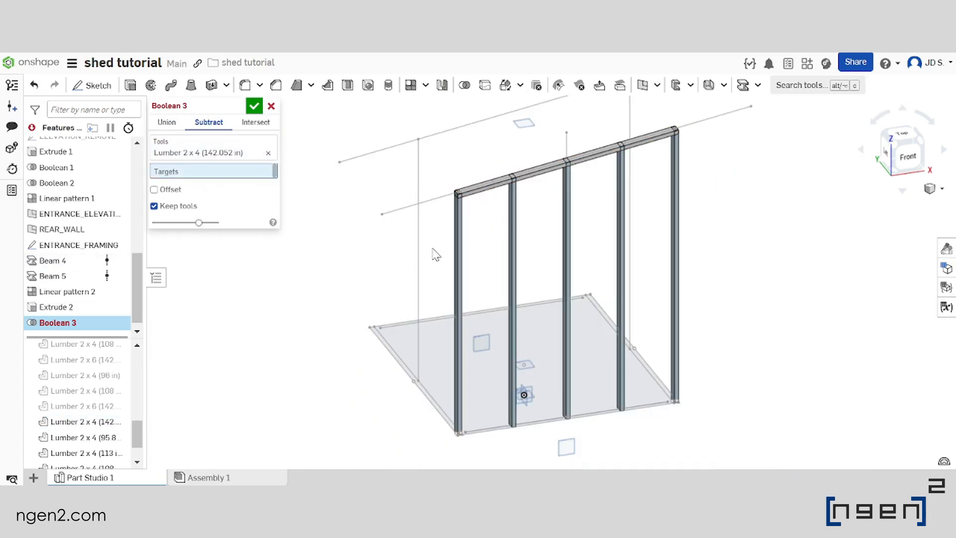
left_click(459, 243)
left_click(512, 232)
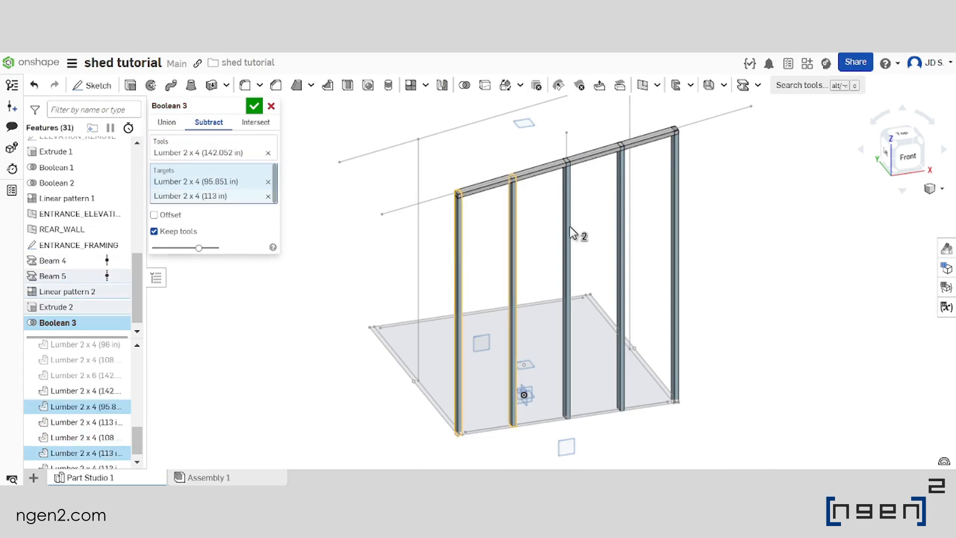
left_click(568, 230)
left_click(618, 223)
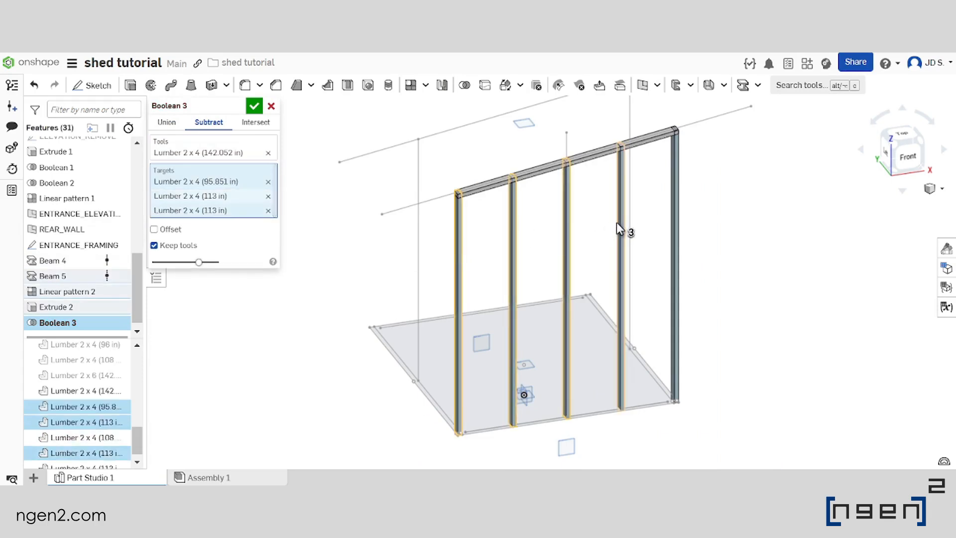
left_click(674, 212)
key("f")
scroll(637, 174, "up", 5)
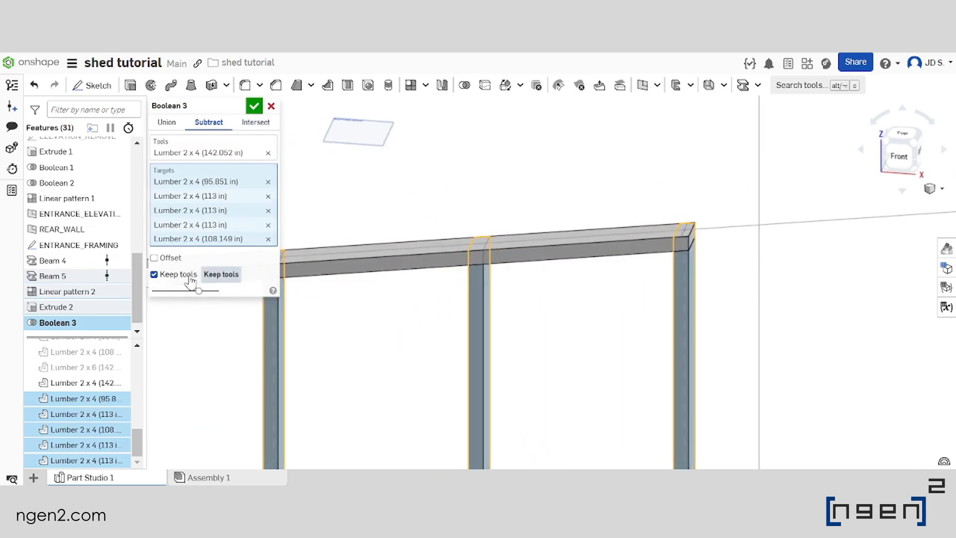
left_click(255, 106)
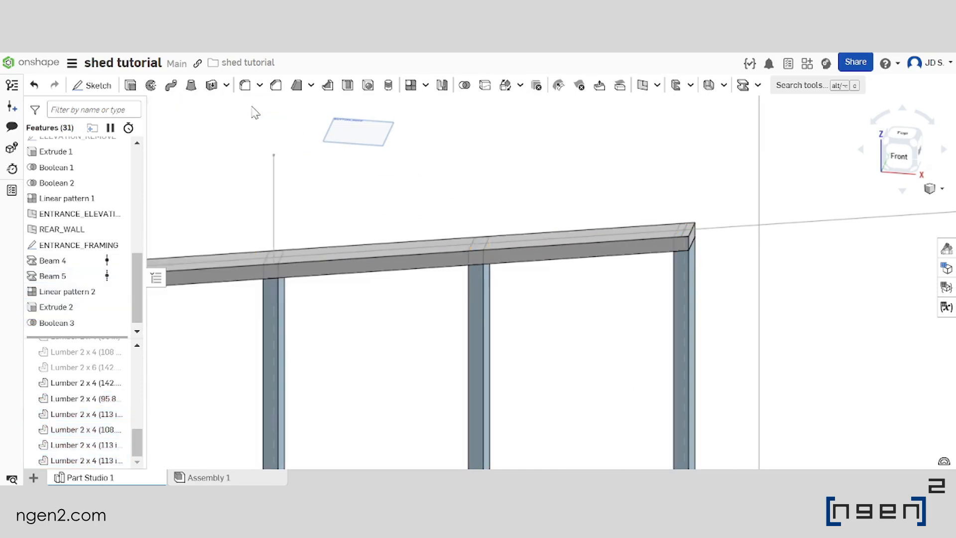
Show all parts of the shed frame
scroll(630, 164, "down", 5)
scroll(368, 215, "up", 3)
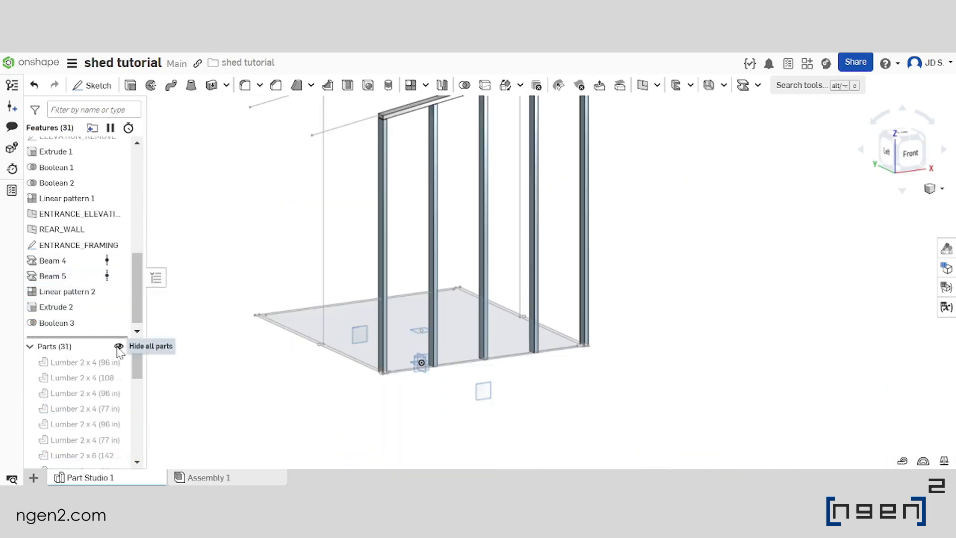
scroll(456, 338, "down", 3)
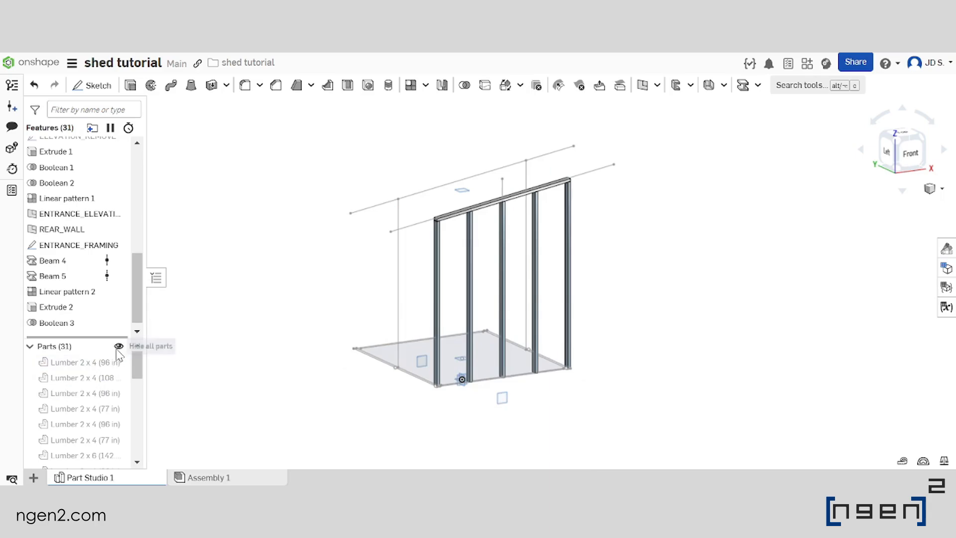
left_click(119, 347)
left_click(119, 347)
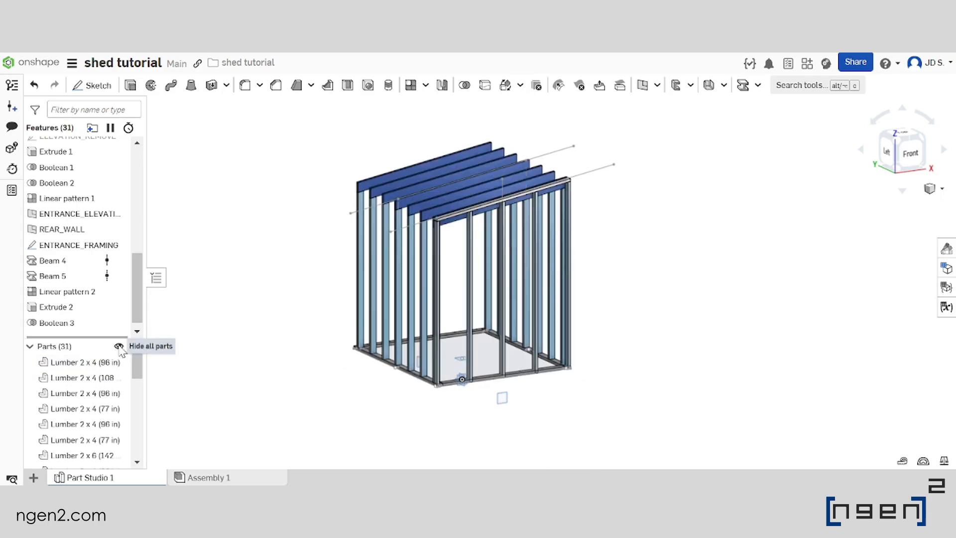
Examine where the entrance-wall framing meets the roof beams, side walls and bottom plates
scroll(442, 212, "up", 8)
mouse_move(458, 249)
right_mouse_down()
mouse_move(483, 251)
mouse_move(474, 242)
right_mouse_up()
scroll(472, 197, "down", 8)
scroll(575, 159, "up", 6)
mouse_move(576, 161)
right_mouse_down()
mouse_move(470, 164)
mouse_move(573, 160)
right_mouse_up()
scroll(574, 160, "down", 8)
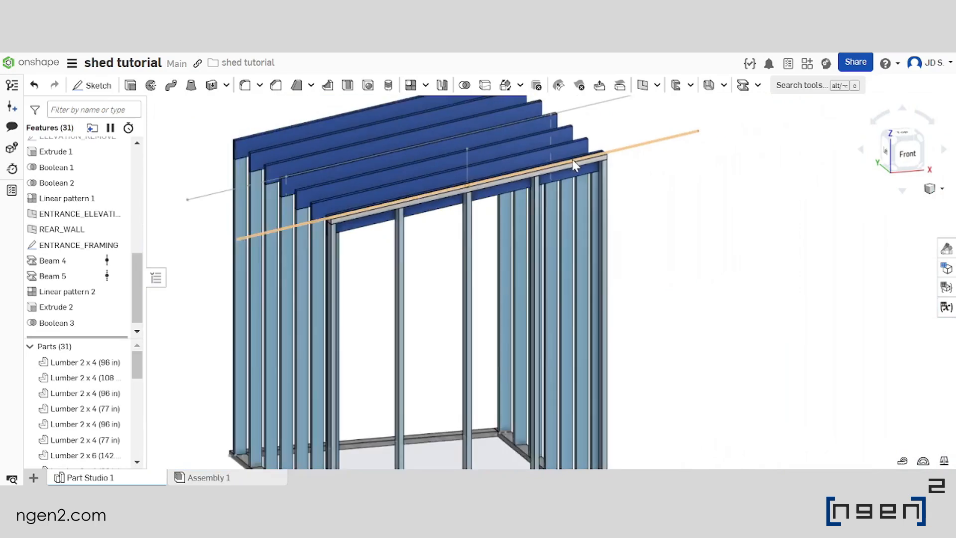
scroll(452, 182, "up", 3)
right_click_drag(516, 185, 510, 224)
scroll(485, 176, "down", 2)
scroll(485, 175, "down", 3)
scroll(498, 179, "up", 5)
scroll(504, 191, "down", 5)
scroll(499, 391, "up", 6)
right_click_drag(562, 355, 553, 332)
scroll(484, 310, "down", 2)
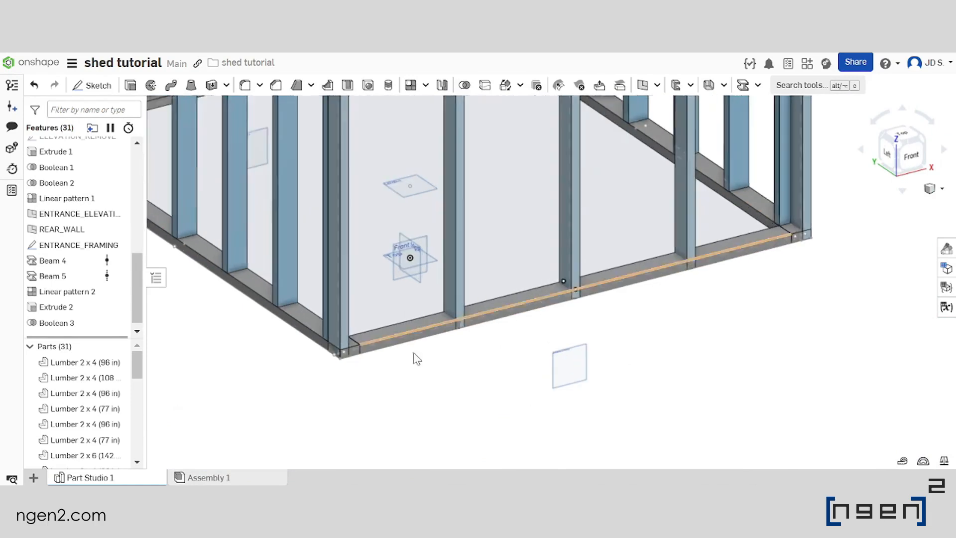
right_click_drag(485, 312, 504, 318)
scroll(451, 407, "down", 7)
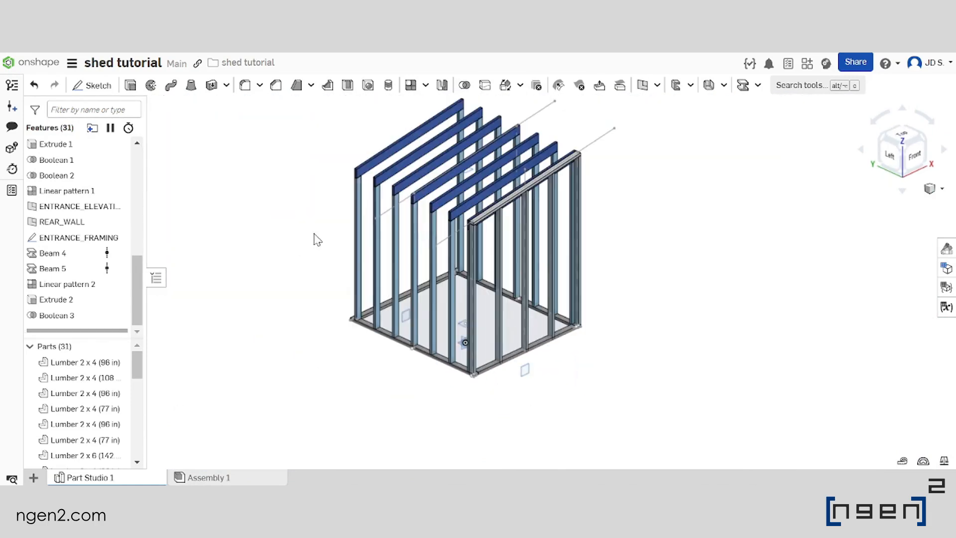
Start a Boolean subtract with the entrance-side bottom plate and the two side bottom plates as tools
left_click(465, 86)
scroll(498, 348, "up", 5)
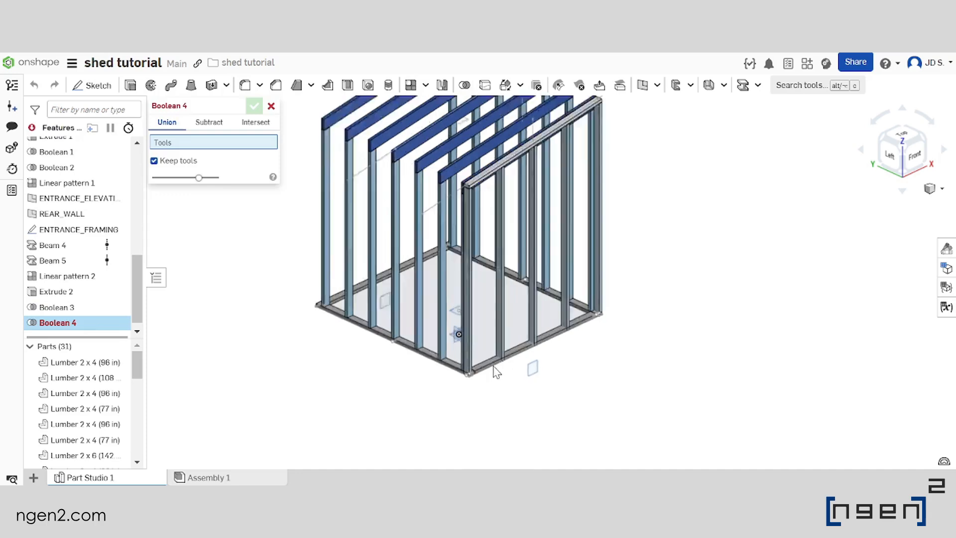
scroll(524, 363, "up", 1)
scroll(524, 363, "down", 2)
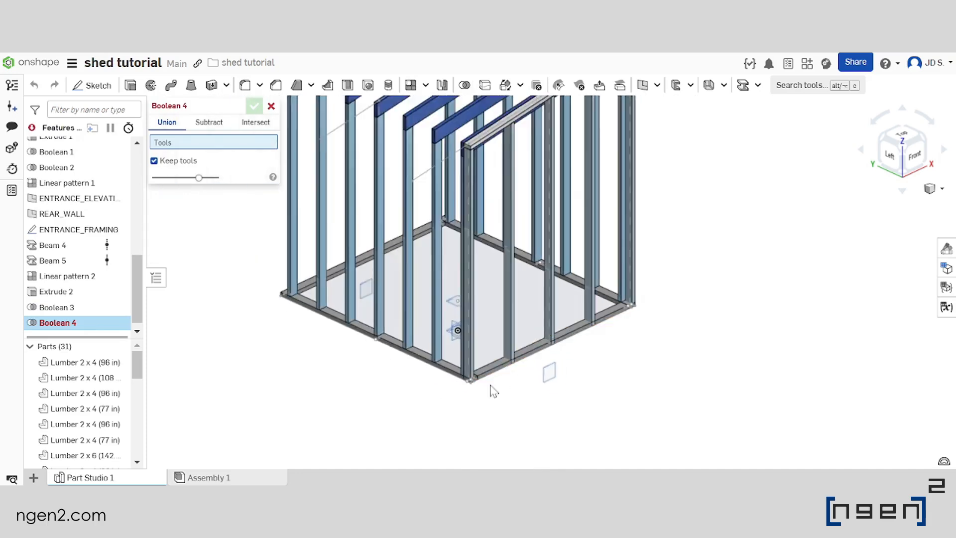
scroll(487, 376, "up", 6)
right_click_drag(489, 377, 467, 374)
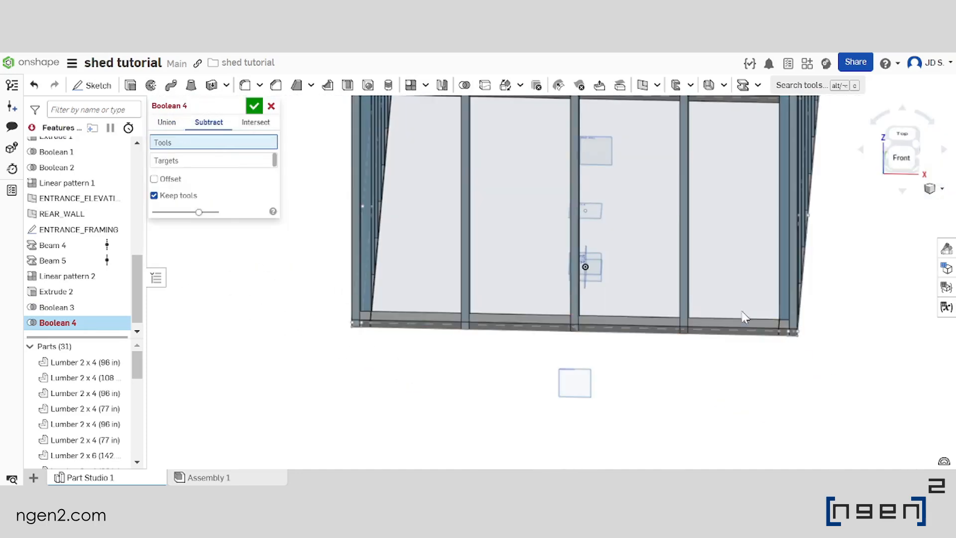
scroll(710, 331, "up", 5)
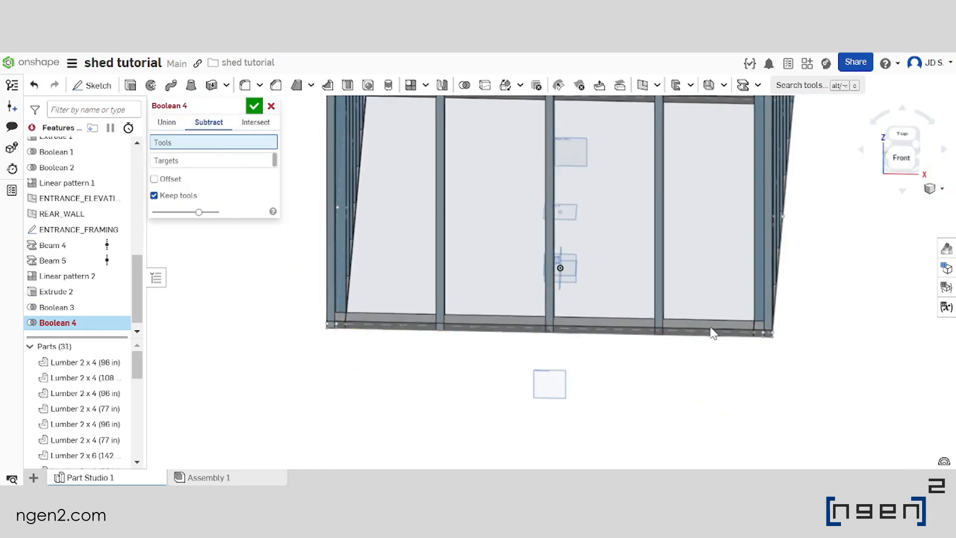
scroll(629, 350, "down", 3)
right_click_drag(294, 340, 315, 320)
scroll(328, 322, "up", 3)
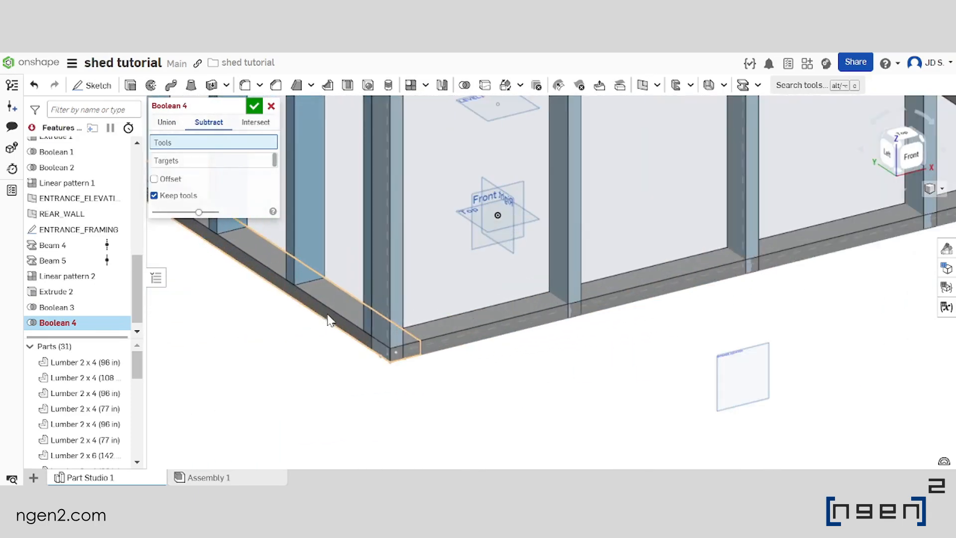
left_click(338, 318)
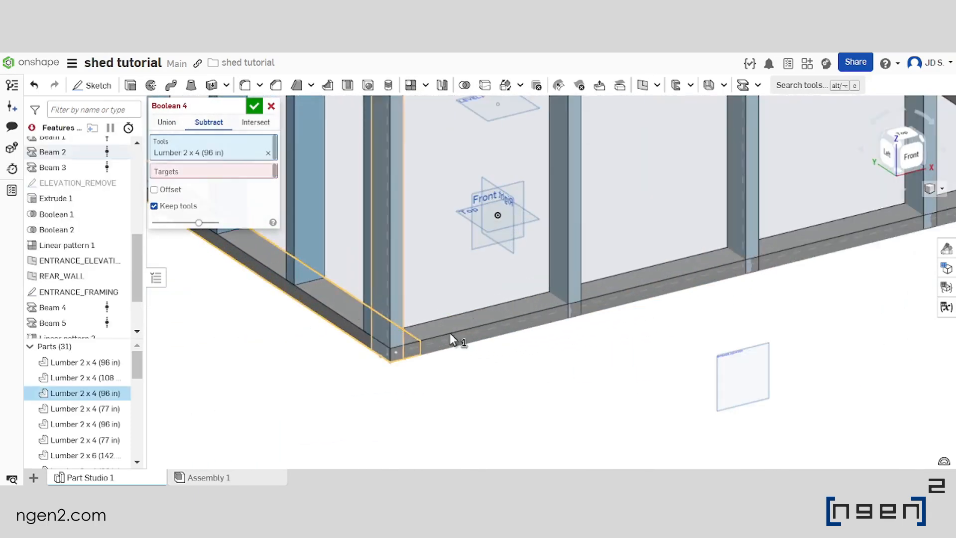
left_click(487, 323)
scroll(487, 323, "down", 3)
scroll(504, 297, "up", 5)
scroll(504, 295, "down", 3)
left_click(518, 279)
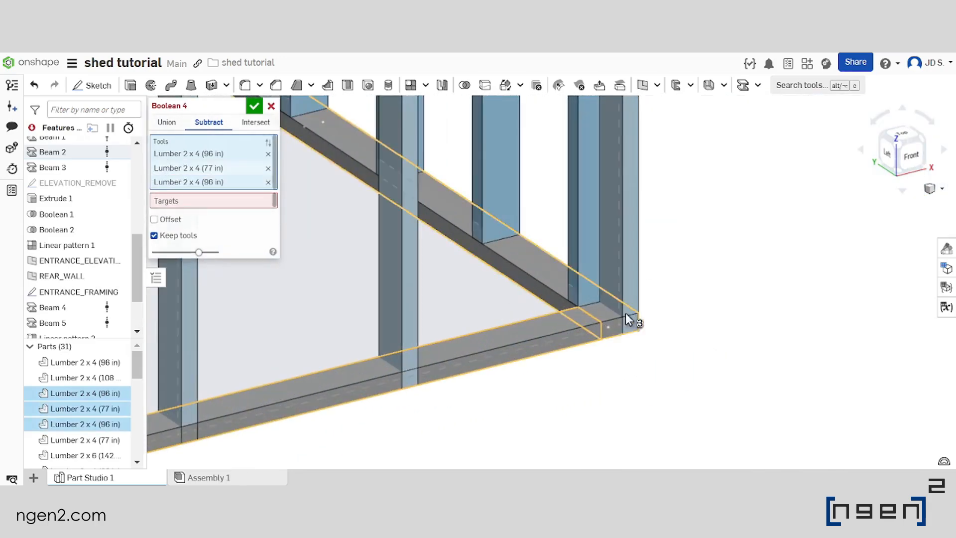
Subtract the three bottom plates from all five entrance-wall posts, keeping the tool parts
scroll(626, 313, "down", 3)
left_click(184, 201)
scroll(222, 360, "up", 3)
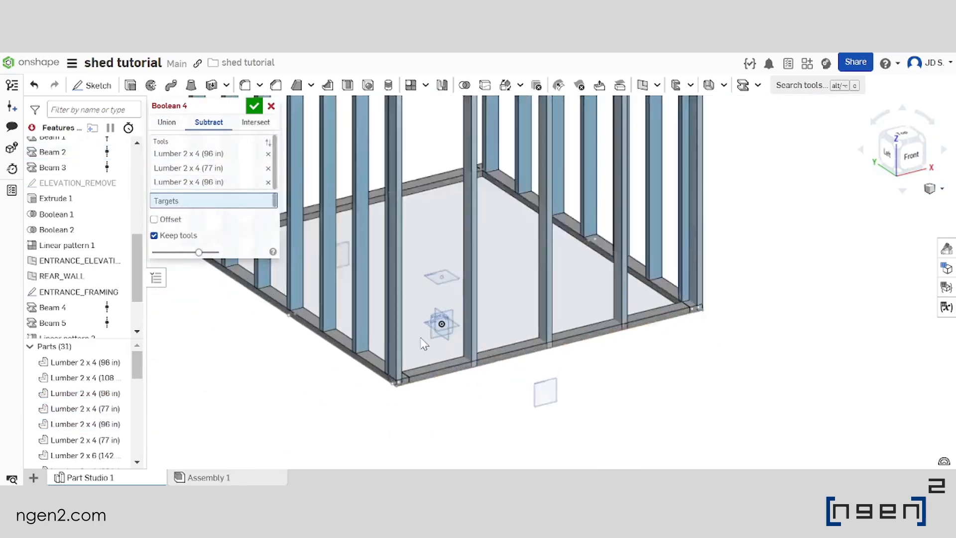
left_click(380, 358)
left_click(490, 332)
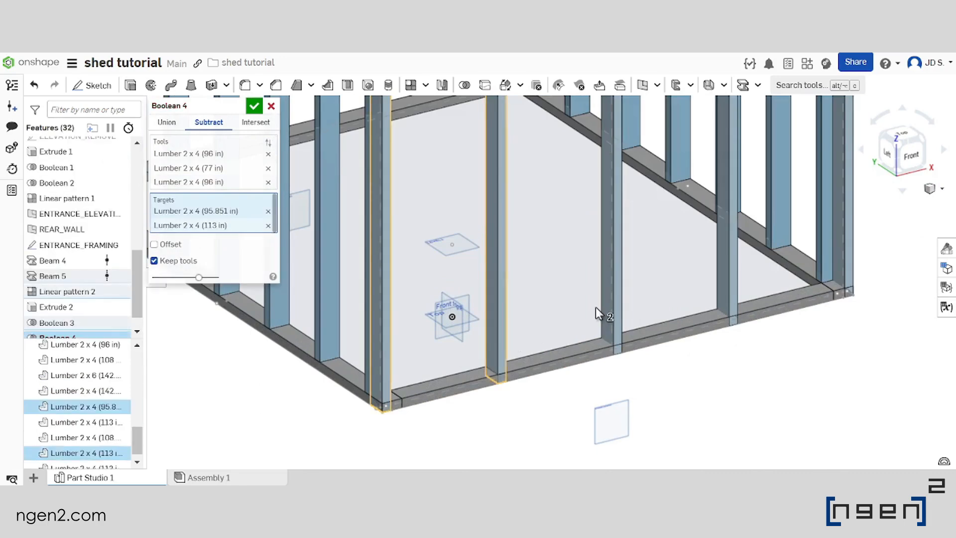
left_click(609, 303)
left_click(721, 279)
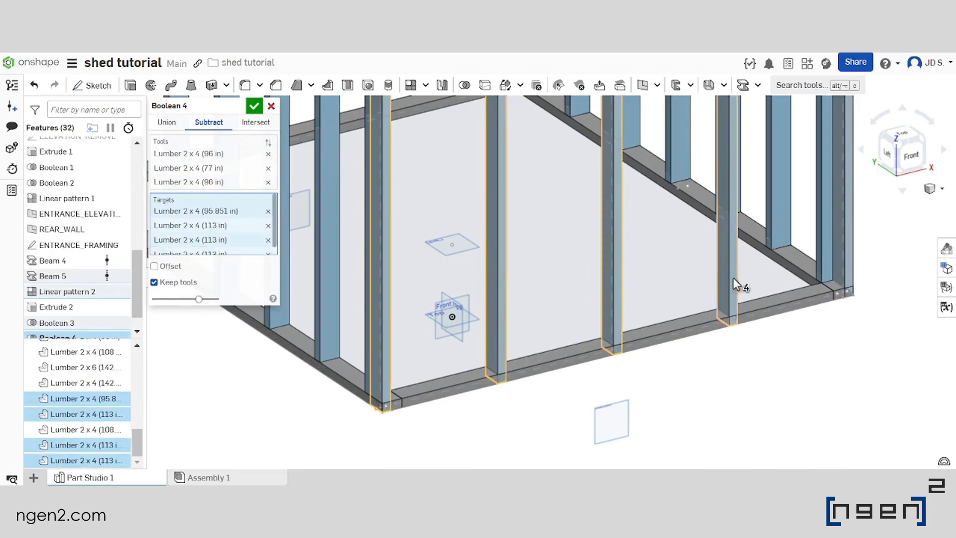
left_click(841, 276)
scroll(614, 331, "down", 5)
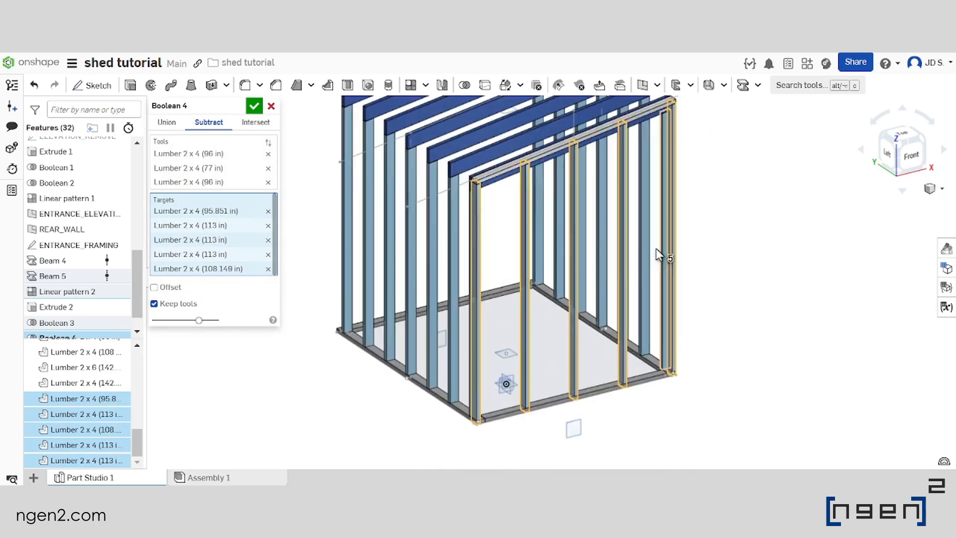
scroll(526, 276, "down", 2)
left_click(254, 106)
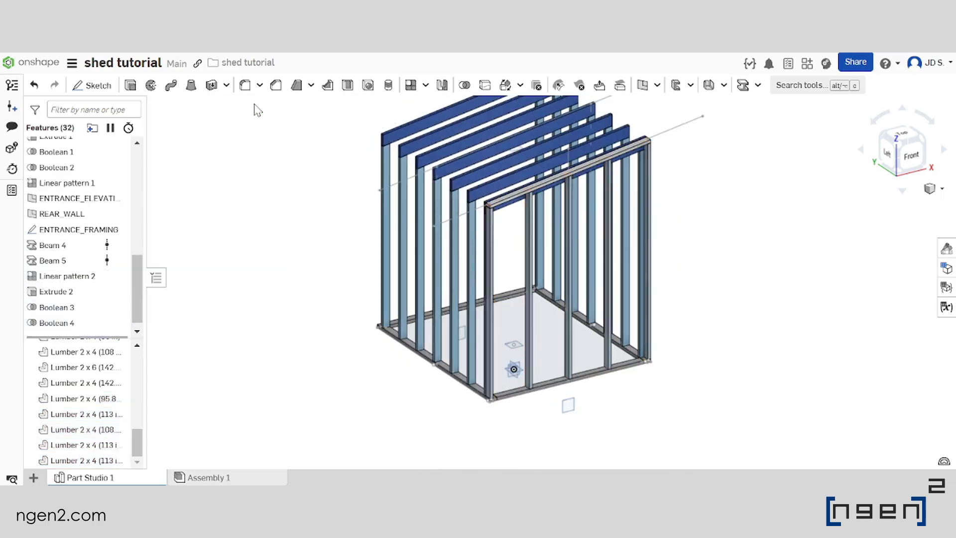
Measure the distance between two neighbouring posts in the entrance wall
scroll(551, 398, "up", 2)
scroll(435, 396, "down", 2)
scroll(491, 284, "up", 4)
scroll(478, 283, "up", 2)
right_click_drag(438, 242, 465, 238)
scroll(466, 238, "down", 4)
scroll(477, 209, "up", 4)
right_click_drag(474, 175, 438, 275)
scroll(406, 174, "down", 5)
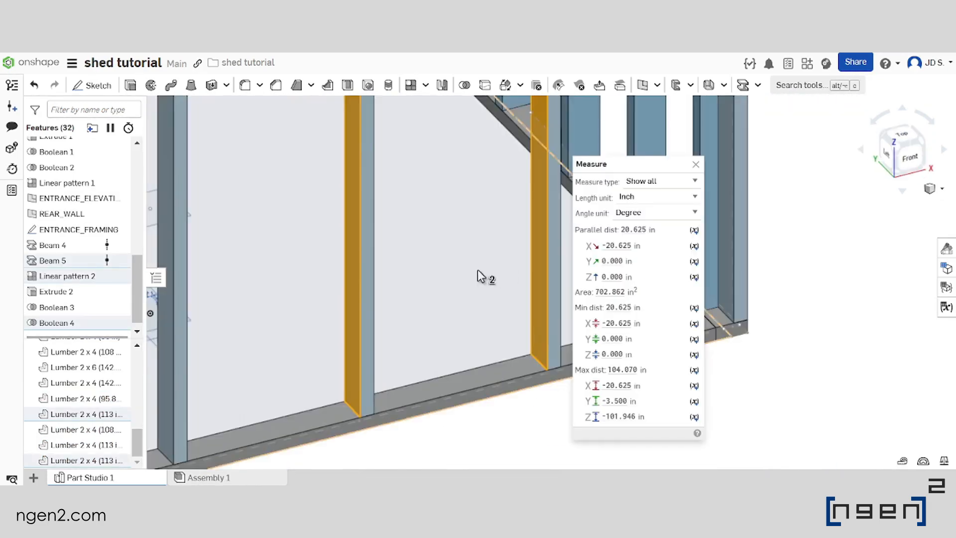
scroll(468, 279, "down", 3)
scroll(438, 341, "down", 1)
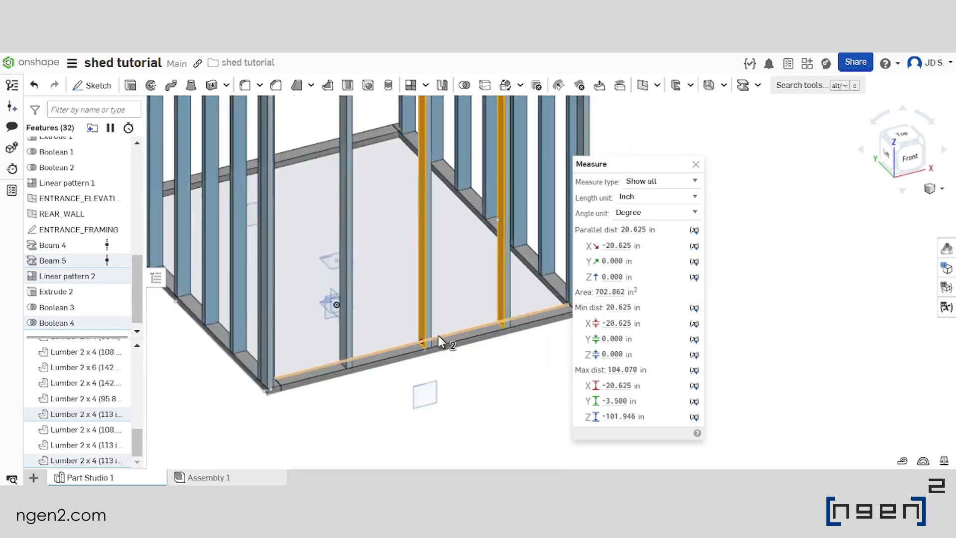
right_click_drag(438, 341, 435, 331)
scroll(450, 246, "up", 3)
right_click_drag(466, 271, 526, 290)
mouse_move(614, 248)
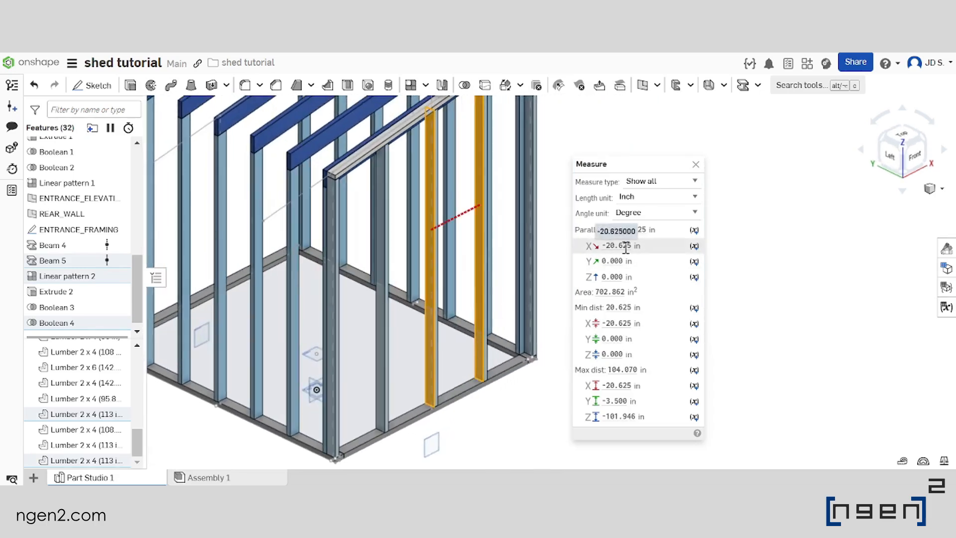
Examine the entrance-wall post layout with the measured gap highlighted, and close the measurement details
scroll(451, 261, "down", 3)
scroll(453, 264, "up", 3)
right_click_drag(473, 267, 446, 273)
scroll(445, 273, "down", 2)
scroll(368, 271, "up", 2)
right_click_drag(367, 271, 348, 293)
scroll(348, 292, "down", 3)
scroll(433, 252, "up", 4)
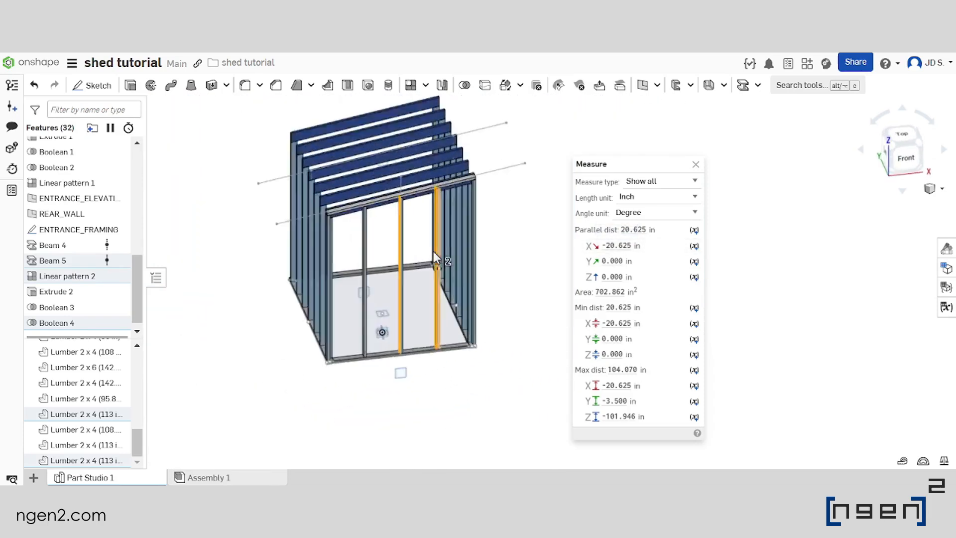
right_click_drag(426, 258, 421, 270)
scroll(420, 270, "down", 3)
scroll(426, 277, "up", 3)
scroll(426, 278, "down", 2)
right_click_drag(473, 300, 456, 325)
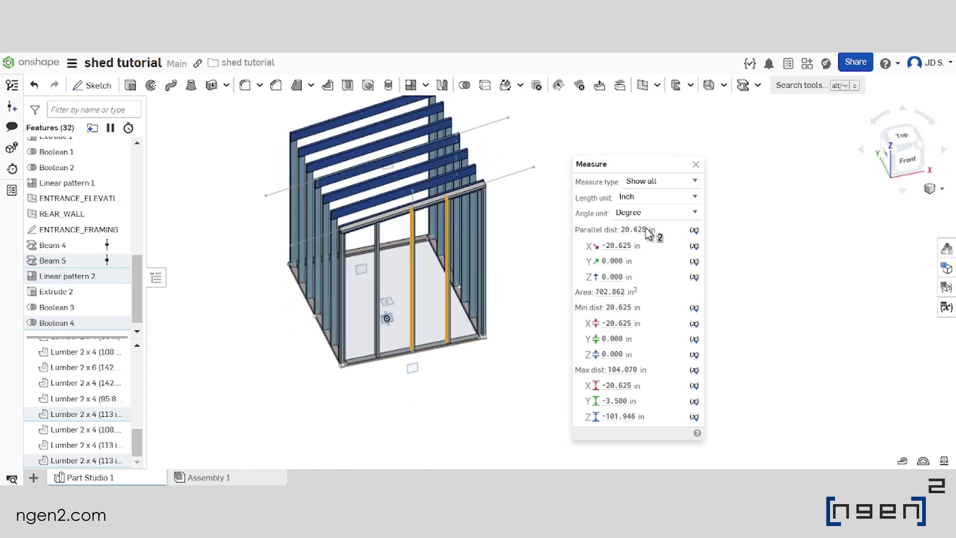
left_click(697, 165)
left_click(617, 247)
scroll(617, 248, "down", 2)
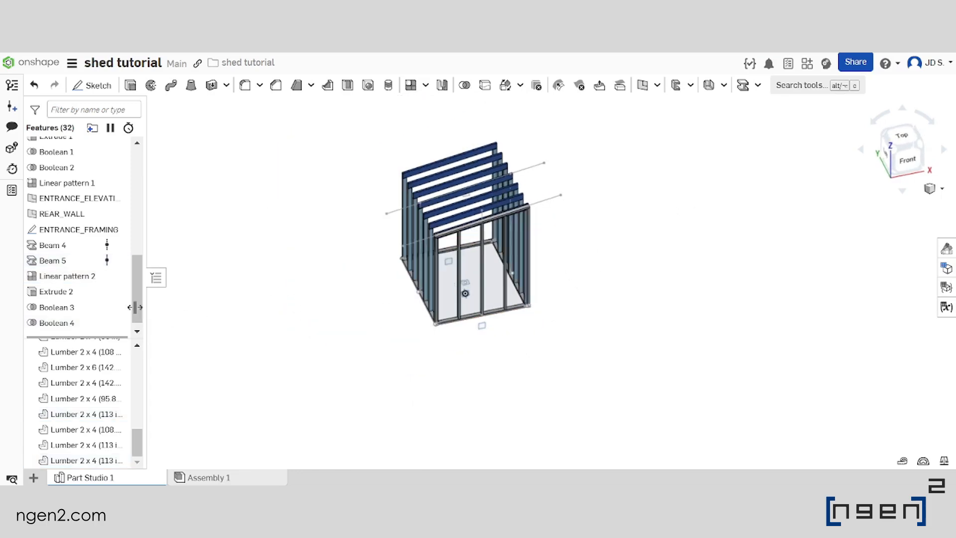
Edit the linear pattern of the entrance-wall posts and set its distance to (#X/2-1.5in/2)/3
double_click(98, 281)
scroll(490, 277, "down", 1)
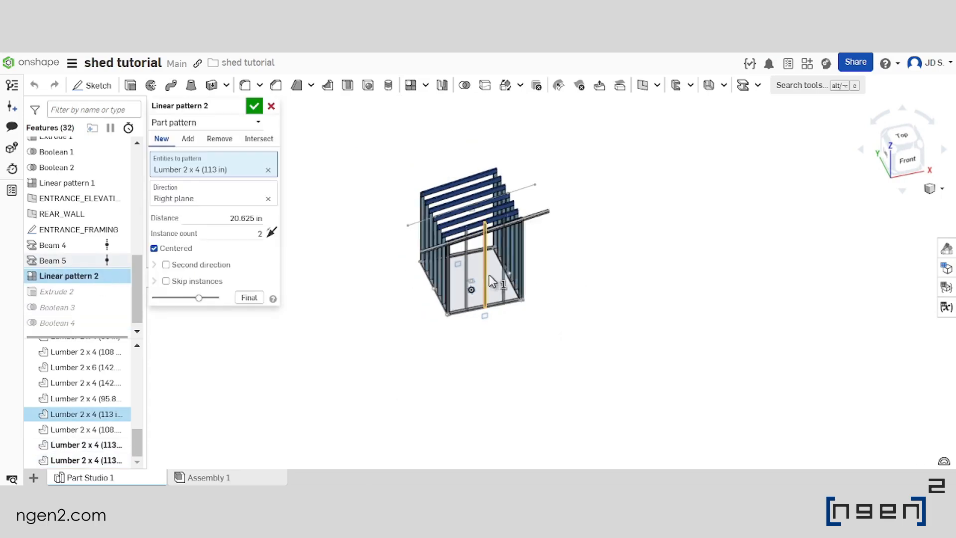
scroll(490, 277, "up", 3)
scroll(518, 283, "down", 2)
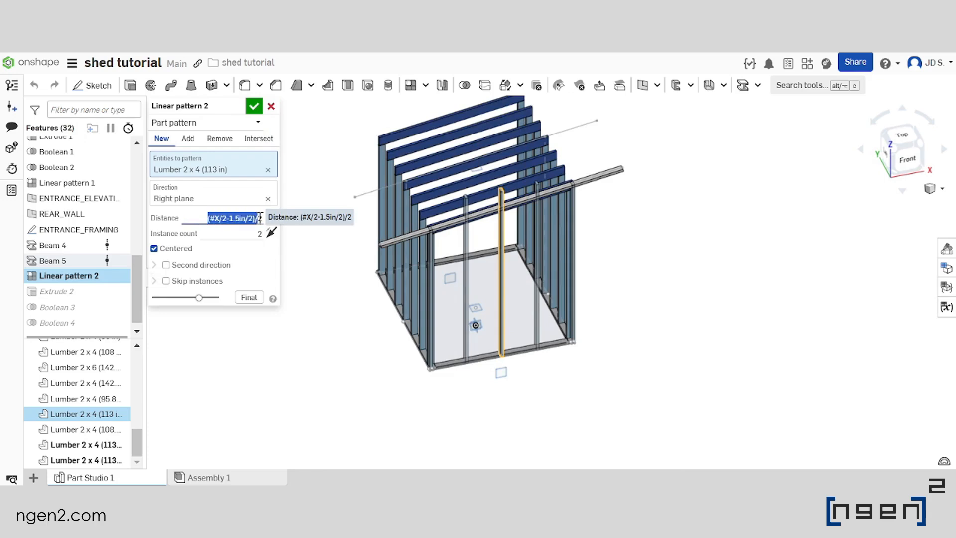
left_click_drag(263, 217, 256, 218)
left_click(263, 218)
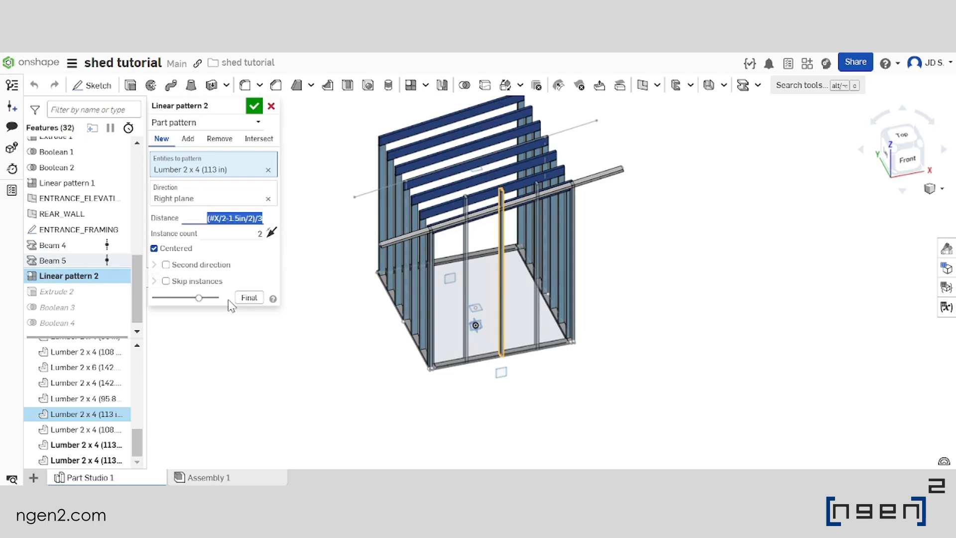
Set the centered post pattern's instance count to 3, check the previewed posts along the bottom plate, and accept the pattern
scroll(487, 352, "up", 1)
scroll(548, 338, "down", 2)
scroll(521, 347, "up", 5)
mouse_move(475, 337)
right_mouse_down()
mouse_move(467, 340)
mouse_move(482, 337)
mouse_move(473, 324)
right_mouse_up()
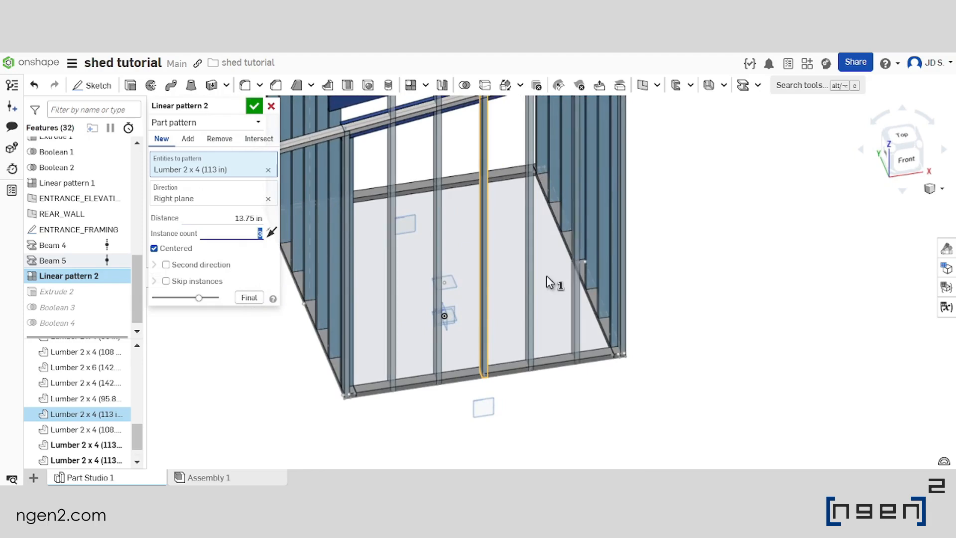
right_click_drag(549, 292, 564, 335)
scroll(563, 333, "up", 5)
scroll(562, 333, "down", 10)
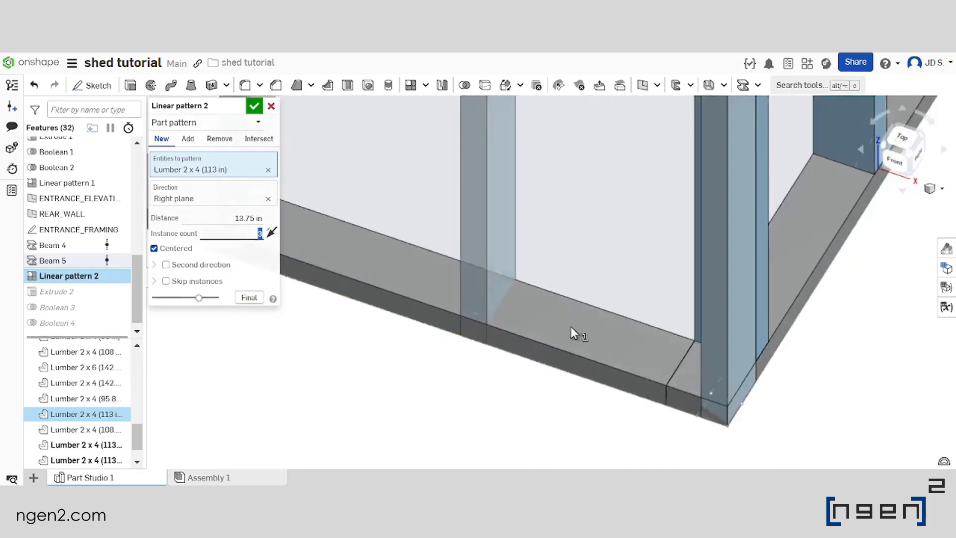
scroll(531, 238, "up", 4)
scroll(604, 213, "up", 1)
right_click_drag(604, 213, 630, 201)
scroll(629, 202, "down", 1)
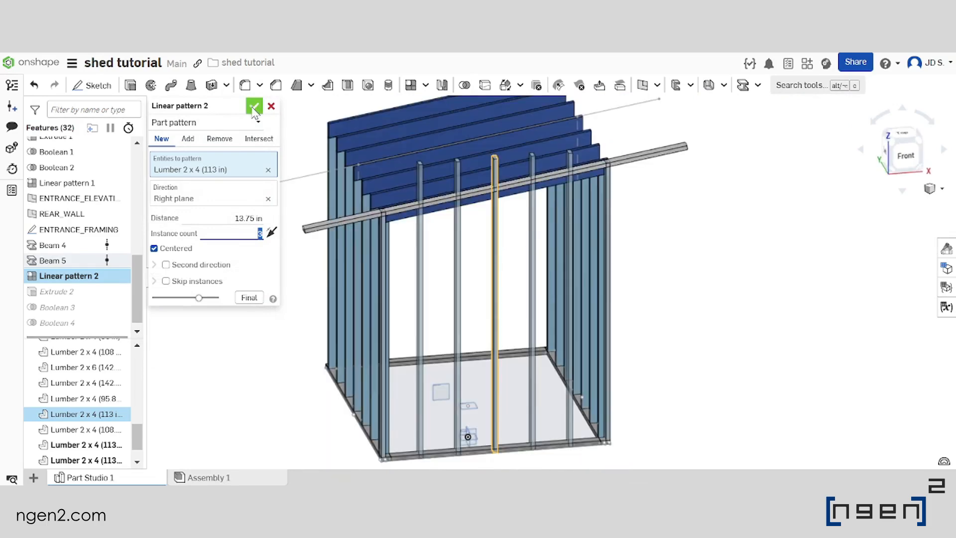
left_click(254, 106)
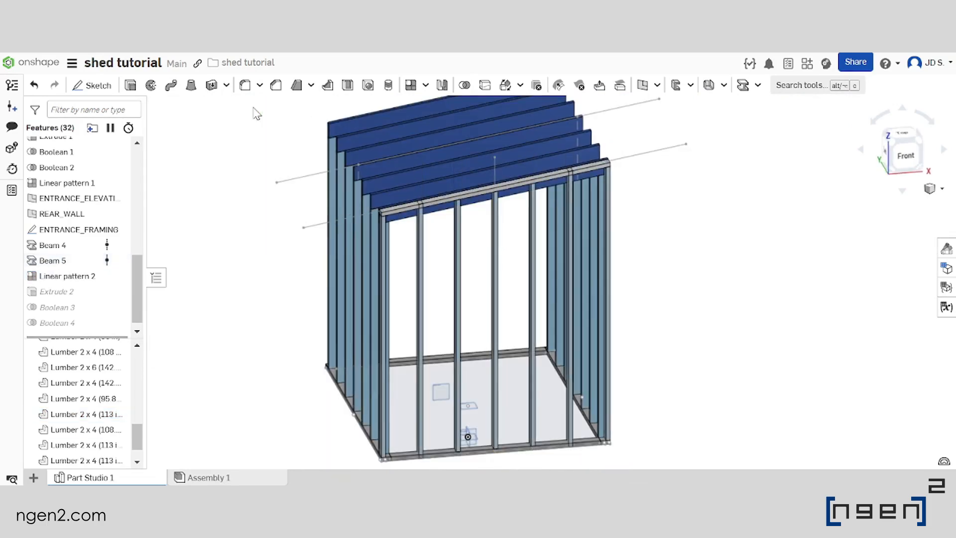
Examine where the patterned entrance-wall posts meet the bottom plate and the sloped top beam
scroll(555, 241, "down", 5)
scroll(559, 220, "up", 6)
right_click_drag(529, 216, 498, 203)
scroll(458, 323, "up", 7)
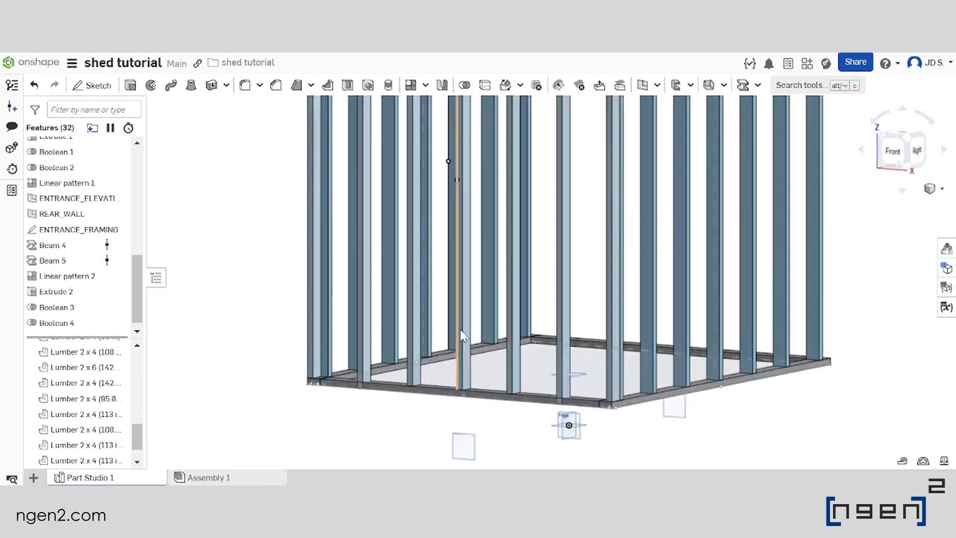
right_click_drag(504, 371, 531, 378)
scroll(454, 329, "down", 3)
scroll(536, 359, "down", 3)
scroll(548, 371, "up", 5)
scroll(548, 378, "down", 4)
scroll(490, 381, "up", 5)
right_click_drag(488, 378, 420, 379)
scroll(278, 338, "down", 5)
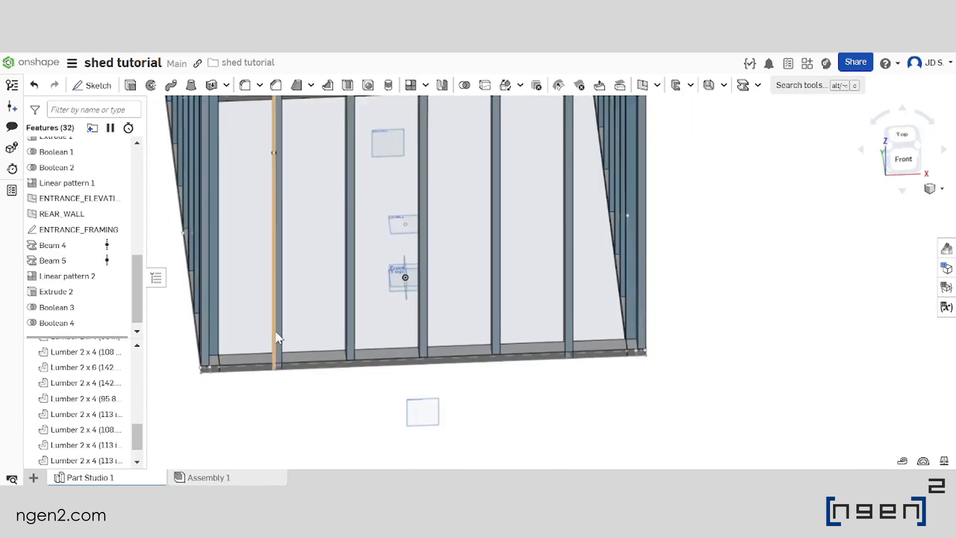
scroll(498, 387, "up", 3)
scroll(498, 388, "down", 3)
scroll(448, 299, "up", 3)
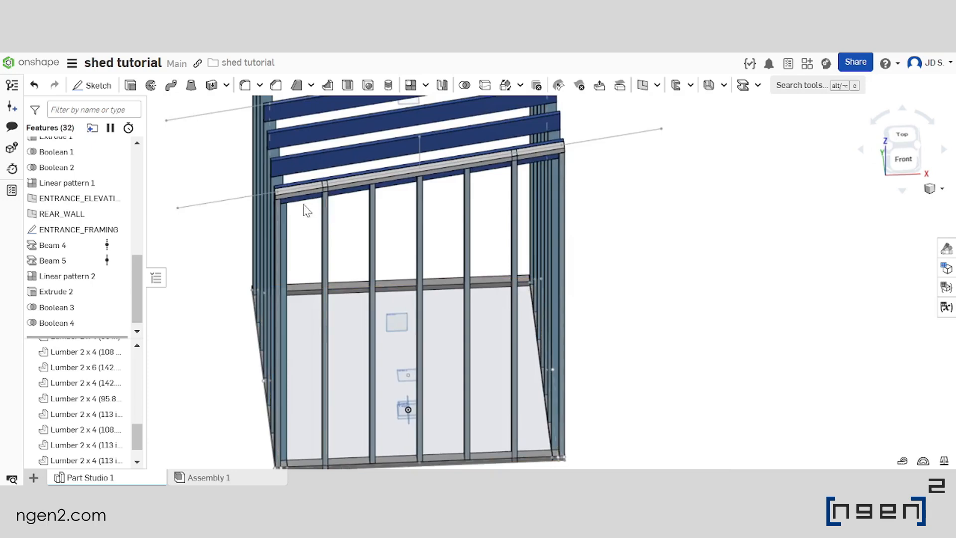
scroll(324, 188, "up", 5)
scroll(328, 195, "down", 4)
middle_click_drag(552, 307, 574, 212)
scroll(117, 285, "down", 1)
Add the two untrimmed outer pattern posts to the targets of the Boolean that subtracts the sloped top beam
double_click(75, 300)
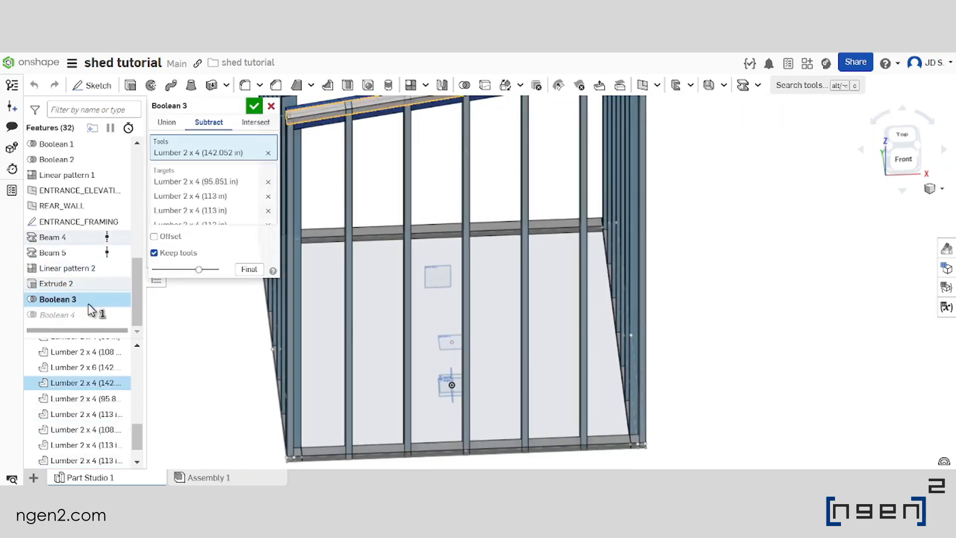
scroll(468, 310, "down", 2)
scroll(348, 206, "up", 3)
left_click(239, 181)
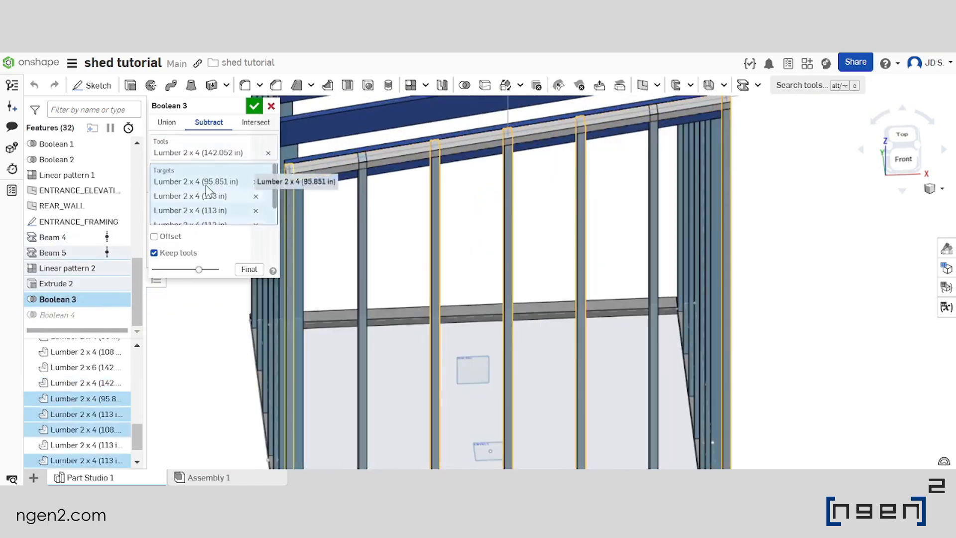
left_click(368, 195)
left_click(655, 171)
scroll(528, 180, "down", 3)
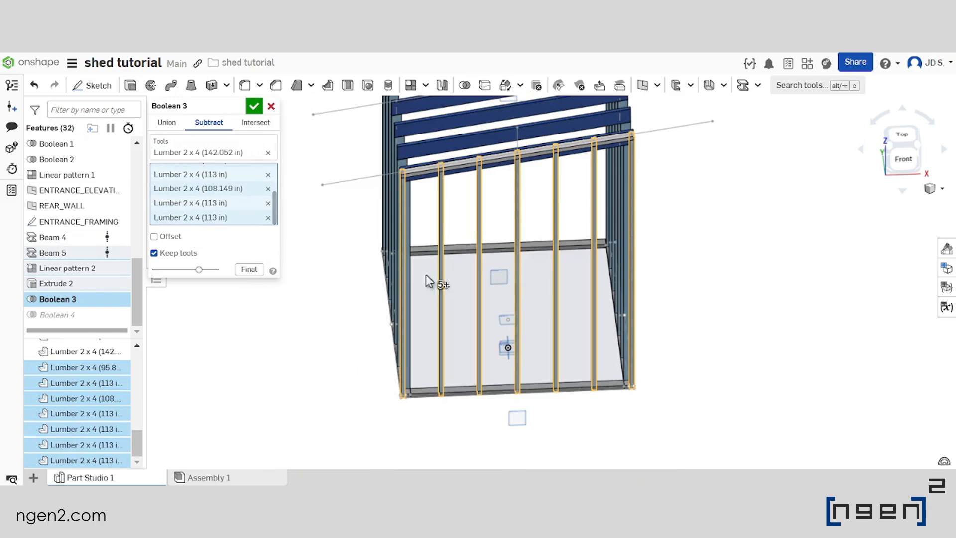
left_click(254, 106)
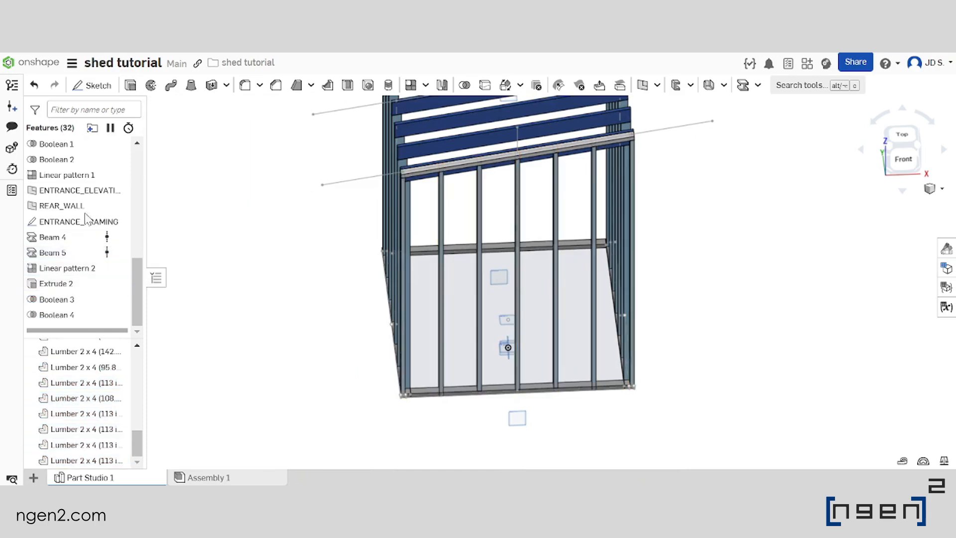
Add the same two outer pattern posts to the targets of the Boolean that subtracts the bottom plates
double_click(75, 315)
scroll(518, 329, "up", 3)
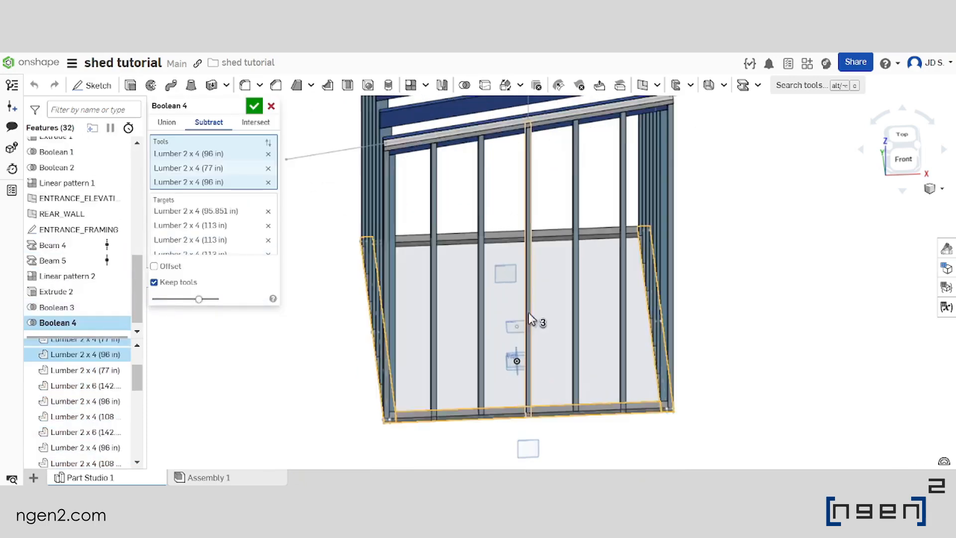
left_click(247, 221)
scroll(591, 262, "down", 2)
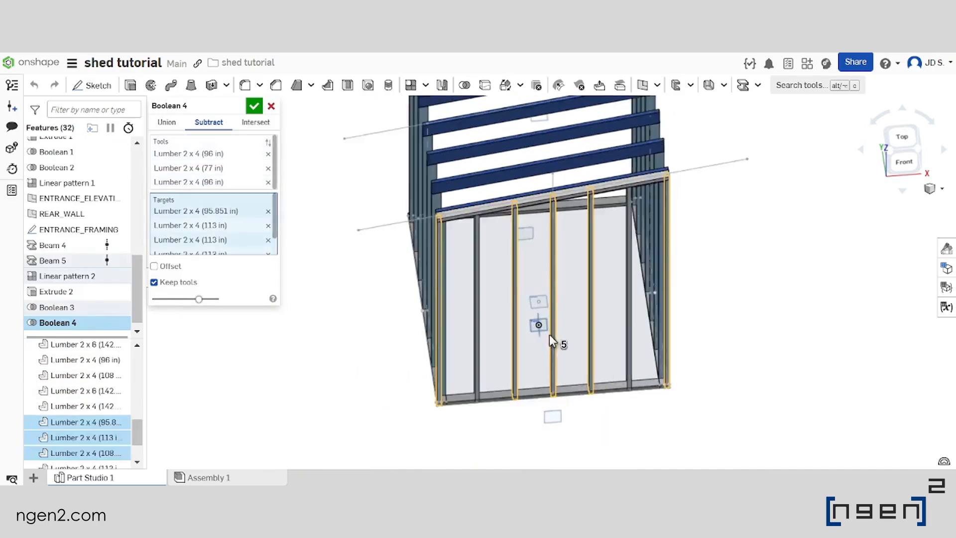
scroll(549, 334, "up", 2)
left_click(459, 341)
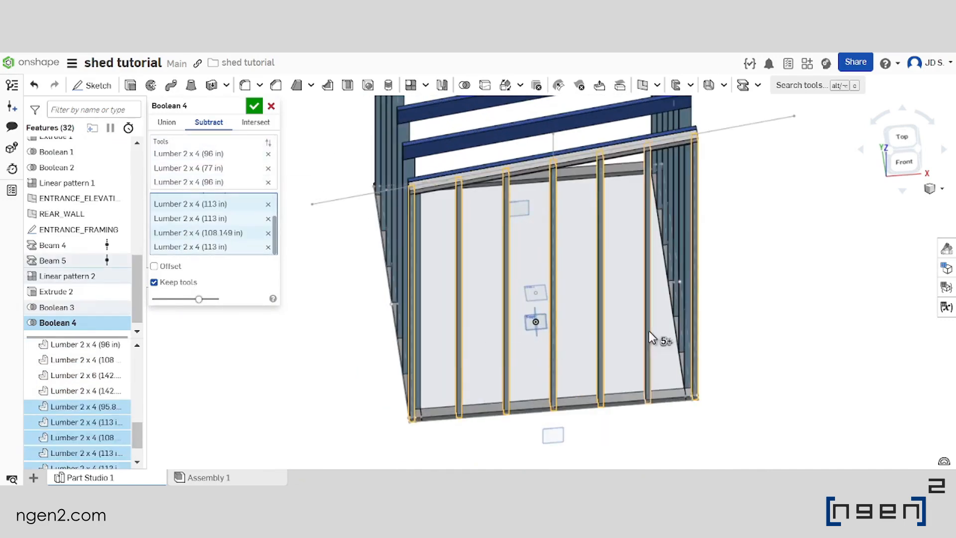
scroll(548, 259, "down", 2)
scroll(642, 305, "up", 2)
left_click(254, 106)
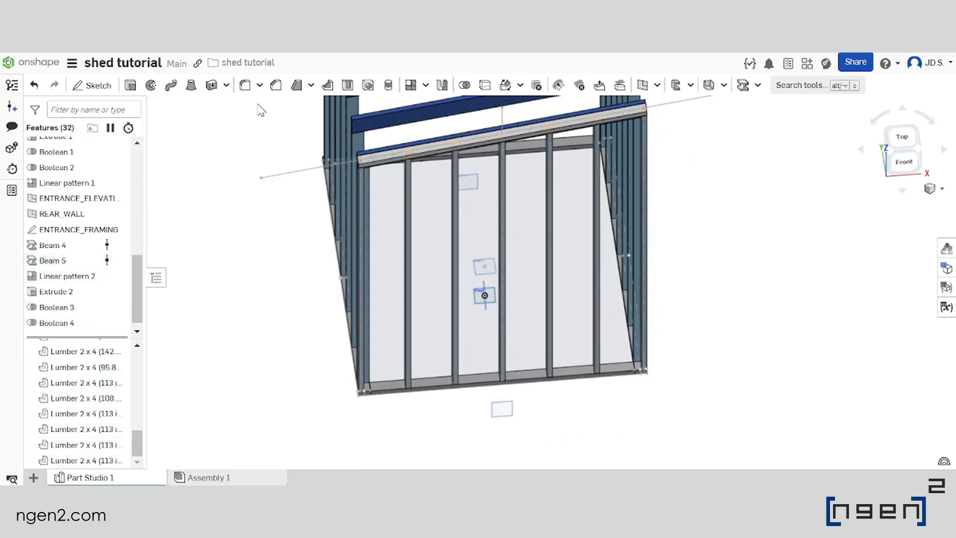
Examine the trimmed entrance-wall posts at the top beam, bottom plate and wall corners
scroll(483, 305, "down", 2)
scroll(522, 312, "up", 2)
mouse_move(523, 313)
right_mouse_down()
mouse_move(538, 307)
mouse_move(525, 295)
right_mouse_up()
scroll(550, 310, "down", 3)
scroll(480, 291, "up", 3)
scroll(453, 310, "down", 4)
scroll(500, 266, "up", 4)
scroll(545, 264, "down", 4)
scroll(565, 269, "up", 4)
right_click_drag(580, 272, 543, 269)
scroll(526, 269, "down", 4)
scroll(459, 253, "up", 3)
scroll(459, 253, "up", 1)
scroll(463, 281, "down", 4)
scroll(498, 306, "up", 4)
right_click_drag(520, 310, 591, 352)
scroll(518, 314, "down", 3)
scroll(626, 371, "up", 5)
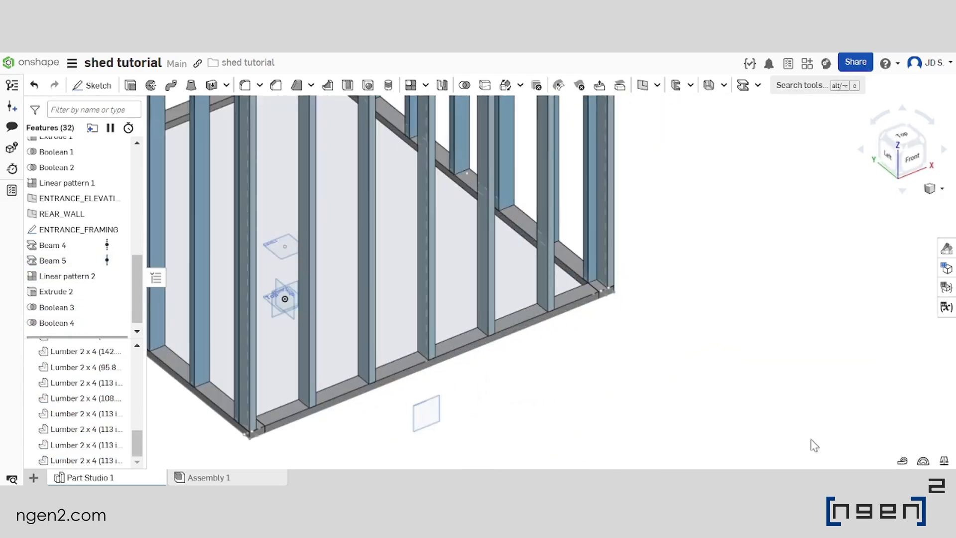
Measure the spacing between the facing sides of two adjacent entrance-wall posts, then close the measurement
left_click(903, 463)
scroll(423, 326, "up", 5)
left_click(430, 334)
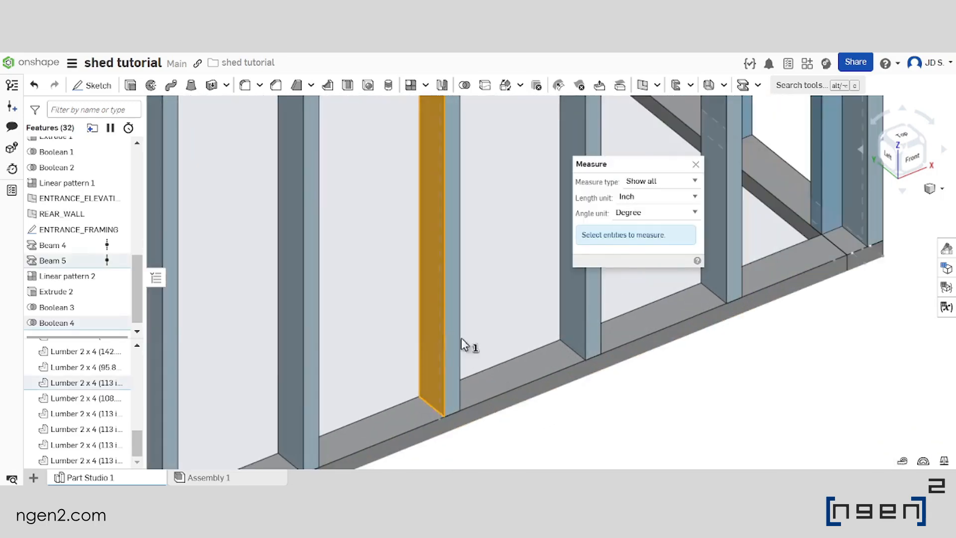
left_click(570, 303)
scroll(418, 289, "down", 3)
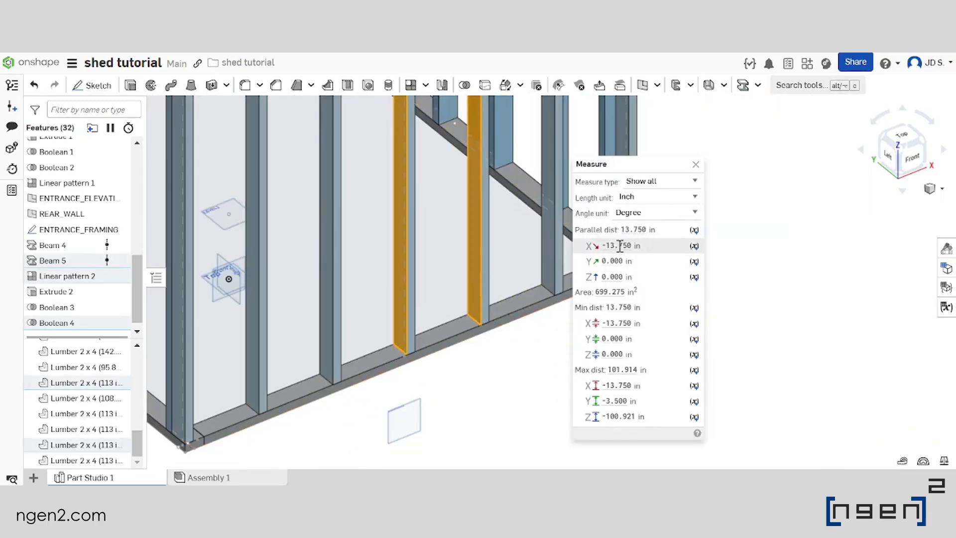
mouse_move(616, 247)
scroll(499, 324, "down", 6)
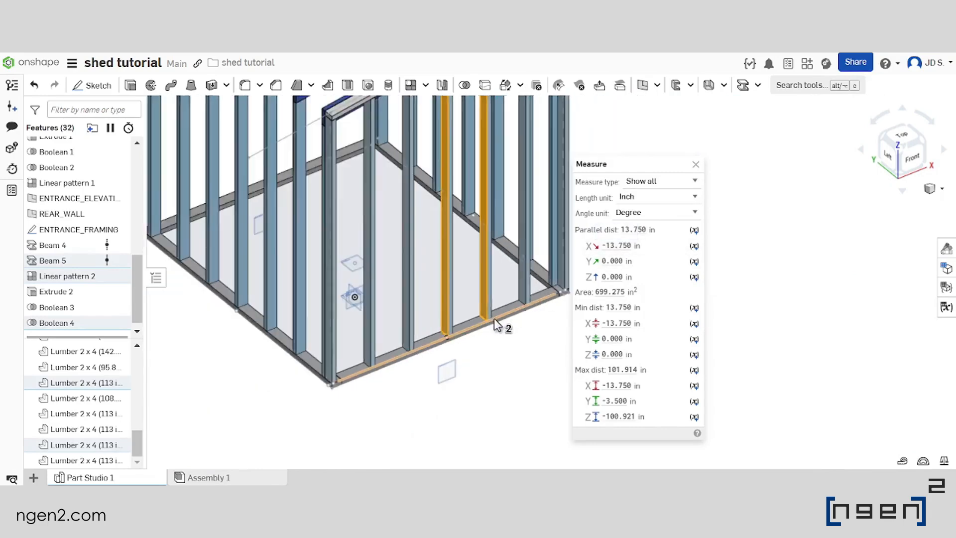
mouse_move(492, 352)
right_mouse_down()
mouse_move(428, 351)
mouse_move(484, 350)
right_mouse_up()
scroll(472, 375, "down", 5)
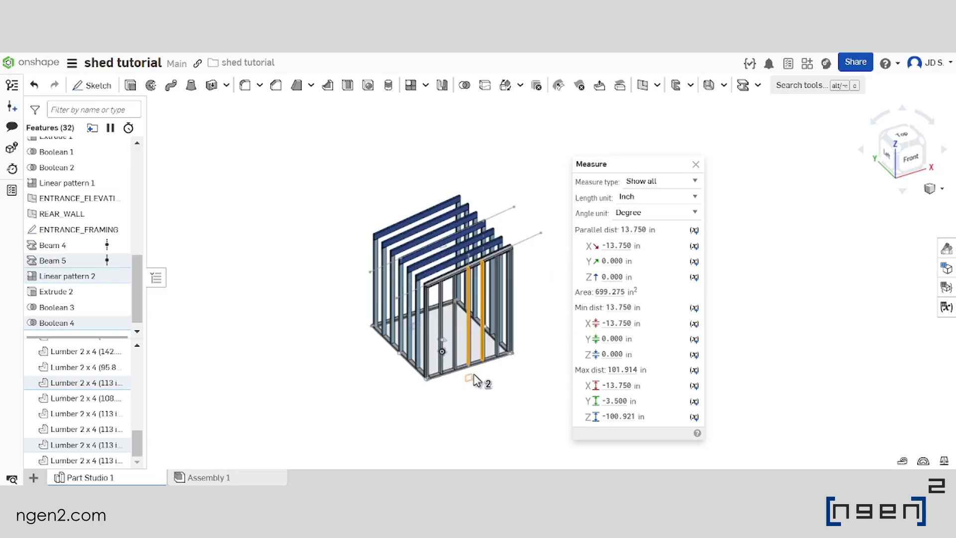
scroll(521, 344, "up", 5)
left_click(515, 329)
scroll(513, 328, "down", 4)
left_click(696, 164)
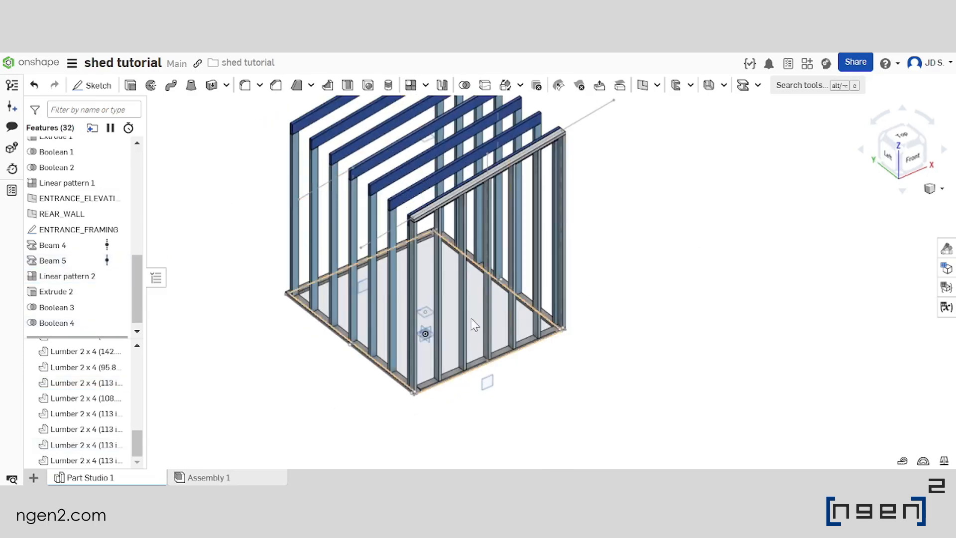
Start a new part mirror and select the seven entrance-wall posts and their sloped top beam as the entities
left_click(443, 87)
scroll(516, 252, "down", 3)
scroll(448, 296, "up", 4)
right_click_drag(450, 300, 454, 317)
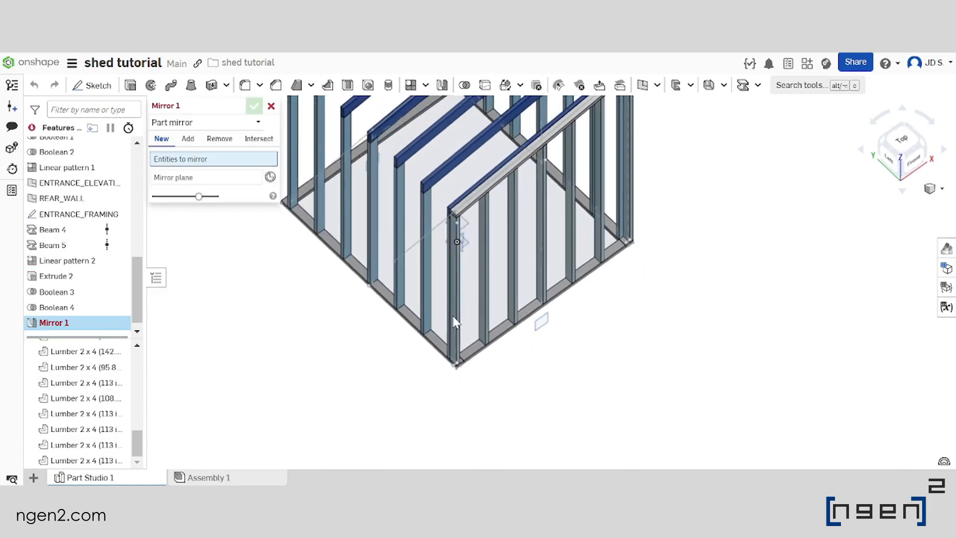
left_click(454, 319)
left_click(486, 271)
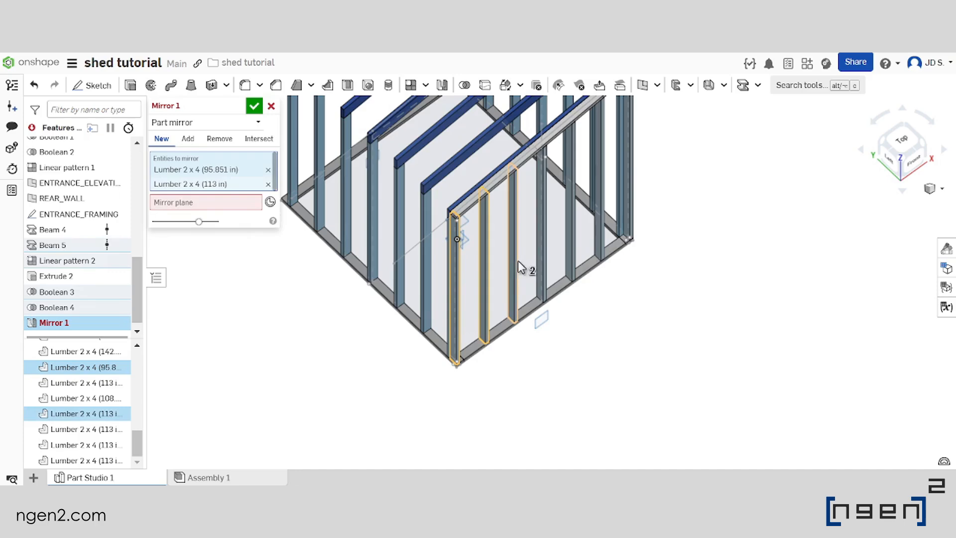
left_click(516, 262)
left_click(543, 259)
left_click(575, 250)
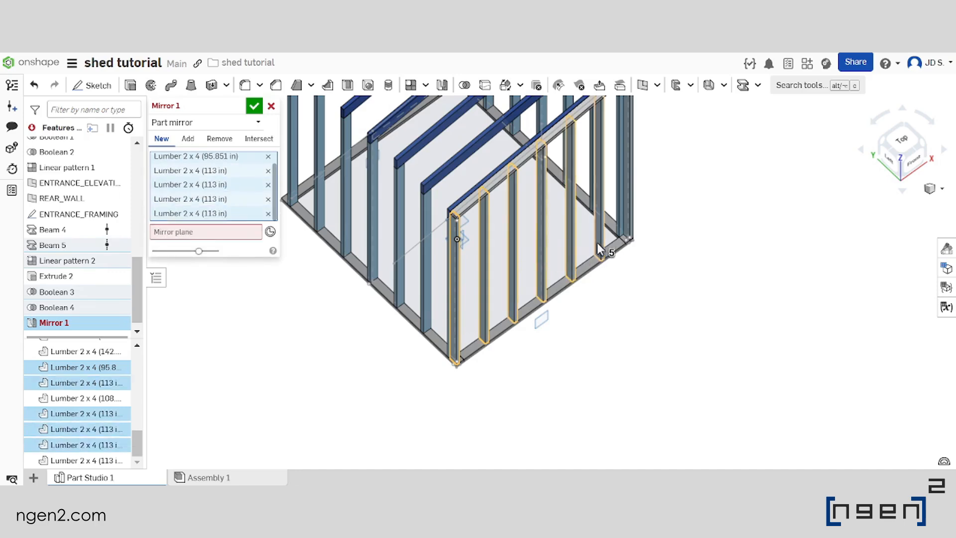
left_click(597, 244)
right_click_drag(606, 237, 628, 214)
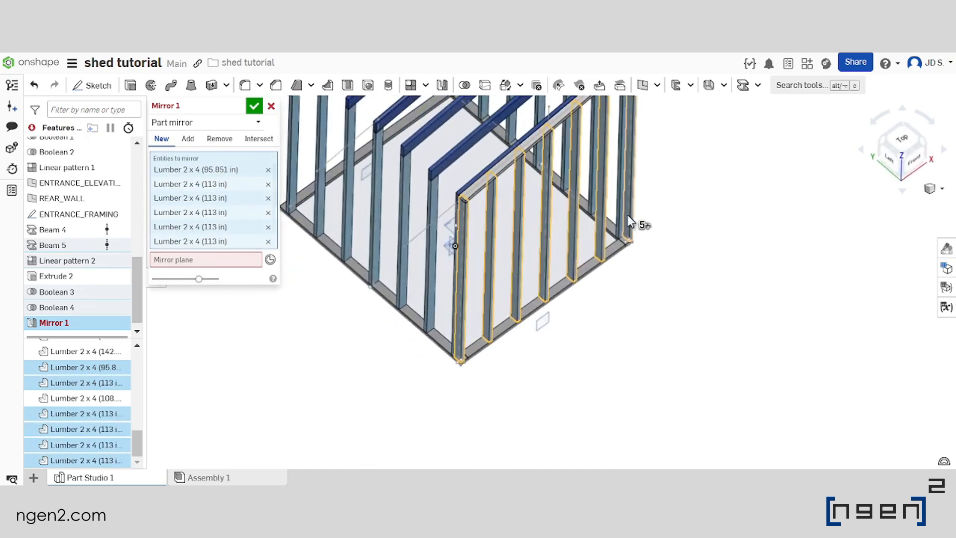
left_click(632, 210)
scroll(628, 211, "down", 3)
scroll(554, 216, "up", 4)
left_click(574, 228)
scroll(572, 229, "down", 4)
Mirror the selected entrance-wall lumber about the Front plane to frame the rear wall
left_click(214, 289)
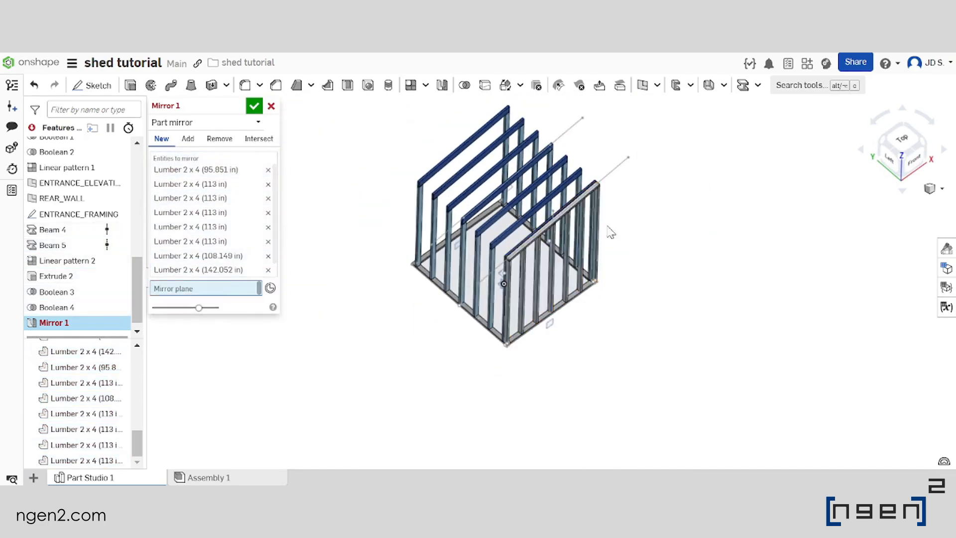
middle_click_drag(573, 334, 611, 269)
right_click_drag(553, 246, 555, 200)
scroll(538, 269, "up", 6)
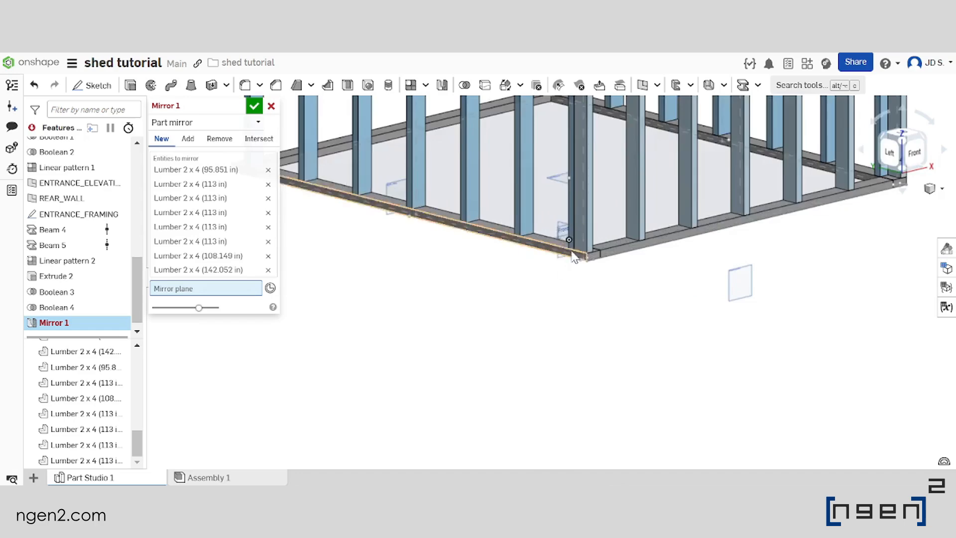
scroll(572, 258, "down", 3)
scroll(555, 306, "up", 5)
left_click(551, 294)
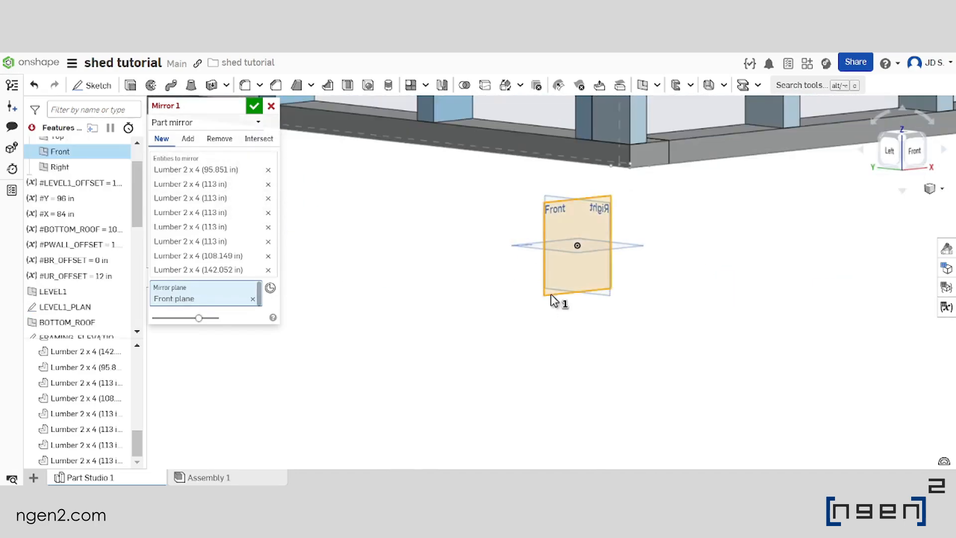
scroll(547, 310, "down", 6)
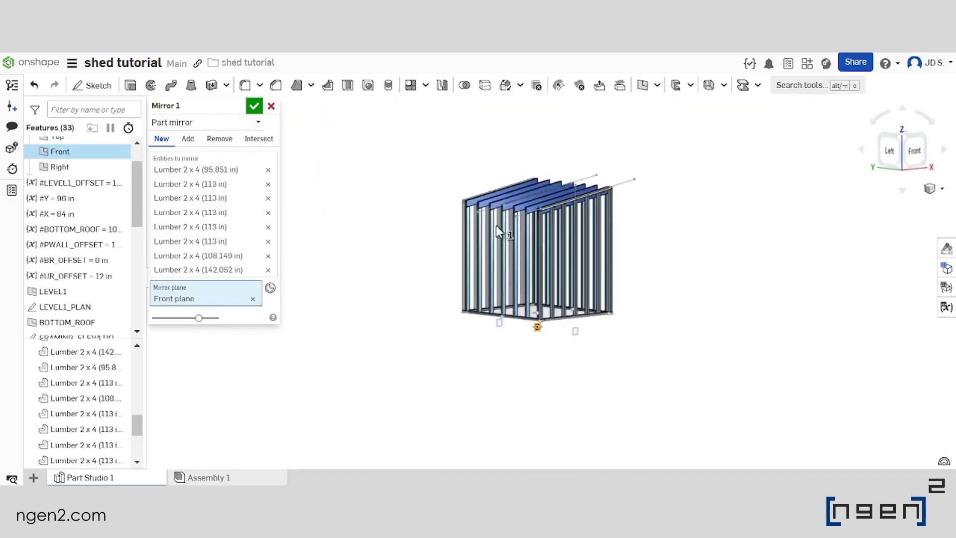
scroll(481, 204, "up", 6)
right_click_drag(464, 217, 538, 247)
scroll(508, 264, "down", 2)
middle_click_drag(472, 279, 522, 242)
scroll(522, 243, "up", 2)
mouse_move(523, 244)
right_mouse_down()
mouse_move(549, 265)
mouse_move(531, 249)
right_mouse_up()
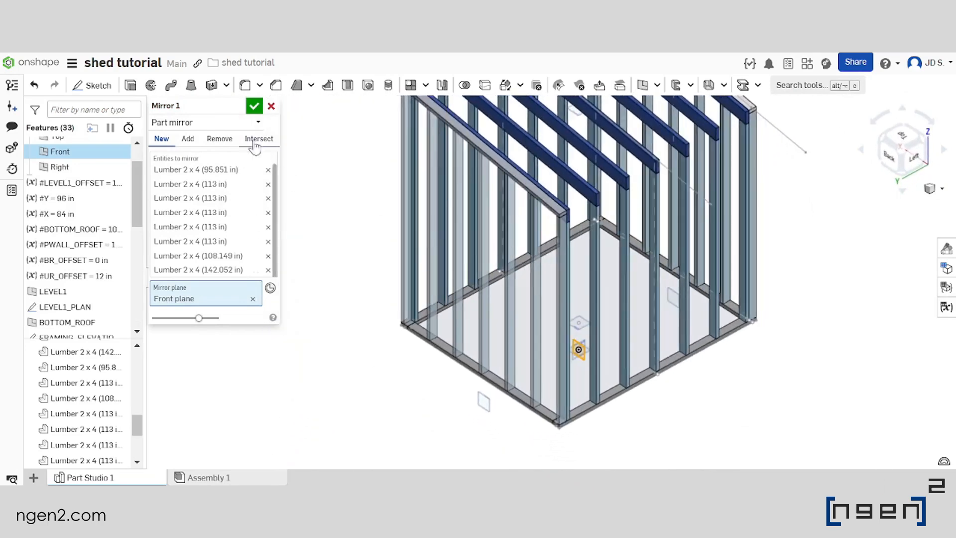
left_click(255, 107)
Examine the mirrored rear-wall framing and the side-wall posts from several sides of the shed
right_click_drag(488, 309, 547, 261)
scroll(553, 234, "down", 4)
scroll(491, 231, "up", 3)
scroll(488, 292, "down", 4)
scroll(488, 292, "up", 4)
scroll(550, 266, "down", 4)
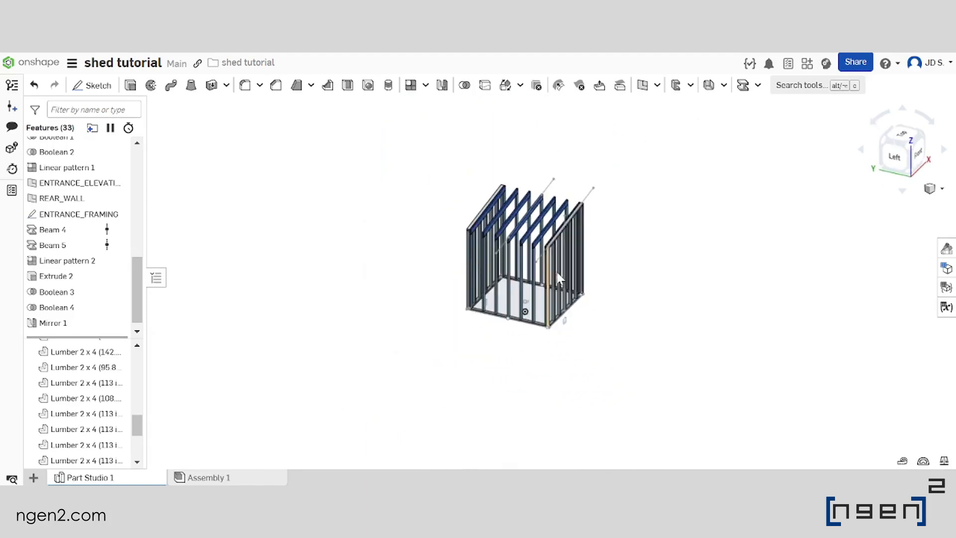
scroll(557, 271, "up", 5)
middle_click_drag(519, 274, 475, 268)
mouse_move(476, 268)
right_mouse_down()
mouse_move(451, 265)
mouse_move(441, 294)
mouse_move(545, 282)
mouse_move(436, 288)
mouse_move(471, 283)
right_mouse_up()
scroll(452, 266, "down", 4)
scroll(452, 267, "up", 4)
scroll(459, 283, "down", 4)
scroll(458, 282, "up", 4)
scroll(451, 286, "down", 4)
scroll(451, 286, "up", 4)
scroll(468, 280, "down", 3)
scroll(396, 342, "up", 5)
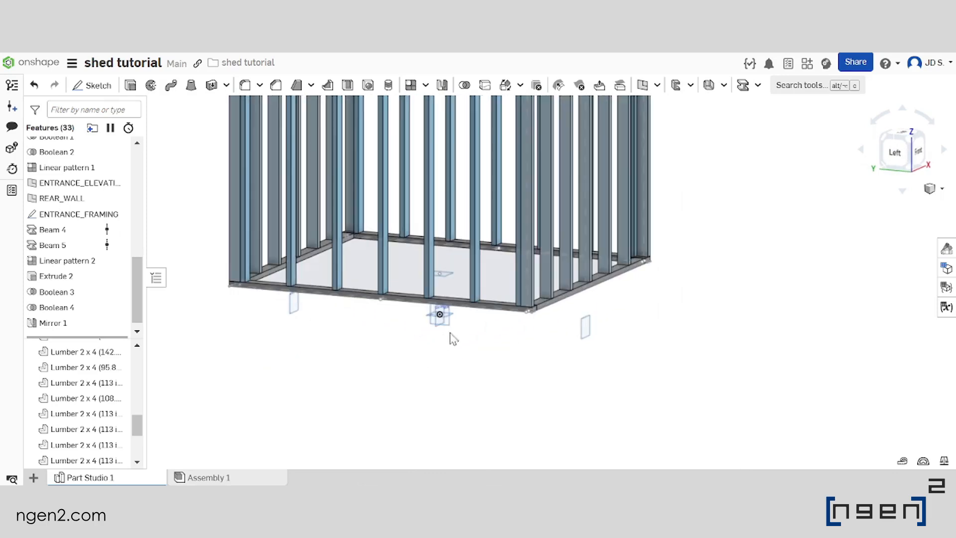
Create a plane offset from the Right plane by #X/2, in the reversed direction toward the lower side wall
left_click(447, 325)
mouse_move(447, 325)
right_mouse_down()
mouse_move(471, 338)
mouse_move(440, 343)
mouse_move(479, 284)
mouse_move(474, 292)
mouse_move(508, 303)
mouse_move(438, 319)
right_mouse_up()
scroll(445, 313, "up", 5)
scroll(445, 312, "up", 5)
scroll(519, 295, "down", 10)
scroll(456, 298, "up", 5)
scroll(463, 307, "down", 5)
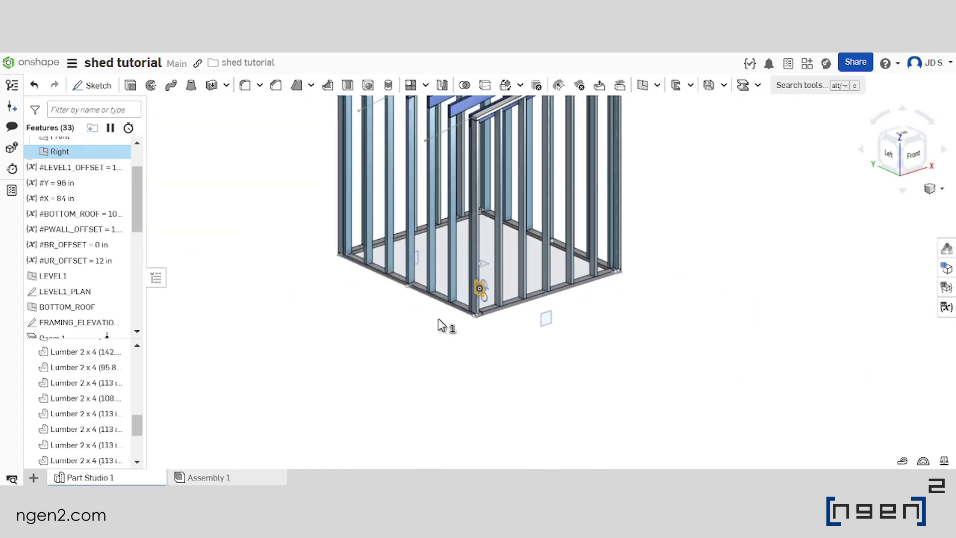
left_click(638, 90)
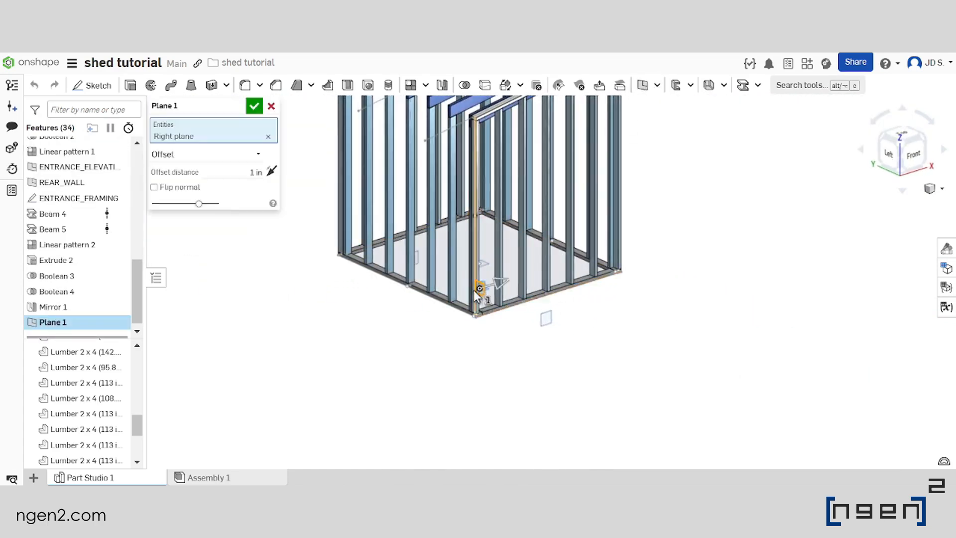
scroll(510, 306, "up", 6)
scroll(492, 313, "down", 6)
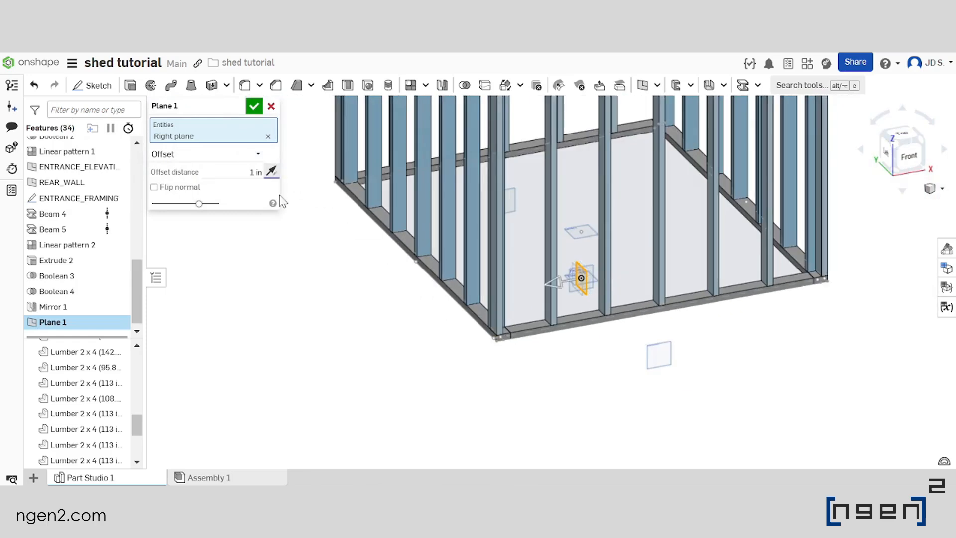
scroll(422, 276, "down", 5)
type("x")
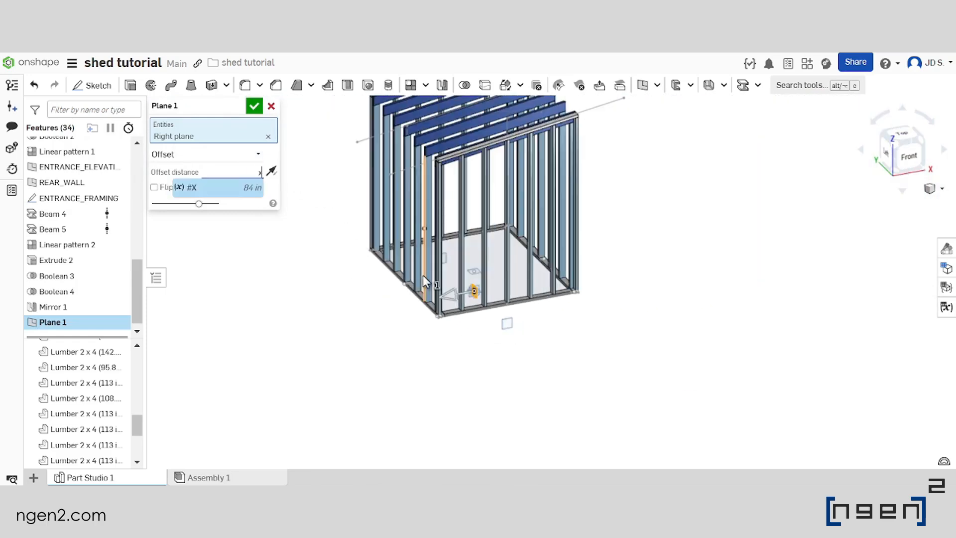
key("Return")
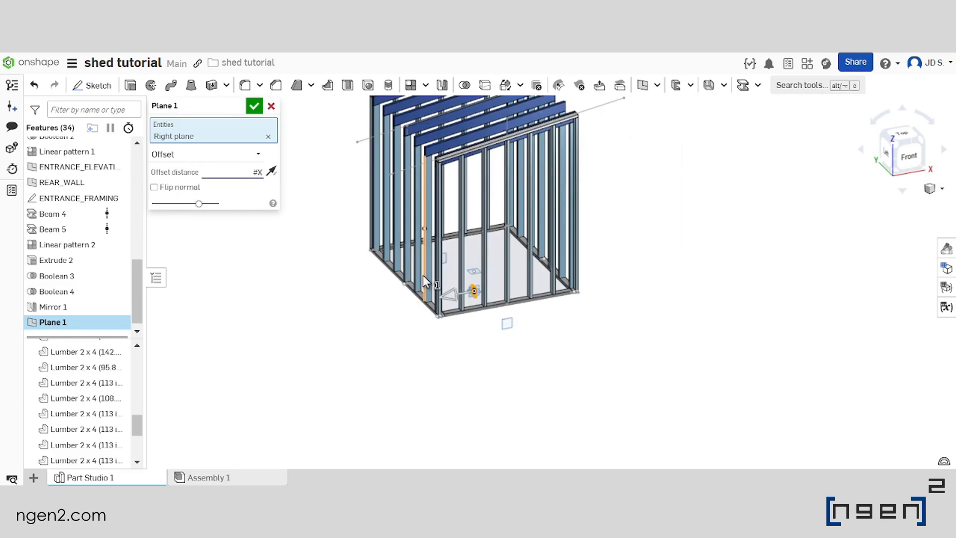
key("Return")
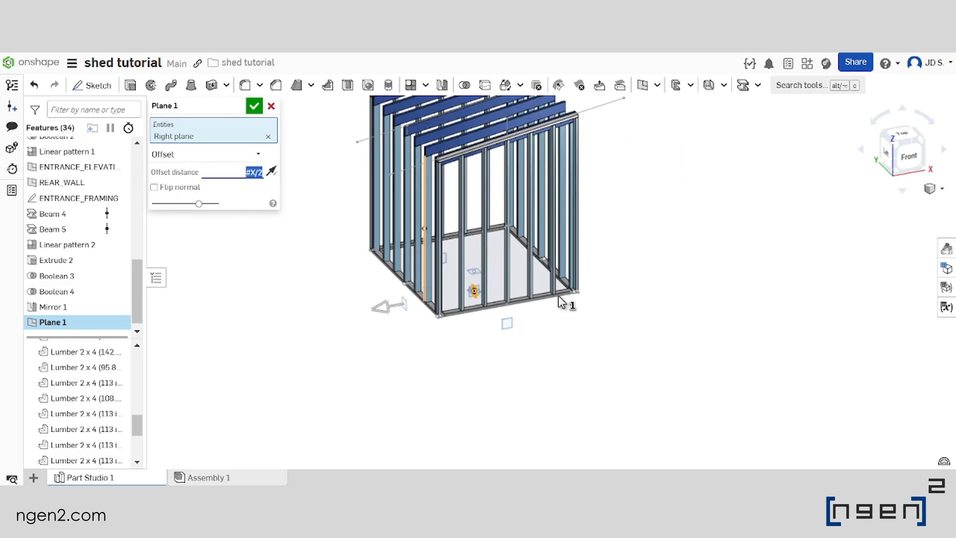
Set the new plane's offset distance to #X/2-#PWALL_OFFSET so it runs through the middle of the lower side wall
right_click_drag(425, 304, 393, 278)
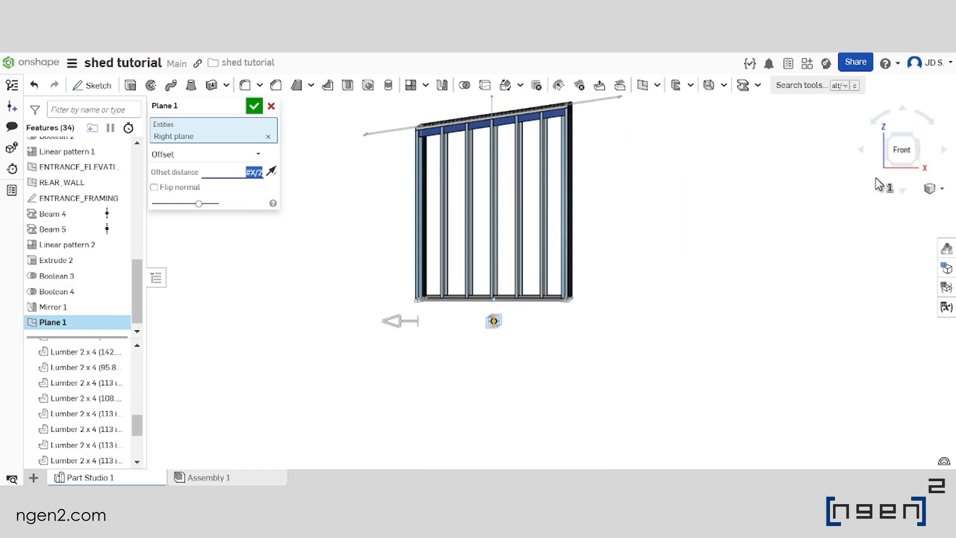
left_click(899, 151)
scroll(433, 438, "up", 3)
scroll(448, 348, "down", 4)
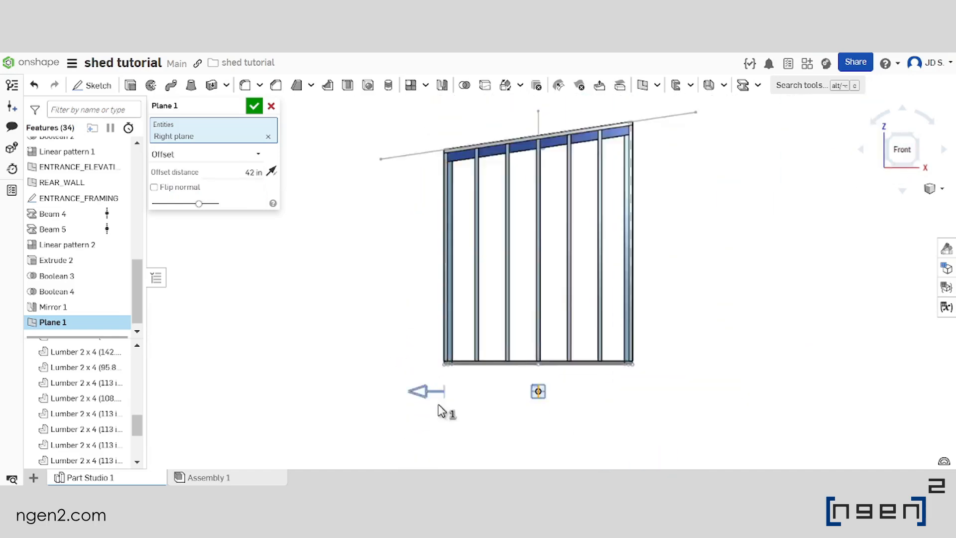
scroll(440, 404, "up", 3)
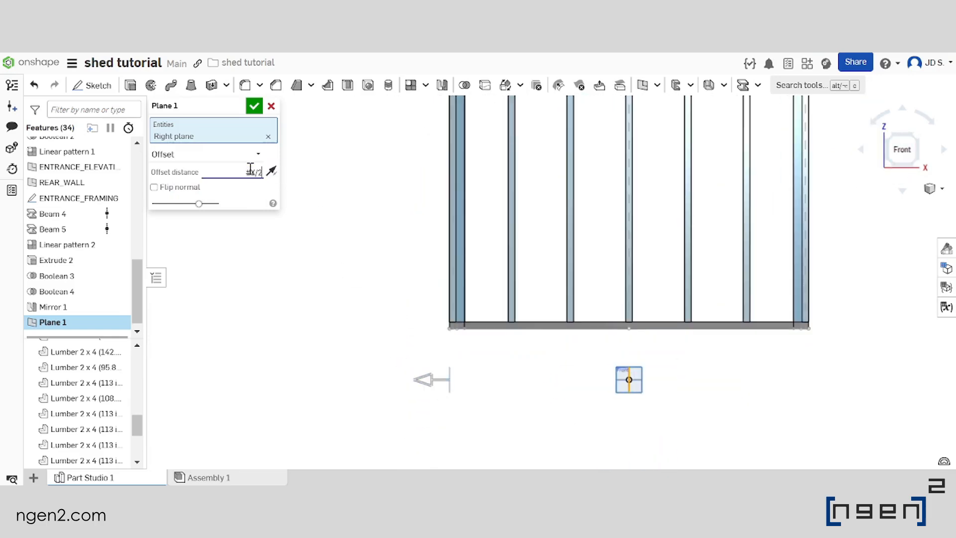
type("pw")
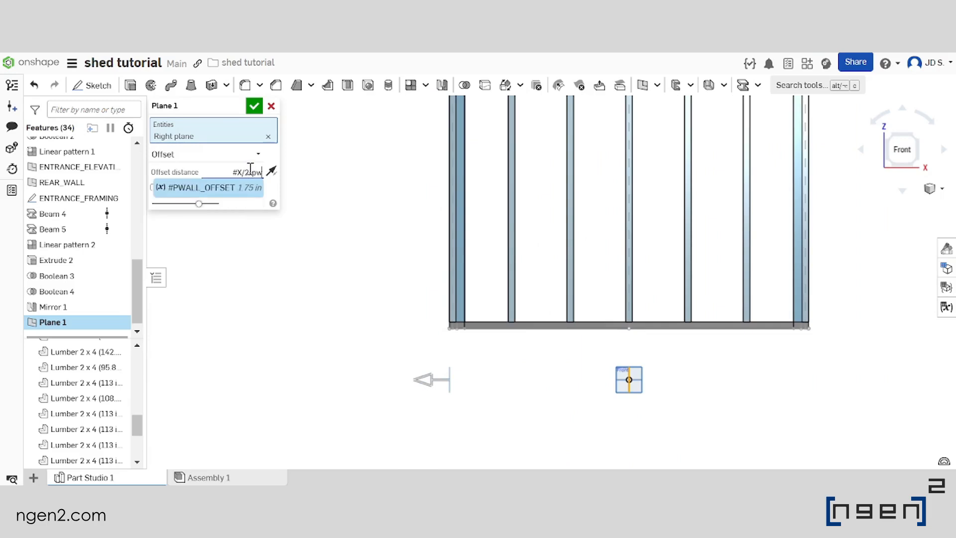
key("Return")
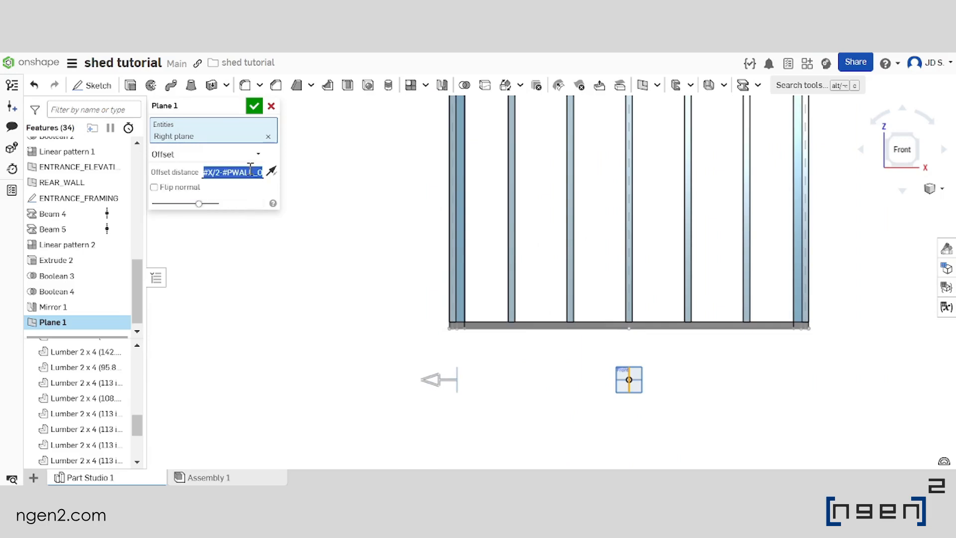
scroll(401, 211, "down", 3)
scroll(433, 273, "up", 1)
right_click_drag(433, 274, 465, 303)
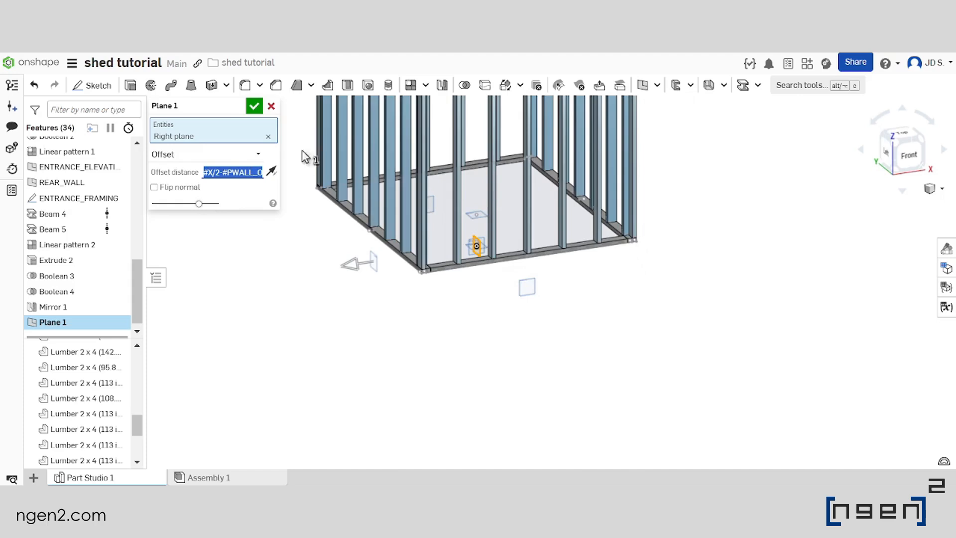
left_click(254, 109)
Rename the new offset plane as LOWER_WALL_BRIDGING
scroll(524, 353, "down", 3)
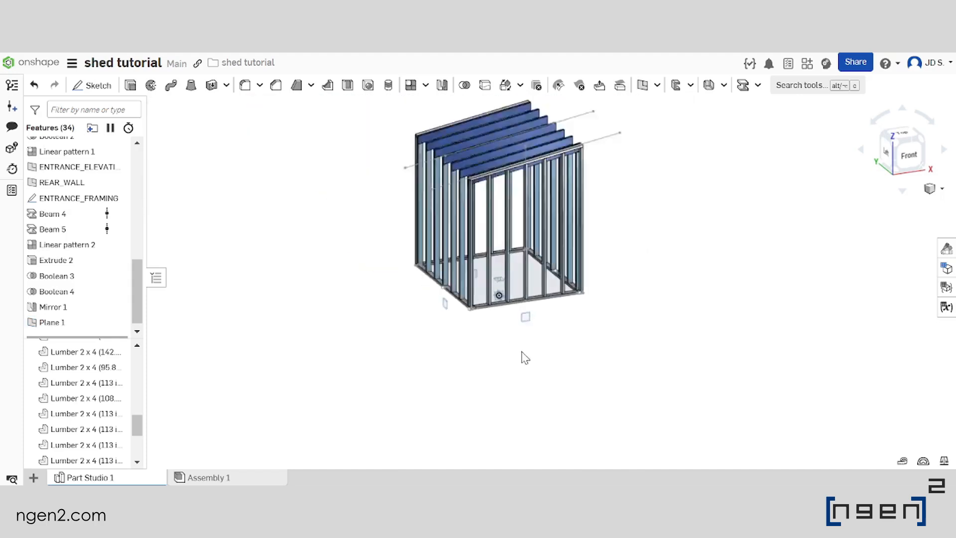
scroll(391, 287, "up", 3)
scroll(391, 289, "down", 1)
scroll(82, 309, "down", 1)
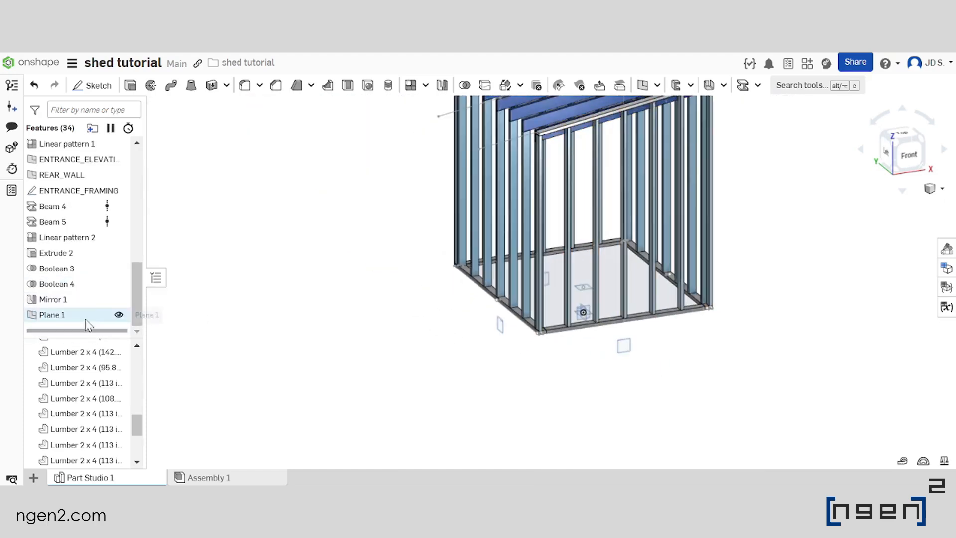
left_click(86, 319)
scroll(331, 331, "down", 3)
right_click_drag(363, 325, 384, 336)
scroll(279, 317, "up", 3)
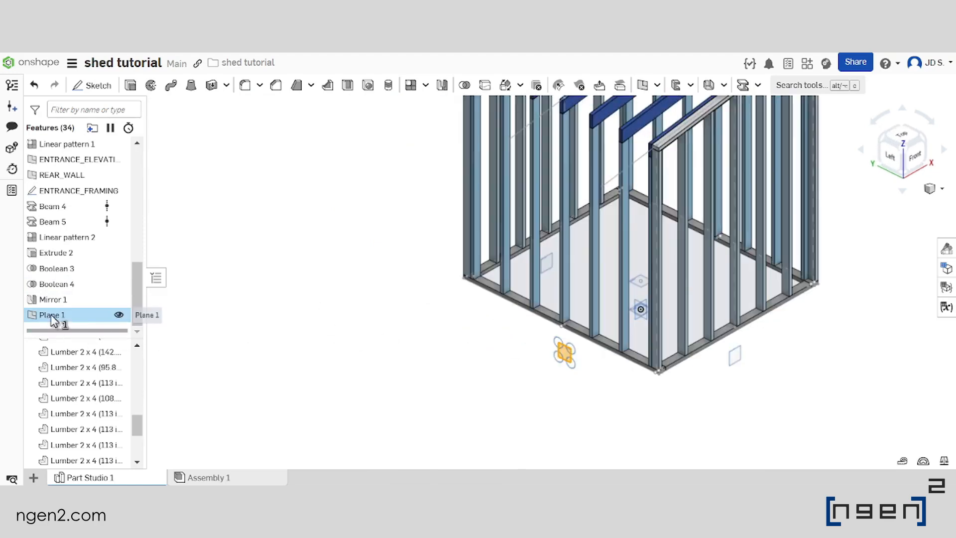
right_click(52, 314)
left_click(133, 101)
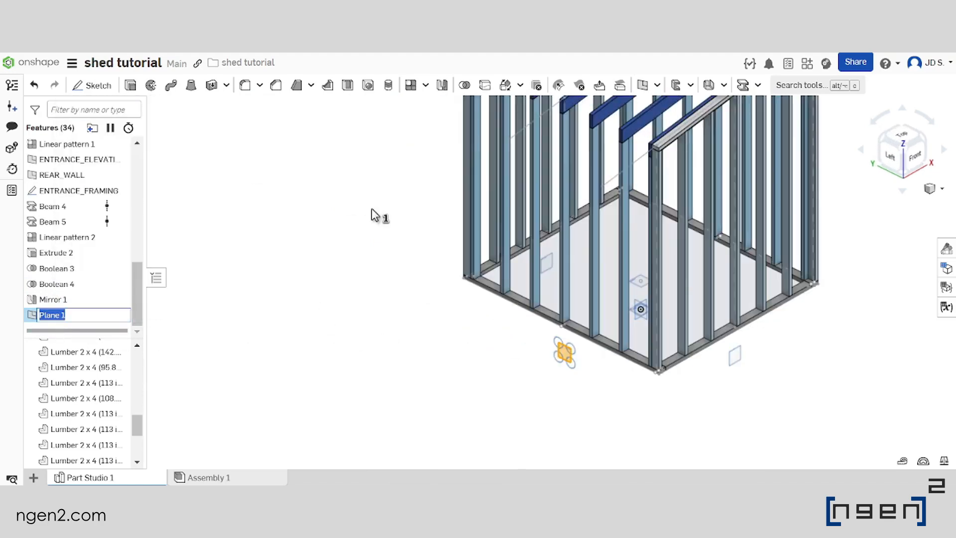
type("lower")
key("BackSpace")
key("BackSpace")
key("BackSpace")
key("Caps_Lock")
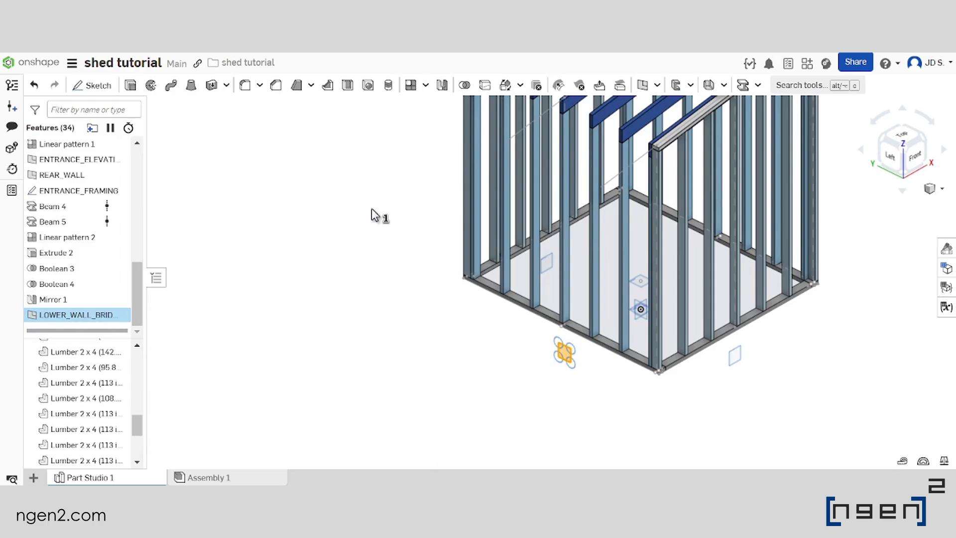
Start a sketch on the LOWER_WALL_BRIDGING plane and hide all the lumber parts
scroll(486, 351, "down", 3)
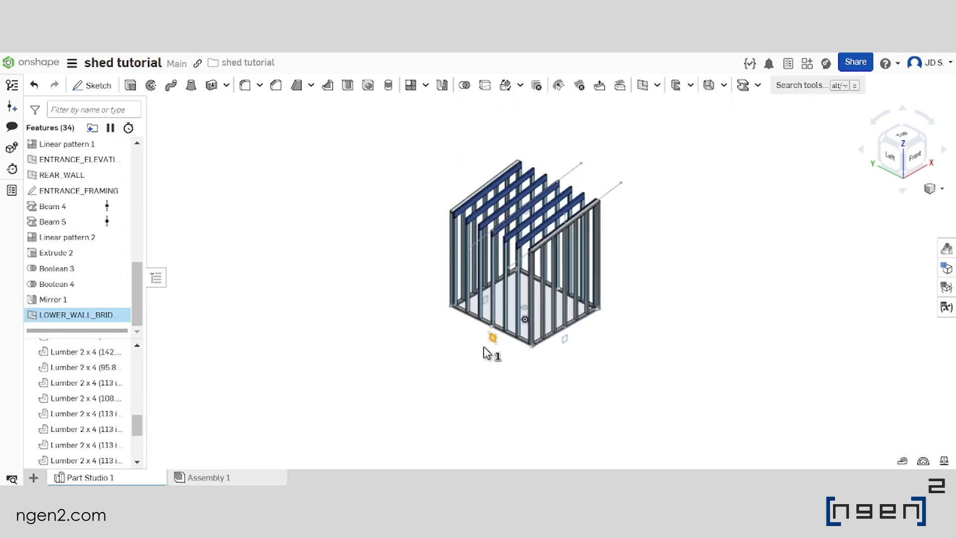
scroll(498, 366, "up", 2)
left_click(92, 85)
scroll(506, 331, "down", 3)
scroll(512, 347, "up", 3)
scroll(508, 344, "up", 5)
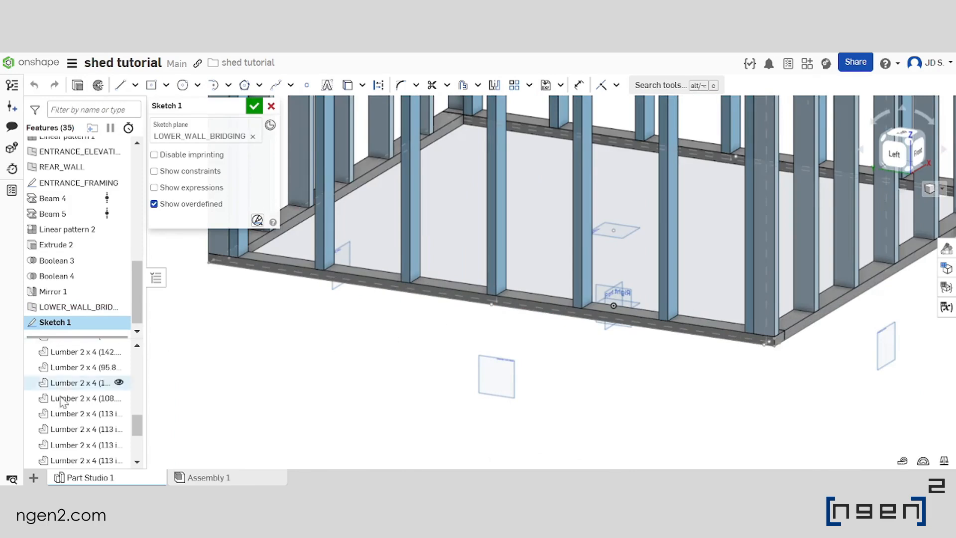
scroll(61, 401, "up", 5)
left_click(116, 345)
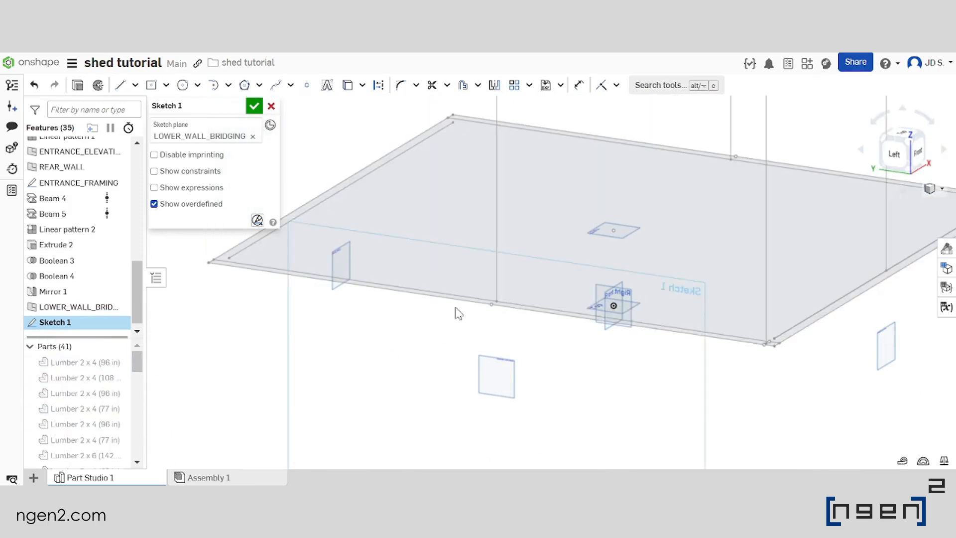
Project the bottom and top endpoints of the lower side wall's post line from the framing elevation sketch into the new sketch
scroll(457, 309, "down", 5)
right_click_drag(476, 307, 487, 344)
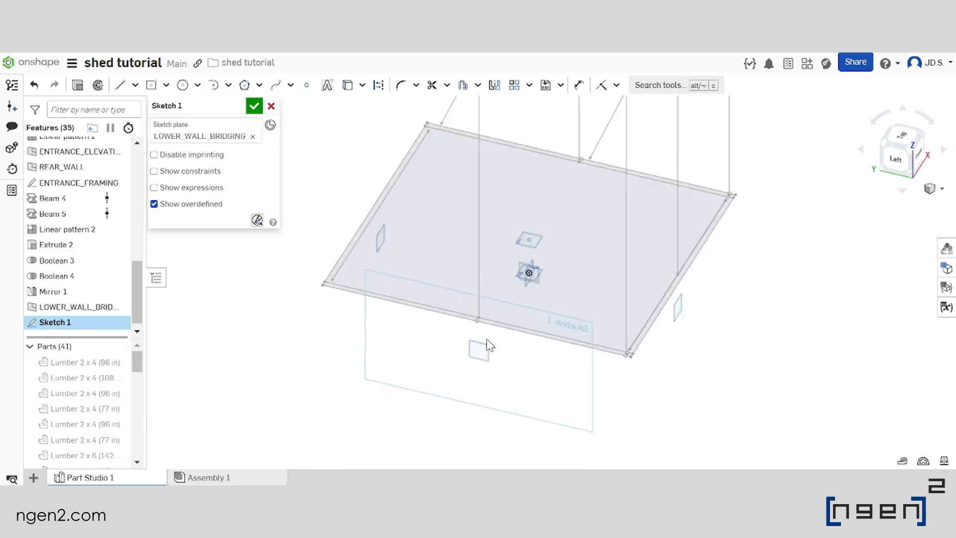
scroll(472, 313, "up", 5)
left_click(475, 317)
scroll(506, 364, "down", 5)
scroll(495, 229, "up", 2)
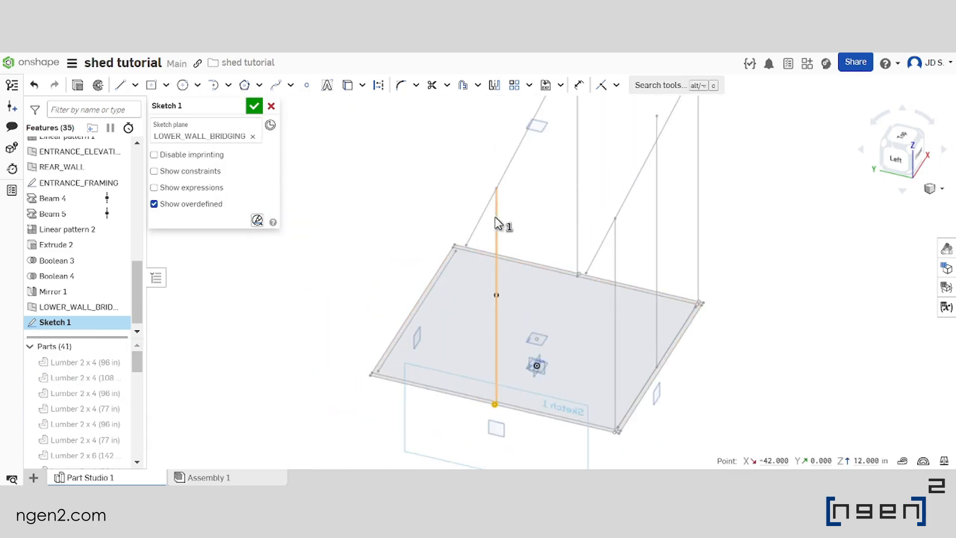
right_click_drag(495, 217, 476, 171)
left_click(478, 154)
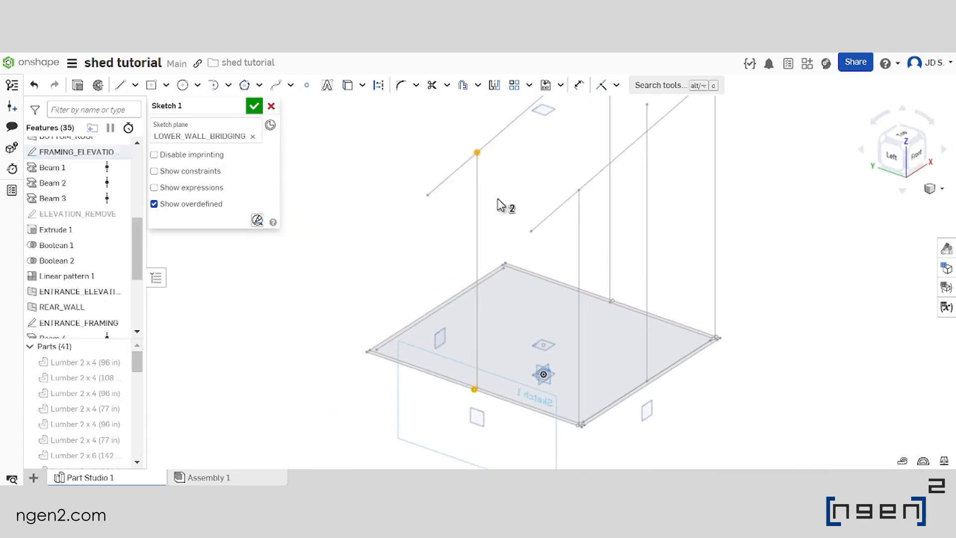
scroll(507, 221, "down", 3)
scroll(497, 342, "up", 3)
scroll(474, 237, "down", 2)
scroll(474, 237, "up", 2)
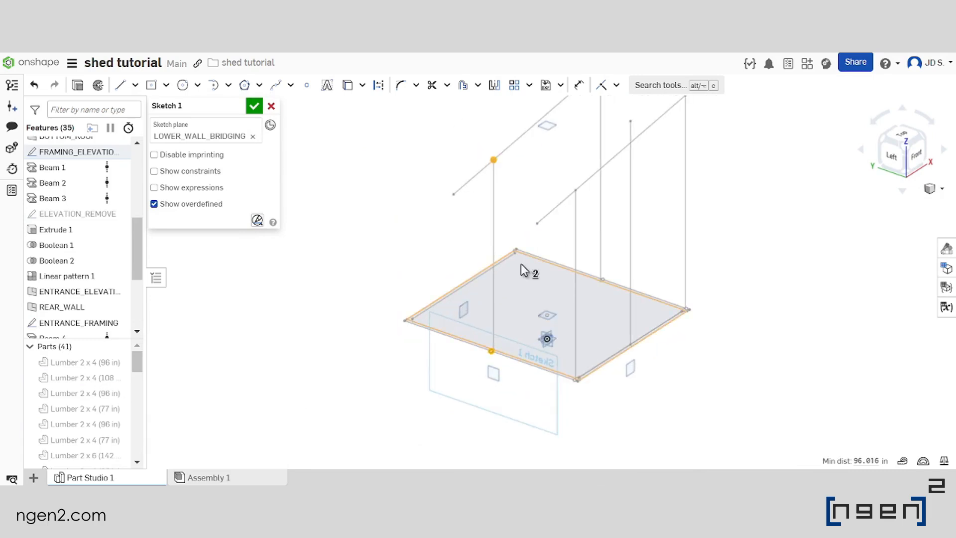
scroll(505, 238, "down", 2)
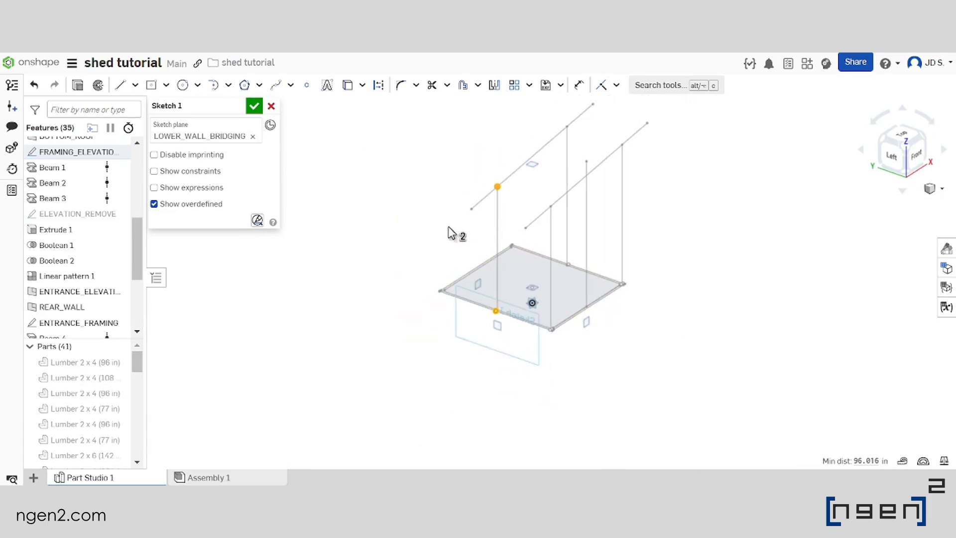
left_click(348, 86)
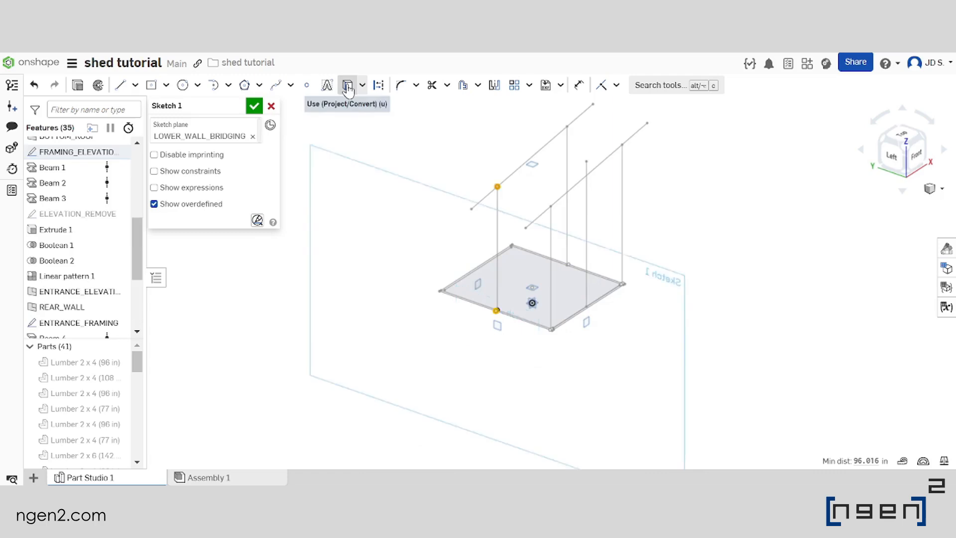
key("n")
Place a point midway between the two projected points and draw a horizontal line about 88.6 in long centred on it
left_click(307, 86)
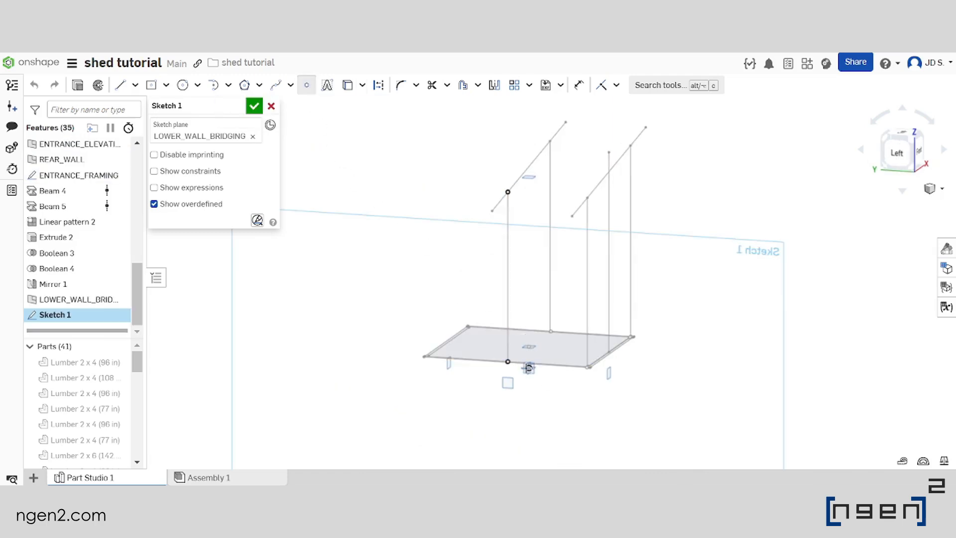
left_click(508, 275)
scroll(519, 262, "up", 2)
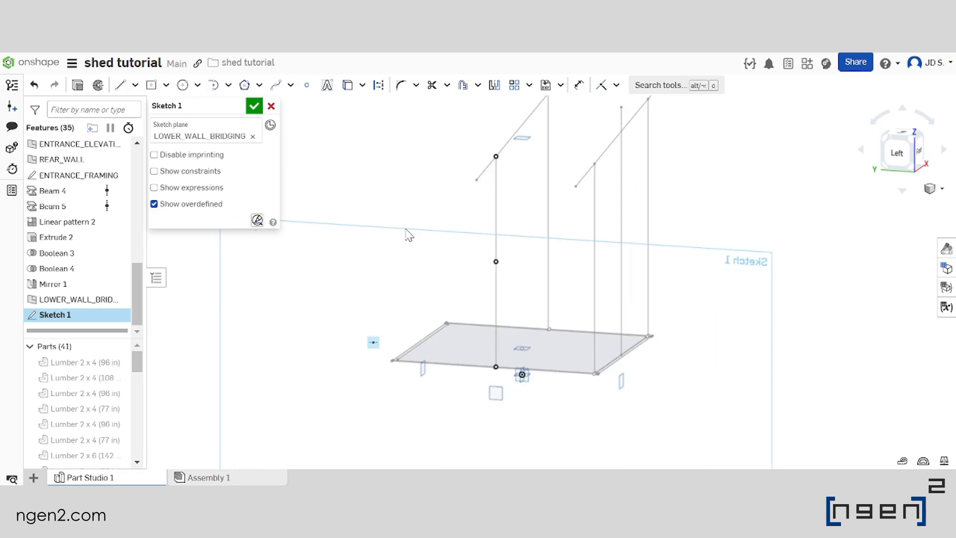
scroll(406, 229, "down", 2)
right_click_drag(457, 264, 460, 259)
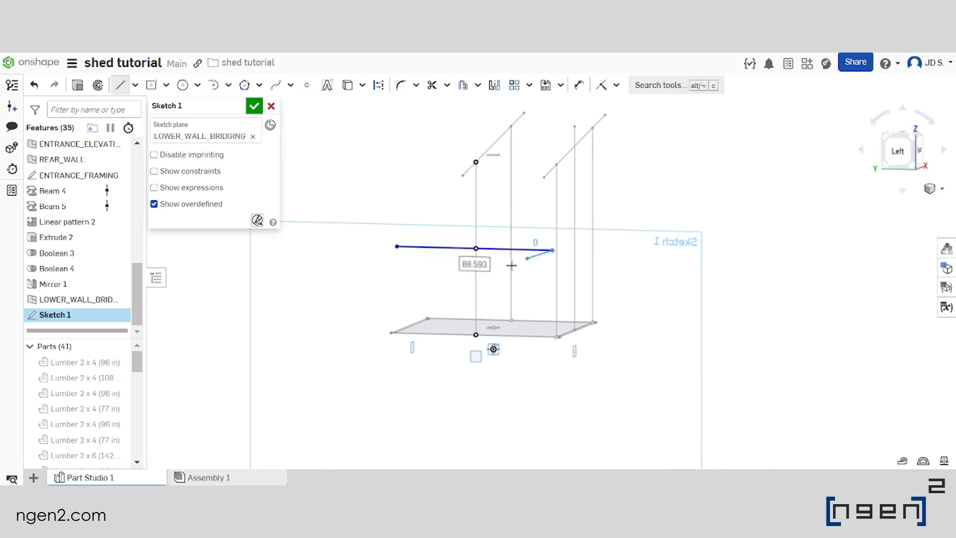
key("Escape")
Show the lumber parts again and dimension the overall length of the horizontal bridging line
scroll(492, 253, "up", 3)
scroll(506, 266, "up", 1)
right_click_drag(506, 266, 545, 257)
scroll(547, 256, "down", 1)
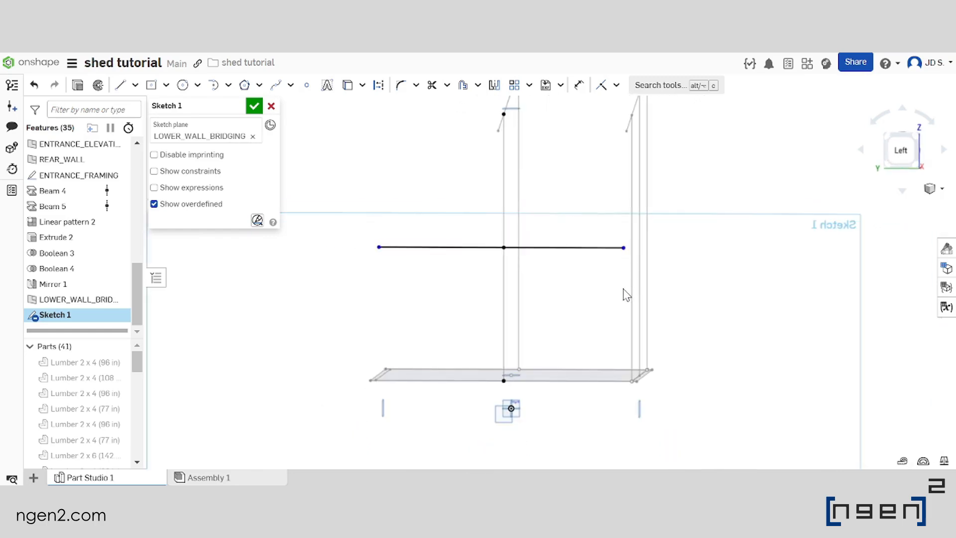
right_click_drag(611, 281, 533, 267)
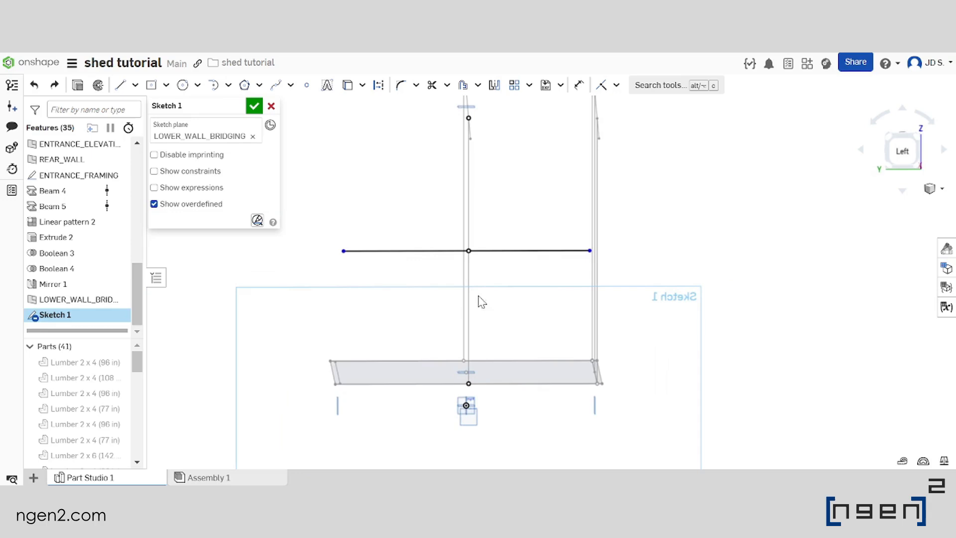
right_click_drag(478, 230, 485, 237)
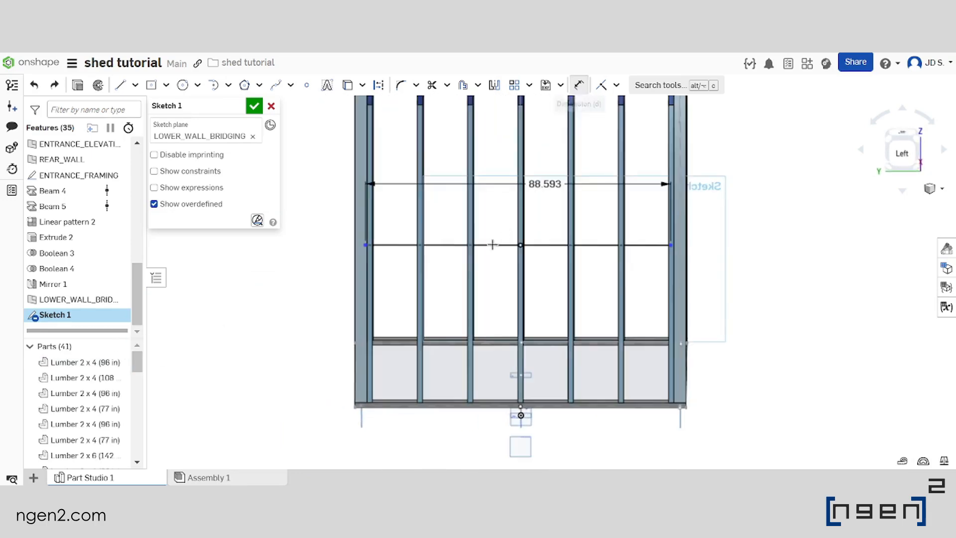
scroll(365, 246, "up", 2)
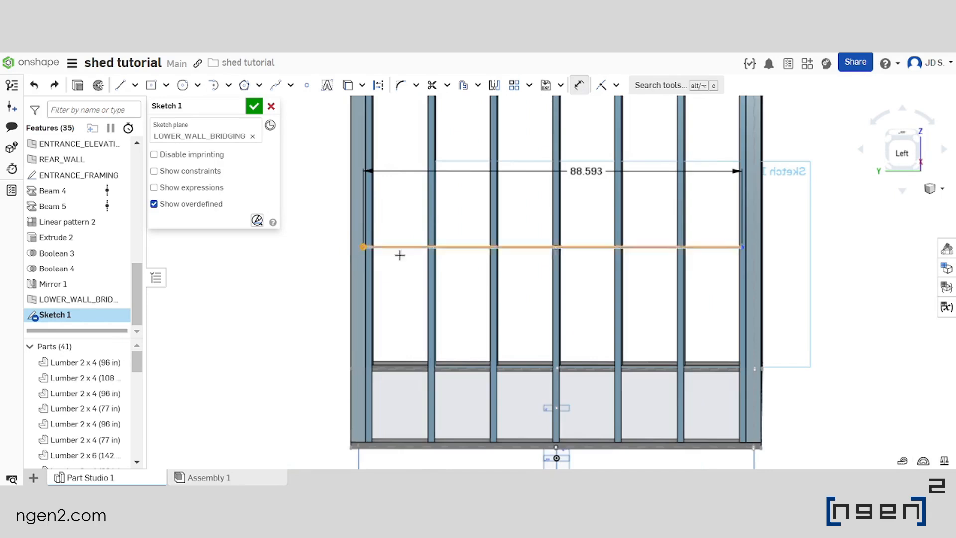
Dimension the distance from the bridging line's rear end to its middle point as #Y/2
left_click(555, 246)
left_click(465, 213)
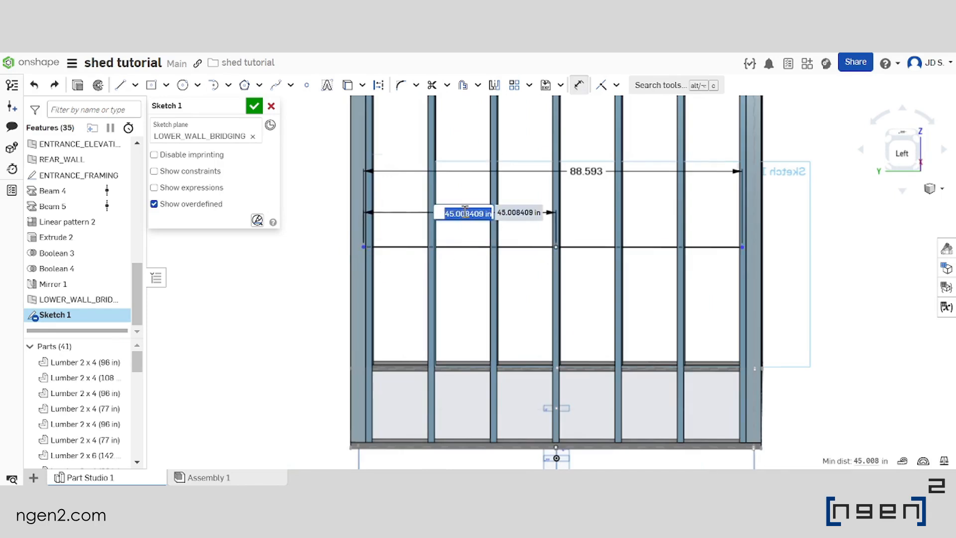
type("y")
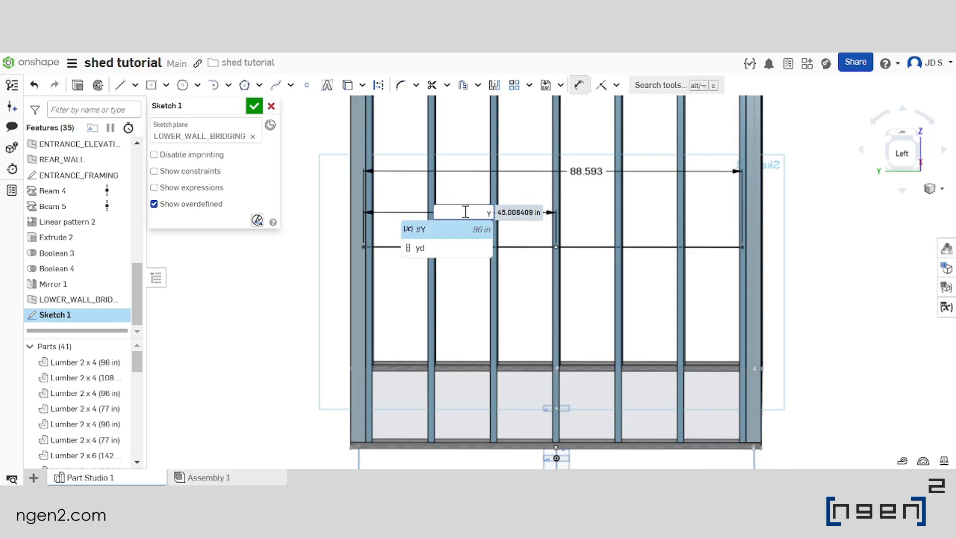
key("Return")
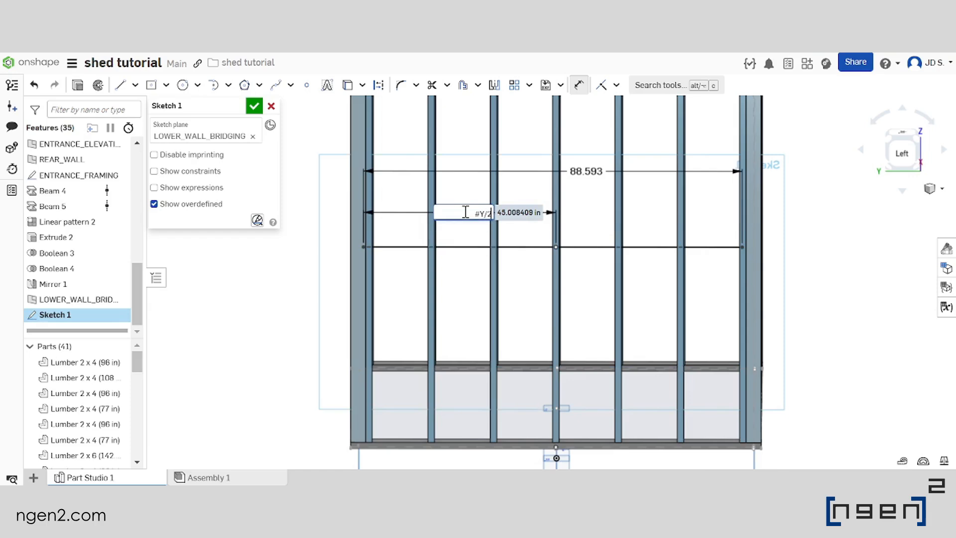
type("/2")
key("Return")
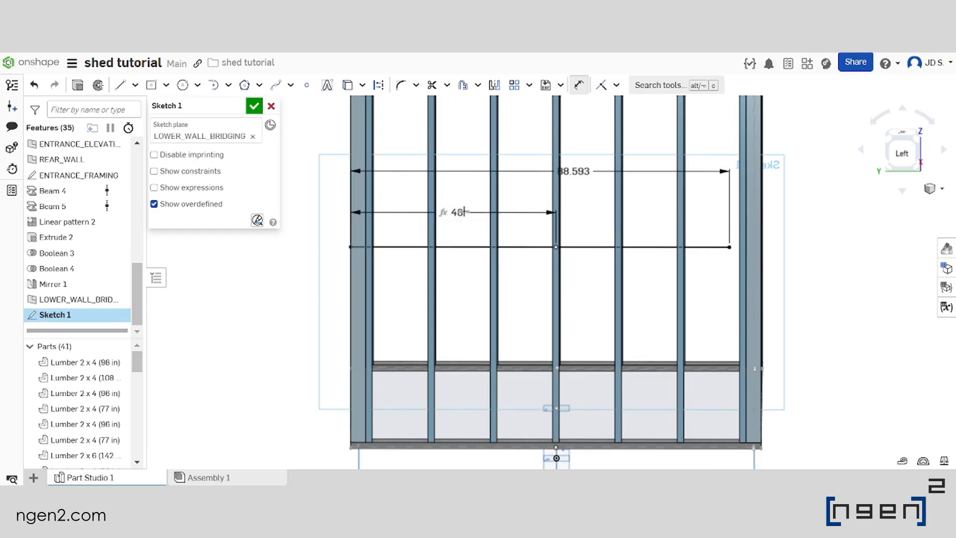
Set the bridging line's overall length to #Y
double_click(581, 175)
type("Y")
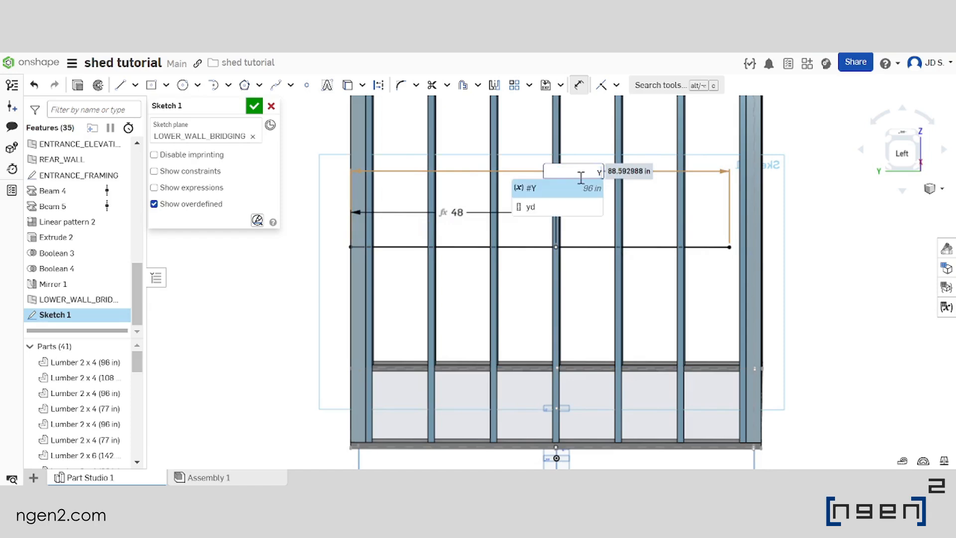
key("Return")
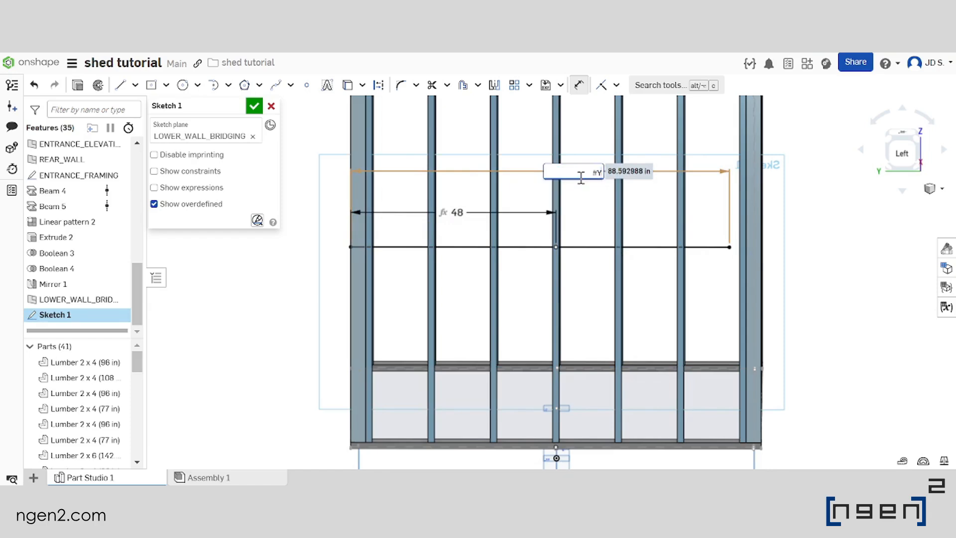
key("Return")
scroll(452, 261, "down", 4)
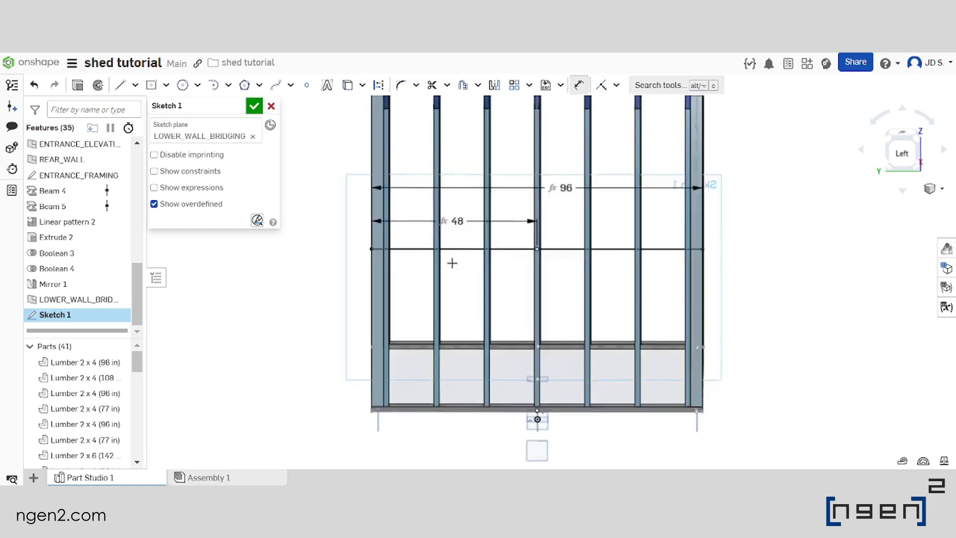
Set the bridging line's overall length to #Y-3.5in and its half length to (#Y-3.5in)/2
scroll(443, 316, "up", 3)
right_click_drag(444, 317, 470, 348)
key("n")
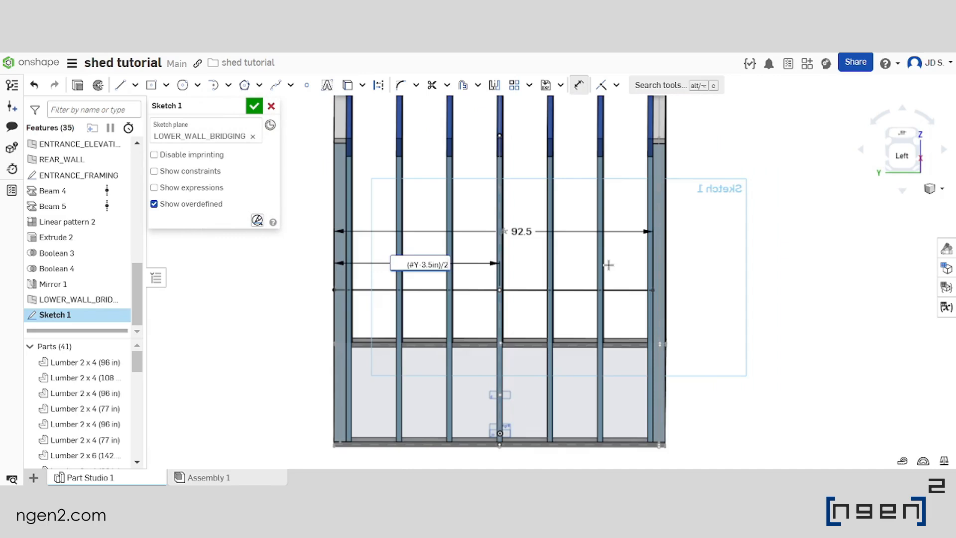
key("Return")
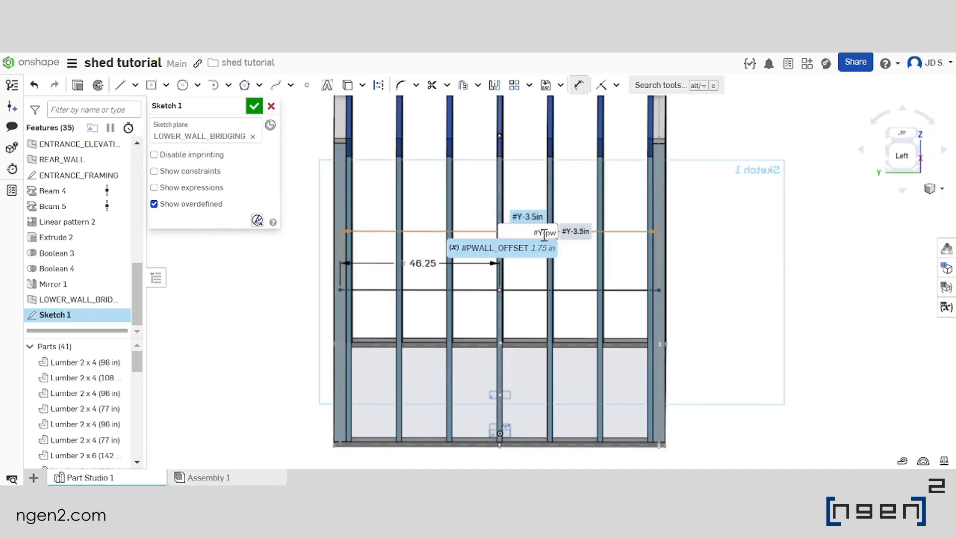
Set the bridging line's overall length to #Y-#PWALL_OFFSET*4 and its half length to (#Y-#PWALL_OFFSET*4)/2
key("Return")
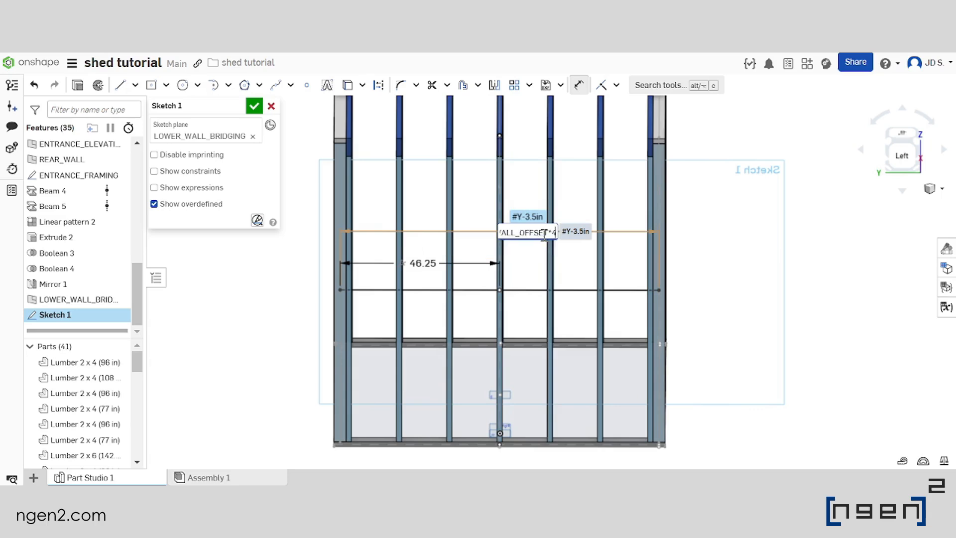
type("*4")
key("Return")
left_click_drag(548, 232, 408, 224)
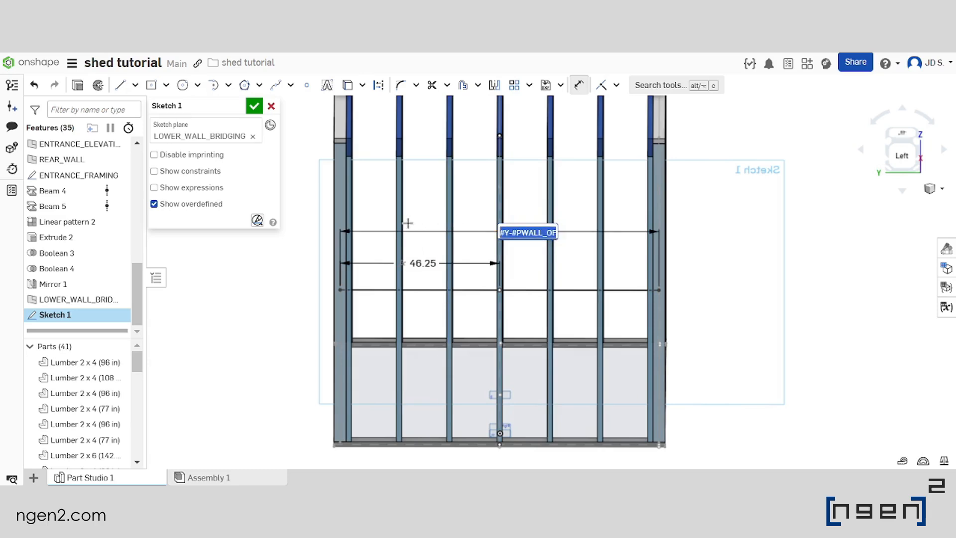
key("Return")
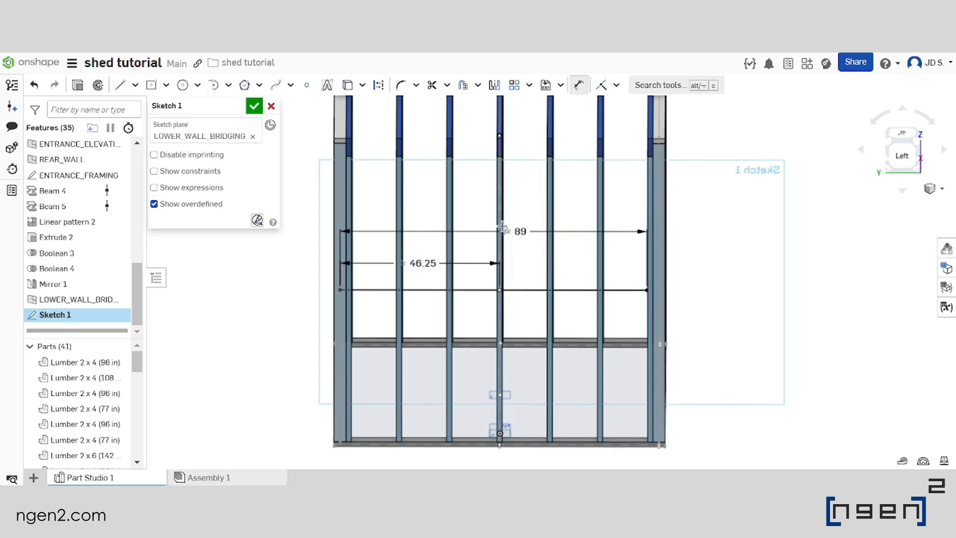
double_click(423, 263)
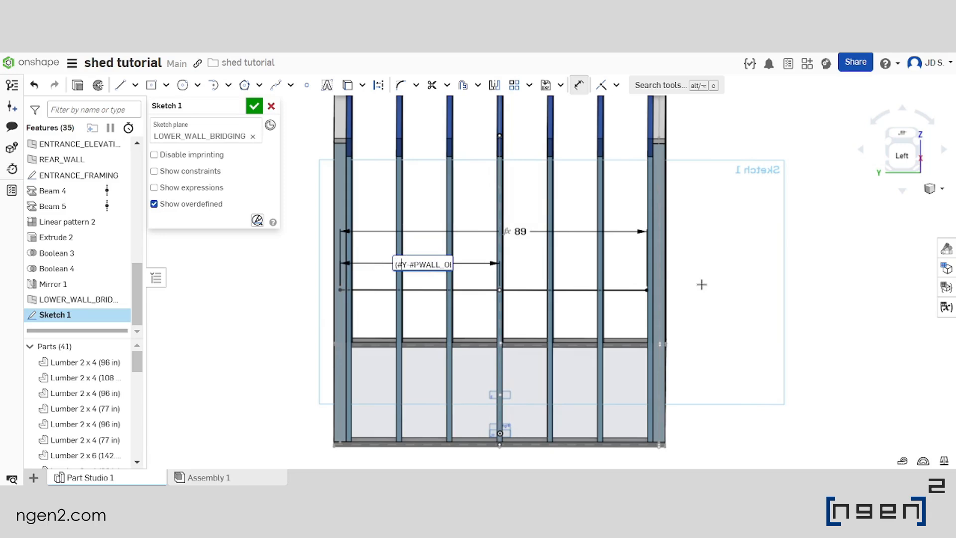
key("Return")
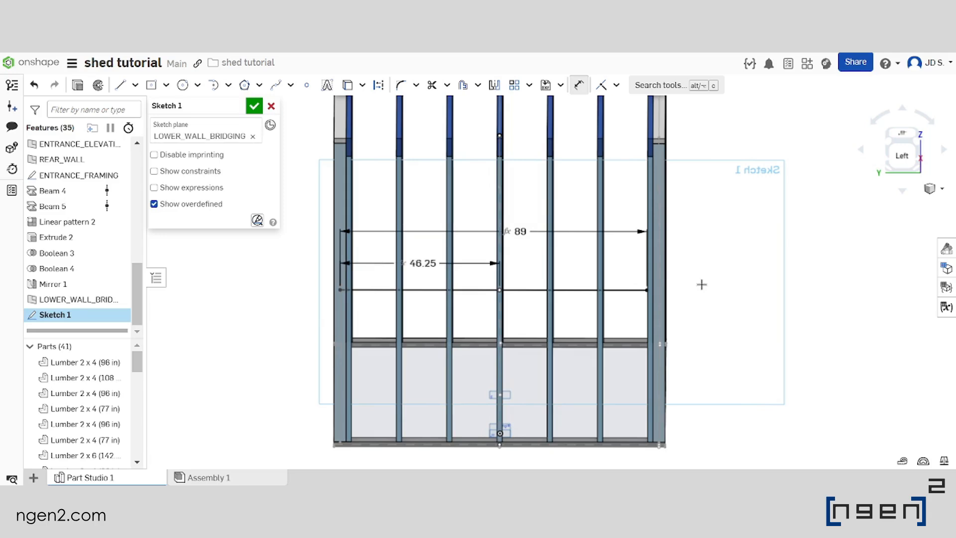
Examine where the bridging line's end meets the corner posts of the lower side wall
scroll(637, 289, "up", 10)
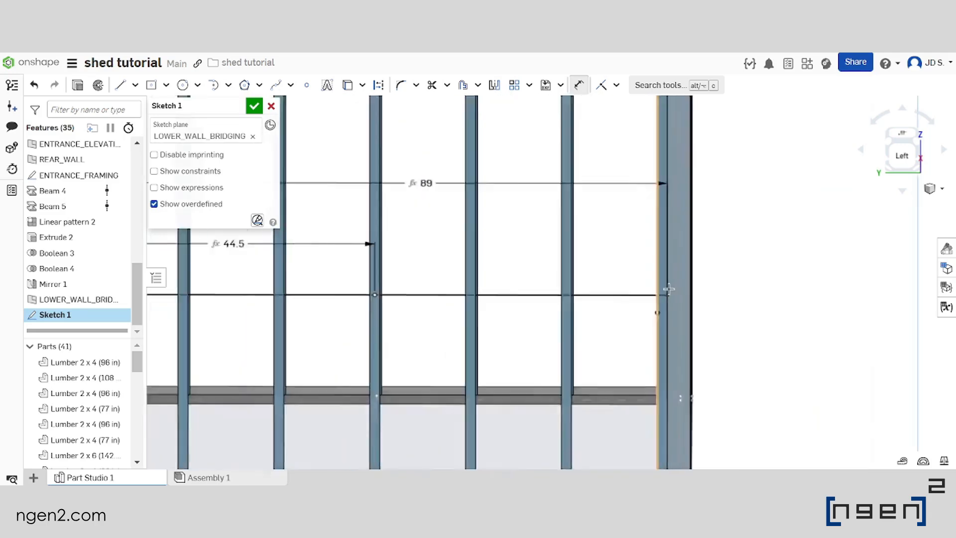
scroll(635, 300, "down", 3)
mouse_move(635, 299)
right_mouse_down()
mouse_move(643, 297)
mouse_move(628, 305)
right_mouse_up()
key("n")
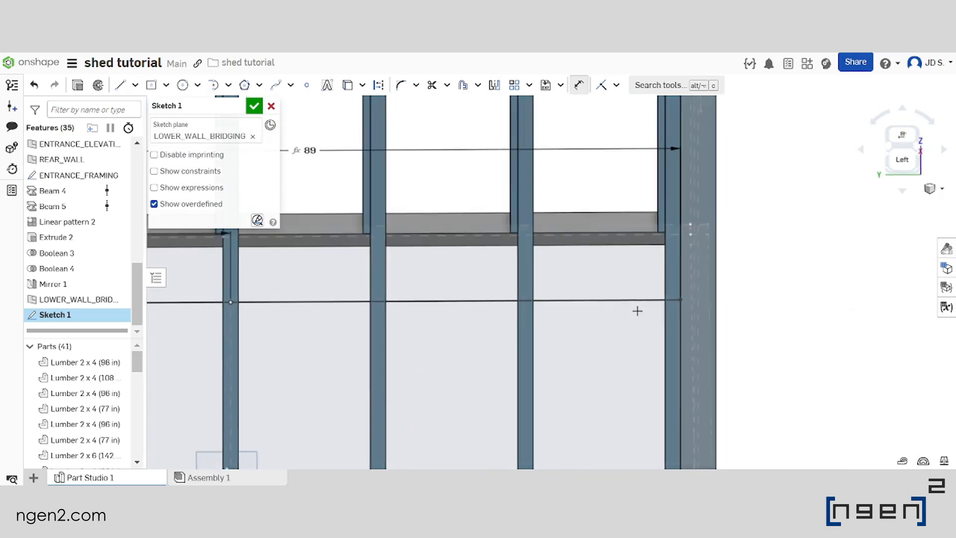
scroll(635, 309, "down", 6)
scroll(630, 305, "up", 2)
right_click_drag(630, 304, 615, 328)
scroll(528, 303, "down", 6)
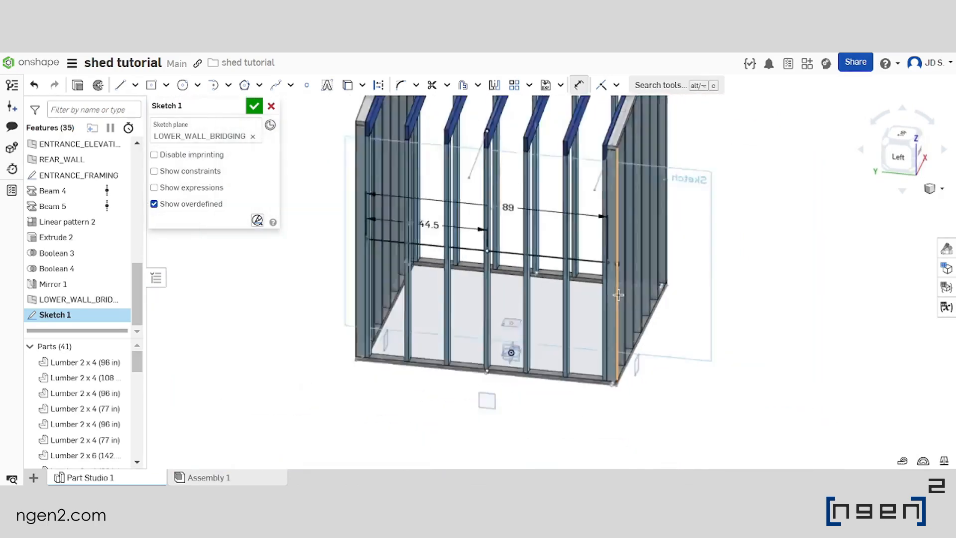
scroll(538, 295, "up", 2)
scroll(498, 294, "up", 2)
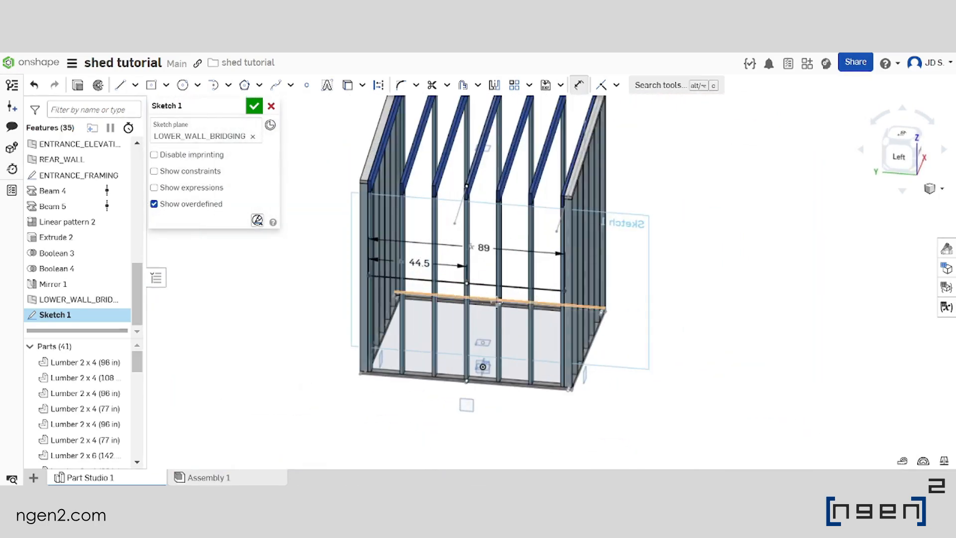
Finish the bridging sketch and rename it LOWER_WALL_BRIDGING to match its plane
left_click(251, 111)
scroll(477, 309, "up", 1)
mouse_move(477, 310)
right_mouse_down()
mouse_move(518, 277)
mouse_move(516, 255)
mouse_move(499, 284)
mouse_move(463, 286)
right_mouse_up()
scroll(518, 277, "down", 3)
scroll(518, 277, "up", 3)
right_click(78, 300)
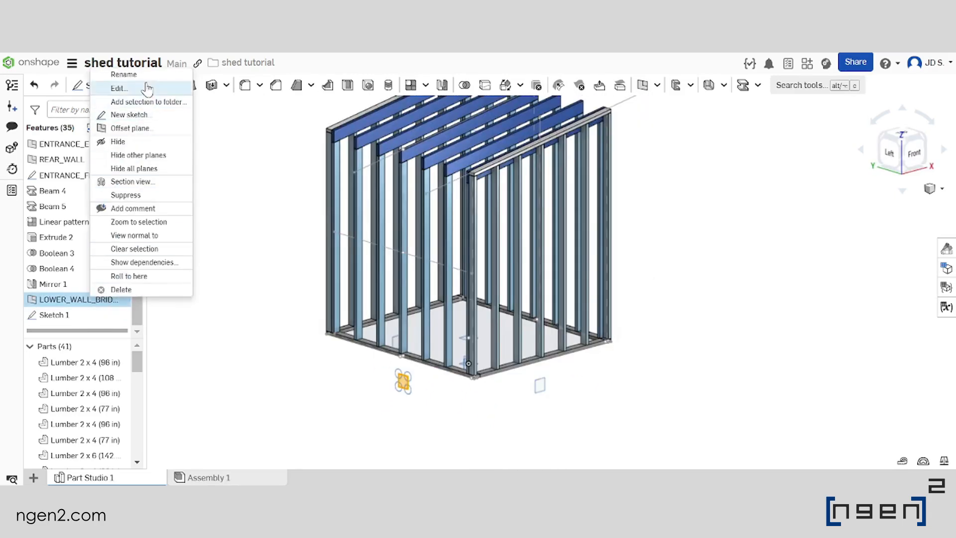
left_click(144, 16)
key("ctrl+c")
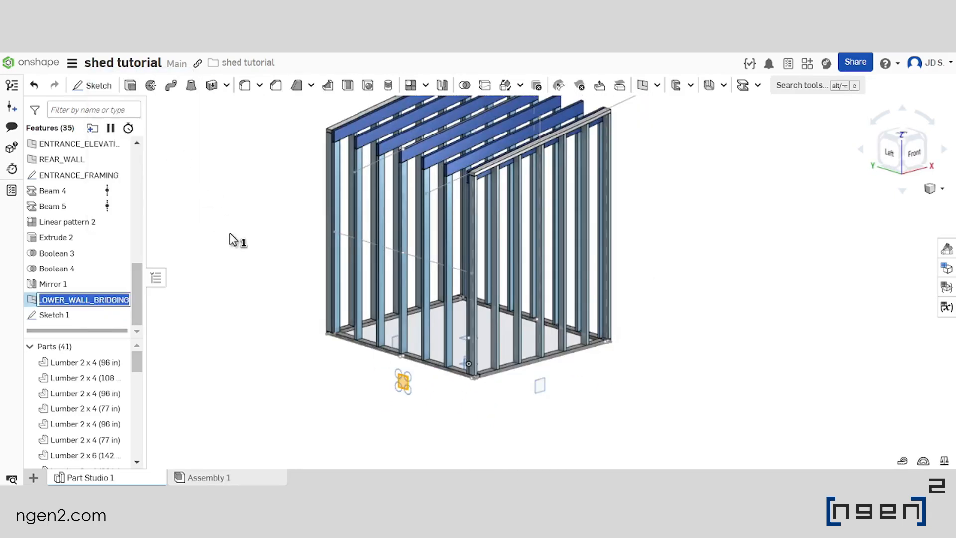
left_click(258, 289)
right_click(54, 315)
left_click(150, 82)
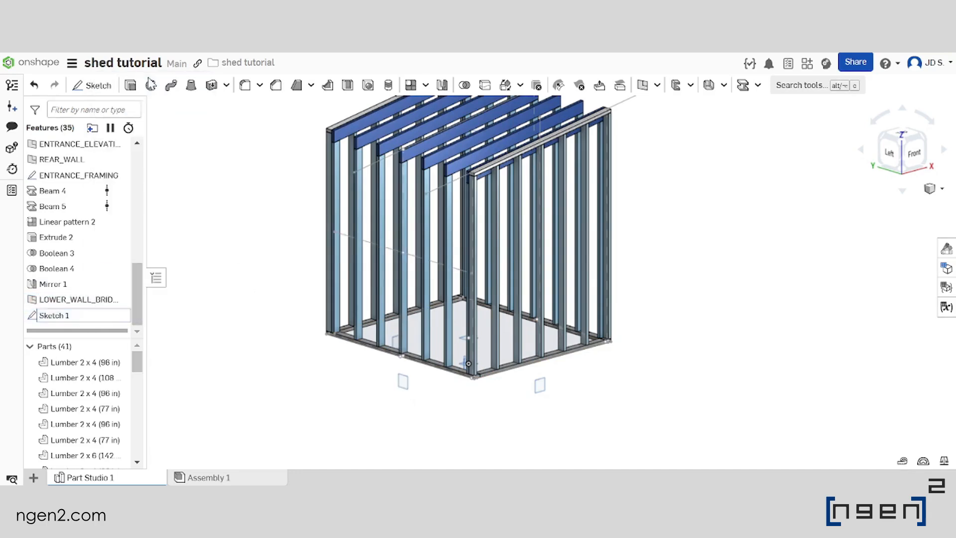
key("ctrl+v")
left_click(258, 316)
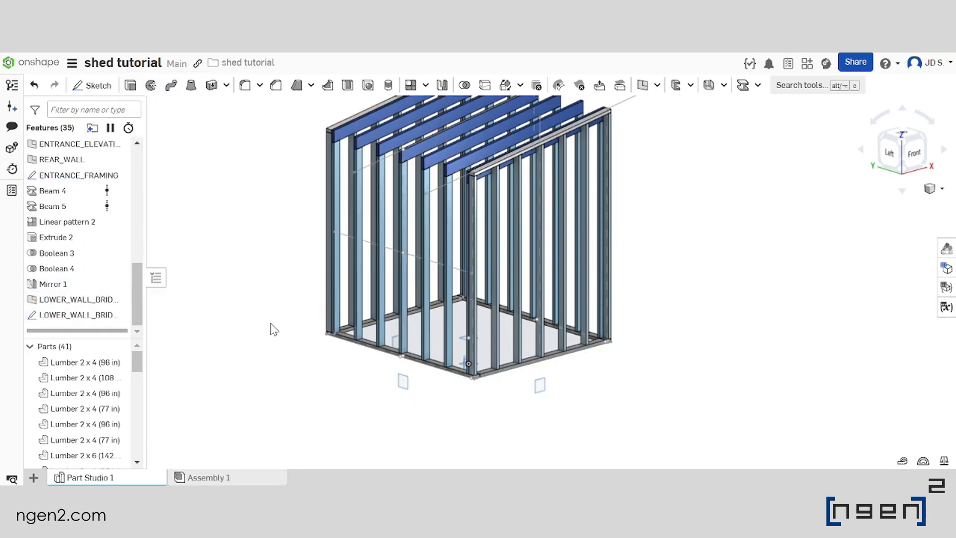
Examine the bridging line's placement along the lower side wall and the framing of the opposite wall
scroll(381, 343, "down", 3)
scroll(380, 342, "up", 3)
scroll(460, 327, "down", 3)
scroll(431, 302, "up", 2)
right_click_drag(518, 324, 504, 354)
scroll(483, 332, "down", 3)
left_click(477, 344)
scroll(462, 357, "up", 3)
scroll(493, 351, "down", 3)
scroll(509, 345, "up", 4)
scroll(500, 354, "down", 3)
scroll(99, 294, "down", 6)
scroll(490, 369, "up", 3)
scroll(504, 355, "down", 2)
middle_click_drag(503, 355, 500, 369)
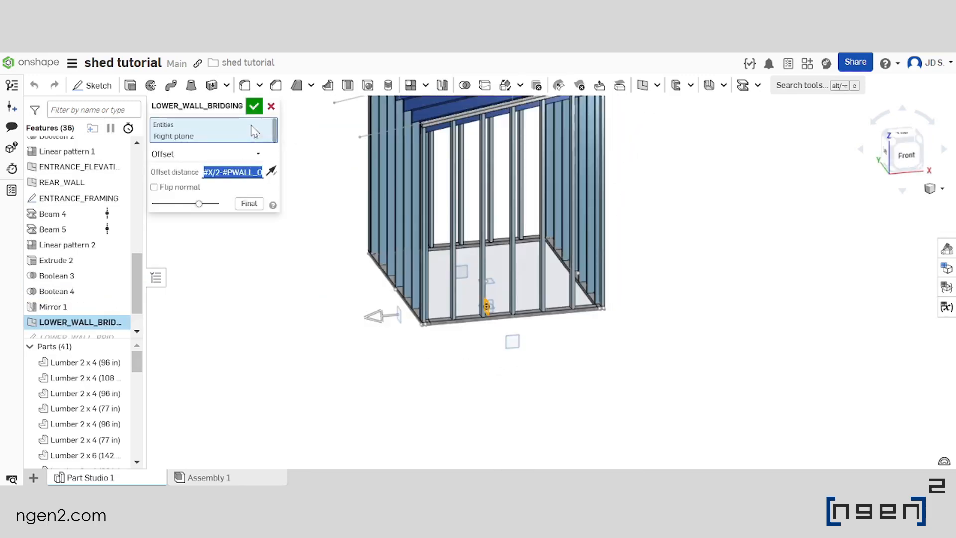
Create an offset plane from the Right plane, 40.25 in away through an expression using #PWALL_OFFSET
left_click(254, 106)
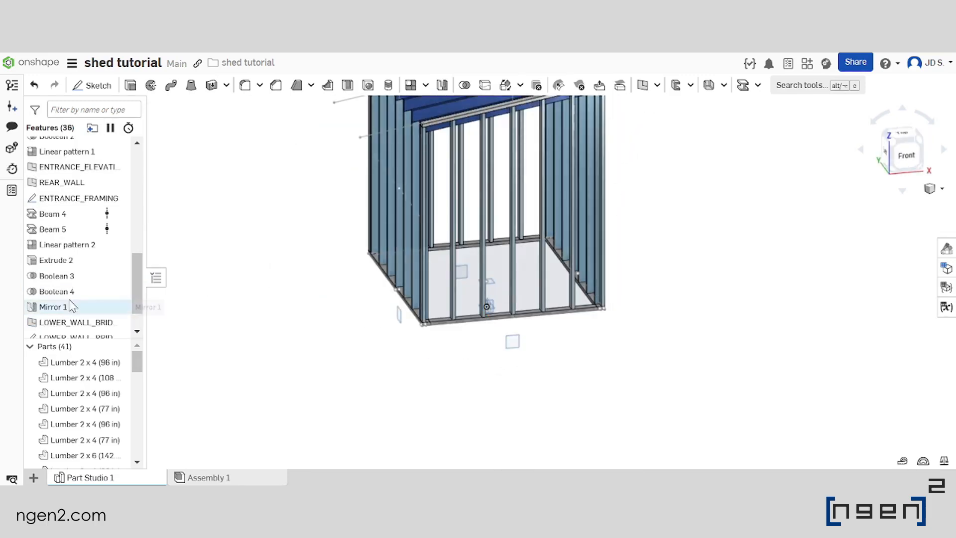
scroll(71, 305, "down", 2)
double_click(95, 316)
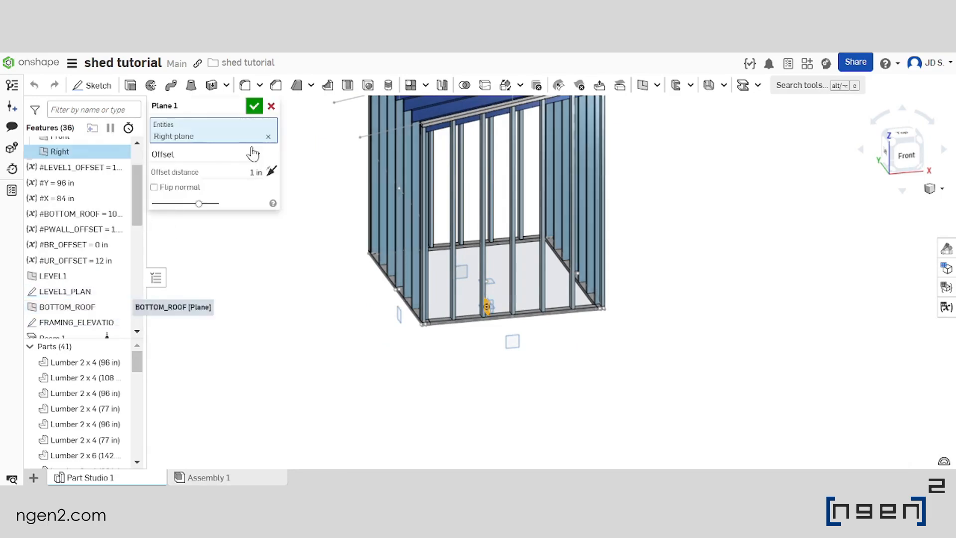
left_click(222, 173)
type("#PWALL_OFFSET")
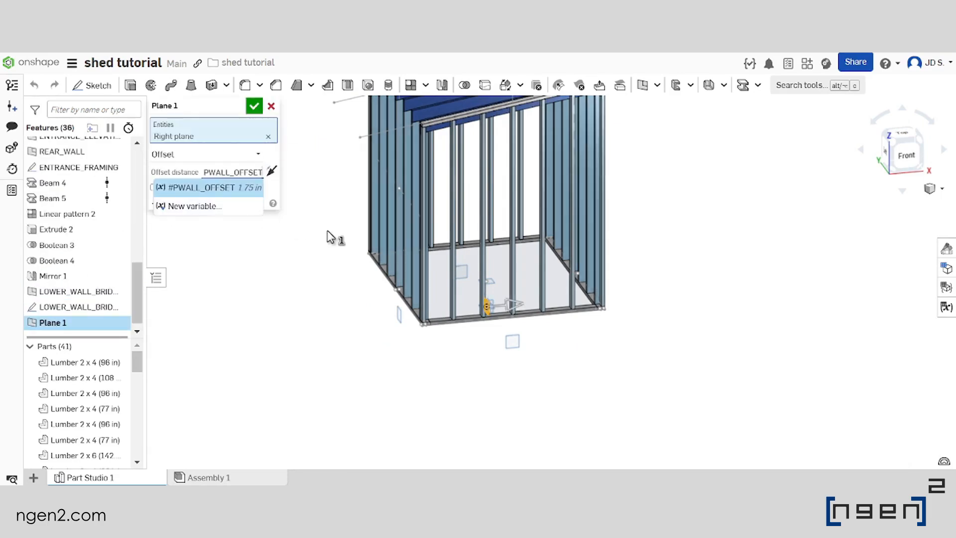
key("Return")
Check from the front that the new offset plane lines up with the upper side wall's posts, and accept the plane
scroll(500, 280, "up", 6)
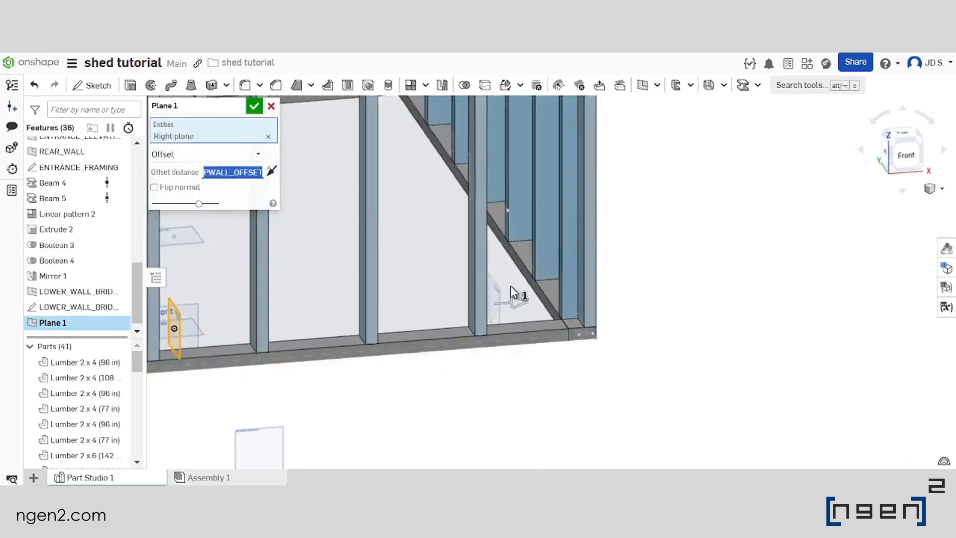
scroll(504, 286, "down", 6)
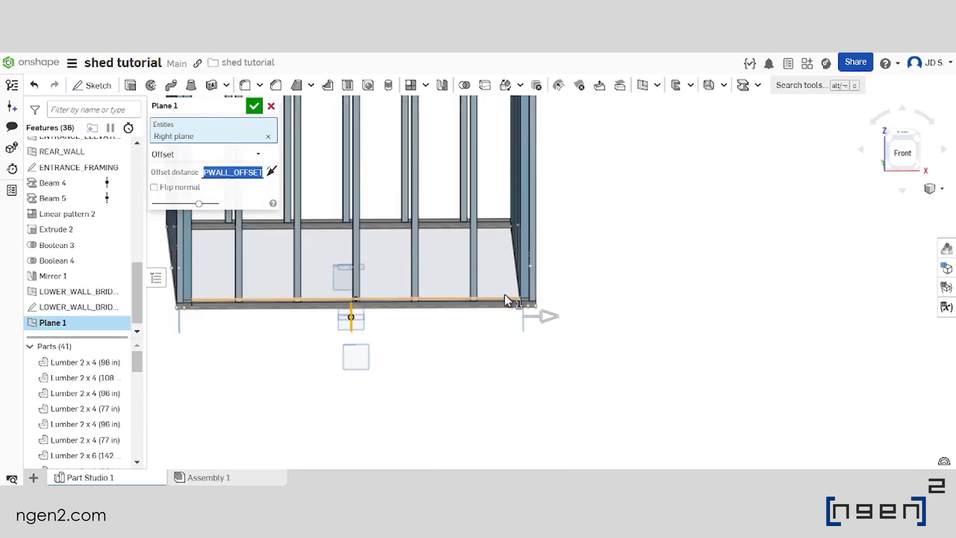
right_click_drag(504, 291, 504, 291)
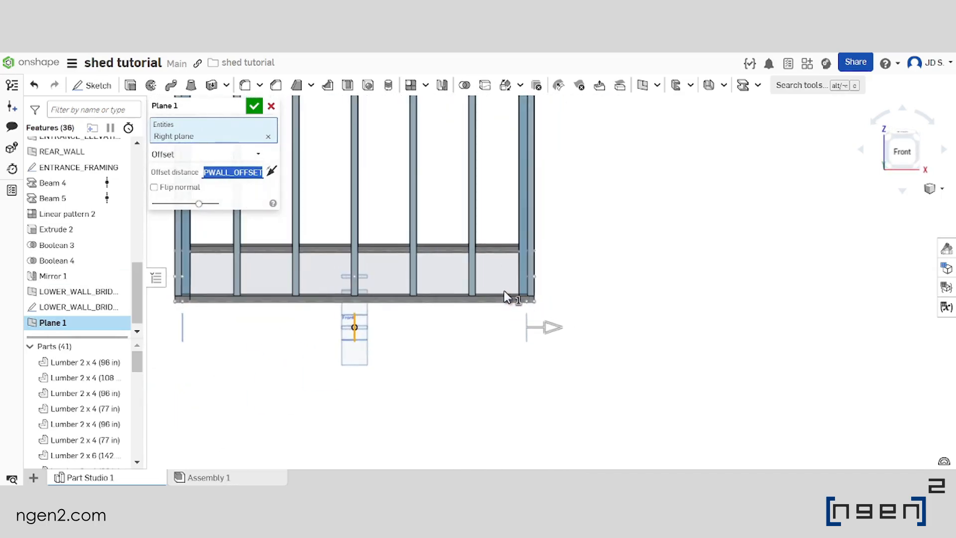
left_click(903, 150)
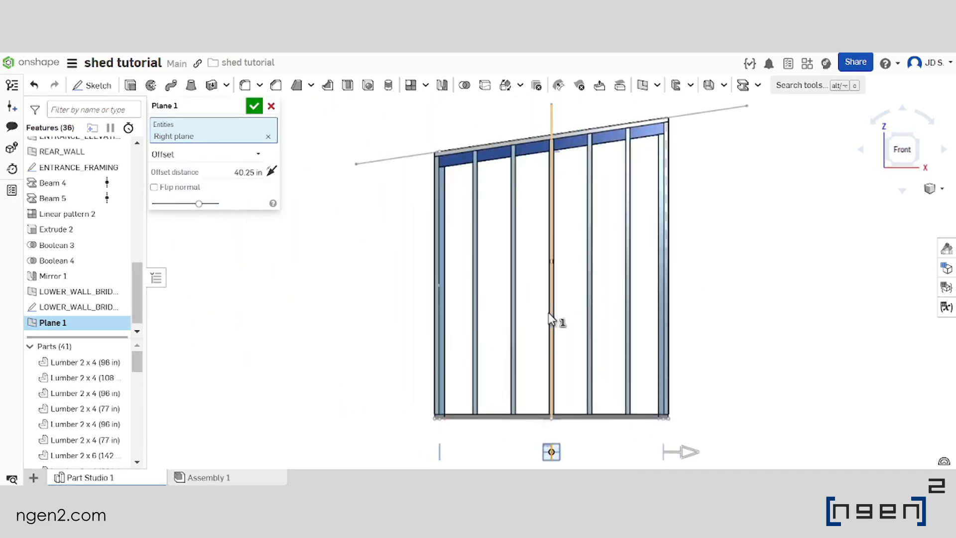
scroll(659, 427, "up", 2)
scroll(518, 404, "up", 2)
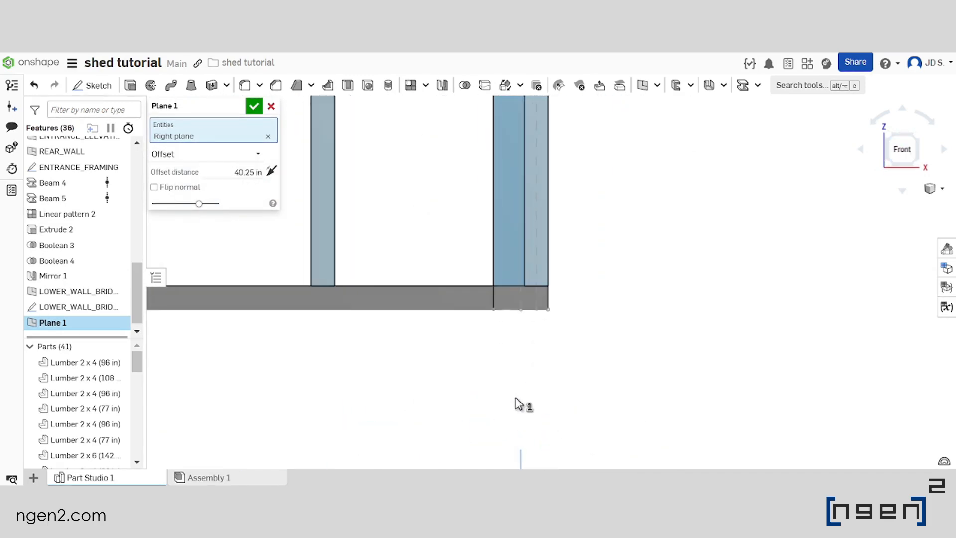
scroll(546, 368, "down", 4)
right_click_drag(545, 326, 497, 299)
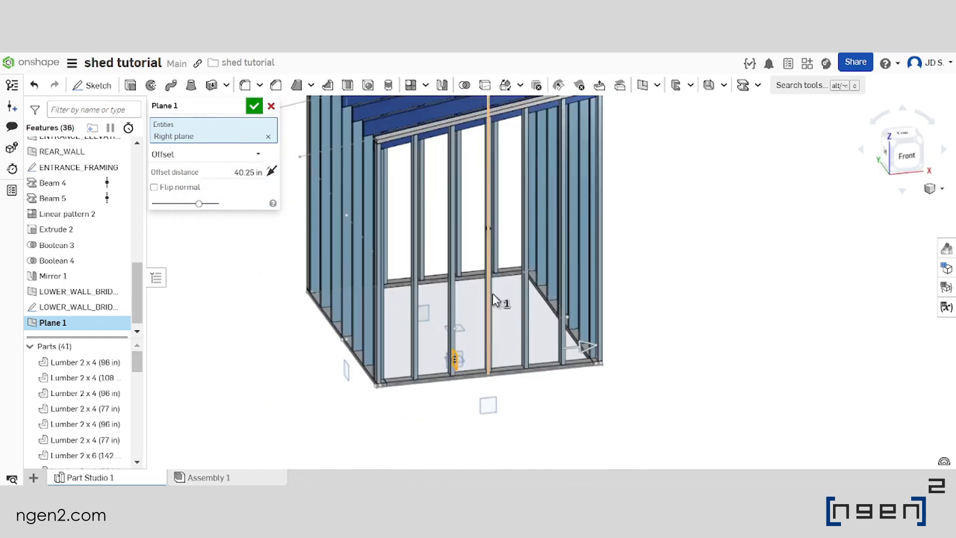
left_click(254, 106)
Rename the new offset plane UPPER_WALL_BRIDGING, adapting the name copied from the lower bridging plane
right_click_drag(543, 364, 508, 302)
scroll(90, 299, "down", 1)
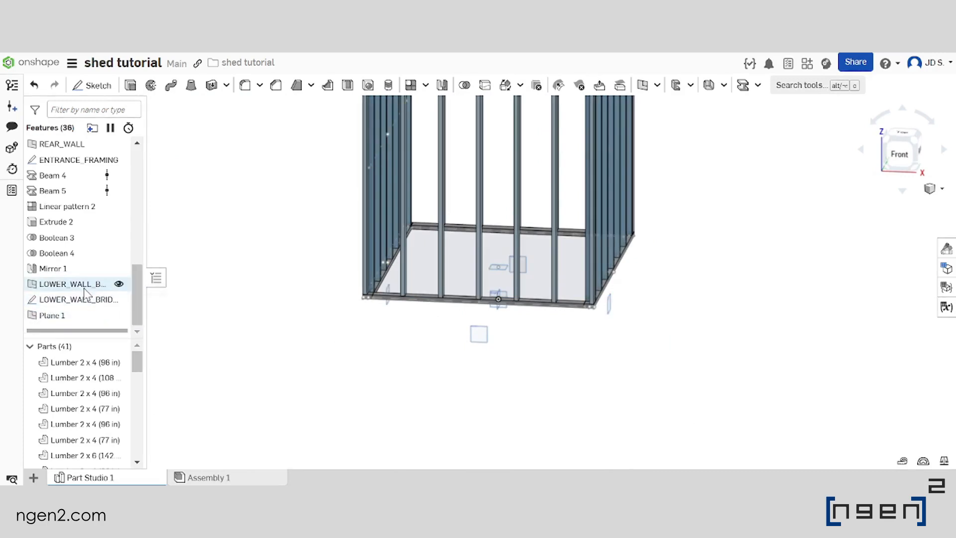
right_click(90, 285)
left_click(149, 75)
key("ctrl+c")
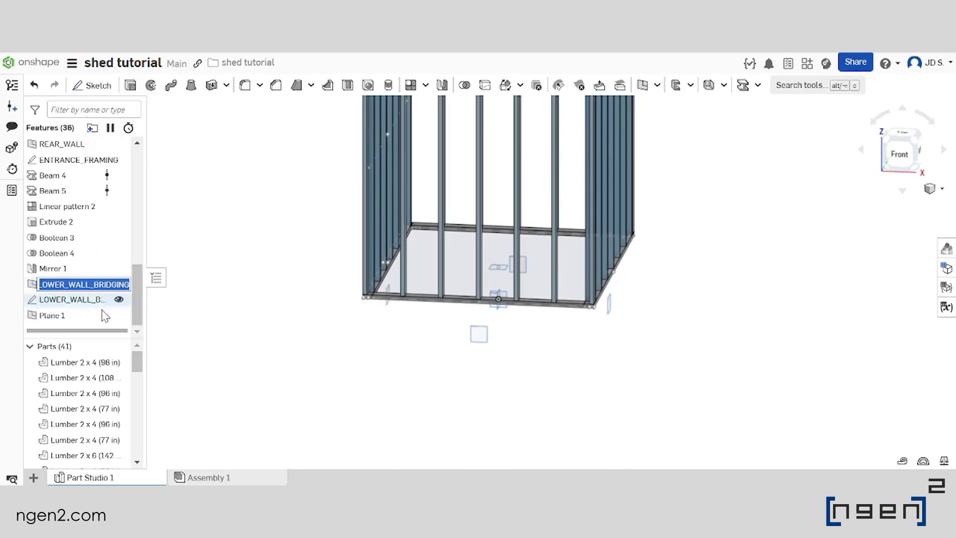
left_click(215, 294)
right_click(62, 316)
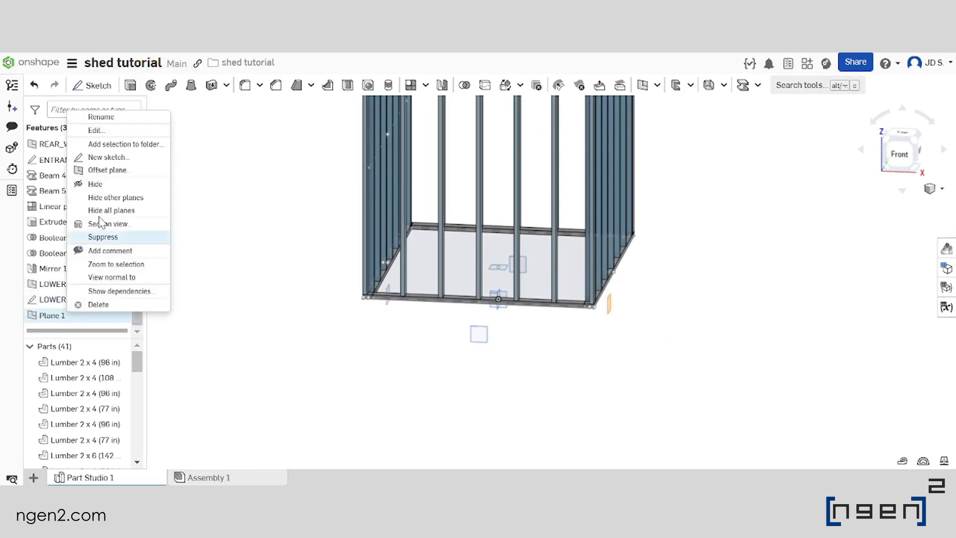
left_click(118, 121)
key("ctrl+v")
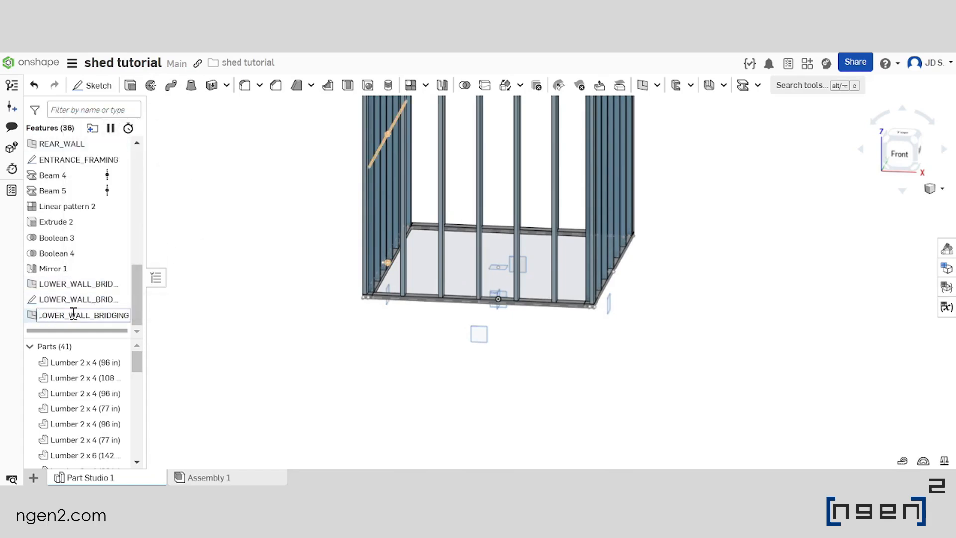
left_click_drag(55, 319, 39, 318)
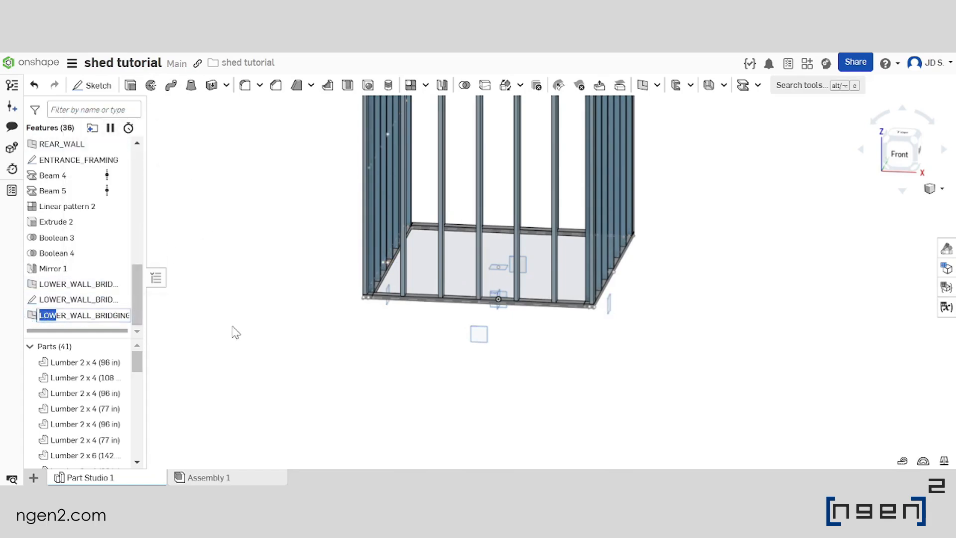
type("u")
key("Caps_Lock")
key("BackSpace")
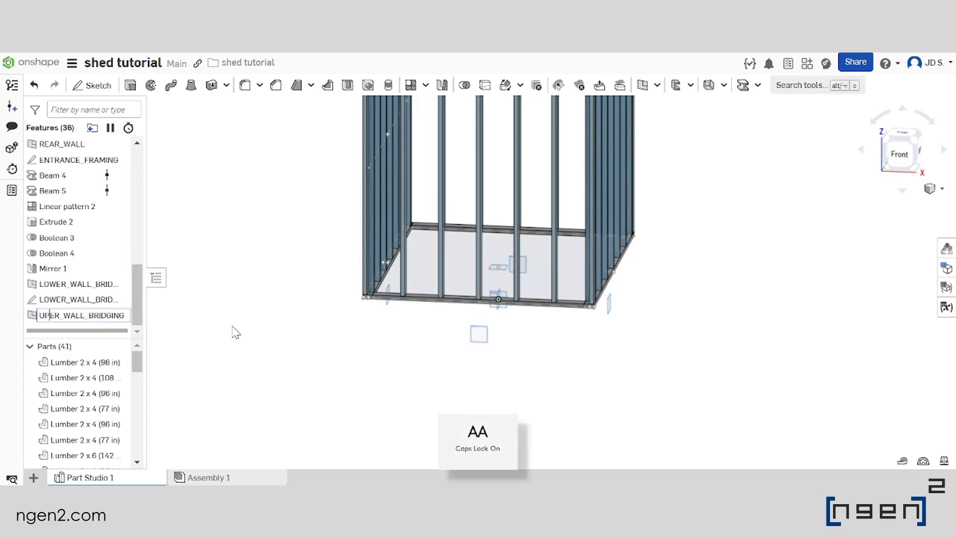
key("Return")
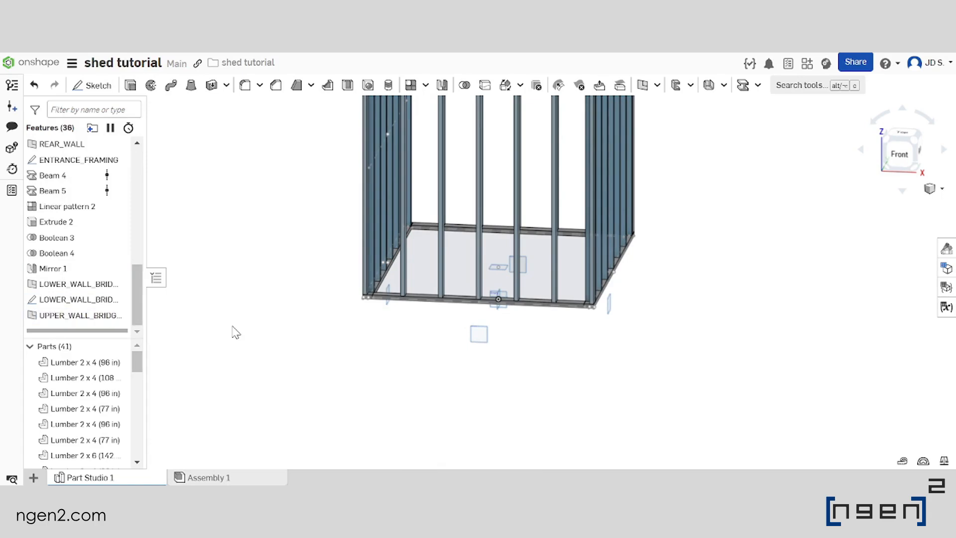
Start a sketch on the UPPER_WALL_BRIDGING plane and hide all parts
right_click_drag(359, 359, 435, 340)
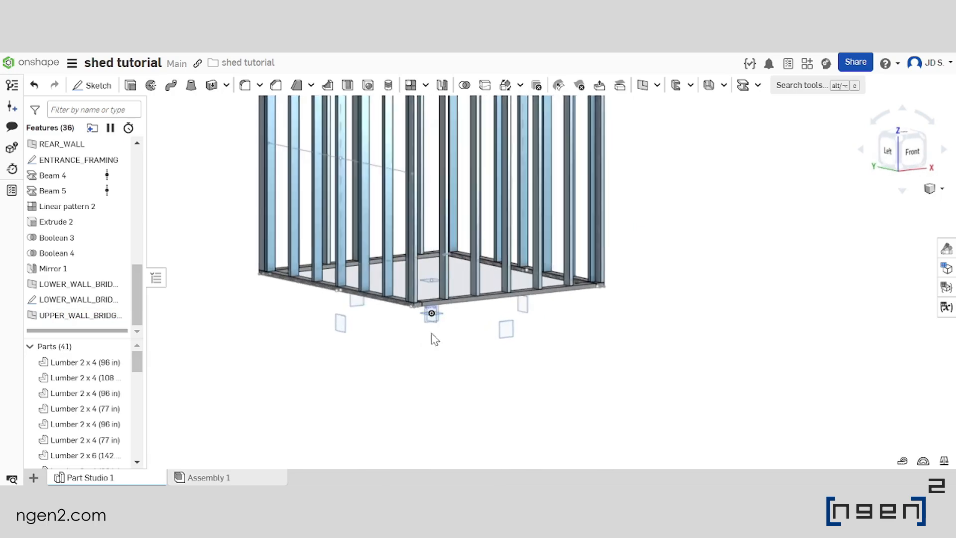
left_click(91, 85)
scroll(530, 327, "up", 2)
left_click(572, 374)
scroll(571, 373, "down", 4)
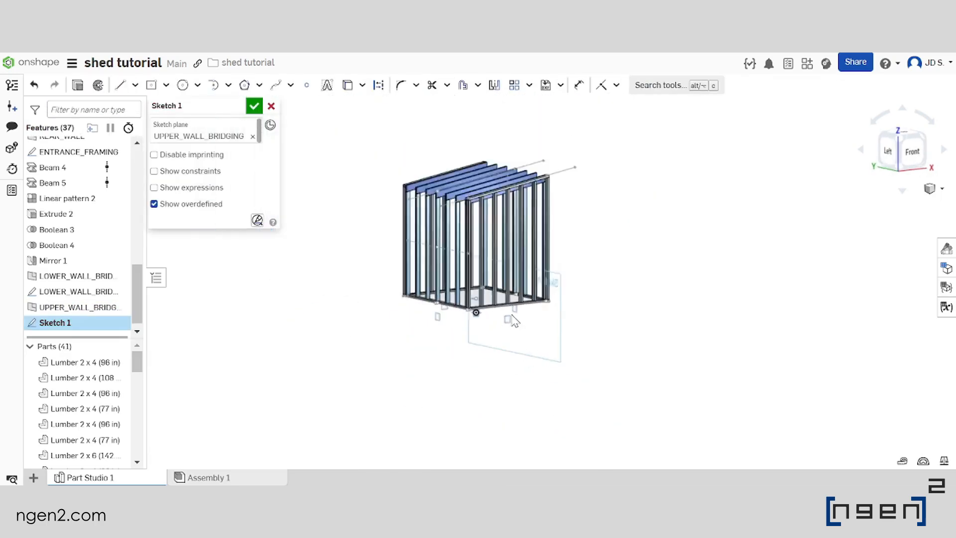
scroll(538, 343, "up", 3)
right_click_drag(540, 317, 473, 319)
left_click(119, 346)
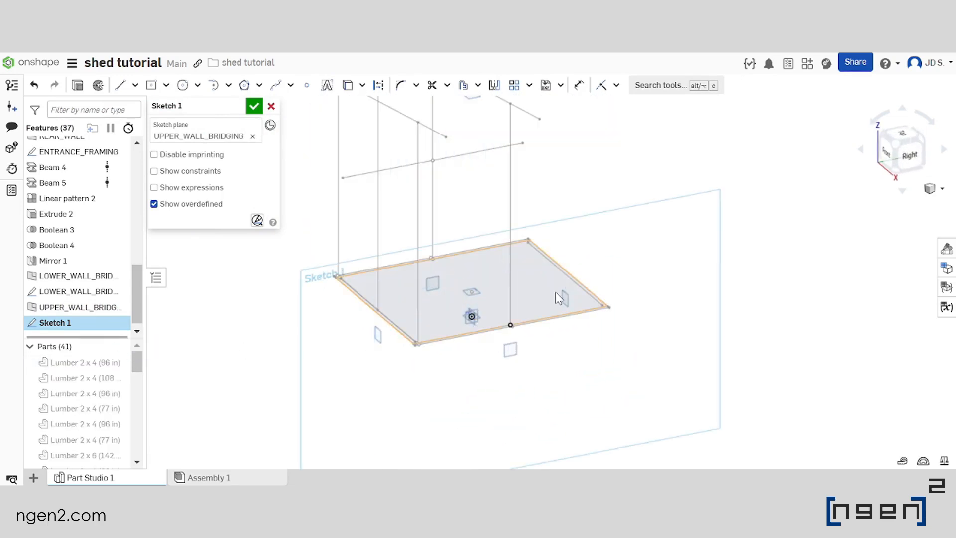
Examine the midpoint of the upper side wall's vertical sketch line relative to the new sketch plane
scroll(503, 294, "down", 3)
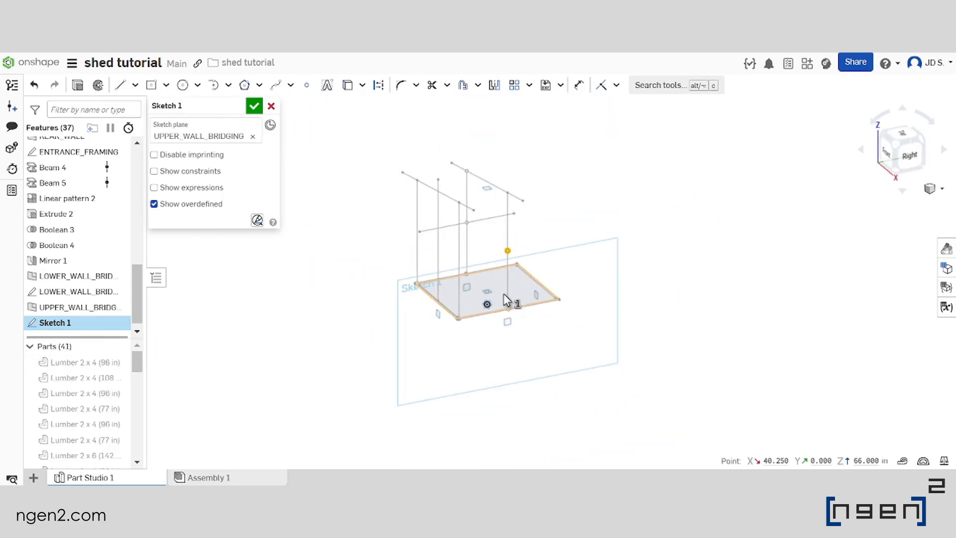
right_click_drag(500, 279, 542, 249)
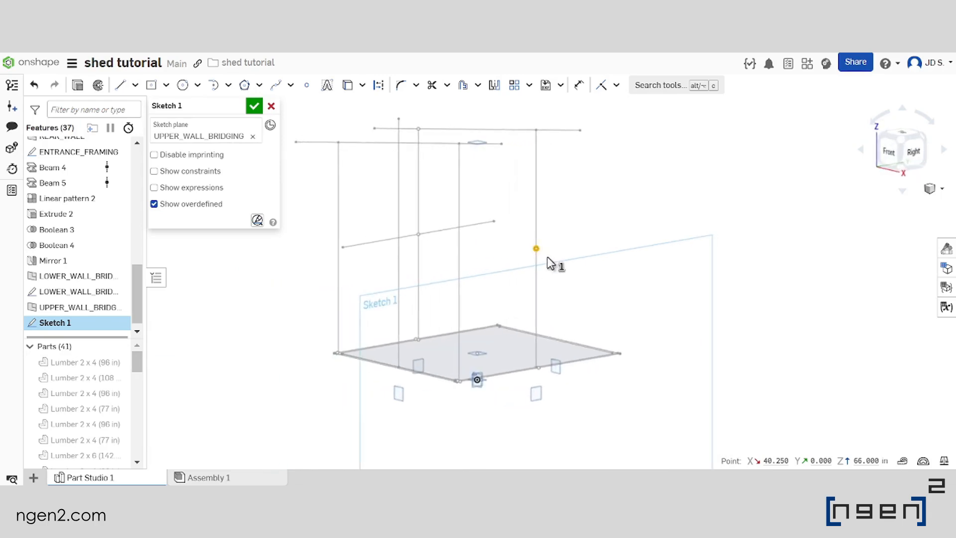
scroll(541, 258, "up", 2)
scroll(540, 256, "down", 2)
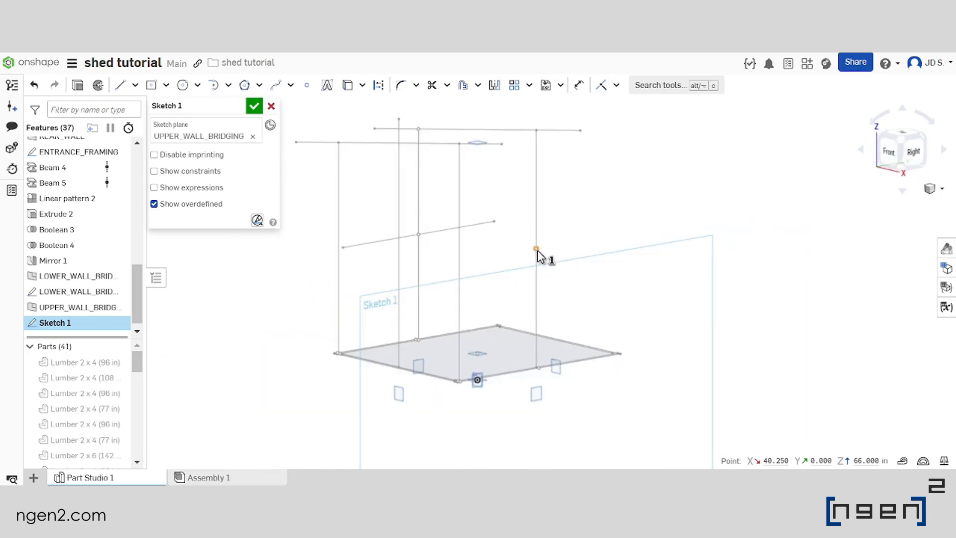
scroll(539, 256, "down", 1)
mouse_move(534, 267)
right_mouse_down()
mouse_move(549, 267)
mouse_move(536, 275)
right_mouse_up()
scroll(542, 209, "up", 2)
scroll(538, 241, "down", 3)
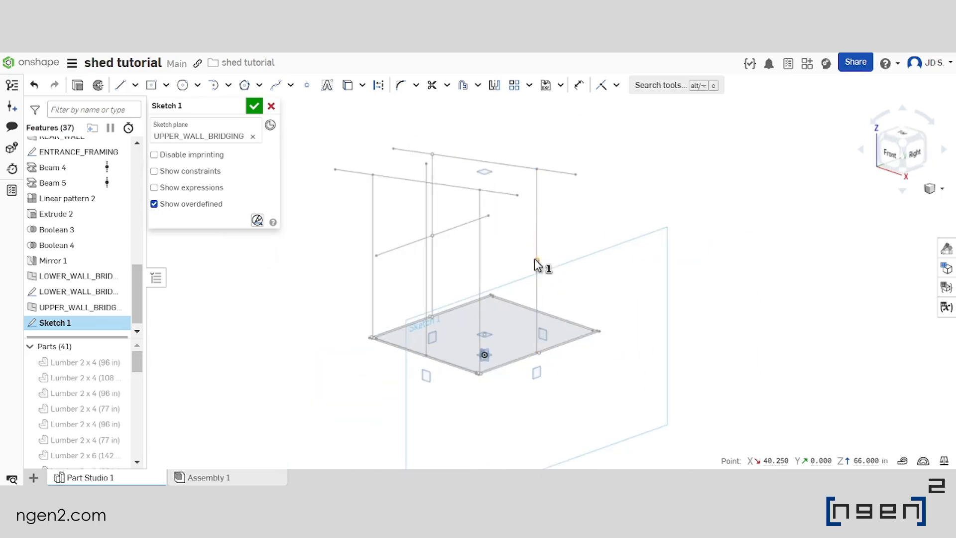
scroll(577, 290, "down", 1)
scroll(576, 291, "up", 2)
scroll(593, 284, "down", 2)
scroll(577, 283, "up", 2)
right_click_drag(551, 279, 521, 275)
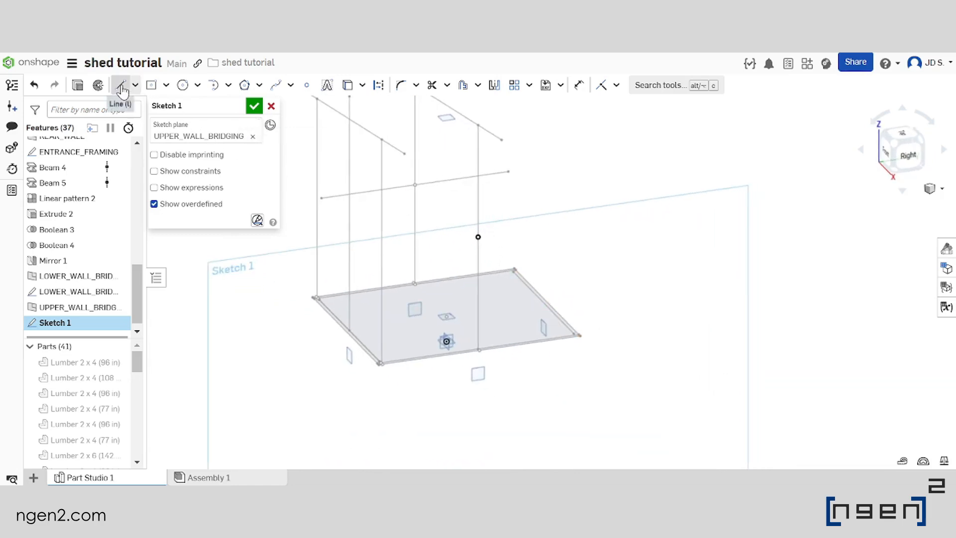
Project the lower wall's bridging line into the upper wall sketch and convert the projected line to construction geometry
scroll(553, 295, "down", 2)
scroll(475, 228, "up", 2)
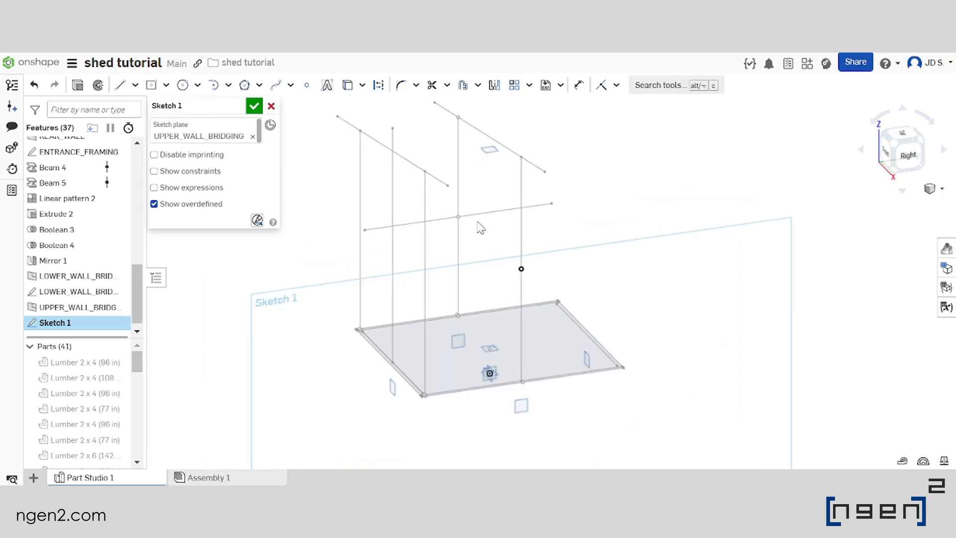
left_click(491, 211)
scroll(531, 259, "down", 3)
scroll(522, 262, "up", 3)
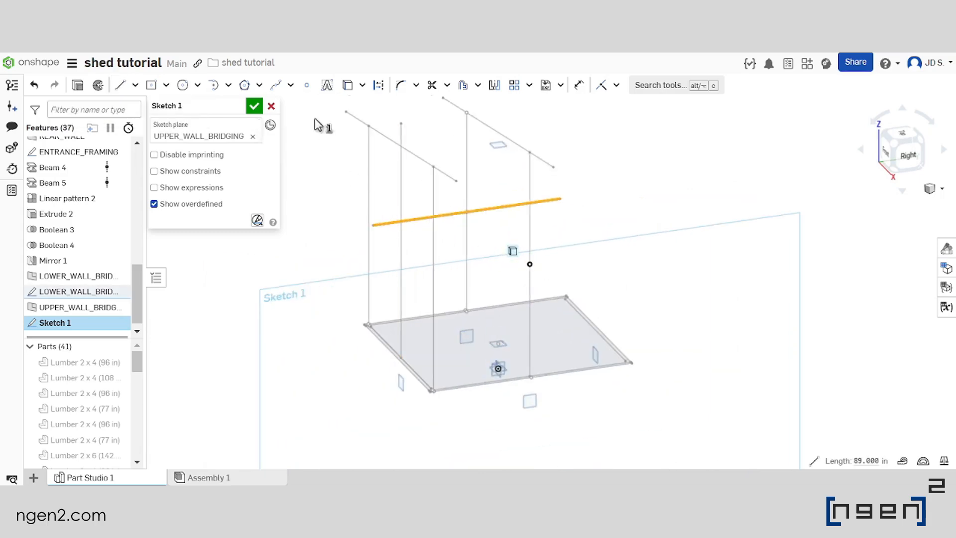
left_click(347, 85)
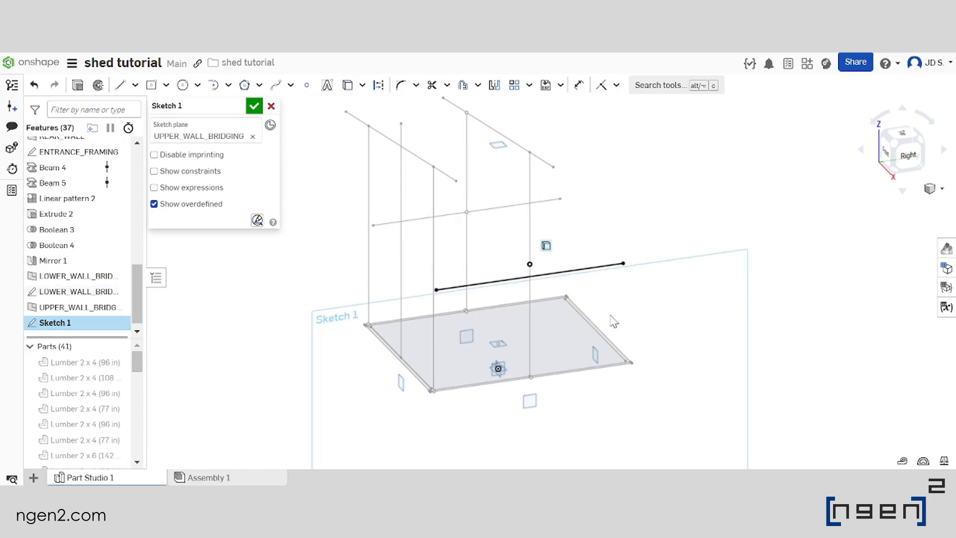
scroll(578, 309, "up", 2)
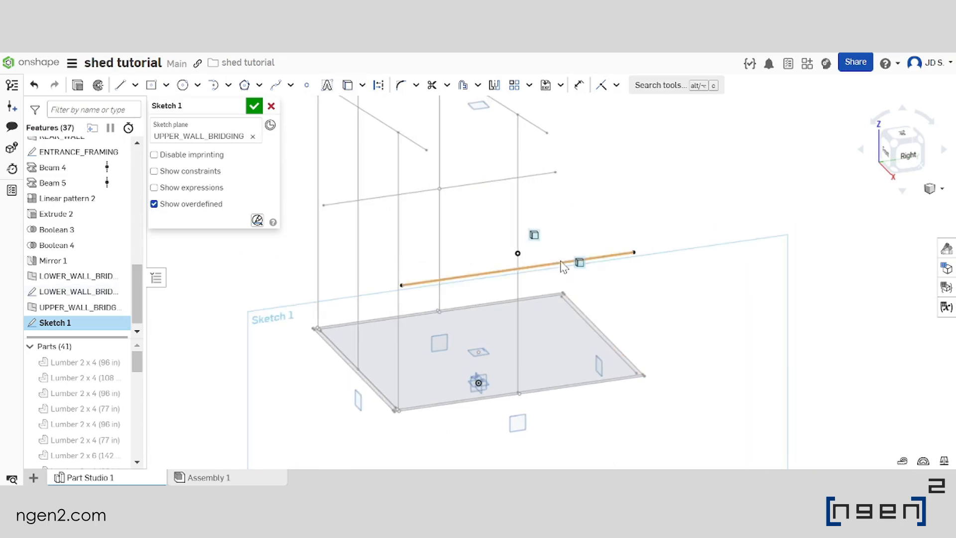
left_click(379, 85)
left_click(672, 302)
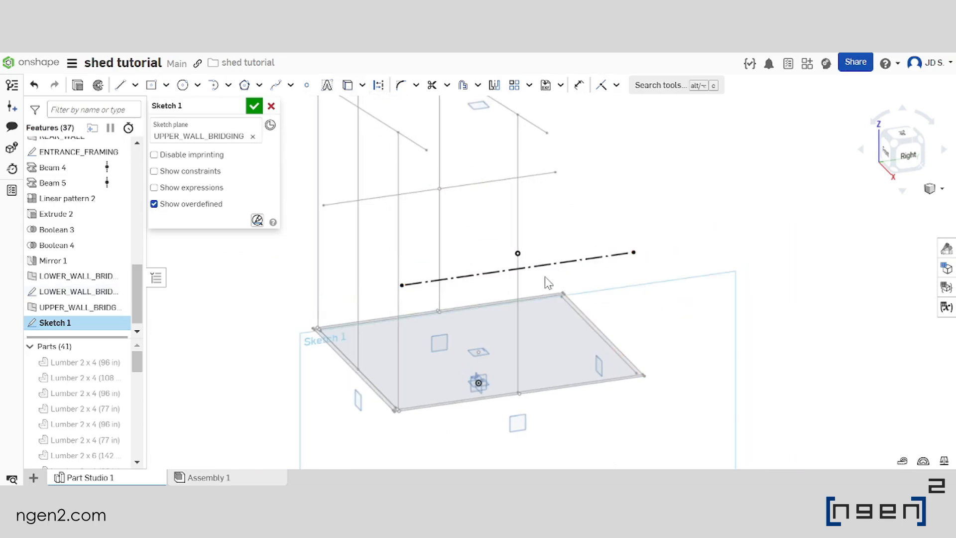
Sketch an 89 in line parallel to the projected construction line, passing through the midpoint of the upper side wall's vertical line
scroll(546, 279, "up", 1)
left_click(121, 86)
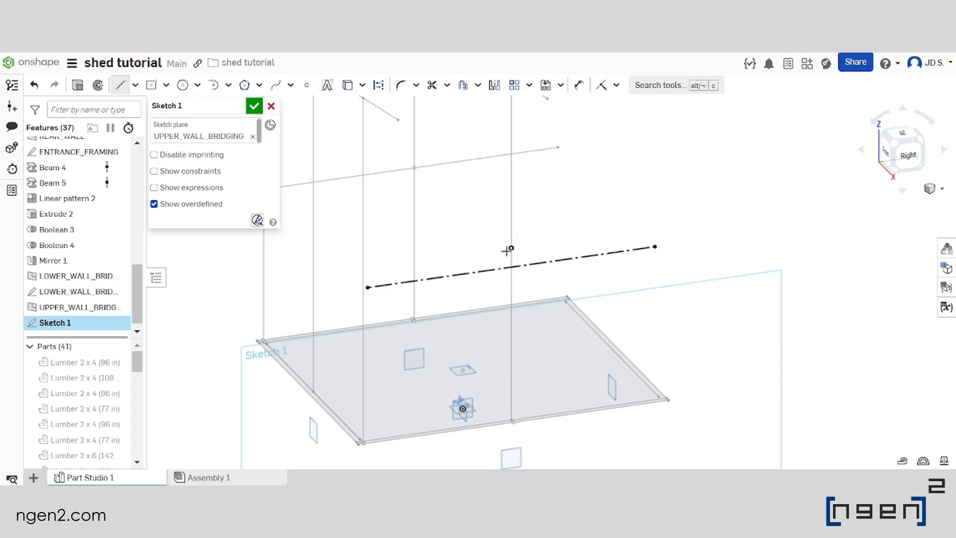
left_click(367, 268)
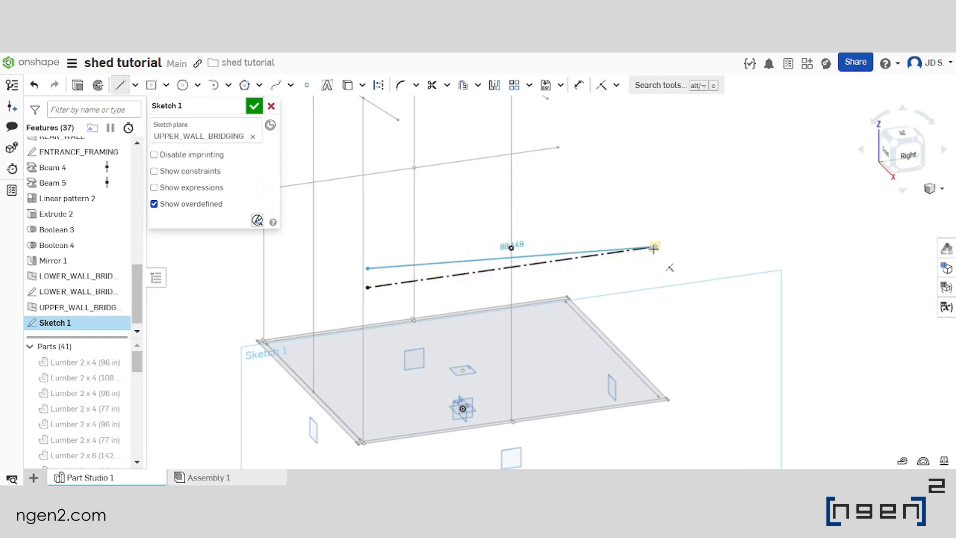
left_click(653, 228)
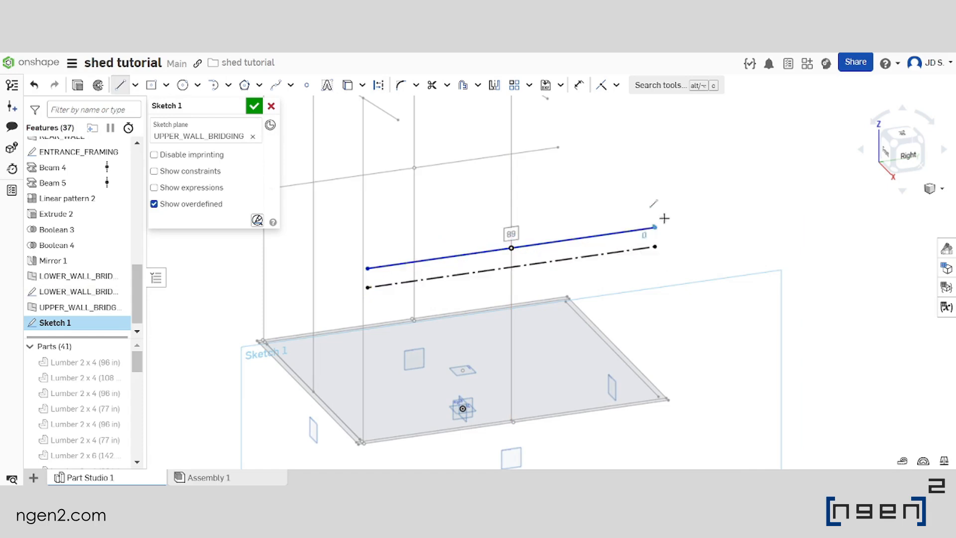
scroll(603, 206, "down", 1)
key("grave")
scroll(533, 290, "down", 2)
key("Escape")
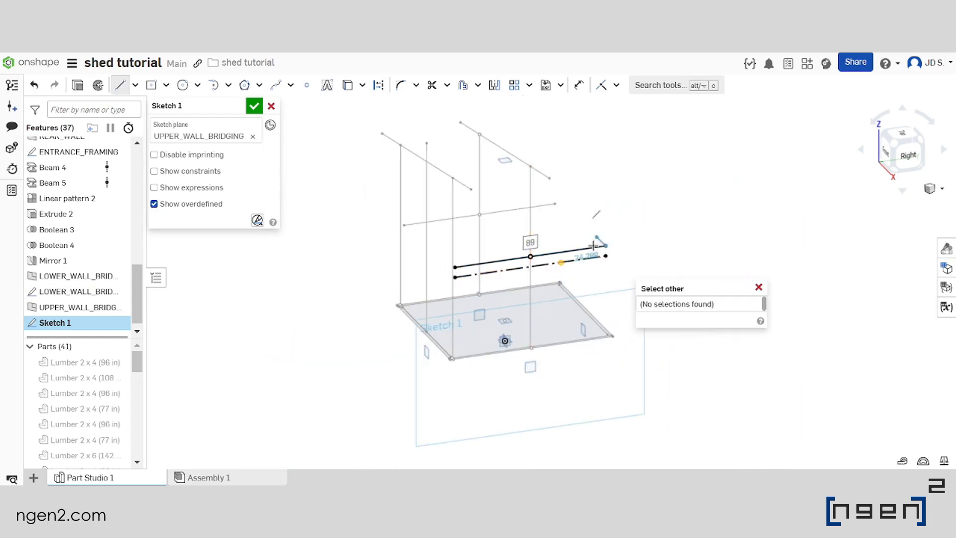
key("Escape")
Finish the upper wall bridging sketch and show all parts again
scroll(540, 255, "up", 2)
right_click_drag(542, 257, 557, 262)
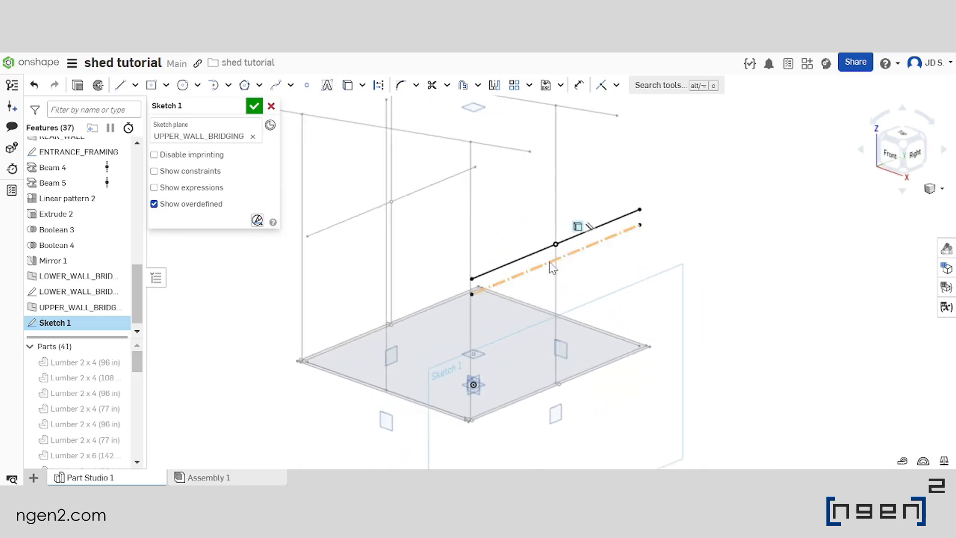
scroll(556, 262, "down", 2)
left_click(254, 105)
right_click_drag(524, 246, 561, 264)
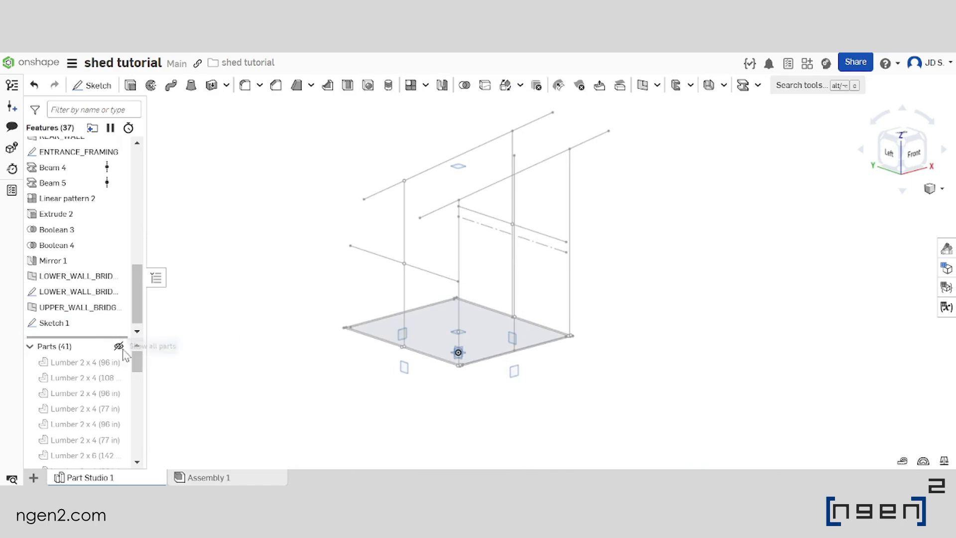
left_click(119, 346)
scroll(565, 246, "up", 3)
right_click_drag(597, 214, 642, 182)
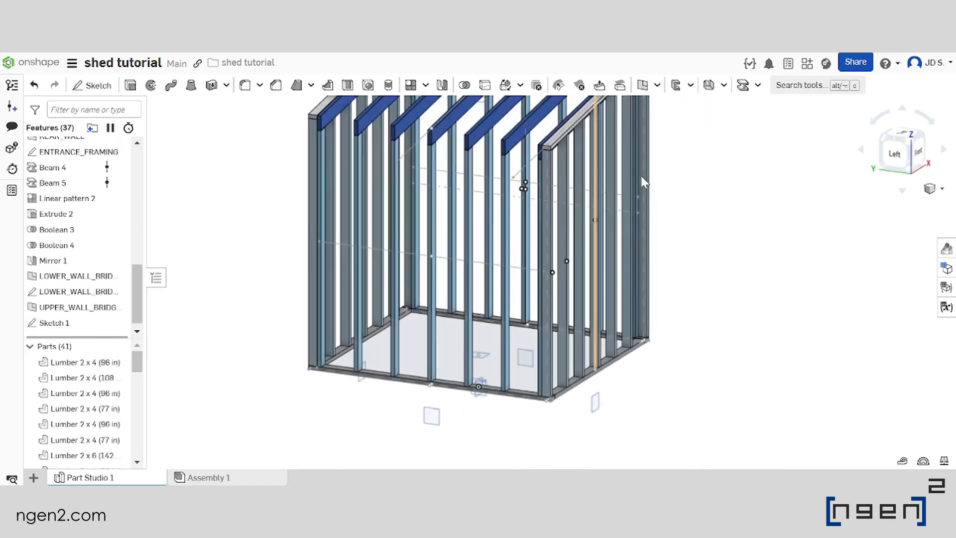
scroll(648, 259, "down", 3)
Start a Timber Lumber 2 x 4 beam along the bridging lines of the lower and upper side walls
scroll(491, 249, "up", 2)
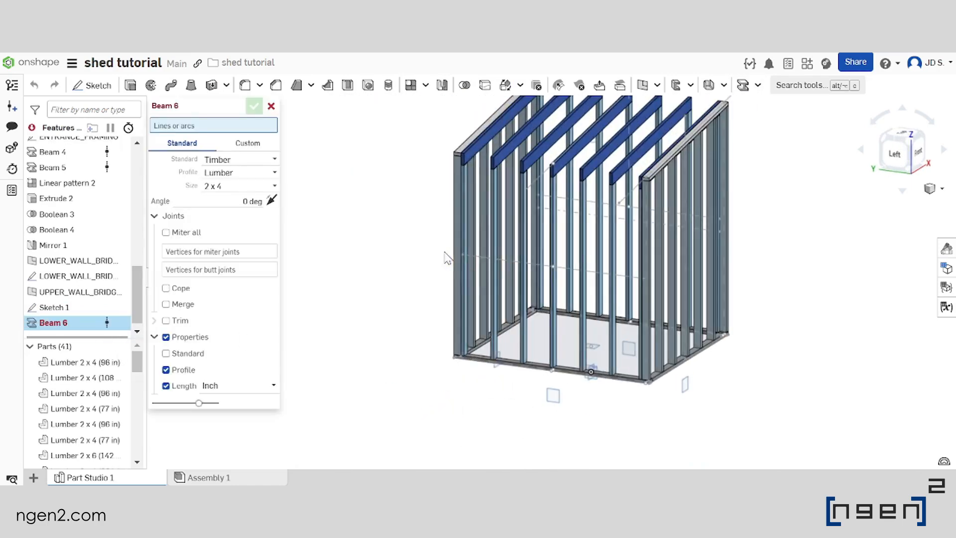
scroll(593, 283, "up", 1)
scroll(434, 277, "down", 3)
scroll(481, 283, "up", 3)
right_click_drag(515, 284, 529, 270)
left_click(530, 267)
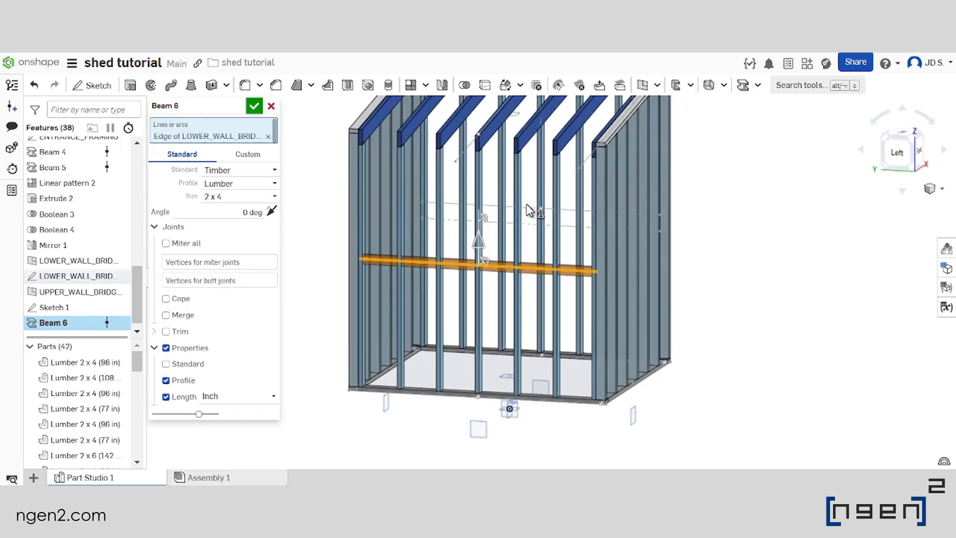
left_click(526, 206)
Set the bridging beams' profile angle to 90 deg and accept the beam feature
scroll(520, 261, "up", 3)
right_click_drag(523, 268, 509, 288)
scroll(509, 287, "up", 1)
left_click(235, 230)
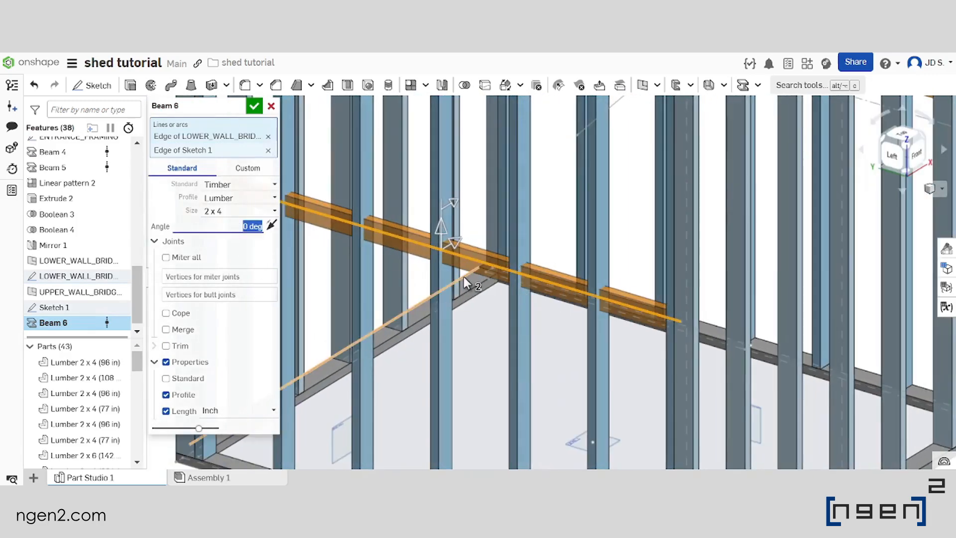
type("90")
key("Return")
scroll(598, 297, "up", 3)
right_click_drag(590, 300, 571, 313)
scroll(588, 301, "down", 4)
scroll(616, 295, "up", 3)
scroll(608, 300, "down", 5)
scroll(587, 303, "up", 1)
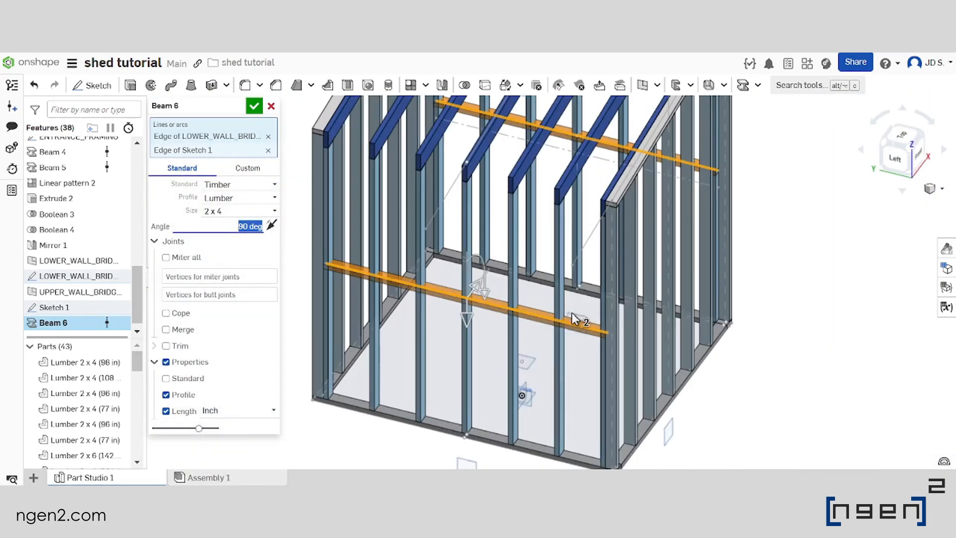
left_click(254, 106)
Start a Boolean and pick the seven 96 in studs of the lower side wall as tools
scroll(498, 199, "down", 3)
left_click(464, 85)
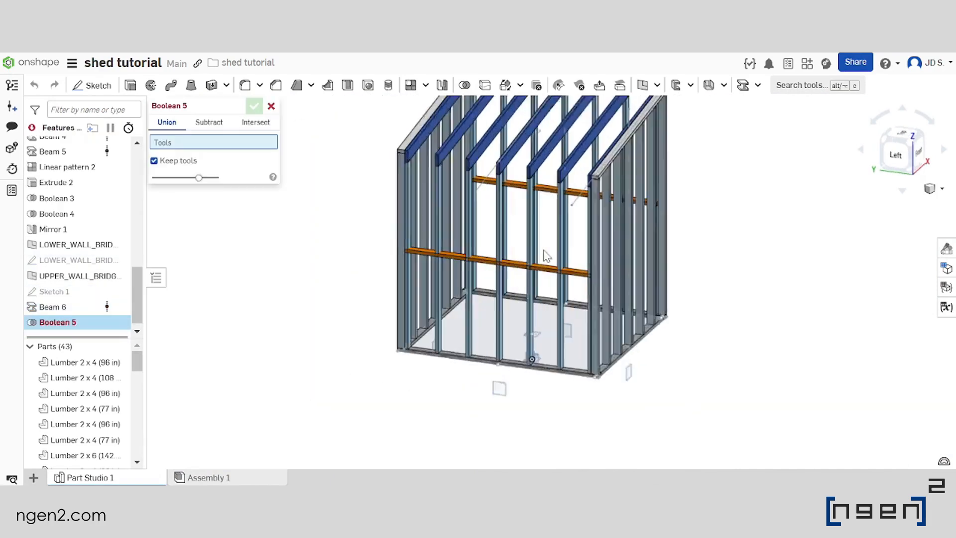
scroll(544, 251, "up", 2)
right_click_drag(505, 277, 528, 289)
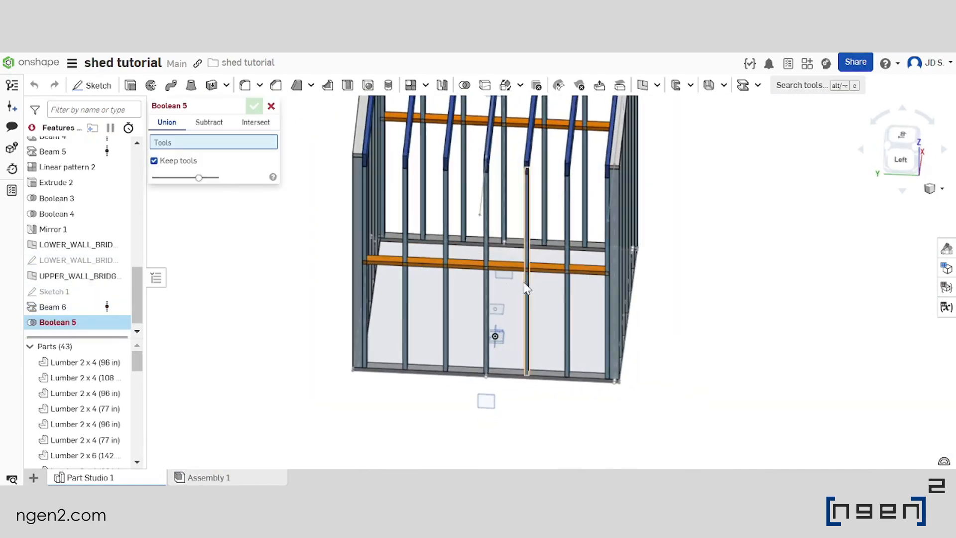
left_click(408, 304)
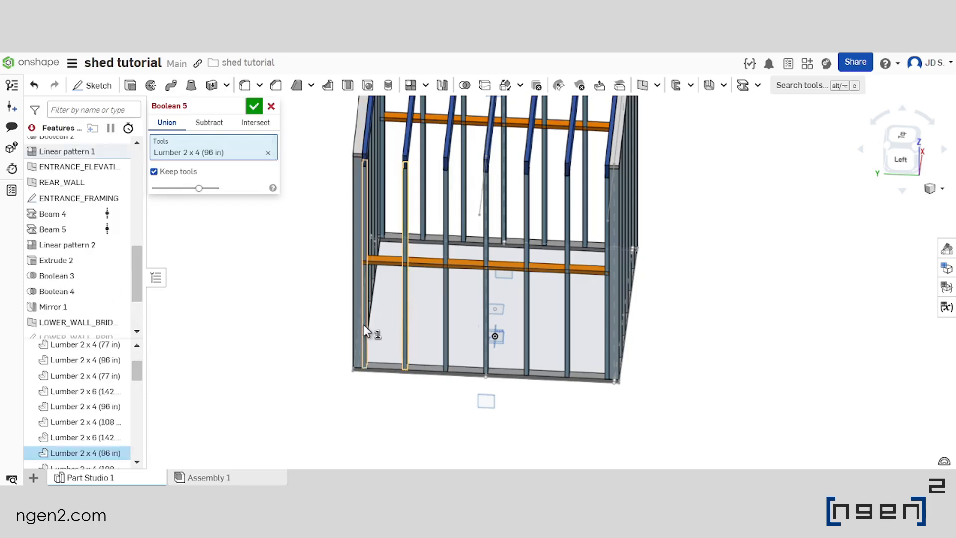
left_click(363, 324)
left_click(444, 336)
left_click(486, 318)
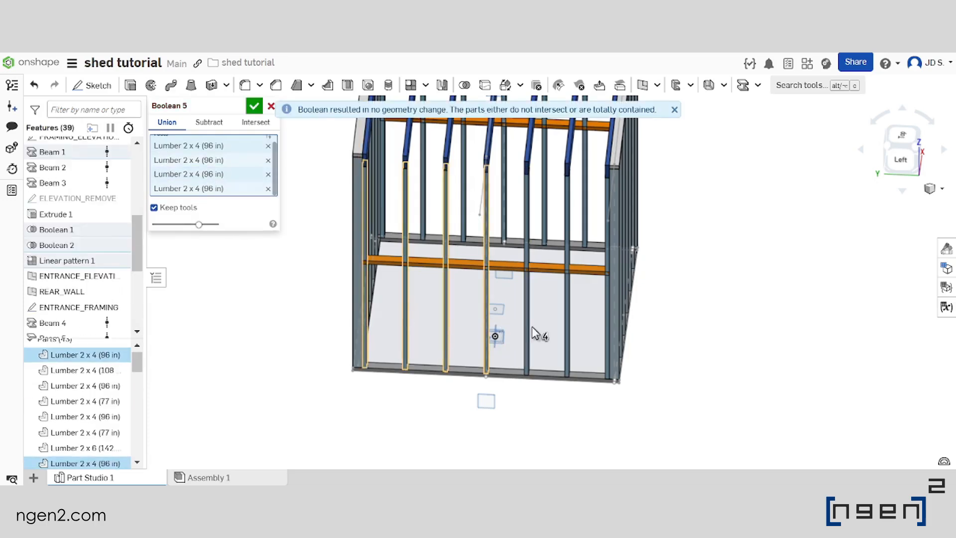
left_click(527, 331)
left_click(567, 330)
left_click(606, 342)
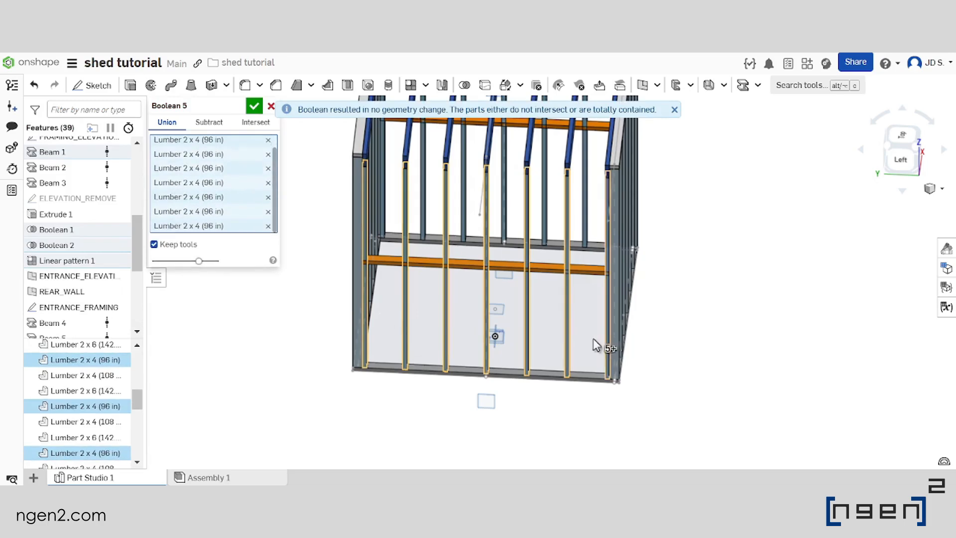
Add the seven 108 in studs of the upper side wall to the Boolean's tools
scroll(598, 340, "down", 4)
scroll(472, 250, "up", 3)
right_click_drag(472, 250, 467, 258)
scroll(468, 248, "up", 5)
left_click(545, 259)
left_click(616, 274)
left_click(695, 284)
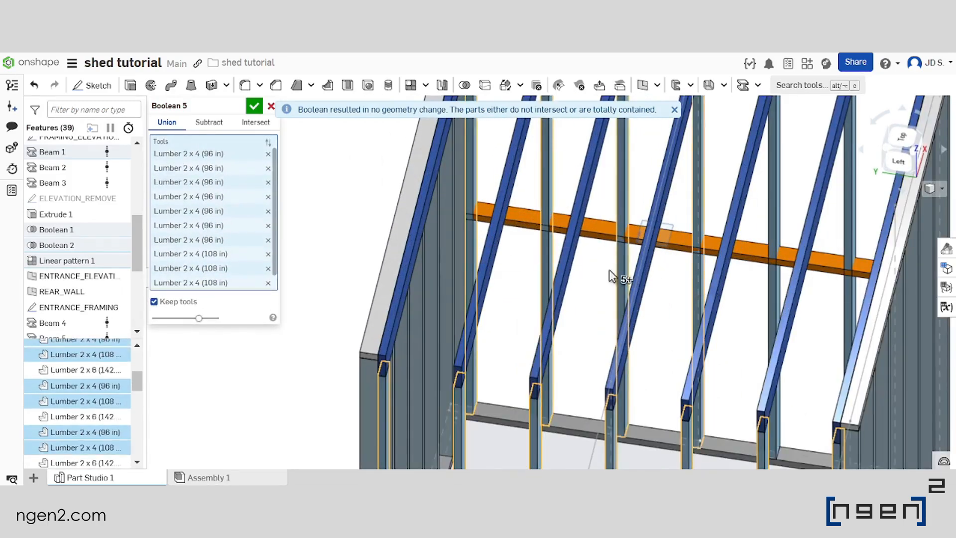
scroll(668, 279, "down", 4)
scroll(668, 279, "up", 3)
left_click(622, 283)
right_click_drag(602, 285, 669, 272)
left_click(685, 281)
scroll(664, 278, "down", 3)
scroll(657, 259, "up", 3)
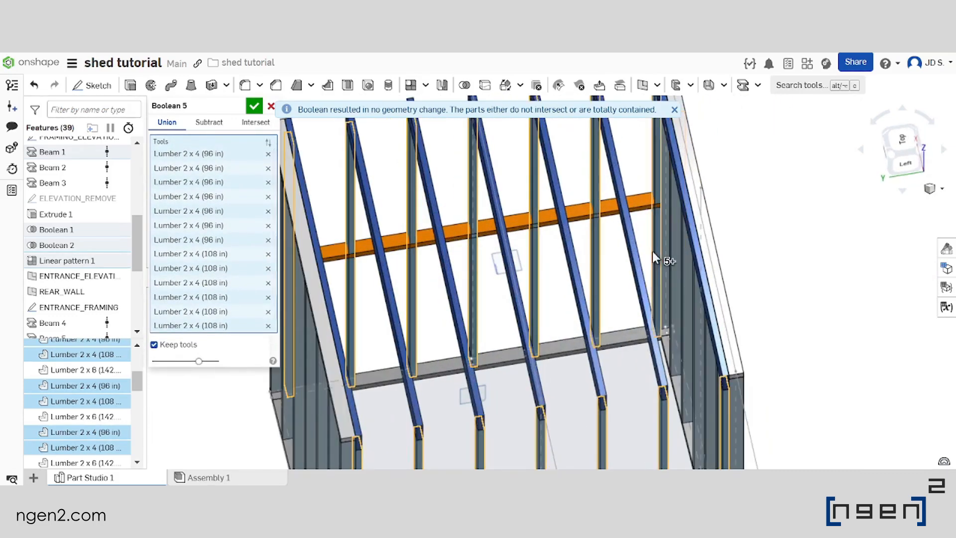
left_click(653, 251)
Switch the Boolean to Subtract and cut the selected studs out of both 89 in bridging beams, keeping the tools
scroll(648, 264, "down", 3)
scroll(640, 279, "up", 2)
right_click_drag(627, 300, 590, 267)
scroll(580, 273, "down", 2)
scroll(572, 272, "up", 1)
scroll(520, 254, "down", 2)
scroll(513, 253, "up", 1)
right_click_drag(512, 254, 521, 248)
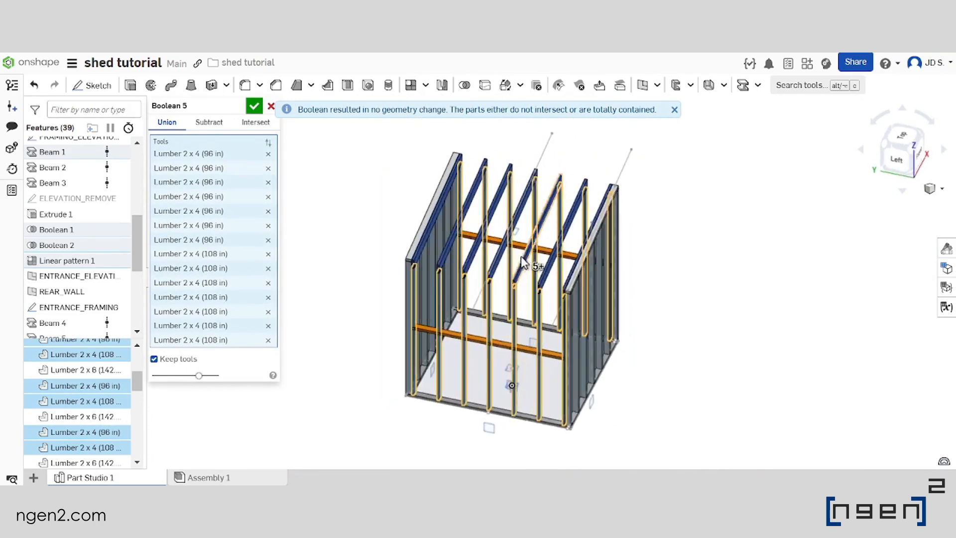
scroll(518, 250, "down", 2)
left_click(209, 122)
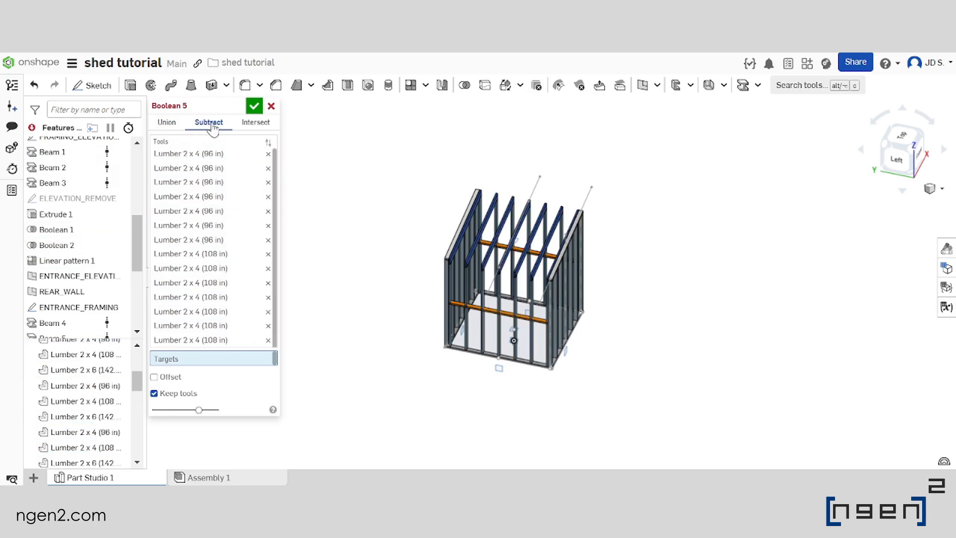
scroll(493, 338, "up", 4)
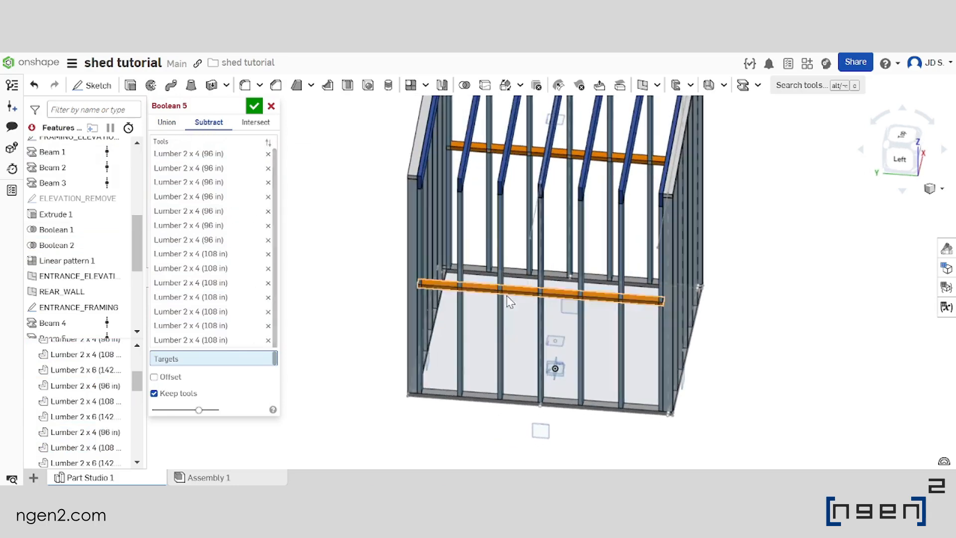
scroll(519, 296, "up", 3)
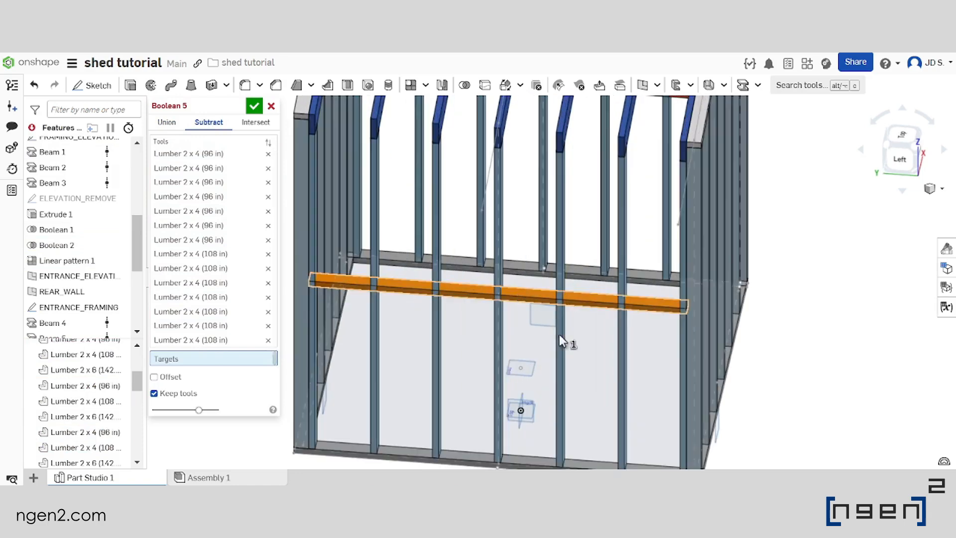
scroll(559, 299, "down", 5)
left_click(549, 206)
scroll(549, 219, "down", 3)
scroll(551, 227, "up", 2)
right_click_drag(587, 282, 554, 314)
scroll(554, 313, "down", 2)
scroll(533, 314, "up", 5)
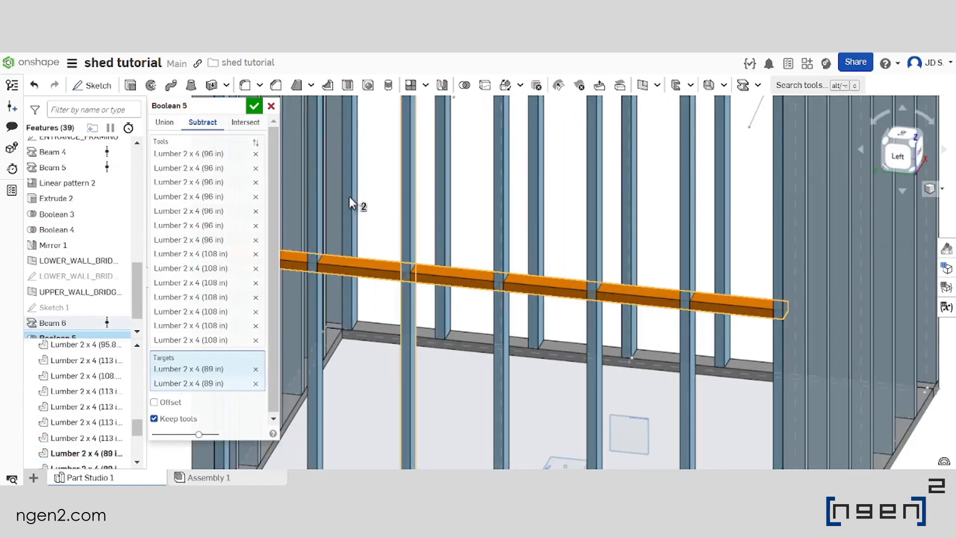
scroll(99, 396, "down", 3)
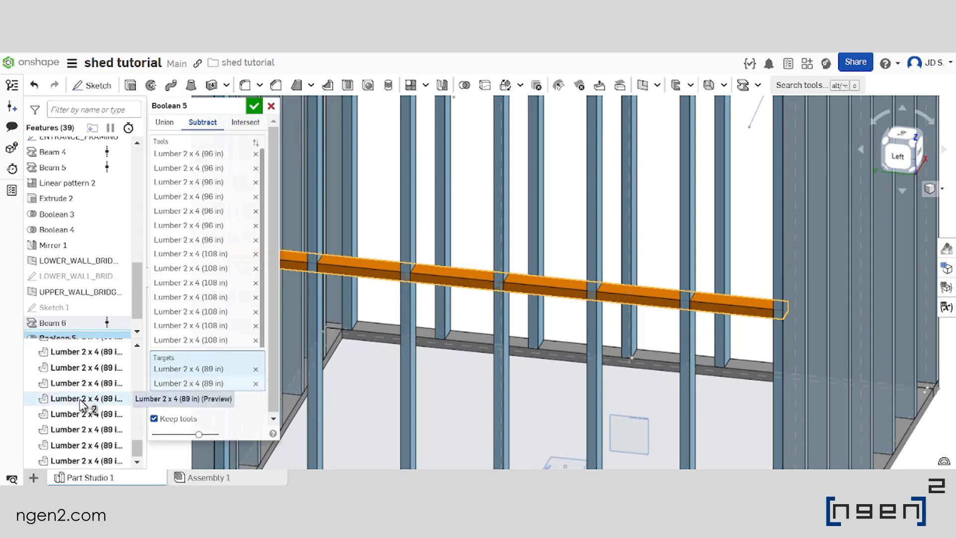
left_click(254, 107)
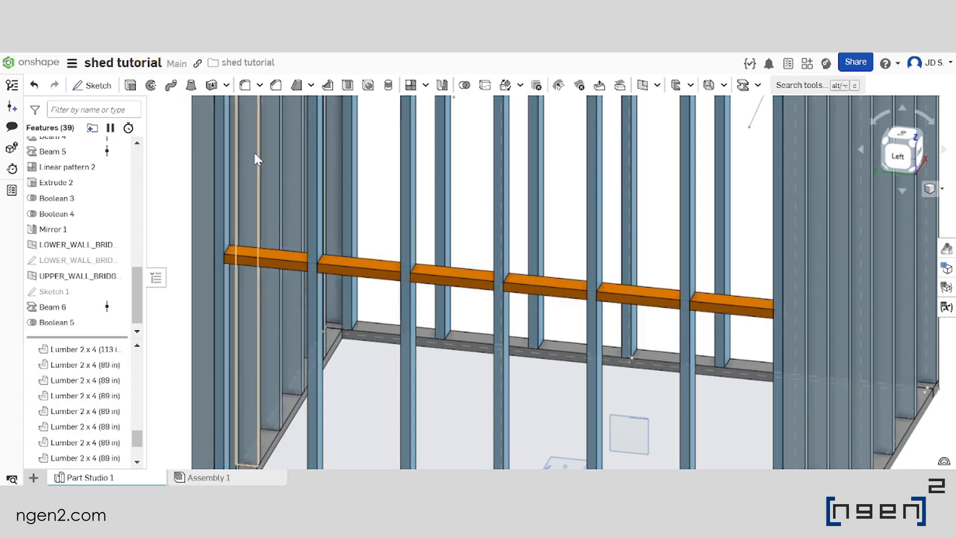
Examine the bridging blocks between the lower wall studs and their entries in the parts list
scroll(528, 284, "up", 3)
scroll(571, 273, "down", 2)
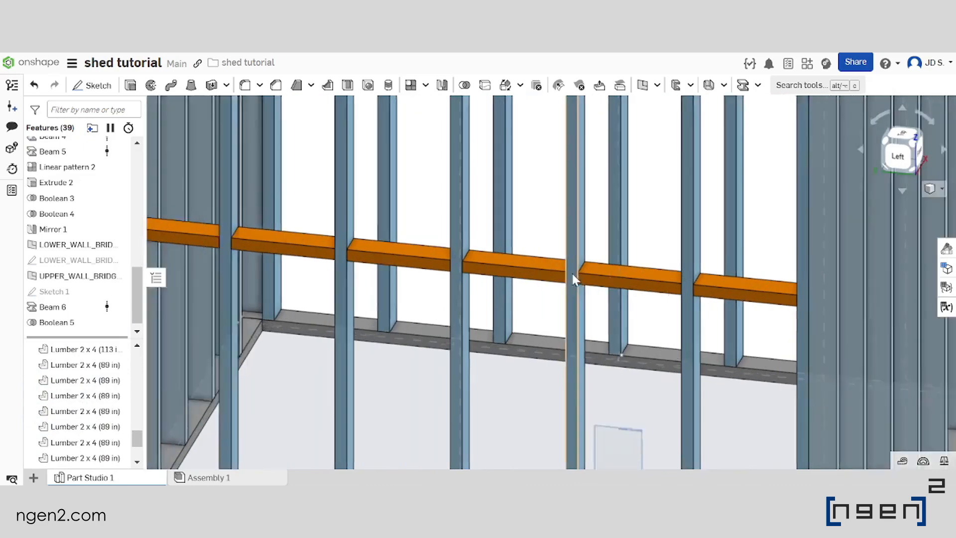
scroll(524, 260, "up", 3)
scroll(525, 261, "down", 3)
scroll(535, 279, "up", 3)
mouse_move(534, 273)
right_mouse_down()
mouse_move(544, 275)
mouse_move(530, 276)
right_mouse_up()
scroll(70, 434, "down", 1)
scroll(69, 436, "down", 2)
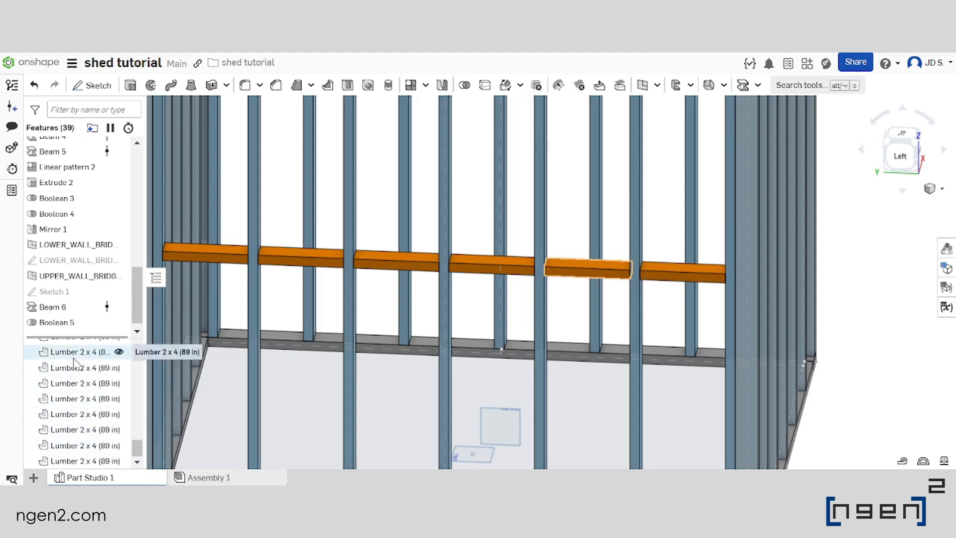
scroll(75, 391, "up", 1)
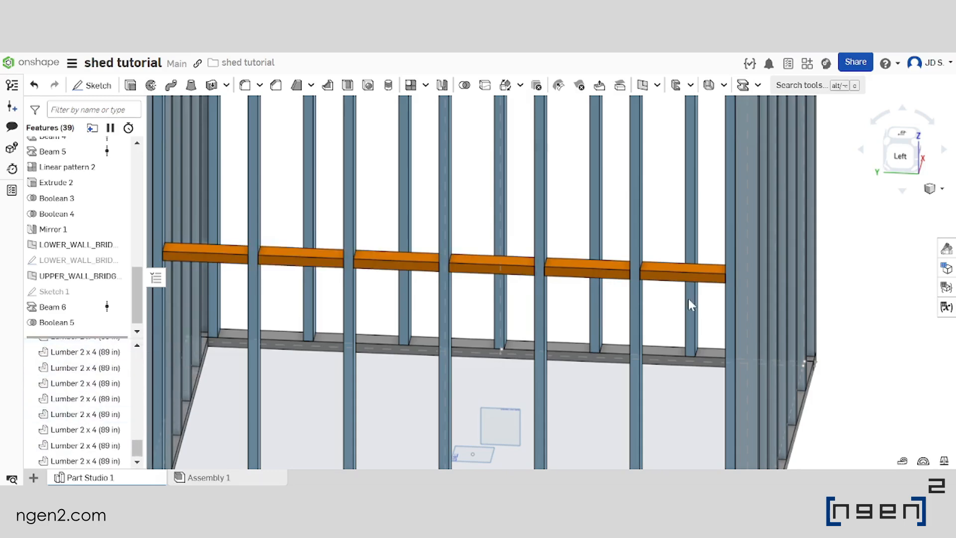
Start a Translate by XYZ transform and select every second bridging block in both side walls, six in all
scroll(615, 315, "down", 5)
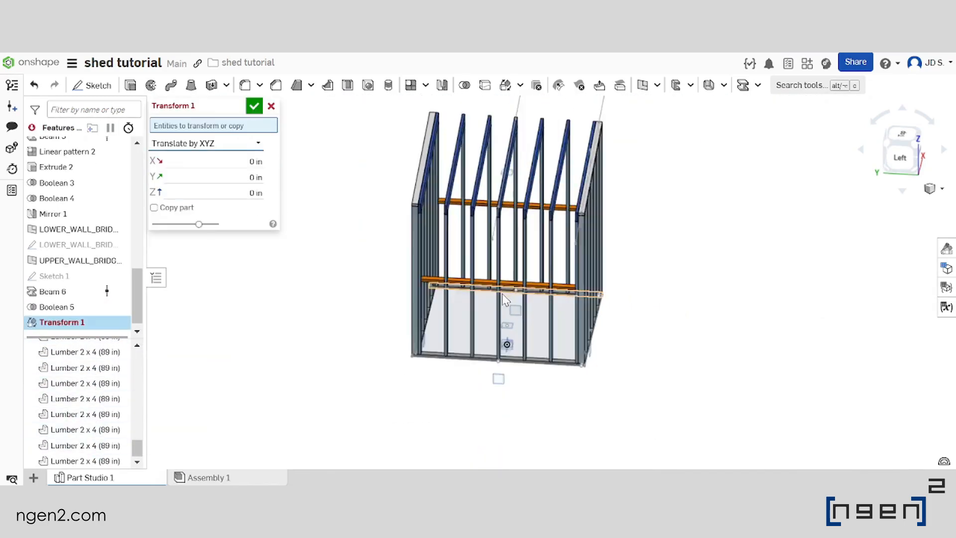
scroll(503, 298, "up", 5)
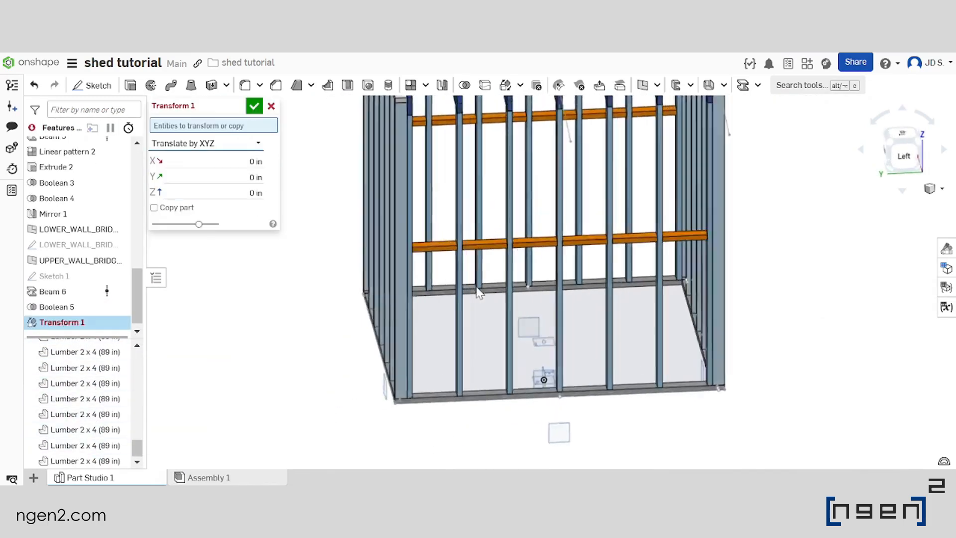
scroll(498, 309, "down", 5)
scroll(491, 309, "up", 8)
scroll(480, 286, "down", 3)
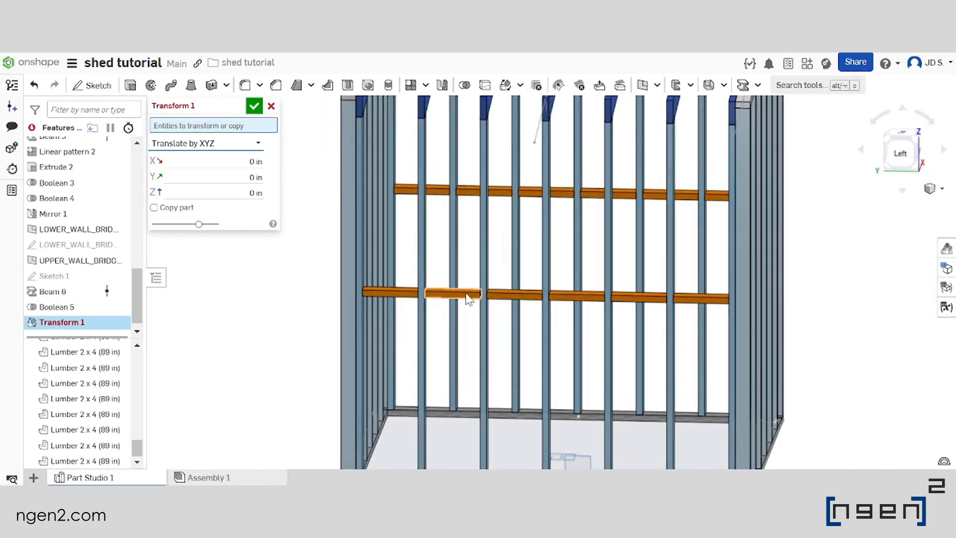
left_click(468, 298)
key("shift+3")
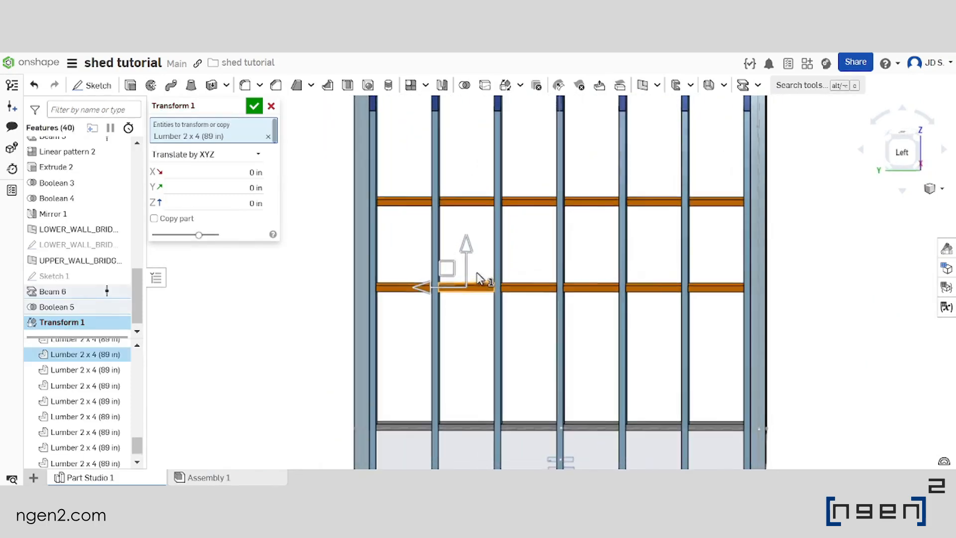
left_click(460, 203)
left_click(586, 204)
left_click(600, 288)
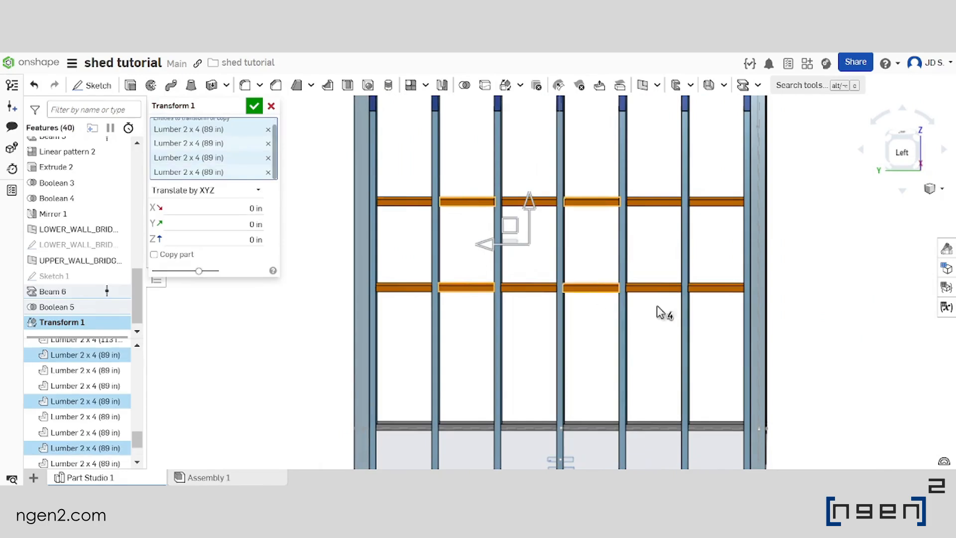
scroll(556, 245, "down", 1)
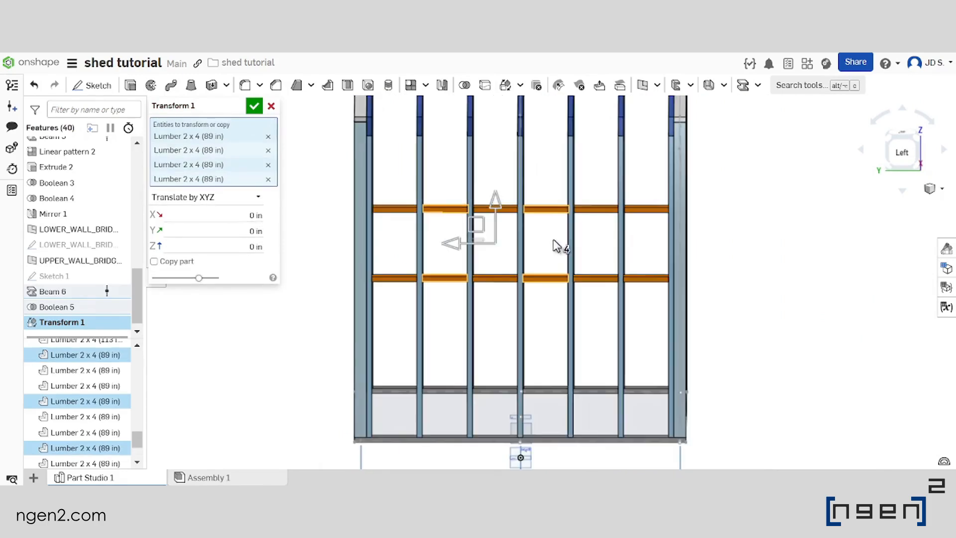
left_click(640, 211)
left_click(649, 277)
scroll(598, 267, "down", 2)
scroll(611, 256, "up", 2)
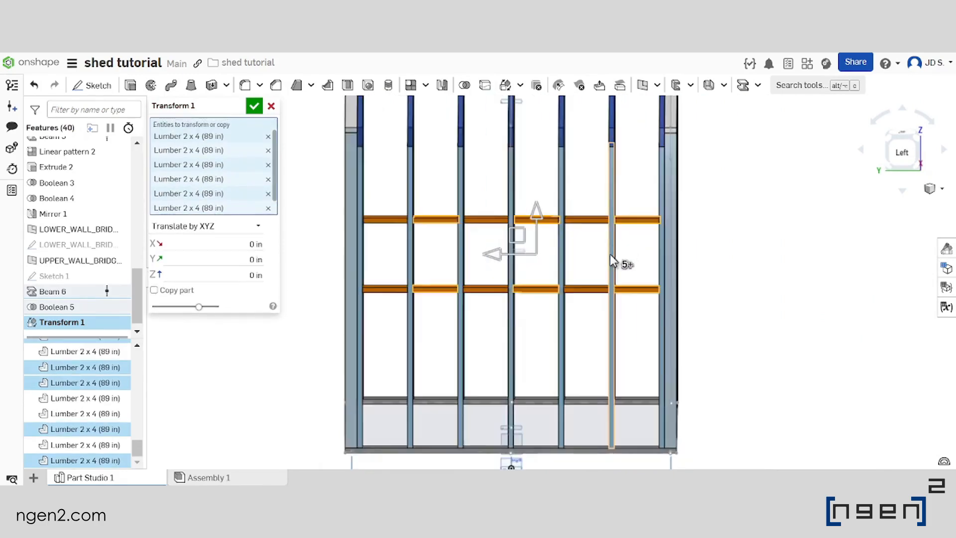
Raise the six selected bridging blocks 2 in along Z and accept the transform
right_click_drag(611, 255, 606, 276)
scroll(564, 315, "down", 2)
scroll(575, 305, "up", 2)
right_click_drag(576, 305, 564, 324)
scroll(564, 324, "down", 2)
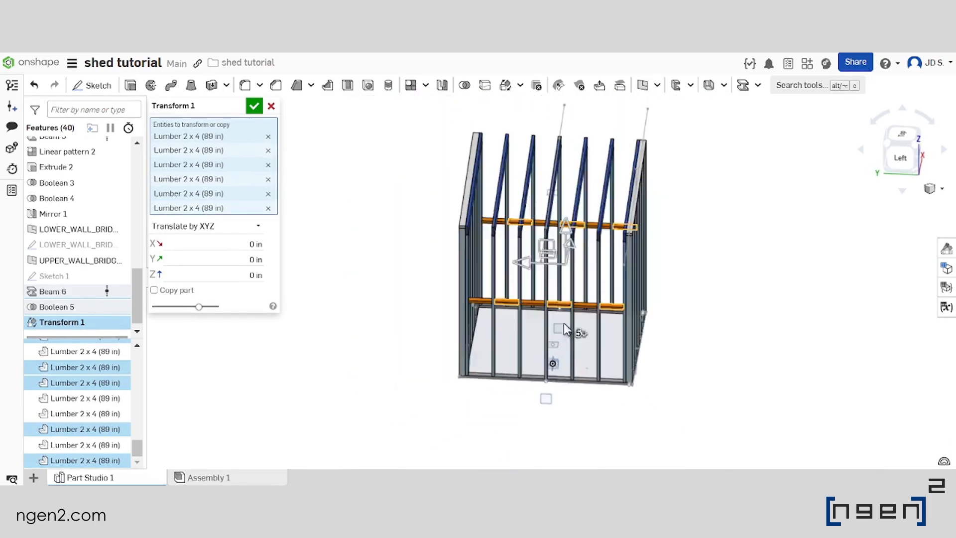
scroll(564, 329, "up", 4)
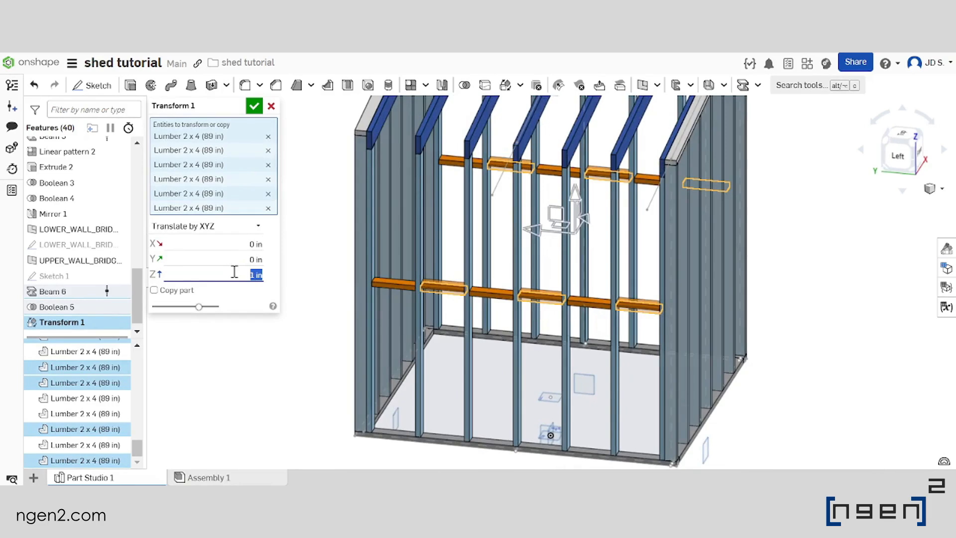
scroll(573, 302, "up", 3)
right_click_drag(573, 302, 585, 266)
scroll(579, 280, "down", 3)
scroll(579, 279, "up", 3)
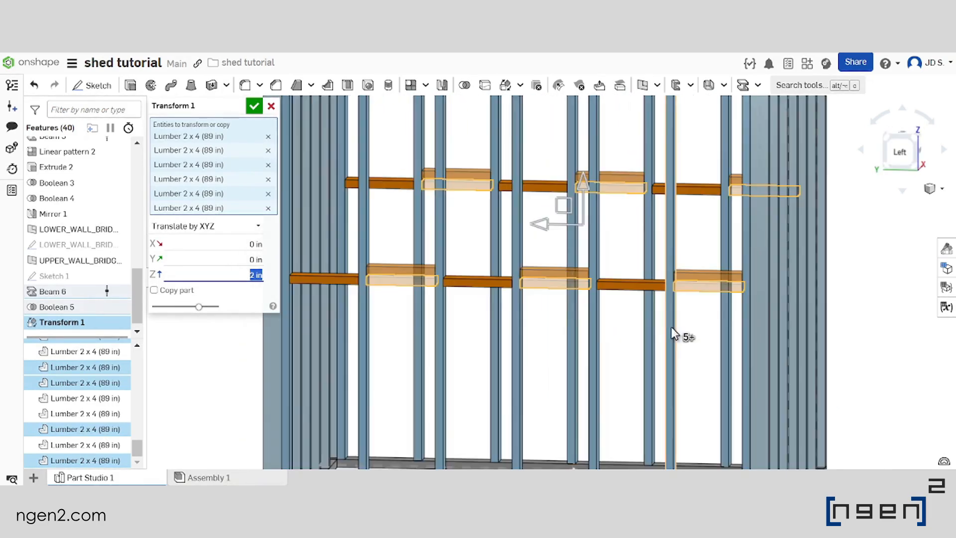
scroll(546, 282, "down", 2)
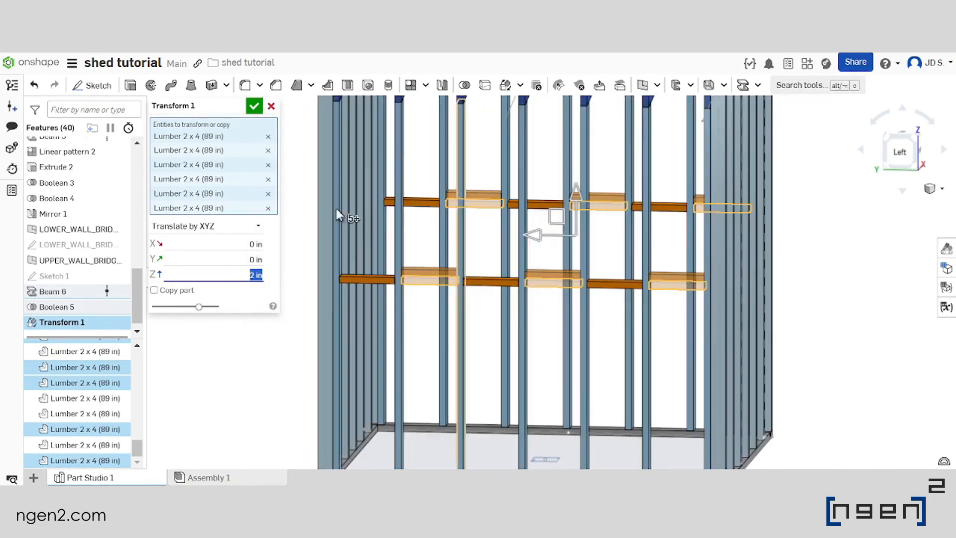
left_click(254, 107)
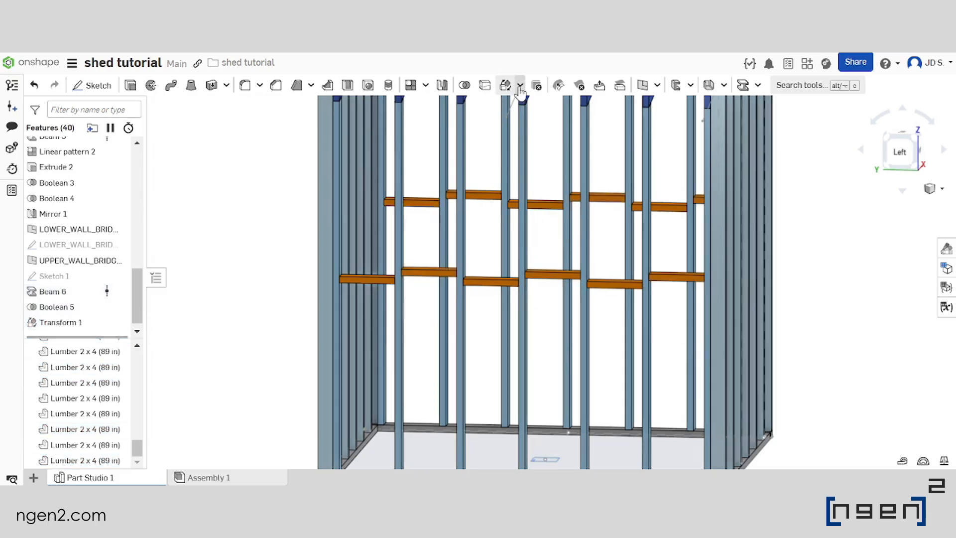
Start another Translate by XYZ transform and select the six remaining bridging blocks of both side walls
left_click(506, 85)
left_click(239, 149)
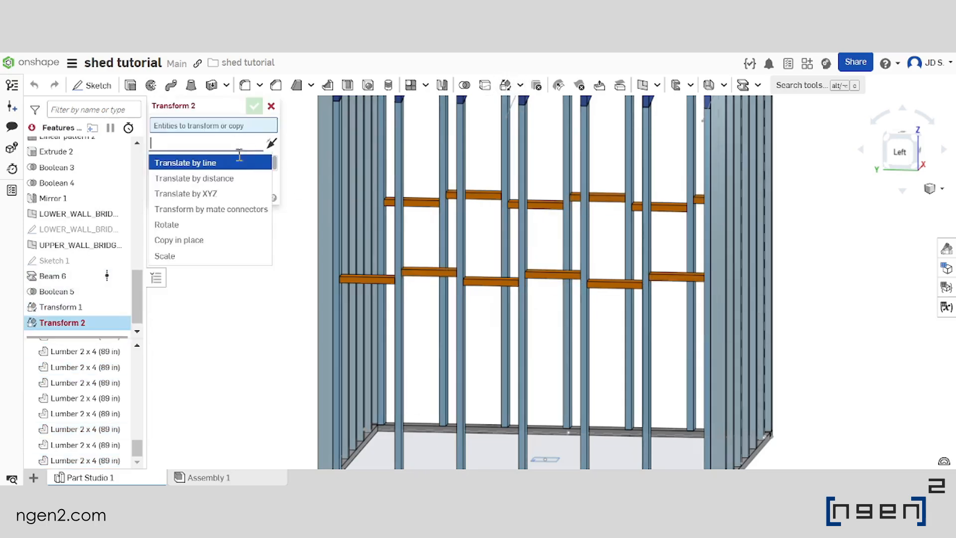
left_click(233, 198)
key("shift+3")
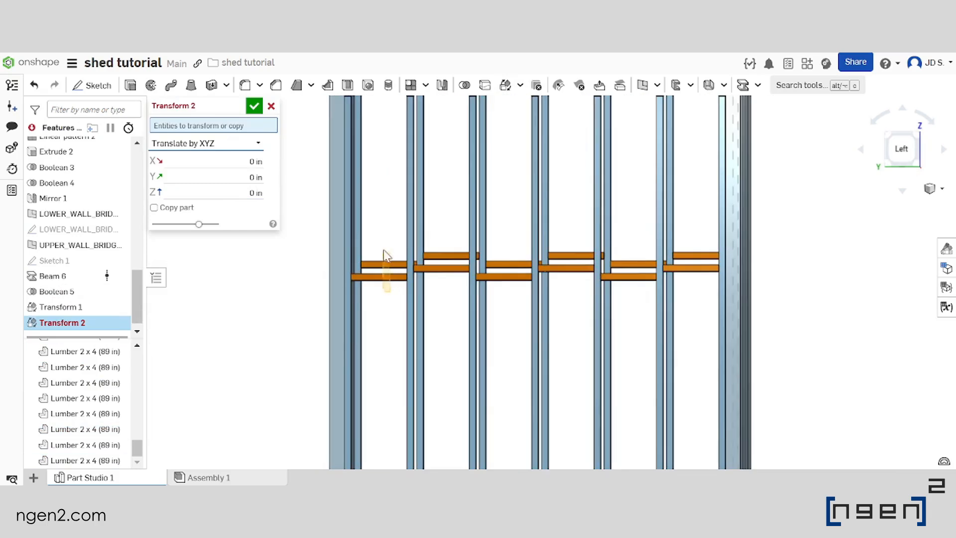
left_click(385, 264)
left_click(383, 277)
left_click_drag(514, 288, 501, 251)
right_click_drag(585, 270, 590, 289)
left_click_drag(636, 286, 624, 254)
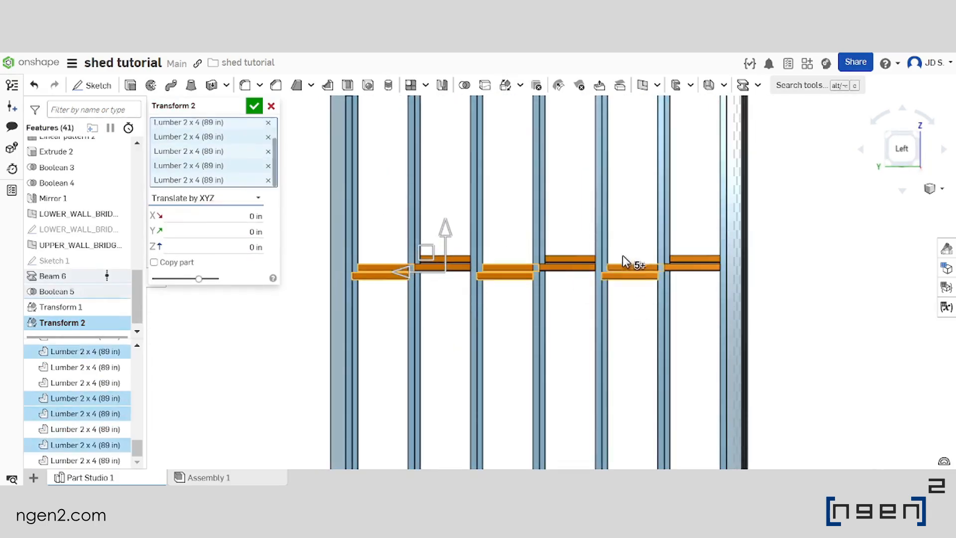
Move these six bridging blocks -2 in along Z and finish the transform
scroll(624, 255, "down", 3)
right_click_drag(624, 256, 615, 281)
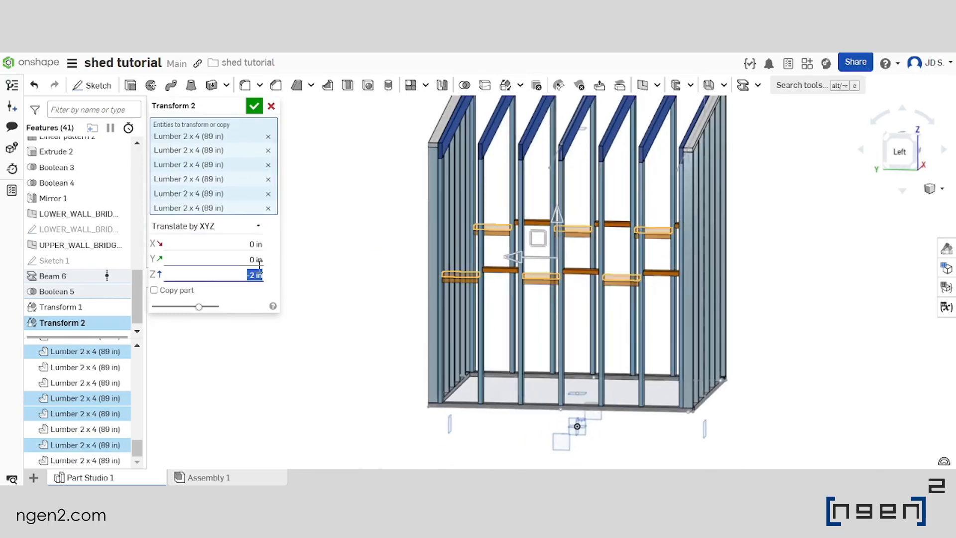
scroll(586, 236, "up", 3)
right_click_drag(587, 235, 593, 259)
scroll(594, 258, "down", 3)
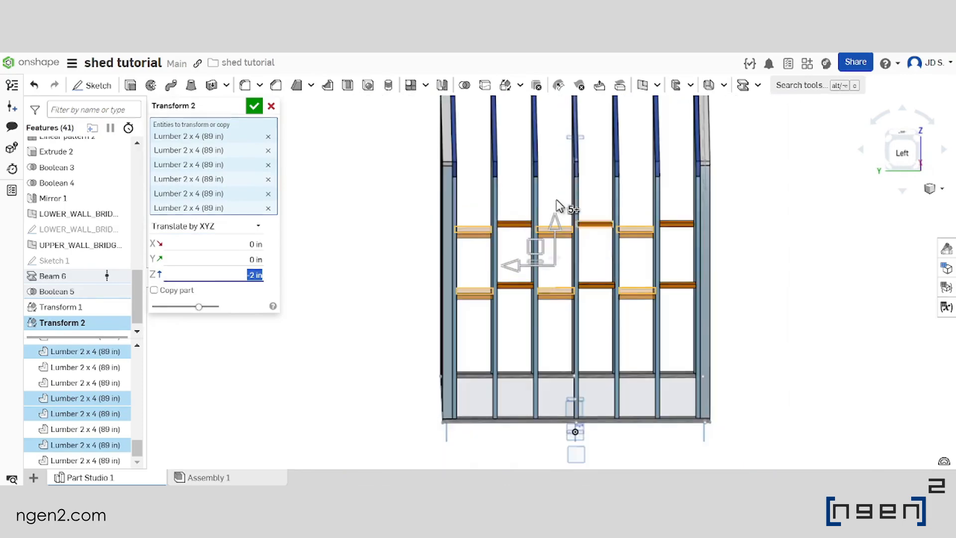
right_click_drag(651, 247, 457, 286)
scroll(466, 290, "down", 4)
scroll(464, 289, "up", 3)
scroll(473, 286, "down", 4)
scroll(458, 286, "down", 2)
scroll(458, 291, "up", 5)
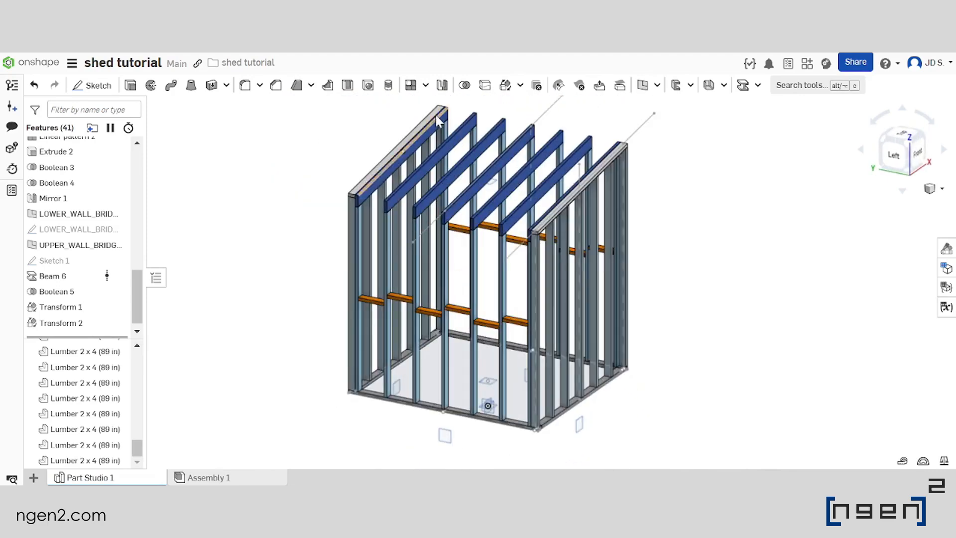
Start a linear part pattern and pick the six staggered bridging blocks of the lower side wall as entities
left_click(411, 85)
scroll(429, 309, "up", 5)
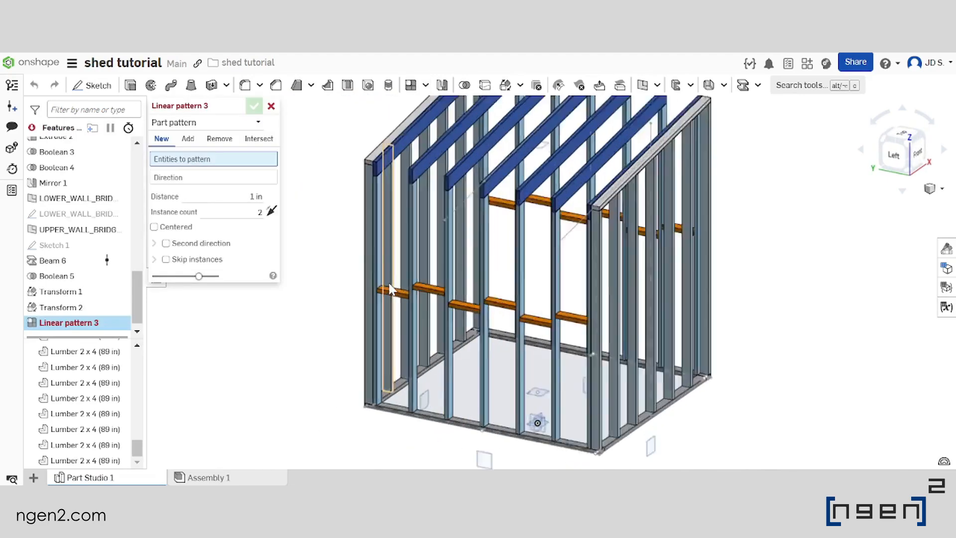
left_click(476, 290)
left_click(532, 314)
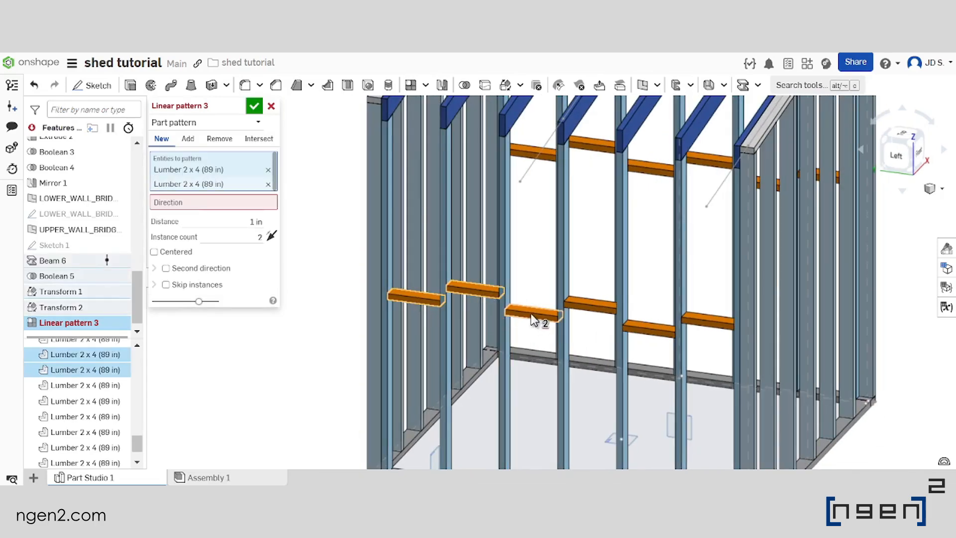
left_click(593, 307)
left_click(647, 331)
left_click(702, 324)
scroll(632, 323, "down", 3)
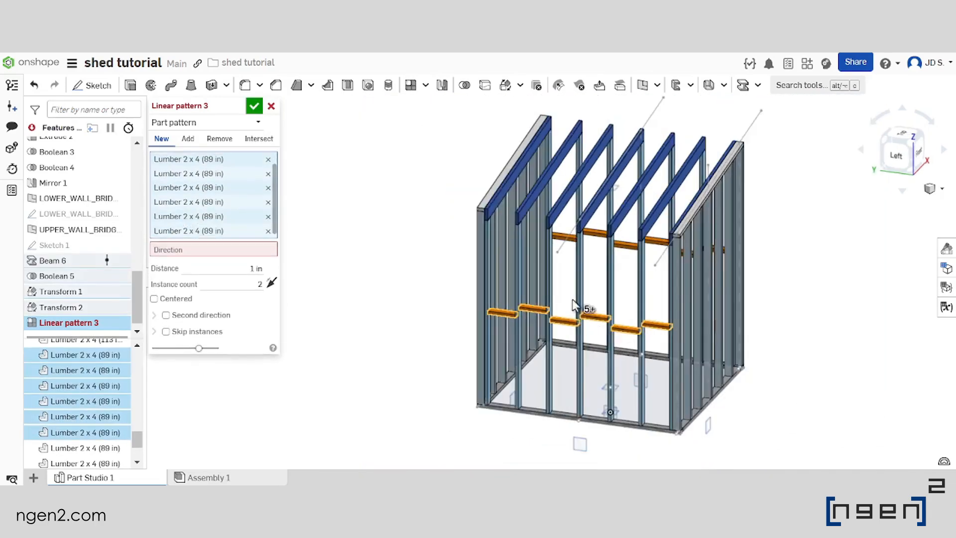
right_click_drag(576, 305, 587, 293)
left_click(687, 352)
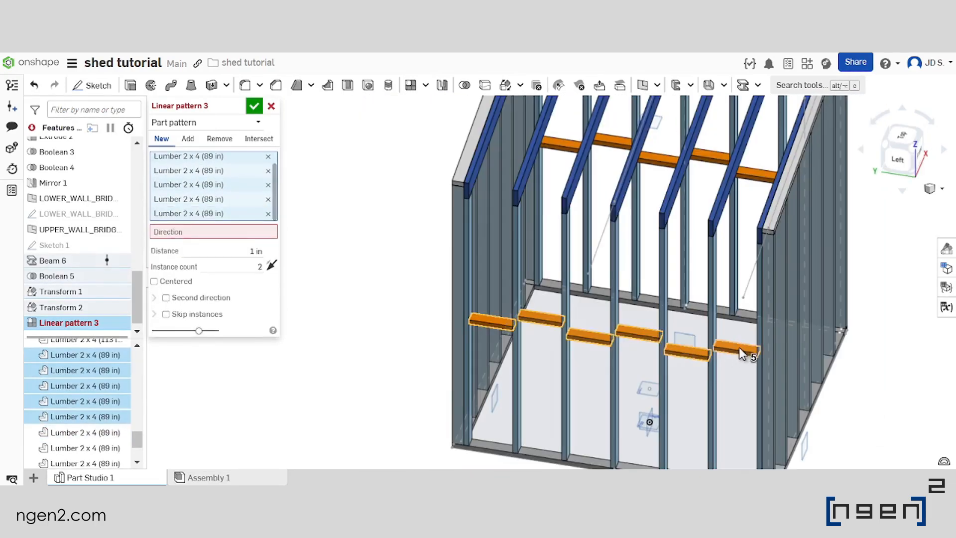
left_click(739, 352)
scroll(679, 375, "down", 3)
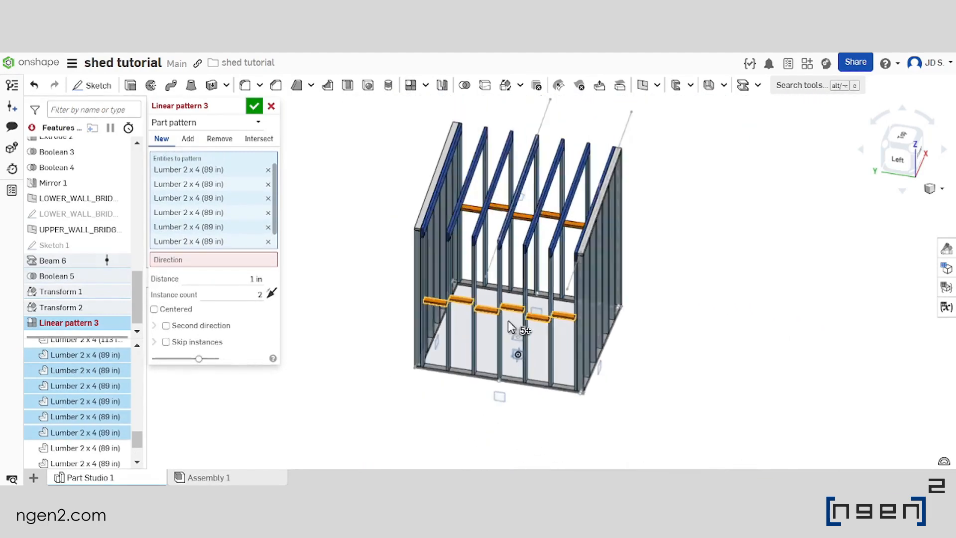
Set the Top plane as the direction of the bridging block pattern
left_click(200, 261)
scroll(432, 313, "down", 5)
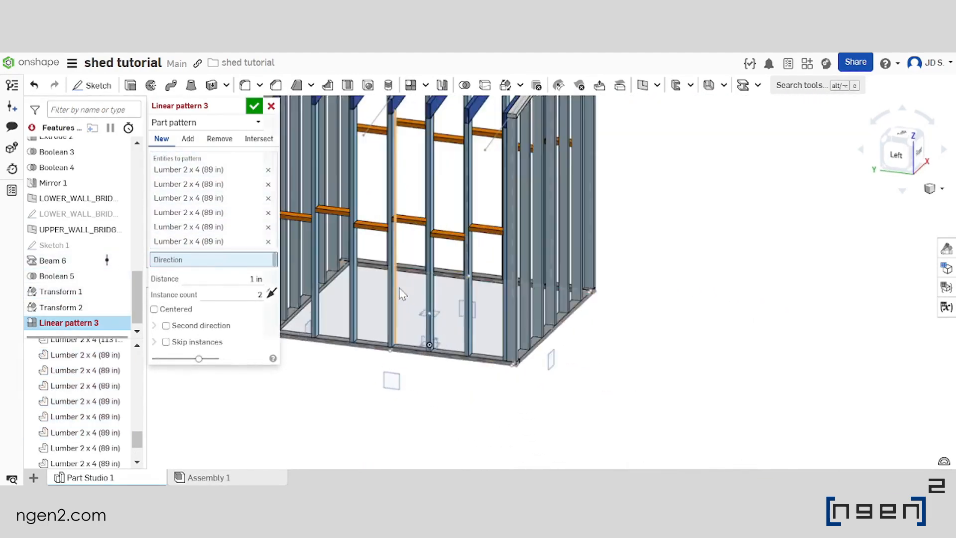
scroll(458, 320, "up", 3)
right_click_drag(570, 318, 516, 305)
scroll(577, 337, "up", 5)
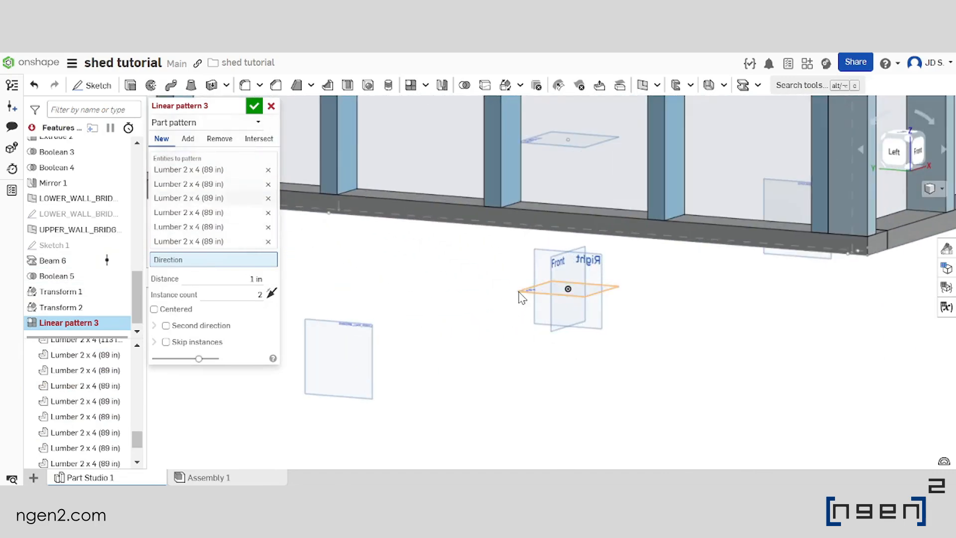
left_click(521, 297)
scroll(534, 287, "down", 5)
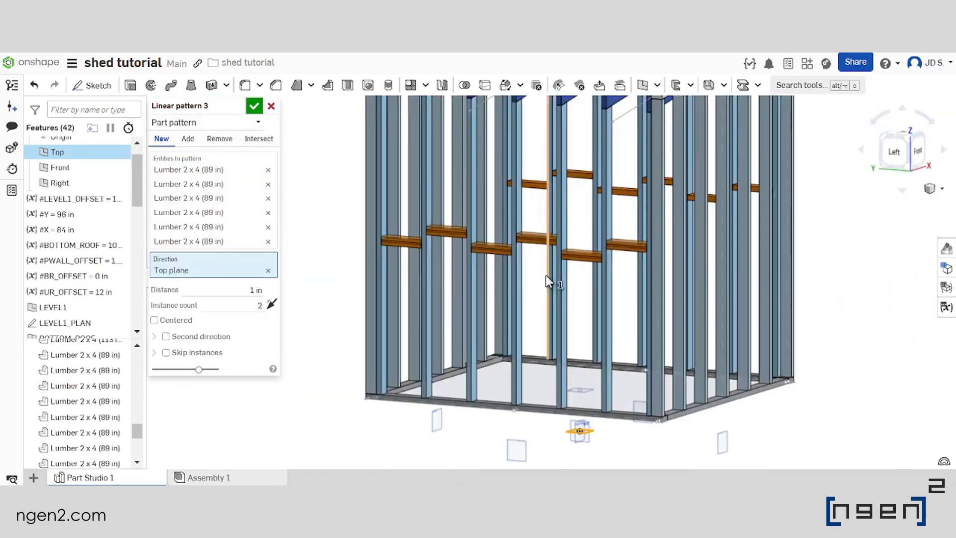
Set the pattern distance to the expression #BOTTOM_ROOF-#LEVEL1_OFFSET
right_click_drag(548, 274, 559, 314)
scroll(552, 324, "up", 3)
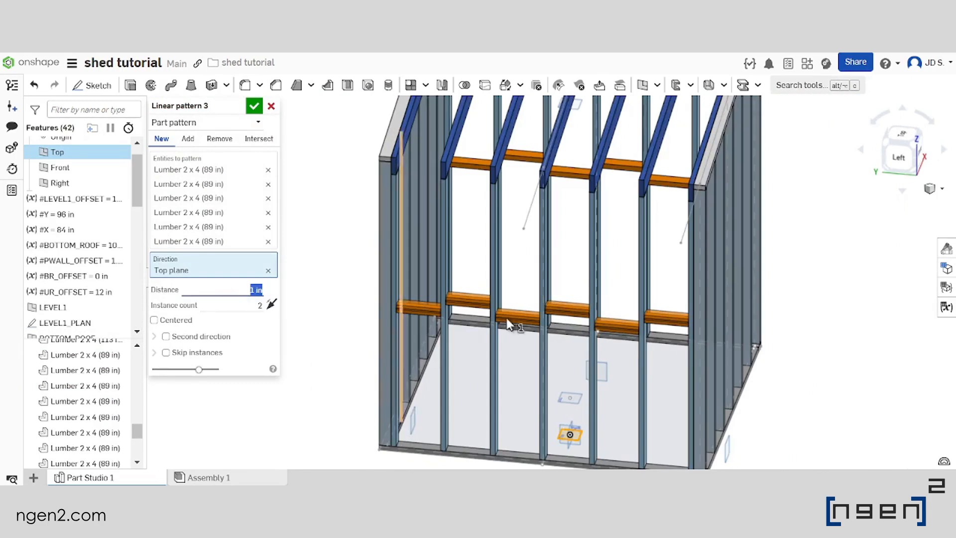
scroll(473, 317, "down", 3)
right_click_drag(473, 318, 578, 276)
type("#B")
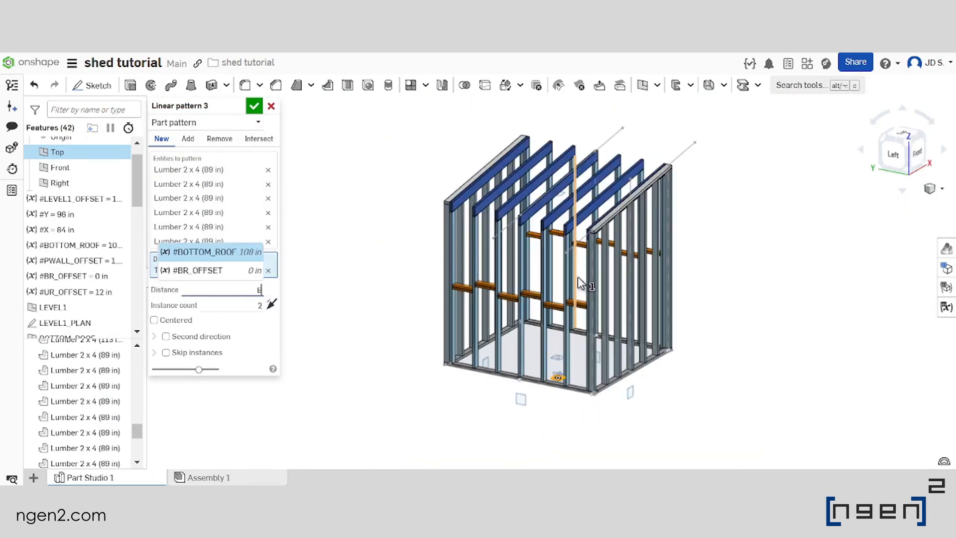
key("Return")
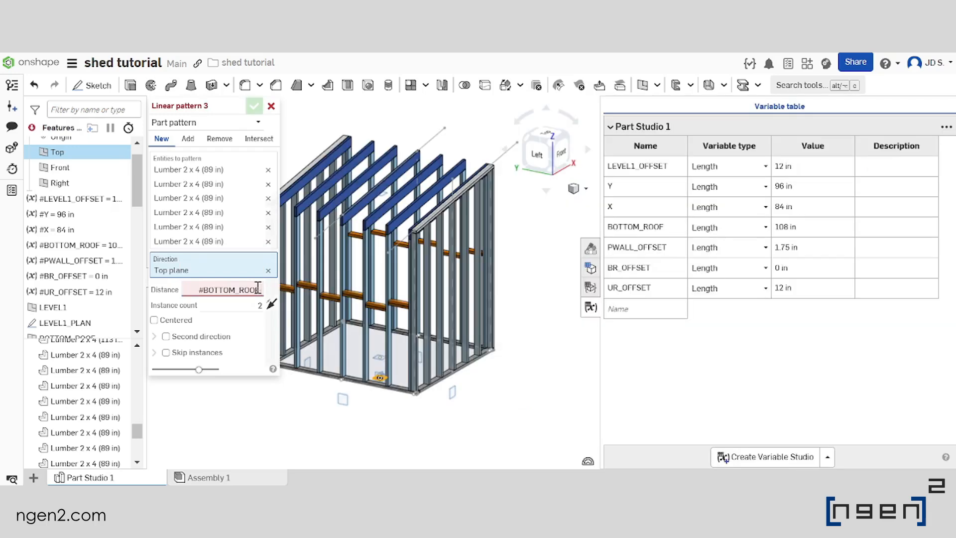
type("-#LE")
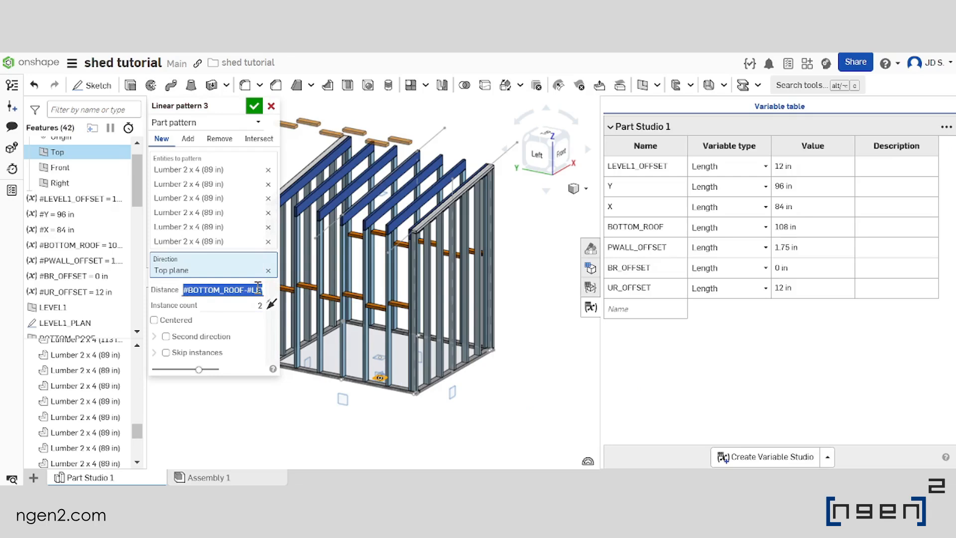
Halve the pattern distance by changing its expression to (#BOTTOM_ROOF-#LEVEL1_OFFSET)/2
scroll(453, 263, "down", 2)
middle_click_drag(453, 263, 467, 261)
key("Right")
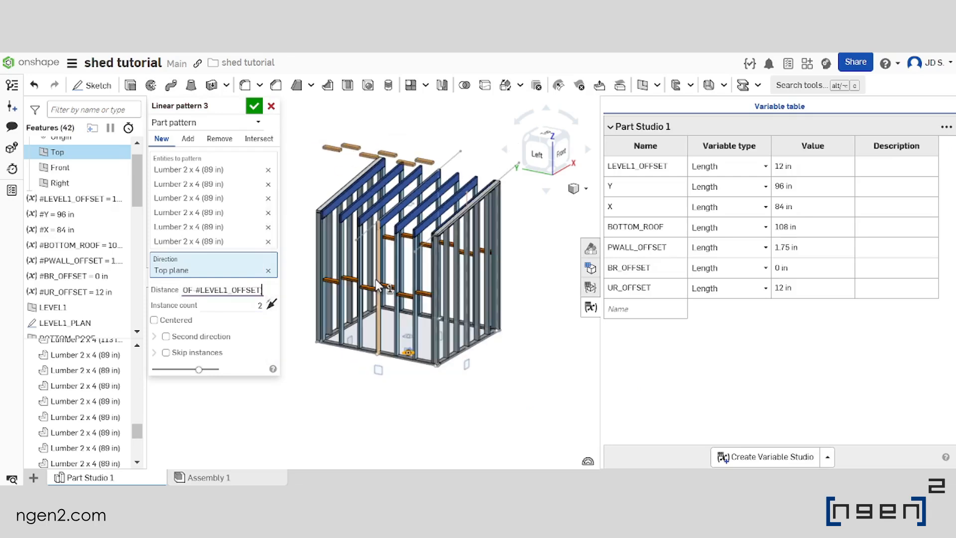
key("Left")
key("Left")
key("Left")
key("Left")
key("Left")
key("Left")
key("Left")
key("Left")
key("Left")
key("Left")
key("Left")
key("Left")
key("Left")
key("Left")
key("Left")
key("Left")
key("Left")
key("Left")
key("Left")
key("Left")
type("(")
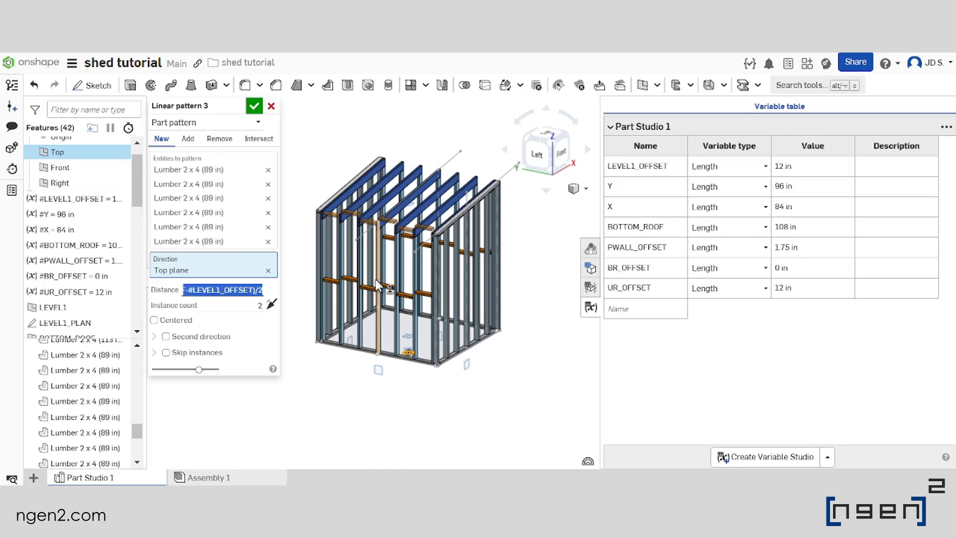
Subtract 2 in from the pattern distance, making it (#BOTTOM_ROOF-#LEVEL1_OFFSET)/2-2in, and accept the two-instance pattern
scroll(396, 222, "up", 5)
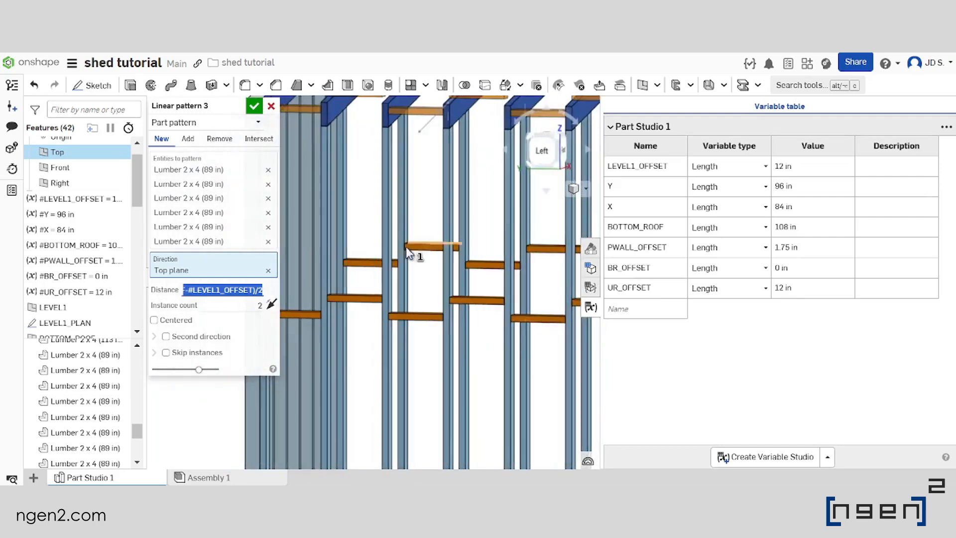
key("Right")
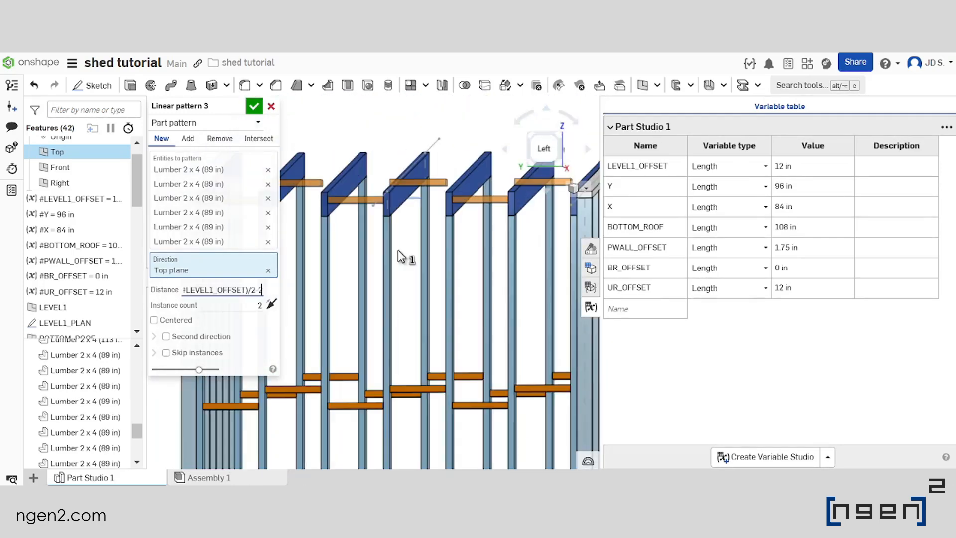
type("i")
key("BackSpace")
key("Caps_Lock")
type("in")
key("Return")
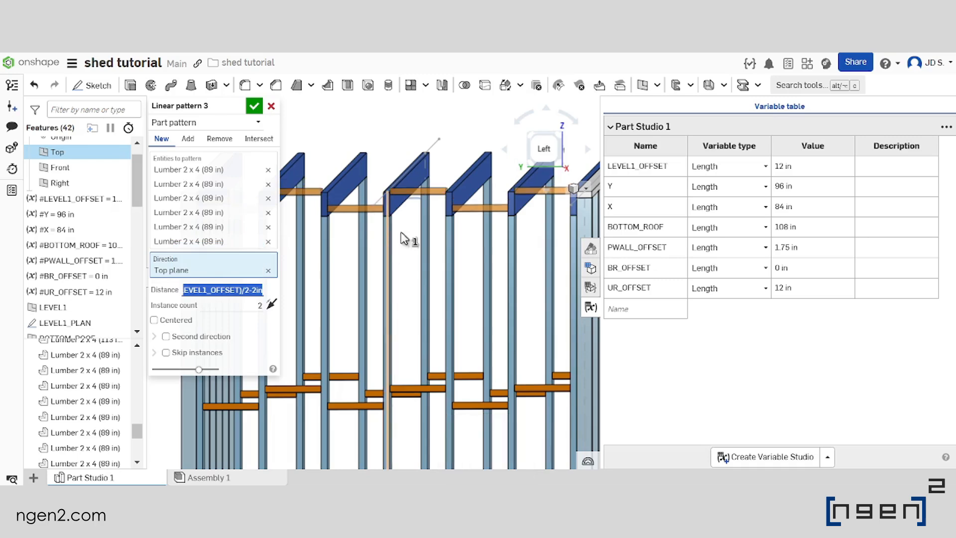
scroll(437, 230, "down", 3)
scroll(449, 229, "up", 4)
right_click_drag(443, 237, 453, 245)
scroll(455, 251, "down", 3)
scroll(526, 256, "up", 2)
scroll(492, 248, "down", 3)
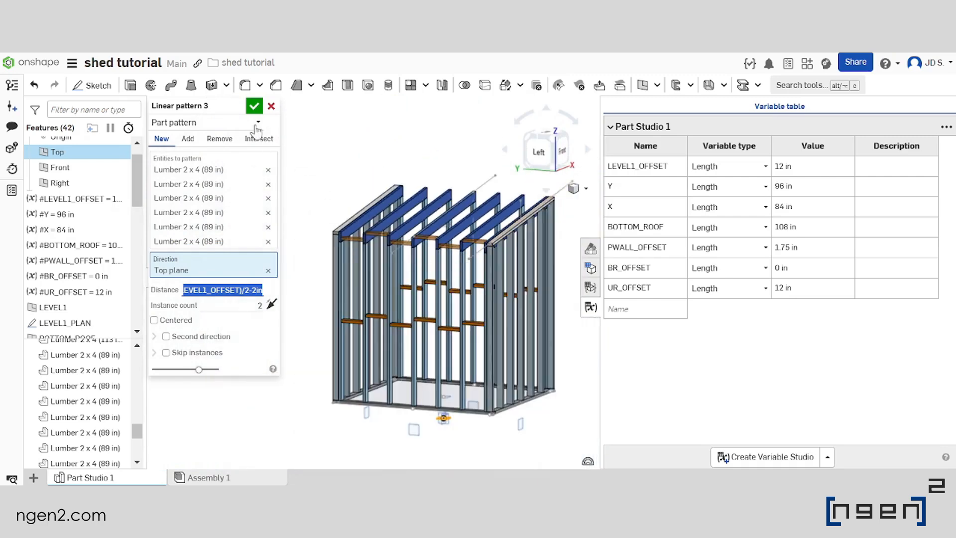
left_click(256, 107)
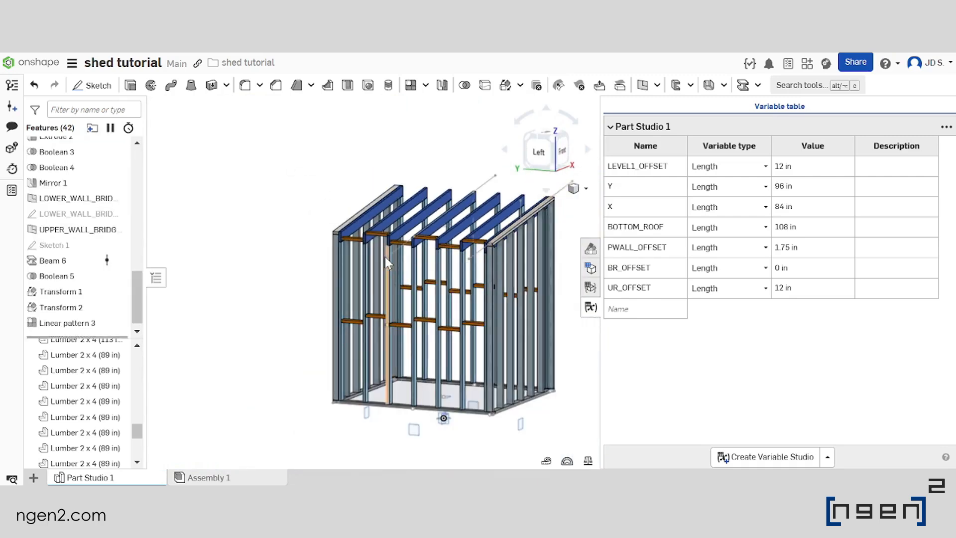
Move Linear pattern 3 ahead of Transform 1 and Transform 2 in the feature history, right after Boolean 5
scroll(398, 262, "up", 3)
scroll(68, 283, "down", 1)
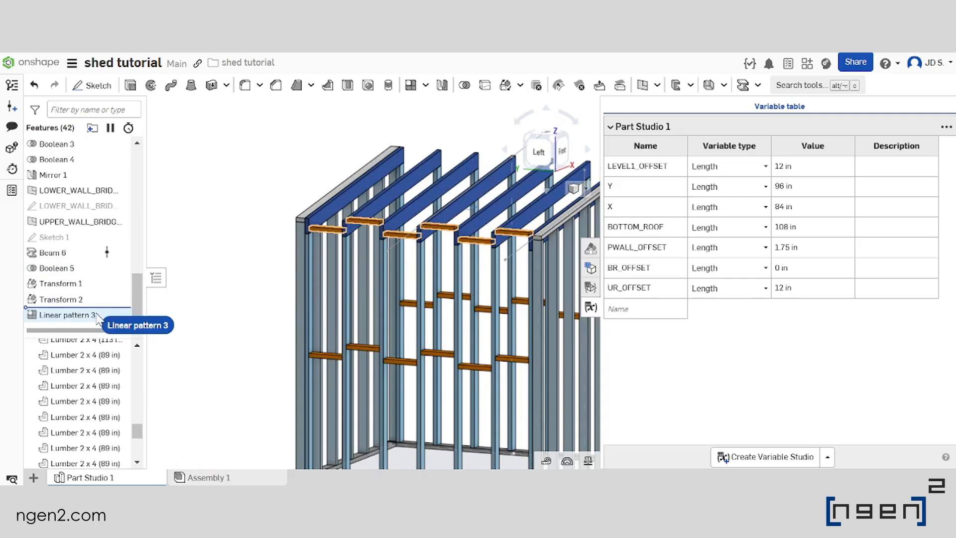
left_click_drag(98, 316, 100, 285)
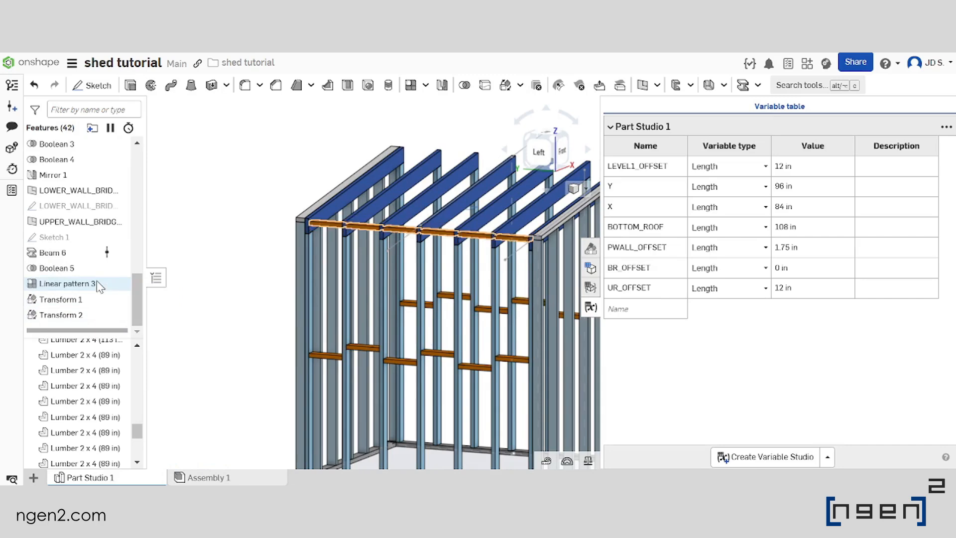
scroll(324, 224, "down", 5)
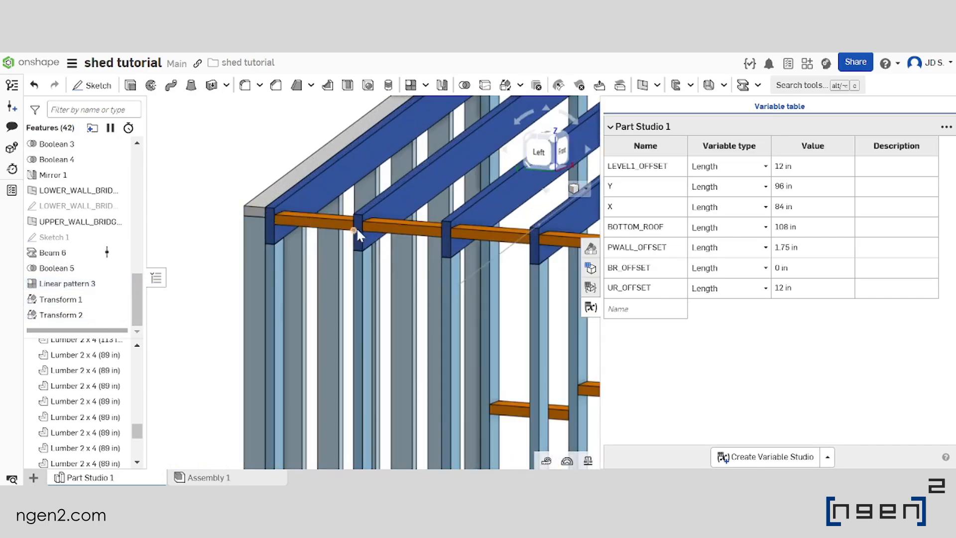
scroll(465, 227, "up", 5)
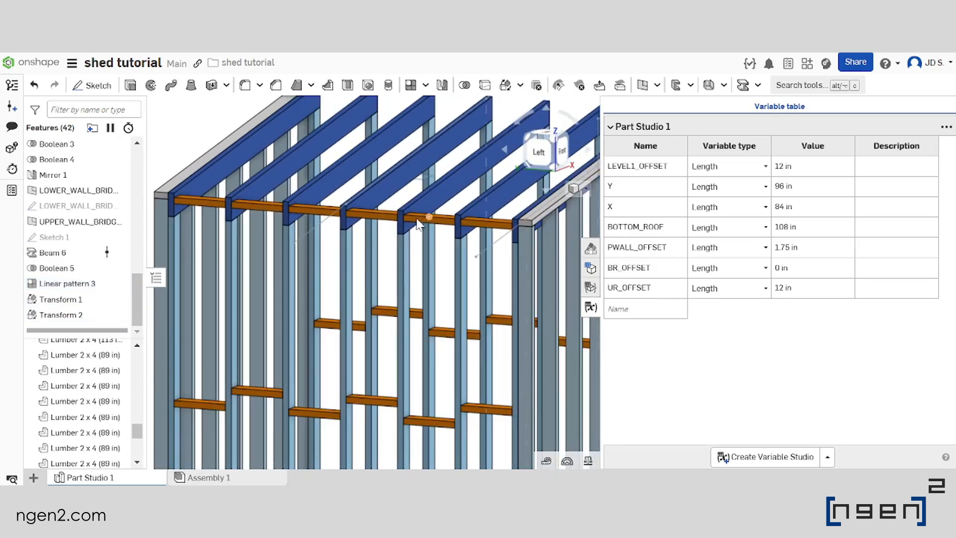
Reopen Linear pattern 3, examine its 2 x 4 bridging blocks from several angles, and accept the feature
double_click(73, 283)
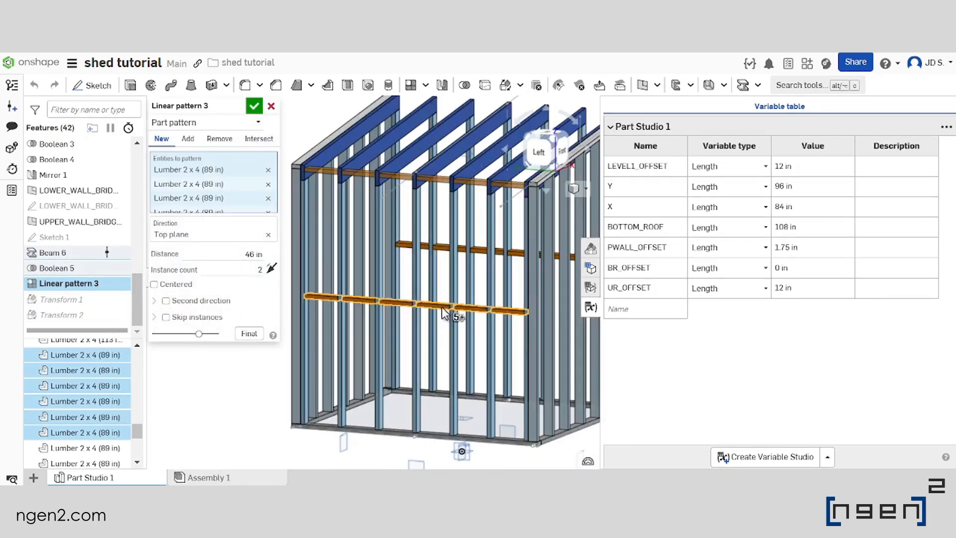
right_click_drag(442, 308, 438, 324)
right_click_drag(333, 305, 520, 322)
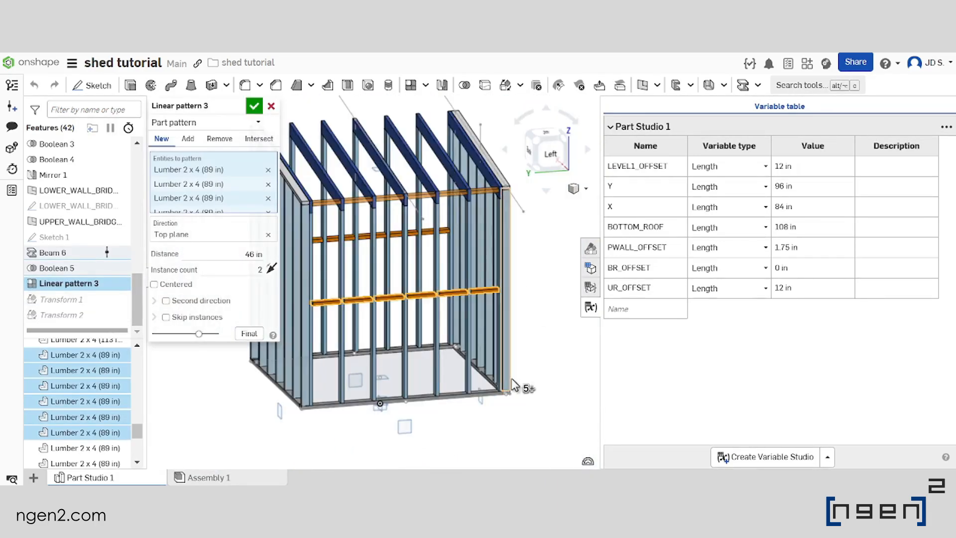
middle_click_drag(387, 352, 443, 339)
scroll(488, 295, "down", 4)
right_click_drag(489, 294, 377, 225)
scroll(408, 277, "up", 5)
scroll(462, 272, "down", 4)
scroll(421, 299, "up", 4)
scroll(421, 298, "down", 4)
scroll(377, 225, "up", 4)
left_click(257, 112)
scroll(462, 313, "up", 3)
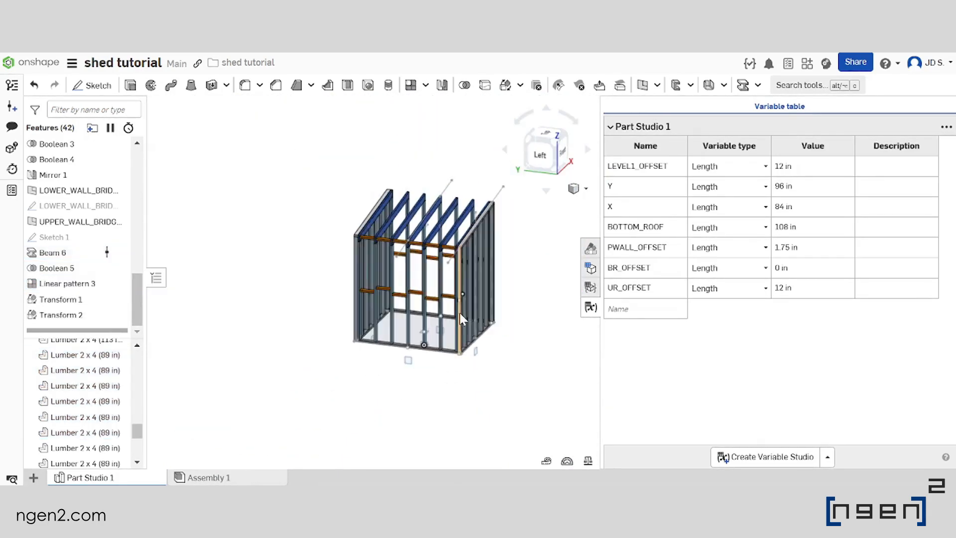
Hide the variable table and examine the staggered bridging on both side walls of the frame
scroll(423, 280, "down", 3)
right_click_drag(439, 237, 374, 284)
left_click(591, 307)
scroll(409, 318, "up", 4)
scroll(509, 305, "down", 4)
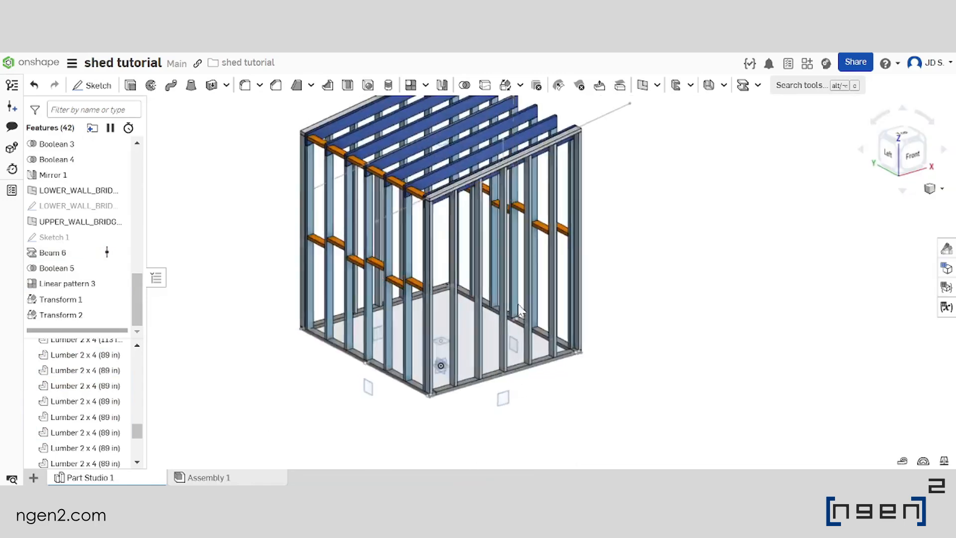
right_click_drag(515, 305, 554, 271)
scroll(555, 271, "up", 3)
scroll(554, 269, "down", 3)
right_click_drag(512, 300, 472, 291)
scroll(446, 312, "up", 4)
scroll(560, 321, "down", 4)
scroll(561, 293, "up", 3)
scroll(582, 293, "down", 3)
scroll(550, 287, "up", 4)
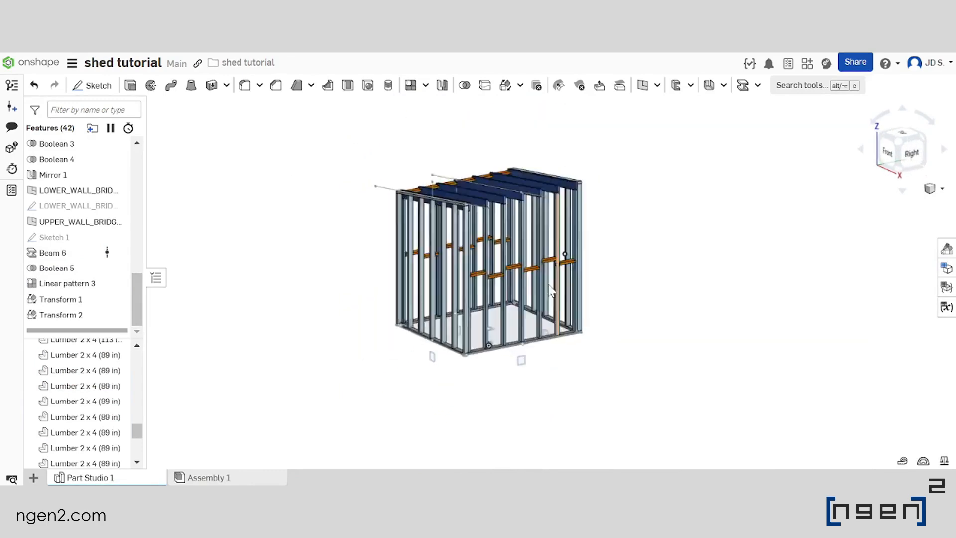
scroll(548, 286, "down", 4)
right_click_drag(540, 280, 531, 292)
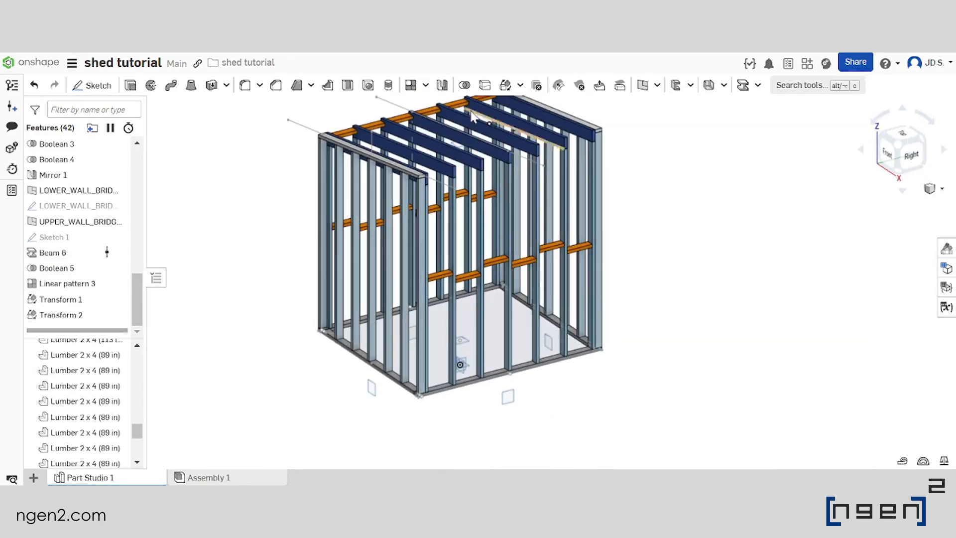
Start a new linear part pattern with the six staggered 2 x 4 bridging blocks of the right side wall
left_click(410, 90)
scroll(433, 259, "down", 3)
left_click(436, 259)
left_click(518, 228)
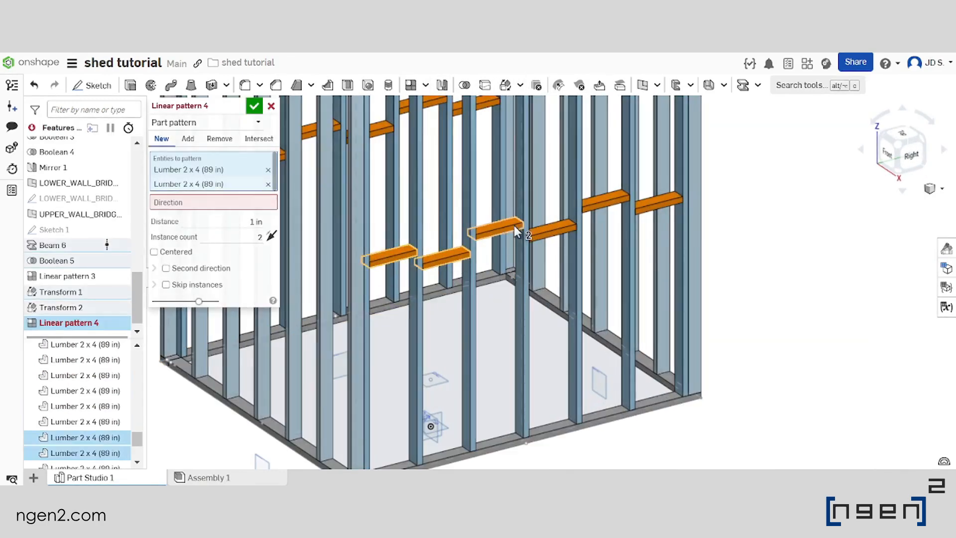
left_click(564, 227)
left_click(589, 206)
left_click(656, 200)
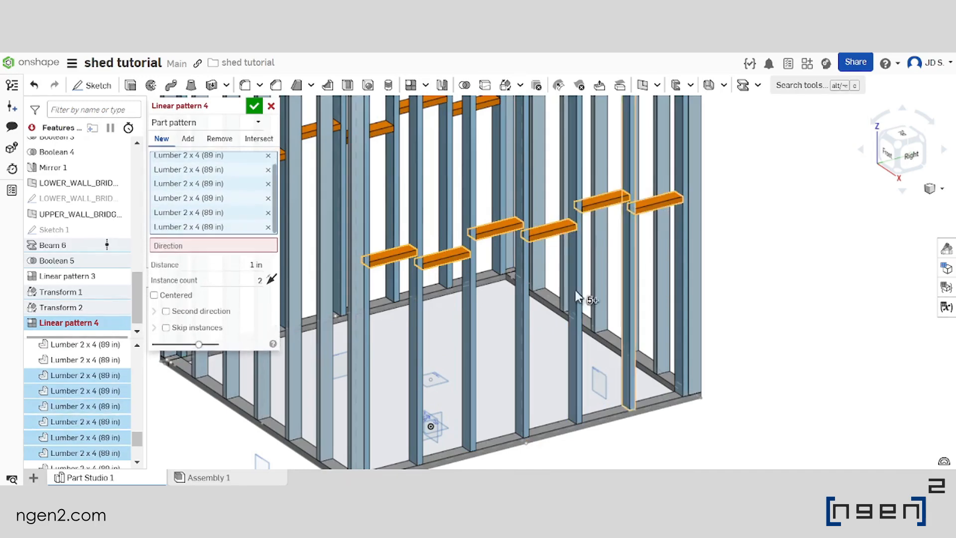
Set the Top plane as the direction of the right wall's bridging pattern
scroll(528, 310, "up", 5)
scroll(527, 309, "down", 1)
left_click(219, 263)
scroll(560, 386, "down", 3)
scroll(562, 389, "down", 5)
scroll(405, 273, "up", 4)
scroll(408, 333, "down", 4)
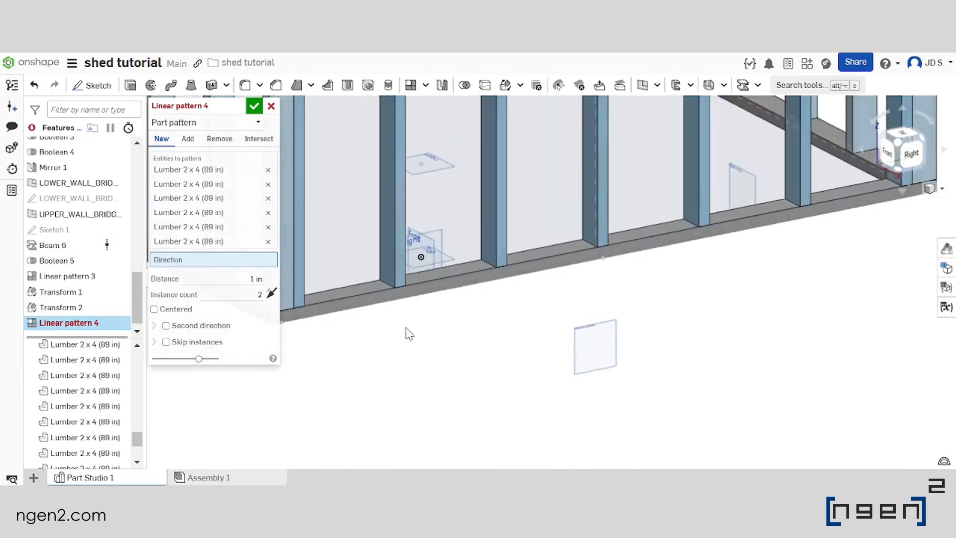
left_click(452, 286)
scroll(514, 351, "up", 6)
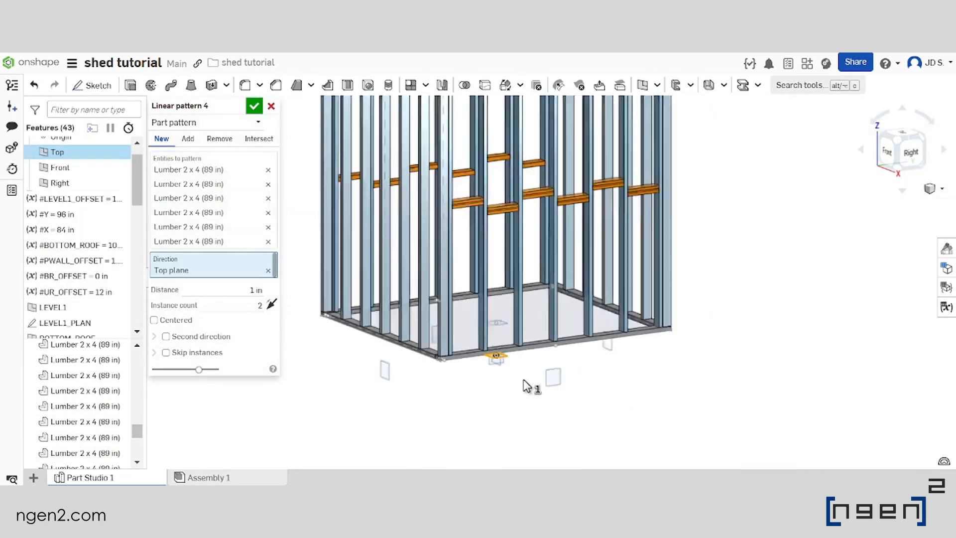
Enter the variable #BOTTOM_ROOF as the distance of the right wall's bridging pattern
scroll(512, 309, "up", 4)
scroll(541, 353, "down", 6)
scroll(539, 280, "up", 2)
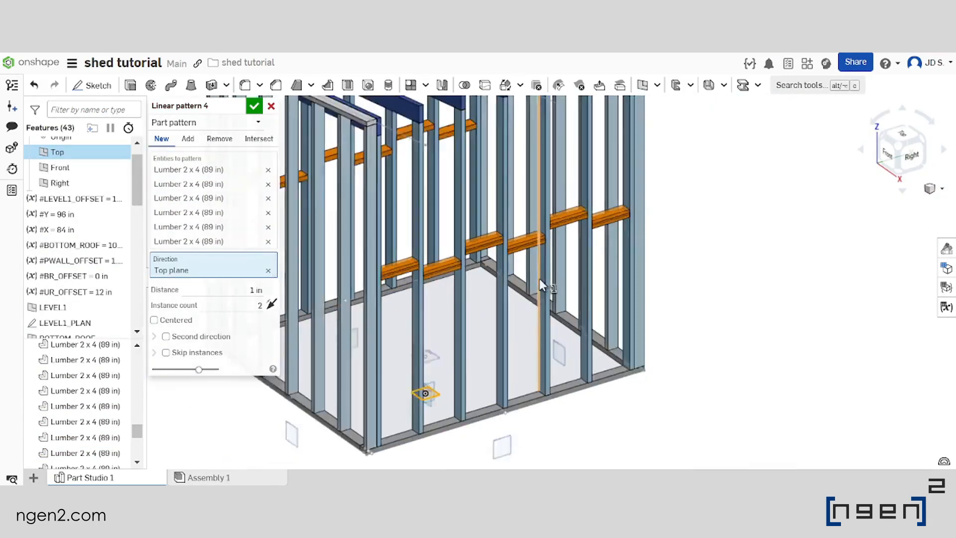
left_click(226, 291)
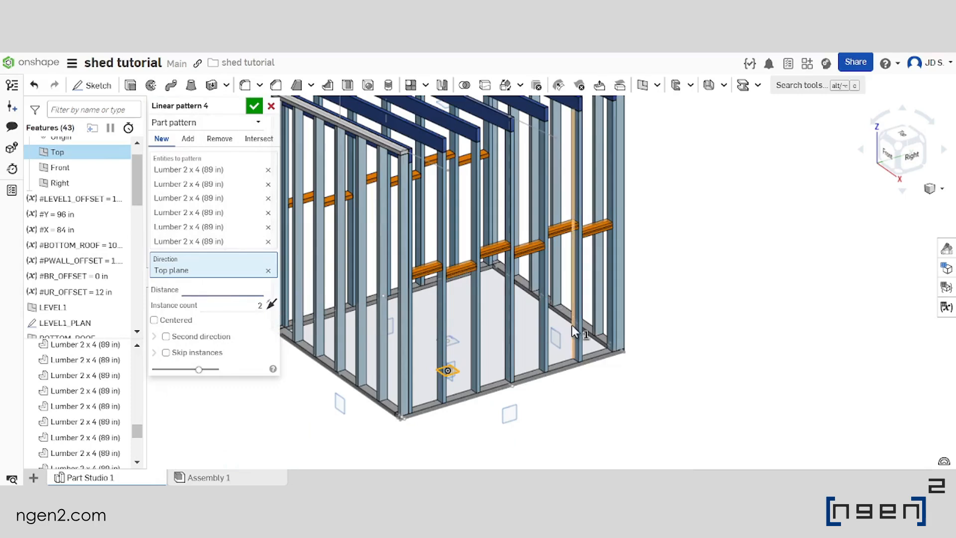
type("#b")
key("Return")
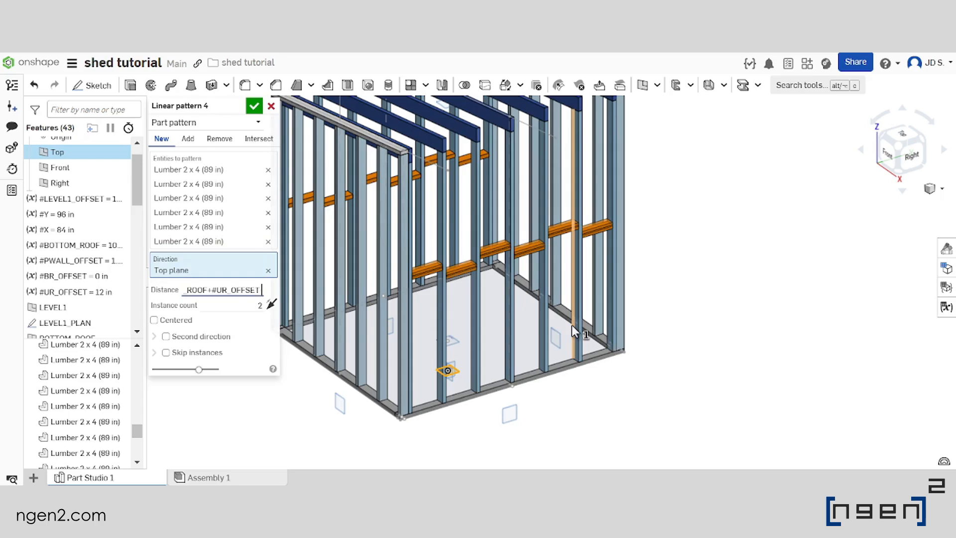
Complete the linear pattern's distance by subtracting #LEVEL1_OFFSET from the #BOTTOM_ROOF+#UR_OFFSET expression and dividing the whole by 2
type("l")
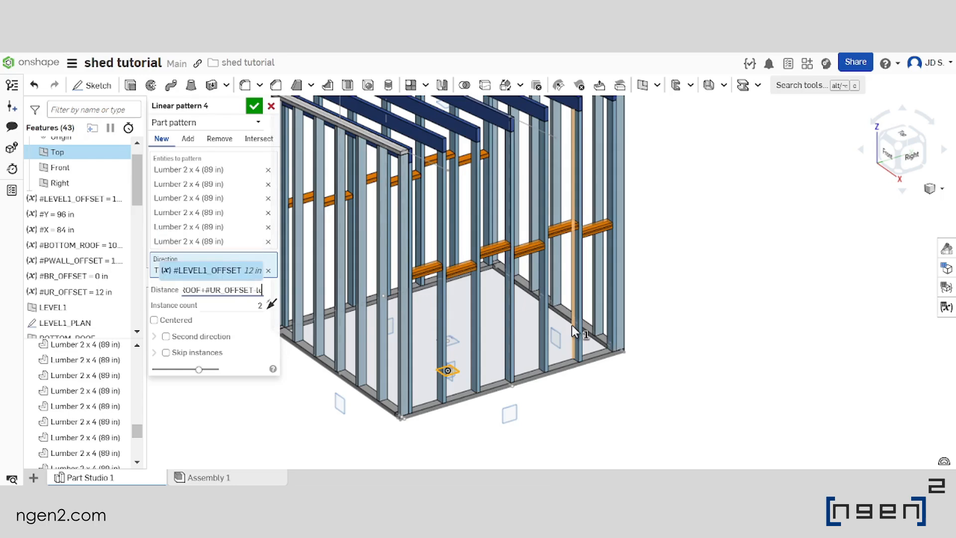
key("Return")
key("Return")
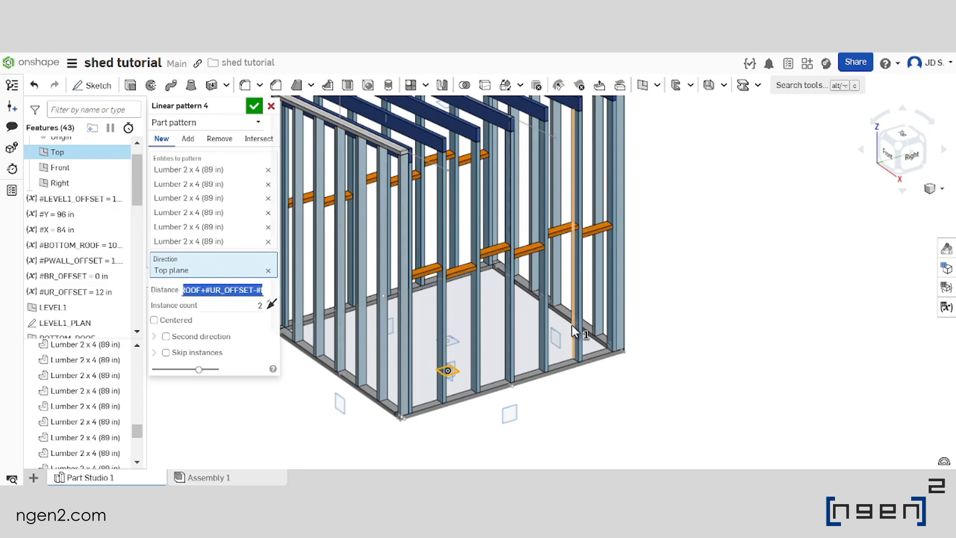
scroll(509, 308, "down", 5)
scroll(514, 274, "up", 1)
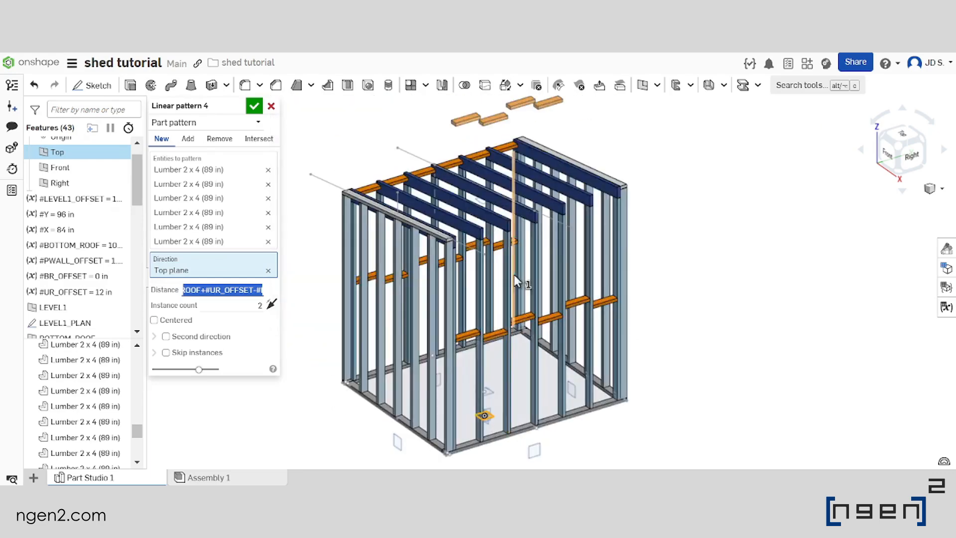
key("End")
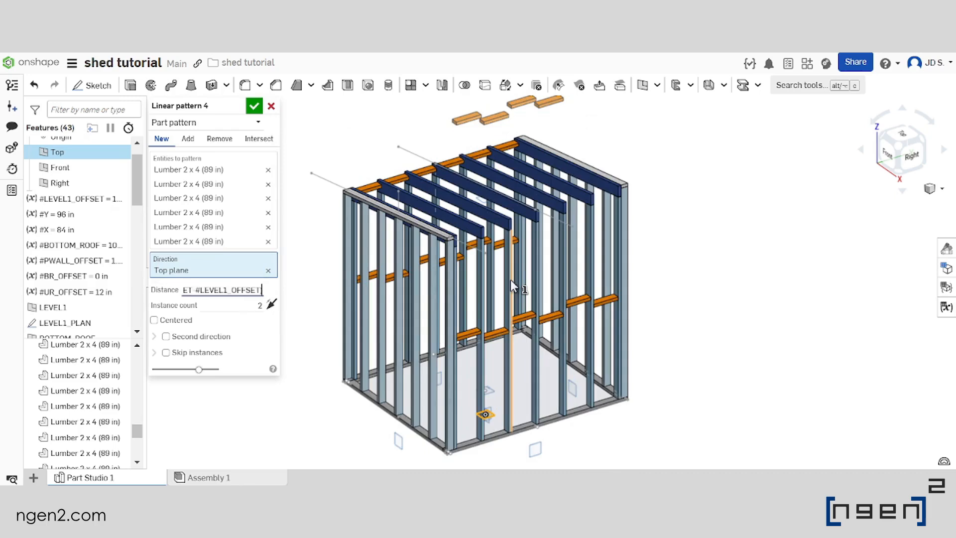
type(")/2")
key("Return")
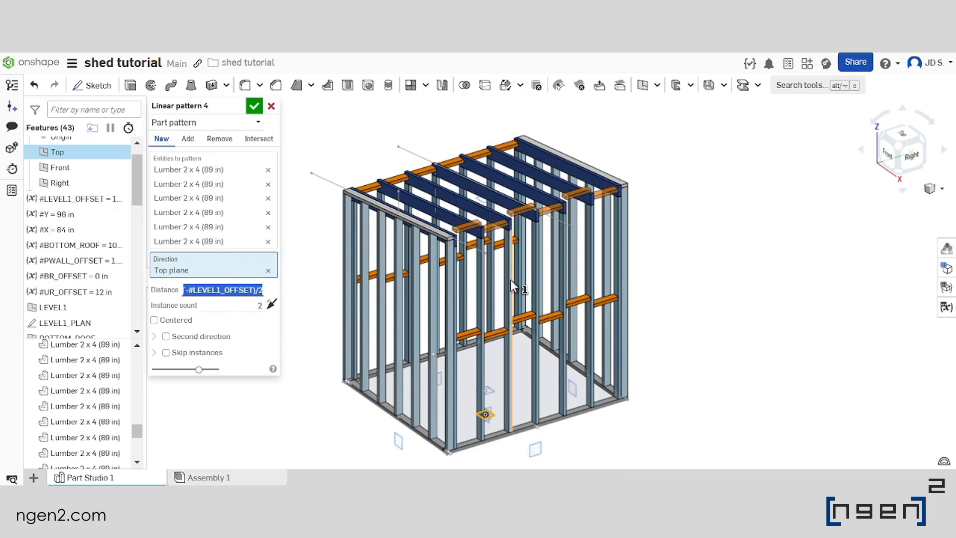
Subtract 2 in from the halved pattern distance expression and accept the linear pattern
scroll(524, 226, "up", 3)
scroll(524, 226, "up", 3)
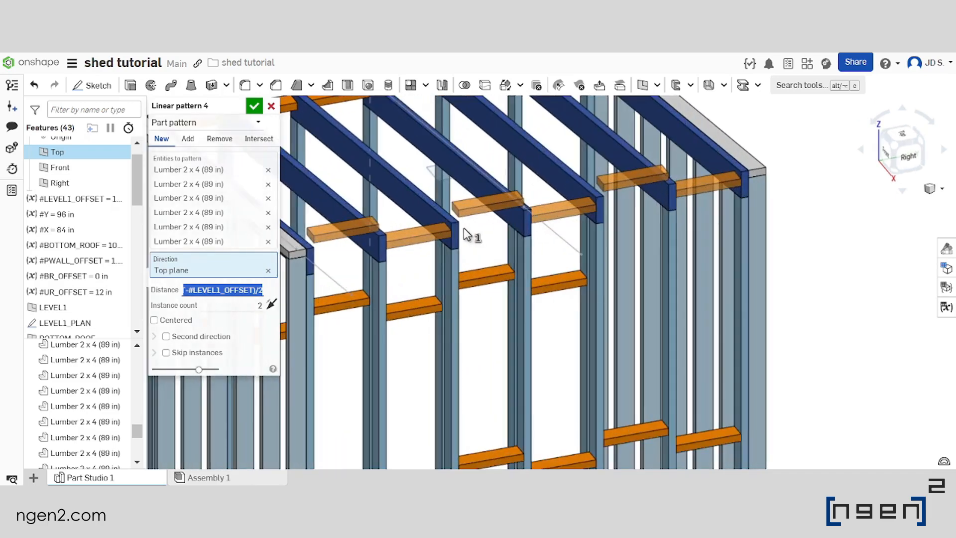
type("-2in")
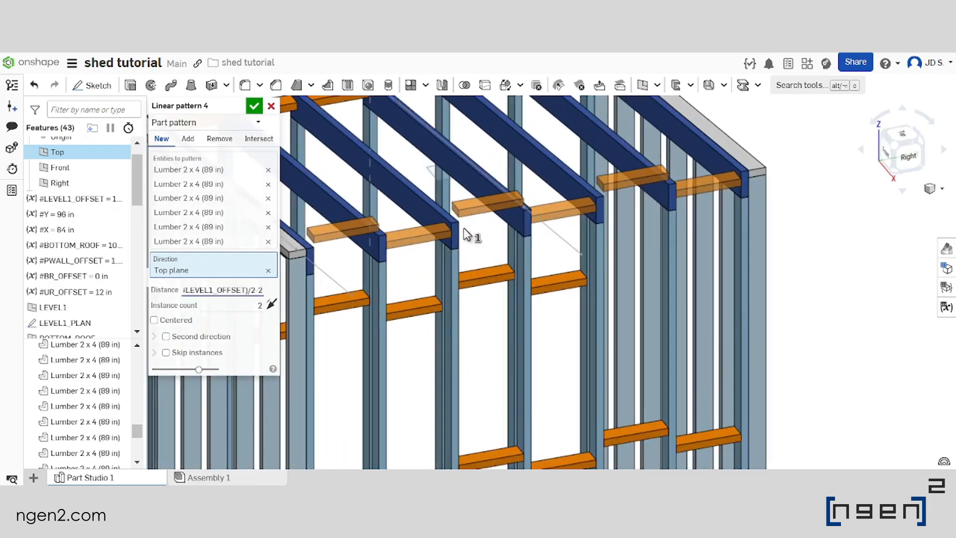
key("Caps_Lock")
type("in")
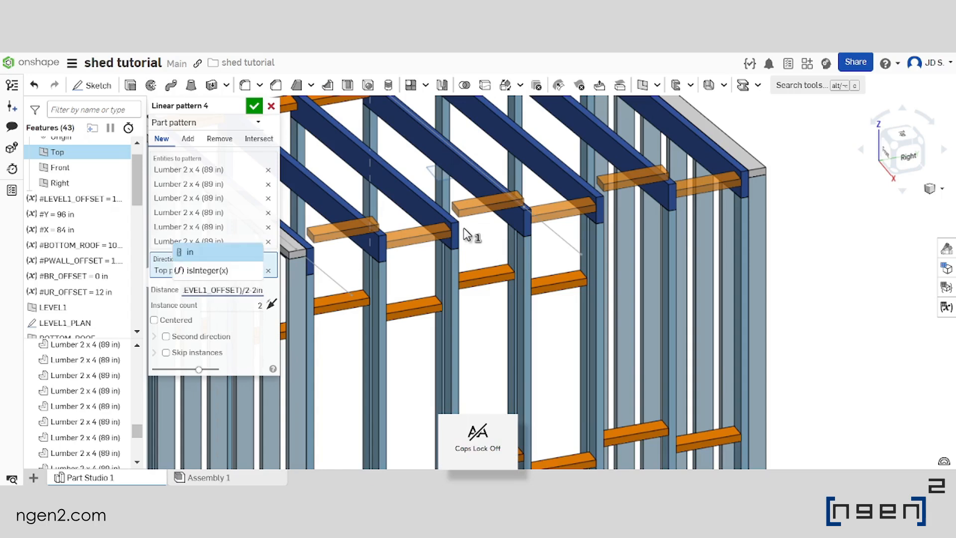
key("Return")
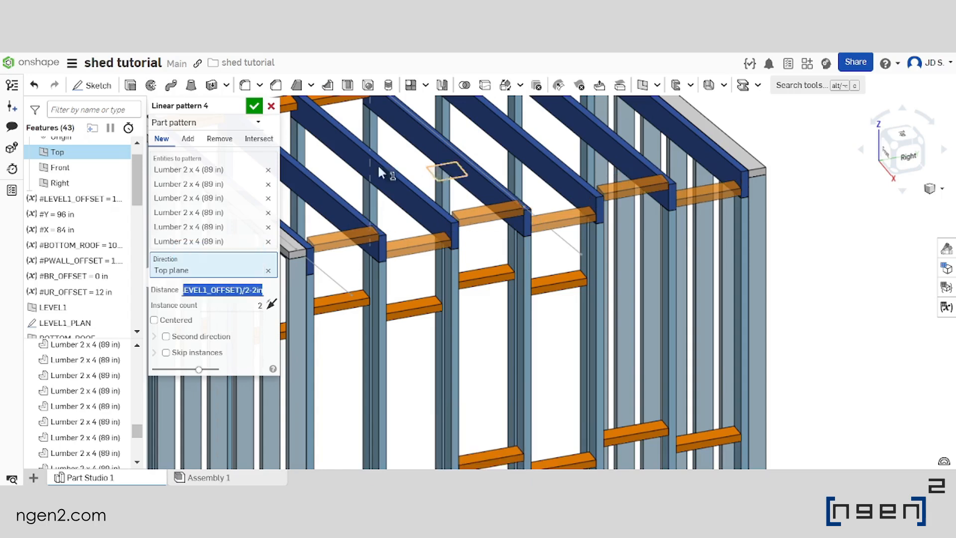
left_click(254, 107)
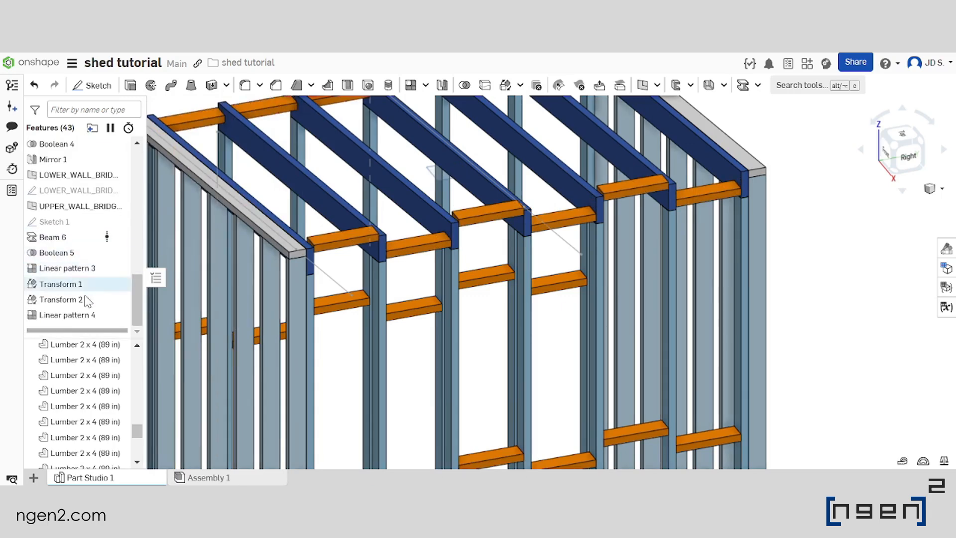
Reorder the feature list so Linear pattern 4 comes directly after Linear pattern 3, before Transform 1
scroll(590, 220, "down", 5)
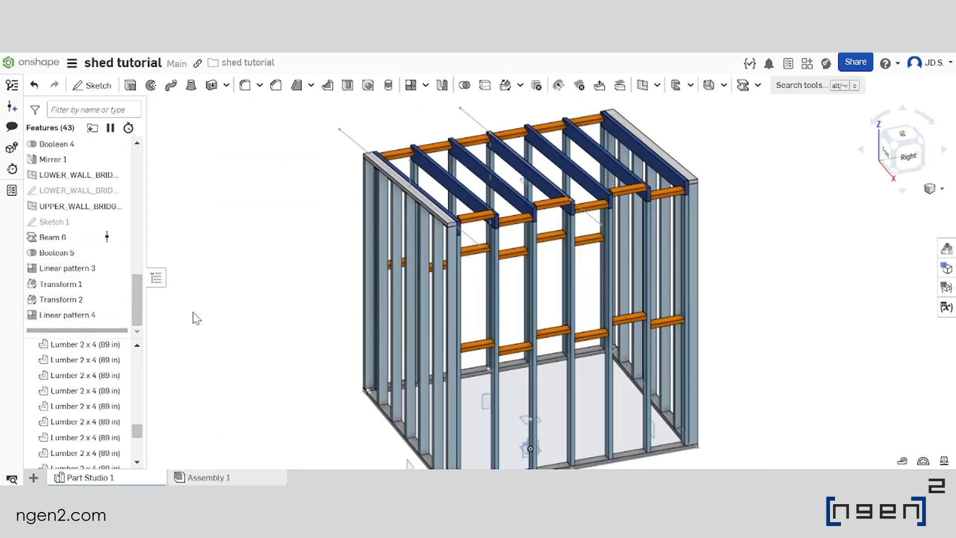
left_click_drag(105, 324, 98, 280)
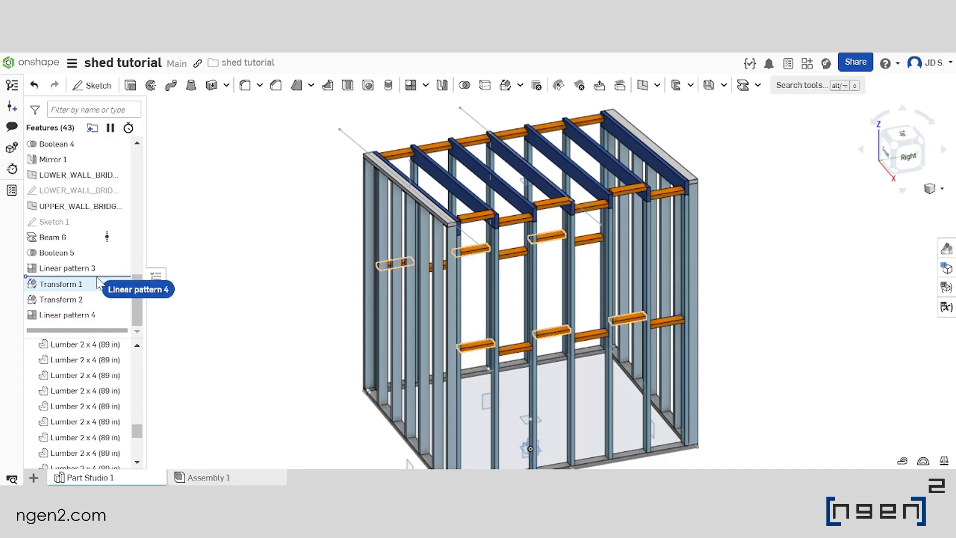
right_click_drag(97, 277, 96, 275)
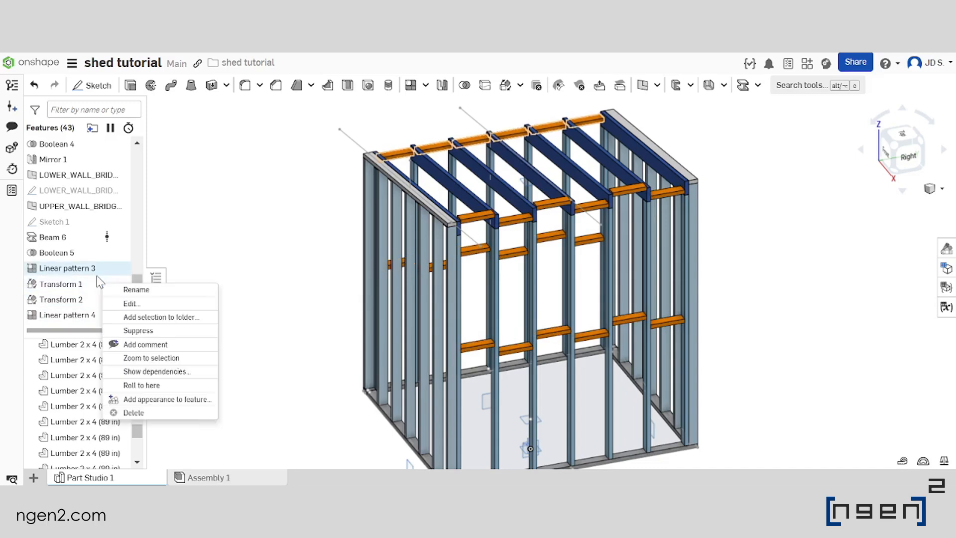
left_click(88, 312)
left_click_drag(88, 313, 89, 283)
Rename Sketch 1, which drives the upper wall bridging, as HIGHER_WALL_BRIDGING
scroll(570, 214, "up", 3)
right_click_drag(562, 208, 530, 269)
scroll(489, 279, "down", 5)
scroll(489, 280, "up", 4)
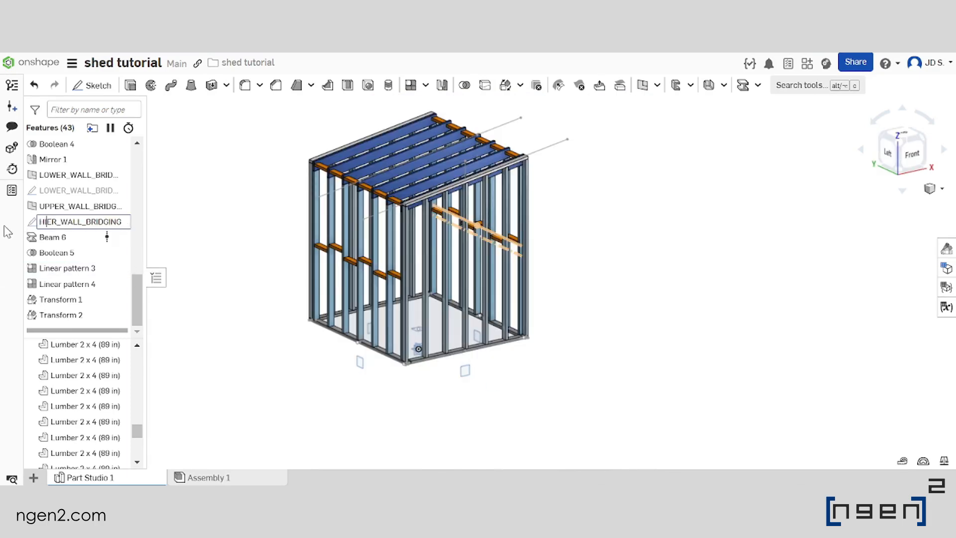
key("Return")
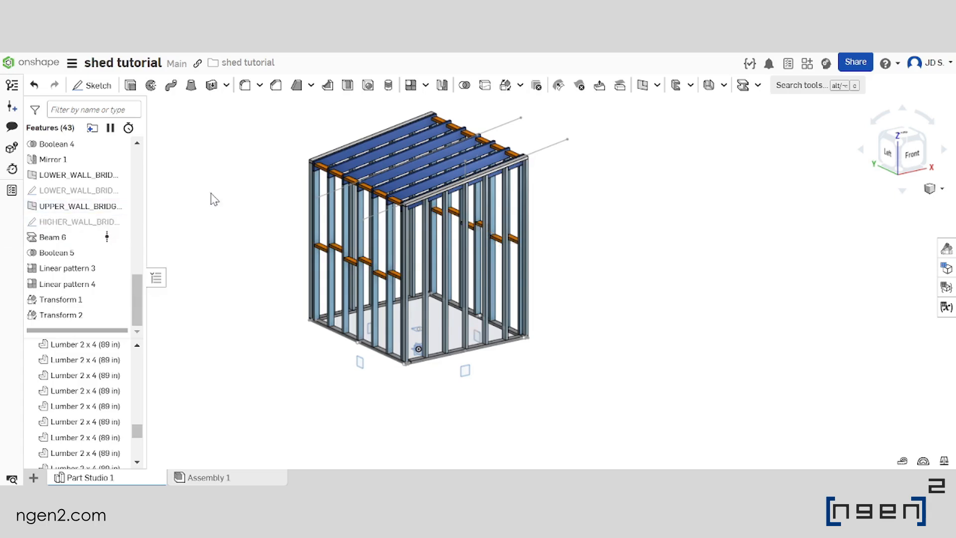
Replace the UPPER prefix in the wall bridging plane's name with HIGHER
right_click(106, 205)
left_click(101, 215)
left_click(51, 206)
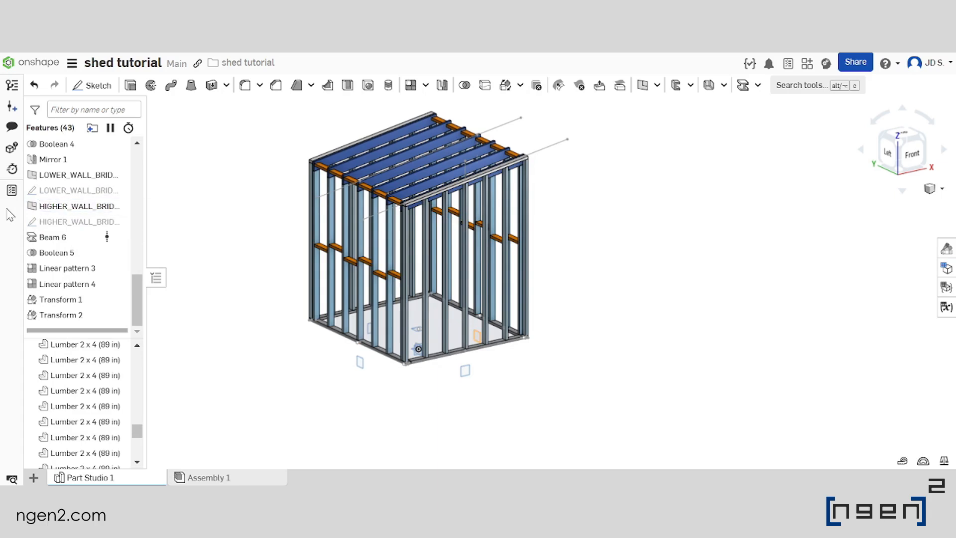
Start a new sketch on the ENTRANCE_ELEVATION plane and hide all parts
left_click(92, 86)
scroll(423, 313, "up", 4)
right_click_drag(419, 301, 465, 299)
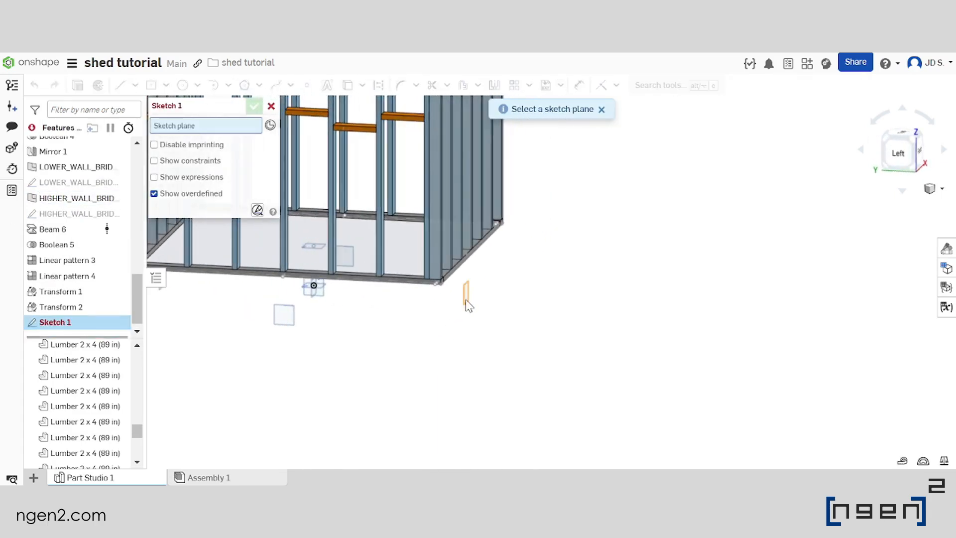
left_click(465, 298)
mouse_move(475, 241)
right_mouse_down()
mouse_move(450, 299)
mouse_move(508, 312)
mouse_move(457, 306)
right_mouse_up()
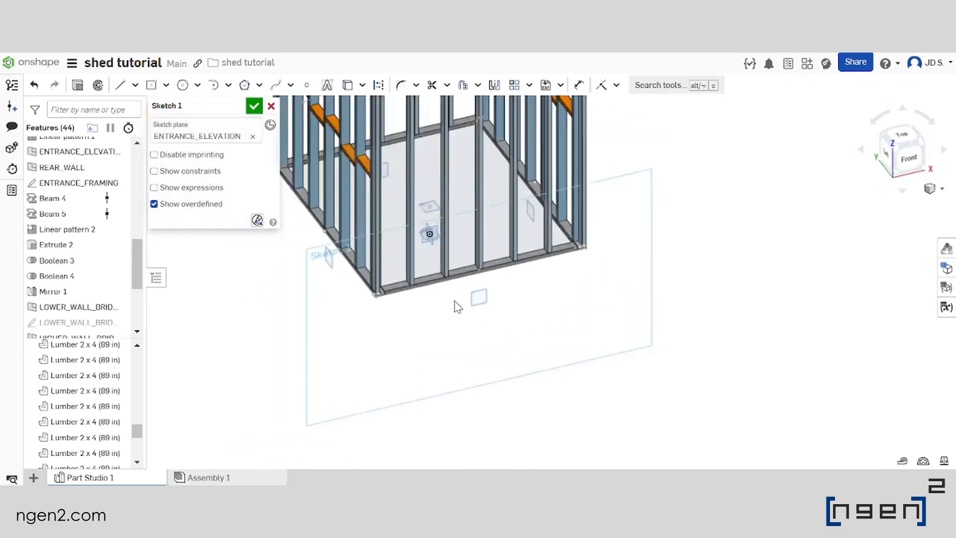
scroll(517, 304, "down", 2)
scroll(519, 284, "up", 2)
right_click_drag(480, 339, 472, 328)
scroll(472, 329, "down", 3)
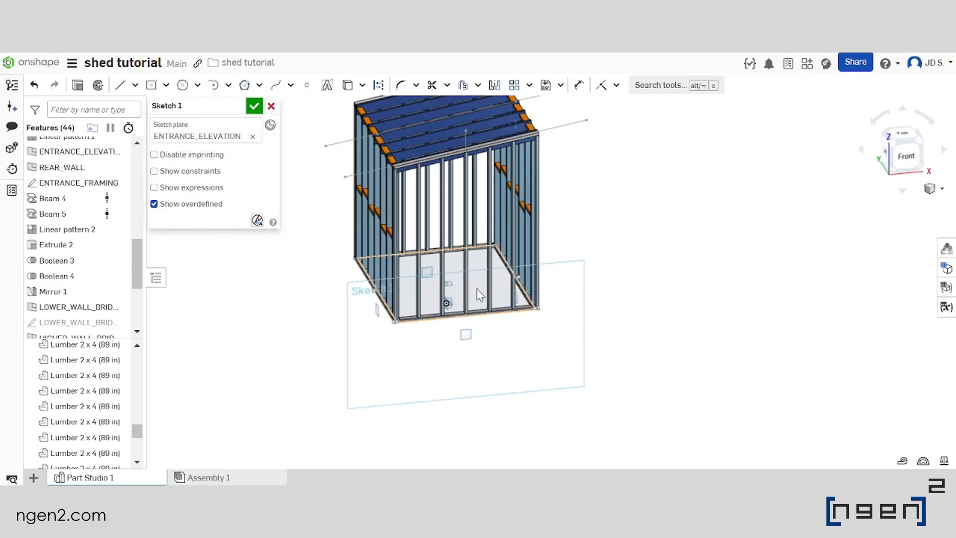
scroll(117, 378, "up", 5)
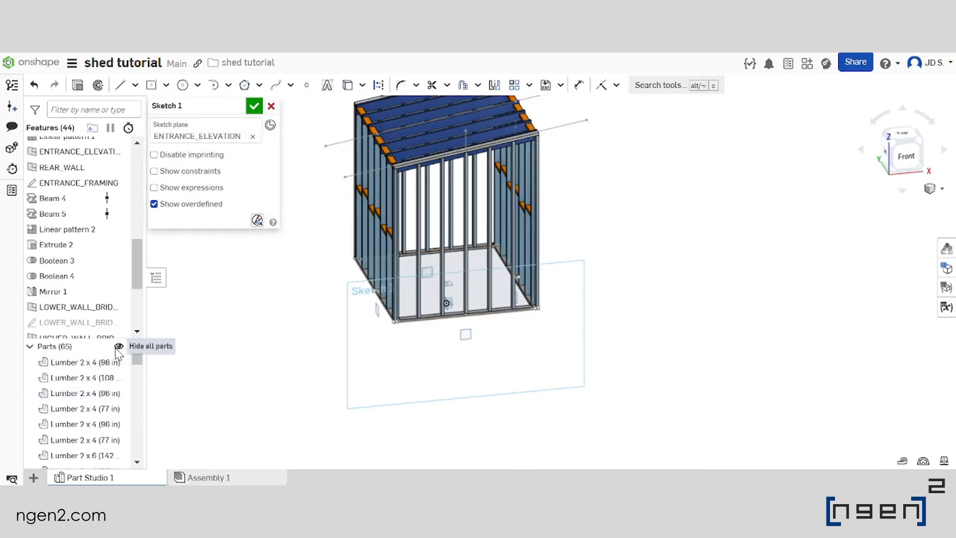
left_click(118, 346)
Project the two outer vertical lines and the sloped roof line of ENTRANCE_FRAMING into the sketch, leaving out the middle vertical
mouse_move(424, 324)
right_mouse_down()
mouse_move(442, 315)
mouse_move(475, 257)
mouse_move(443, 267)
mouse_move(445, 259)
mouse_move(416, 252)
right_mouse_up()
scroll(395, 253, "up", 3)
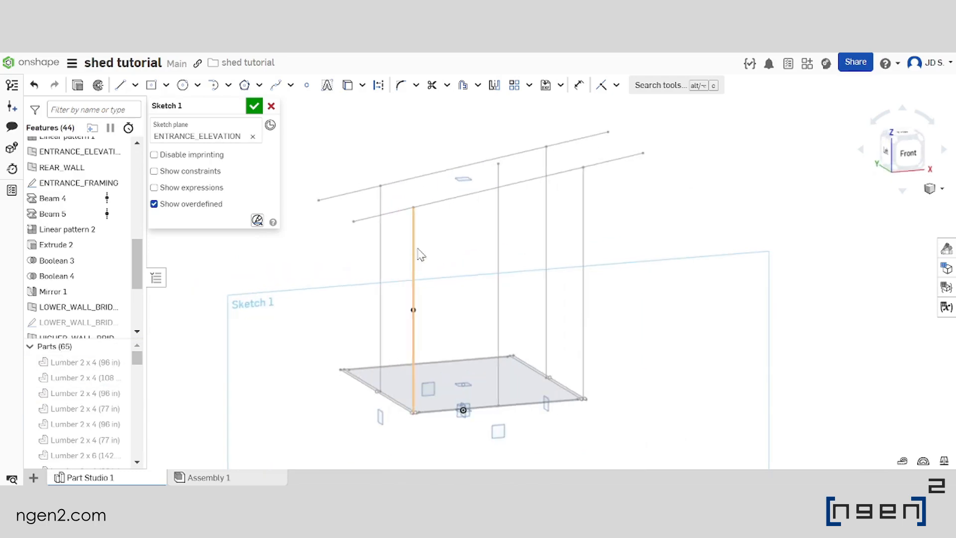
left_click(414, 253)
left_click(461, 197)
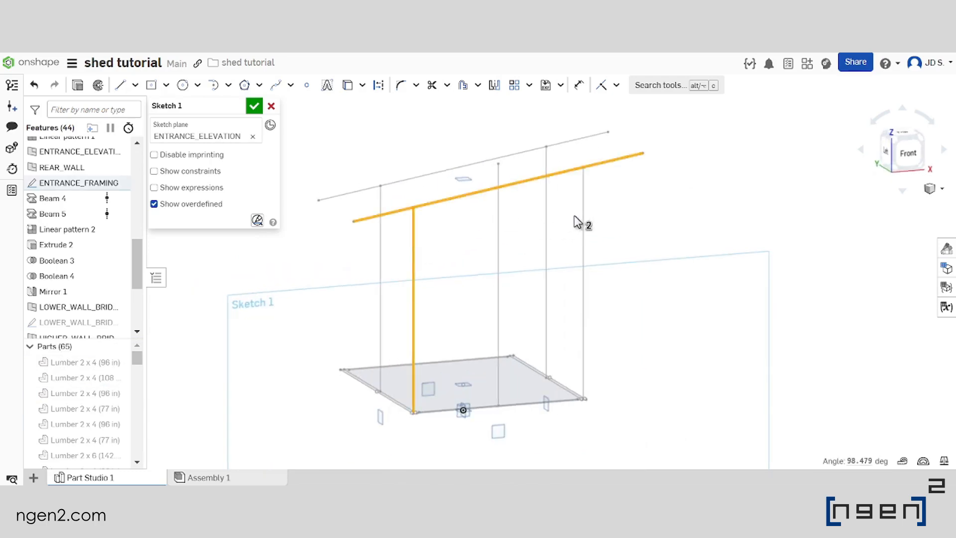
left_click(583, 211)
mouse_move(584, 210)
right_mouse_down()
mouse_move(493, 235)
mouse_move(504, 230)
right_mouse_up()
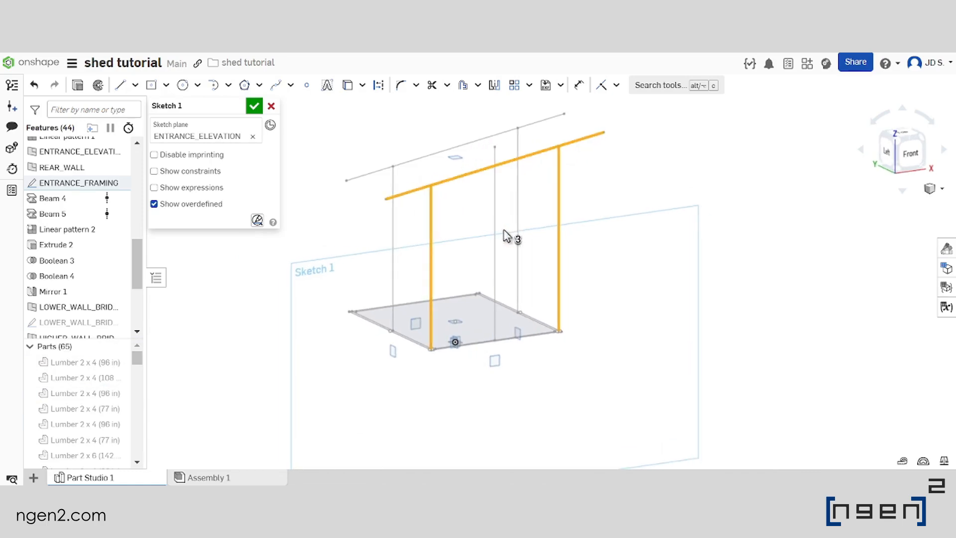
scroll(478, 208, "down", 2)
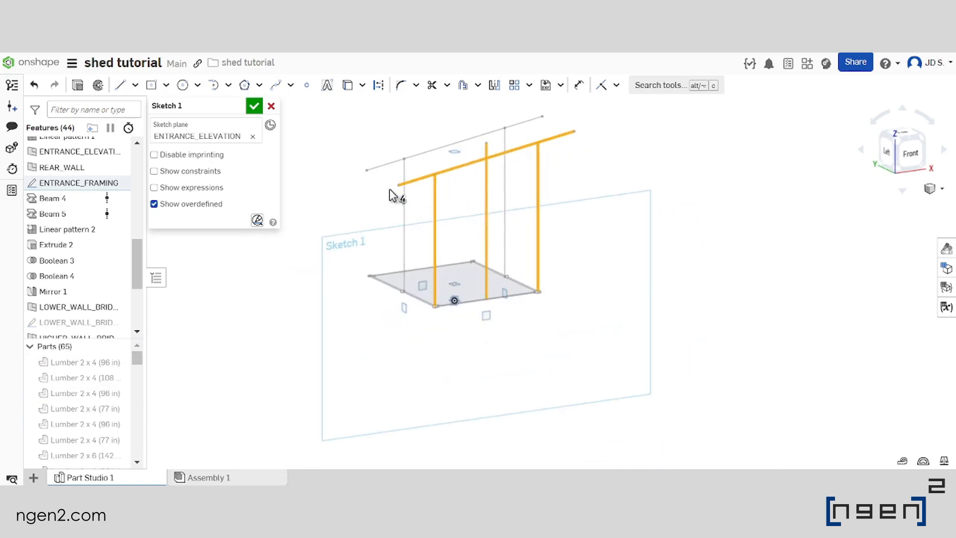
left_click(486, 199)
scroll(493, 199, "up", 2)
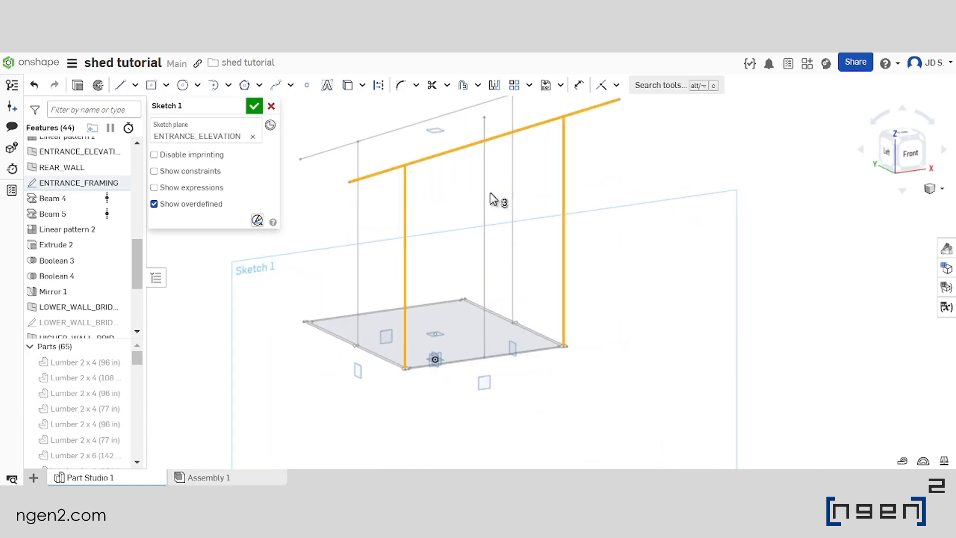
left_click(348, 87)
Convert all the projected entrance lines to construction geometry and finish the sketch
scroll(550, 277, "down", 3)
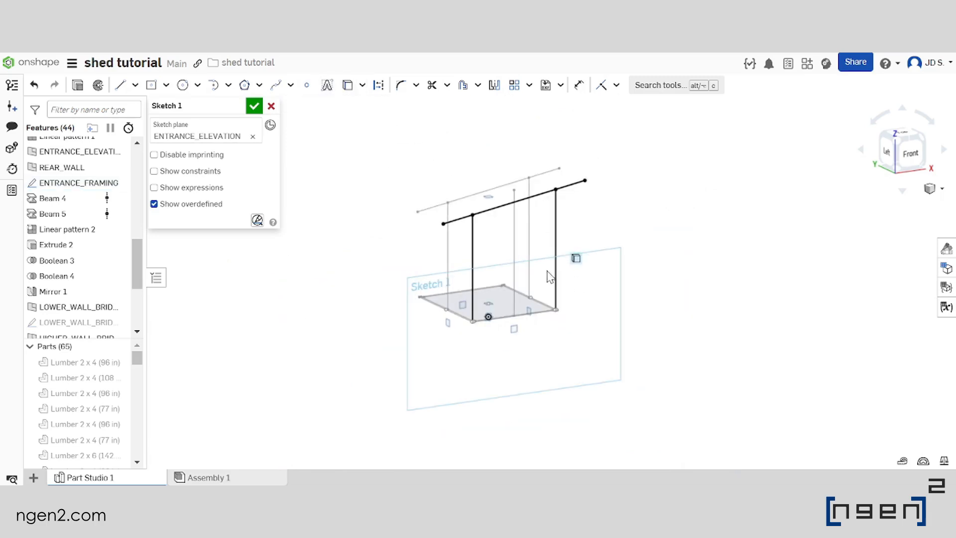
left_click_drag(359, 383, 668, 125)
scroll(578, 221, "up", 2)
left_click(378, 85)
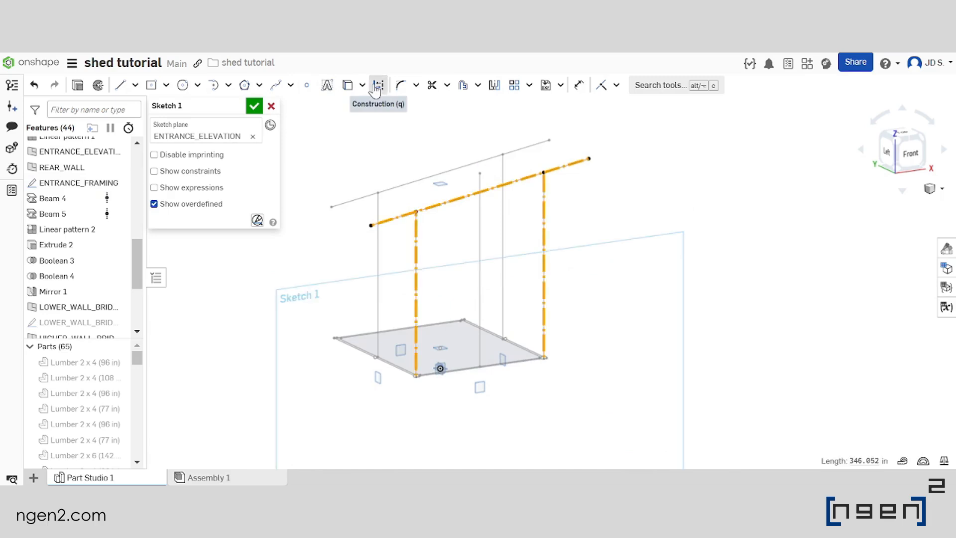
scroll(573, 222, "down", 2)
scroll(574, 222, "up", 1)
left_click(572, 184)
scroll(514, 198, "down", 1)
scroll(508, 249, "up", 3)
right_click_drag(508, 249, 522, 264)
scroll(522, 263, "down", 3)
left_click(487, 267)
scroll(483, 269, "up", 3)
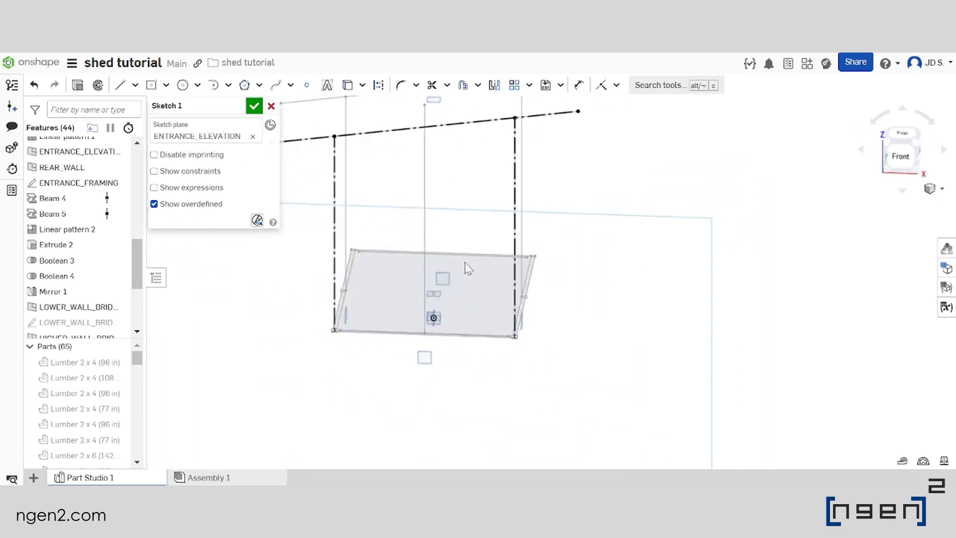
left_click(254, 106)
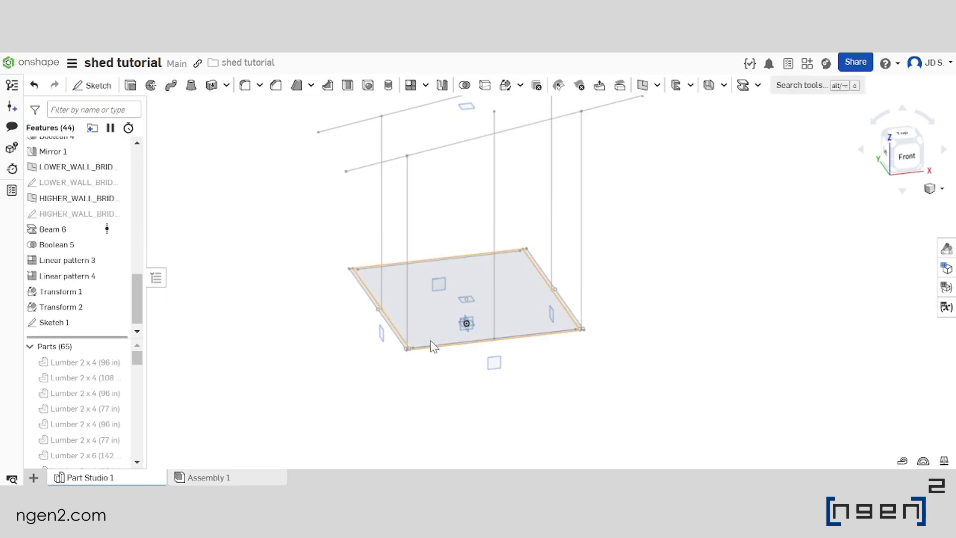
Rename the new entrance sketch as DOOR_FRAMING
scroll(432, 341, "down", 3)
scroll(83, 325, "up", 2)
scroll(82, 324, "down", 2)
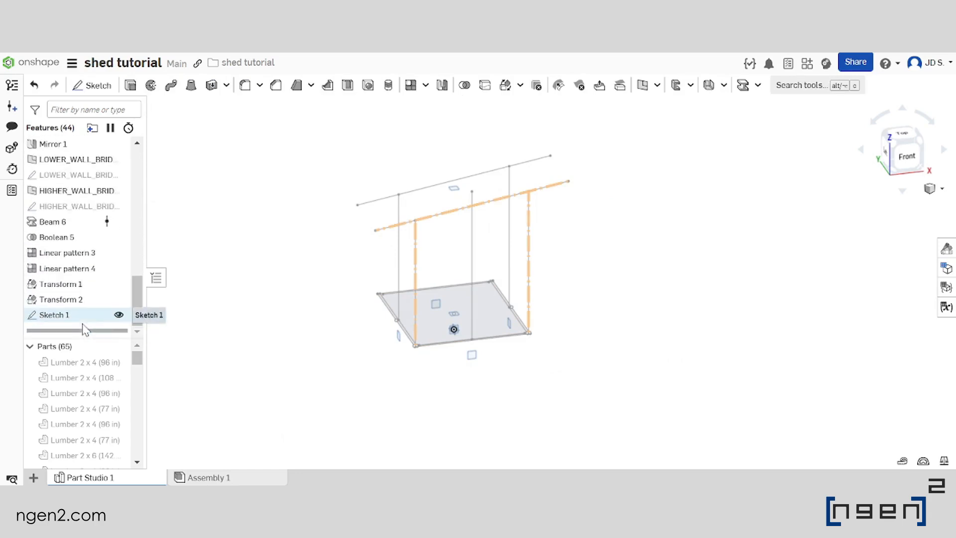
right_click(85, 315)
left_click(149, 73)
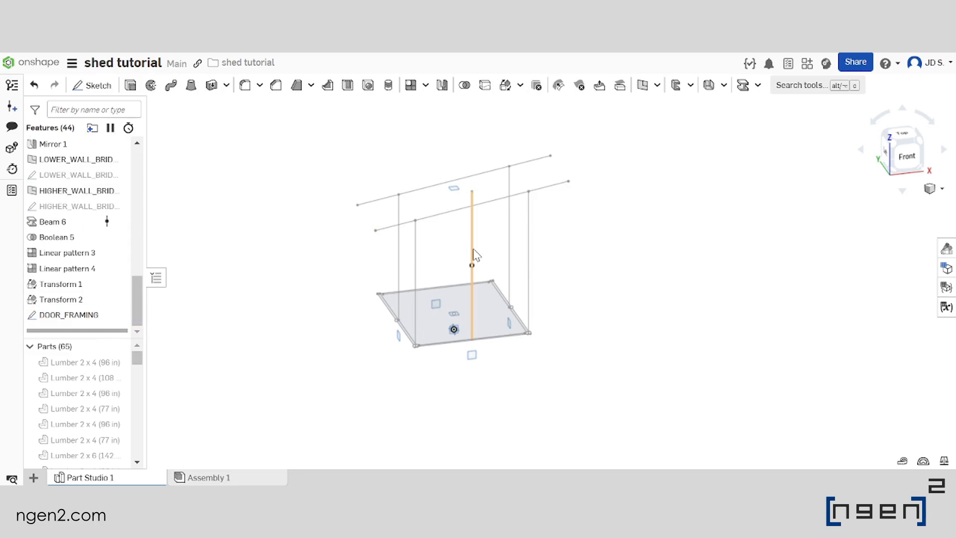
Hide the ENTRANCE_FRAMING and FRAMING_ELEVATION1 sketches
scroll(70, 281, "up", 6)
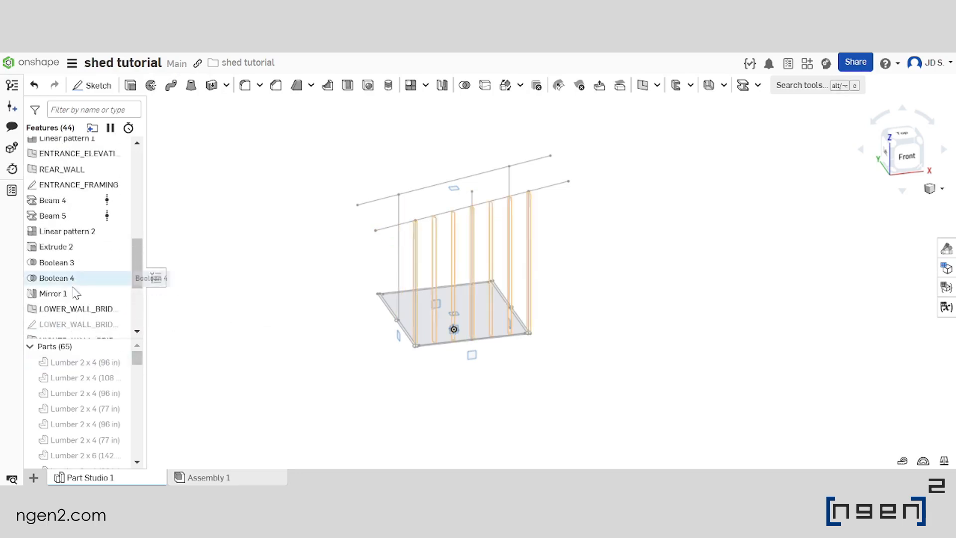
left_click(119, 259)
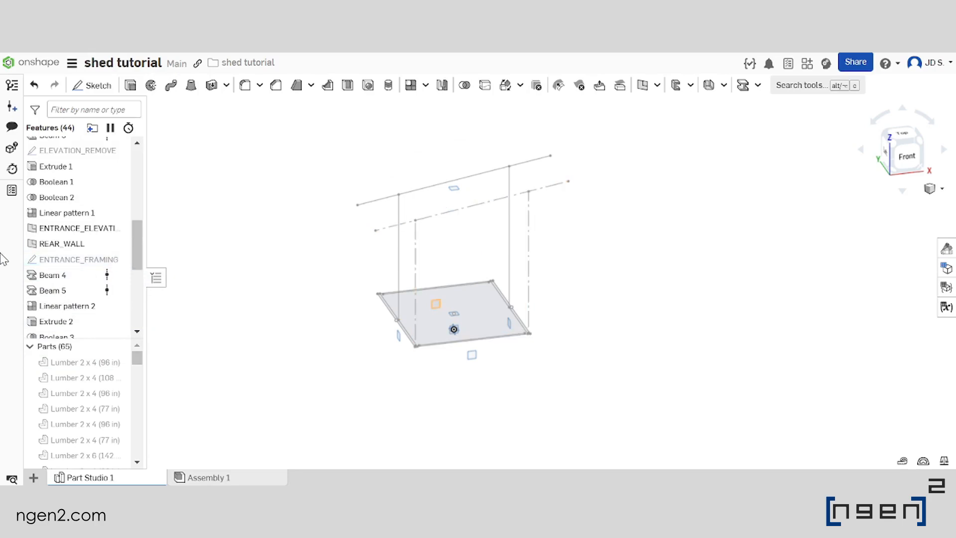
scroll(99, 236, "up", 3)
scroll(101, 236, "down", 6)
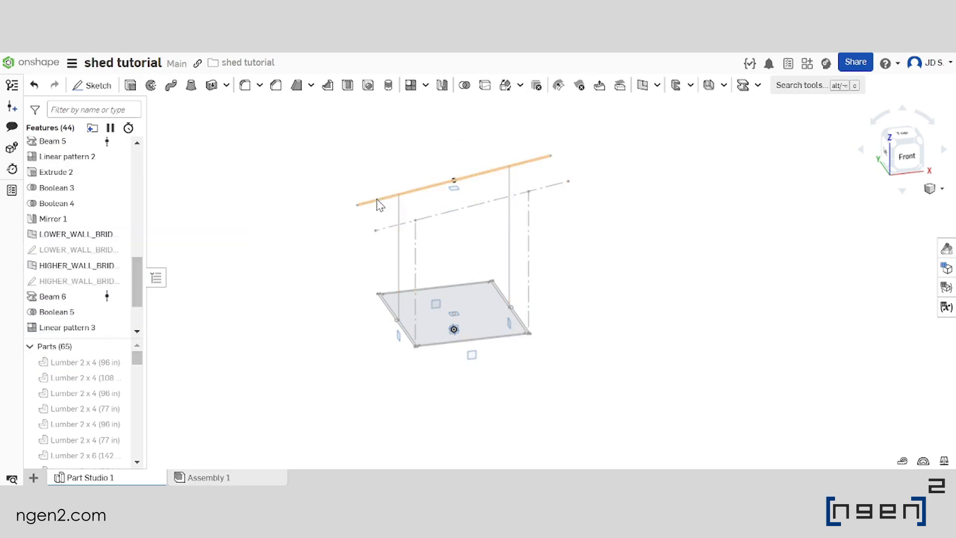
left_click(378, 200)
left_click(268, 181)
left_click(118, 152)
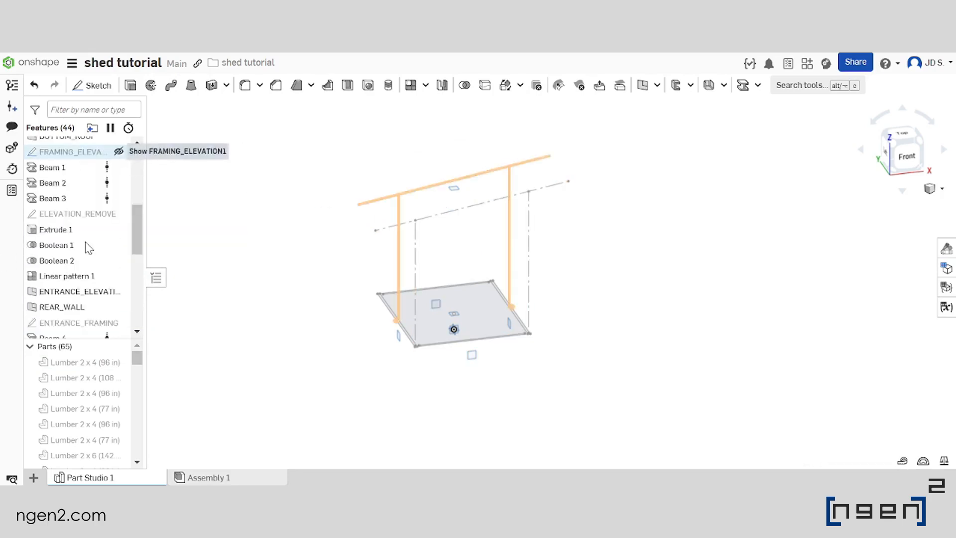
Open the DOOR_FRAMING sketch for editing and view it normal to its plane
scroll(88, 277, "down", 5)
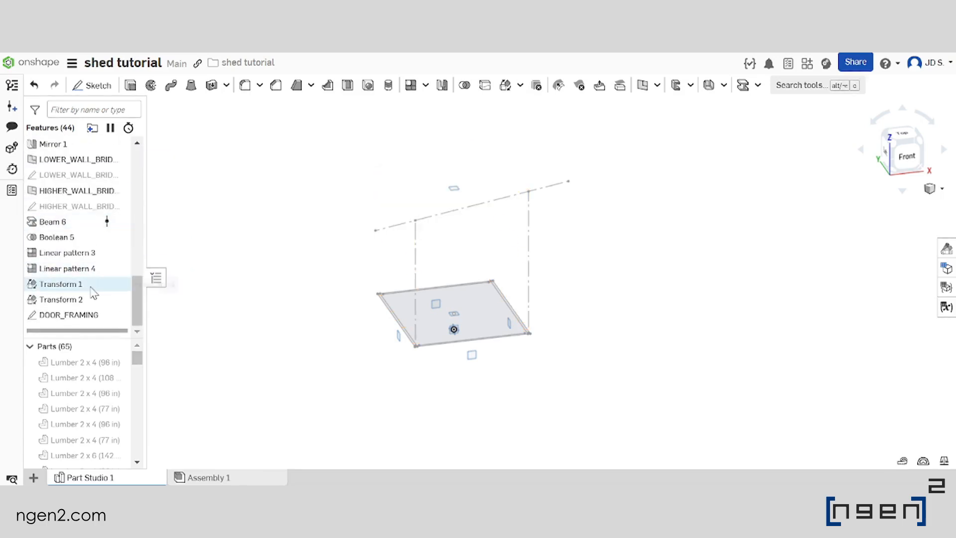
double_click(92, 315)
key("n")
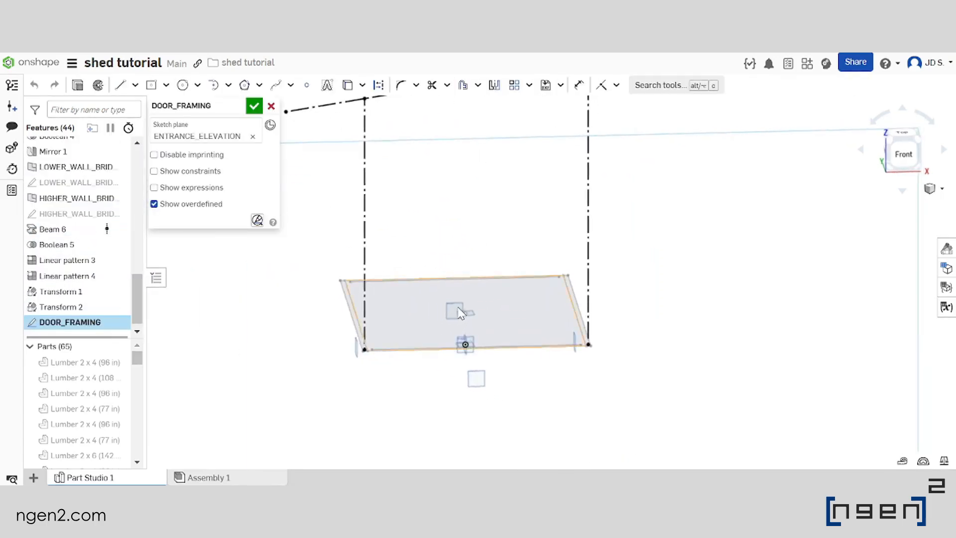
Temporarily show the lumber parts and examine the entrance wall studs where the door opening goes
left_click(119, 346)
scroll(441, 318, "down", 4)
scroll(442, 316, "up", 5)
mouse_move(443, 280)
right_mouse_down()
mouse_move(456, 268)
mouse_move(481, 270)
mouse_move(449, 291)
mouse_move(456, 297)
mouse_move(448, 292)
right_mouse_up()
scroll(445, 293, "down", 4)
scroll(504, 321, "up", 5)
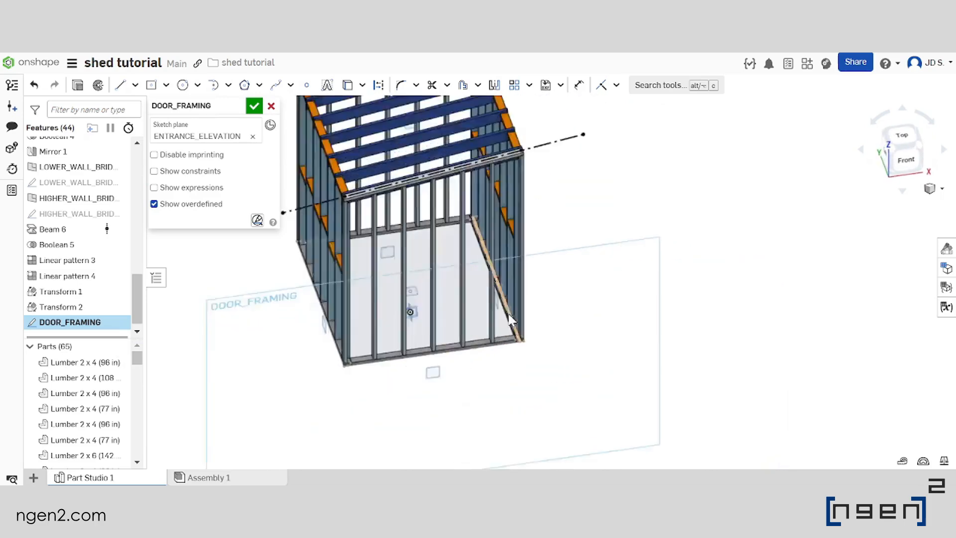
right_click_drag(486, 324, 483, 272)
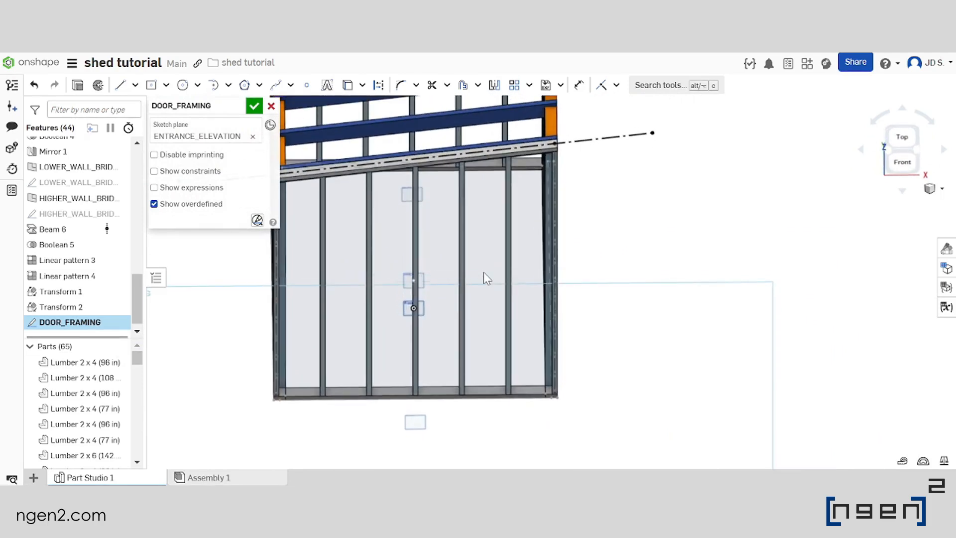
left_click(118, 346)
scroll(515, 301, "down", 4)
scroll(513, 303, "up", 4)
scroll(504, 327, "down", 5)
scroll(496, 293, "up", 4)
right_click_drag(496, 293, 490, 241)
scroll(502, 321, "down", 4)
scroll(492, 269, "up", 4)
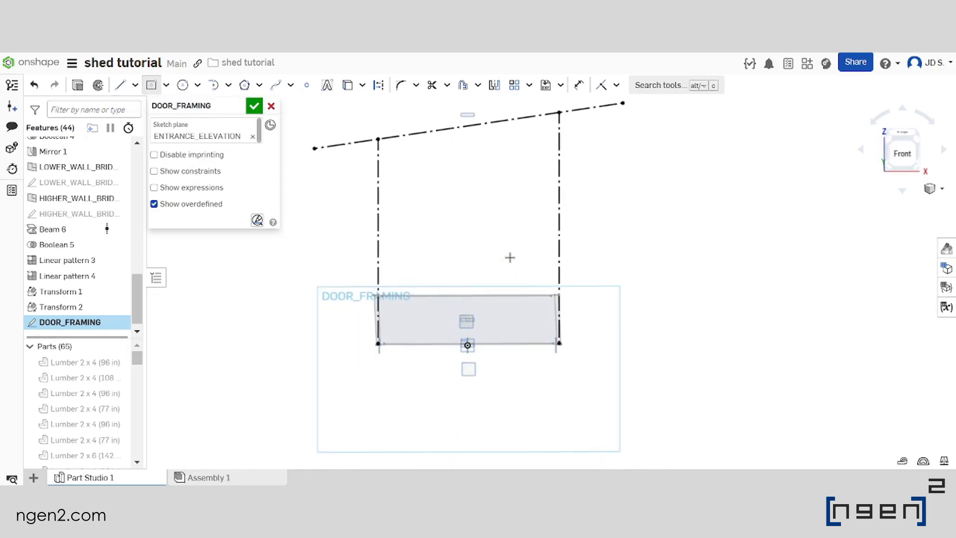
Sketch a centre-point rectangle about 26 in wide and 70 in tall for the door between the vertical construction lines
left_click_drag(508, 258, 536, 332)
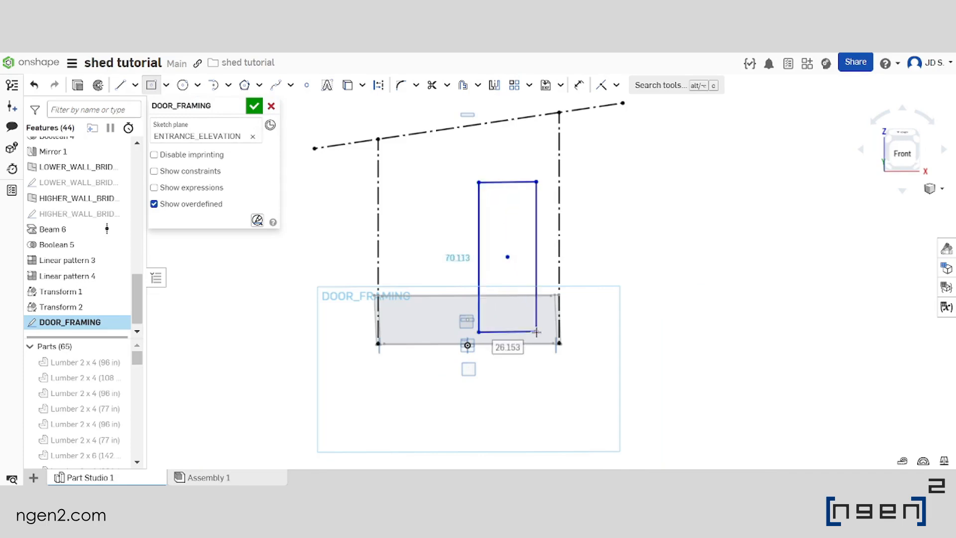
scroll(438, 240, "down", 2)
scroll(437, 240, "up", 2)
scroll(534, 280, "down", 2)
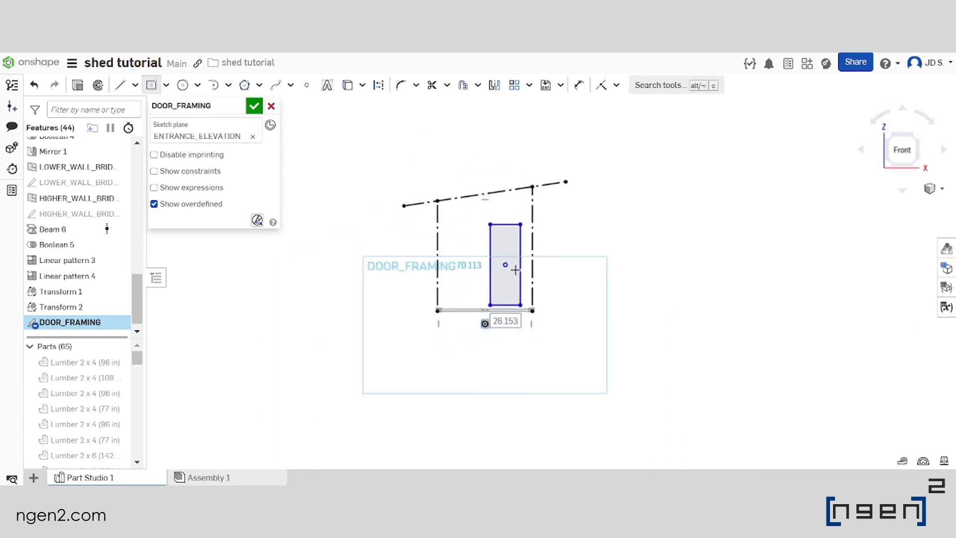
scroll(512, 267, "up", 3)
Dimension the door rectangle's upper edge to a width of 30 in
left_click(579, 85)
scroll(488, 219, "down", 2)
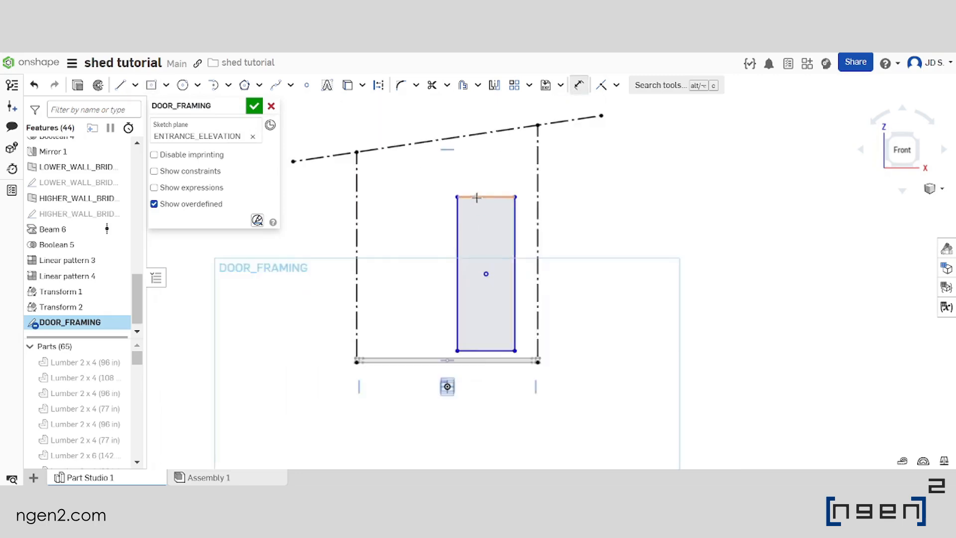
scroll(479, 197, "up", 2)
left_click(482, 189)
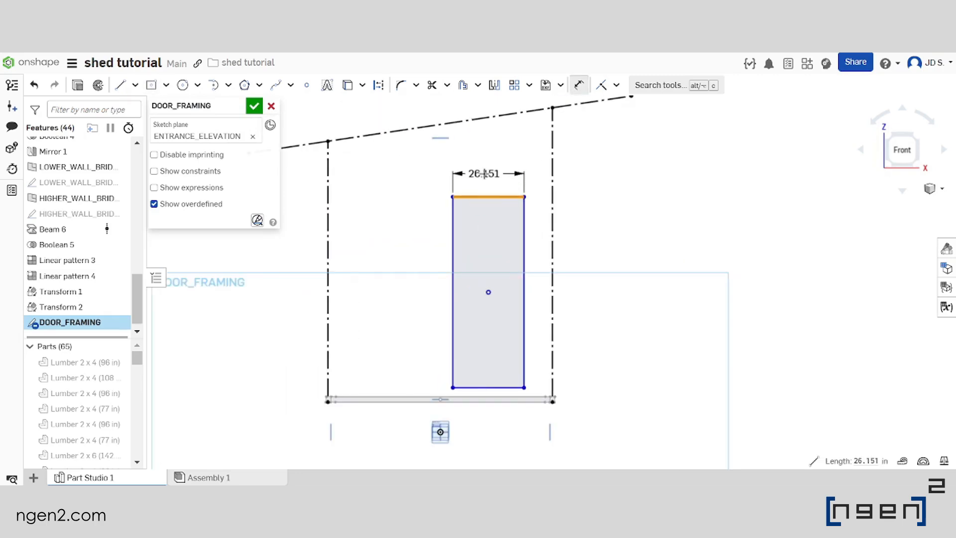
left_click(486, 174)
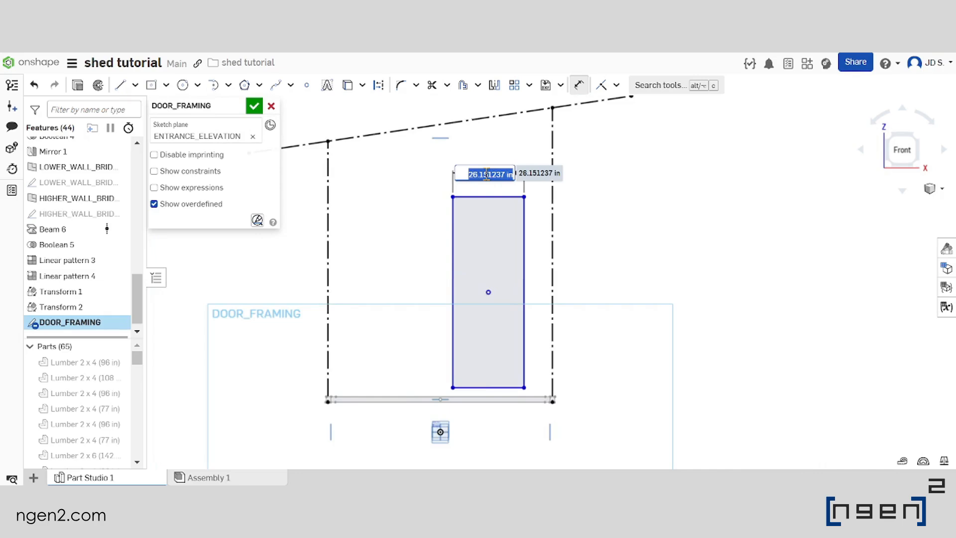
type("30in")
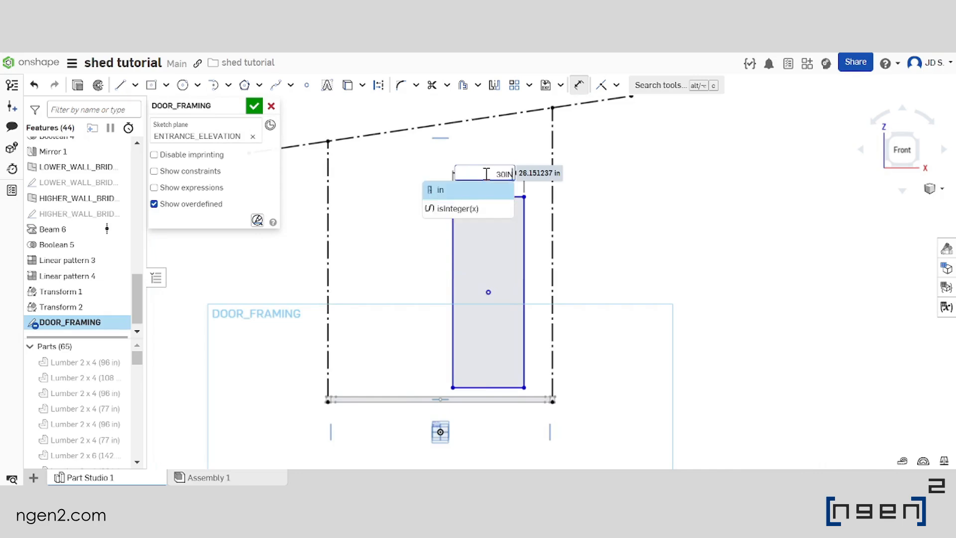
key("Caps_Lock")
key("BackSpace")
key("BackSpace")
type("in")
key("Return")
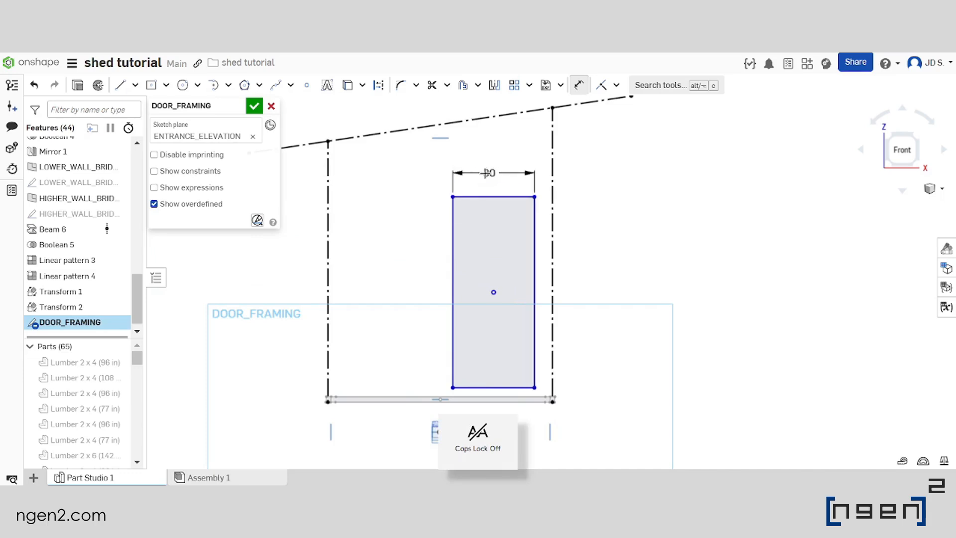
Dimension the door rectangle's height as 6ft+8in
left_click(455, 248)
left_click(408, 266)
type("6ft+8in")
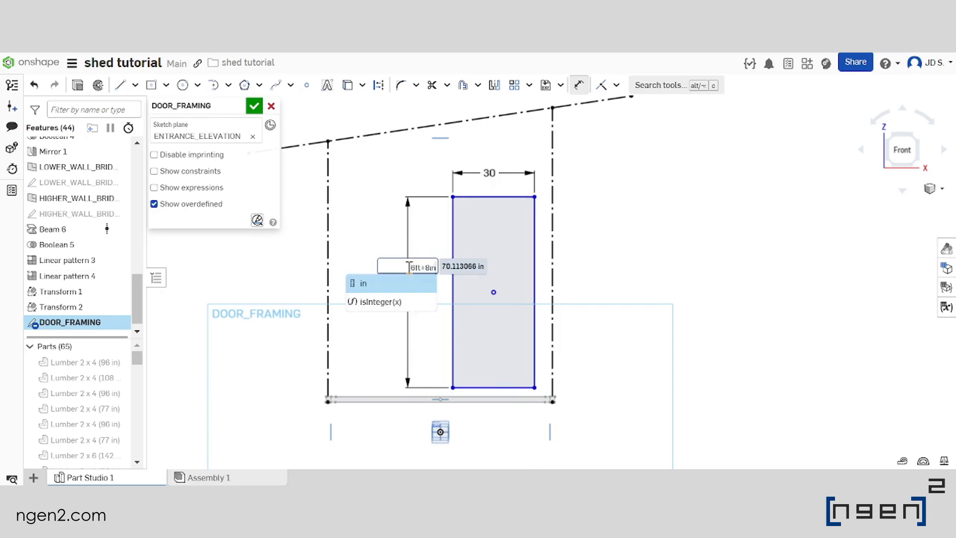
key("Return")
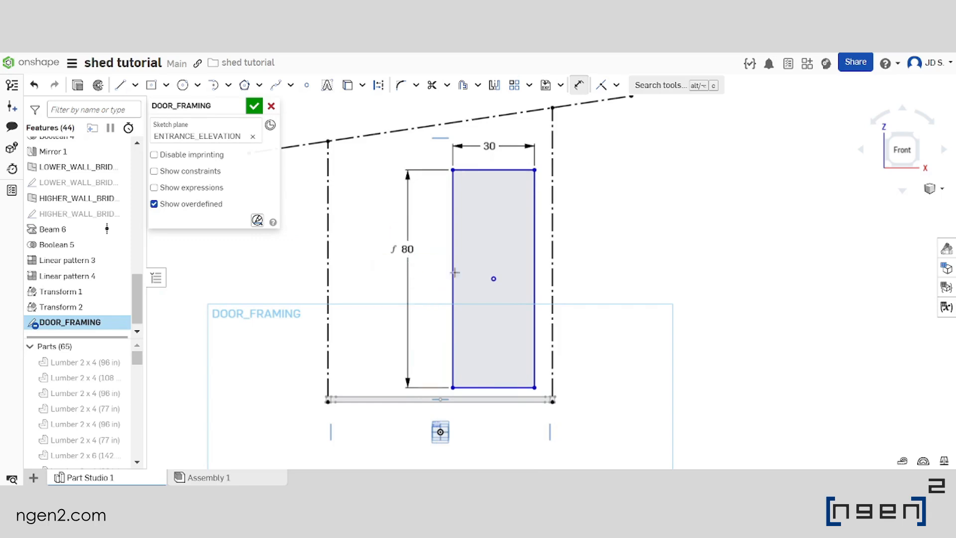
Dimension the door rectangle's bottom edge at 0 in from the outer front edge of LEVEL1_PLAN
scroll(526, 303, "down", 3)
scroll(510, 360, "up", 5)
mouse_move(525, 319)
right_mouse_down()
mouse_move(521, 326)
mouse_move(522, 317)
right_mouse_up()
scroll(515, 318, "down", 3)
scroll(515, 317, "up", 3)
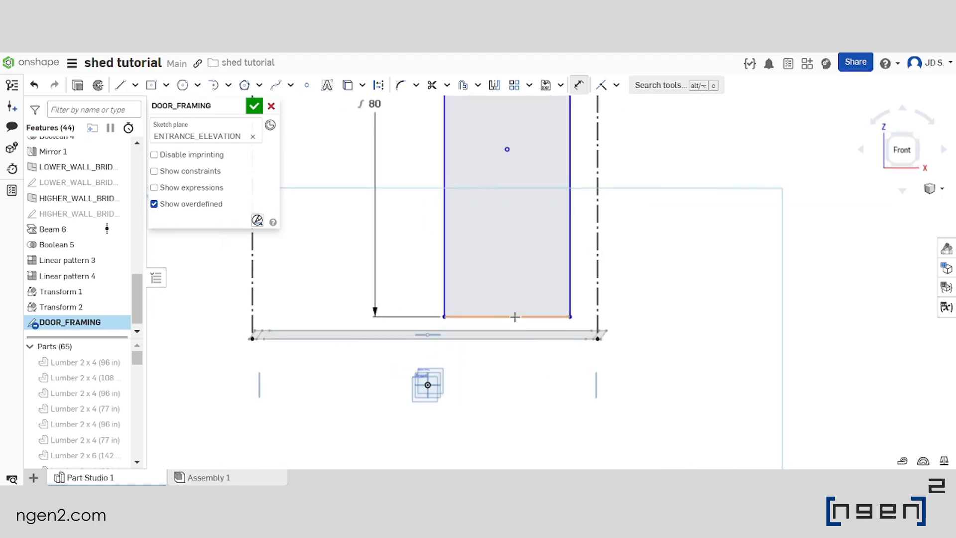
left_click(515, 316)
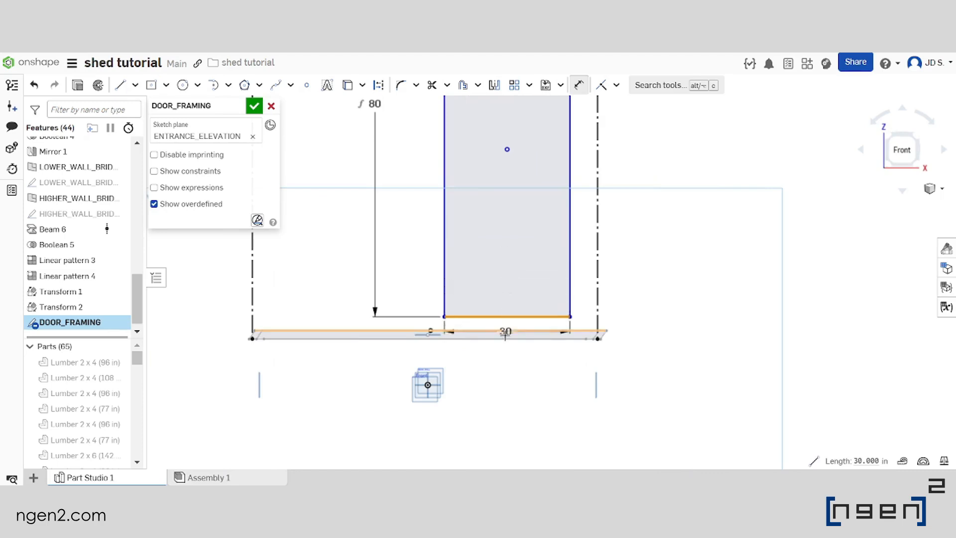
left_click(505, 339)
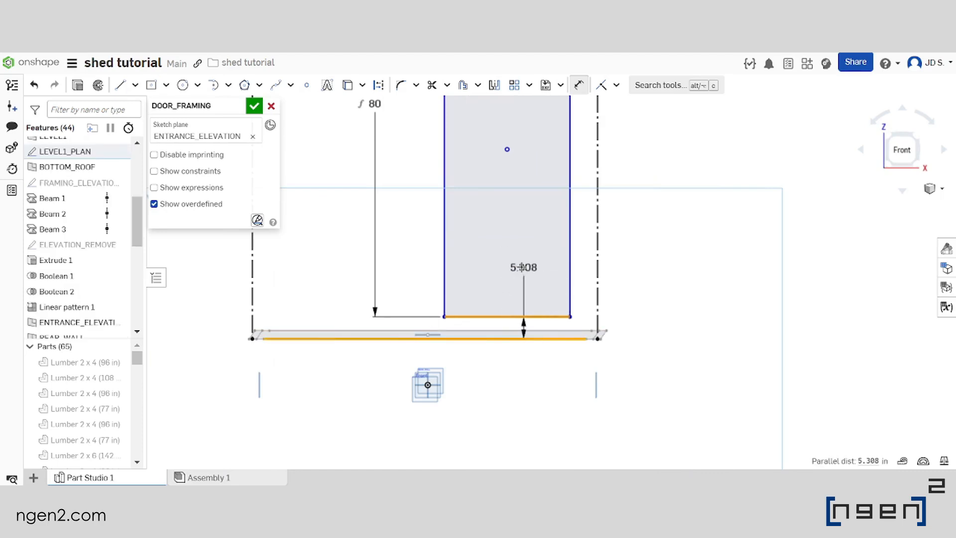
left_click(670, 267)
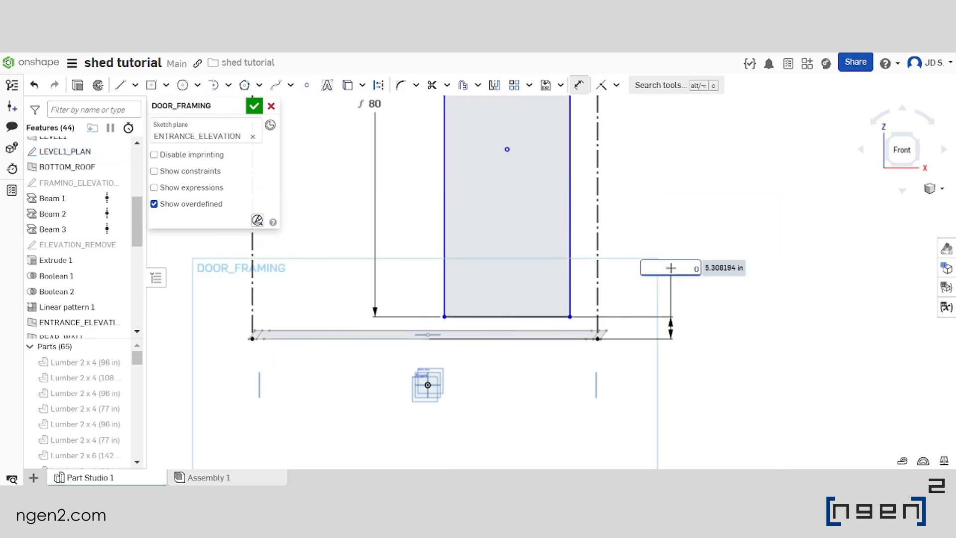
type("0")
key("Return")
Dimension the door rectangle's right edge 10 in from the right vertical construction line
scroll(552, 274, "down", 4)
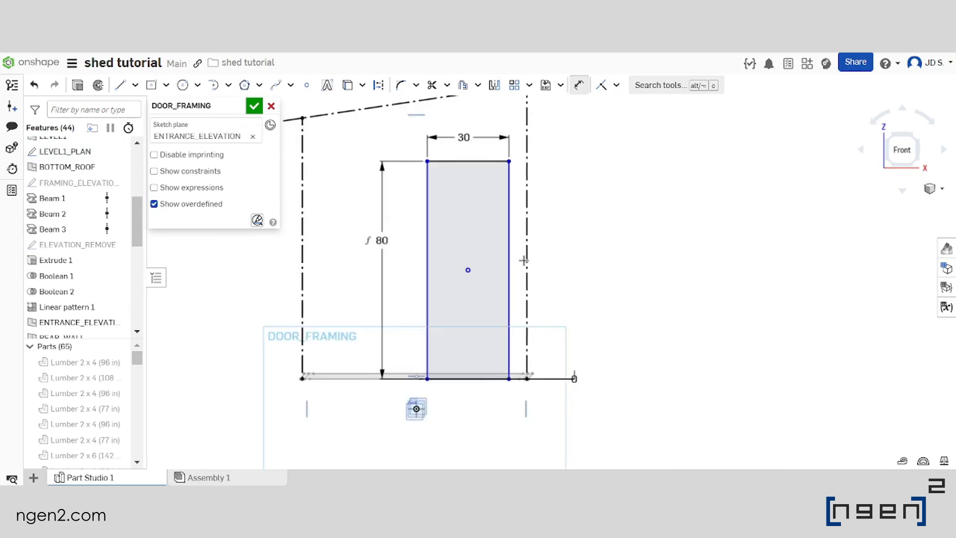
middle_click_drag(514, 223, 516, 241)
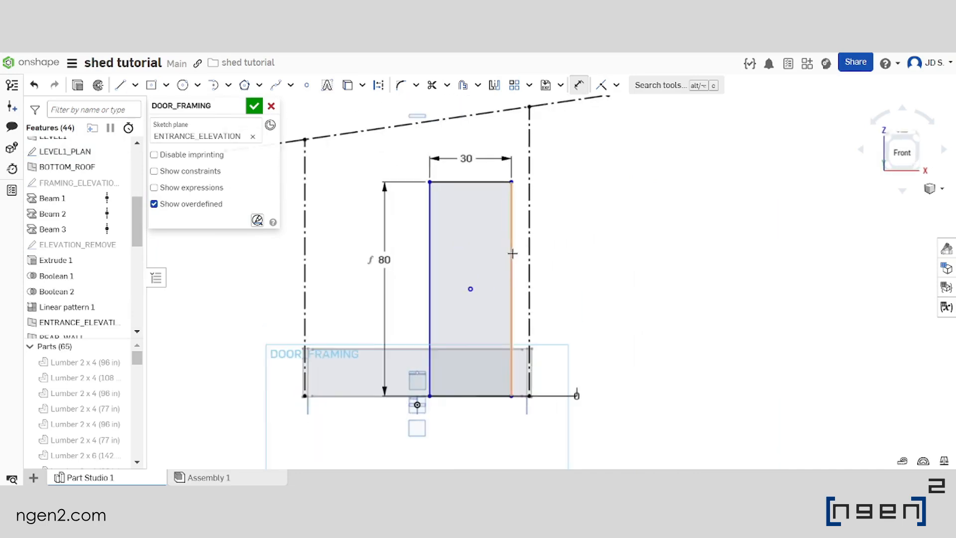
left_click(512, 253)
left_click(529, 249)
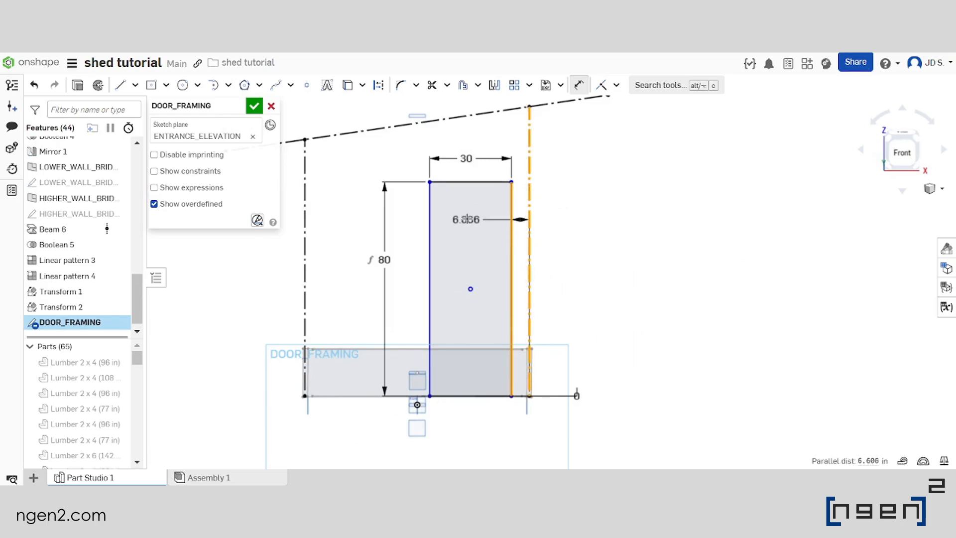
left_click(468, 216)
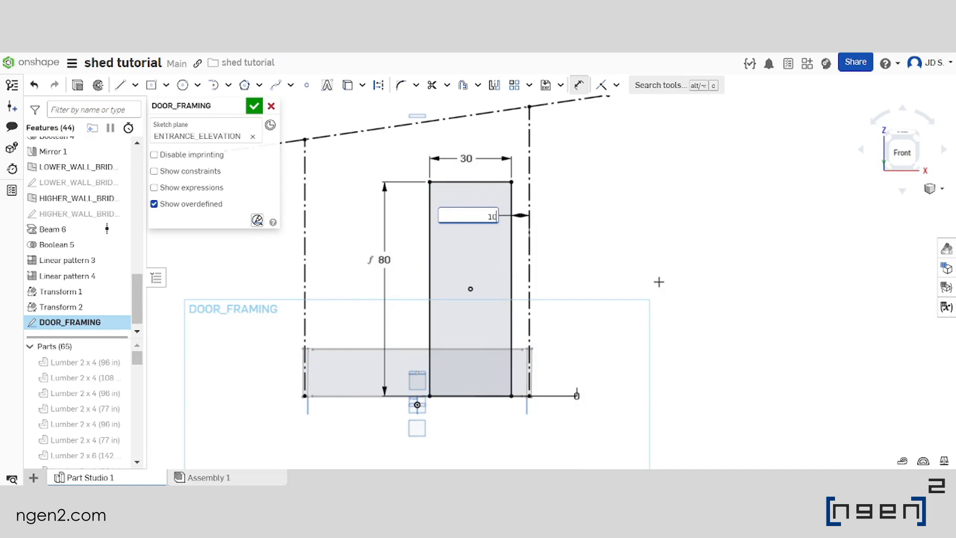
key("Return")
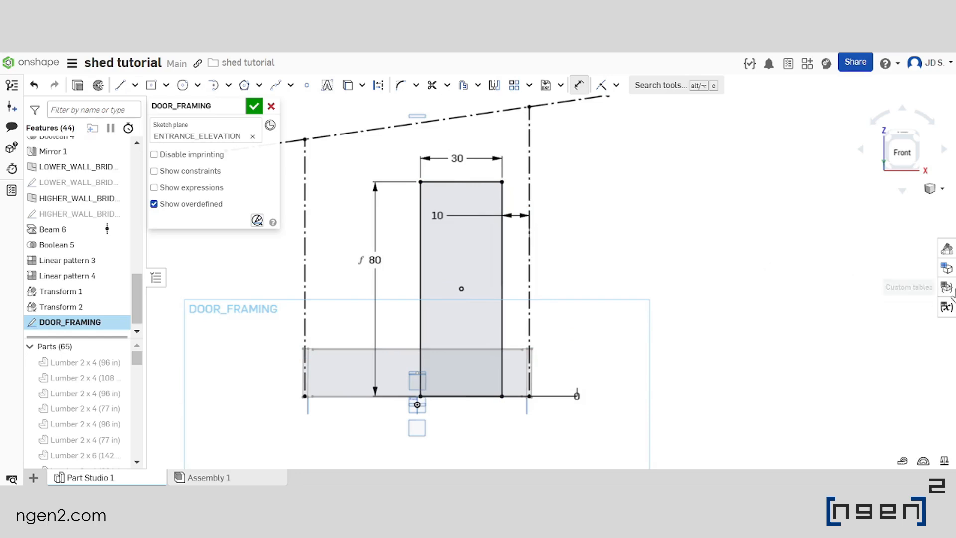
Add a length variable DOOR_OFFSET with a value of 10 in to the variable table
left_click(947, 307)
right_click_drag(444, 272, 534, 293)
left_click(666, 307)
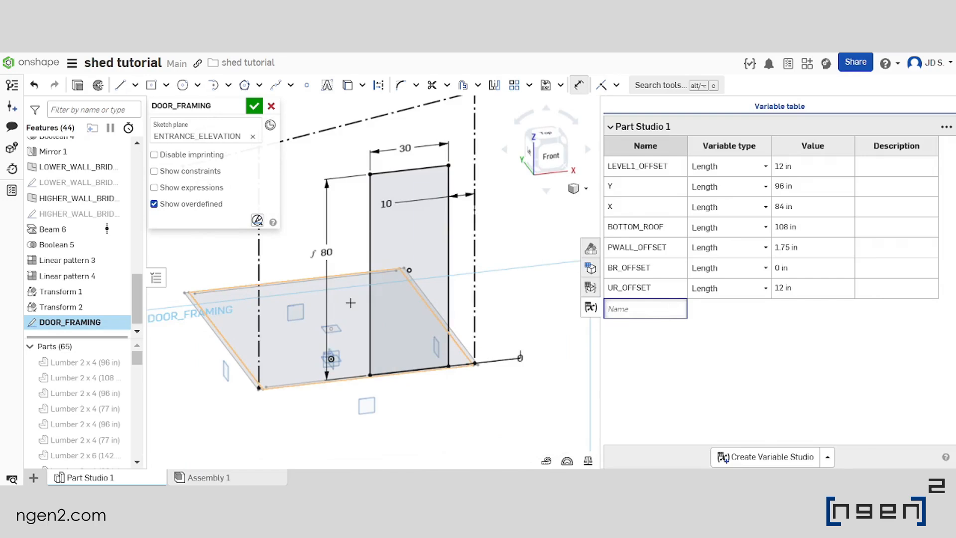
type("d")
key("BackSpace")
type("DOOR_OFFSET")
key("Return")
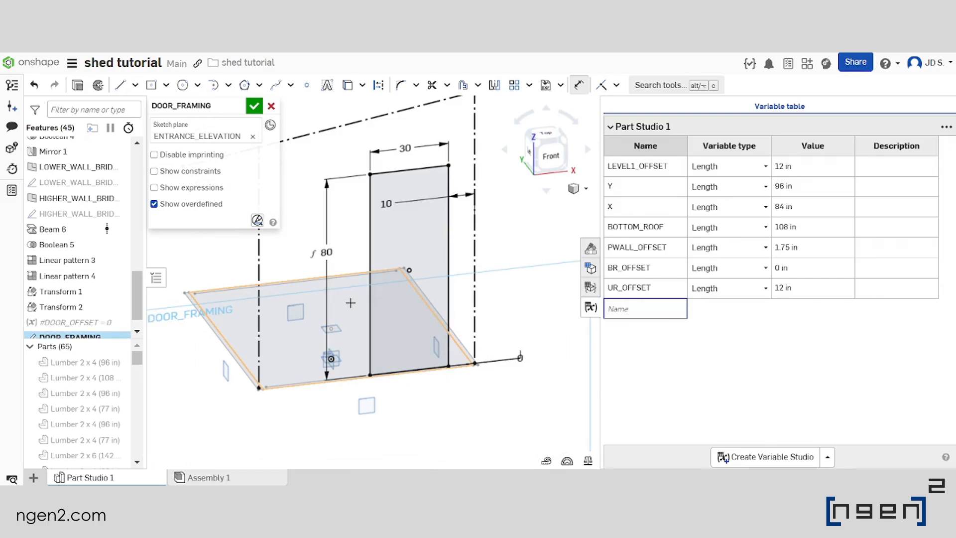
left_click(798, 307)
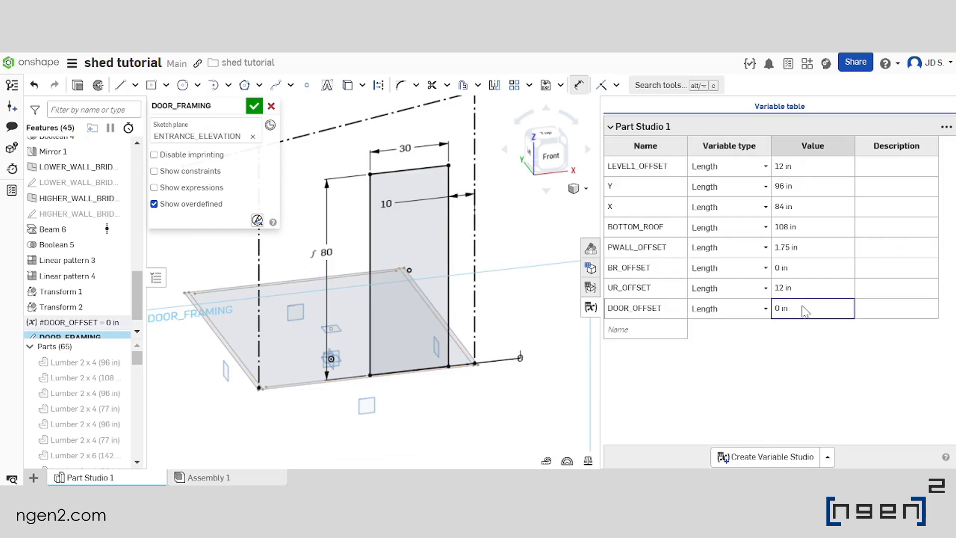
type("10U")
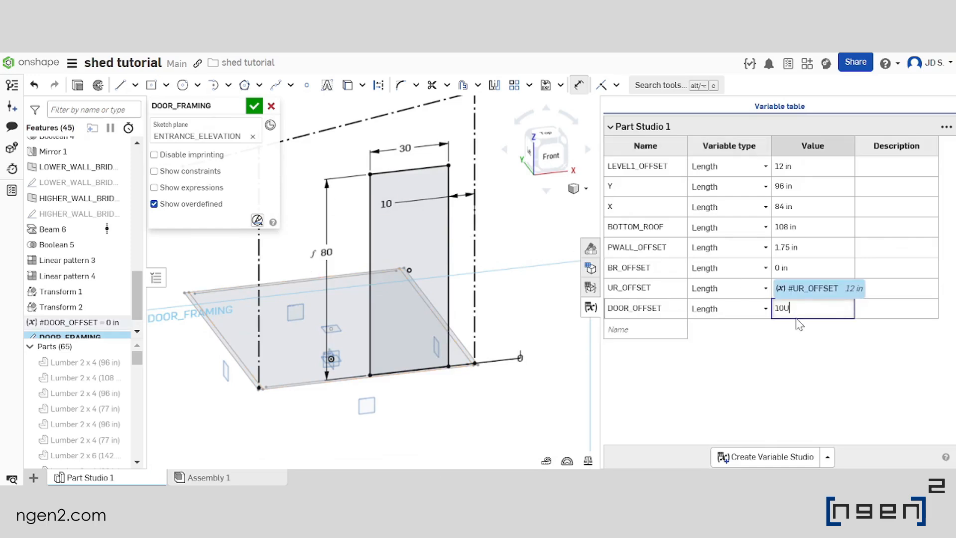
key("Caps_Lock")
type("in")
key("Return")
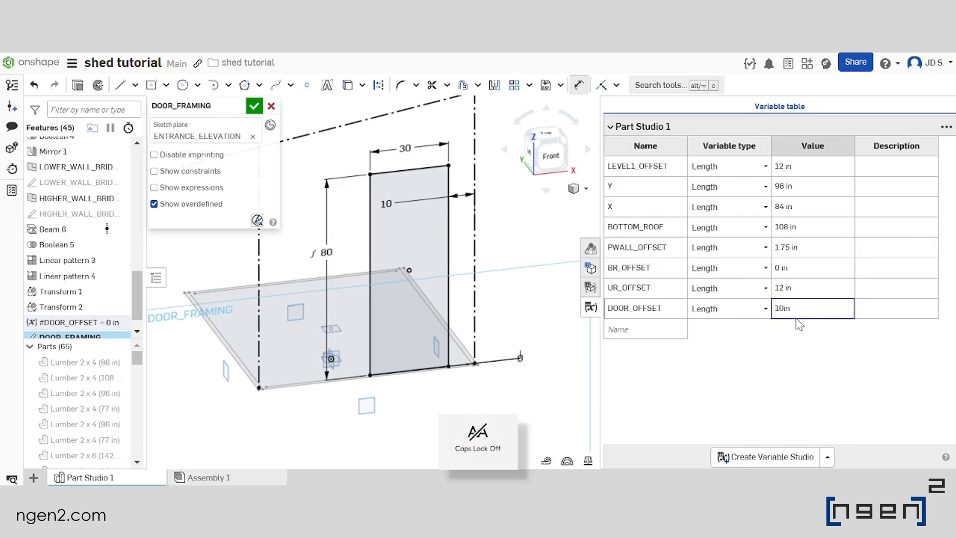
Link the door's side offset dimension to #DOOR_OFFSET and place its label outside the right construction line
double_click(387, 204)
type("#DOOR_OFFSET")
key("Return")
key("Return")
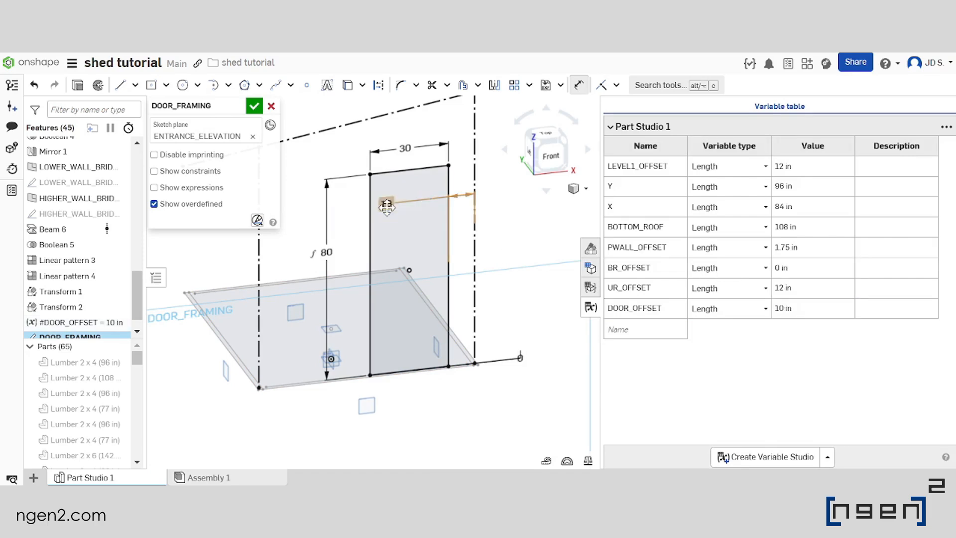
left_click_drag(387, 208, 513, 205)
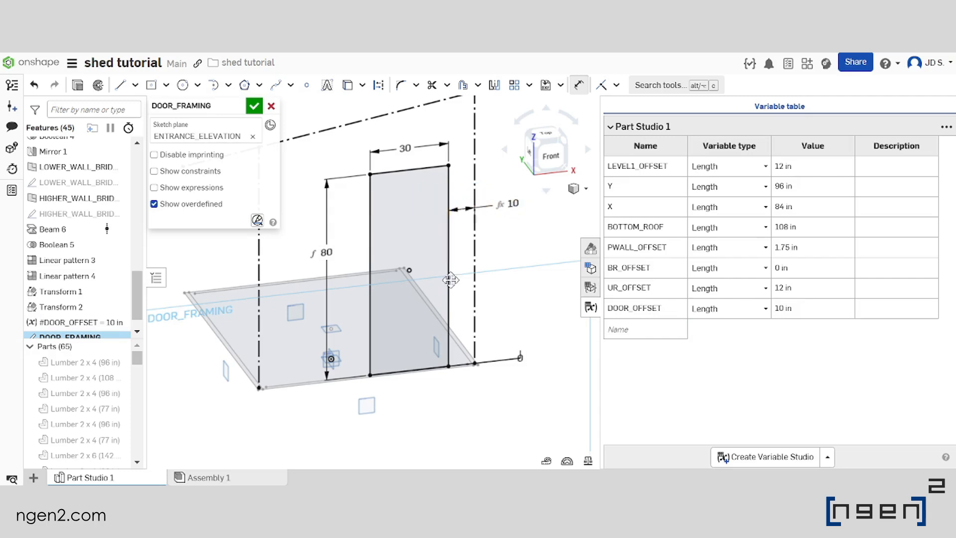
Examine the dimensioned door rectangle within the entrance outline, at an angle and from the front
scroll(453, 252, "down", 4)
scroll(437, 244, "up", 5)
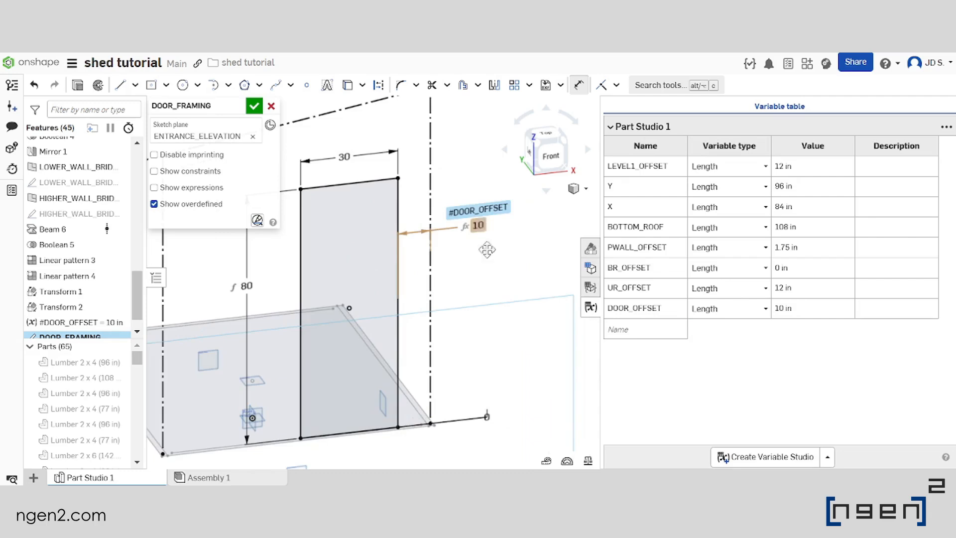
middle_click_drag(397, 281, 439, 257)
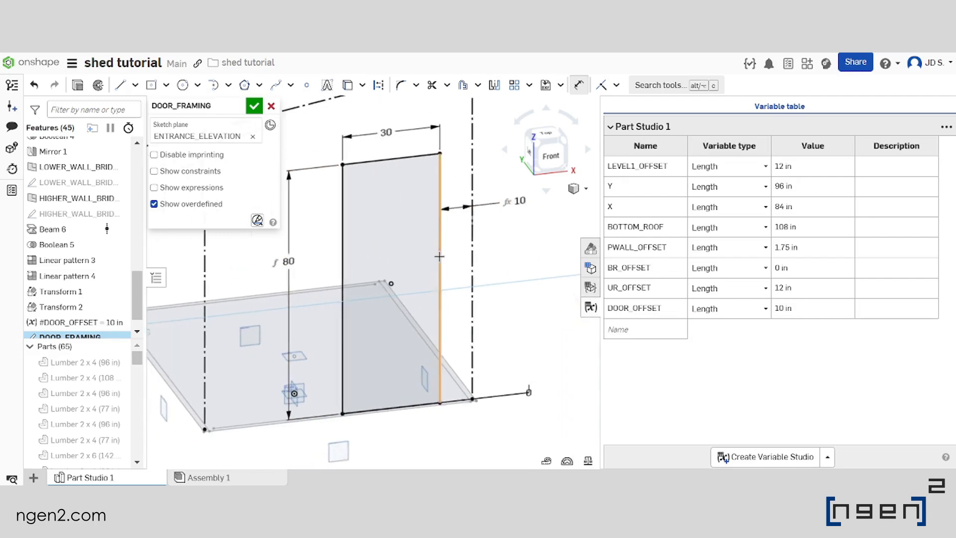
scroll(439, 257, "down", 2)
scroll(495, 253, "down", 3)
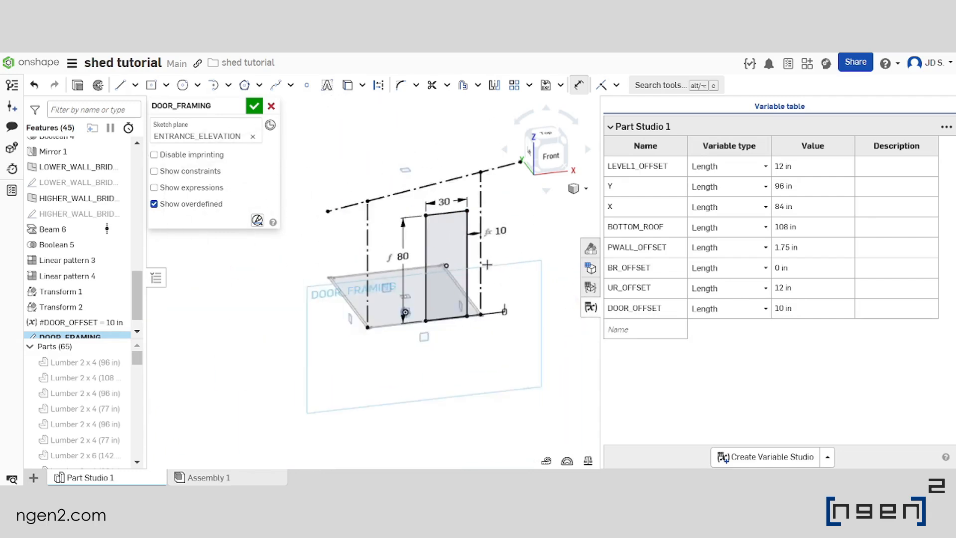
scroll(489, 264, "up", 3)
scroll(464, 294, "down", 1)
left_click(407, 263)
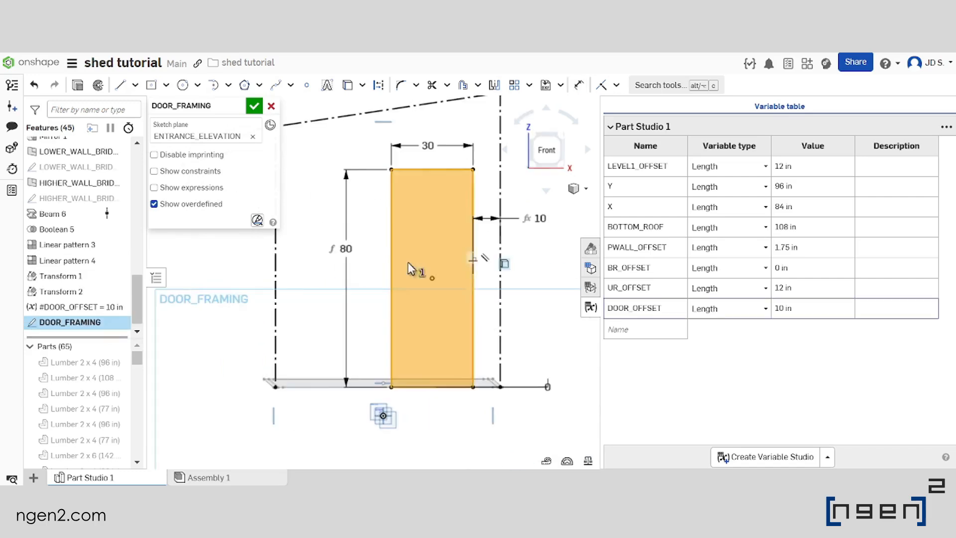
scroll(409, 263, "down", 3)
scroll(428, 273, "up", 3)
left_click(369, 261)
scroll(369, 261, "down", 3)
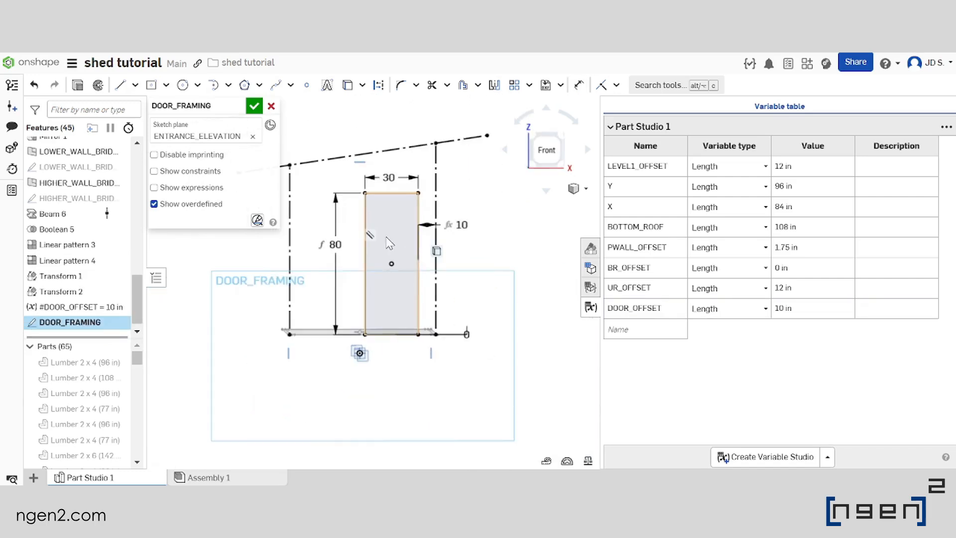
left_click(387, 240)
left_click(388, 248)
left_click(391, 247)
left_click(391, 248)
Draw a vertical framing line just left of the door, from the floor line up to the sloped roof line
left_click(120, 85)
scroll(336, 281, "up", 5)
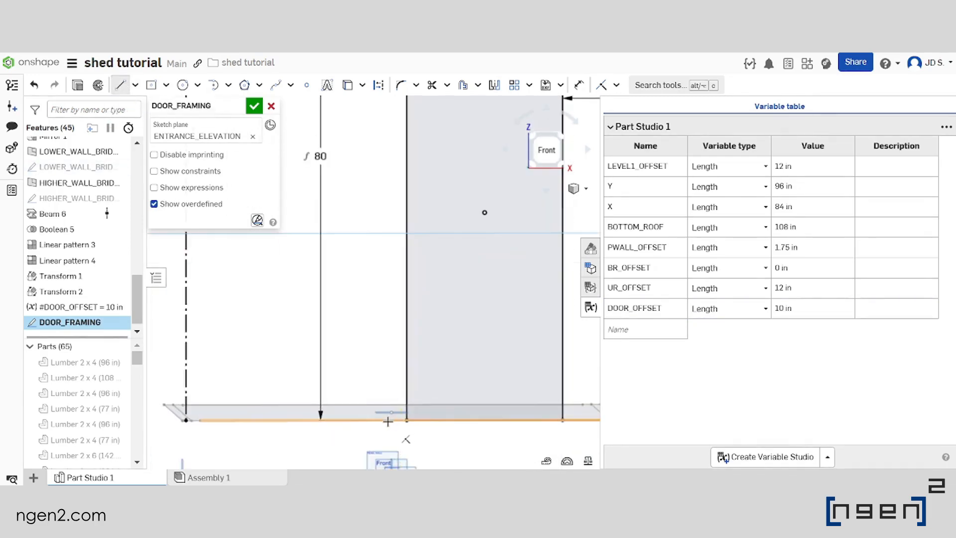
scroll(388, 421, "down", 3)
left_click(388, 421)
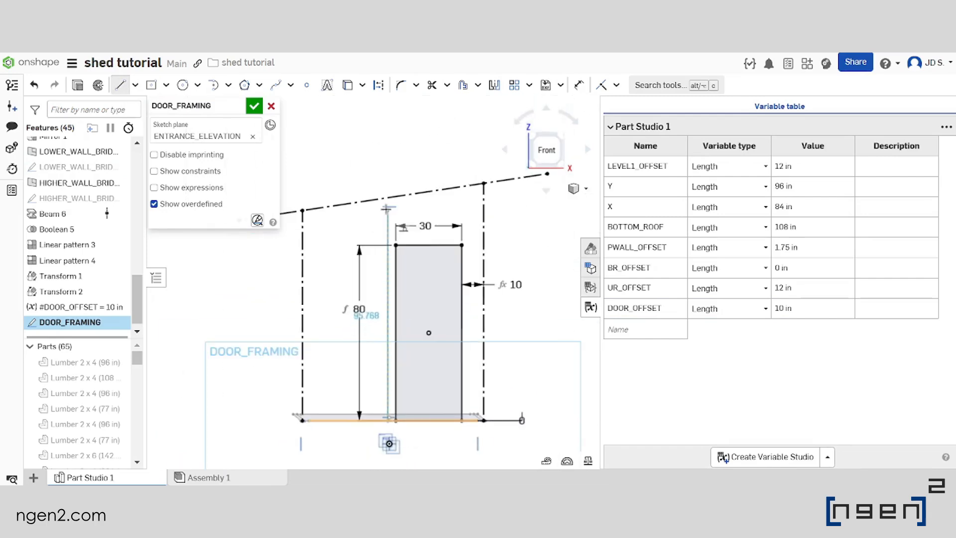
right_click(387, 198)
left_click(361, 228)
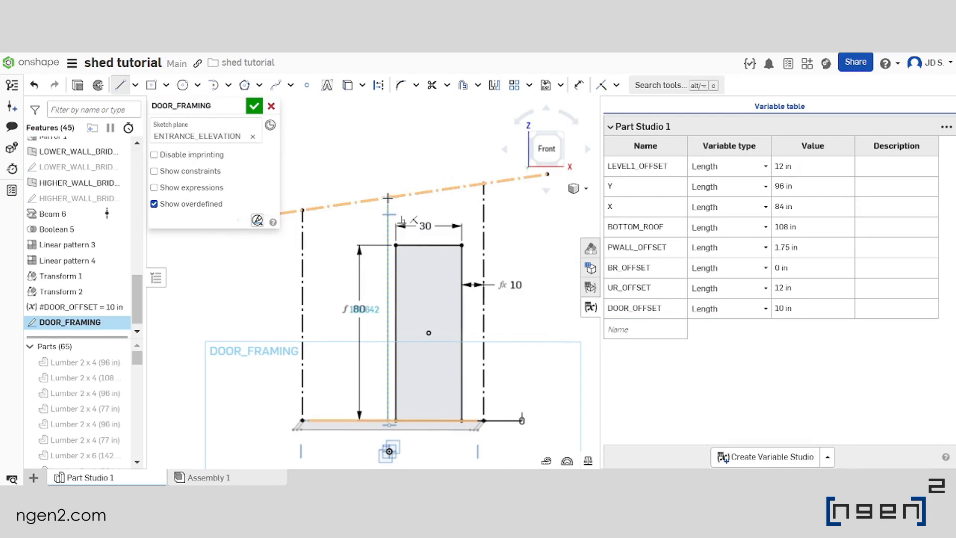
left_click(388, 198)
scroll(380, 144, "down", 2)
scroll(380, 145, "up", 1)
key("Escape")
Draw a second vertical line left of the first framing line, from the floor line to the sloped roof line
scroll(378, 348, "up", 3)
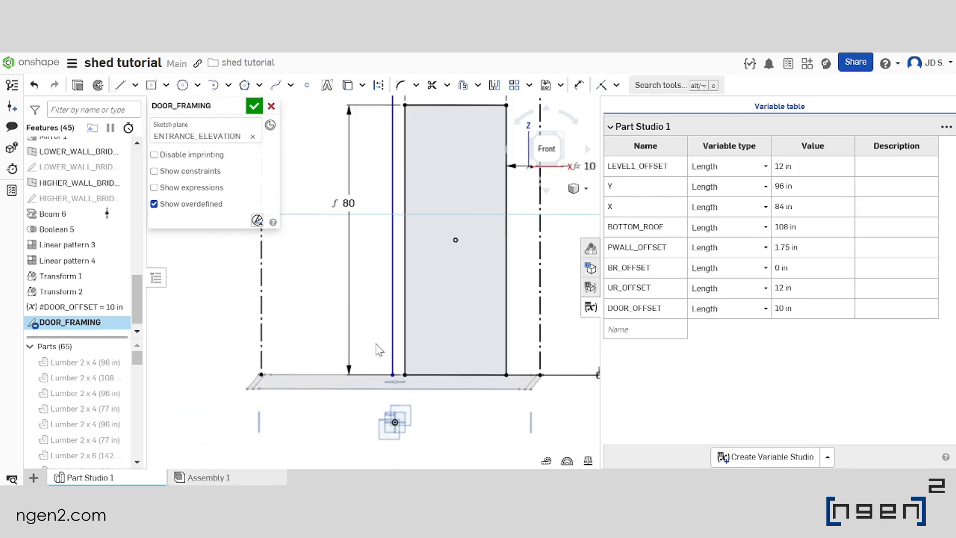
left_click(123, 91)
mouse_move(382, 371)
right_mouse_down()
mouse_move(378, 383)
mouse_move(377, 374)
right_mouse_up()
scroll(379, 374, "down", 3)
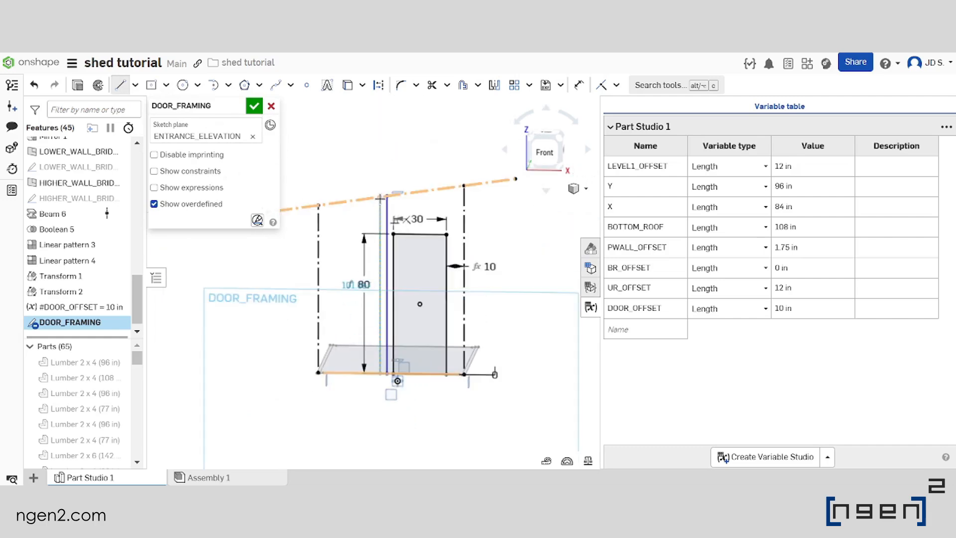
left_click(380, 198)
scroll(396, 270, "down", 3)
scroll(398, 249, "up", 3)
key("Escape")
Draw a vertical framing line about 107 in long just right of the door, from the floor line to the sloped roof line
scroll(421, 232, "down", 2)
scroll(420, 232, "up", 2)
scroll(418, 324, "up", 1)
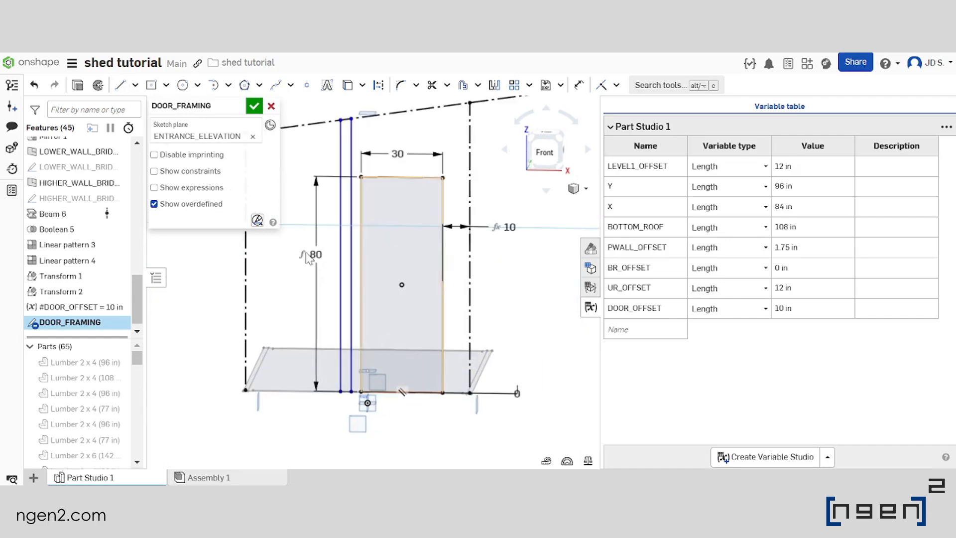
left_click(131, 83)
scroll(451, 396, "up", 2)
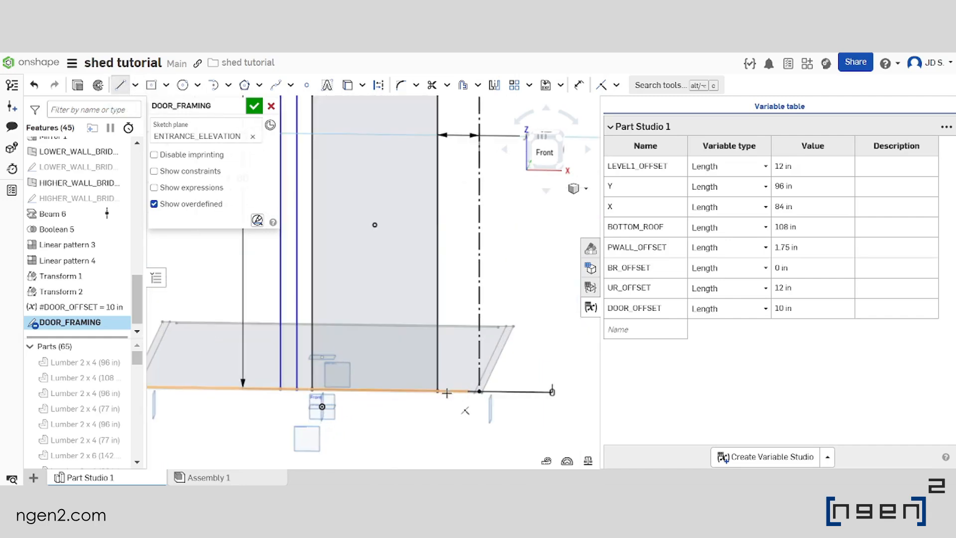
scroll(445, 391, "up", 3)
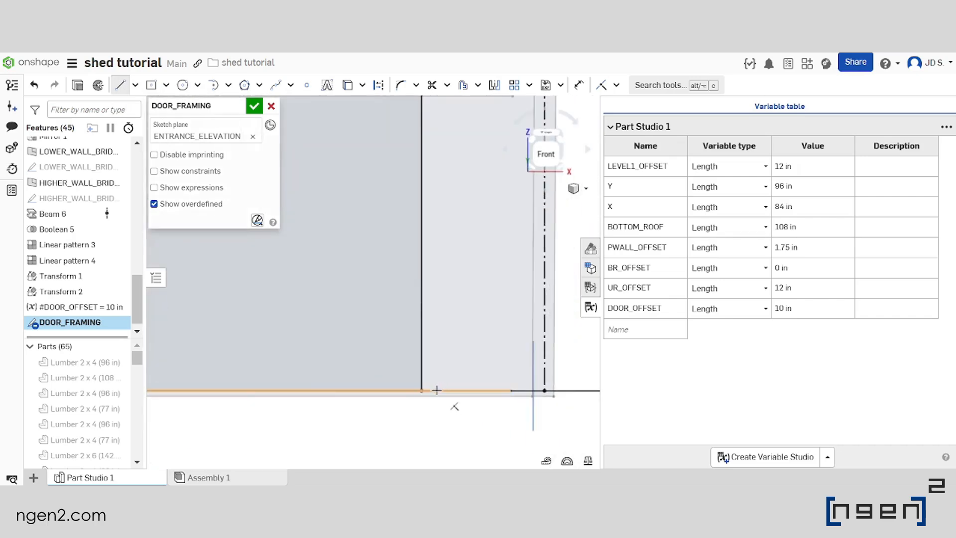
left_click(438, 391)
scroll(438, 391, "down", 5)
scroll(464, 219, "up", 3)
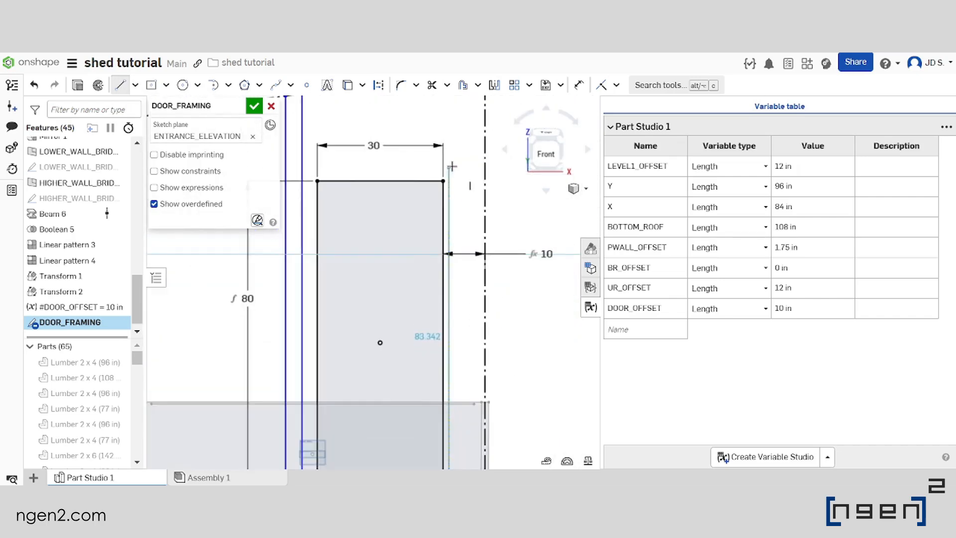
middle_click_drag(465, 219, 470, 253)
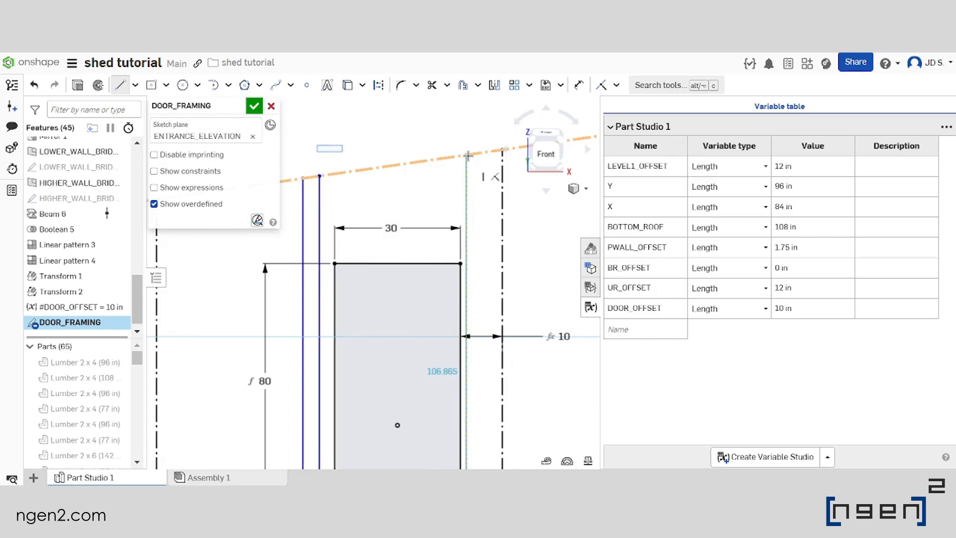
left_click(468, 155)
Draw a second vertical line between the right framing line and the right construction line, reaching from the floor line to the roof line
scroll(468, 156, "down", 3)
left_click(120, 86)
scroll(438, 387, "up", 3)
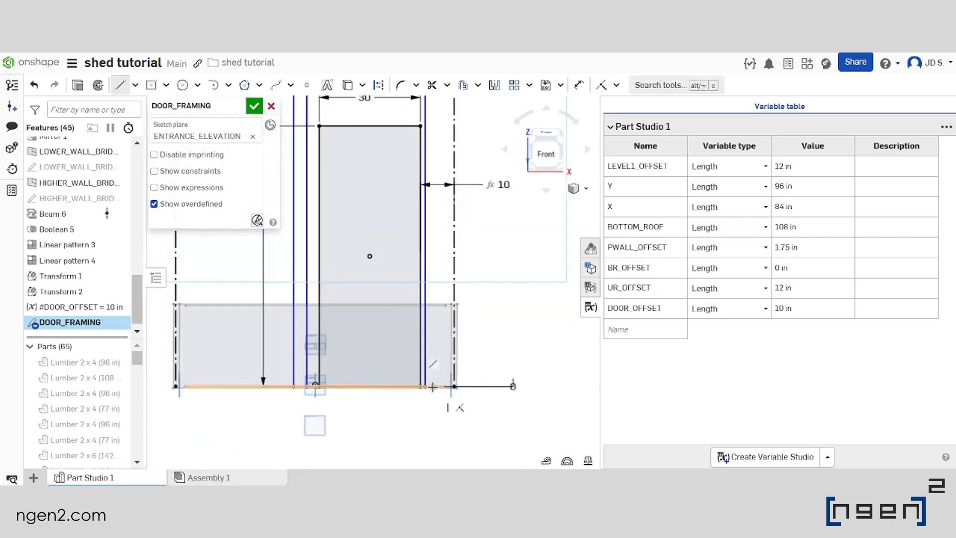
left_click(432, 387)
scroll(432, 293, "down", 5)
scroll(433, 211, "up", 5)
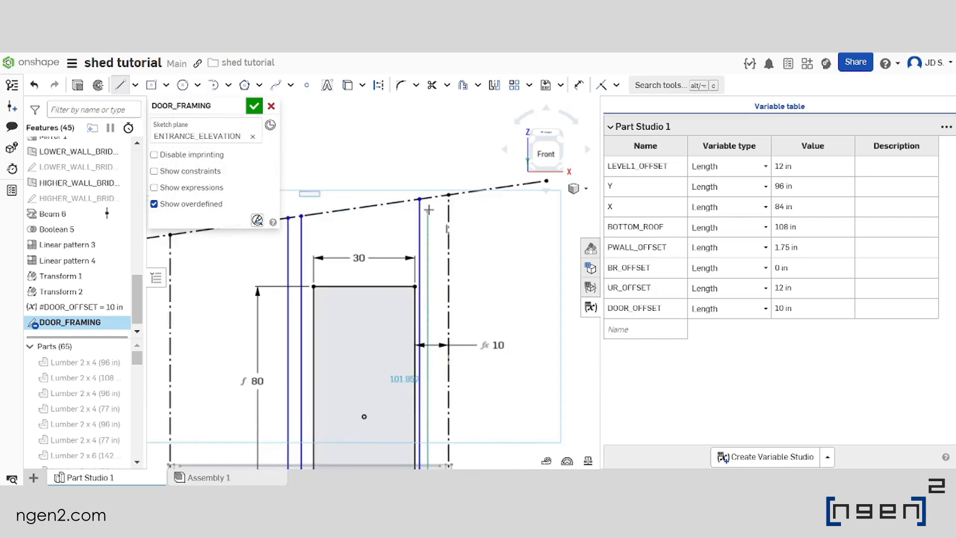
right_click(429, 201)
left_click(429, 220)
scroll(429, 198, "up", 5)
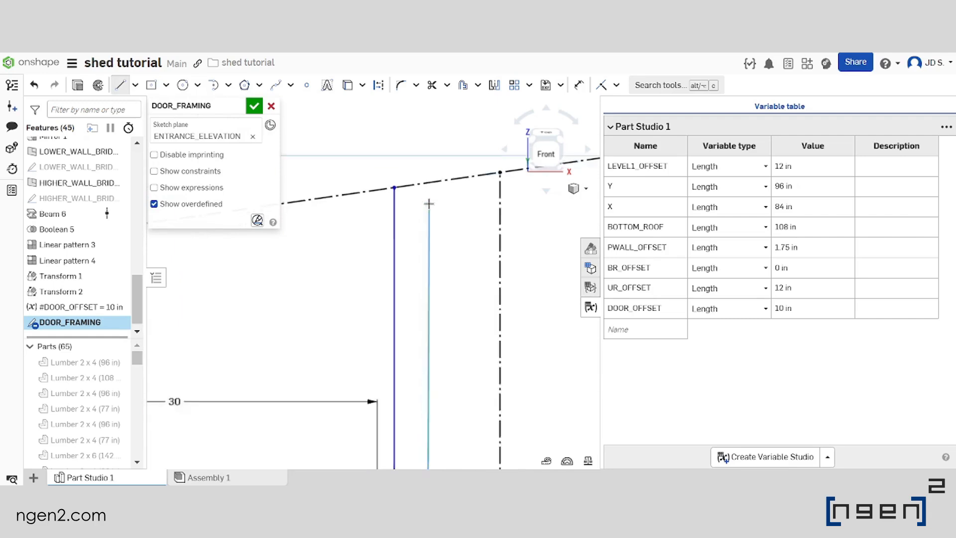
left_click(423, 175)
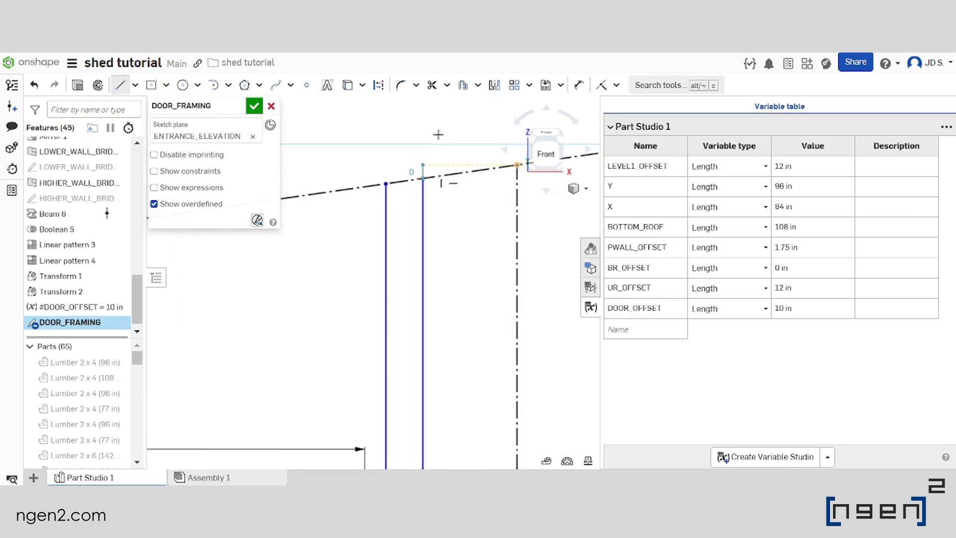
scroll(422, 175, "down", 5)
key("Escape")
Dimension the nearest left framing line at 1.5/2 in from the door's left edge
scroll(377, 314, "up", 2)
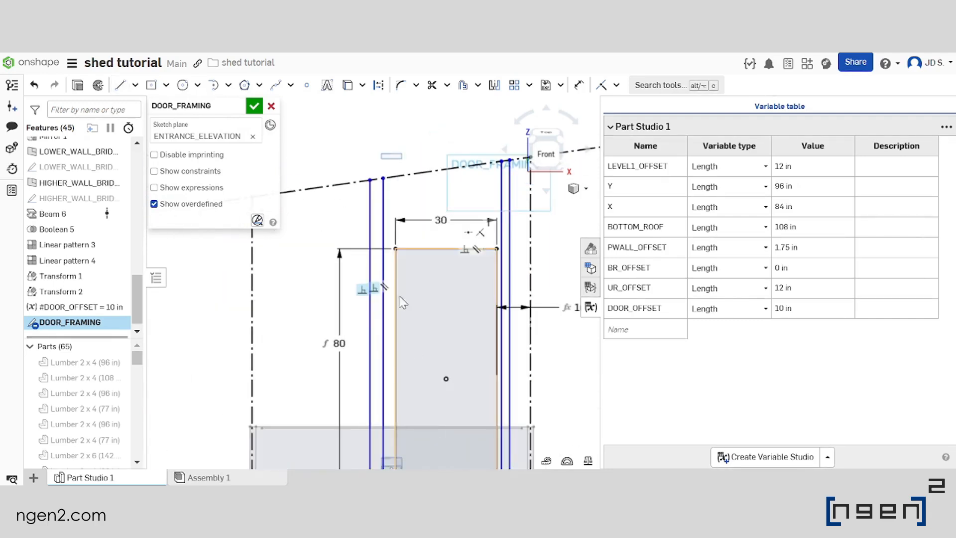
left_click(578, 86)
scroll(387, 262, "up", 3)
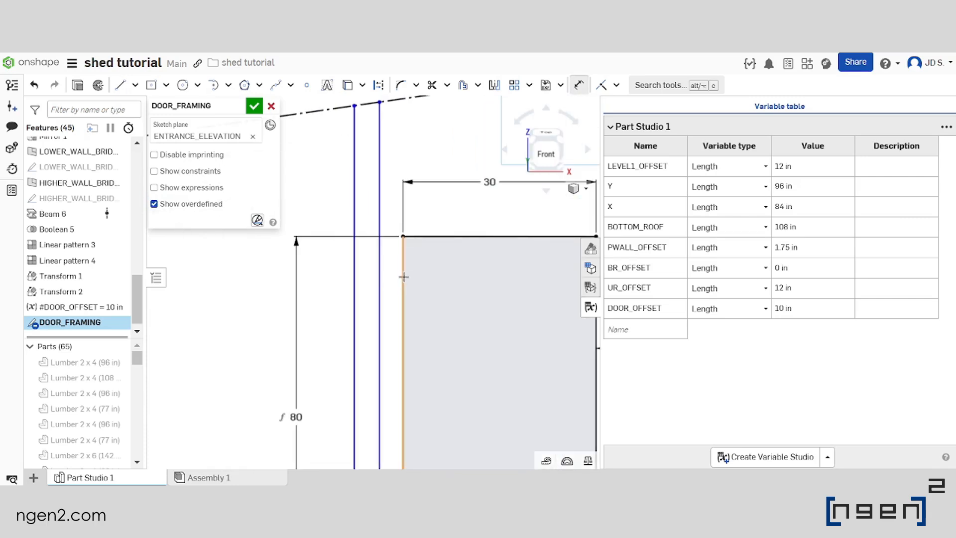
left_click(403, 276)
left_click(380, 273)
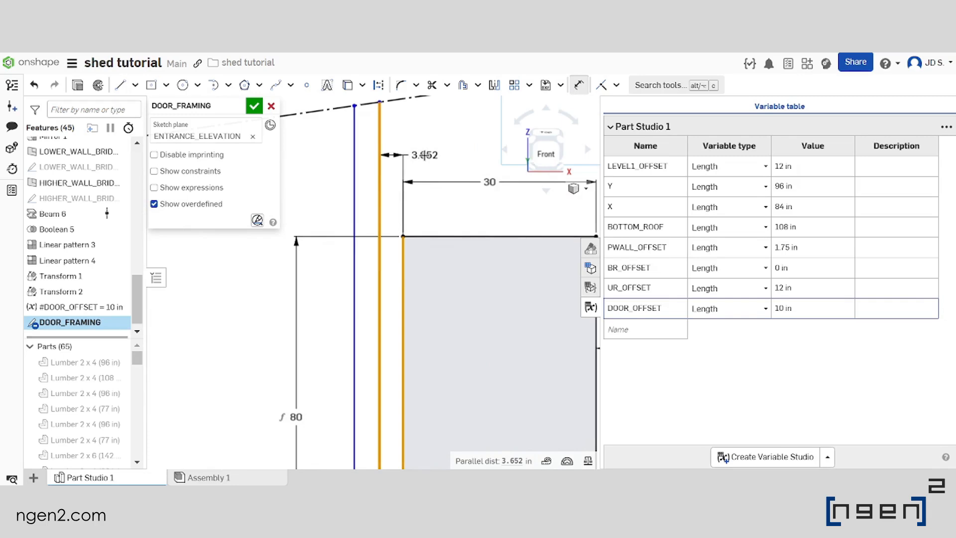
left_click(423, 155)
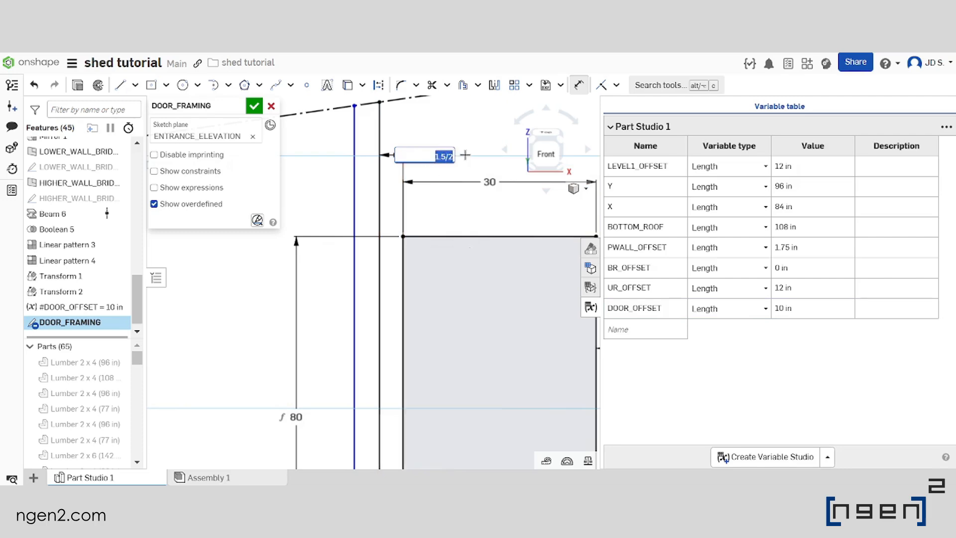
key("Return")
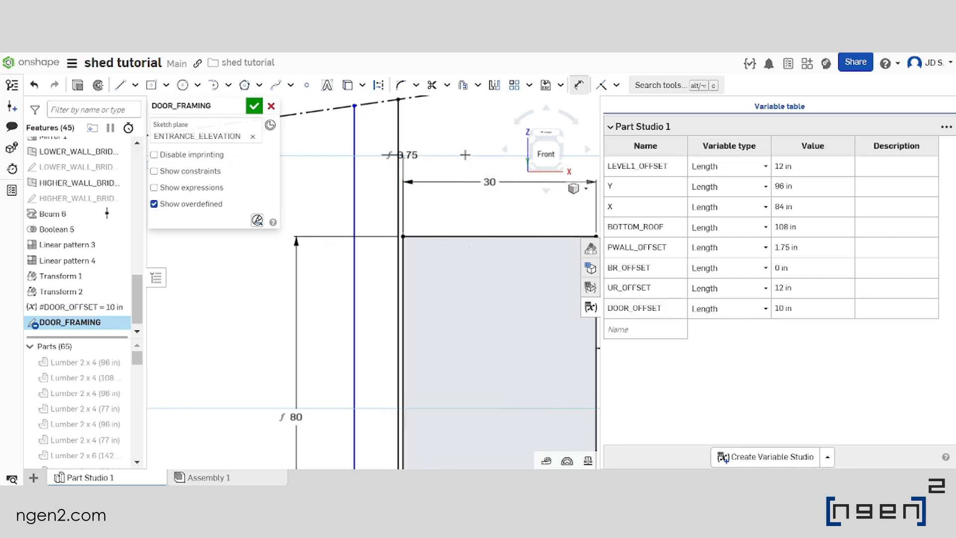
Dimension the spacing between the two left framing lines as 1.5 in
left_click(399, 187)
left_click(354, 190)
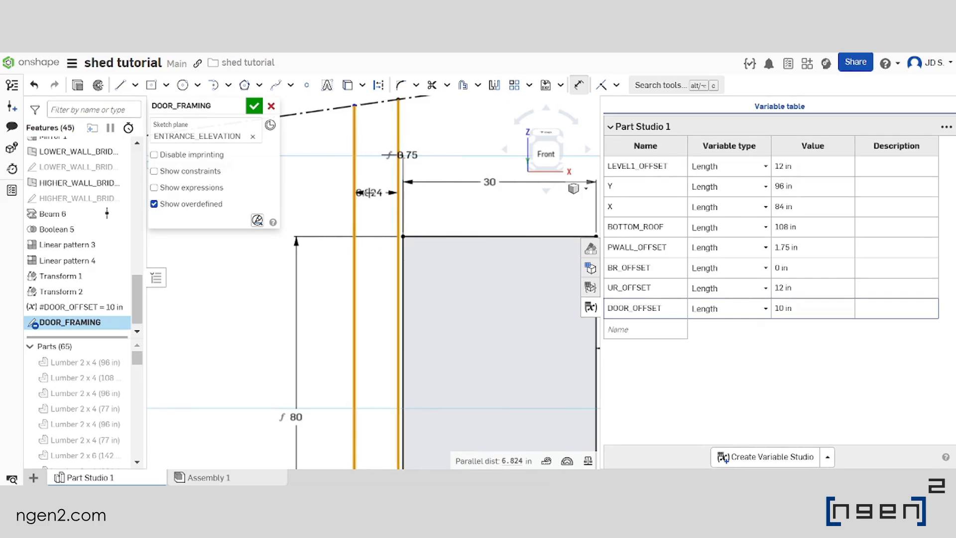
left_click(372, 191)
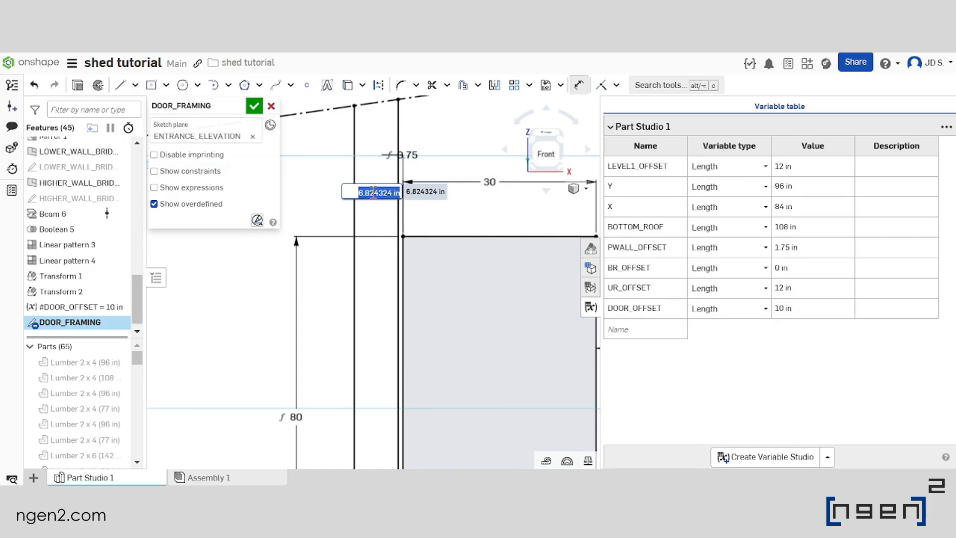
key("Return")
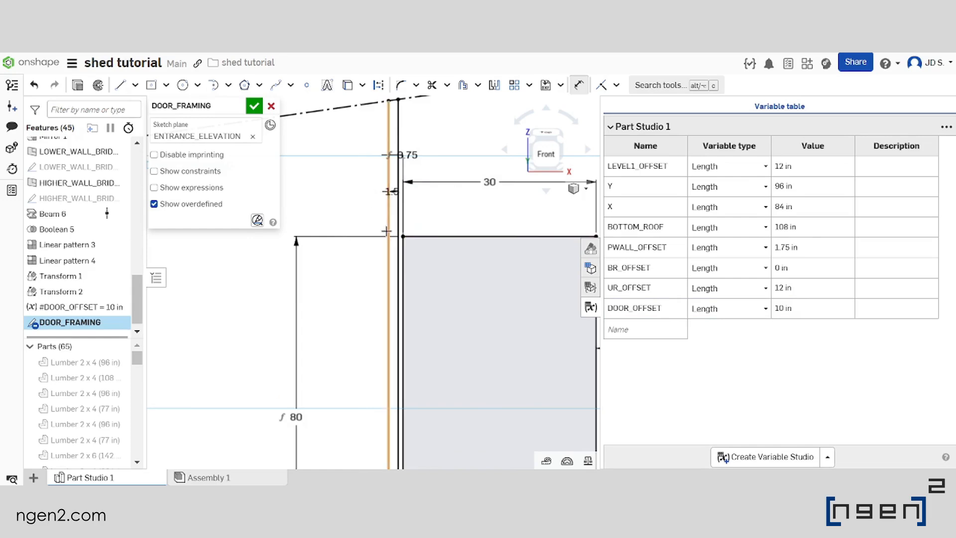
Dimension the nearest right framing line at 0.75 in from the door's right edge
scroll(387, 232, "down", 2)
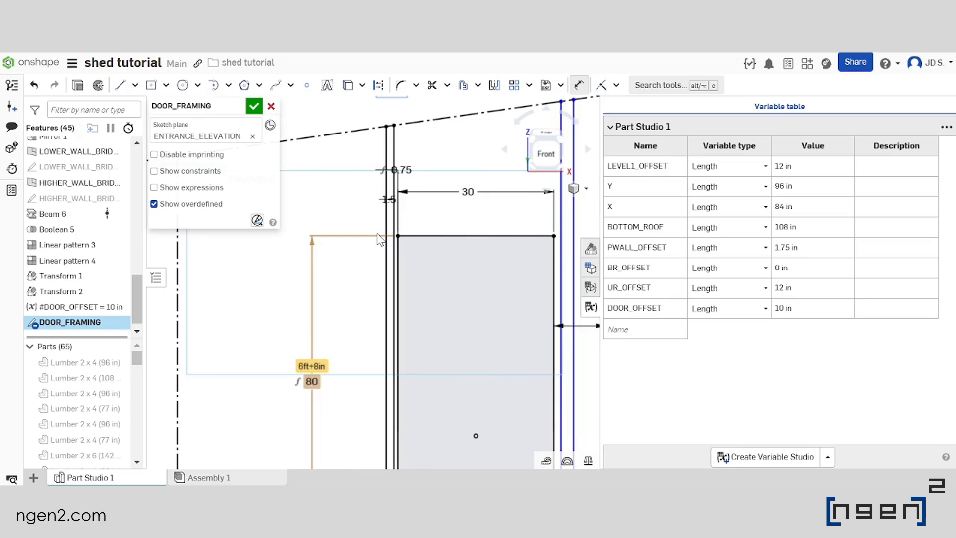
scroll(377, 234, "down", 2)
scroll(484, 226, "up", 4)
left_click(444, 277)
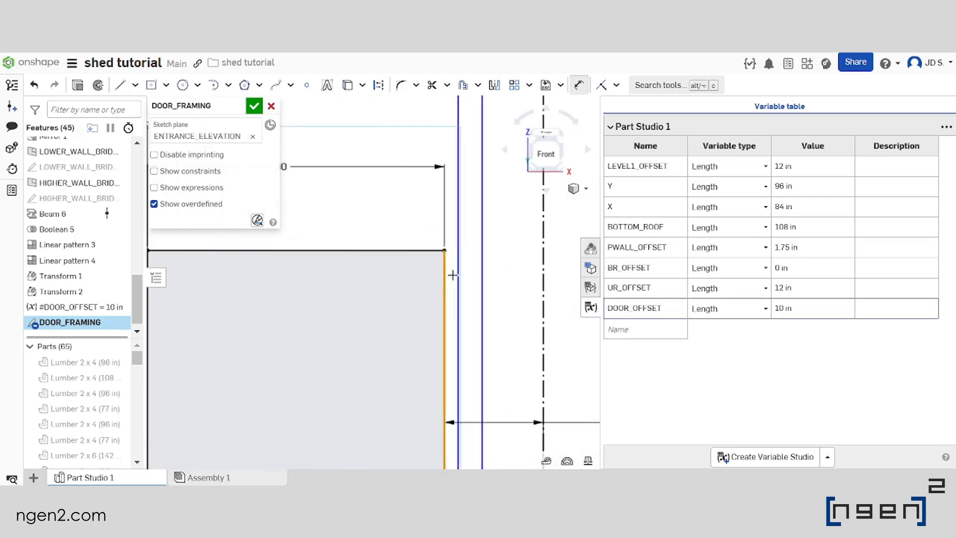
left_click(459, 264)
left_click(408, 137)
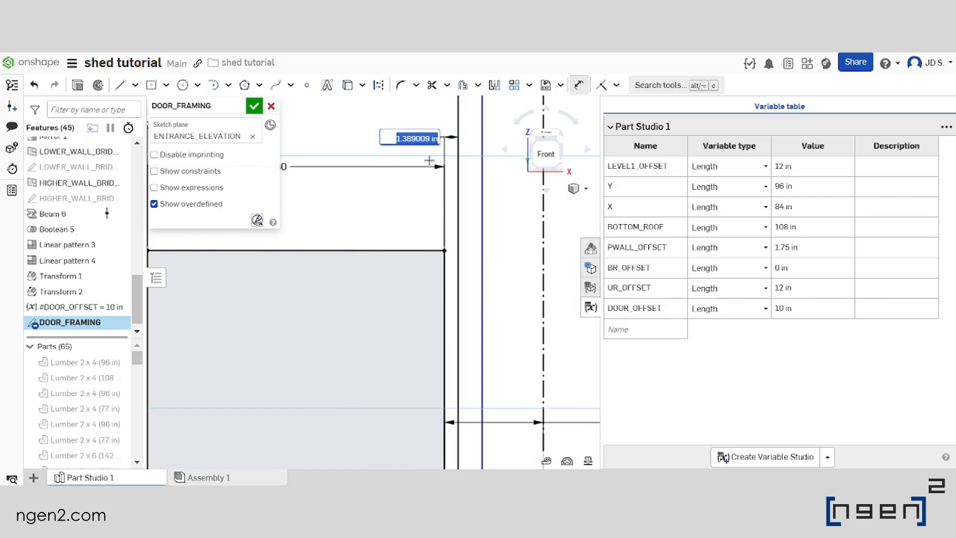
key("Return")
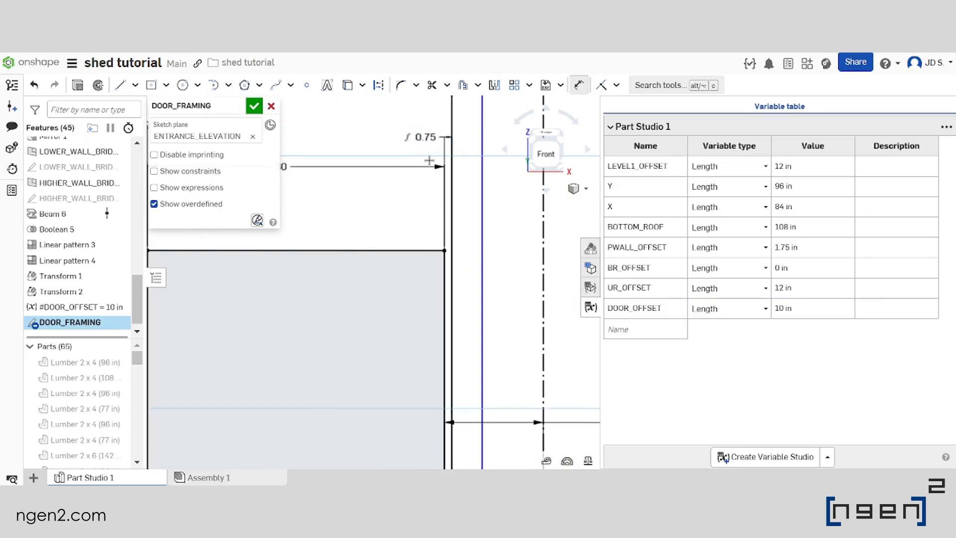
Dimension the spacing between the two right framing lines as 1.5 in
left_click(452, 209)
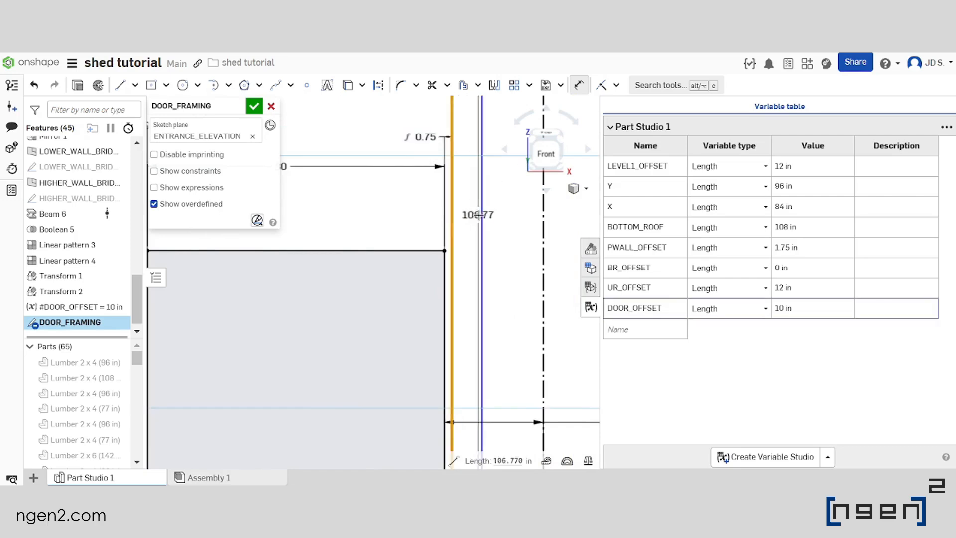
left_click(481, 215)
left_click(509, 209)
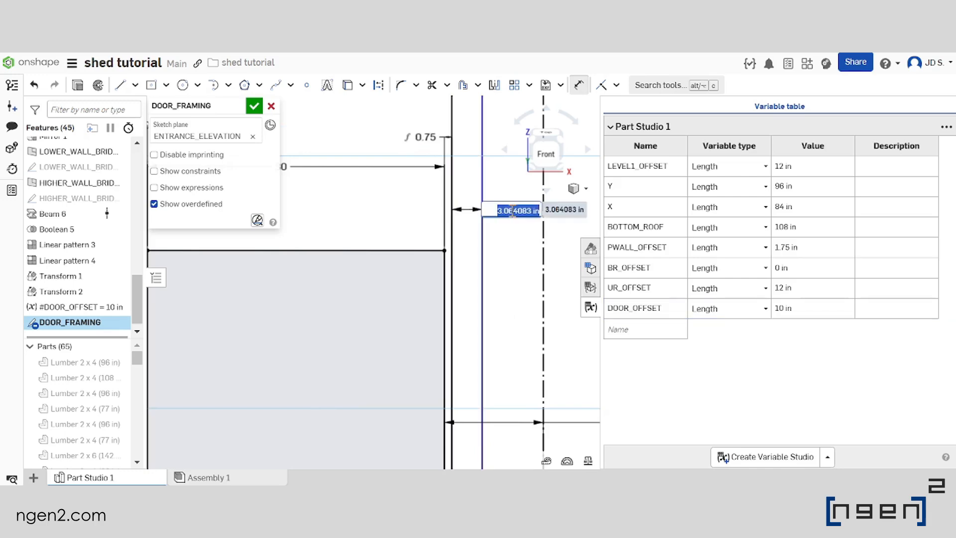
type("1.5")
key("Return")
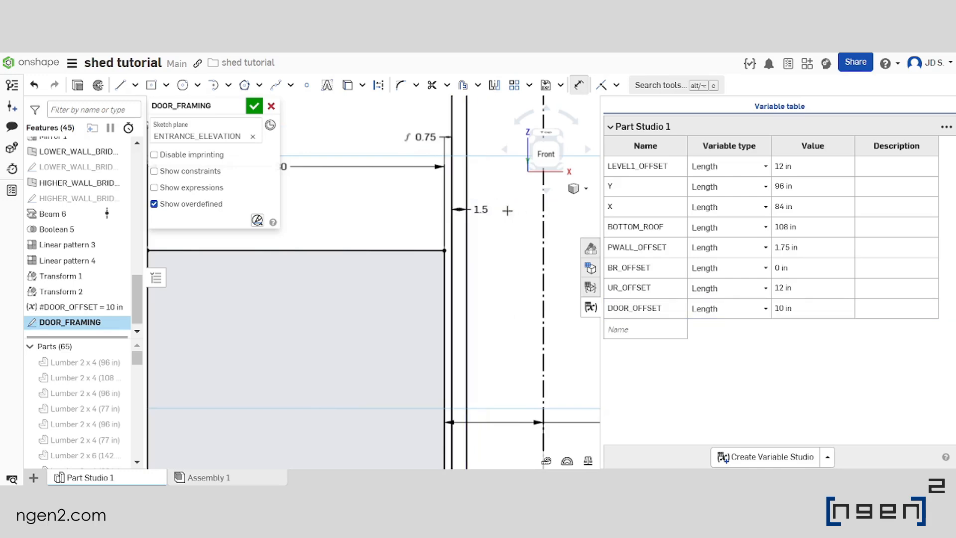
Draw a horizontal header line 30 in long a little above the door's top edge, spanning the door's width
scroll(513, 210, "down", 3)
scroll(448, 202, "up", 5)
scroll(349, 219, "down", 2)
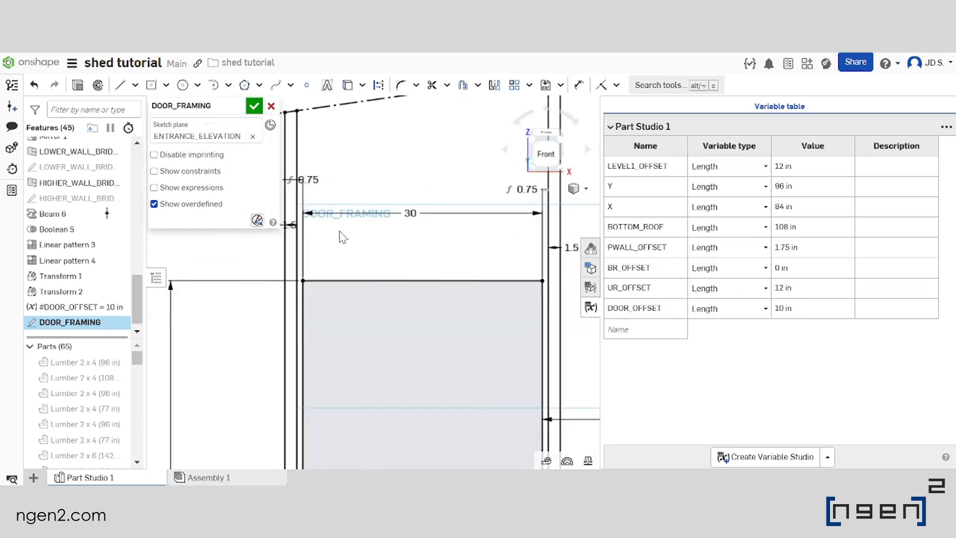
left_click(118, 87)
scroll(315, 241, "down", 2)
scroll(319, 241, "up", 2)
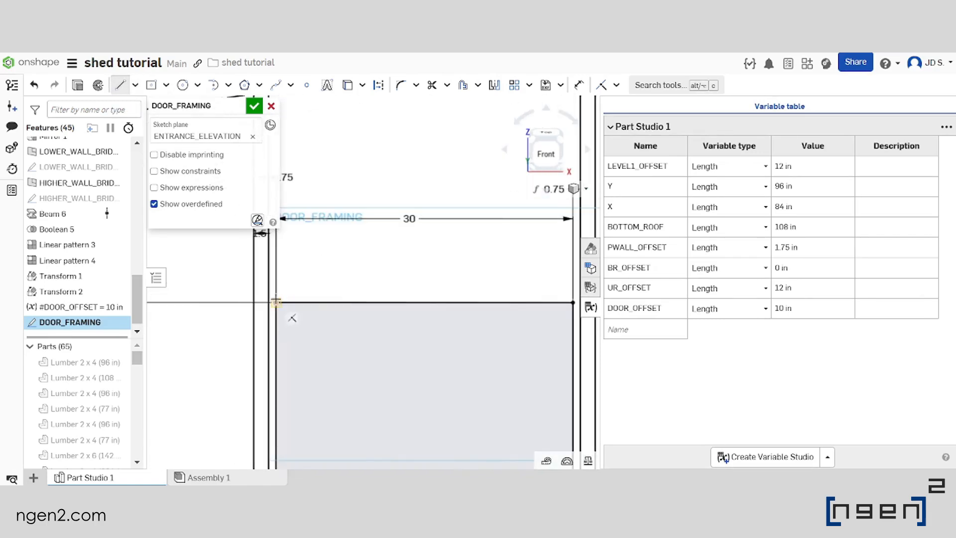
left_click(276, 275)
scroll(332, 274, "down", 3)
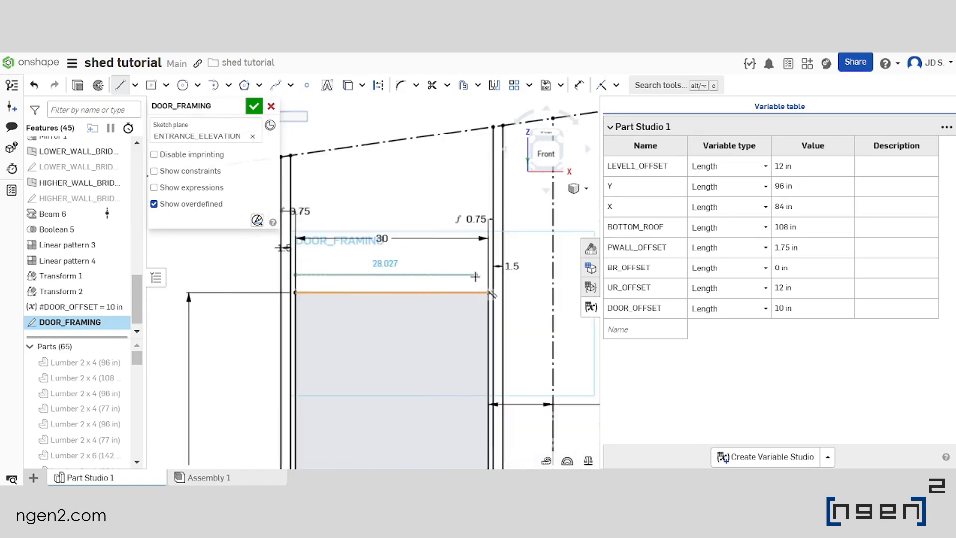
scroll(476, 277, "up", 3)
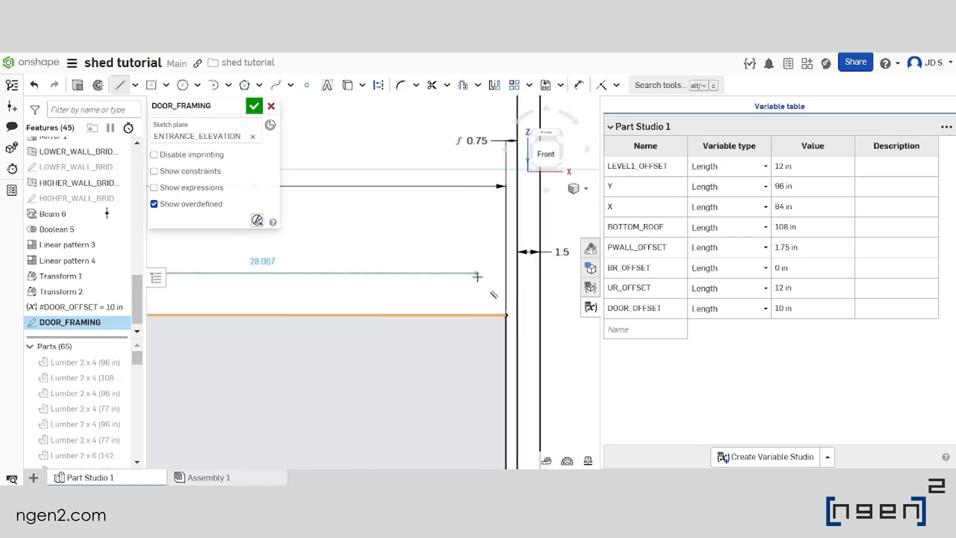
left_click(502, 273)
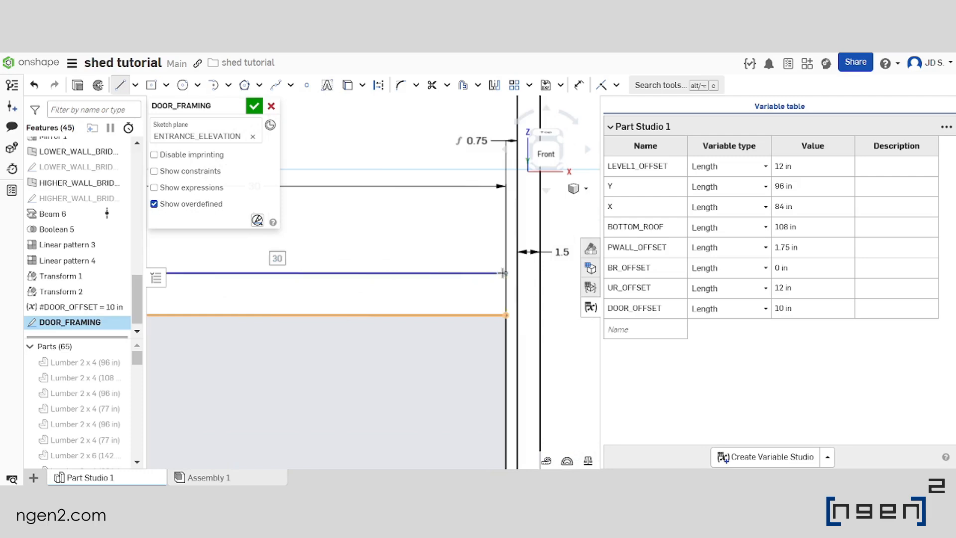
scroll(493, 269, "down", 3)
scroll(319, 258, "up", 3)
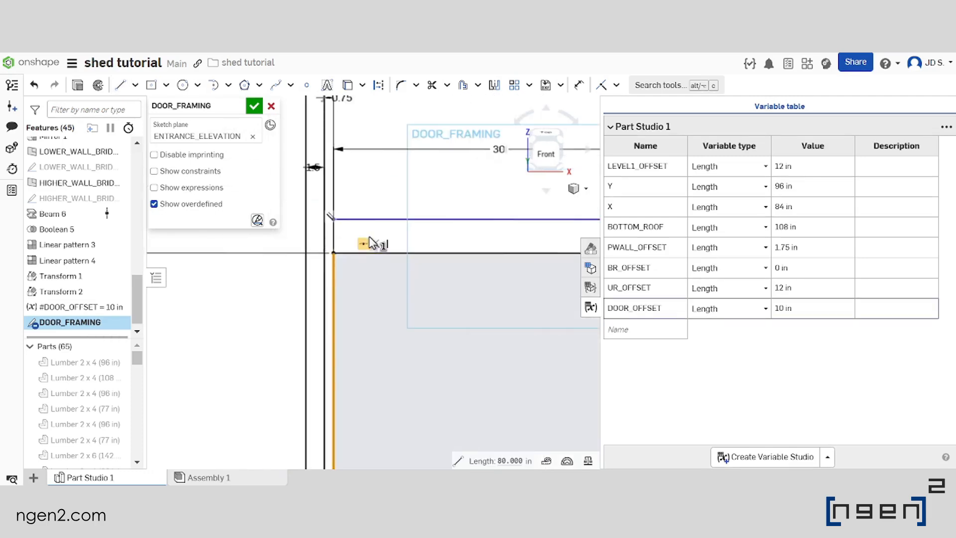
Dimension the header line at 0.75 in above the door's top edge
scroll(379, 232, "down", 2)
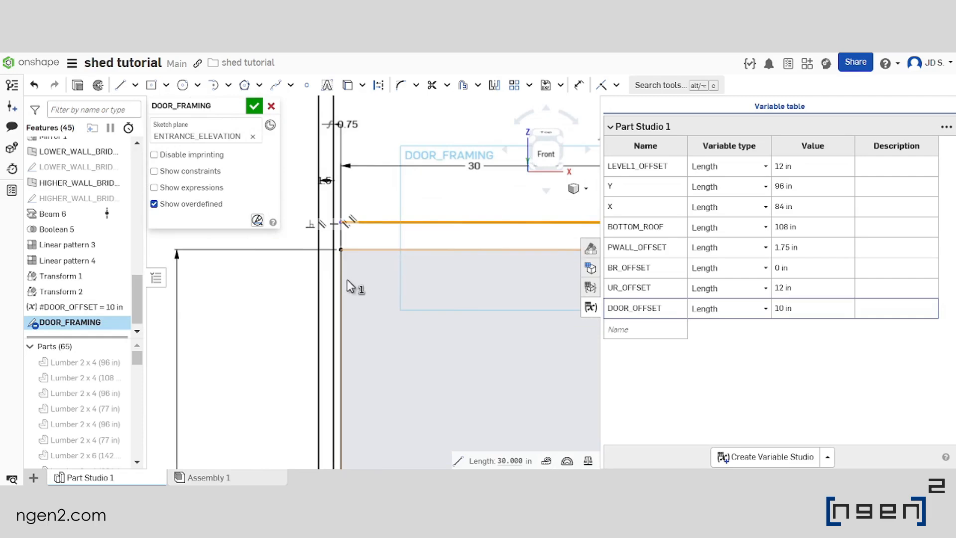
left_click(340, 285)
scroll(326, 241, "down", 3)
scroll(369, 204, "up", 2)
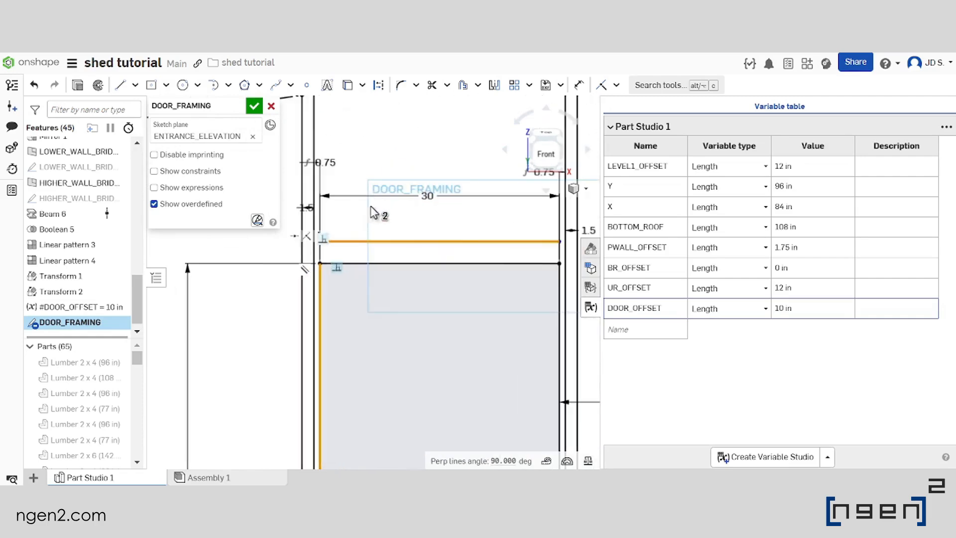
left_click(393, 146)
scroll(336, 199, "down", 3)
scroll(344, 237, "up", 3)
left_click(579, 84)
left_click(331, 191)
left_click(332, 221)
left_click(333, 206)
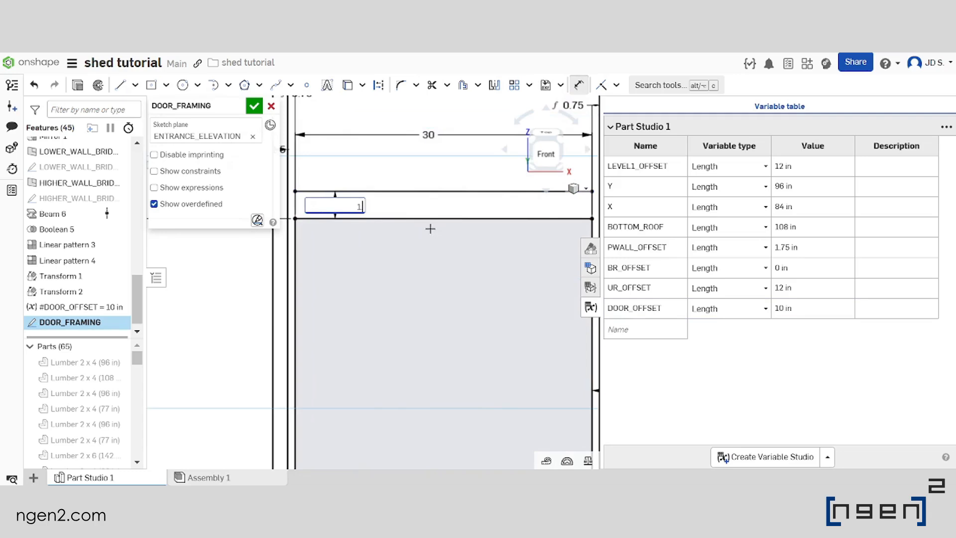
key("Return")
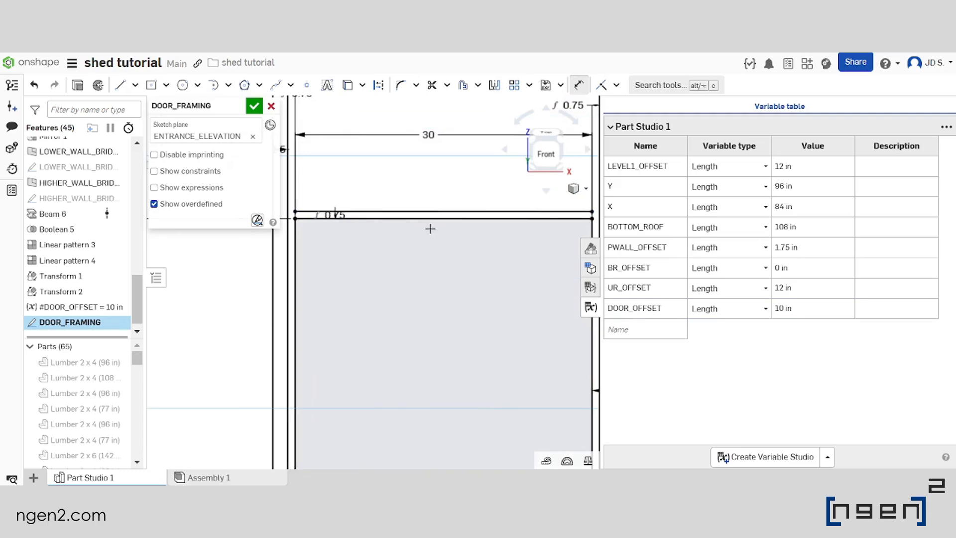
scroll(430, 228, "down", 5)
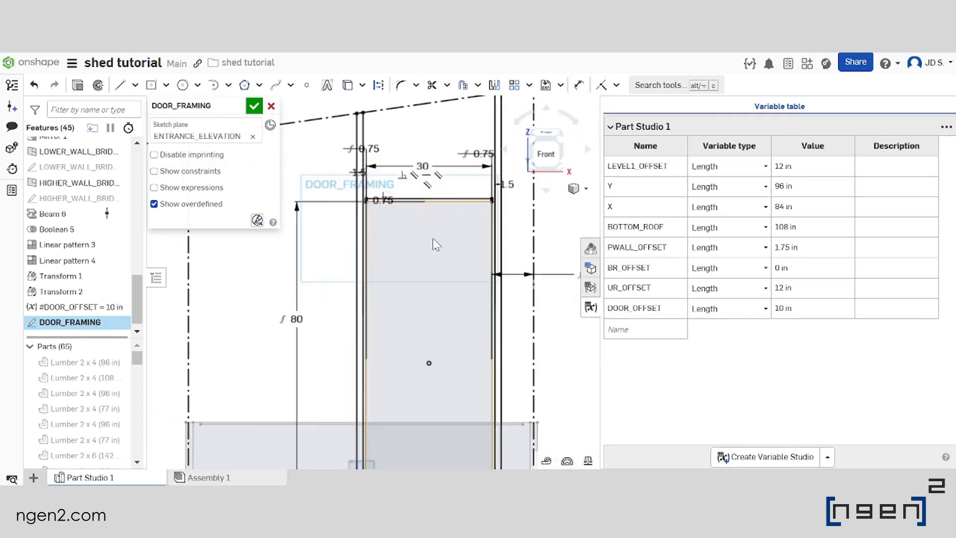
Draw a vertical line about 21.7 in long from just above the header's midpoint up to the sloped roof line
key("l")
scroll(427, 166, "up", 2)
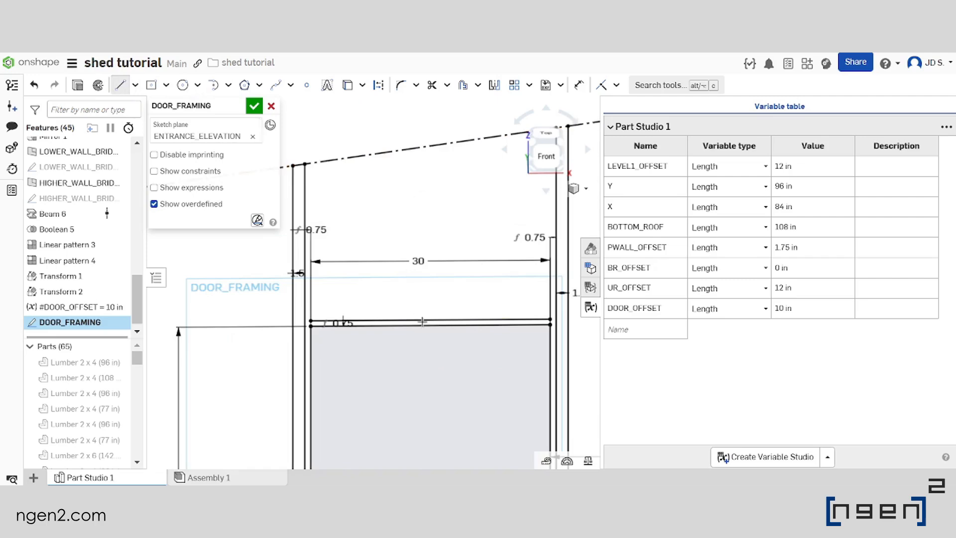
key("Escape")
left_click(120, 89)
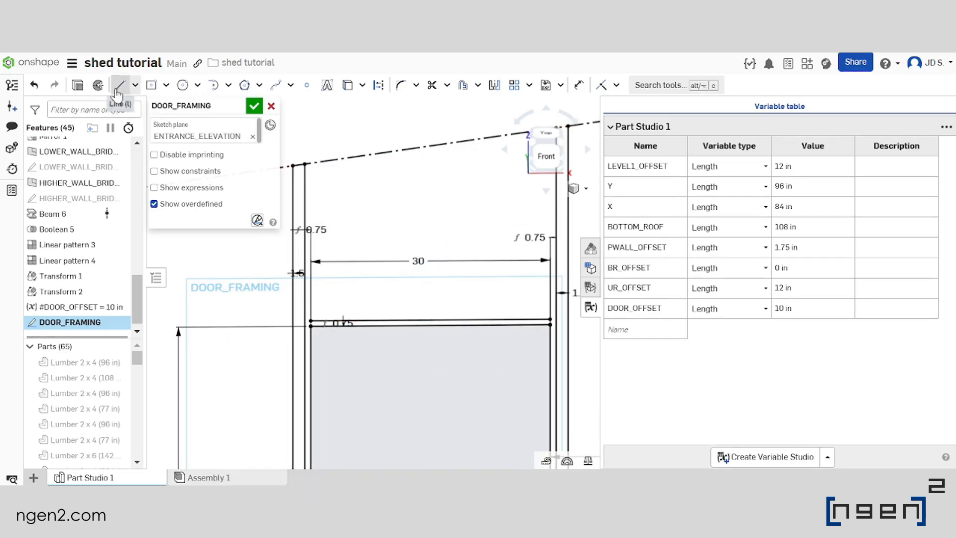
left_click(430, 305)
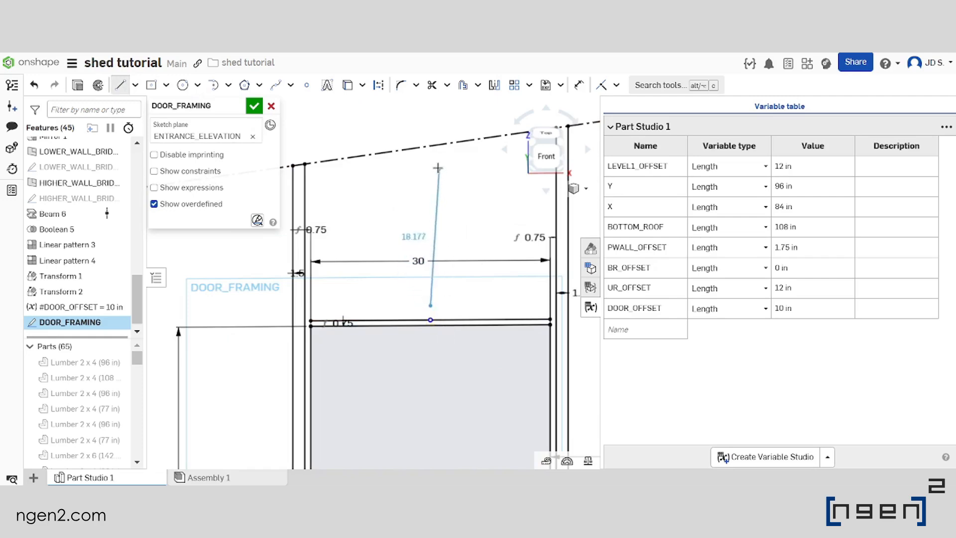
left_click(431, 146)
scroll(431, 169, "down", 2)
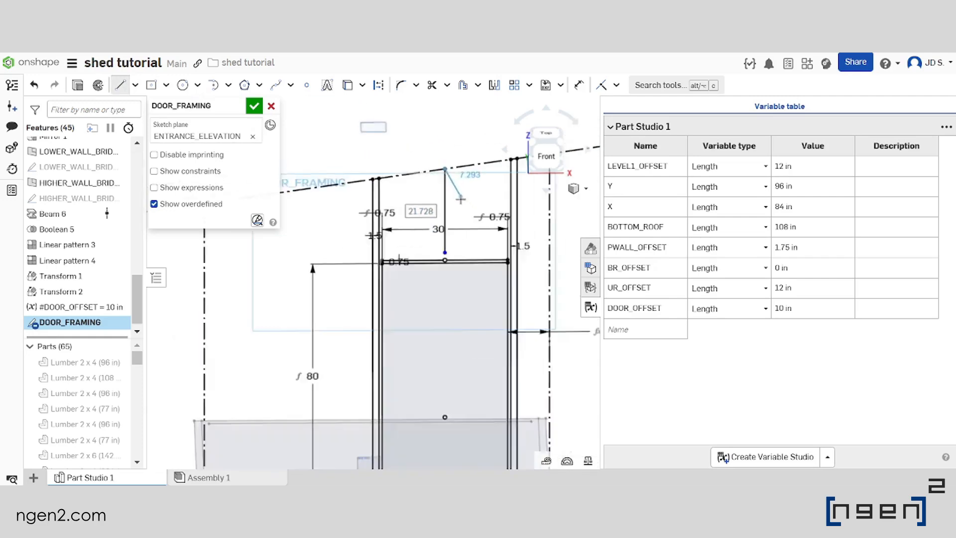
key("Escape")
left_click(404, 158)
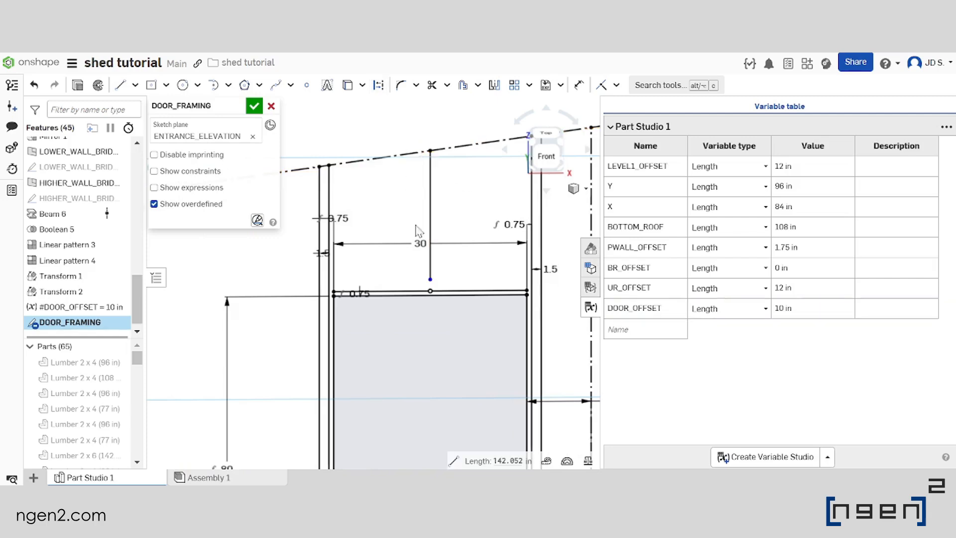
Dimension the vertical line's lower end at 1.5/2 in above the header line's midpoint
scroll(436, 292, "up", 4)
left_click(579, 84)
left_click(420, 263)
left_click(420, 297)
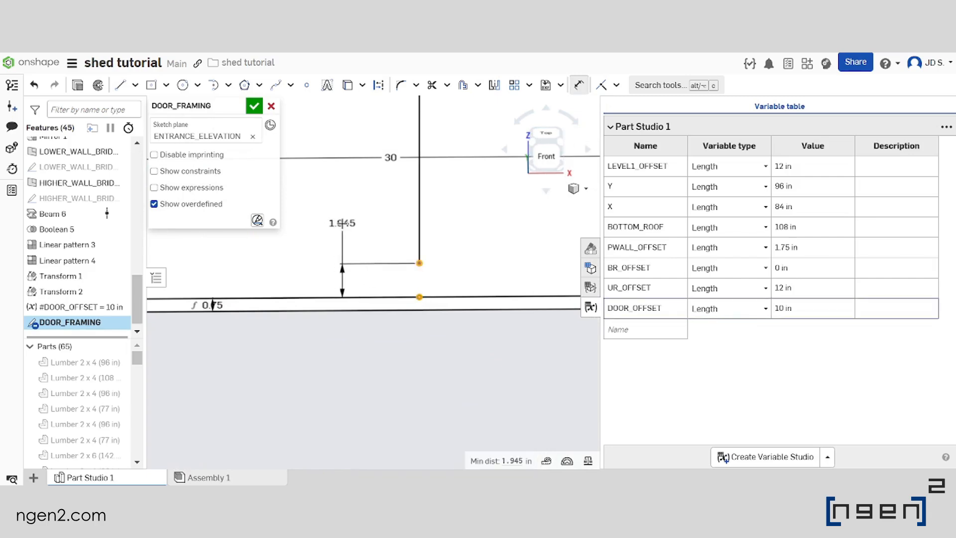
left_click(342, 223)
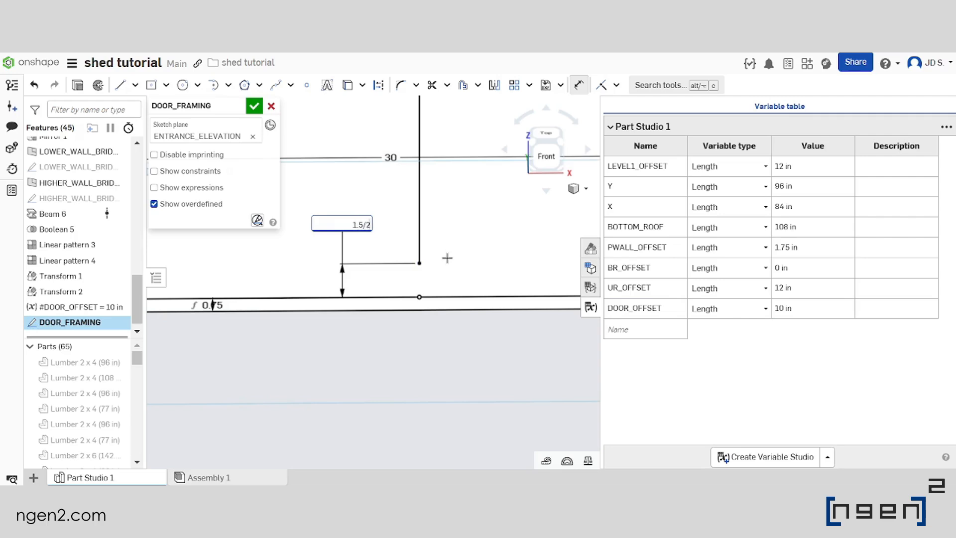
key("Return")
scroll(394, 251, "down", 8)
scroll(381, 273, "up", 5)
key("Escape")
scroll(395, 250, "down", 3)
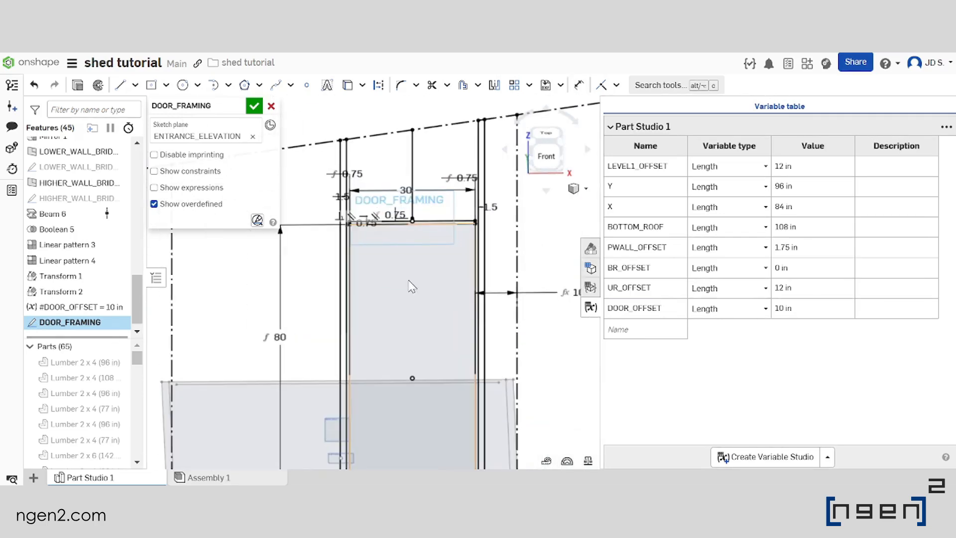
Accept the DOOR_FRAMING sketch and hide the variable table
mouse_move(419, 279)
right_mouse_down()
mouse_move(434, 274)
mouse_move(408, 272)
mouse_move(425, 282)
mouse_move(487, 279)
mouse_move(429, 269)
right_mouse_up()
scroll(439, 275, "down", 4)
scroll(434, 302, "up", 3)
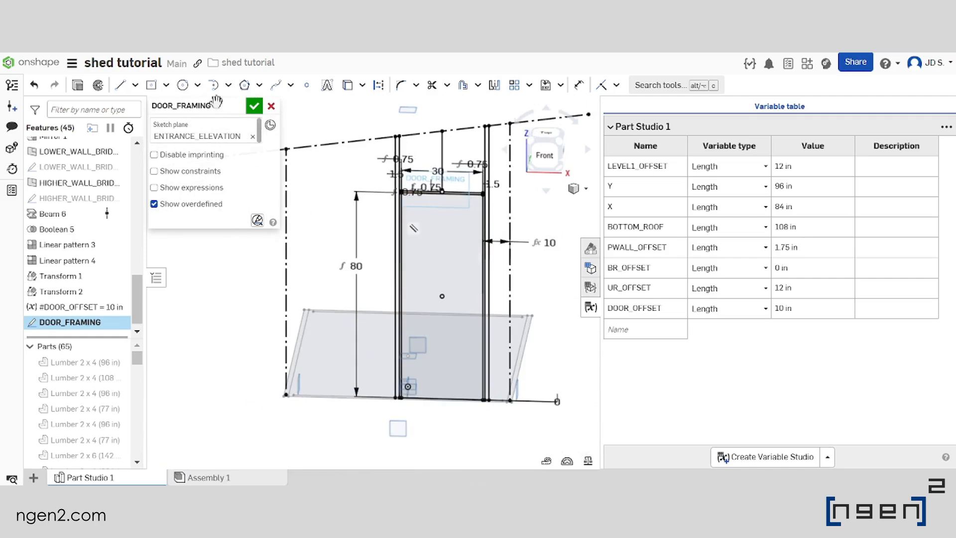
left_click(254, 106)
left_click(590, 308)
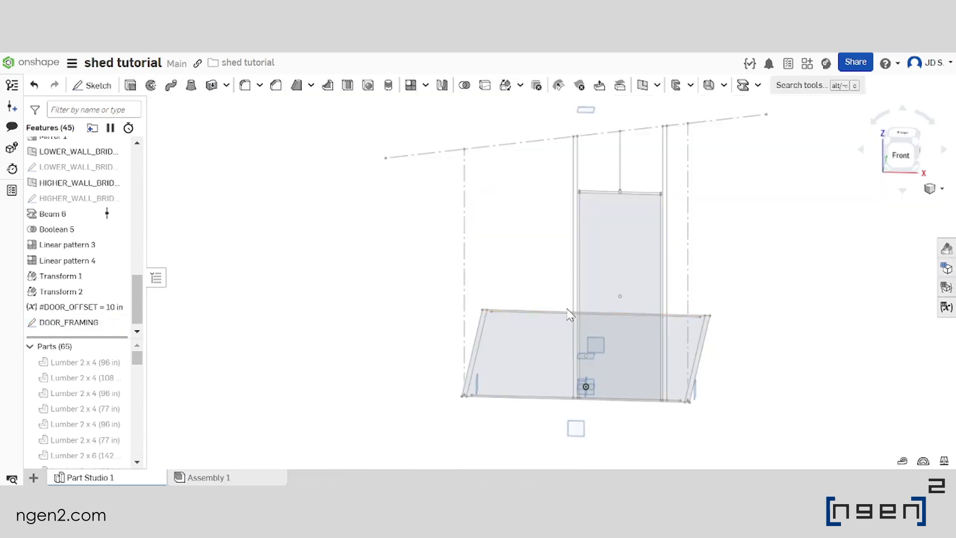
Move the #DOOR_OFFSET variable to an earlier place in the feature list, ahead of the transforms and patterns
scroll(493, 289, "up", 3)
right_click_drag(491, 282, 424, 284)
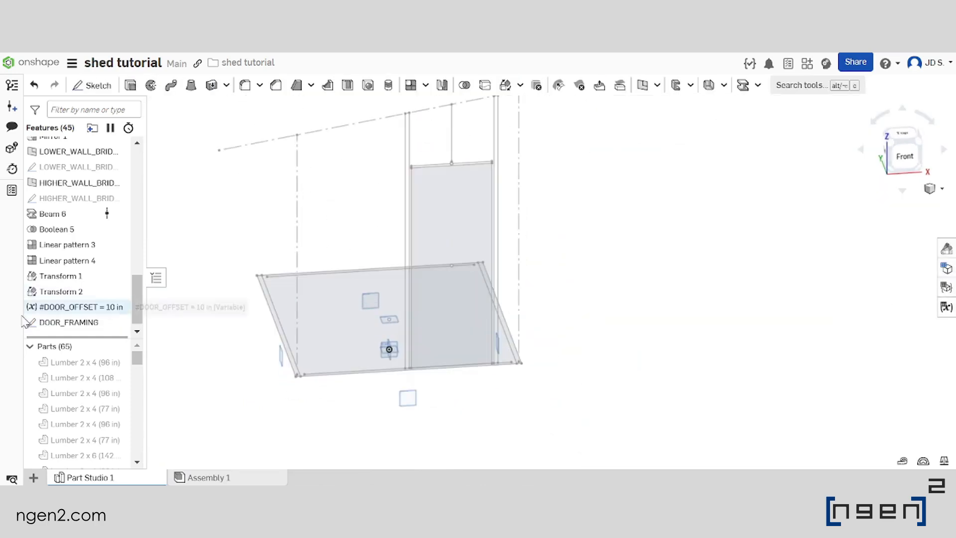
left_click_drag(95, 311, 86, 239)
scroll(84, 266, "down", 8)
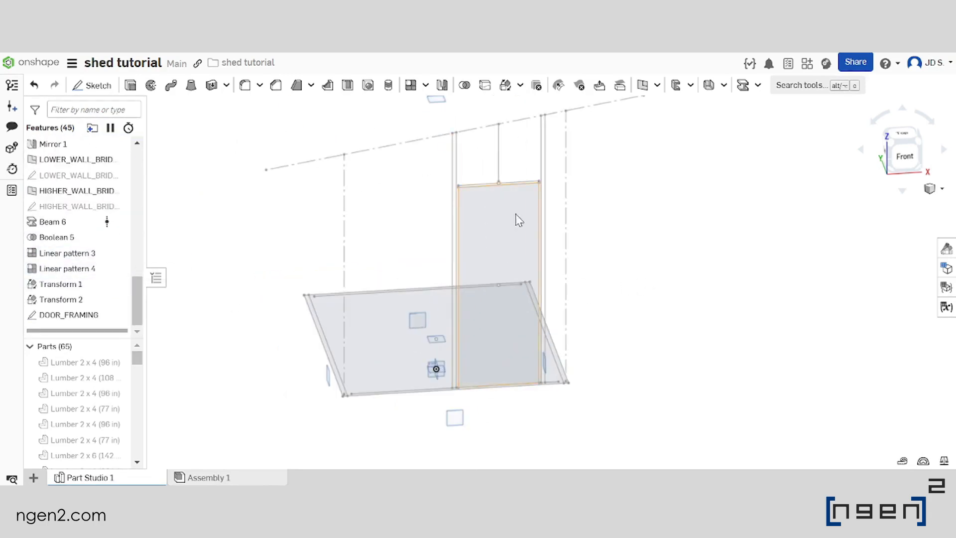
Start a new sketch on the ENTRANCE_ELEVATION plane
scroll(515, 224, "up", 2)
scroll(587, 261, "down", 2)
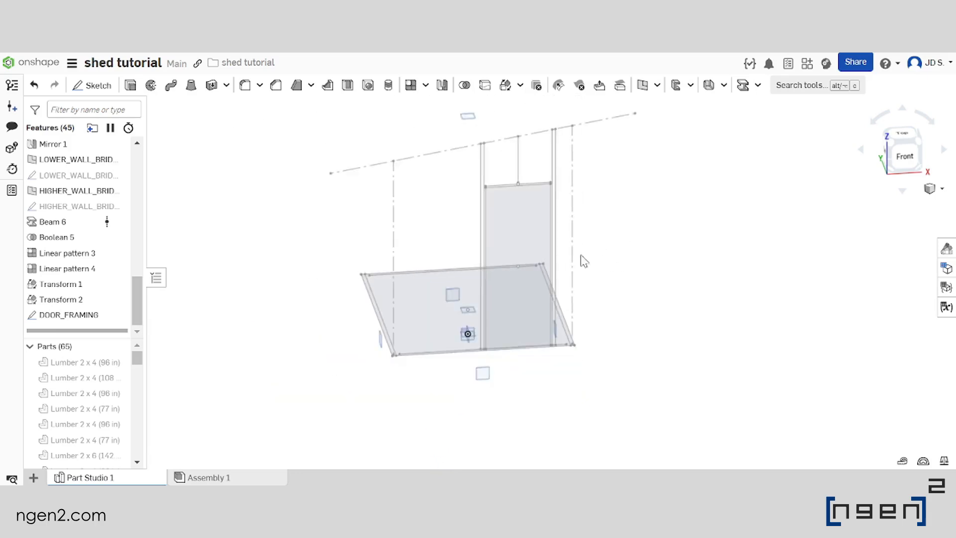
middle_click_drag(547, 233, 557, 229)
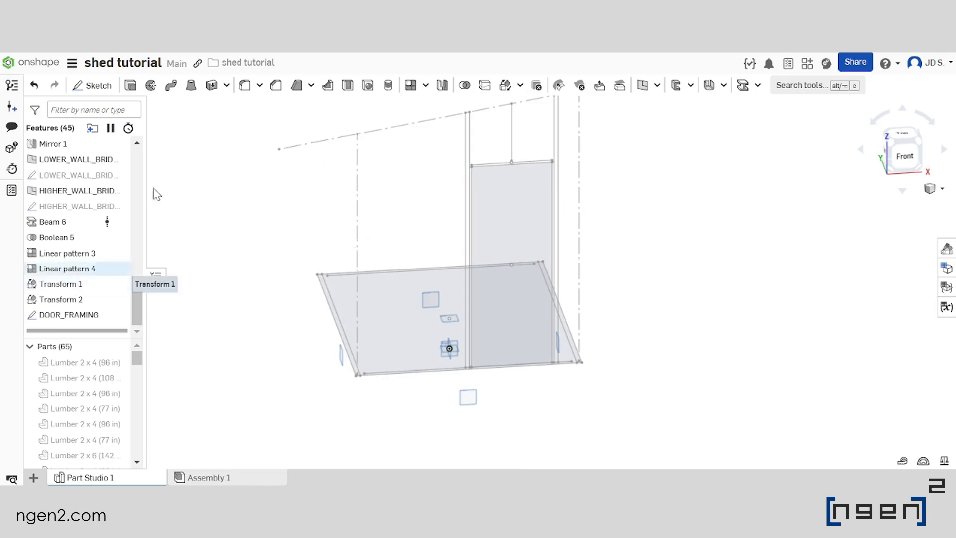
left_click(88, 91)
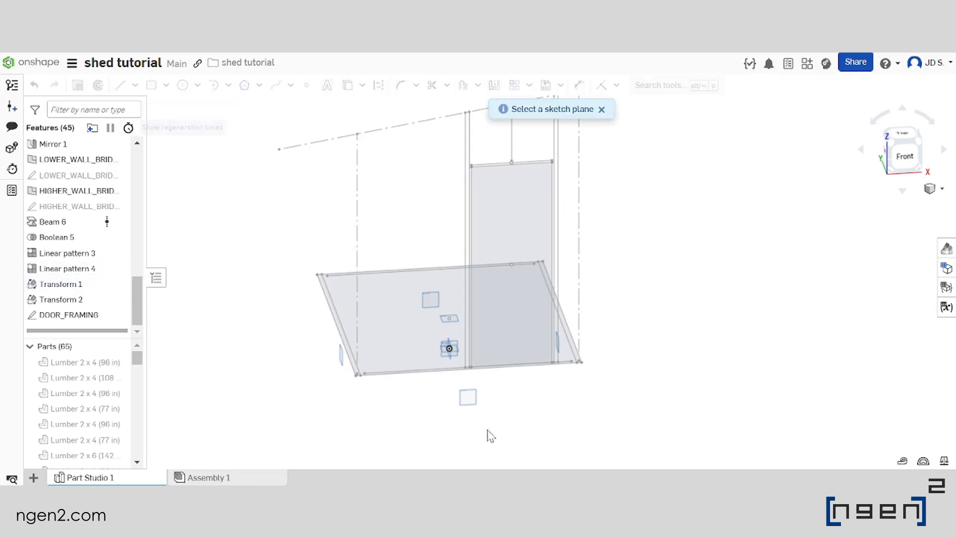
left_click(468, 398)
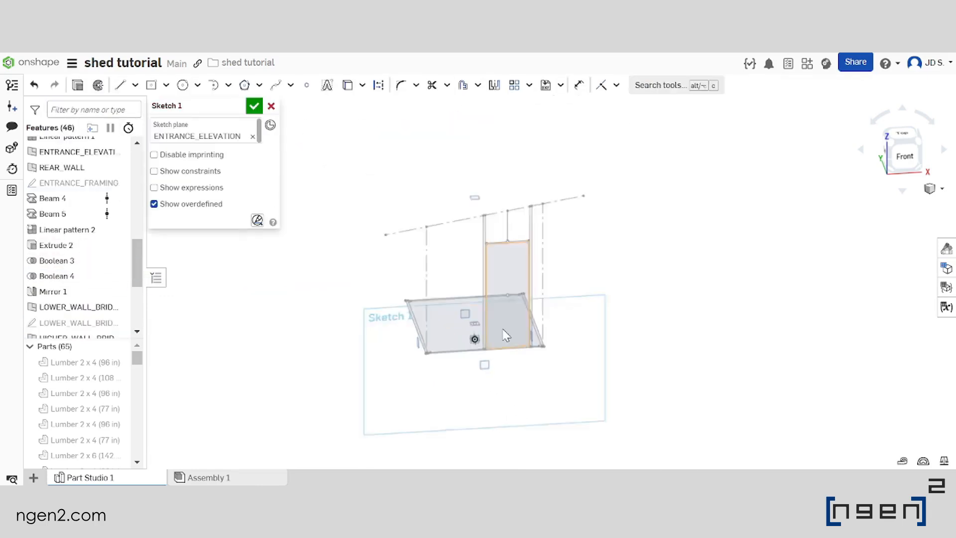
Project the door outline's left, top, right and bottom edges from DOOR_FRAMING into the new sketch with Use
scroll(494, 347, "up", 1)
scroll(495, 253, "down", 3)
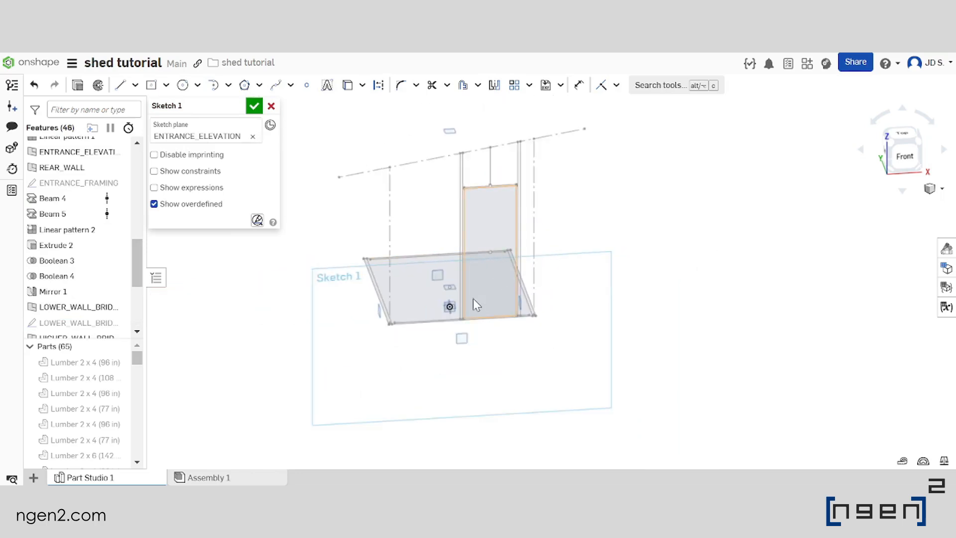
scroll(473, 299, "up", 1)
scroll(480, 179, "up", 6)
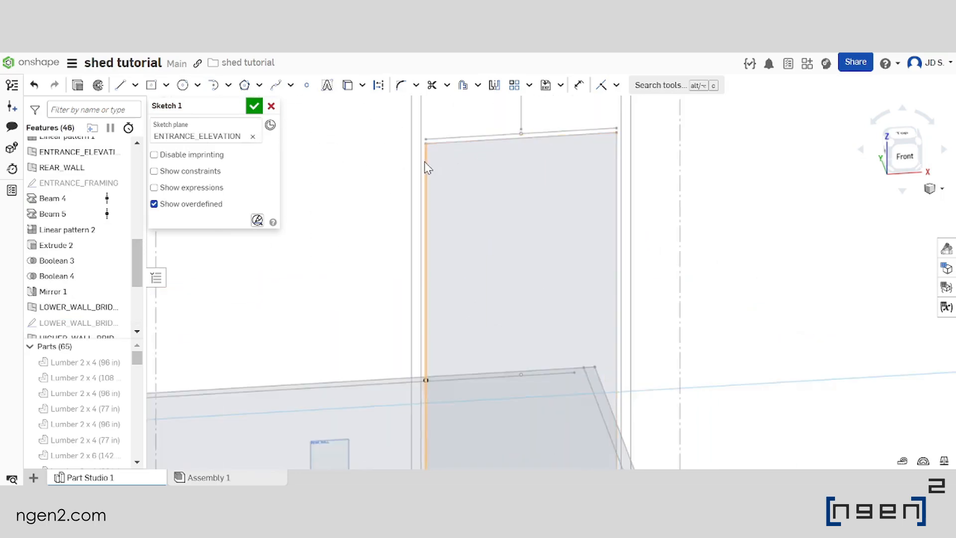
left_click(429, 196)
left_click(481, 130)
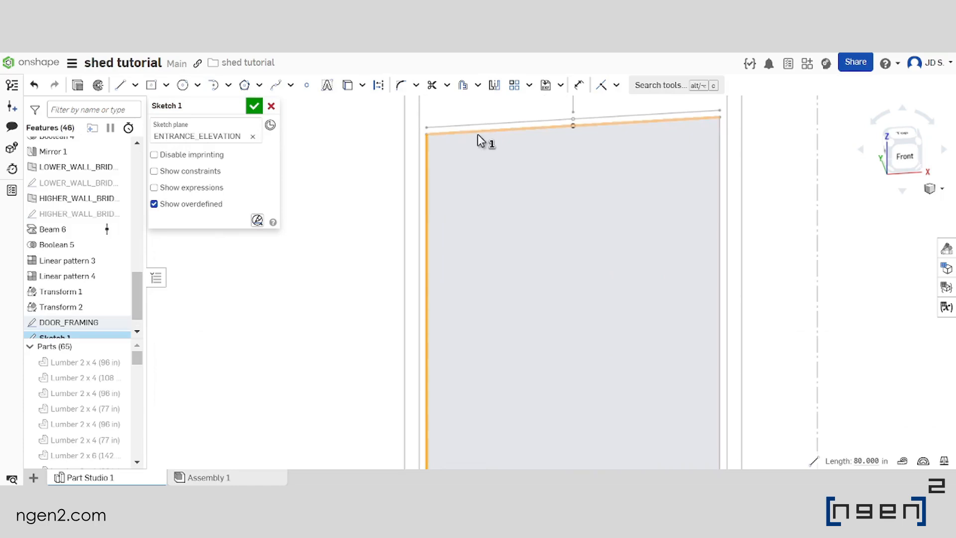
scroll(371, 155, "down", 3)
scroll(548, 181, "up", 2)
left_click(548, 181)
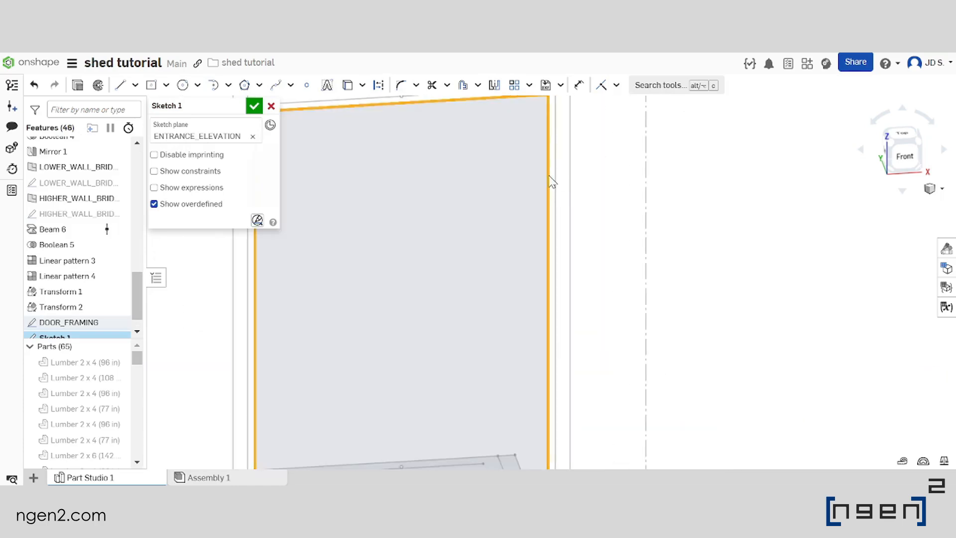
scroll(542, 255, "down", 3)
scroll(521, 441, "up", 4)
scroll(522, 441, "up", 2)
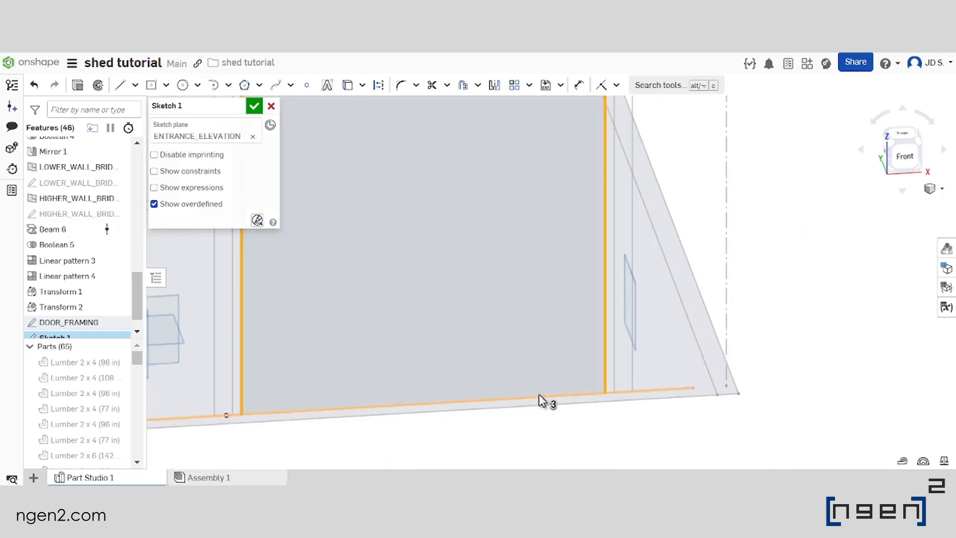
right_click(539, 395)
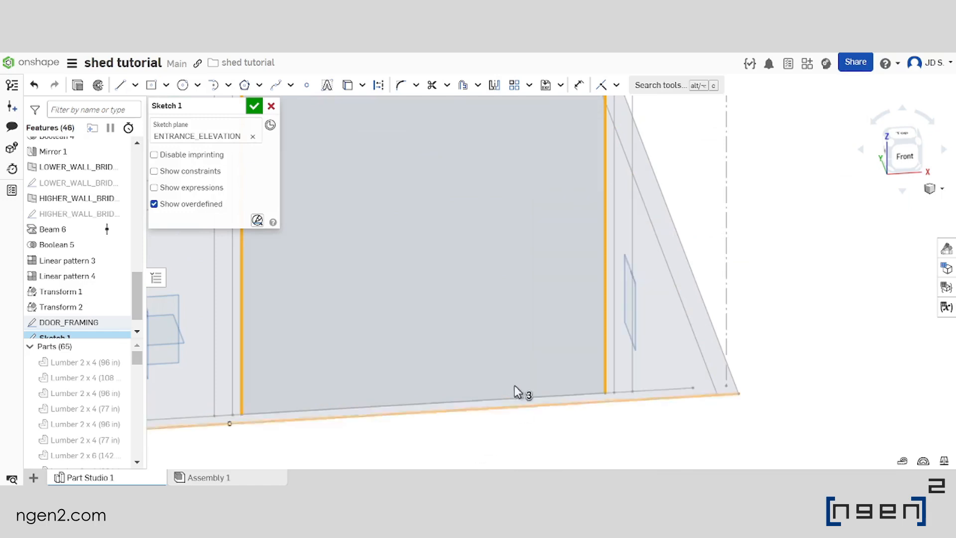
scroll(508, 371, "down", 2)
right_click(503, 350)
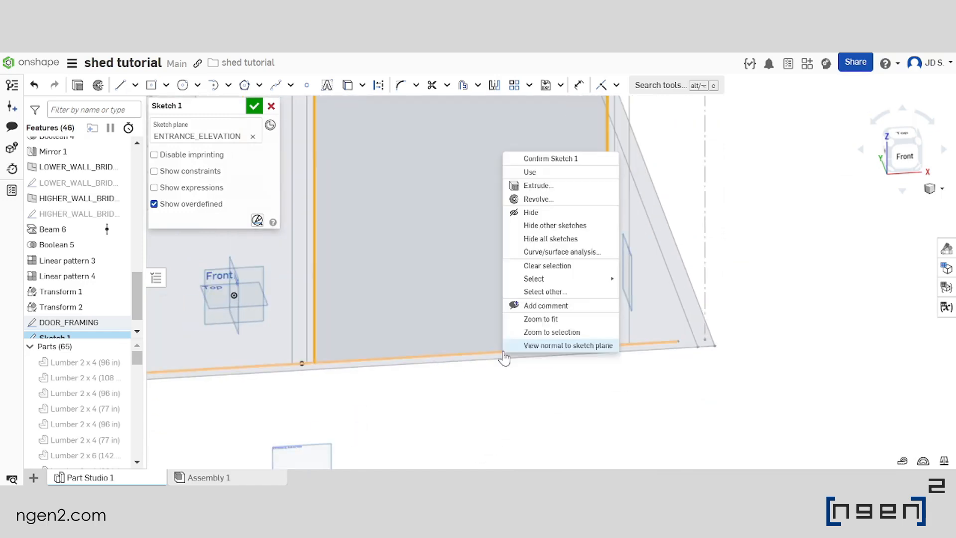
left_click(561, 297)
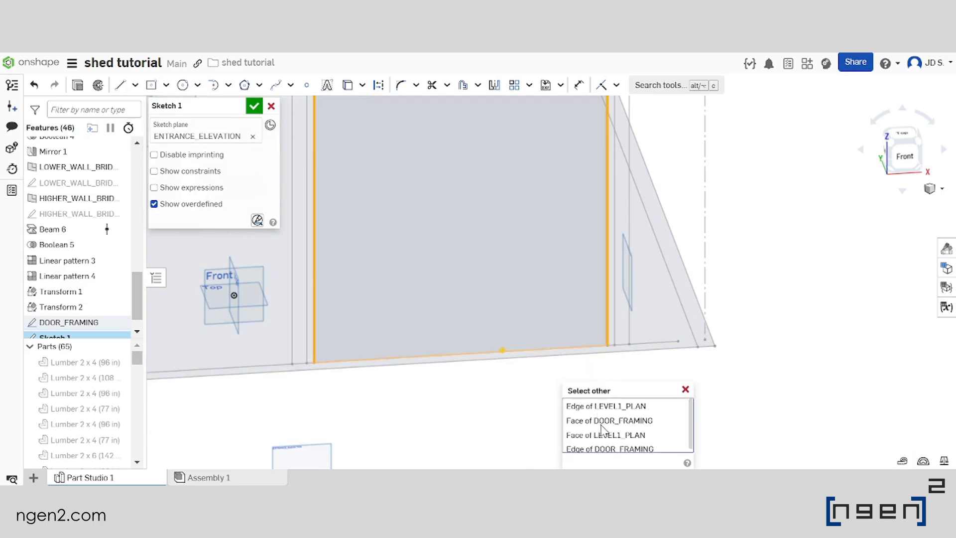
scroll(610, 445, "down", 1)
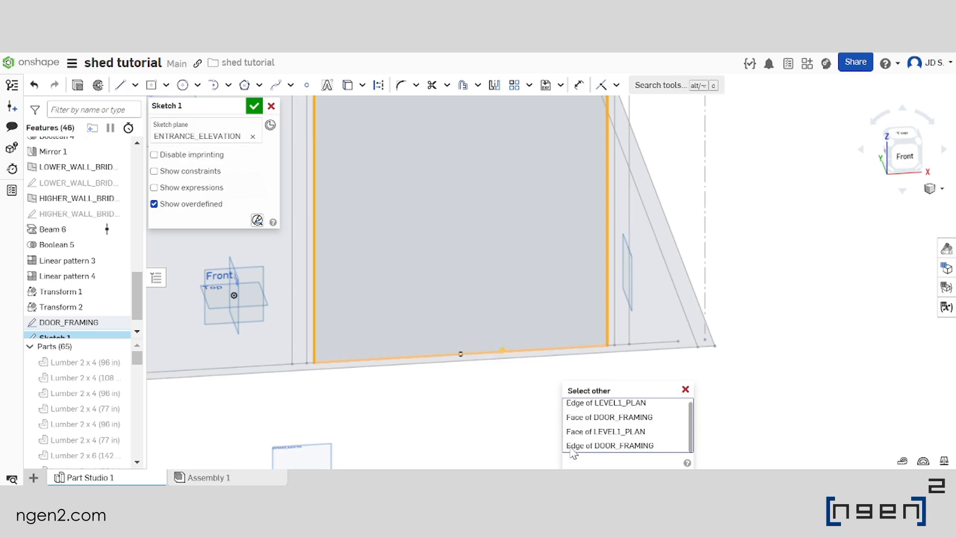
left_click(625, 446)
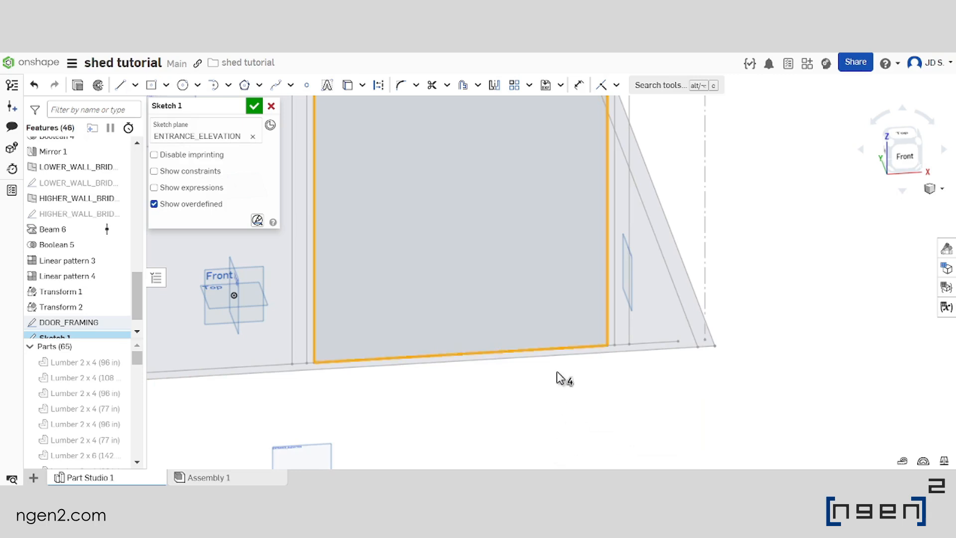
scroll(557, 377, "down", 5)
left_click(349, 89)
scroll(611, 326, "down", 3)
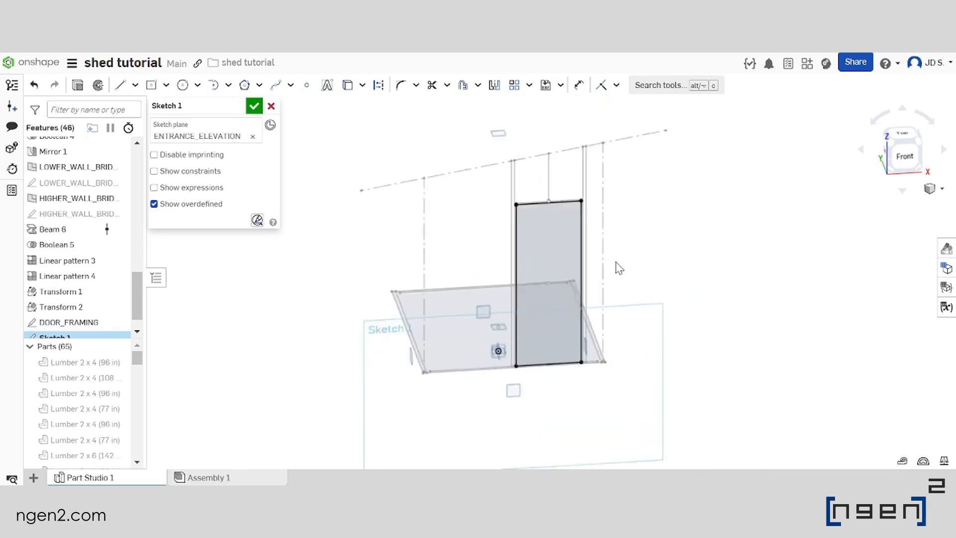
Project the sloped roof line into the sketch with Use and convert it from construction to regular geometry
scroll(627, 277, "up", 3)
key("n")
scroll(653, 200, "down", 4)
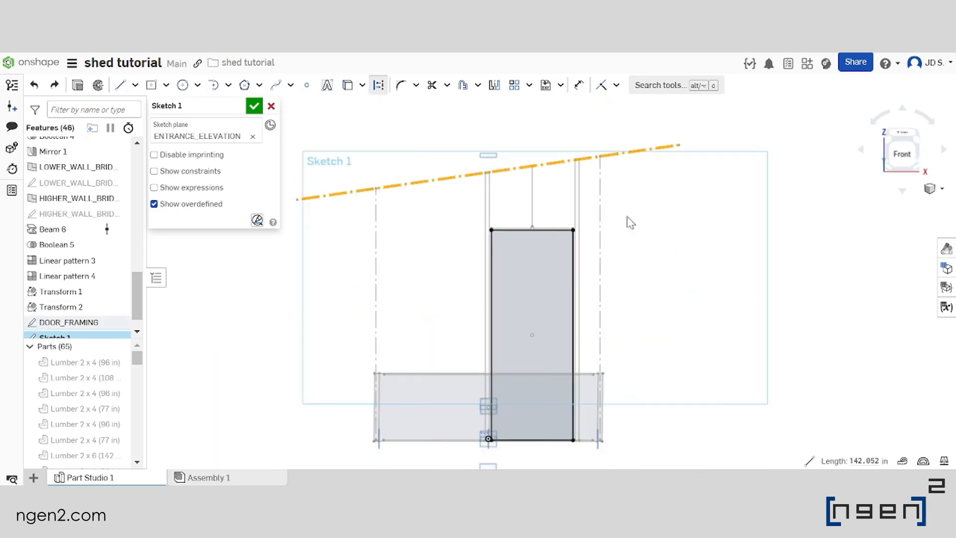
left_click(348, 86)
left_click(448, 179)
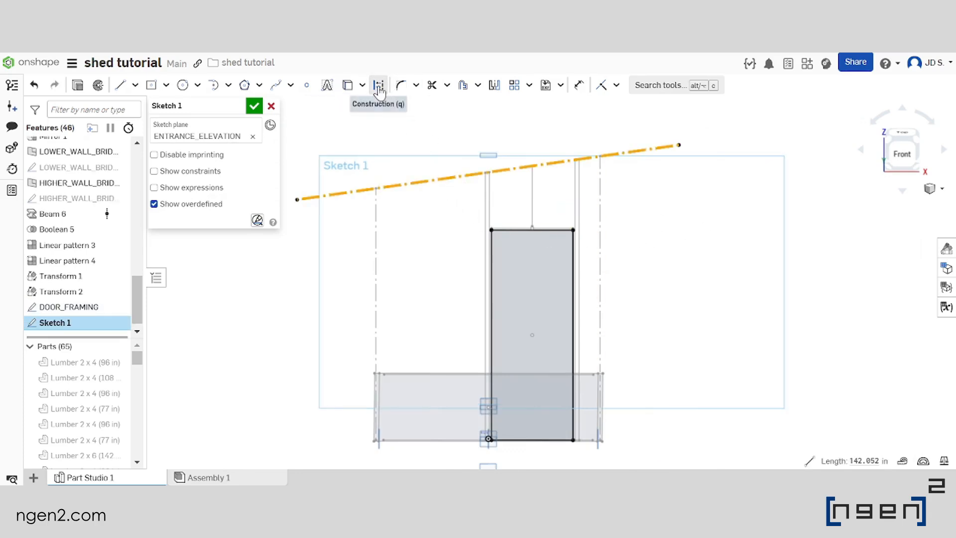
left_click(438, 149)
scroll(434, 145, "down", 3)
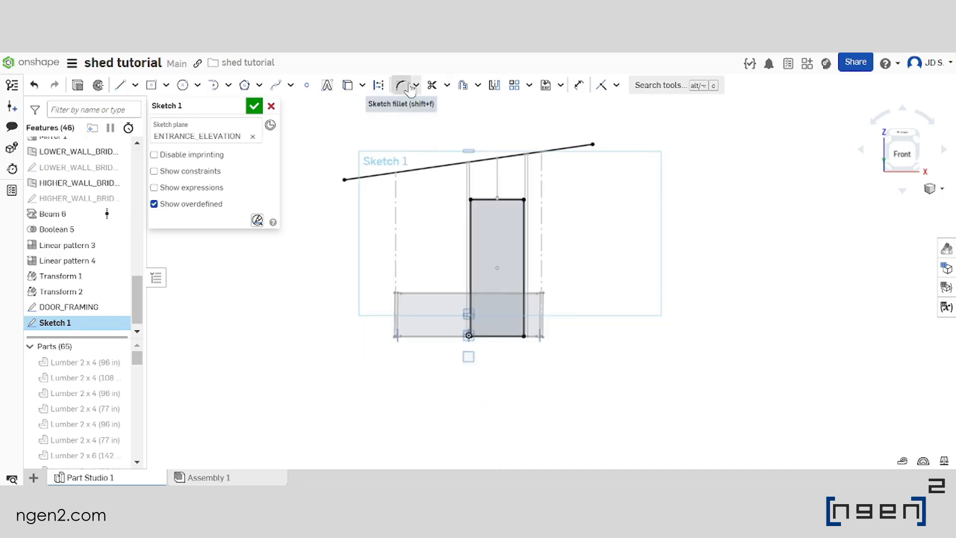
scroll(533, 200, "up", 2)
right_click_drag(533, 198, 551, 202)
scroll(594, 234, "down", 1)
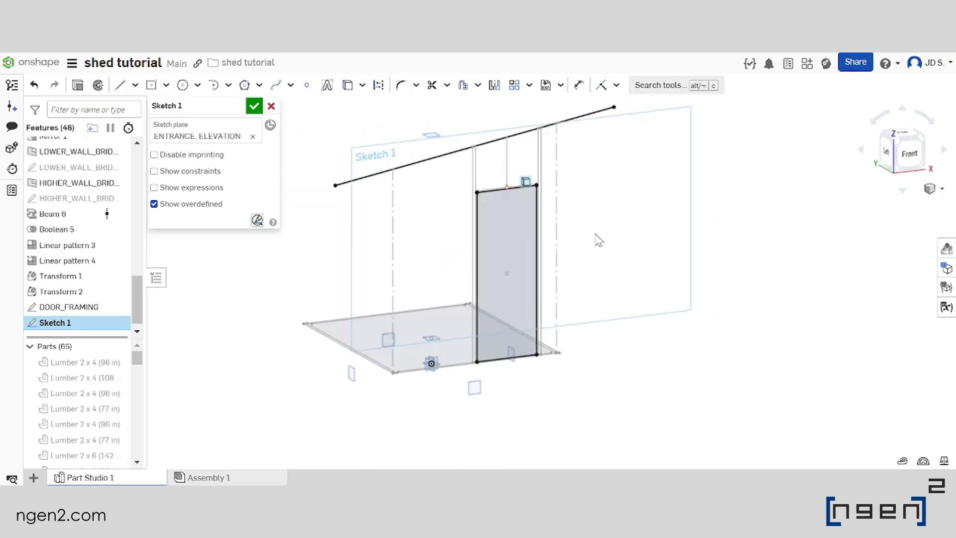
Examine the projected door outline and roof line in the entrance elevation sketch
right_click_drag(594, 234, 582, 233)
scroll(451, 356, "up", 1)
scroll(531, 347, "down", 1)
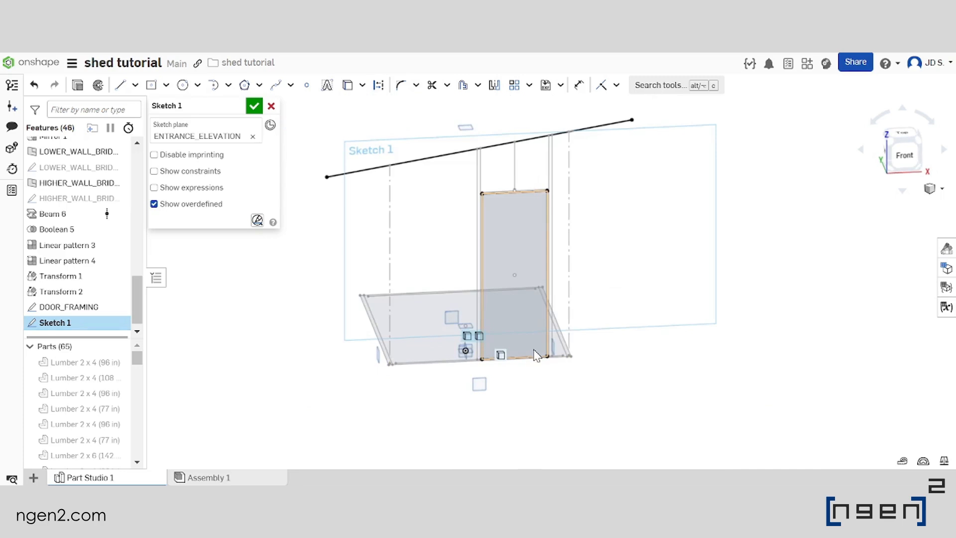
scroll(476, 160, "up", 4)
scroll(477, 169, "down", 3)
scroll(477, 191, "up", 3)
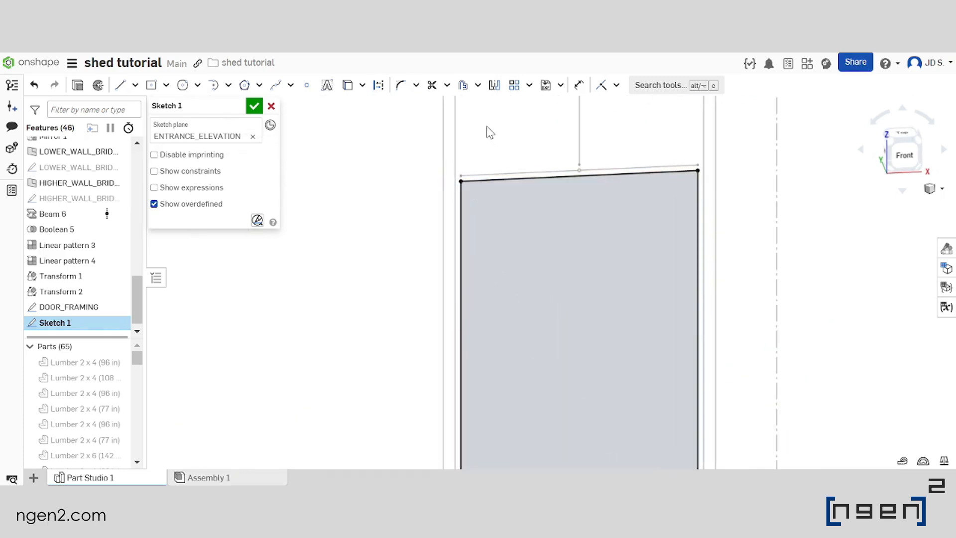
scroll(486, 126, "down", 4)
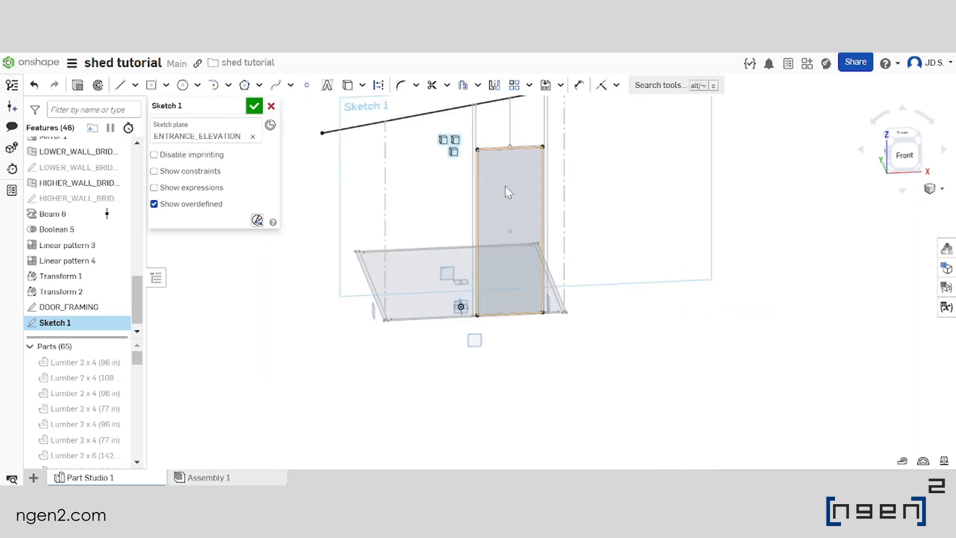
scroll(487, 110, "up", 1)
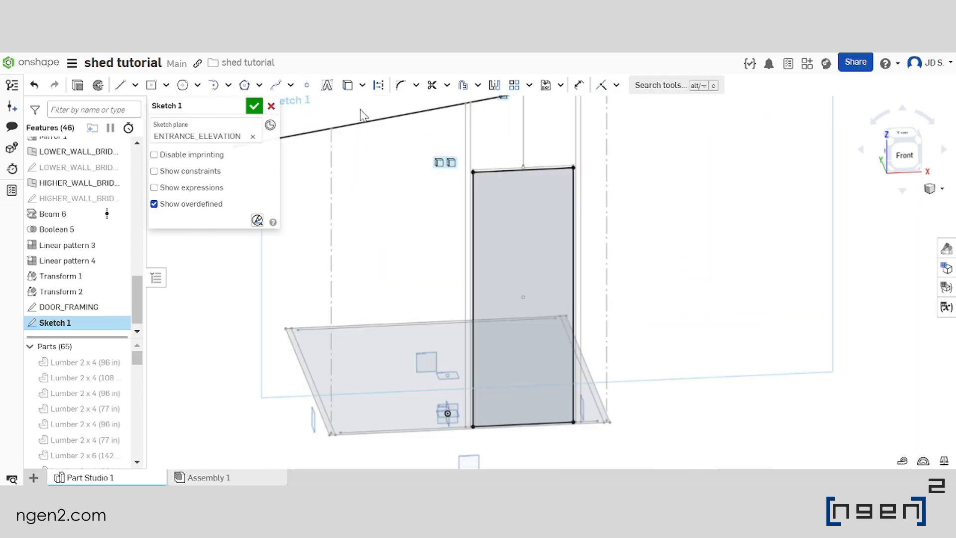
Draw a vertical line left of the door from roof line to base, and a horizontal line about 9.42 in long to the door's lower-left corner
left_click(118, 85)
key("n")
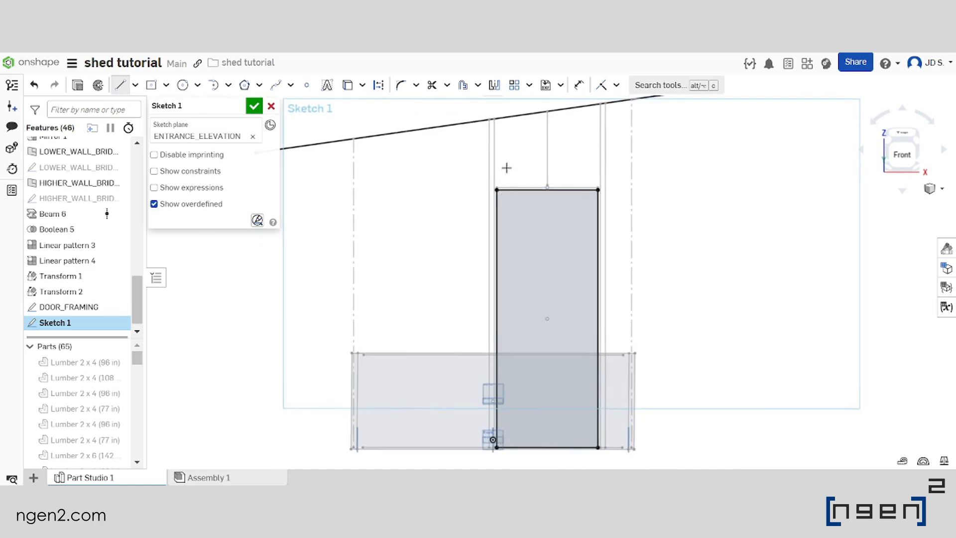
scroll(495, 139, "down", 1)
scroll(484, 135, "up", 4)
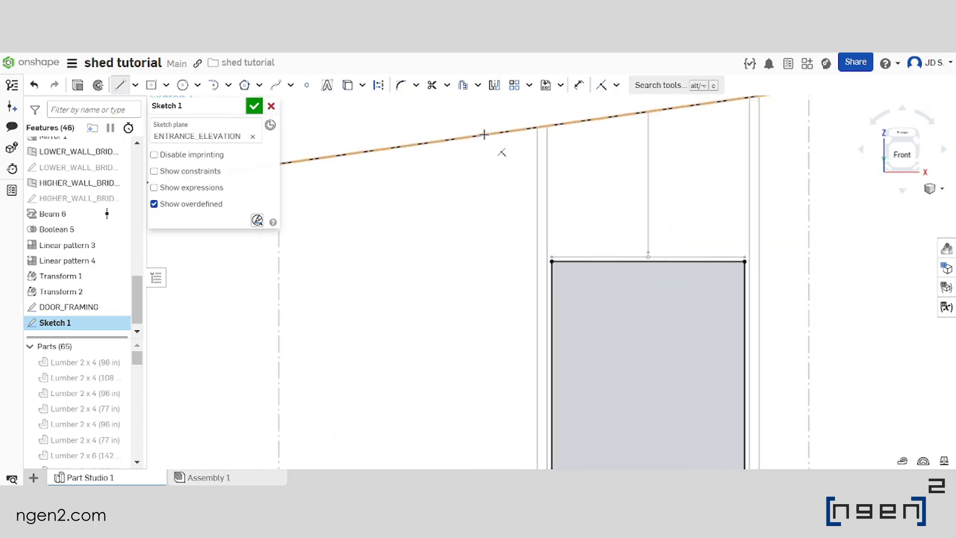
left_click(491, 133)
scroll(517, 234, "down", 4)
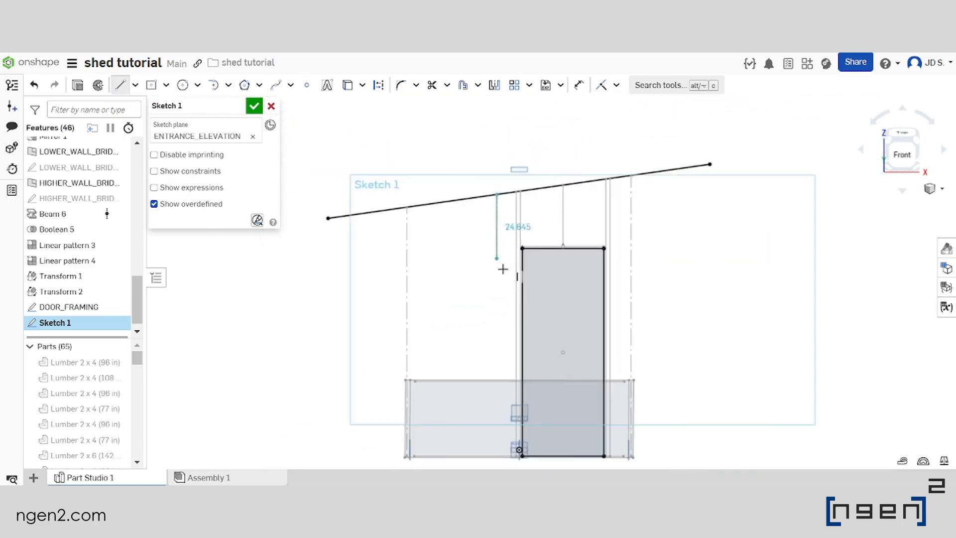
scroll(493, 398, "up", 3)
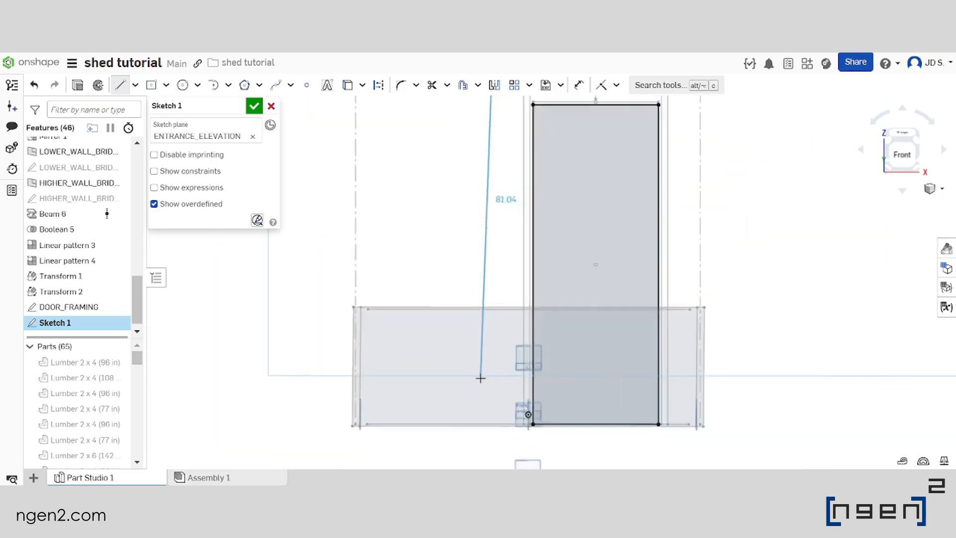
scroll(456, 335, "up", 4)
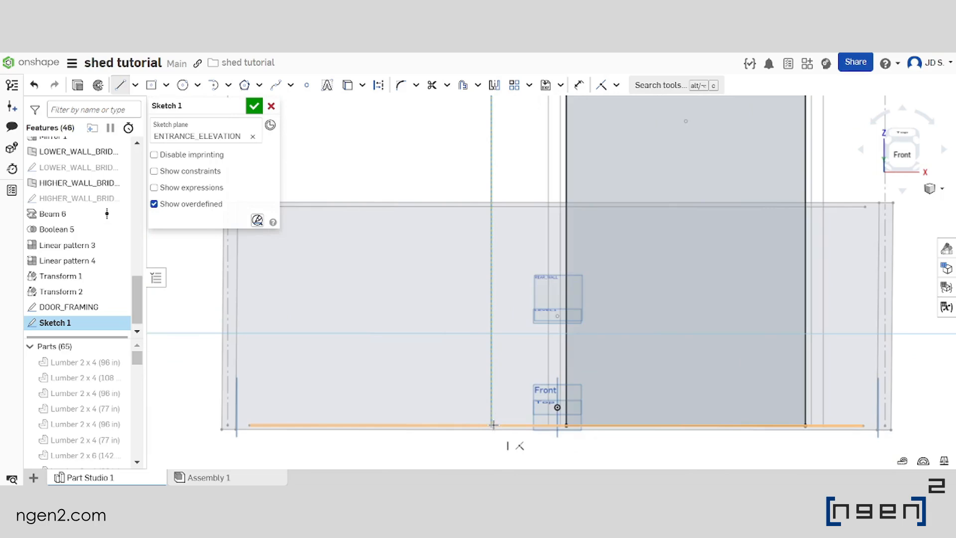
left_click(492, 425)
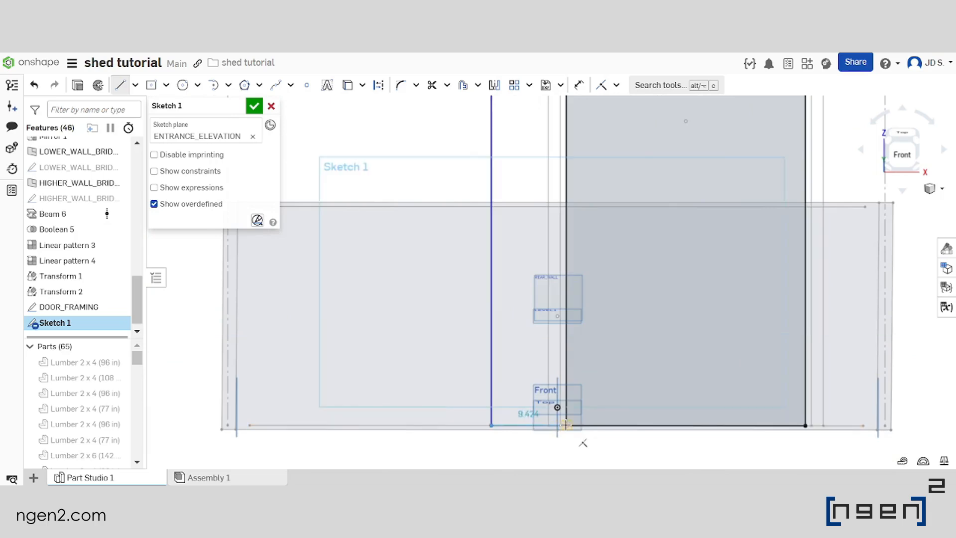
left_click(568, 424)
scroll(392, 333, "down", 5)
scroll(534, 246, "down", 2)
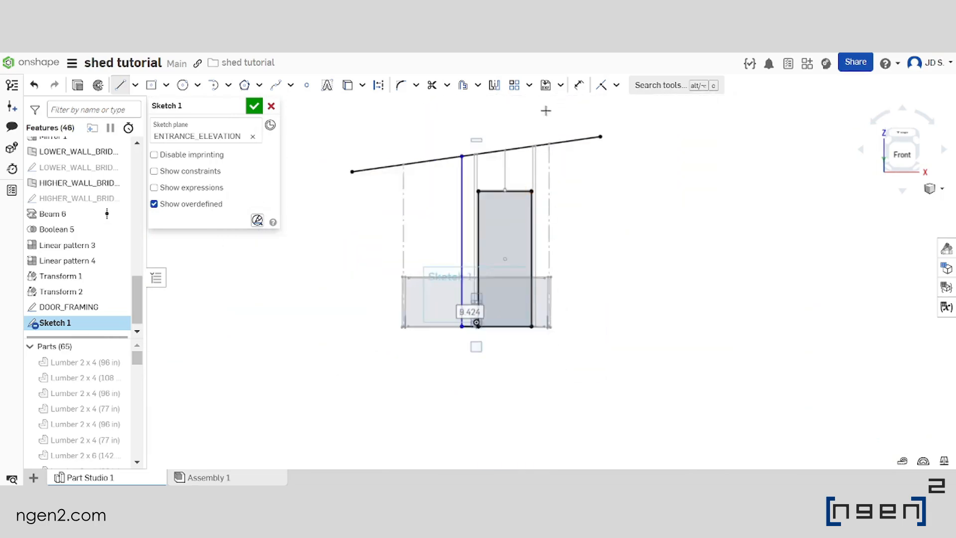
scroll(544, 130, "up", 6)
left_click(544, 180)
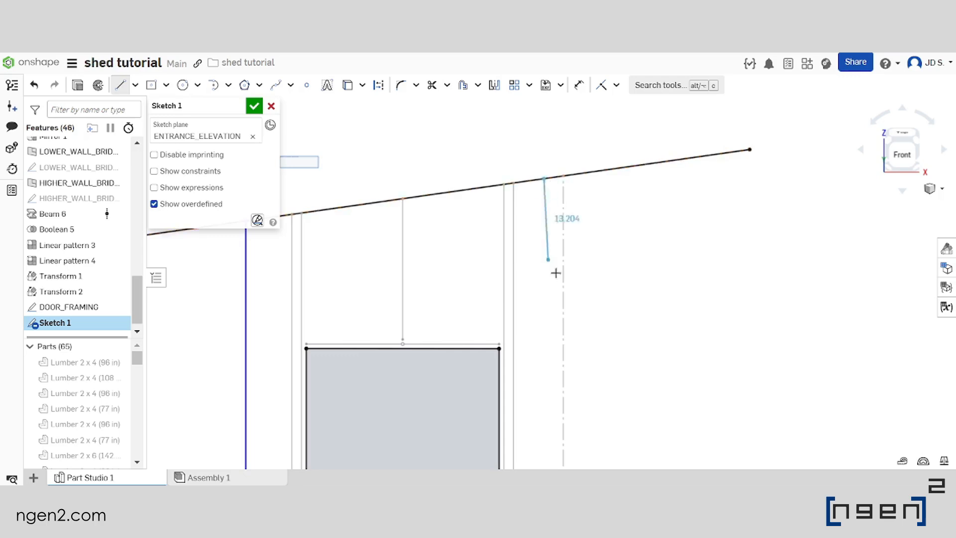
scroll(547, 252, "down", 3)
scroll(546, 244, "up", 2)
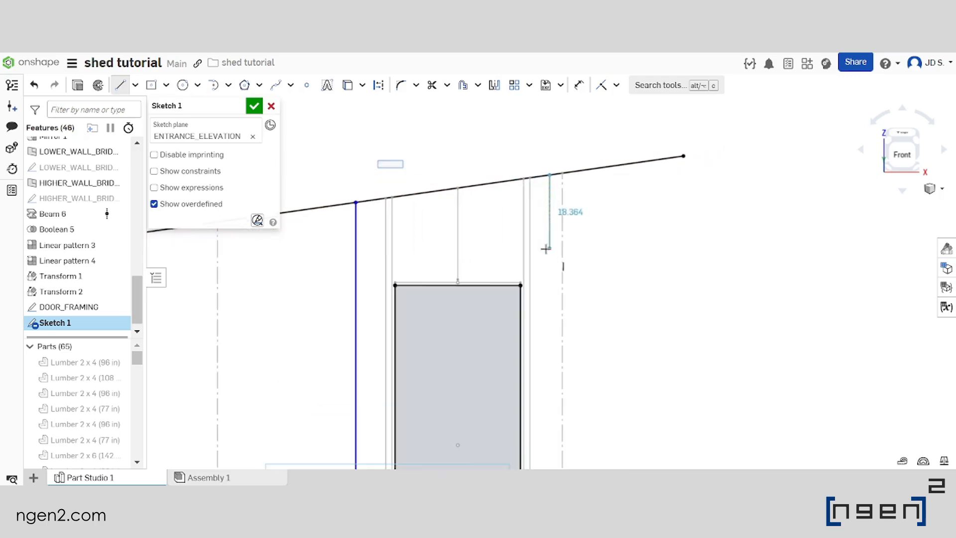
scroll(549, 222, "down", 5)
scroll(544, 367, "up", 5)
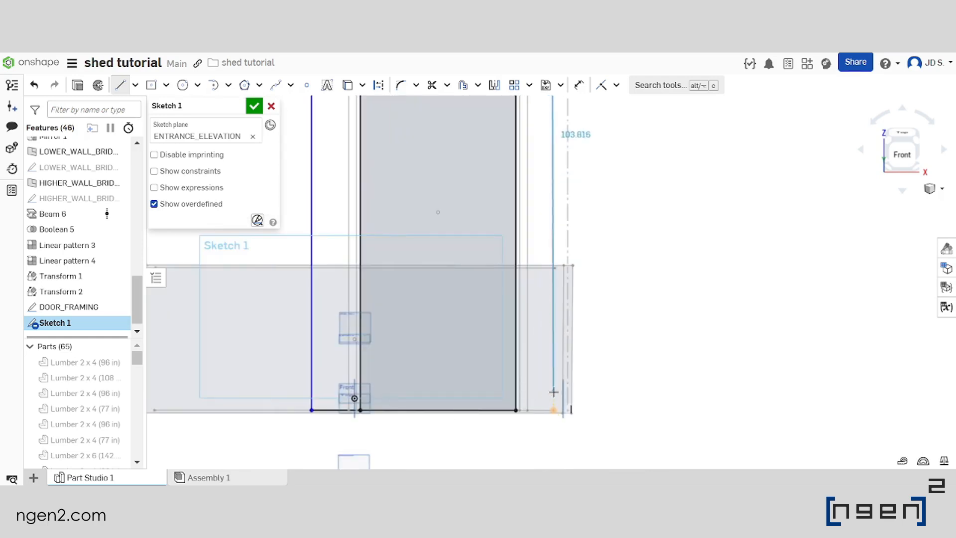
scroll(554, 392, "up", 2)
scroll(543, 397, "down", 6)
scroll(573, 359, "up", 4)
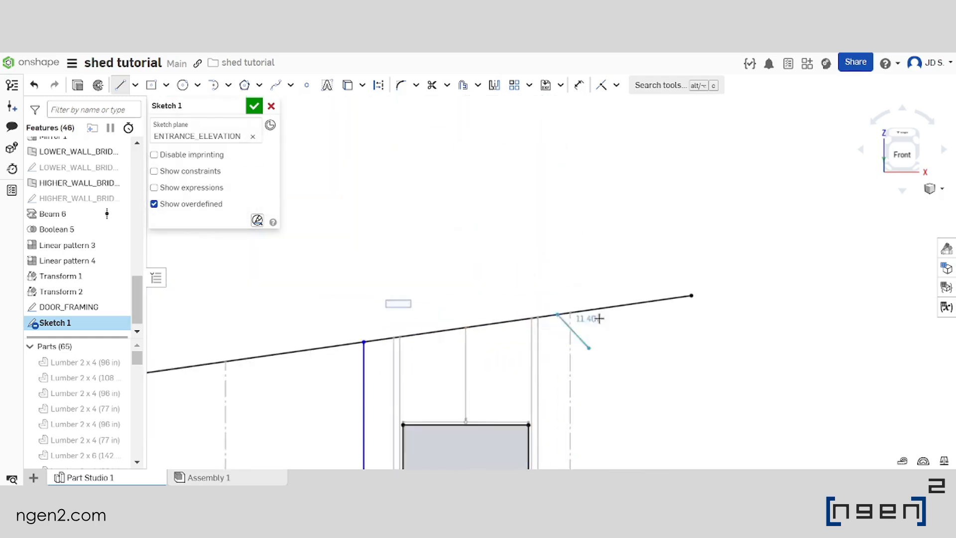
scroll(582, 313, "up", 2)
key("Escape")
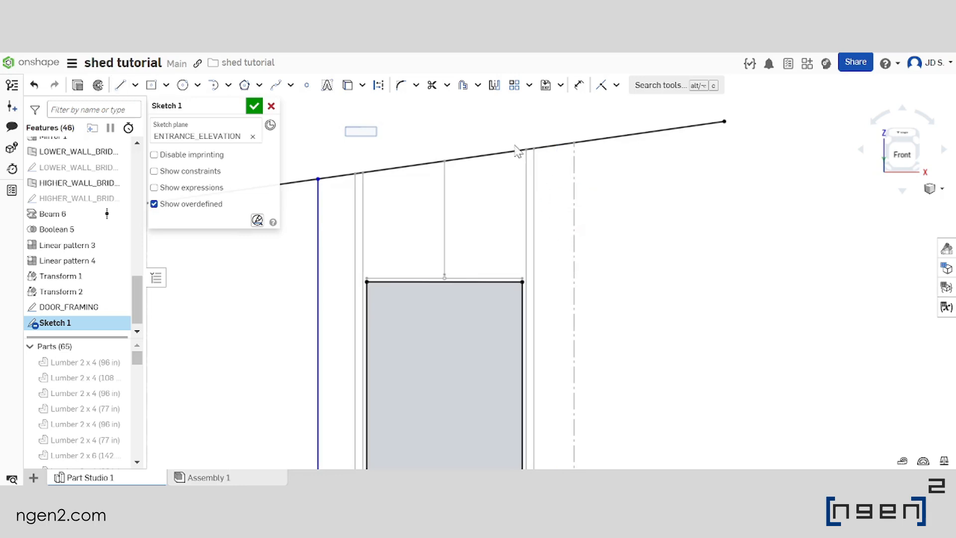
Draw a vertical line right of the door from roof line to base, and a horizontal line about 4.52 in long to the door's lower-right corner
left_click(120, 85)
left_click(546, 149)
scroll(555, 224, "down", 3)
scroll(553, 299, "up", 4)
scroll(559, 370, "up", 2)
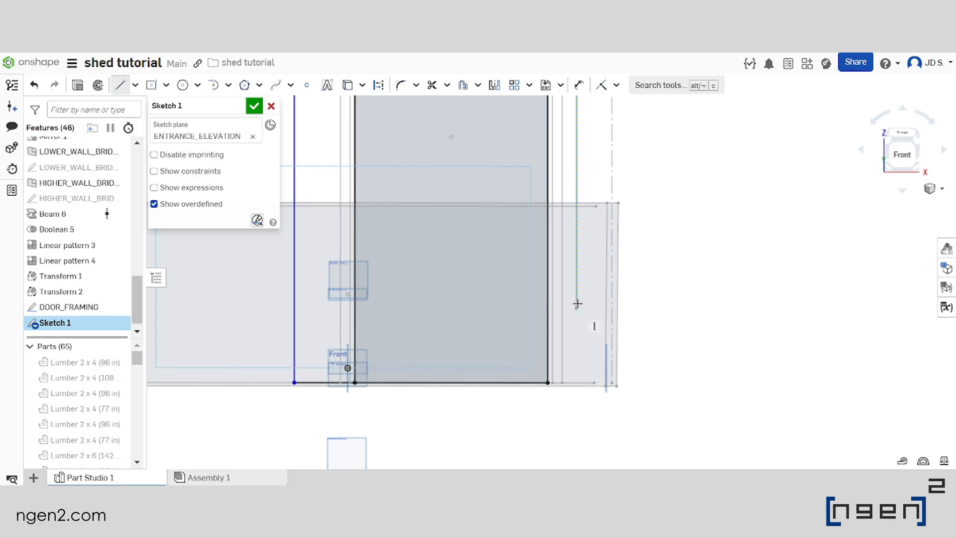
scroll(575, 372, "up", 2)
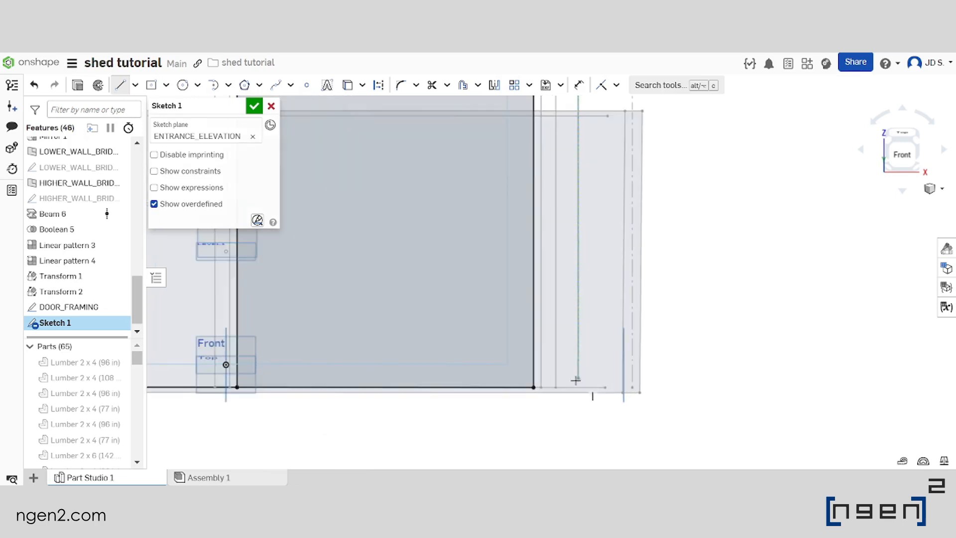
left_click(579, 387)
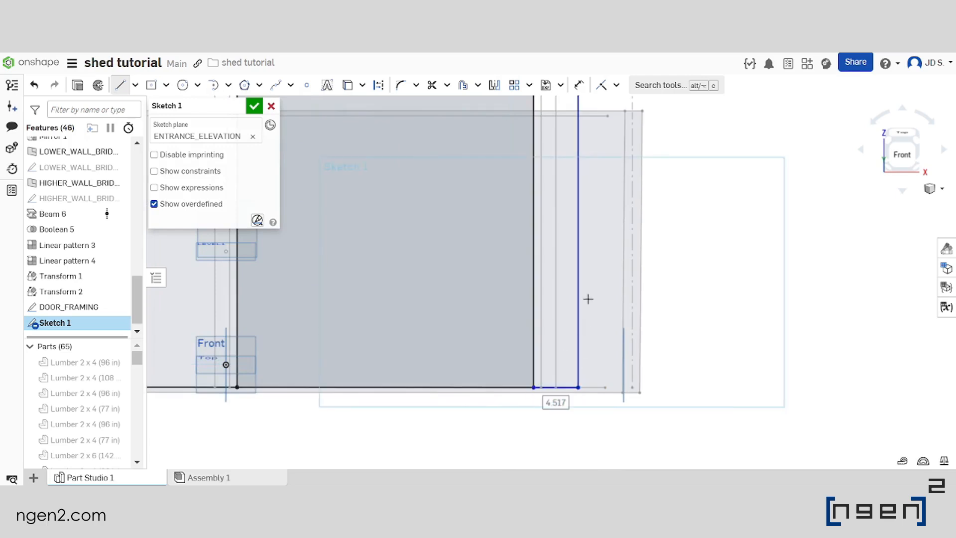
Dimension the distance between the vertical line left of the door and the door's left edge as 1.5in*2
scroll(585, 337, "down", 5)
scroll(578, 172, "up", 3)
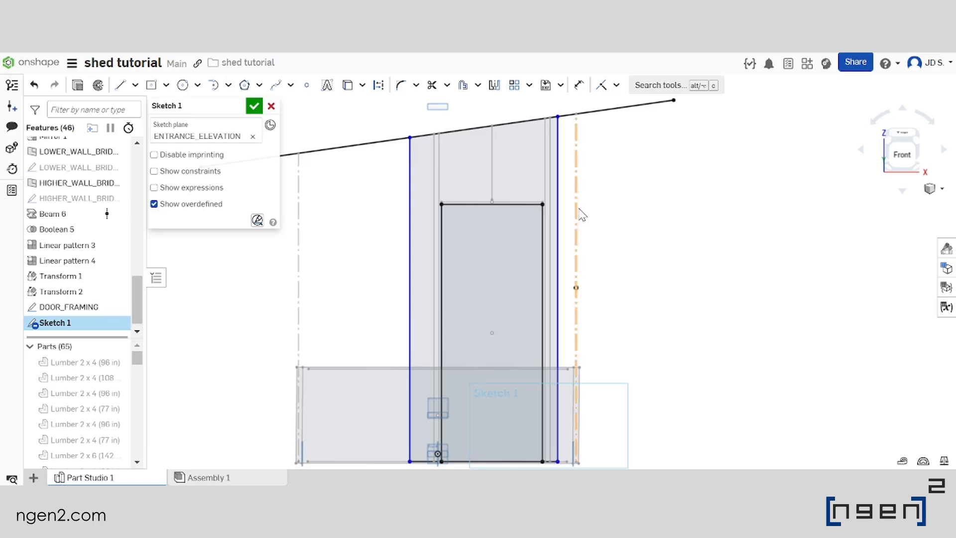
scroll(576, 215, "up", 2)
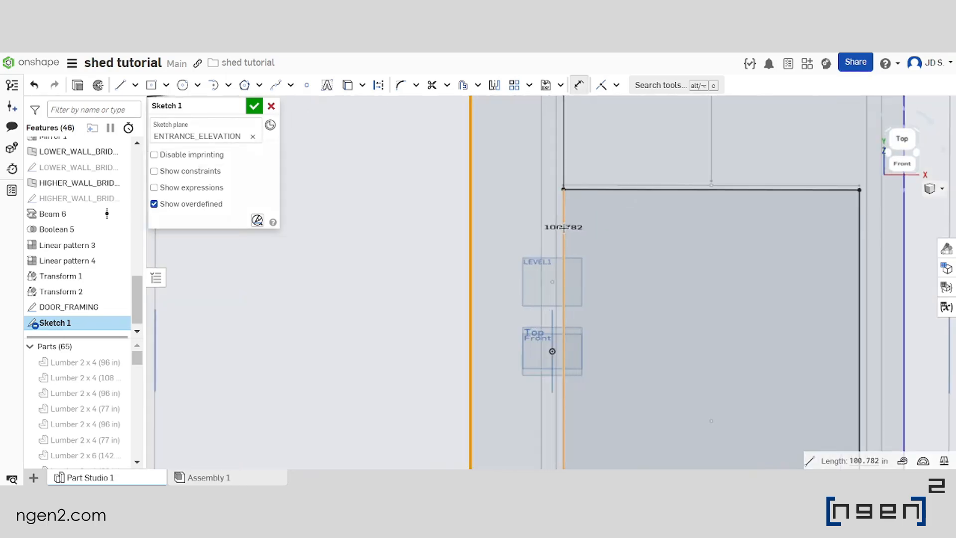
left_click(563, 226)
scroll(510, 222, "down", 3)
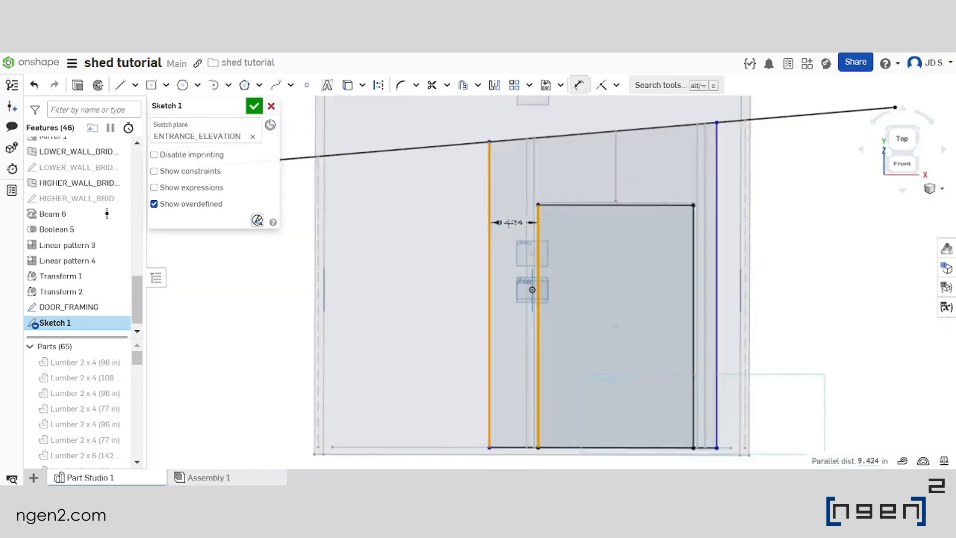
left_click(445, 220)
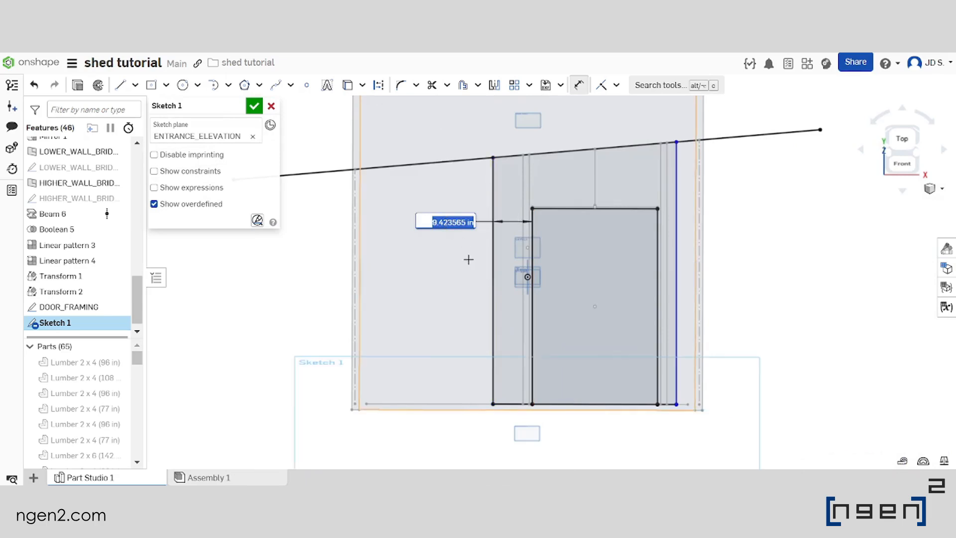
type("1.5")
key("Caps_Lock")
type("in")
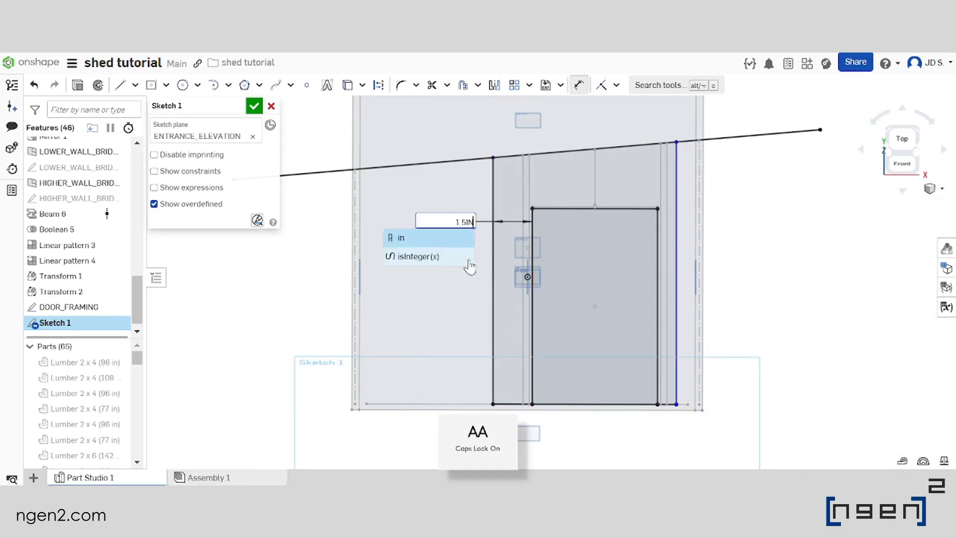
type("*")
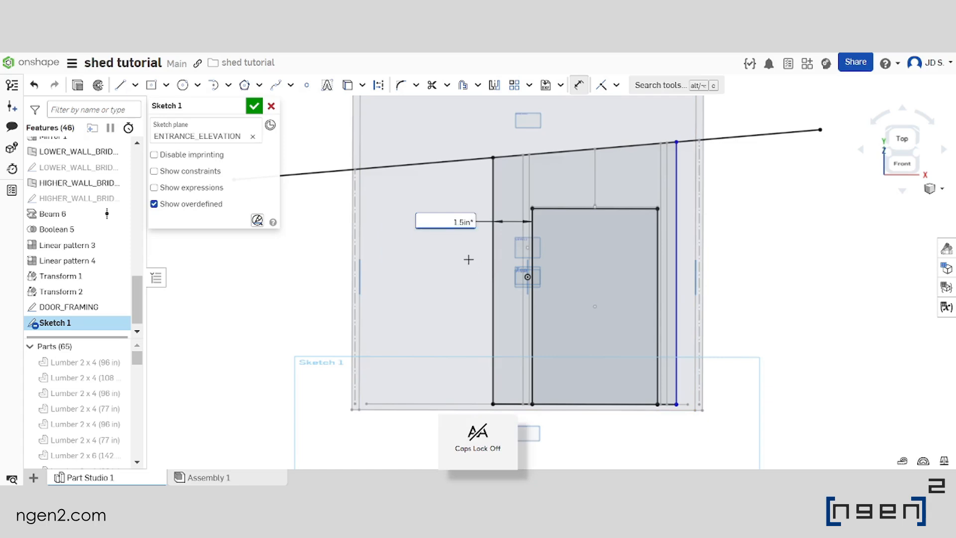
type("2")
key("Return")
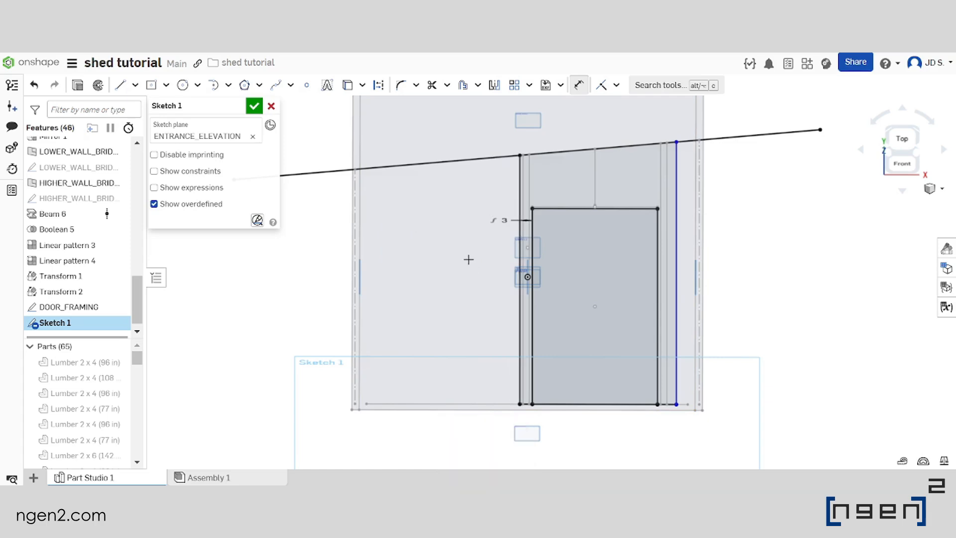
Change the distance between the left vertical line and the door's left edge to 1.5in*2+16in/2
scroll(471, 259, "up", 3)
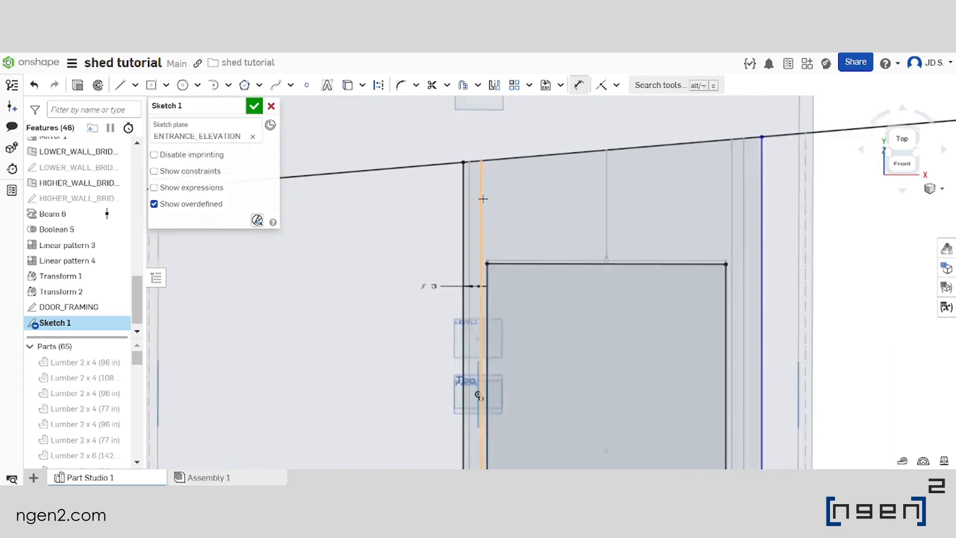
scroll(460, 252, "up", 1)
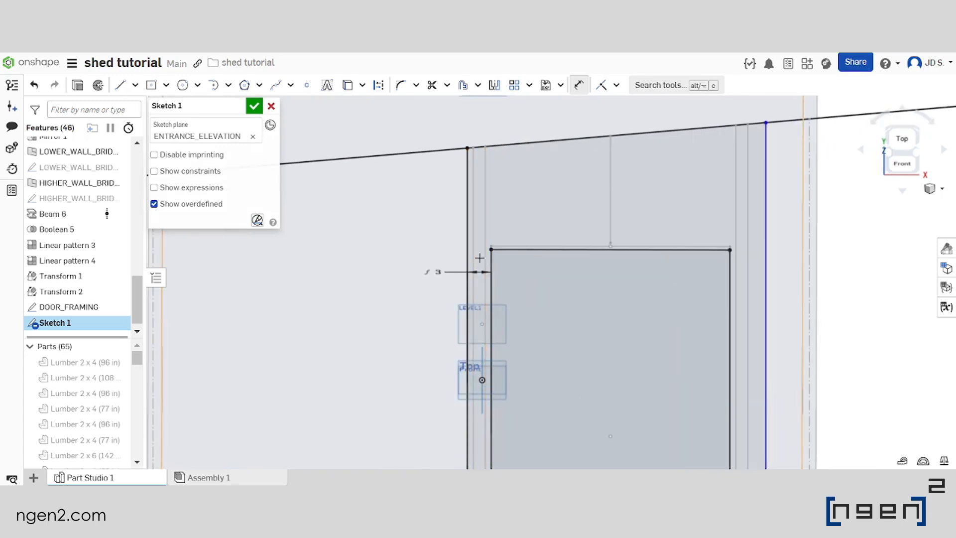
scroll(491, 229, "down", 3)
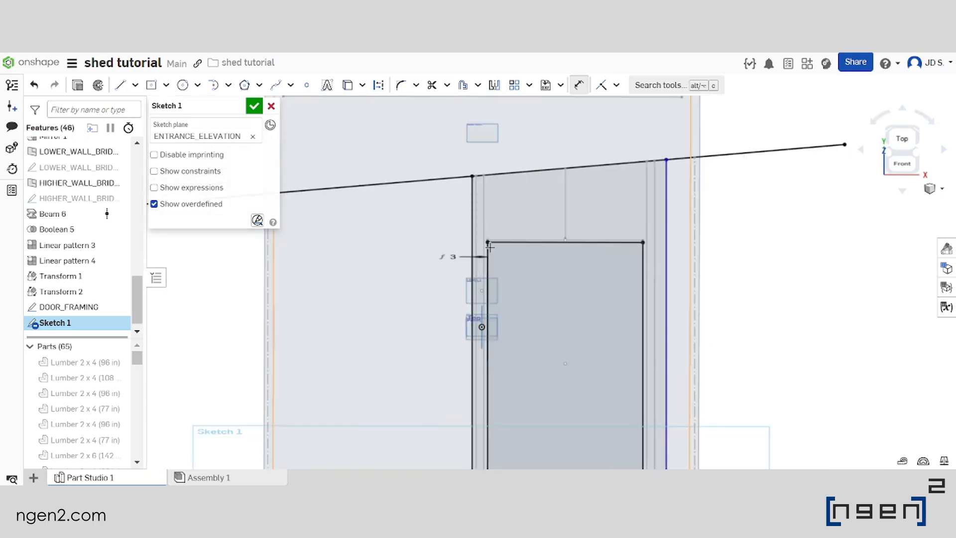
scroll(498, 233, "up", 3)
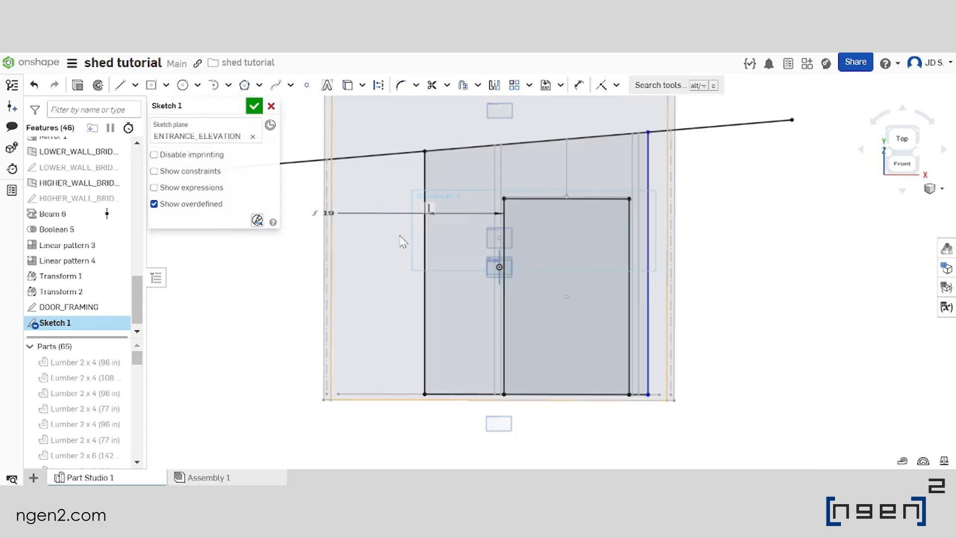
double_click(352, 212)
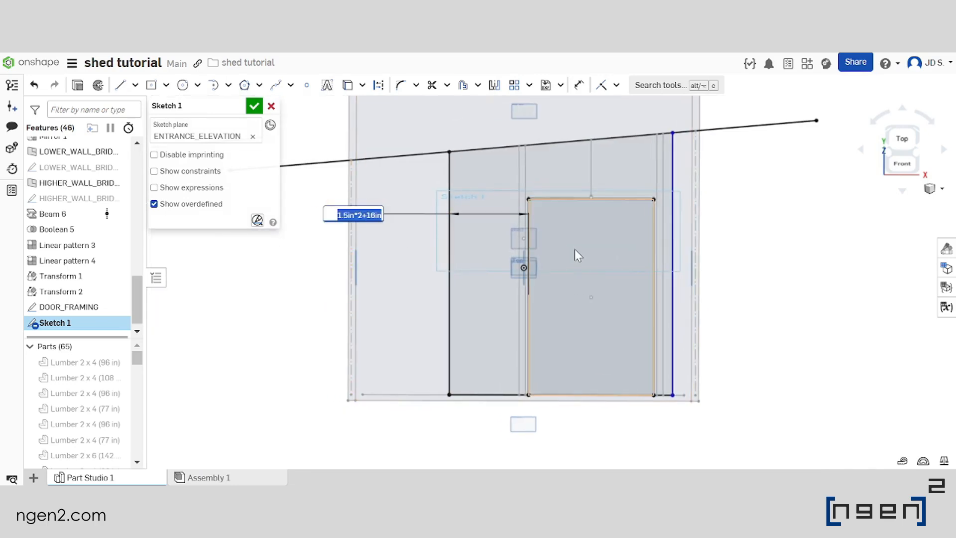
key("Right")
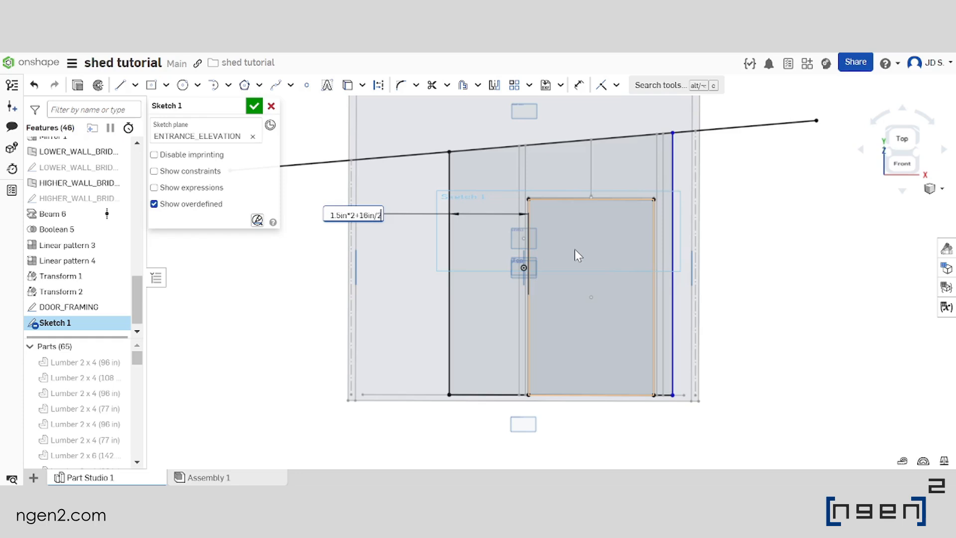
key("Return")
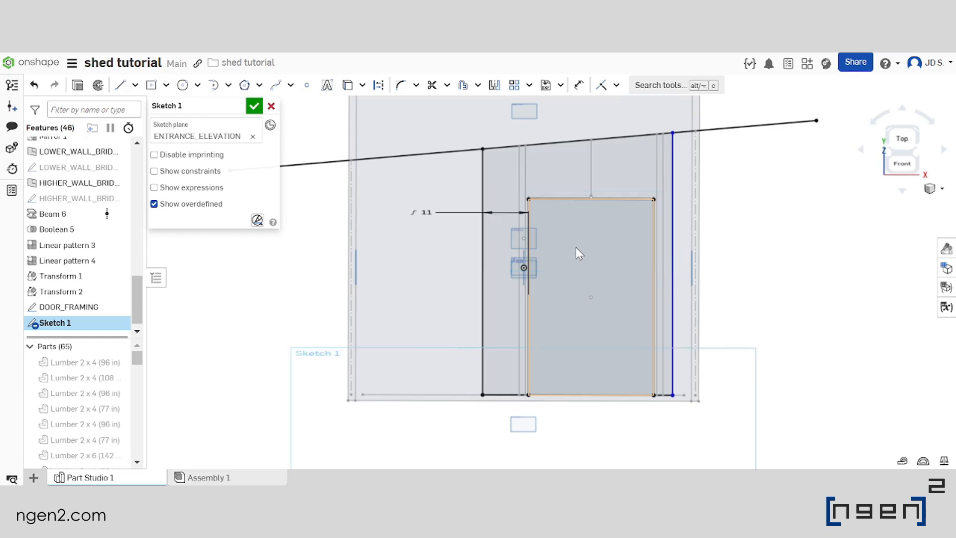
Open the dimension between the left vertical line and the door's left edge, and copy its expression 1.5in*2+16in/2
scroll(568, 183, "up", 2)
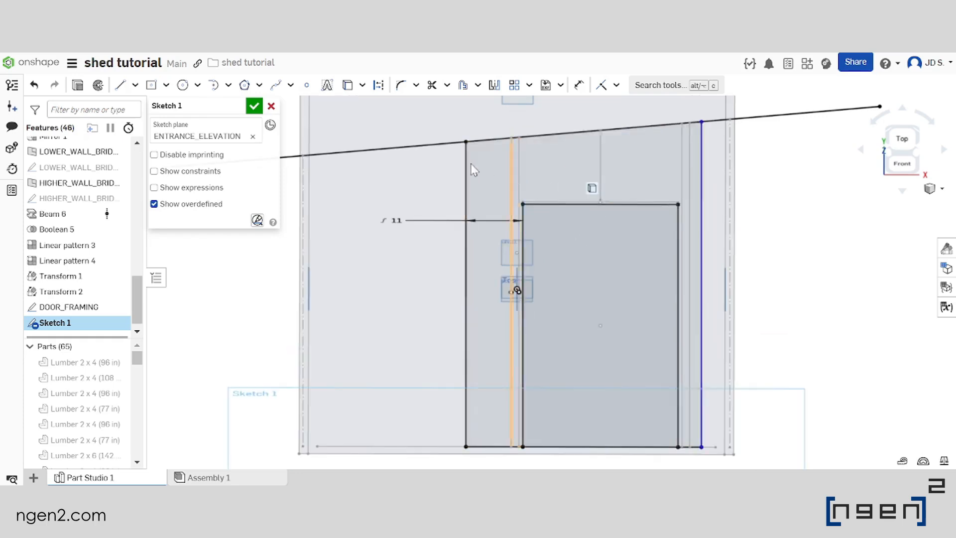
double_click(396, 221)
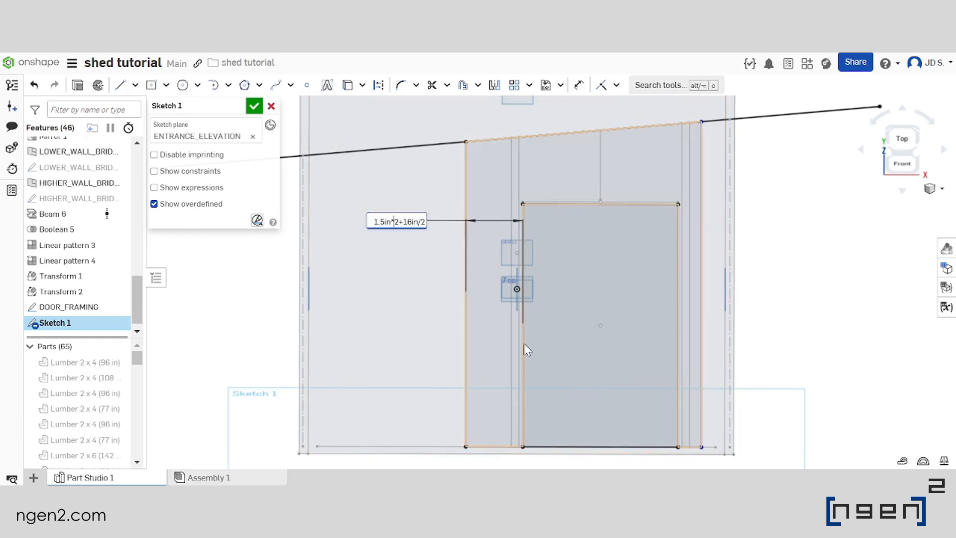
scroll(432, 275, "down", 2)
scroll(429, 272, "down", 1)
scroll(523, 292, "up", 1)
middle_click_drag(556, 282, 520, 294)
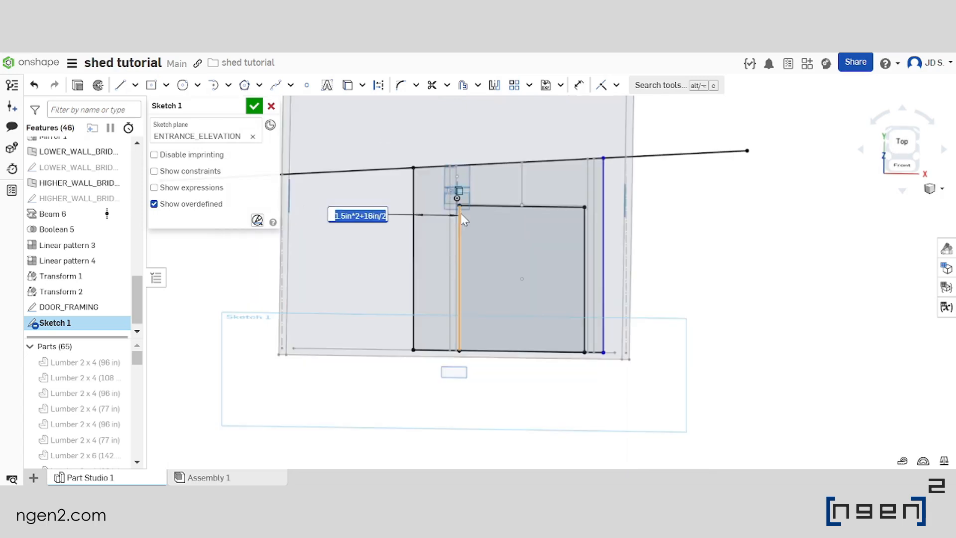
middle_click_drag(617, 230, 563, 245)
scroll(563, 245, "up", 3)
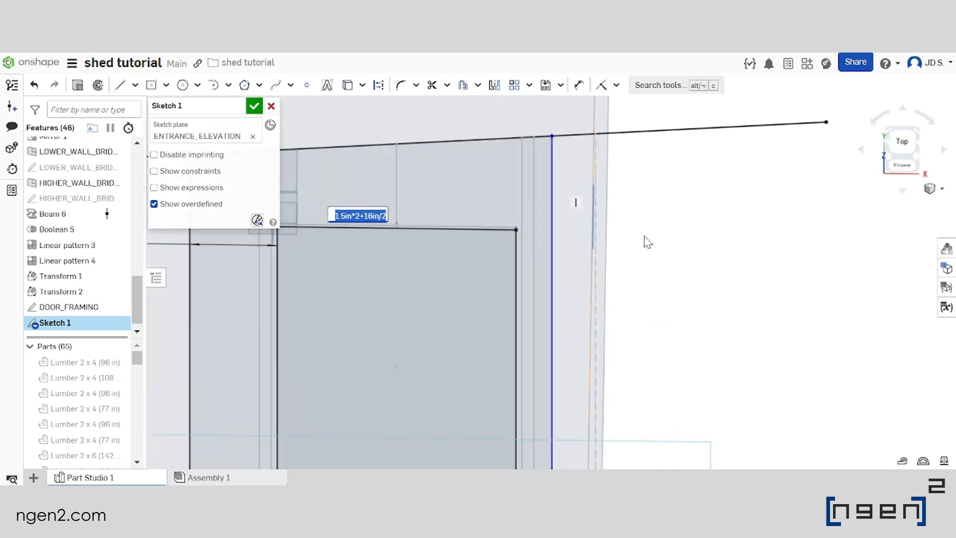
Dimension the distance between the door's right edge and the vertical line right of it as 1.5in*2+2in
left_click(578, 85)
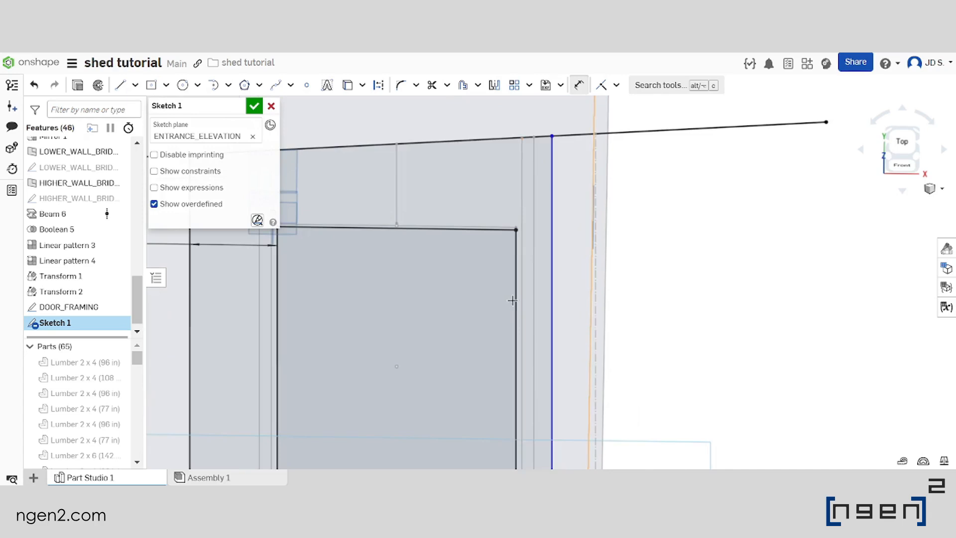
left_click(518, 299)
left_click(551, 299)
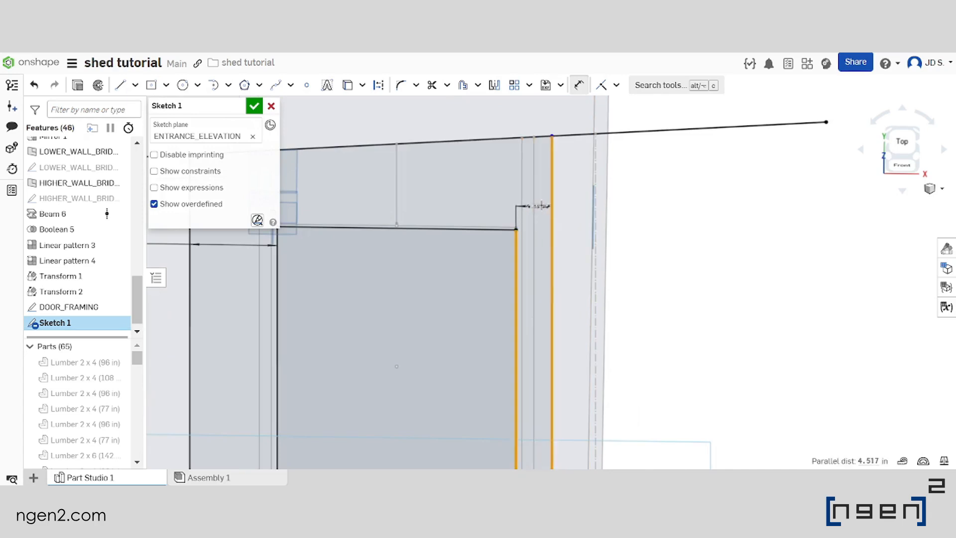
left_click(543, 203)
type("1.5in*2+16in/2")
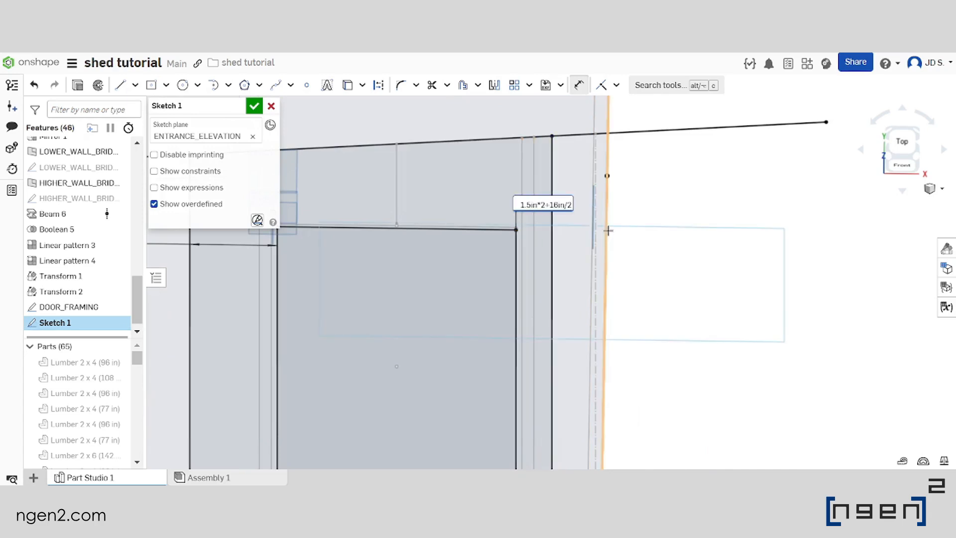
key("BackSpace")
key("BackSpace")
key("BackSpace")
key("BackSpace")
key("BackSpace")
key("BackSpace")
type("2in")
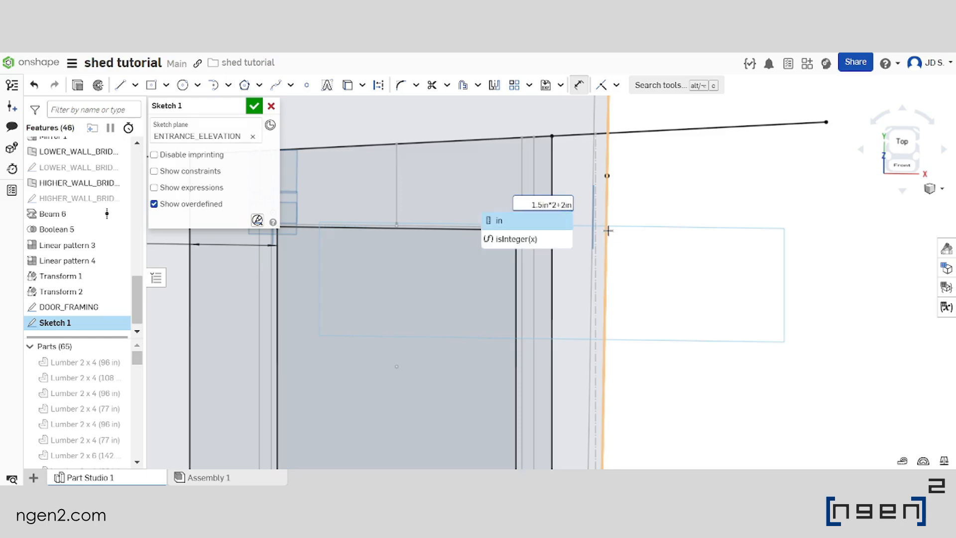
key("Return")
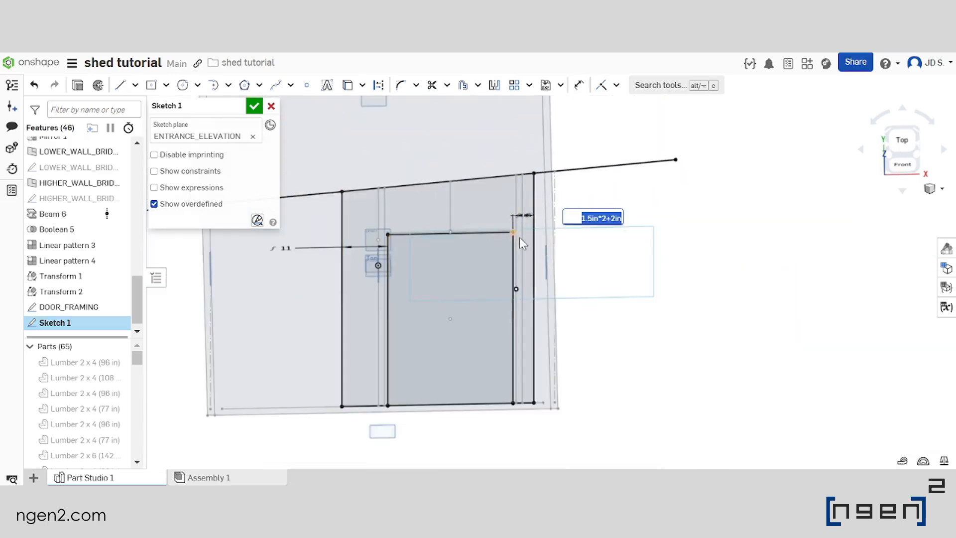
Finish the sketch and show all parts to check the sketched lines against the shed's front wall framing
middle_click_drag(507, 256, 506, 229)
right_click_drag(511, 231, 511, 264)
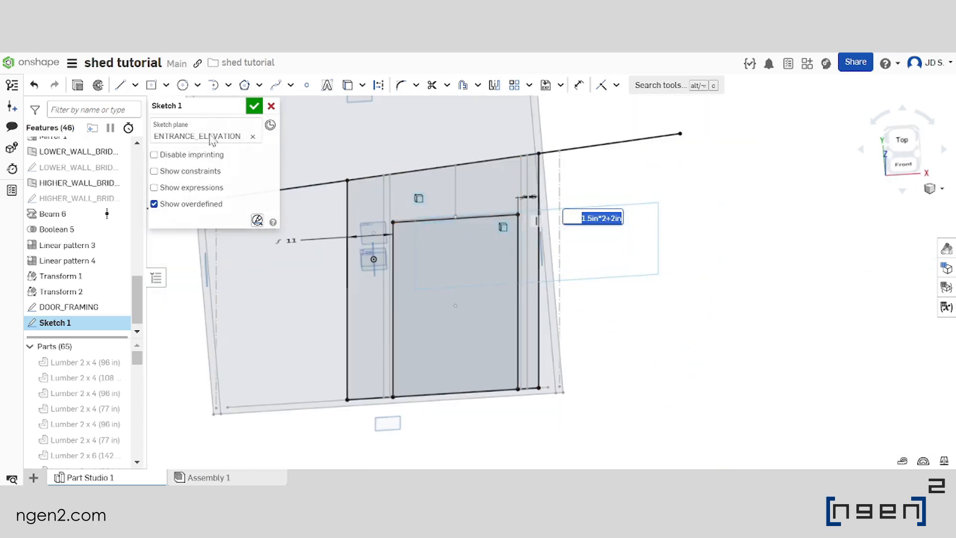
left_click(254, 106)
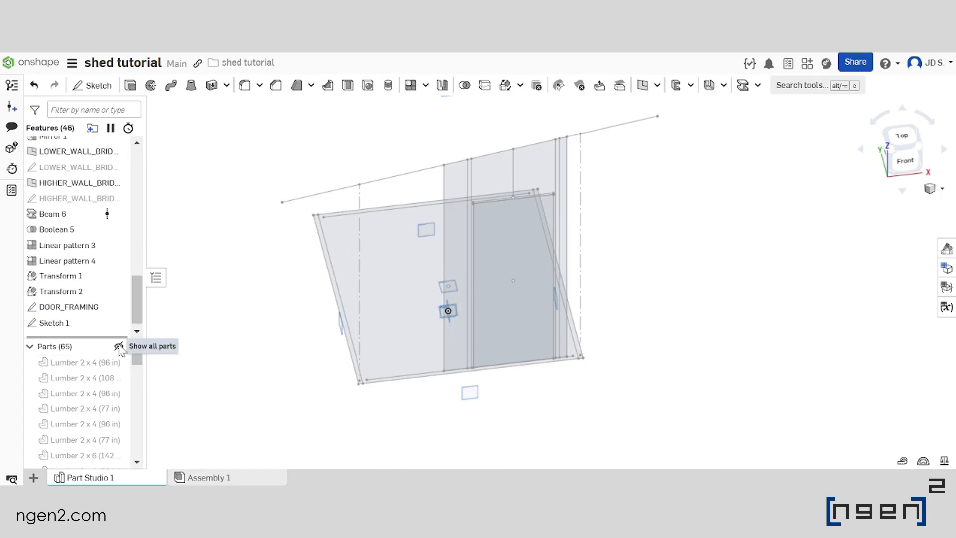
left_click(119, 347)
scroll(448, 186, "up", 4)
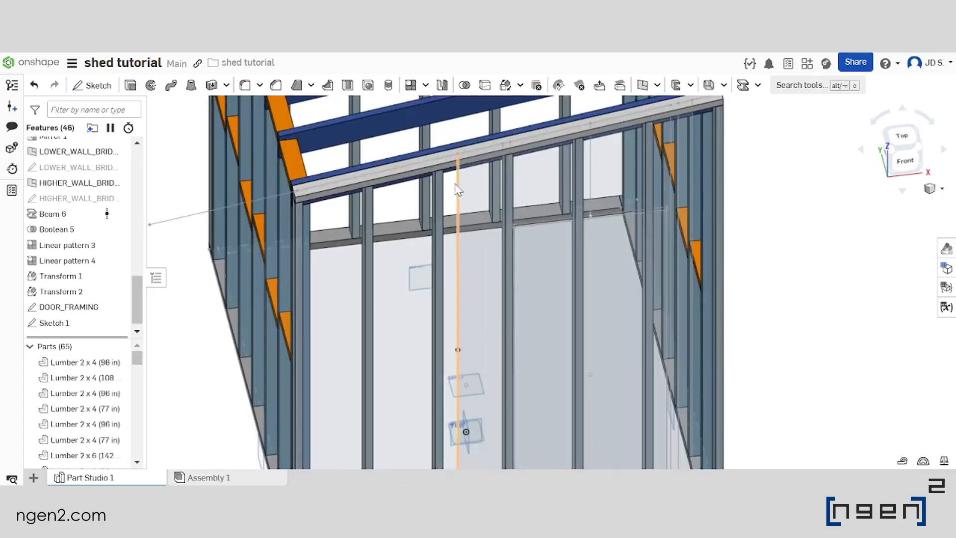
right_click_drag(455, 184, 447, 161)
scroll(464, 166, "down", 6)
right_click_drag(608, 235, 619, 225)
scroll(619, 225, "up", 3)
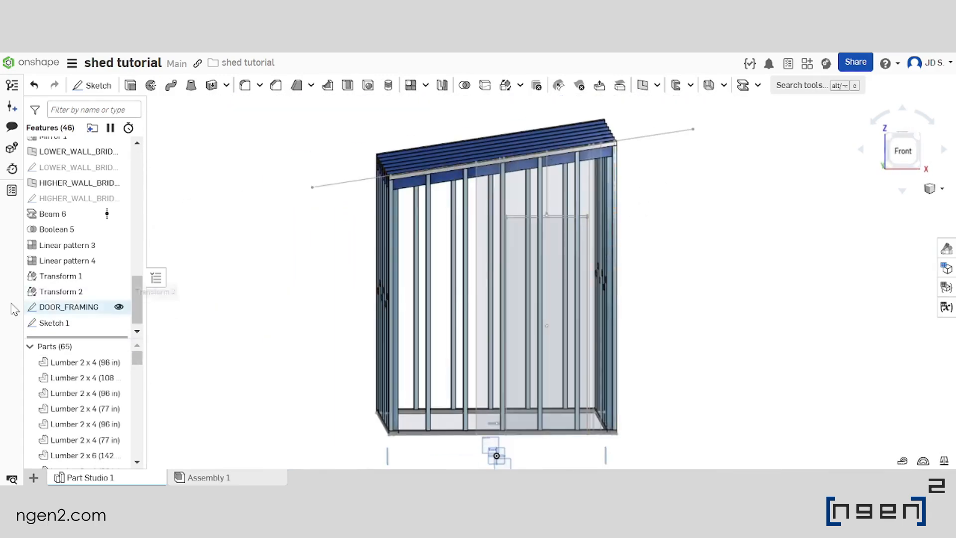
Reopen Sketch 1 for editing, hide all parts and view the sketch plane straight on
double_click(88, 324)
scroll(506, 188, "up", 5)
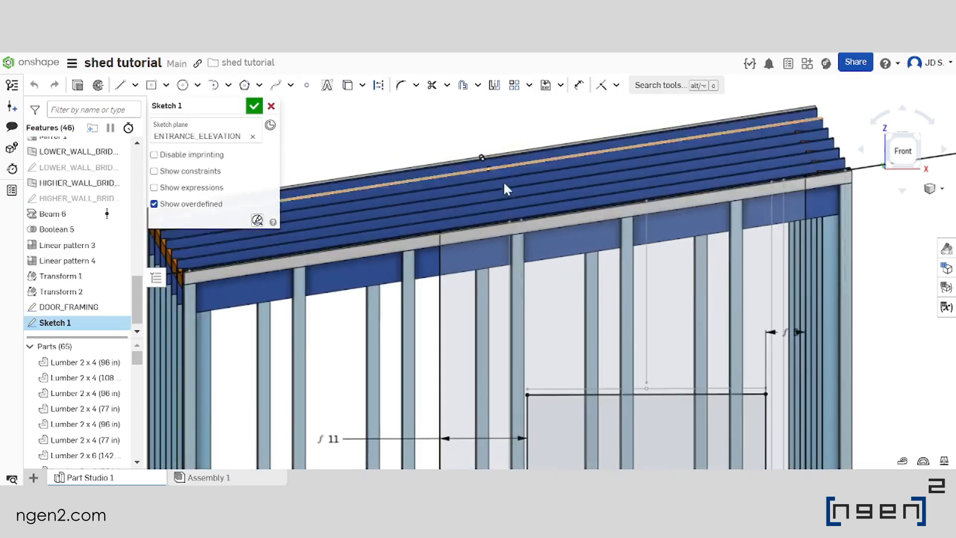
left_click(119, 346)
left_click(270, 125)
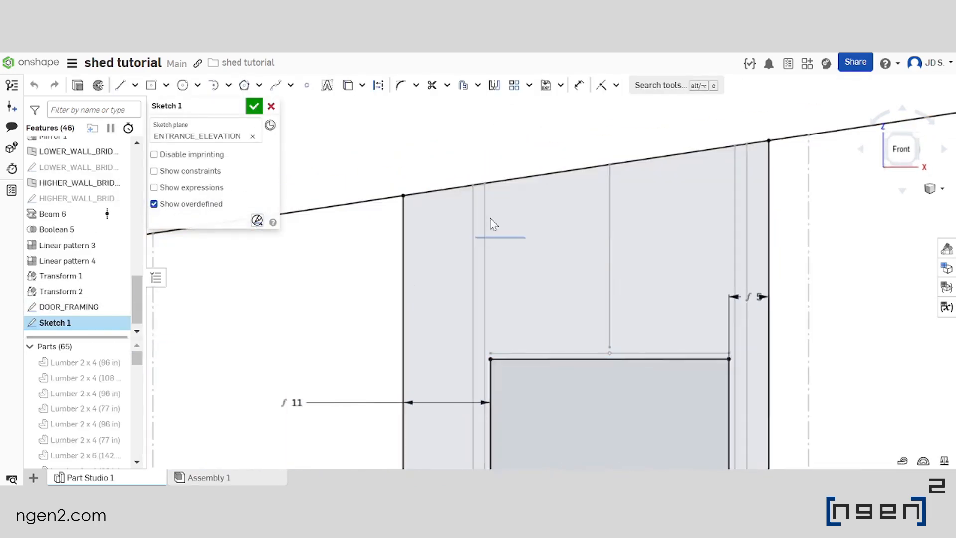
Draw a sloped line about 46.3 in long just below the roof line, connecting the two outer vertical lines beside the door
left_click(119, 85)
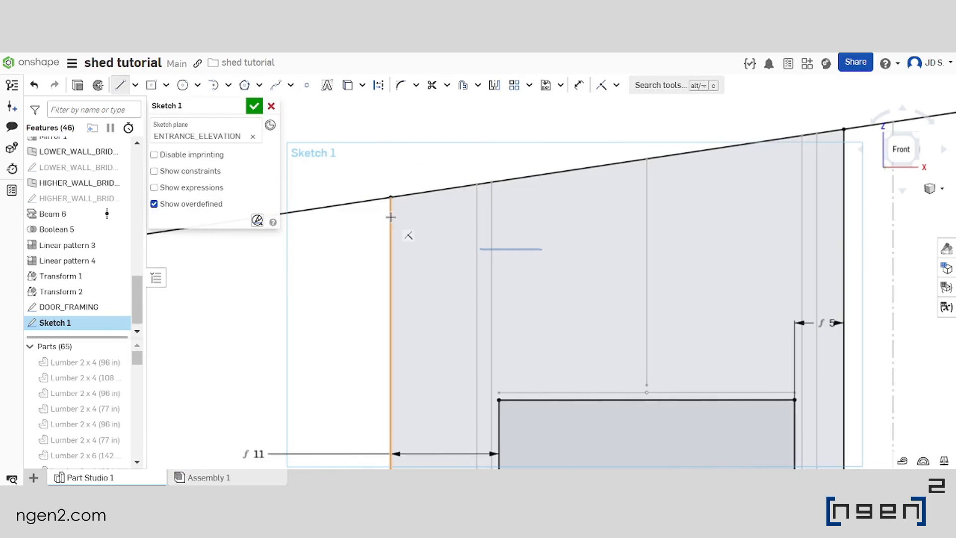
scroll(427, 215, "down", 4)
scroll(570, 184, "up", 4)
key("ctrl+z")
left_click(121, 85)
left_click(259, 251)
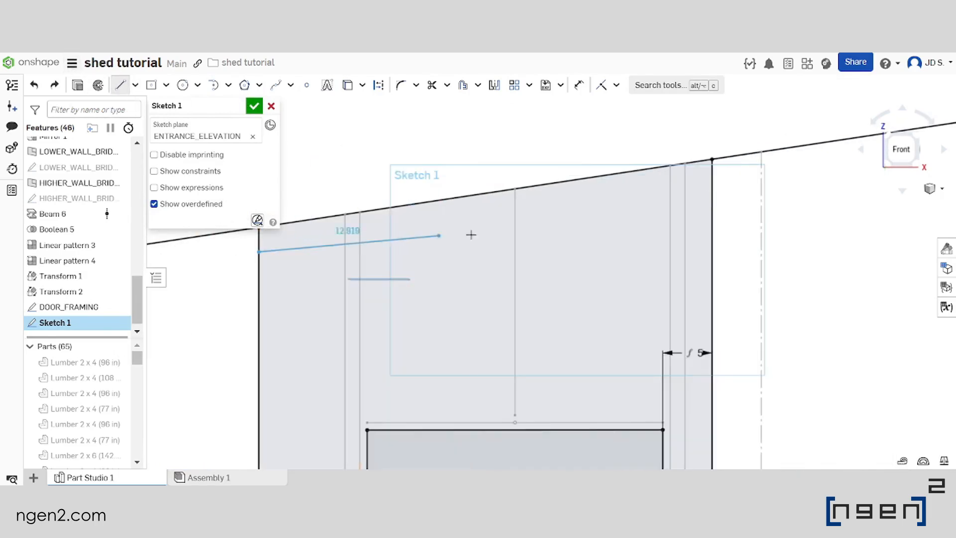
left_click(716, 197)
scroll(741, 140, "down", 2)
scroll(521, 146, "up", 2)
key("Escape")
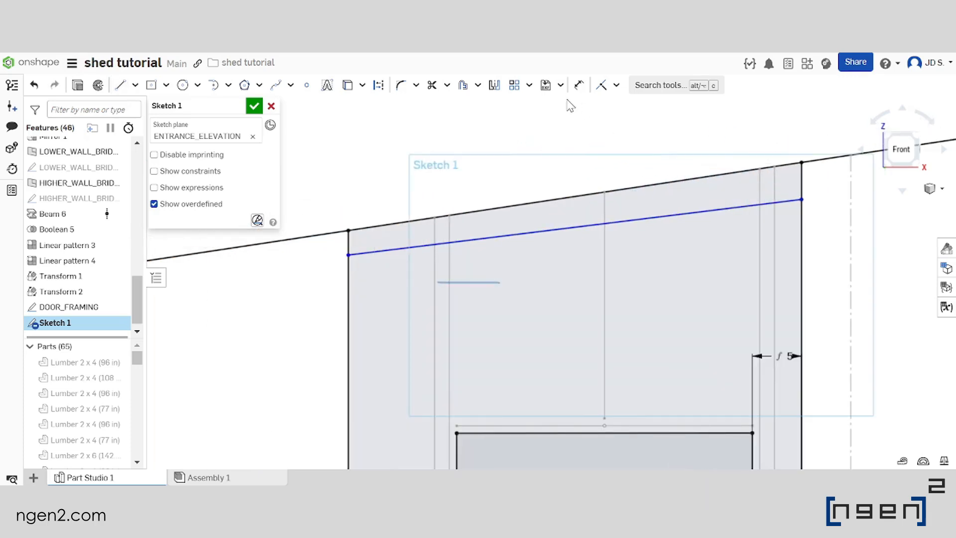
Constrain the new sloped line parallel to the roof line above it
left_click(616, 86)
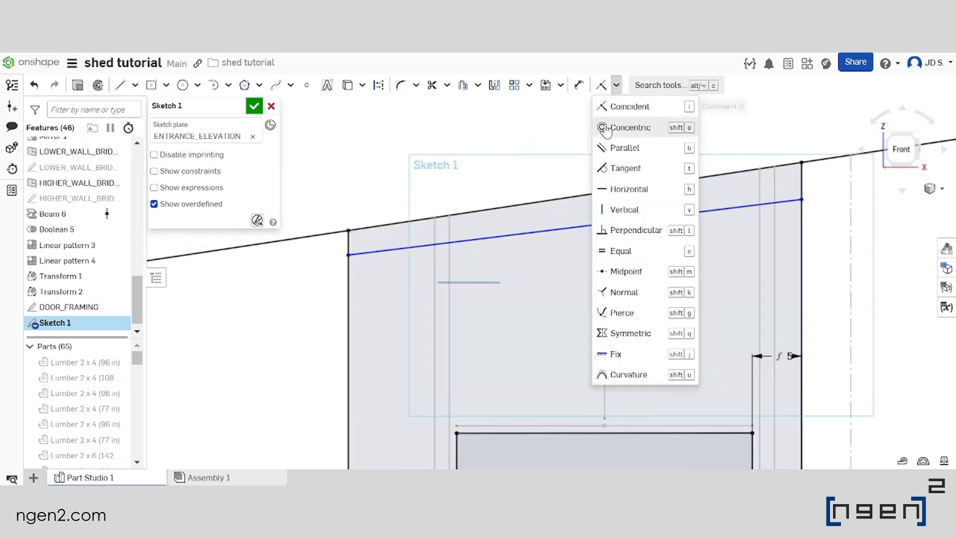
left_click(629, 148)
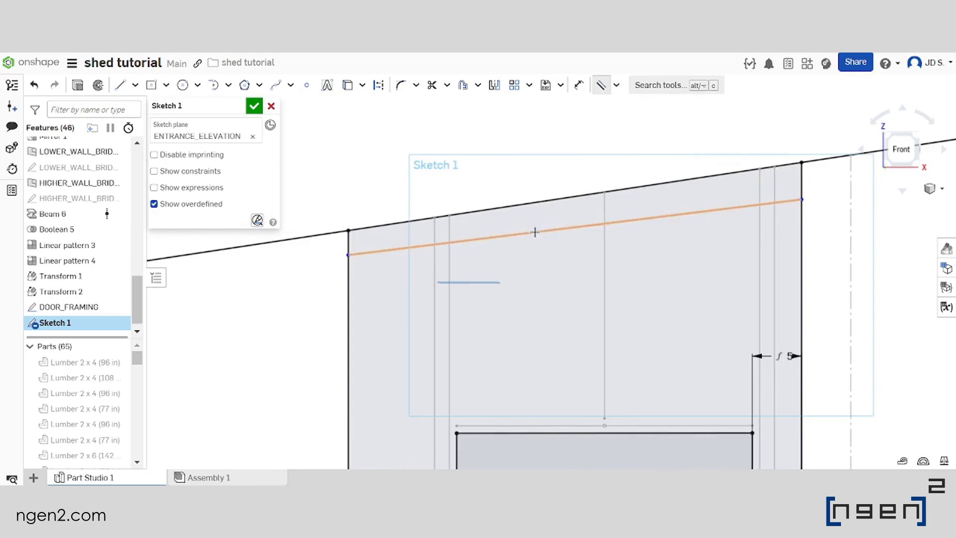
left_click(528, 205)
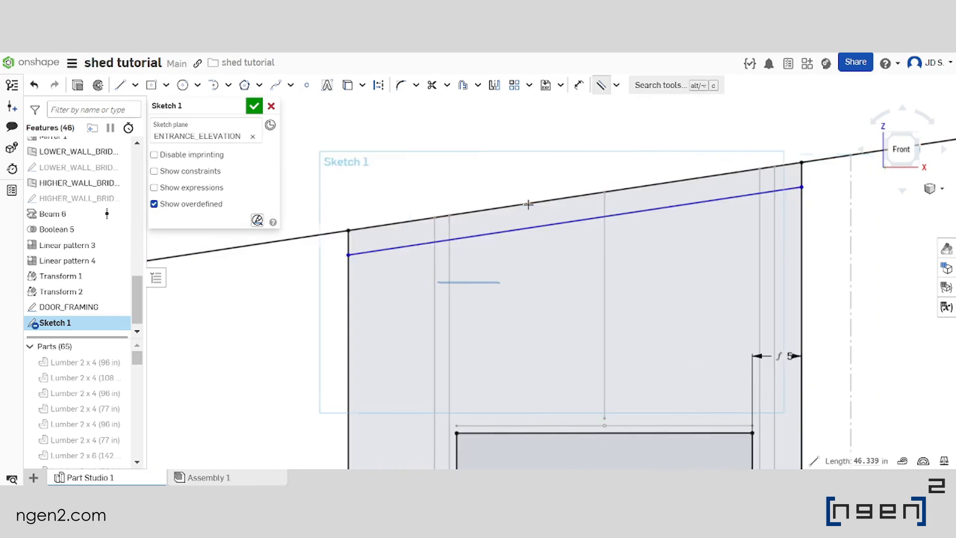
Dimension the distance between the roof line and the parallel line below it as 1.5 in
scroll(552, 126, "up", 2)
left_click(576, 91)
scroll(555, 235, "up", 2)
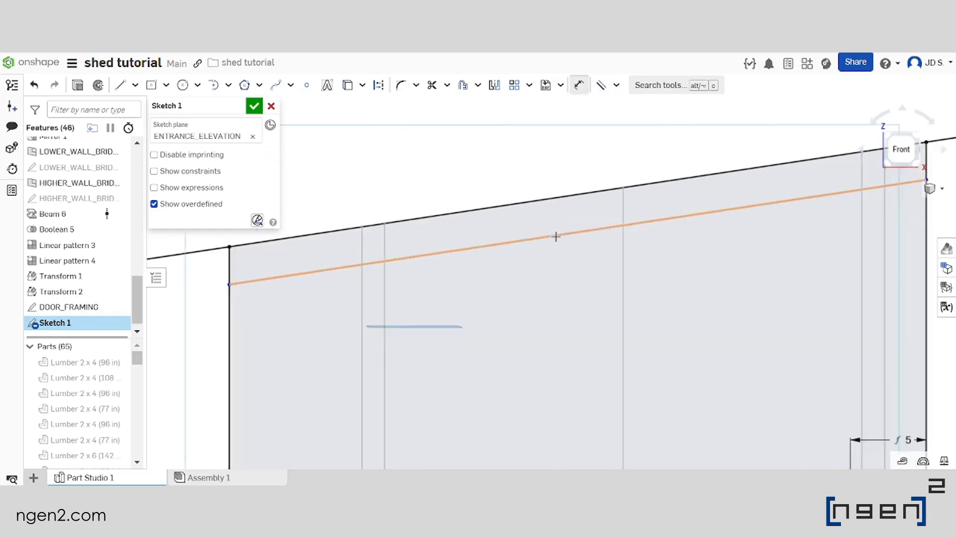
left_click(548, 190)
left_click(549, 234)
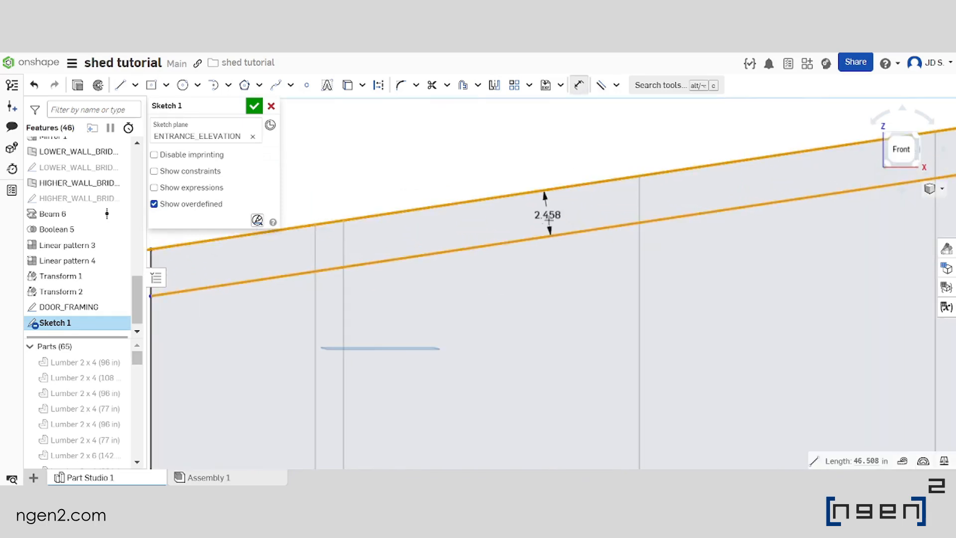
left_click(548, 220)
key("BackSpace")
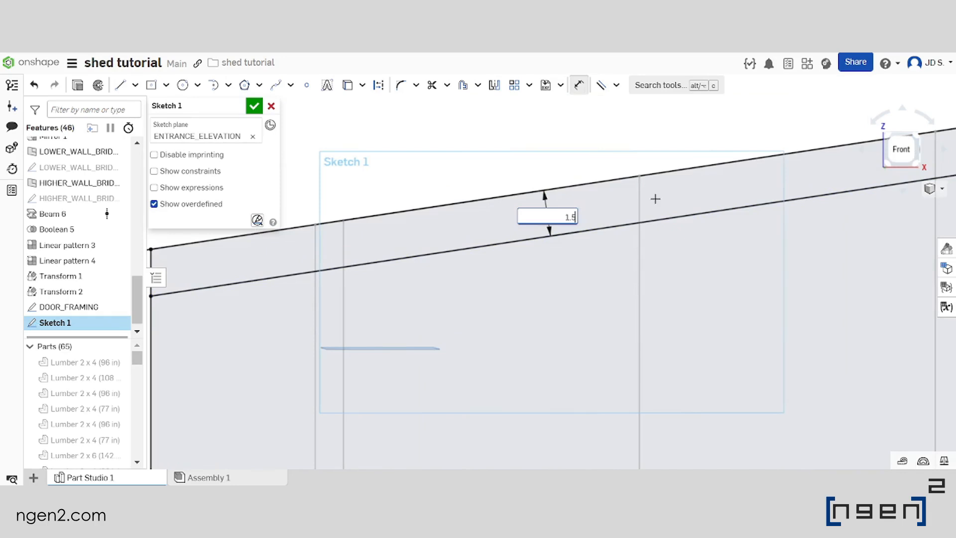
key("Return")
Finish Sketch 1 and rename it DOOR_REMOVE
scroll(547, 214, "down", 5)
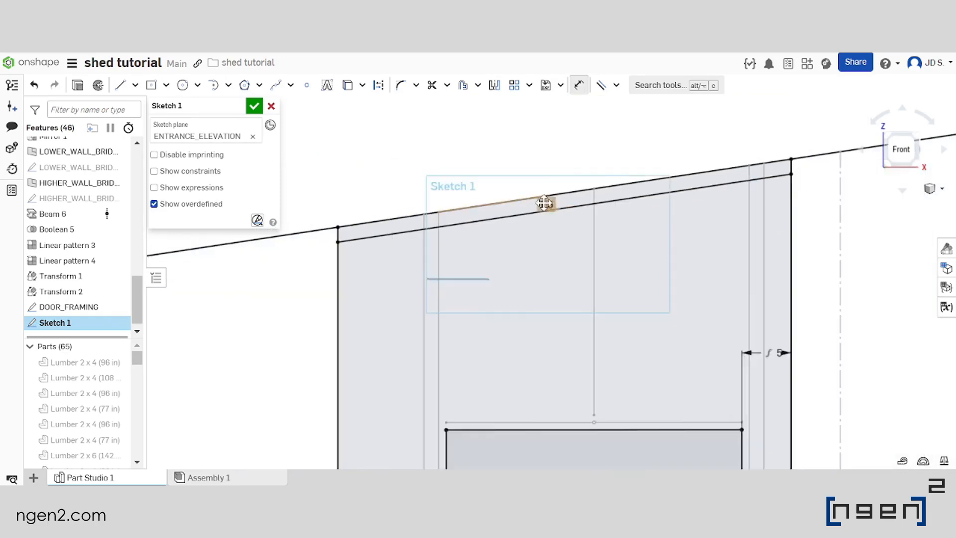
right_click_drag(509, 201, 507, 214)
scroll(508, 214, "down", 3)
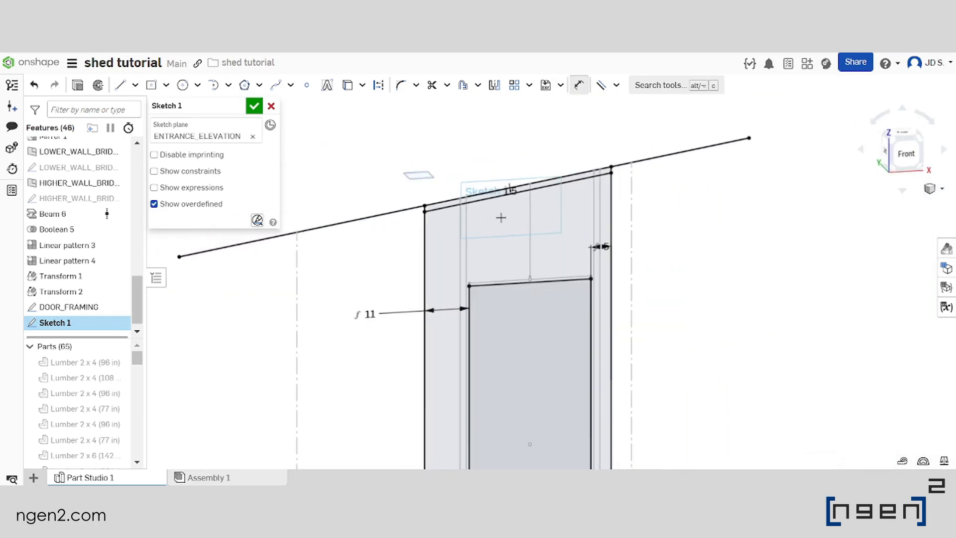
left_click(253, 105)
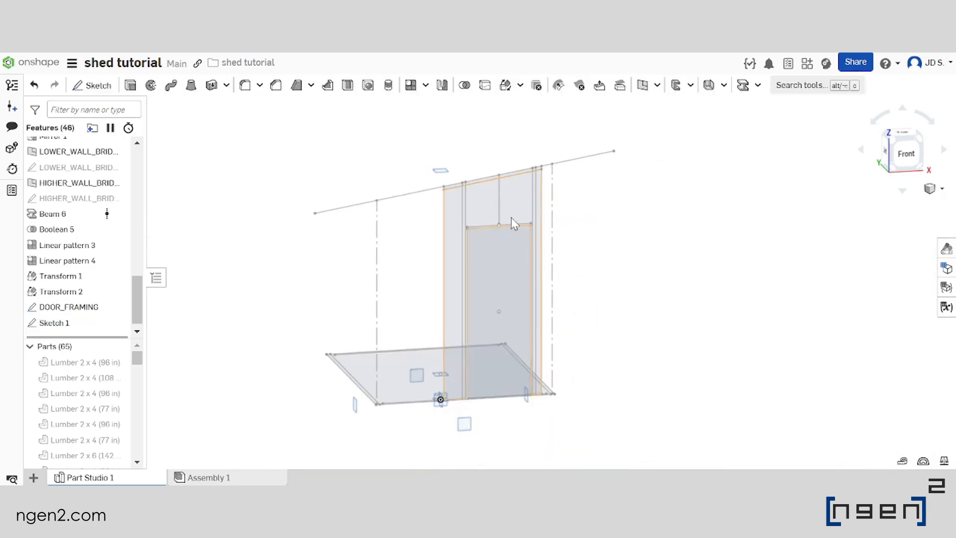
right_click(54, 323)
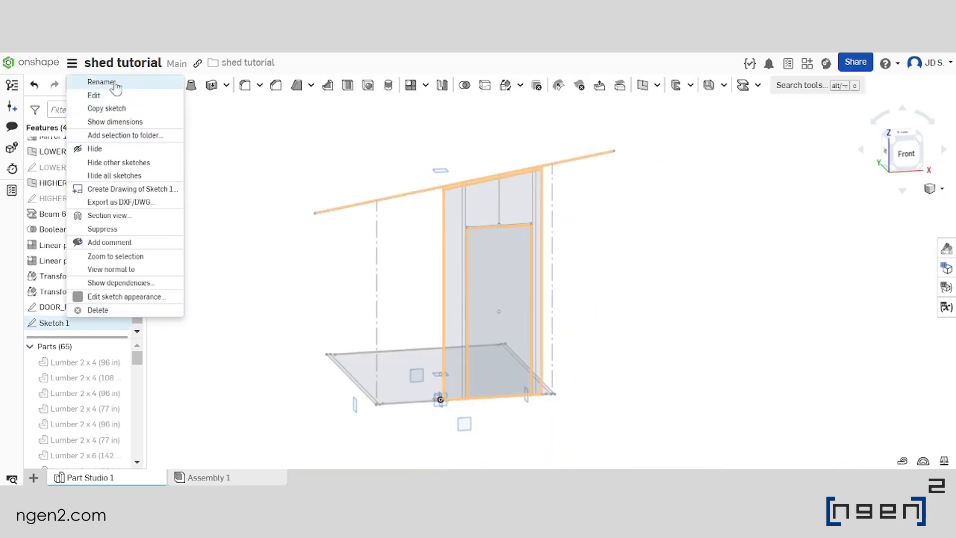
left_click(89, 79)
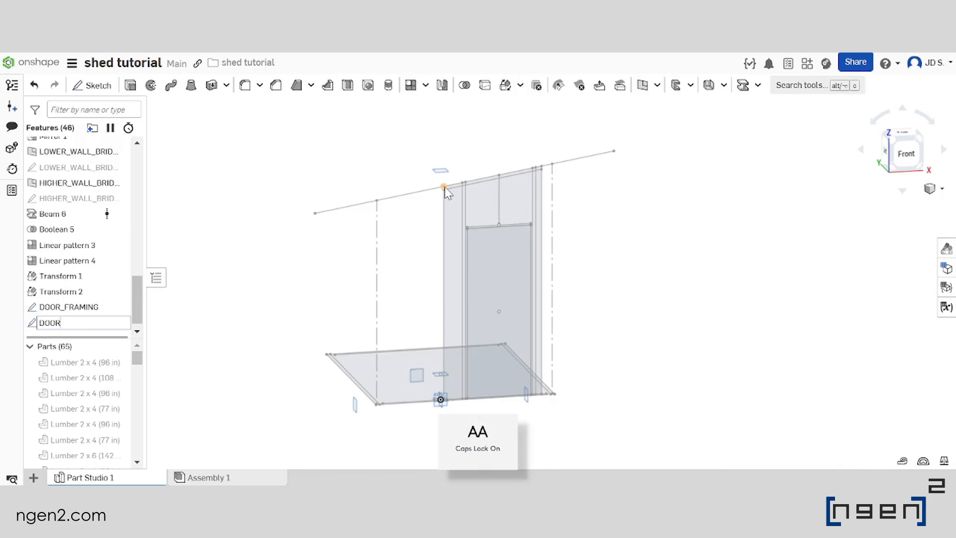
key("Return")
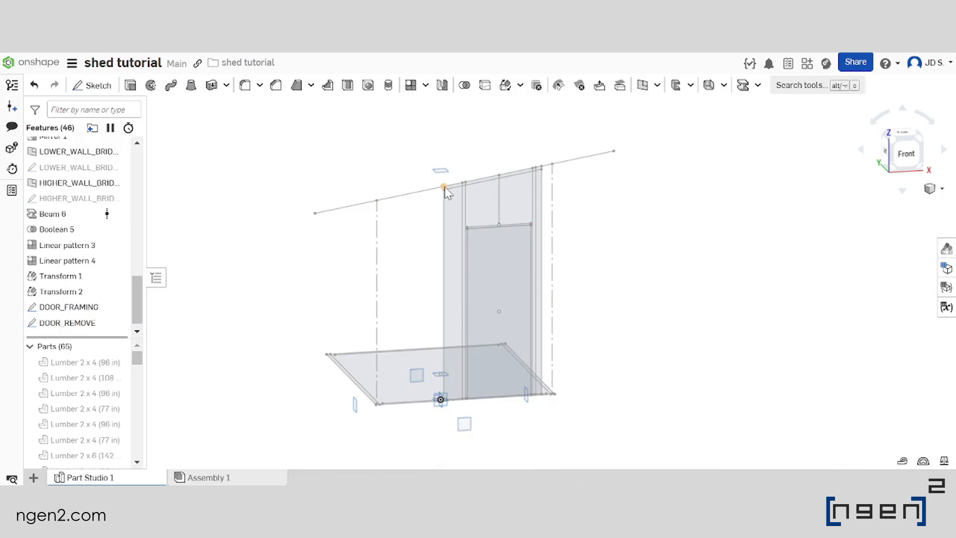
Show all parts, inspect the base of the front wall and hide the DOOR_FRAMING sketch
left_click(119, 346)
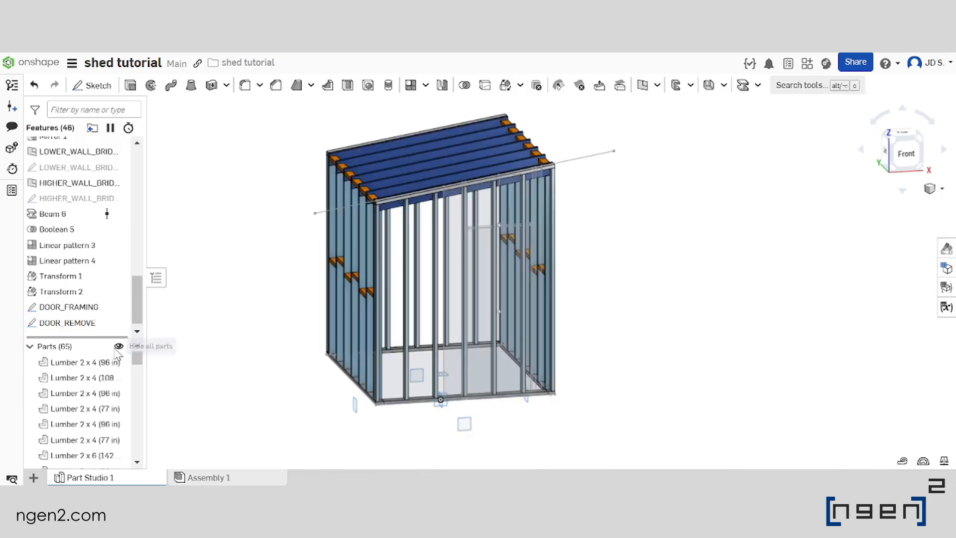
scroll(566, 219, "up", 4)
right_click_drag(566, 208, 595, 182)
scroll(596, 182, "down", 4)
scroll(532, 342, "up", 3)
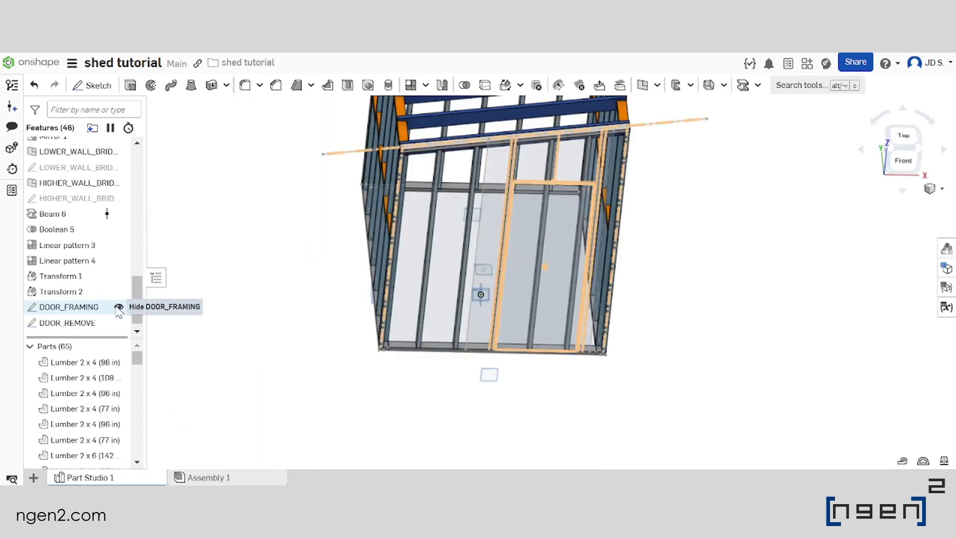
left_click(119, 308)
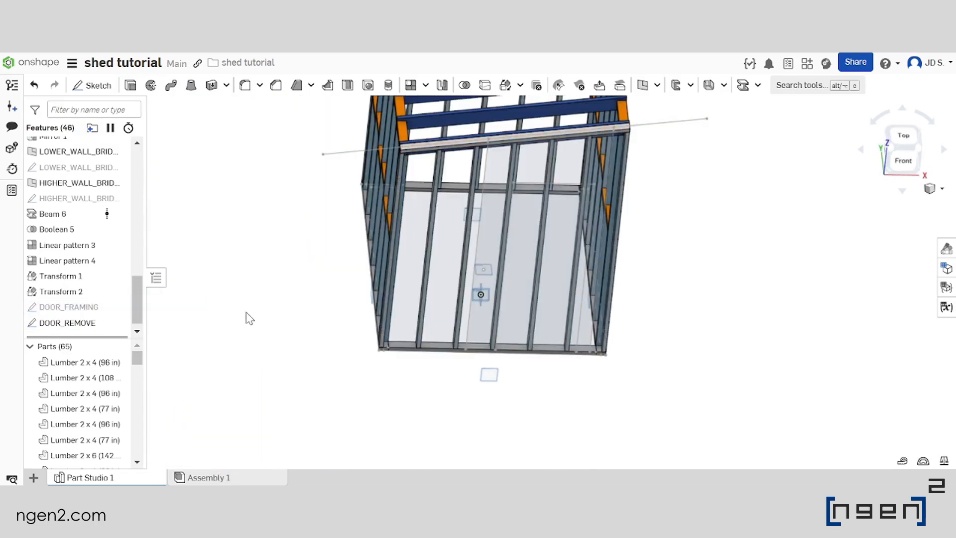
Edit the DOOR_REMOVE sketch and draw a horizontal line about 48 in long between its outer vertical lines, just above the base line
double_click(67, 323)
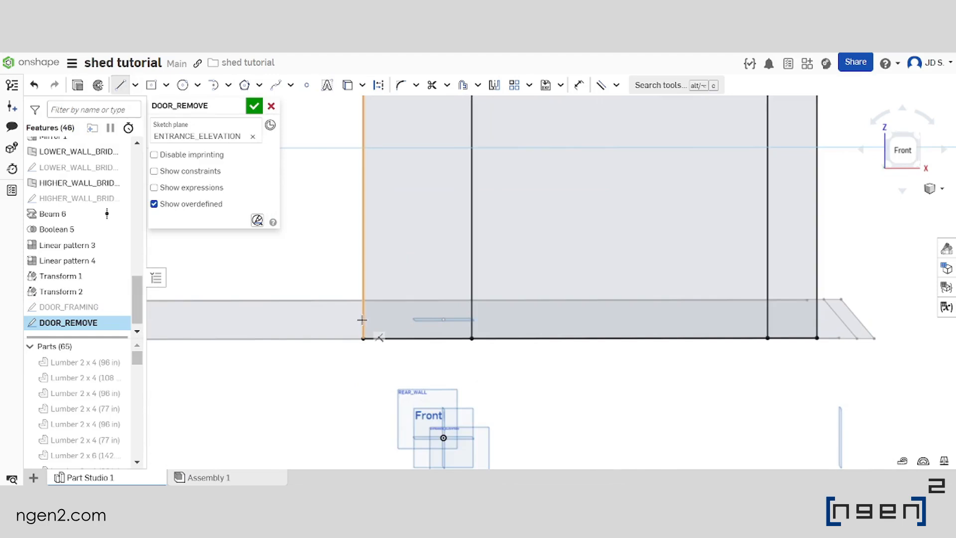
scroll(362, 320, "down", 2)
left_click(362, 319)
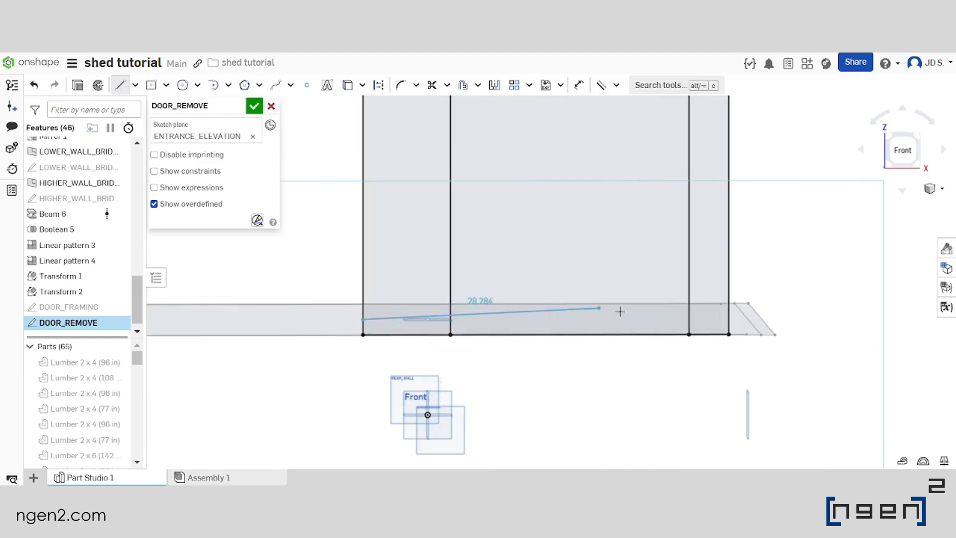
left_click(728, 318)
key("Escape")
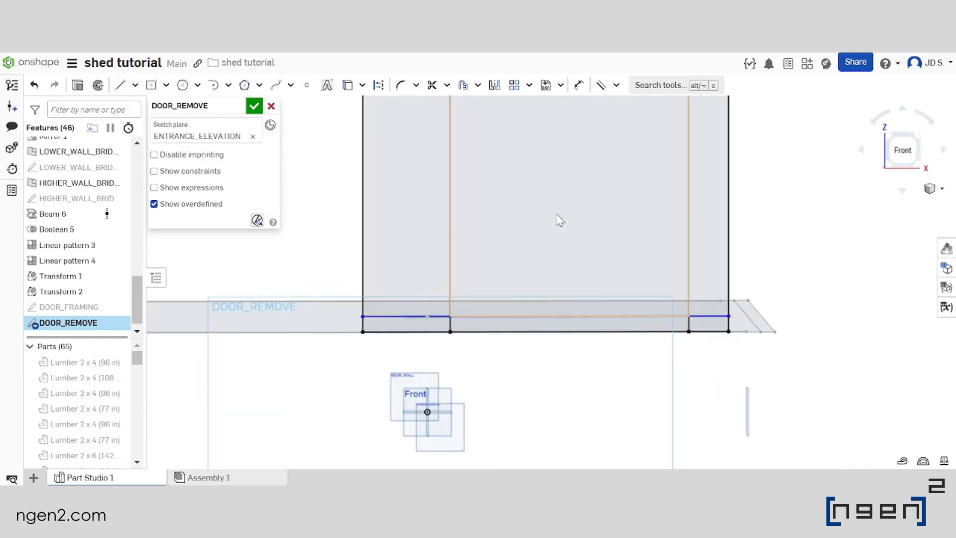
Dimension the new horizontal line 1.5 in above the base line and finish the DOOR_REMOVE sketch
scroll(549, 267, "up", 2)
mouse_move(546, 263)
right_mouse_down()
mouse_move(529, 273)
mouse_move(493, 265)
mouse_move(512, 299)
mouse_move(459, 279)
mouse_move(464, 264)
right_mouse_up()
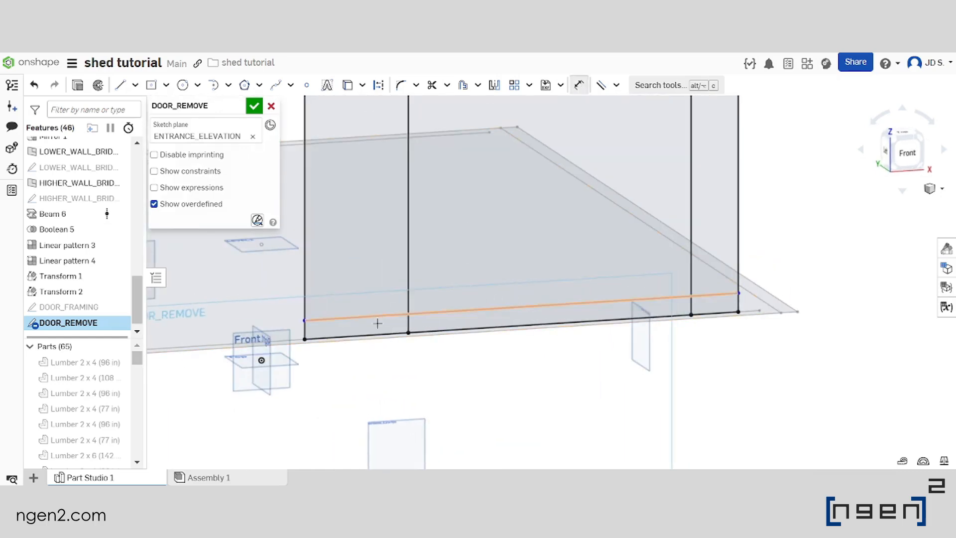
double_click(360, 260)
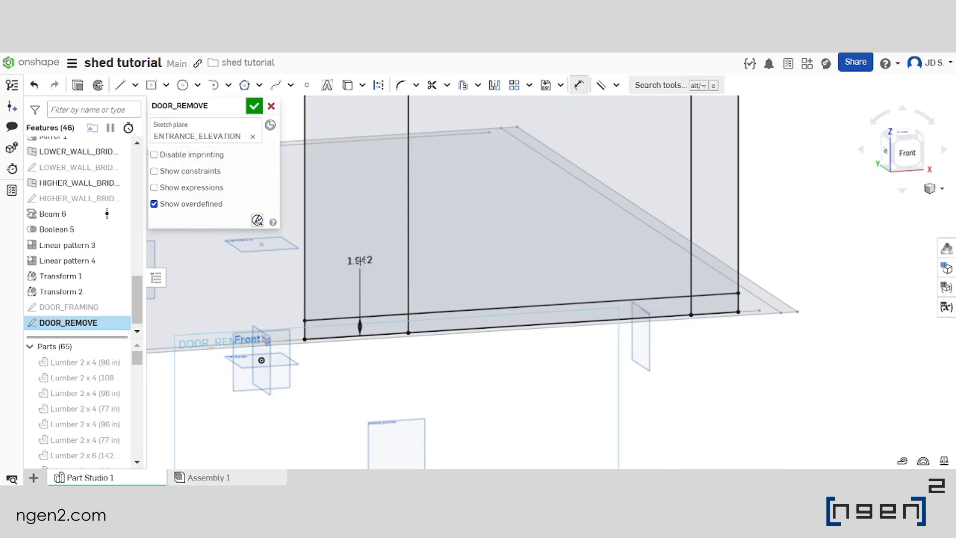
scroll(445, 277, "down", 5)
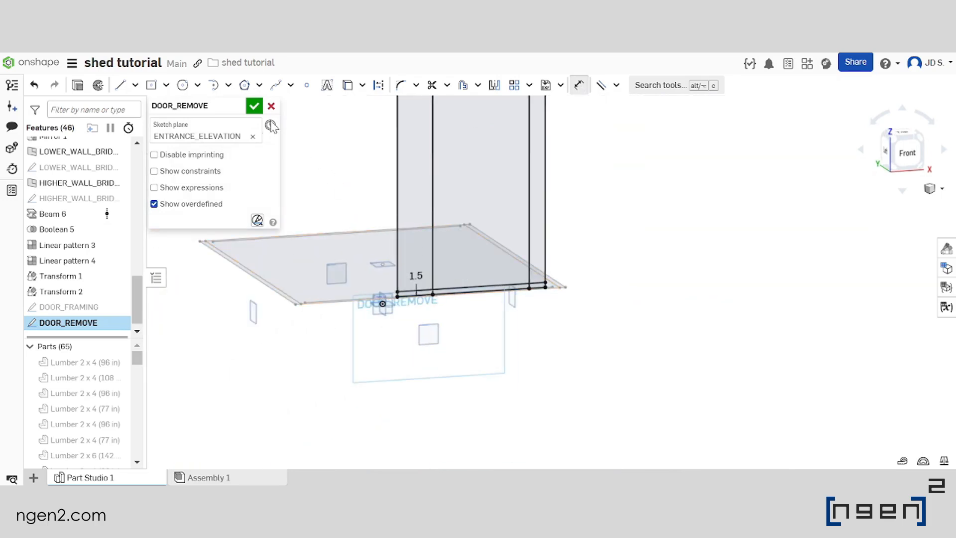
left_click(254, 106)
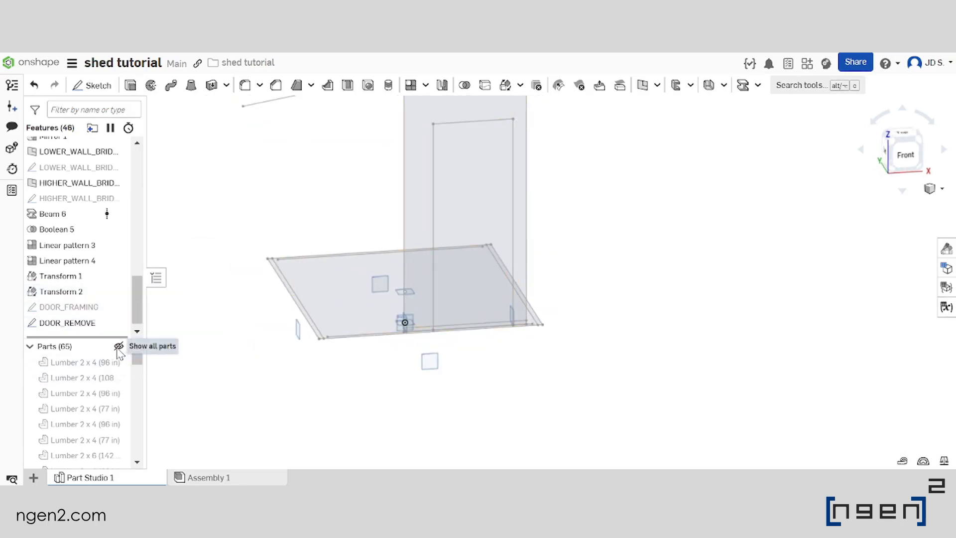
Show all parts of the shed frame and bring the front wall into view
left_click(119, 346)
scroll(512, 333, "up", 2)
right_click_drag(510, 330, 466, 338)
scroll(595, 284, "down", 2)
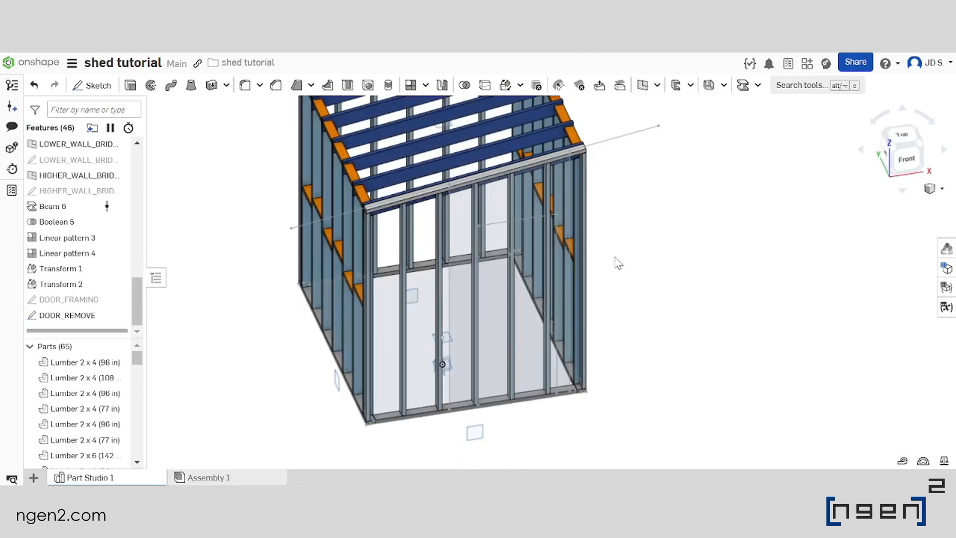
scroll(619, 263, "down", 2)
scroll(498, 312, "up", 2)
scroll(506, 310, "down", 2)
scroll(518, 315, "up", 2)
Start a Remove extrude using the door opening and surrounding wall regions of the DOOR_REMOVE sketch
left_click(130, 86)
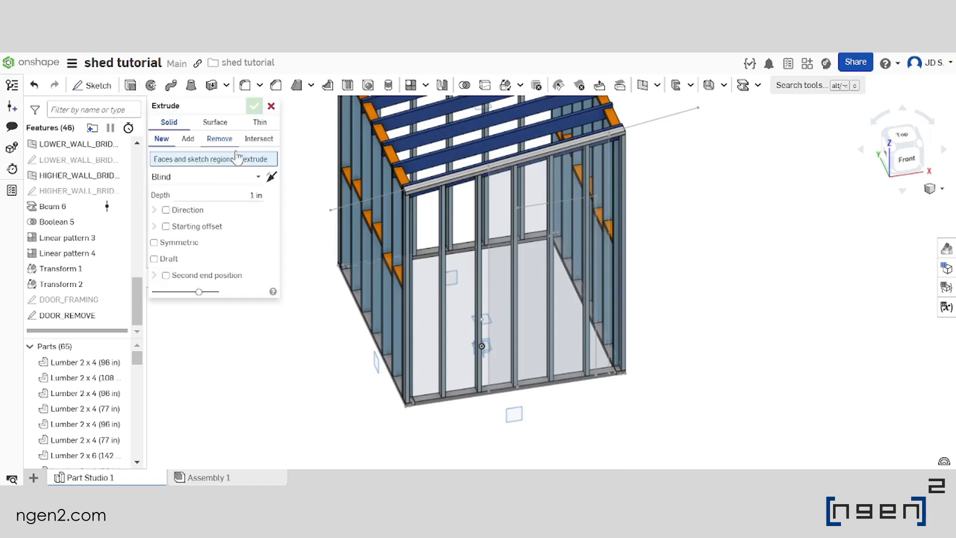
left_click(219, 139)
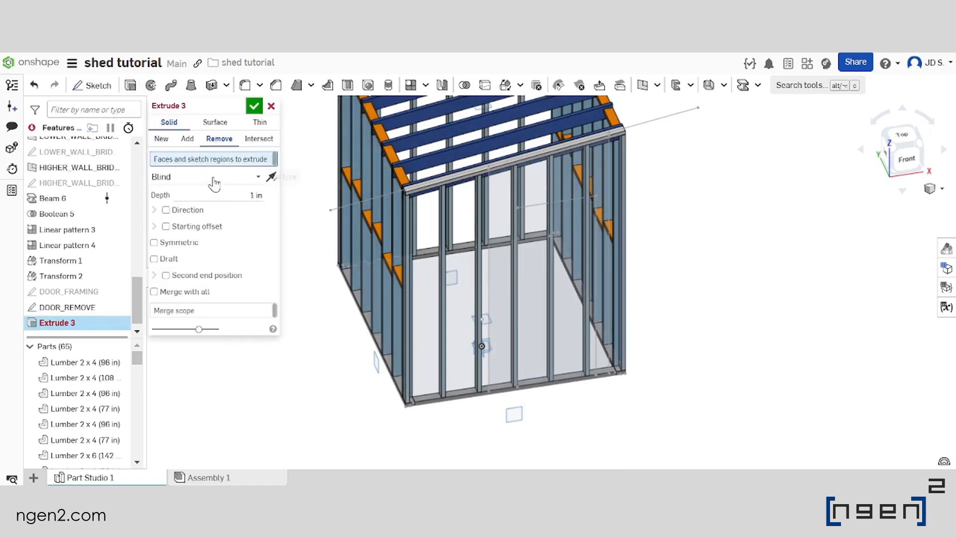
scroll(522, 306, "up", 3)
left_click(522, 305)
left_click(477, 310)
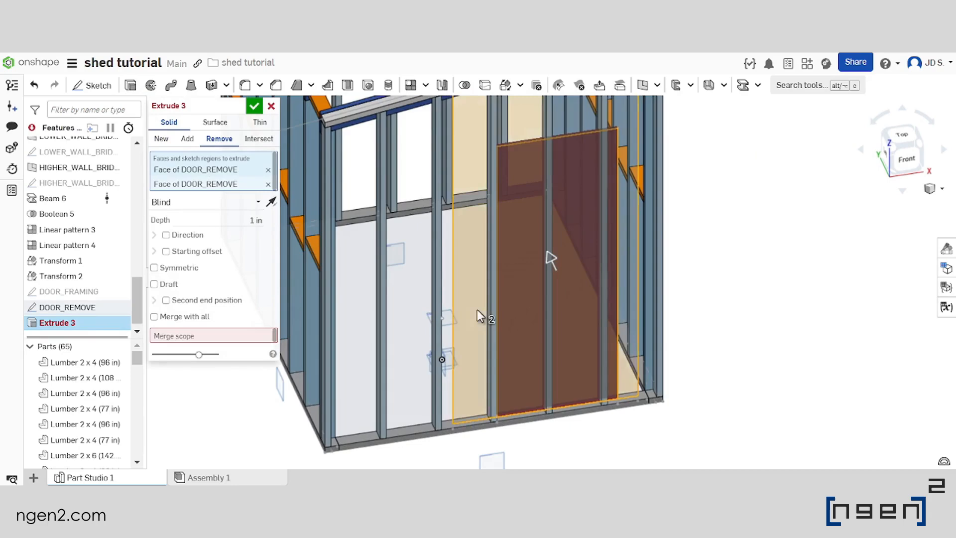
scroll(477, 309, "down", 3)
right_click_drag(488, 287, 488, 243)
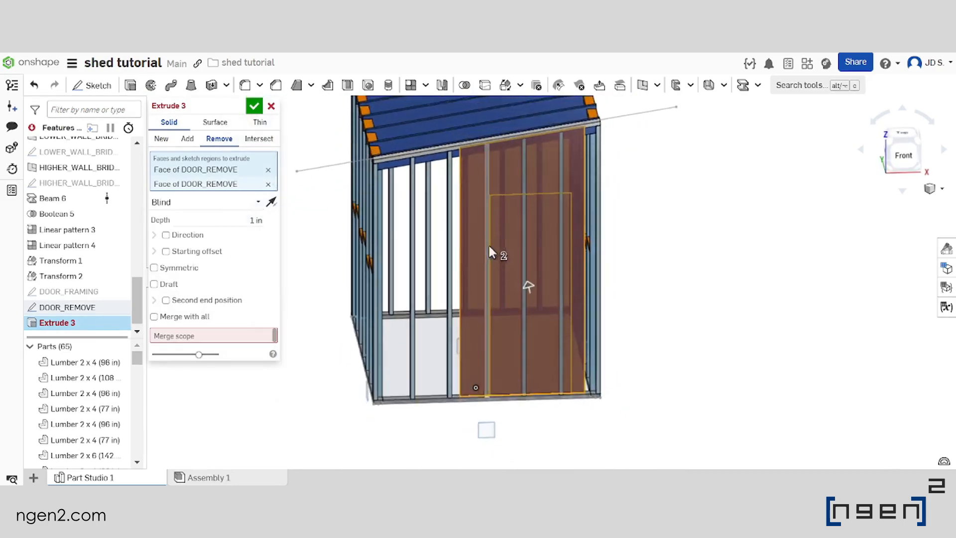
Set the blind depth to #PWALL_OFFSET, add a second end position with the same depth, and merge with all parts
scroll(489, 247, "up", 3)
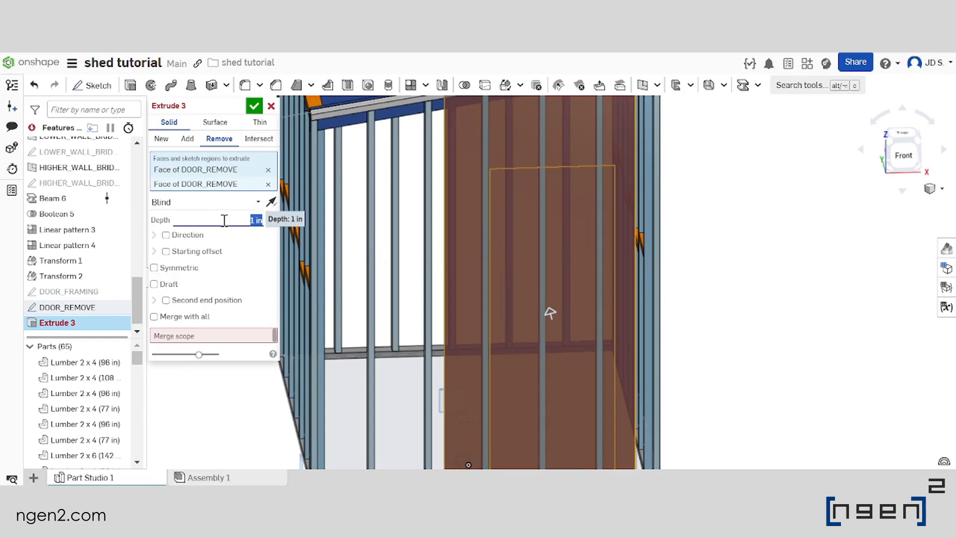
type("P")
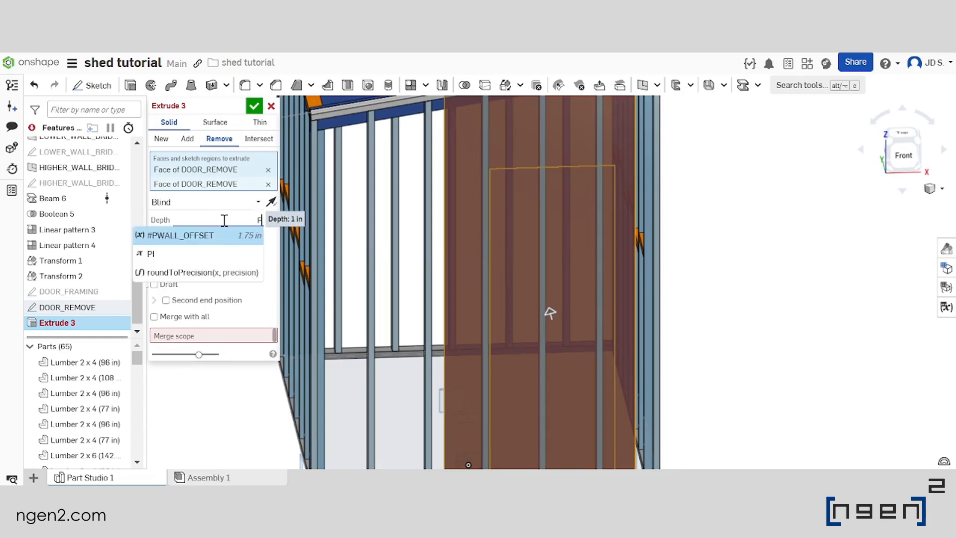
key("Return")
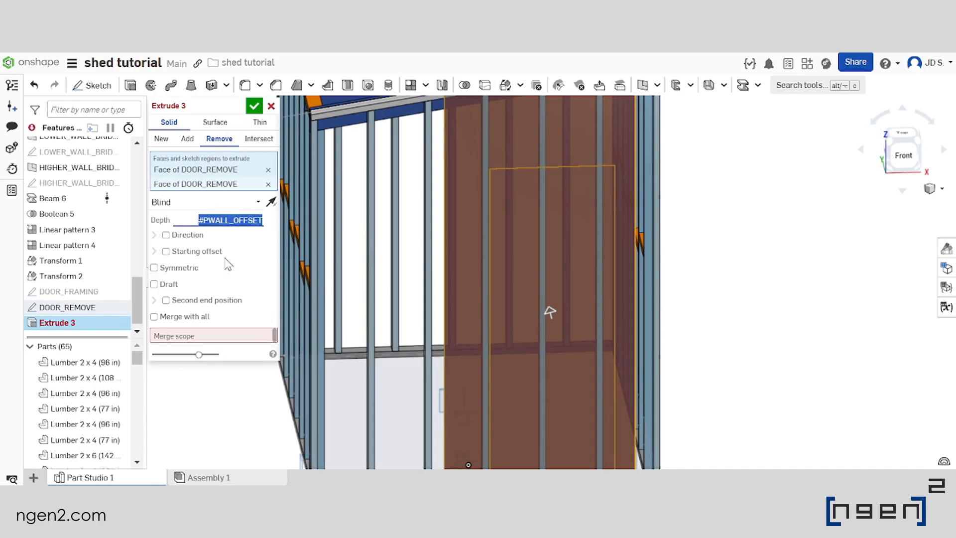
left_click(175, 301)
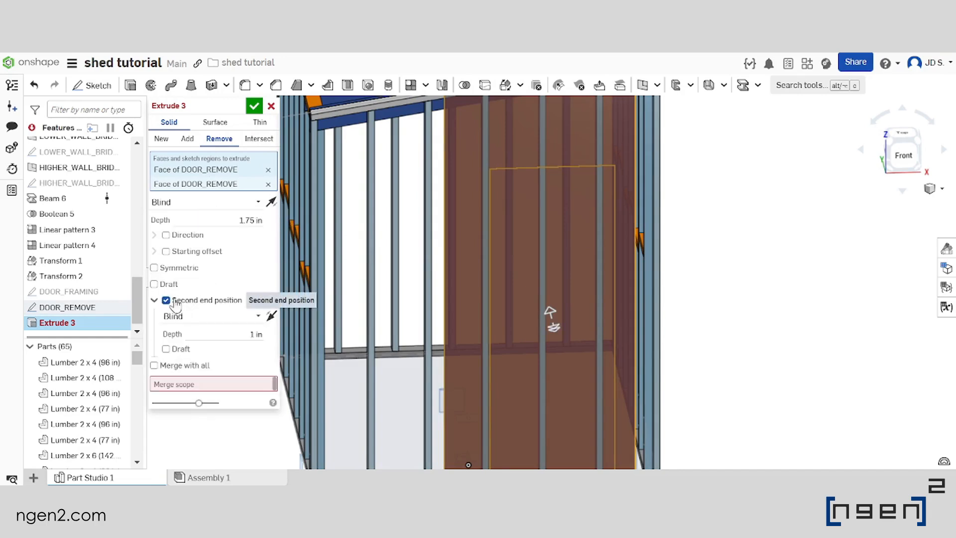
type("PWALL_OFFSET")
key("Return")
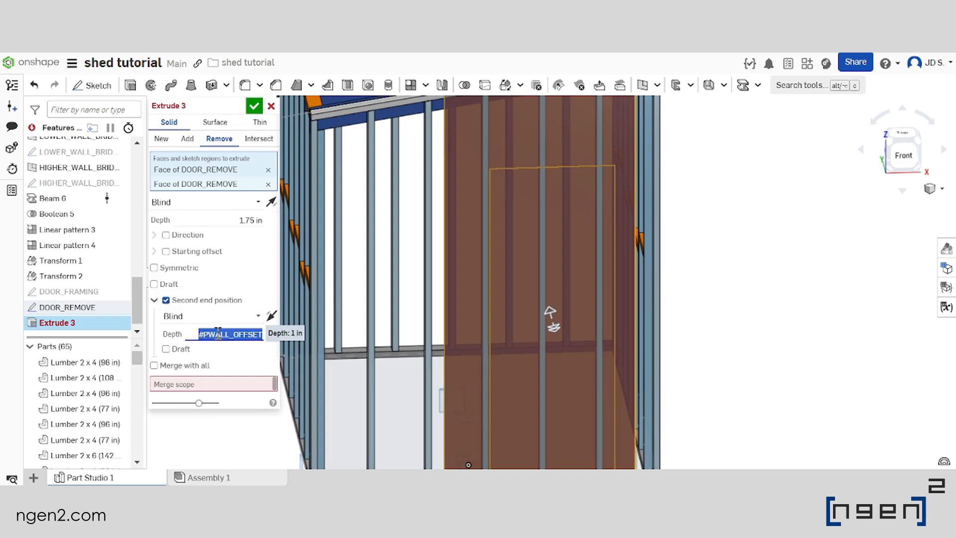
scroll(547, 244, "down", 5)
scroll(549, 245, "up", 3)
right_click_drag(549, 245, 512, 268)
left_click(172, 365)
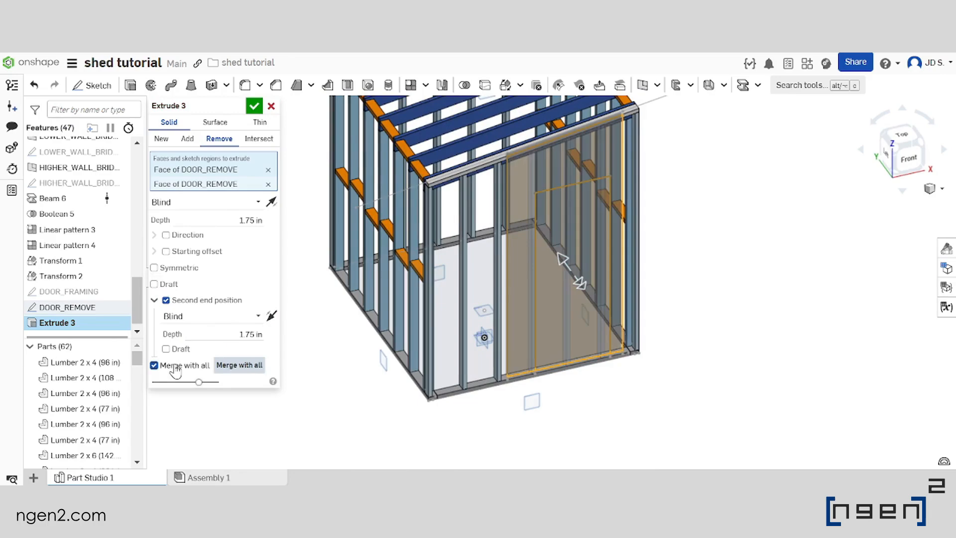
Check the cut at the top plate and base of the front wall and accept the Remove extrude
scroll(571, 139, "up", 5)
right_click_drag(496, 155, 572, 154)
scroll(500, 141, "down", 4)
scroll(548, 154, "up", 3)
scroll(473, 146, "up", 2)
scroll(504, 145, "up", 2)
scroll(506, 143, "down", 6)
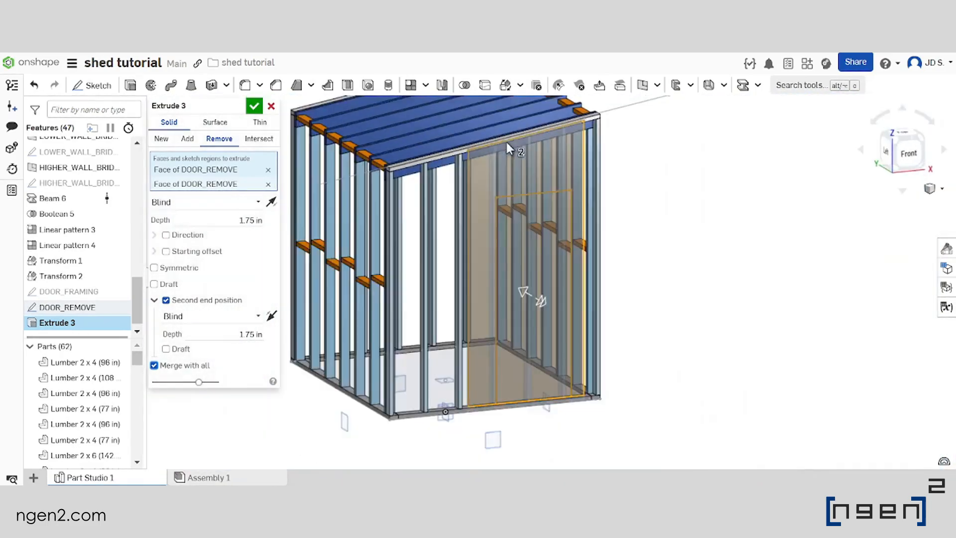
scroll(509, 347, "up", 3)
right_click_drag(509, 348, 523, 371)
scroll(524, 371, "down", 4)
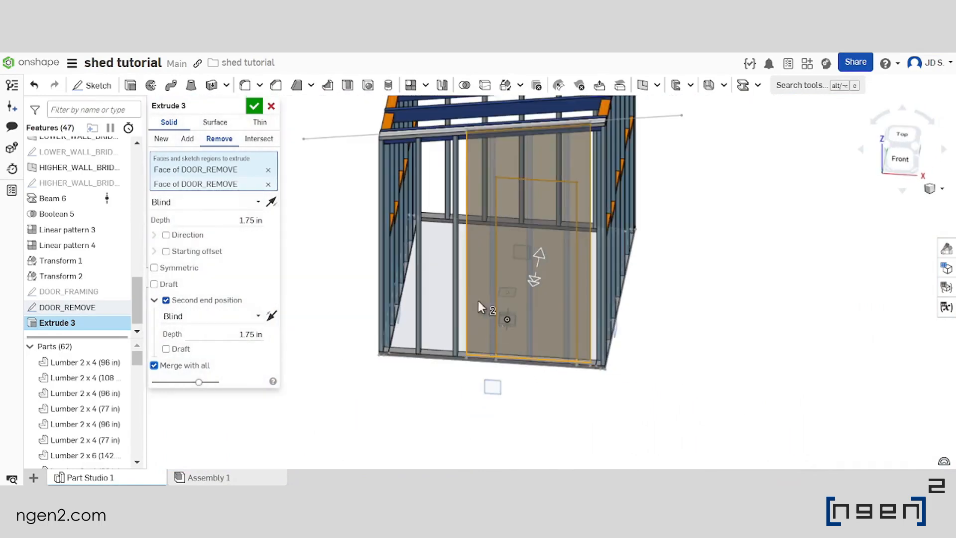
left_click(254, 109)
Show the DOOR_FRAMING sketch in the opened area of the front wall
scroll(462, 339, "down", 3)
scroll(550, 305, "up", 3)
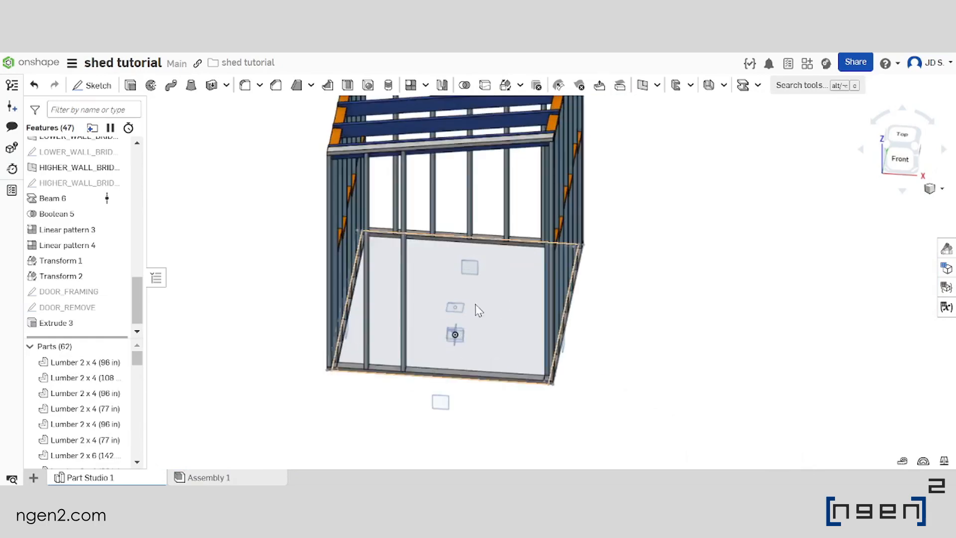
right_click_drag(476, 309, 491, 298)
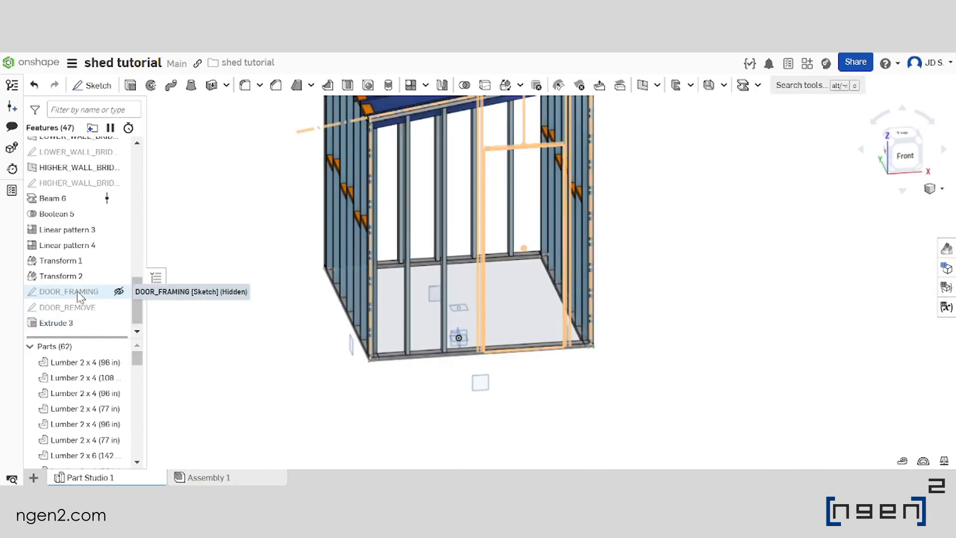
left_click(118, 292)
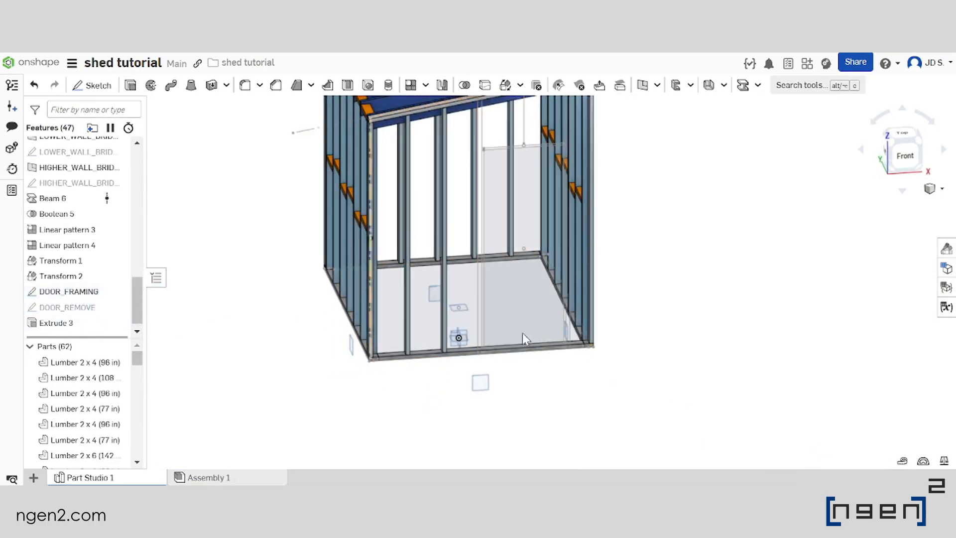
scroll(461, 334, "down", 3)
scroll(516, 254, "up", 3)
mouse_move(516, 254)
right_mouse_down()
mouse_move(454, 269)
mouse_move(492, 290)
mouse_move(456, 274)
mouse_move(489, 260)
right_mouse_up()
scroll(455, 269, "down", 3)
scroll(442, 289, "up", 3)
scroll(450, 297, "down", 3)
scroll(450, 294, "up", 3)
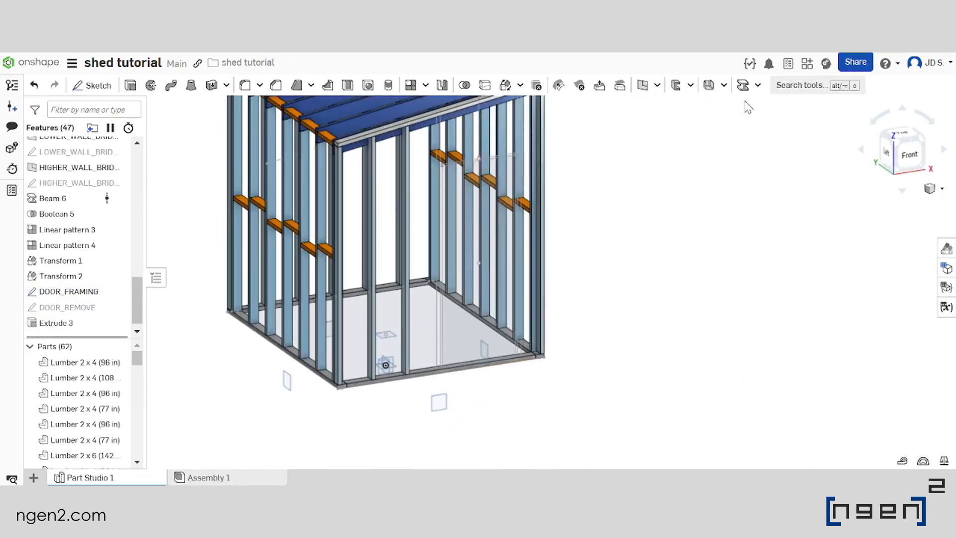
Start a Timber Lumber 2 x 4 beam on the leftmost vertical line of DOOR_FRAMING with its angle at 90 degrees
left_click(744, 86)
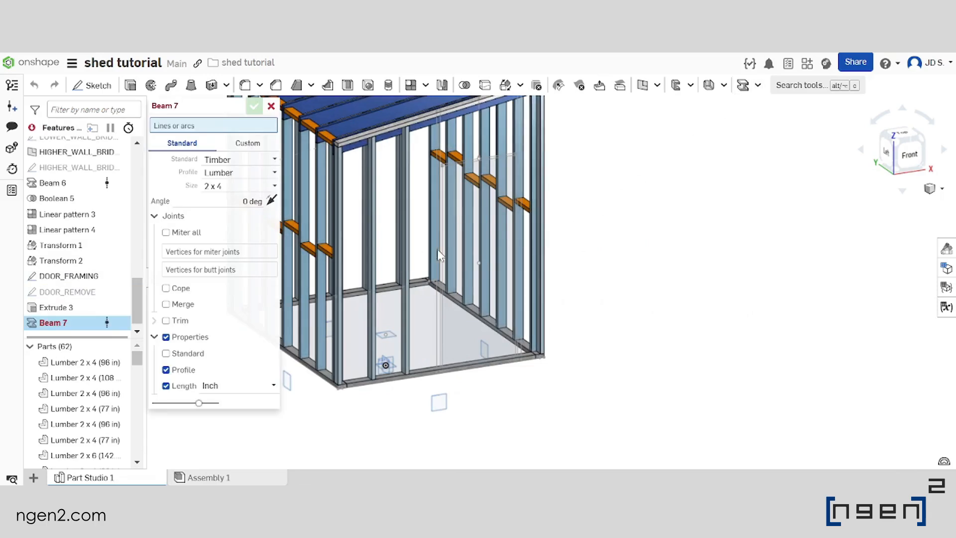
scroll(503, 297, "down", 3)
scroll(506, 300, "up", 3)
right_click_drag(504, 301, 448, 322)
scroll(450, 329, "down", 3)
scroll(454, 339, "up", 3)
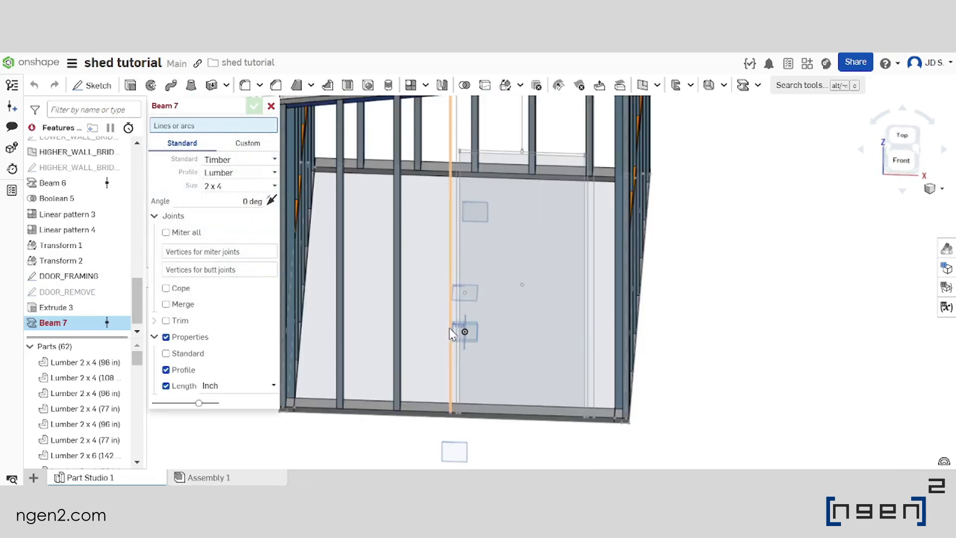
left_click(450, 341)
mouse_move(480, 344)
right_mouse_down()
mouse_move(461, 307)
mouse_move(527, 321)
right_mouse_up()
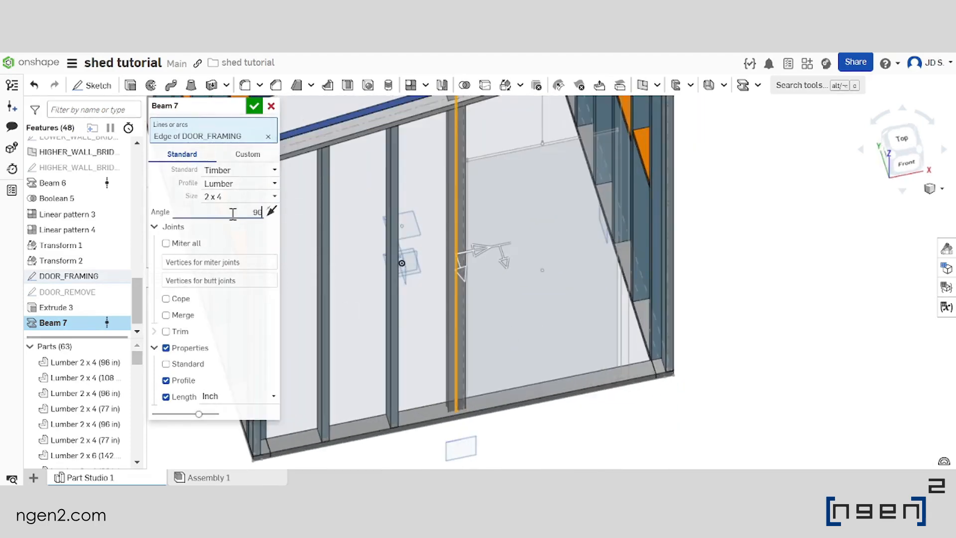
Add the other left-side stud line, both right-side stud lines and the short line above the door to the beam
right_click_drag(382, 302, 464, 354)
left_click(465, 355)
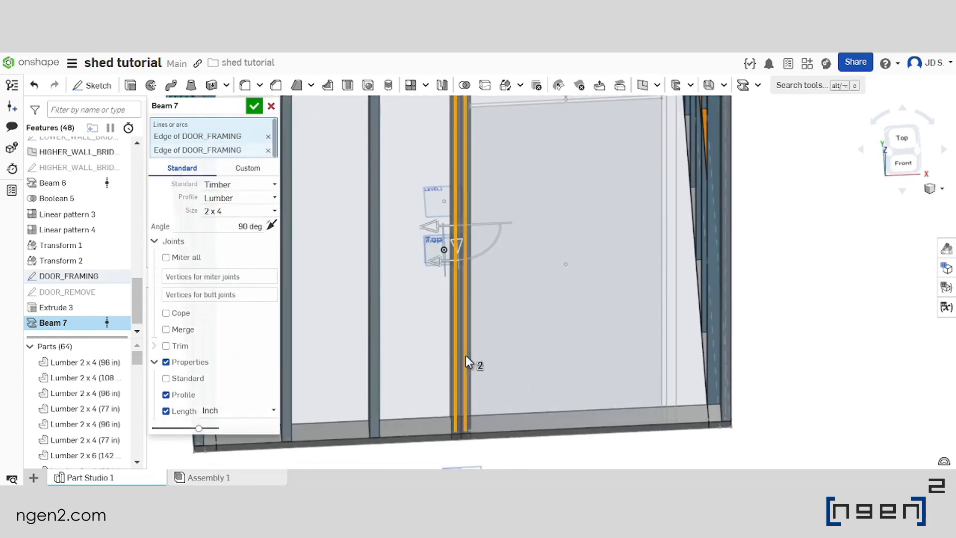
scroll(465, 355, "down", 3)
scroll(583, 352, "up", 3)
left_click(551, 355)
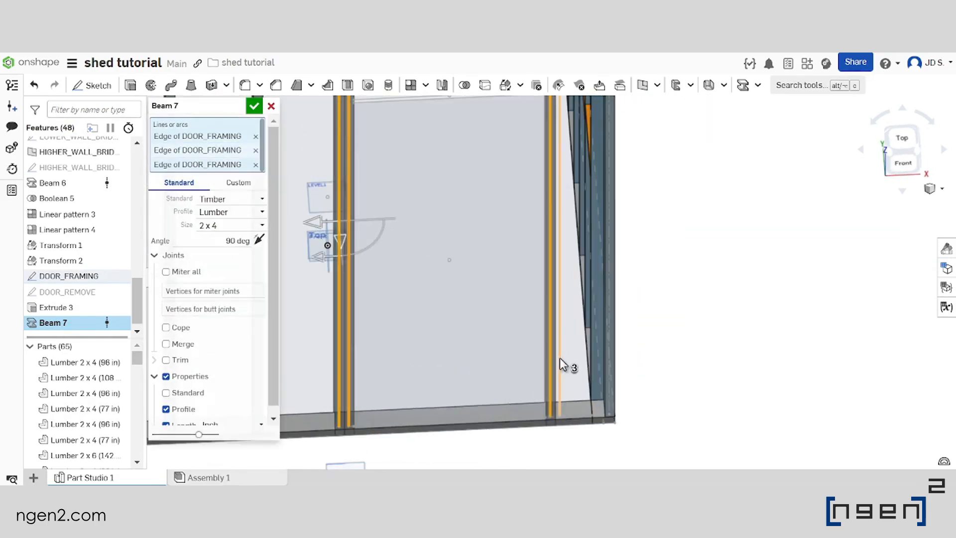
left_click(559, 357)
scroll(560, 358, "down", 3)
scroll(583, 244, "up", 4)
right_click_drag(575, 245, 525, 209)
scroll(524, 199, "down", 4)
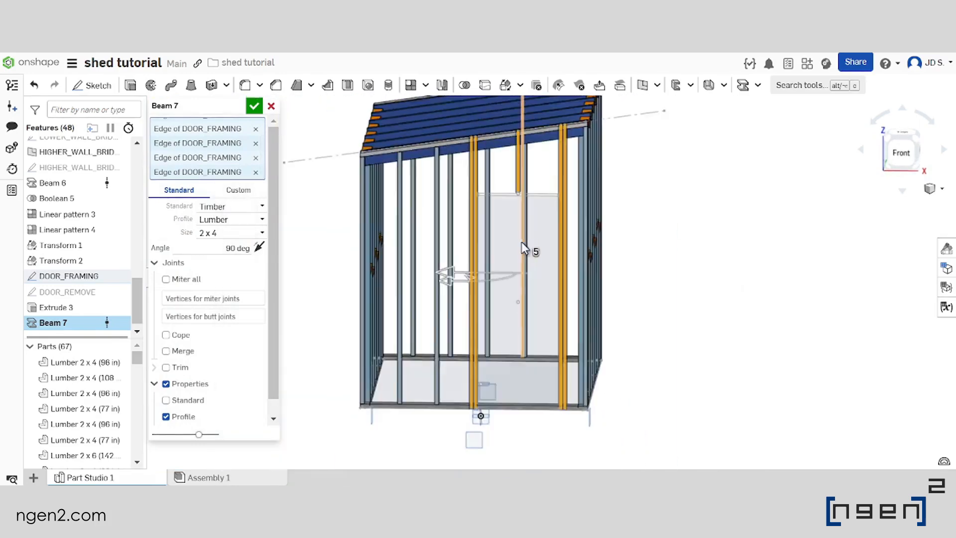
Check the five door framing studs in the front wall and accept the beam
scroll(525, 184, "down", 3)
scroll(526, 206, "up", 5)
right_click_drag(526, 213, 538, 229)
scroll(525, 223, "up", 2)
scroll(533, 214, "up", 3)
scroll(537, 231, "down", 3)
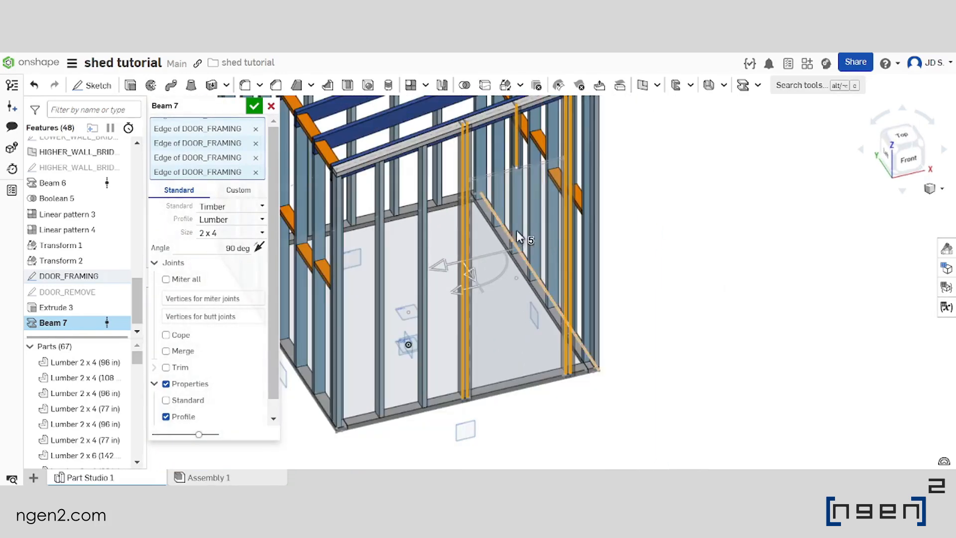
left_click(254, 108)
scroll(560, 319, "down", 3)
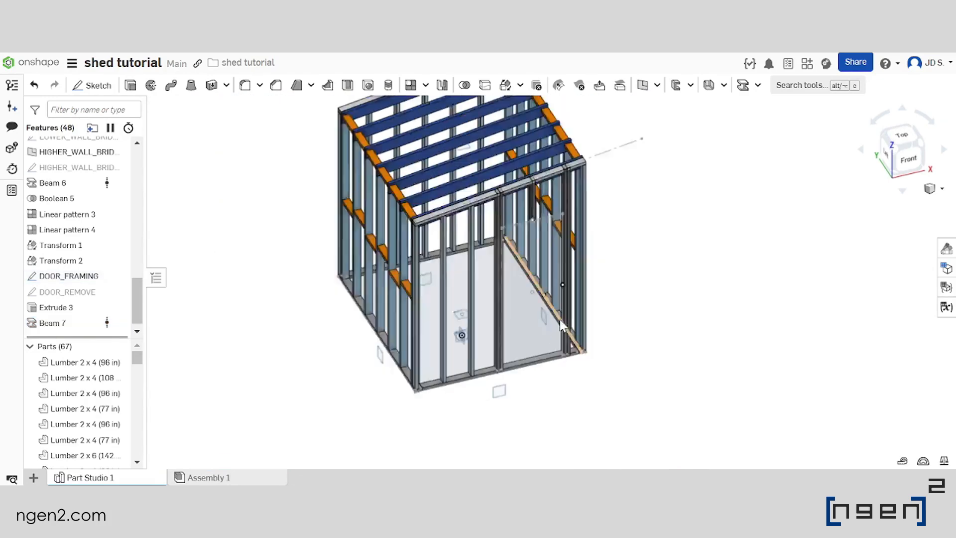
Start a Timber Lumber 2 x 4 beam on the horizontal DOOR_FRAMING line above the door opening
scroll(667, 144, "up", 5)
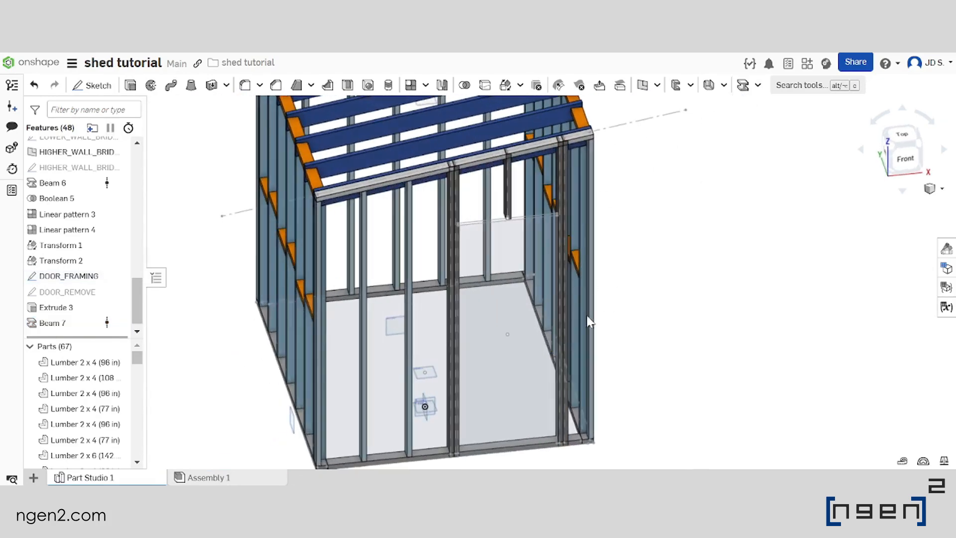
scroll(594, 311, "down", 2)
scroll(530, 259, "up", 4)
right_click_drag(530, 259, 511, 244)
scroll(512, 246, "up", 3)
scroll(523, 254, "up", 2)
left_click(529, 257)
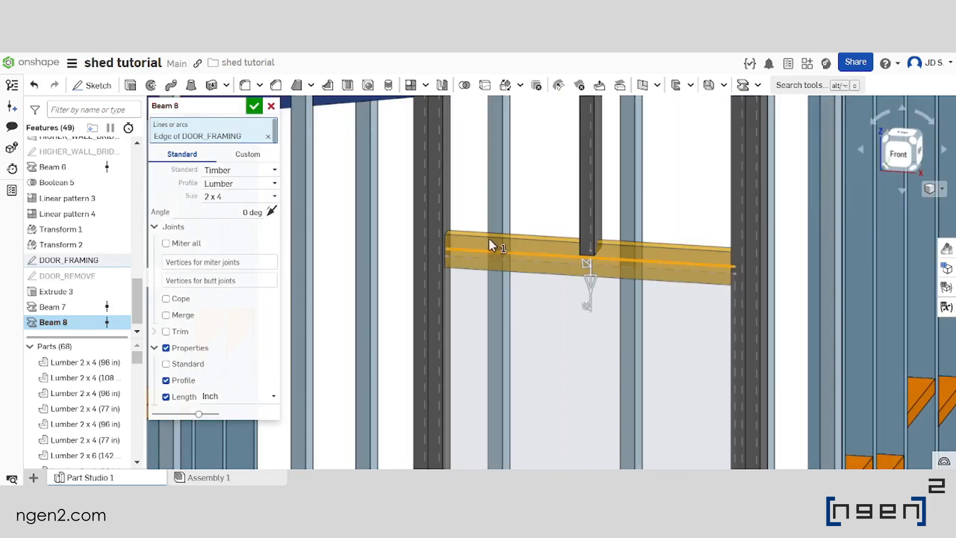
Set the door header beam's angle to 90 degrees, check its orientation between the door studs and accept it
key("shift+1")
scroll(401, 247, "up", 3)
scroll(405, 239, "down", 3)
right_click_drag(436, 180, 434, 202)
scroll(434, 201, "up", 2)
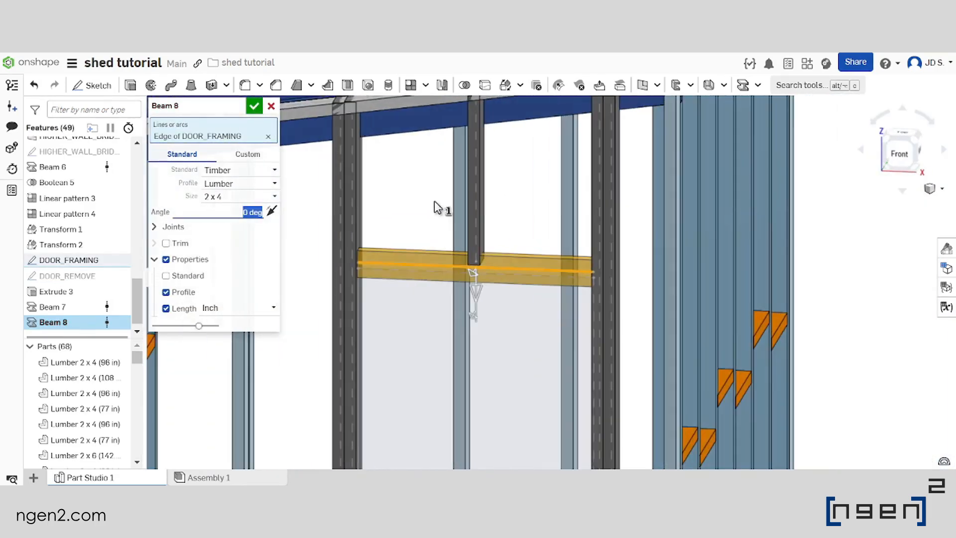
key("Return")
scroll(404, 237, "down", 2)
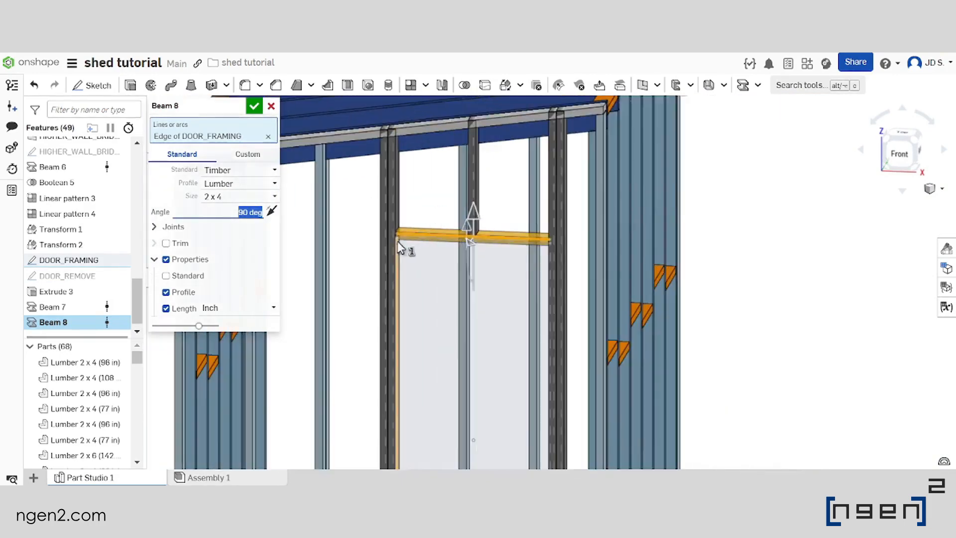
right_click_drag(397, 241, 419, 214)
scroll(419, 214, "down", 4)
scroll(392, 264, "up", 2)
right_click_drag(392, 264, 440, 293)
scroll(412, 238, "down", 3)
scroll(431, 268, "up", 3)
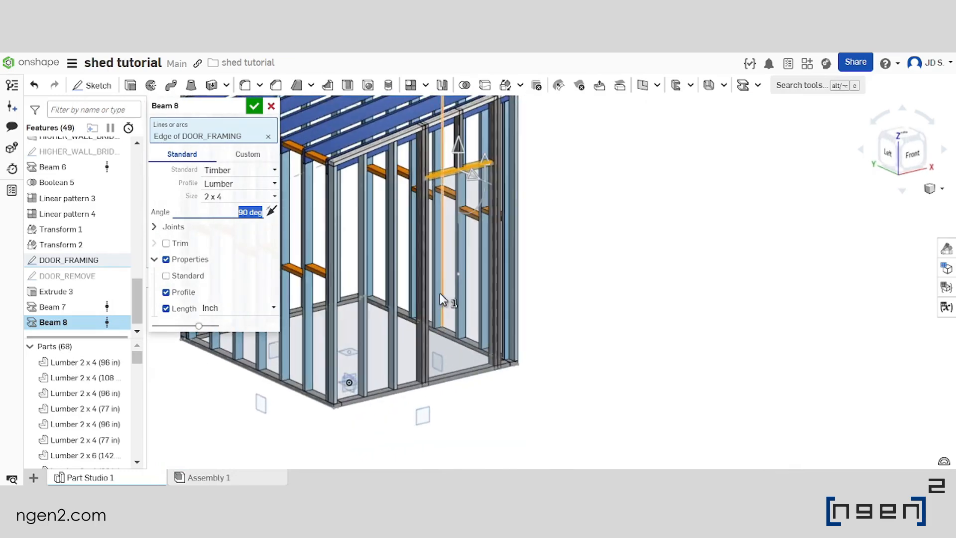
left_click(254, 106)
Start a linear part pattern of the 2 x 4 header beam above the door
scroll(478, 234, "down", 2)
scroll(486, 221, "up", 4)
scroll(486, 221, "up", 3)
right_click_drag(486, 221, 454, 211)
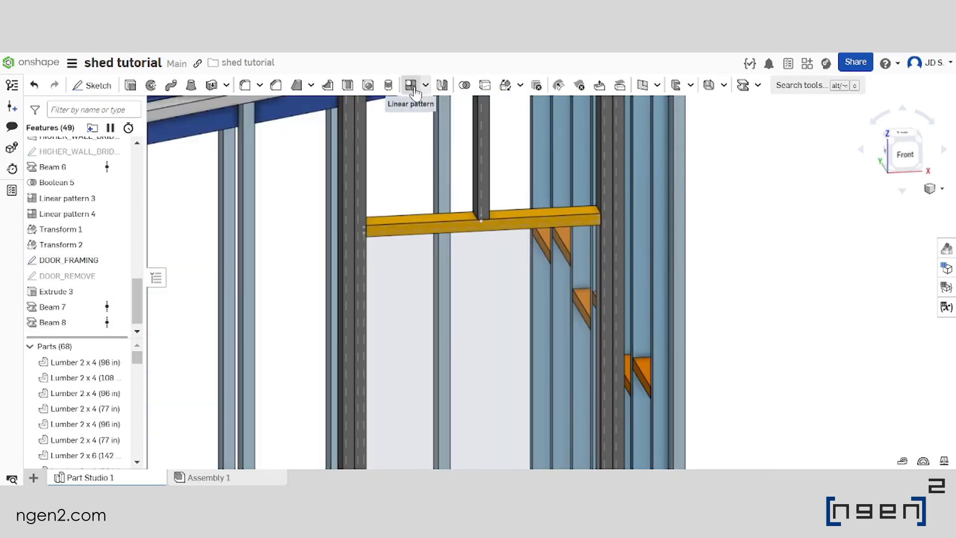
scroll(524, 193, "down", 3)
scroll(521, 205, "up", 3)
left_click(519, 205)
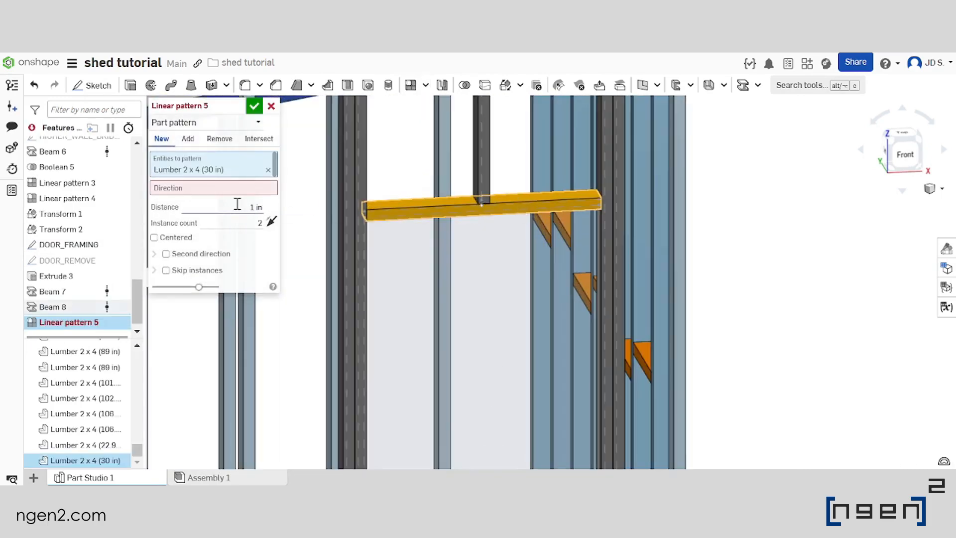
Set the Top plane as the direction of the header pattern
left_click(226, 189)
scroll(448, 229, "down", 3)
scroll(466, 174, "up", 4)
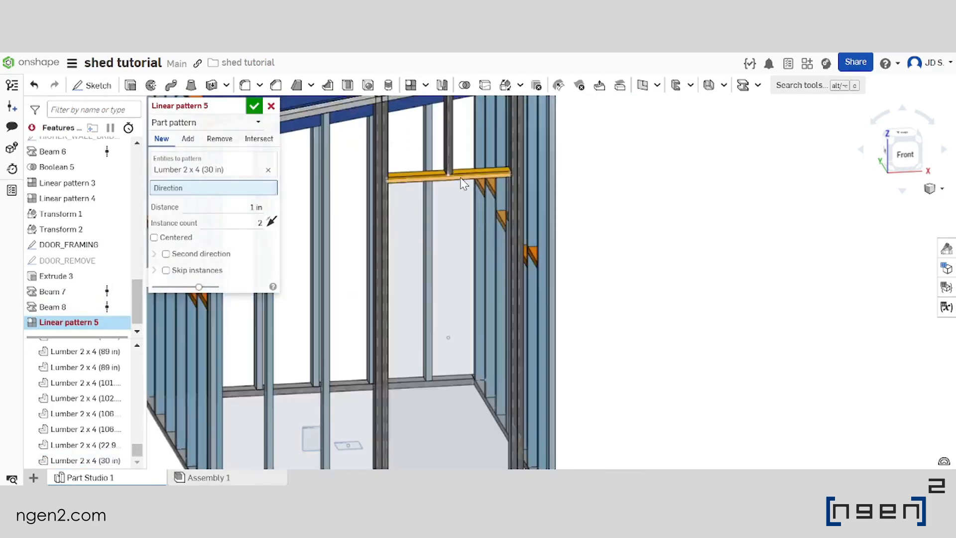
scroll(510, 194, "down", 5)
scroll(502, 366, "up", 3)
right_click_drag(502, 359, 462, 349)
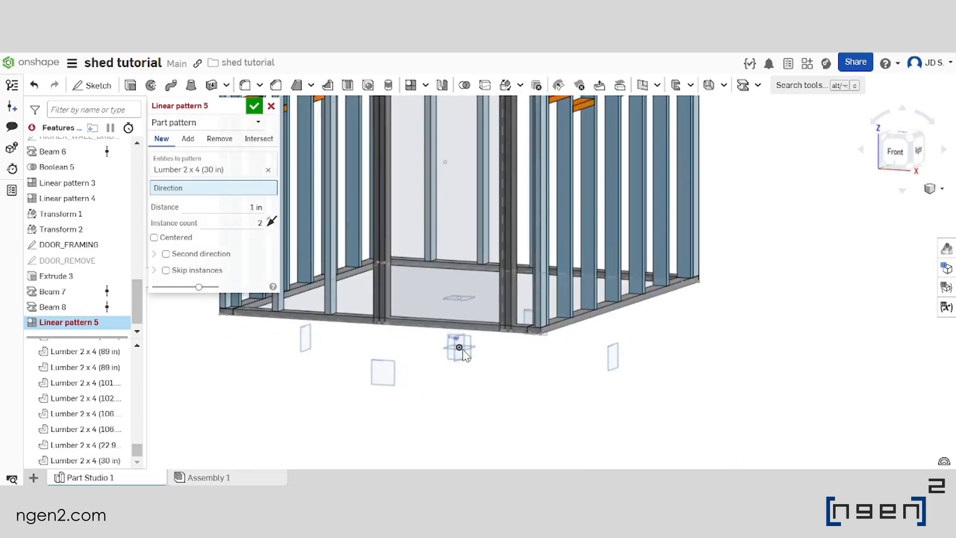
scroll(476, 346, "up", 5)
left_click(479, 334)
scroll(508, 393, "down", 6)
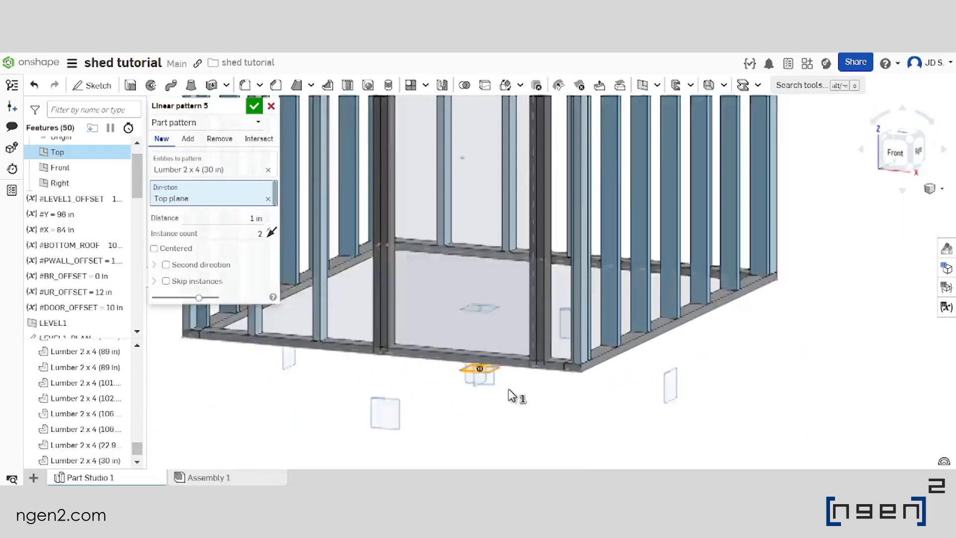
Set the header pattern distance to 1.5 in with two instances and accept the pattern
scroll(497, 289, "up", 6)
right_click_drag(500, 282, 504, 268)
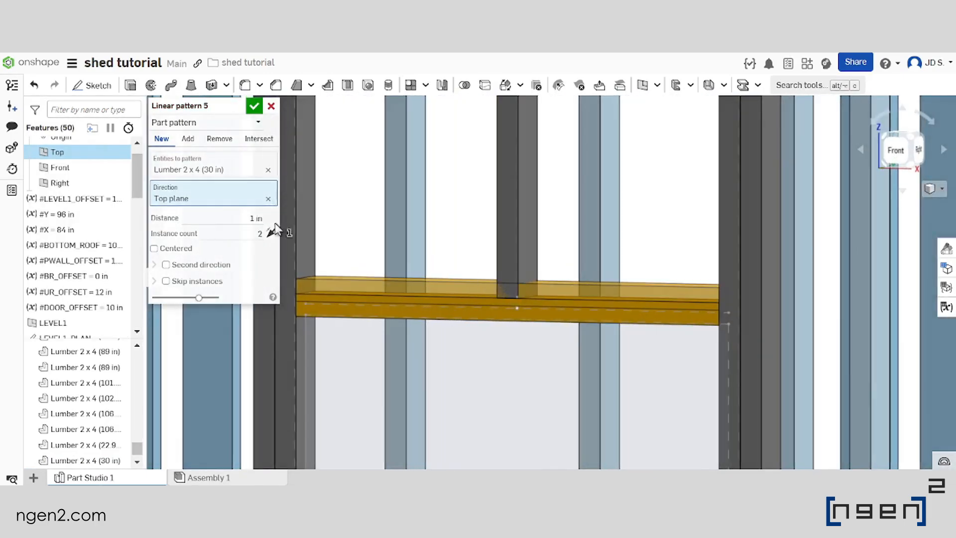
left_click(247, 218)
type("1.5")
key("Return")
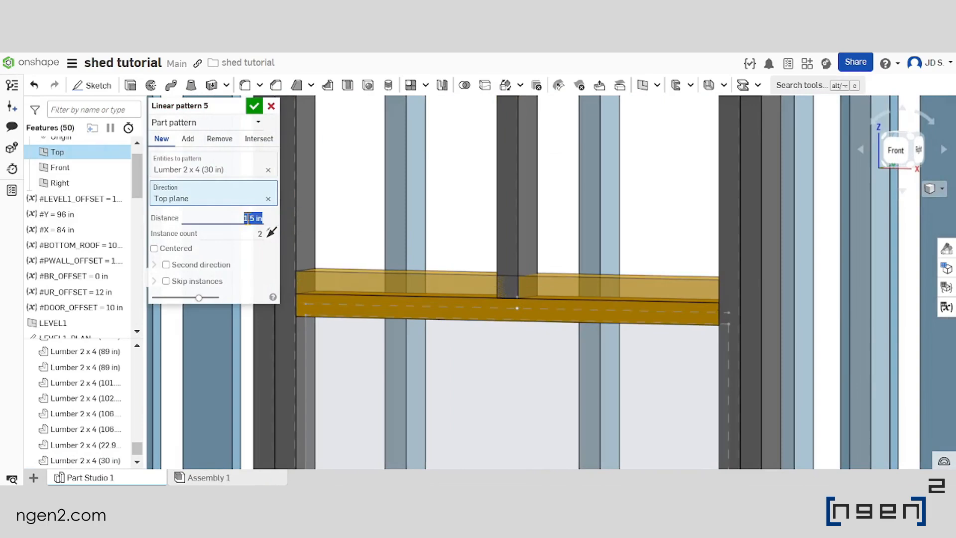
scroll(501, 220, "down", 3)
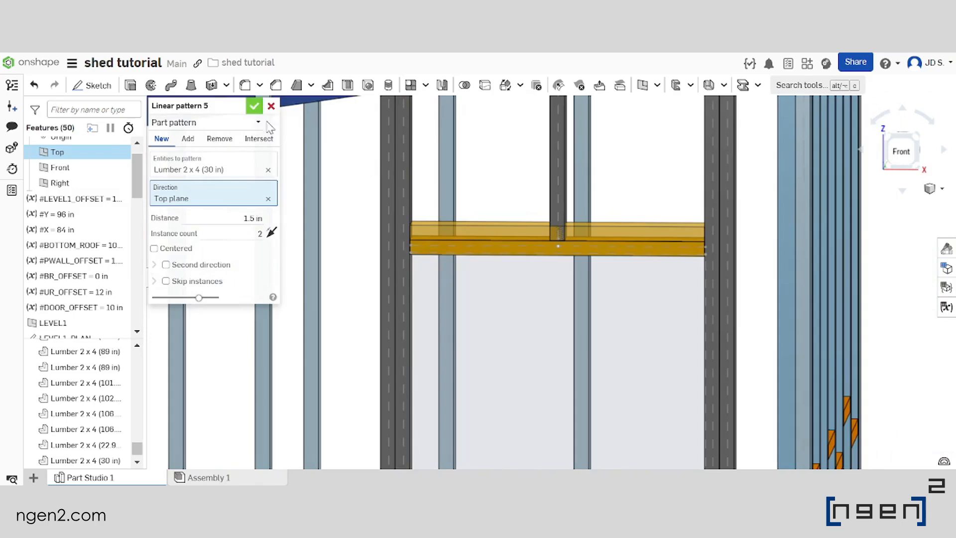
left_click(254, 106)
Examine the doubled door header and the surrounding framing of the front wall
scroll(454, 184, "down", 4)
right_click_drag(455, 185, 473, 204)
scroll(464, 159, "up", 4)
scroll(466, 153, "down", 6)
scroll(498, 139, "down", 4)
scroll(485, 212, "up", 4)
scroll(551, 402, "down", 1)
scroll(551, 401, "down", 3)
scroll(515, 236, "up", 3)
mouse_move(538, 279)
right_mouse_down()
mouse_move(532, 275)
mouse_move(530, 292)
right_mouse_up()
scroll(69, 276, "up", 7)
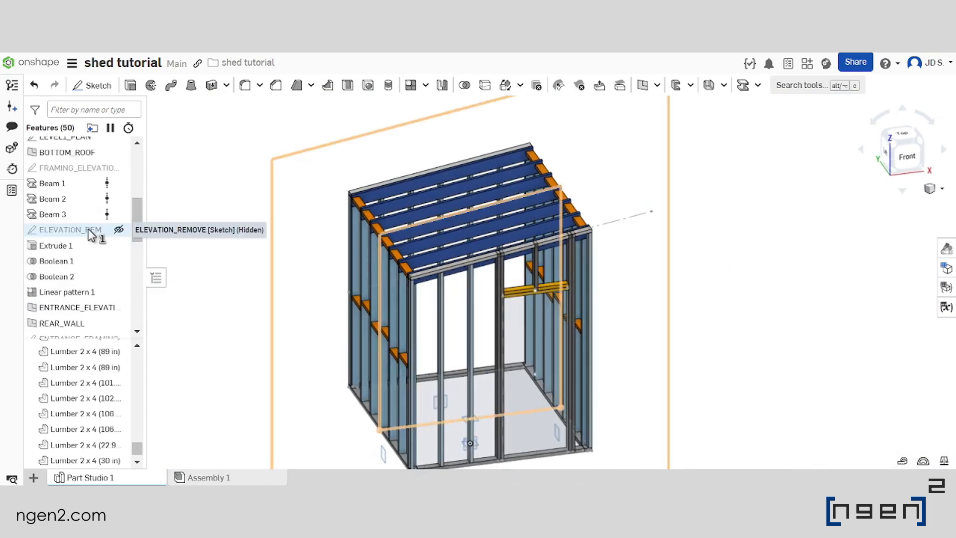
Show the hidden ELEVATION_REMOVE sketch around the shed frame
left_click(89, 231)
left_click(711, 202)
middle_click_drag(566, 267, 554, 224)
scroll(557, 227, "up", 2)
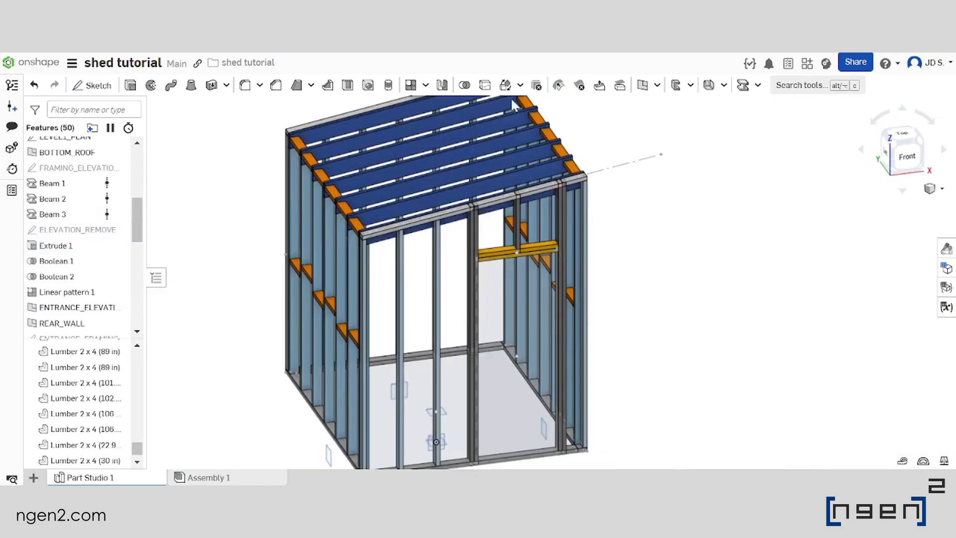
left_click(120, 230)
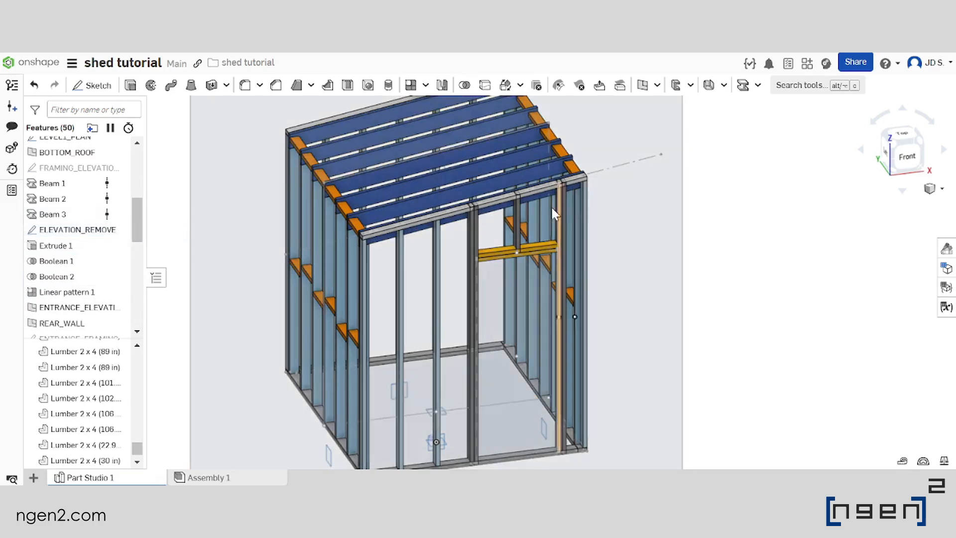
Start a Remove extrude using the outer region of the ELEVATION_REMOVE sketch
scroll(555, 200, "down", 3)
left_click(130, 85)
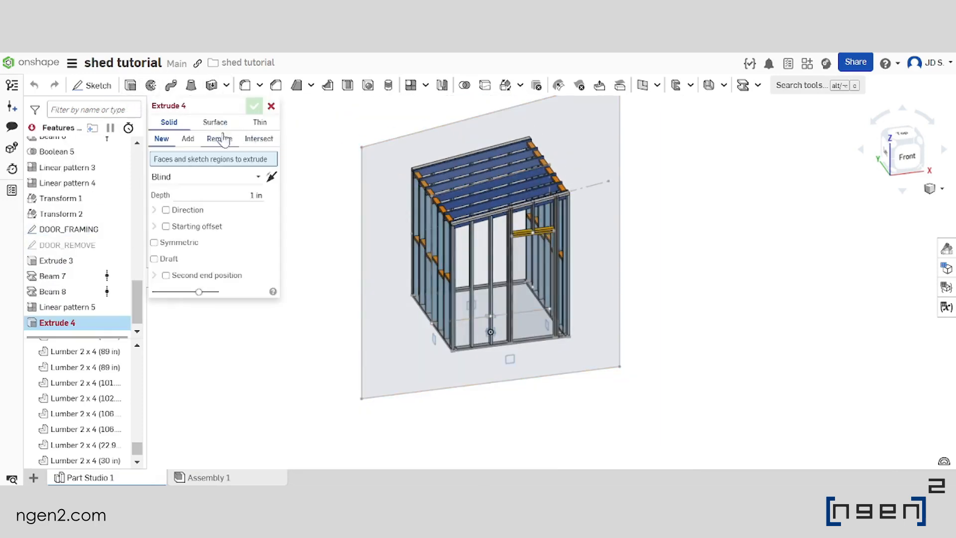
left_click(219, 139)
left_click(606, 144)
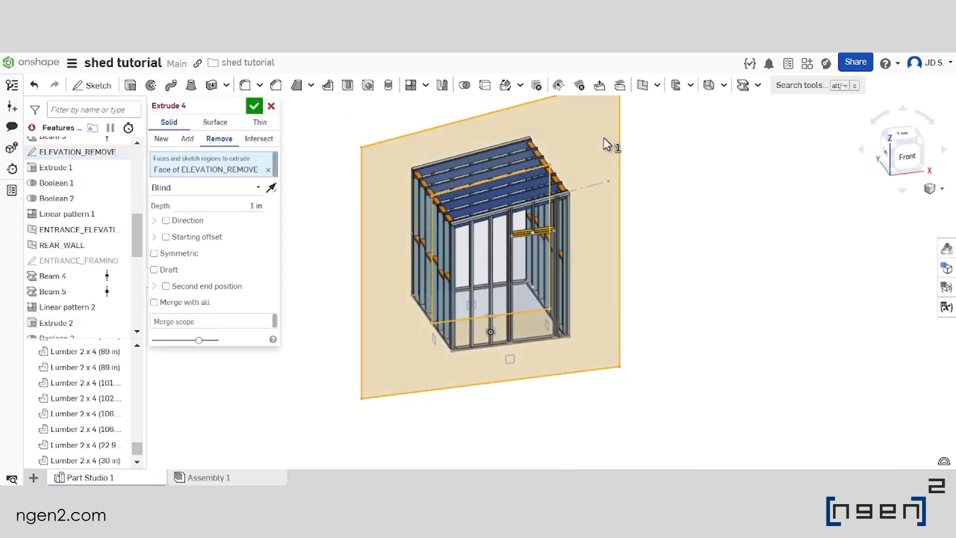
scroll(533, 179, "up", 5)
scroll(416, 226, "up", 2)
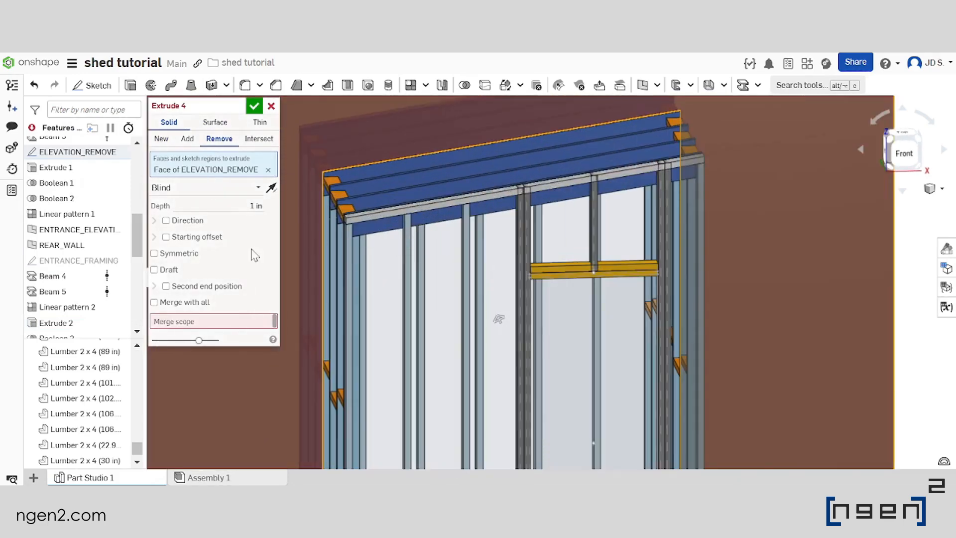
Set the cut to Through all, Symmetric and Merge with all, check the stud tops at the sloping plate and accept
left_click(170, 301)
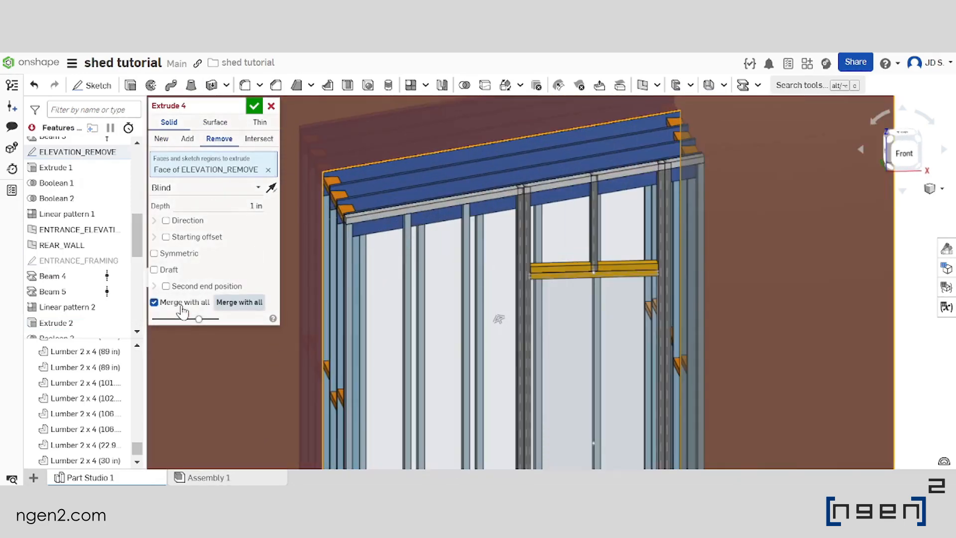
left_click(230, 193)
left_click(232, 283)
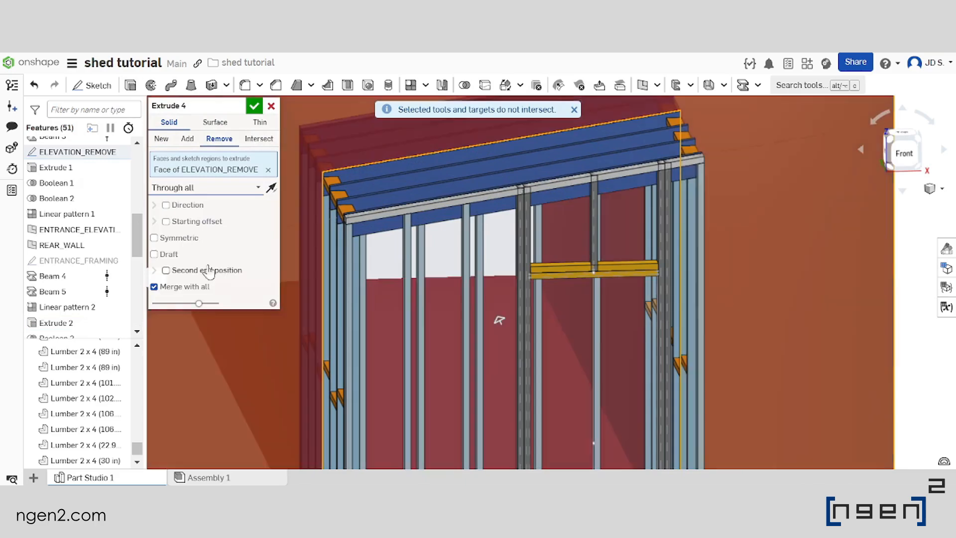
left_click(190, 244)
scroll(523, 209, "down", 3)
scroll(543, 182, "up", 10)
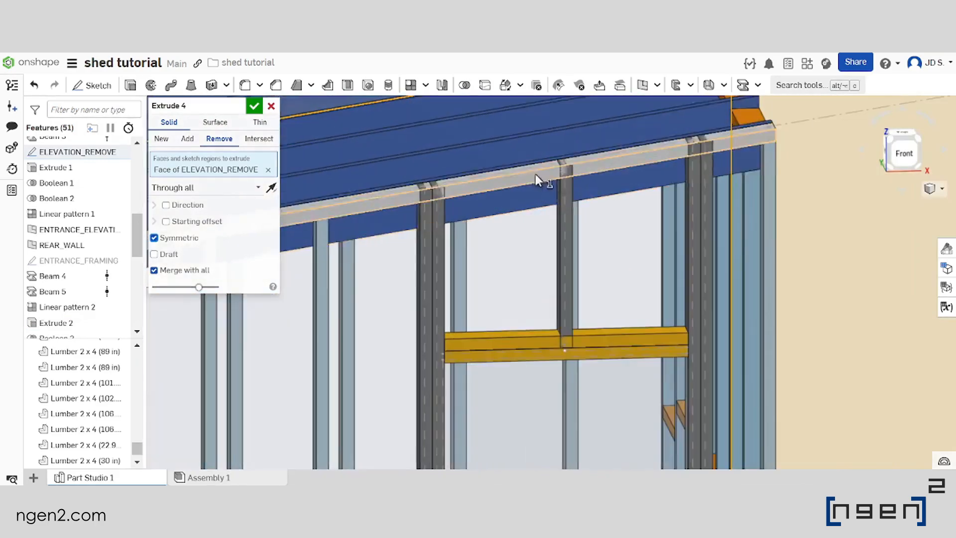
scroll(665, 161, "down", 3)
scroll(689, 164, "up", 6)
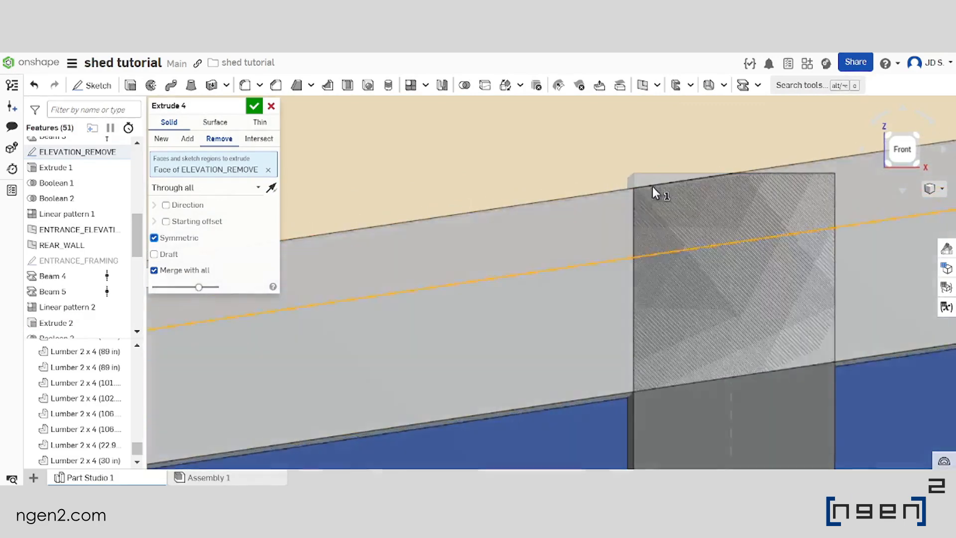
scroll(531, 210, "down", 5)
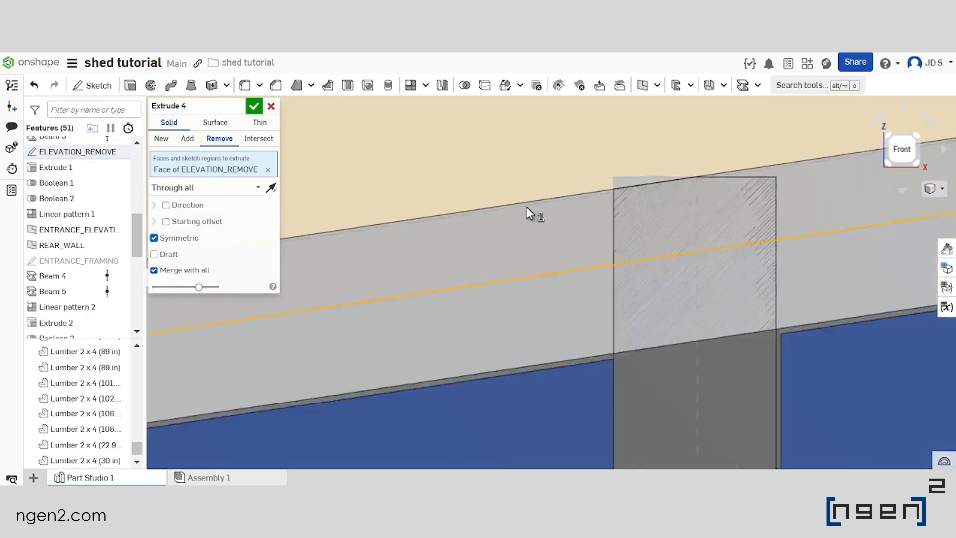
left_click(257, 104)
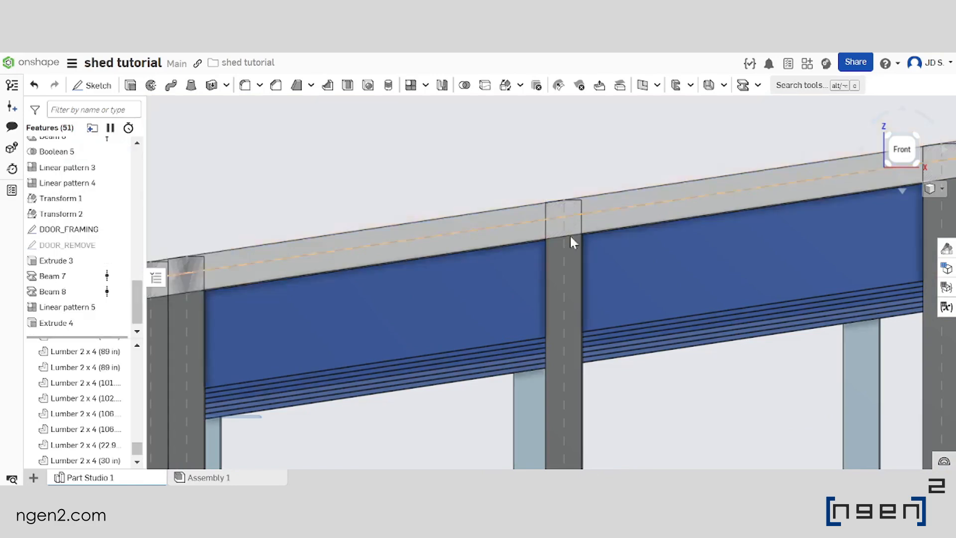
Check the trimmed door studs and hide the ELEVATION_REMOVE and DOOR_FRAMING sketches
scroll(506, 154, "down", 8)
right_click_drag(505, 154, 515, 185)
scroll(499, 229, "up", 4)
scroll(499, 230, "down", 2)
right_click_drag(499, 230, 545, 294)
scroll(545, 299, "down", 3)
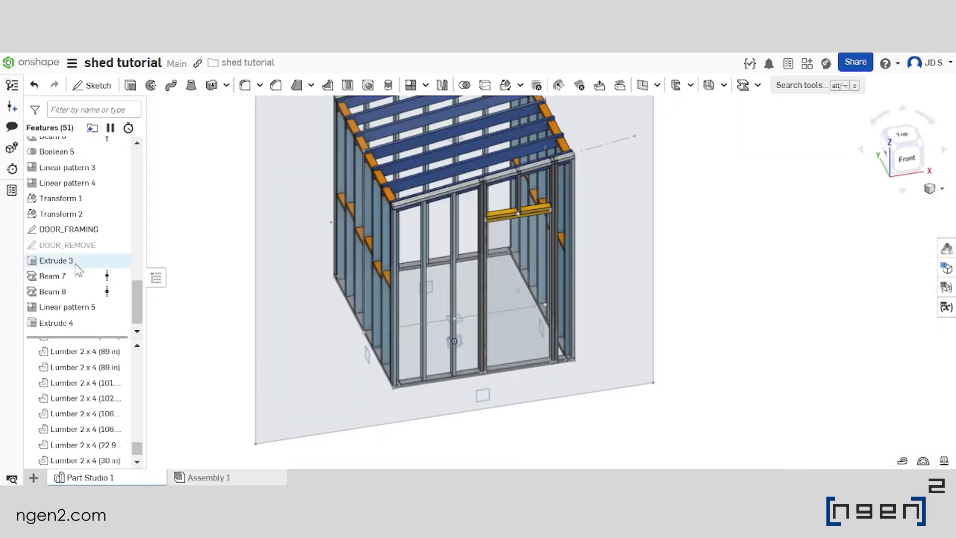
scroll(80, 269, "up", 5)
scroll(103, 232, "down", 3)
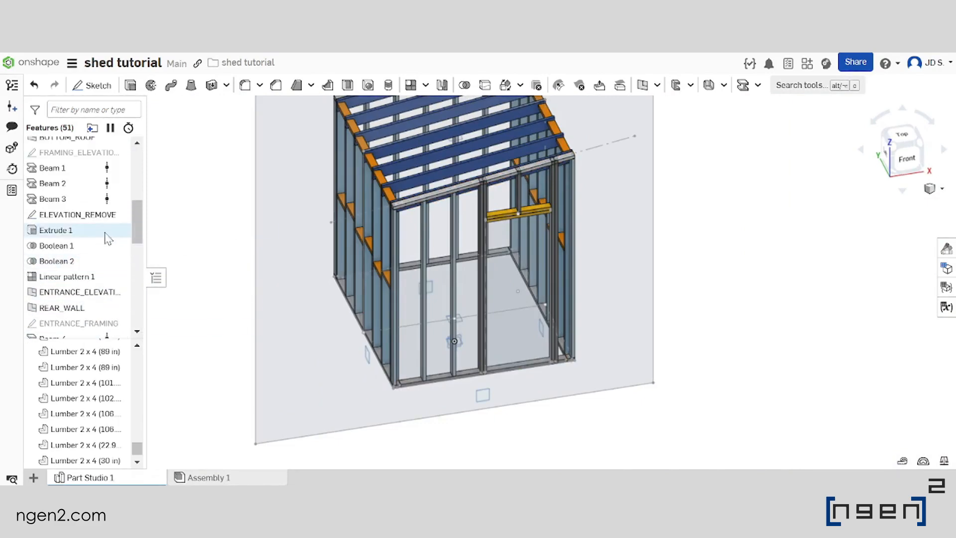
scroll(98, 269, "down", 3)
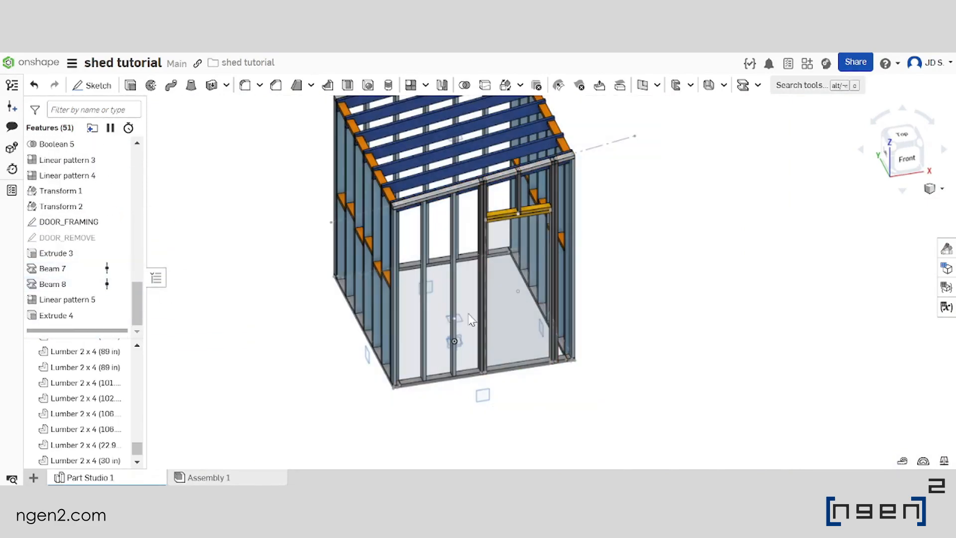
right_click_drag(683, 299, 686, 278)
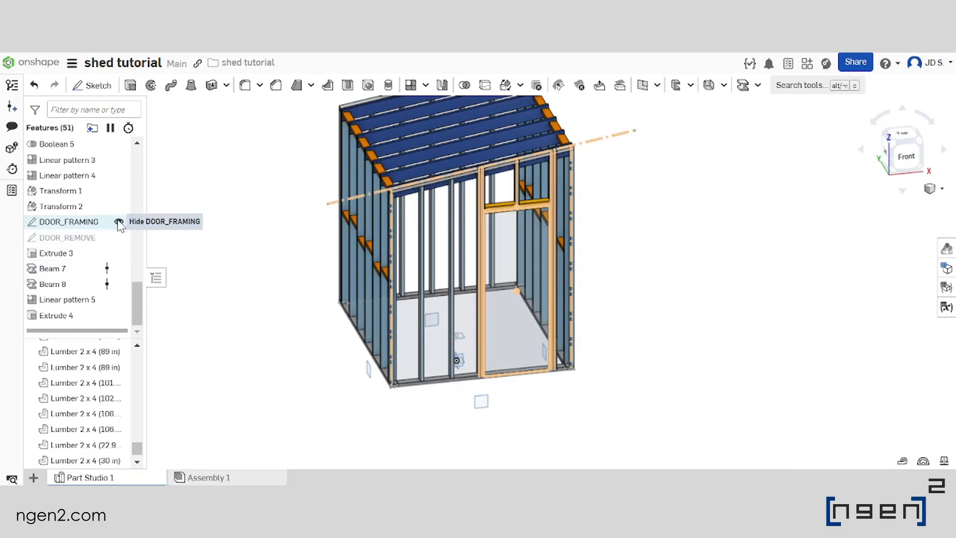
left_click(119, 222)
Start a Boolean for the door framing and set its operation to Subtract
scroll(577, 277, "down", 2)
scroll(625, 252, "up", 4)
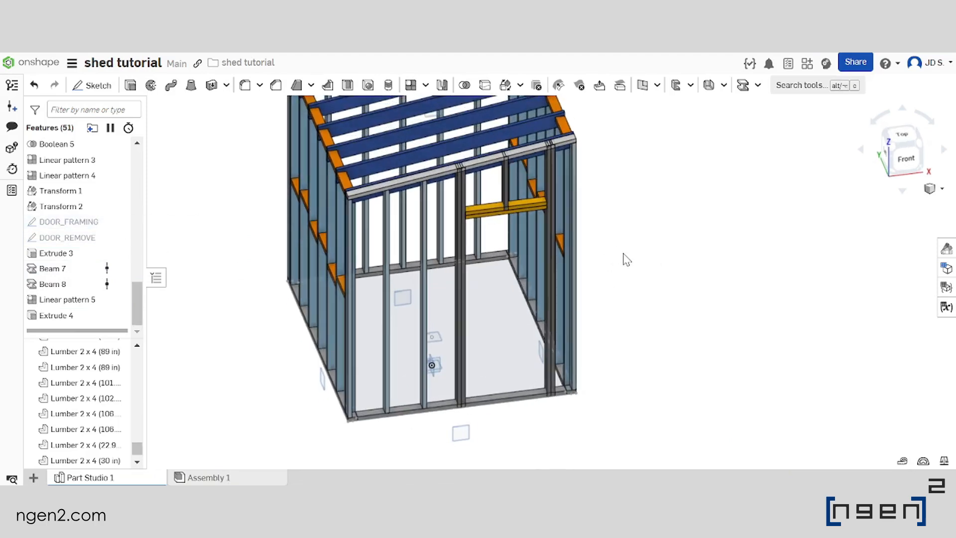
left_click(463, 85)
scroll(651, 278, "down", 2)
scroll(572, 249, "up", 5)
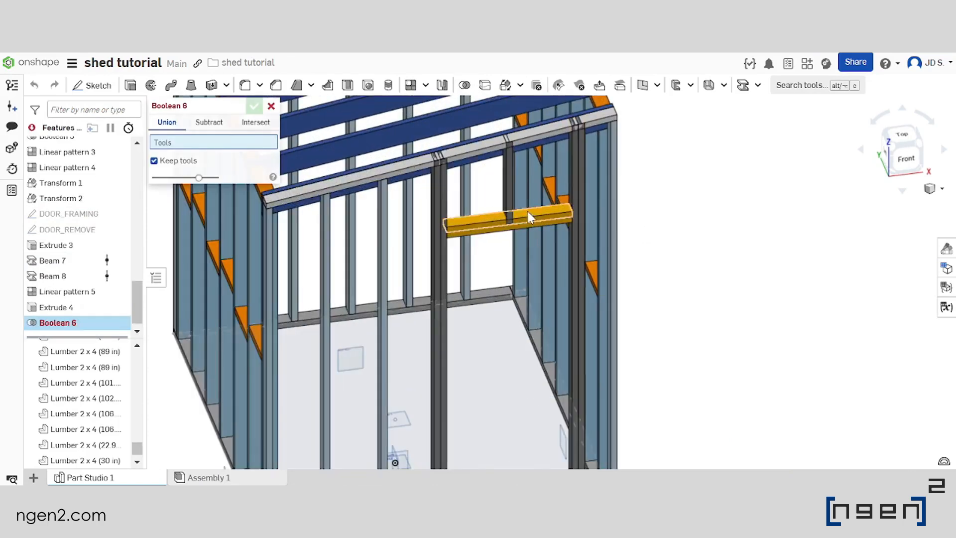
right_click_drag(528, 213, 487, 211)
scroll(488, 212, "down", 3)
scroll(459, 275, "up", 3)
right_click_drag(456, 271, 472, 263)
scroll(472, 261, "down", 3)
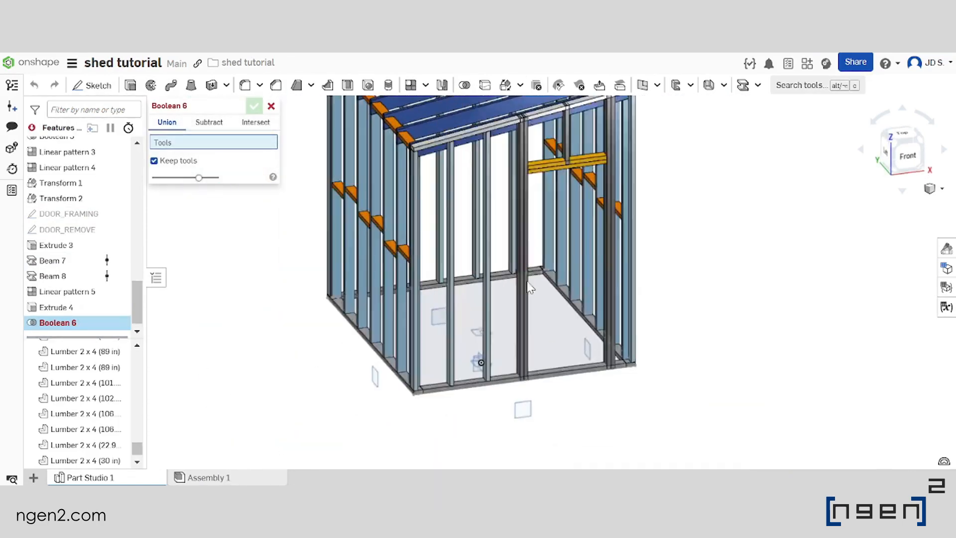
scroll(345, 259, "down", 1)
scroll(304, 178, "up", 2)
left_click(209, 123)
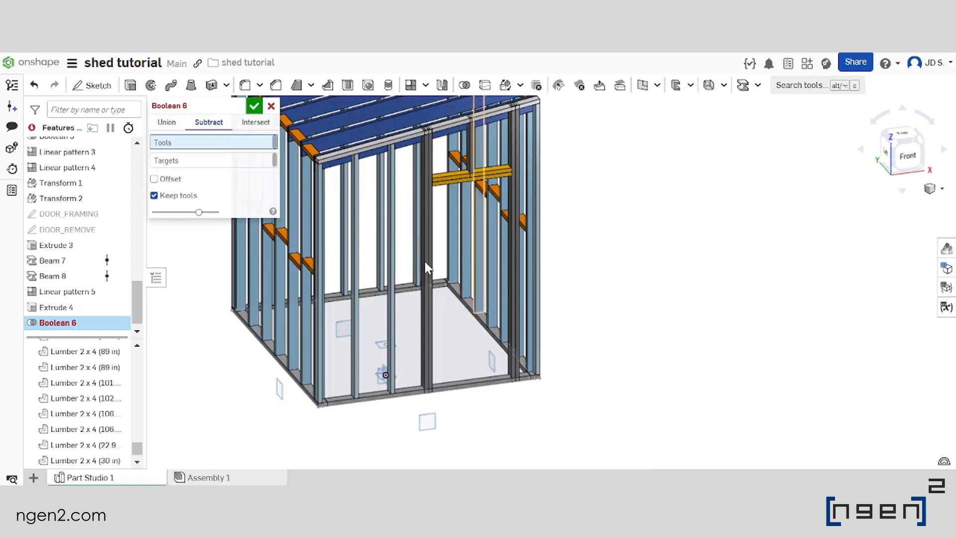
Choose the front wall's sloping top plate and its bottom plate as the tools of the subtraction
scroll(409, 259, "down", 3)
scroll(411, 246, "up", 5)
scroll(423, 130, "up", 3)
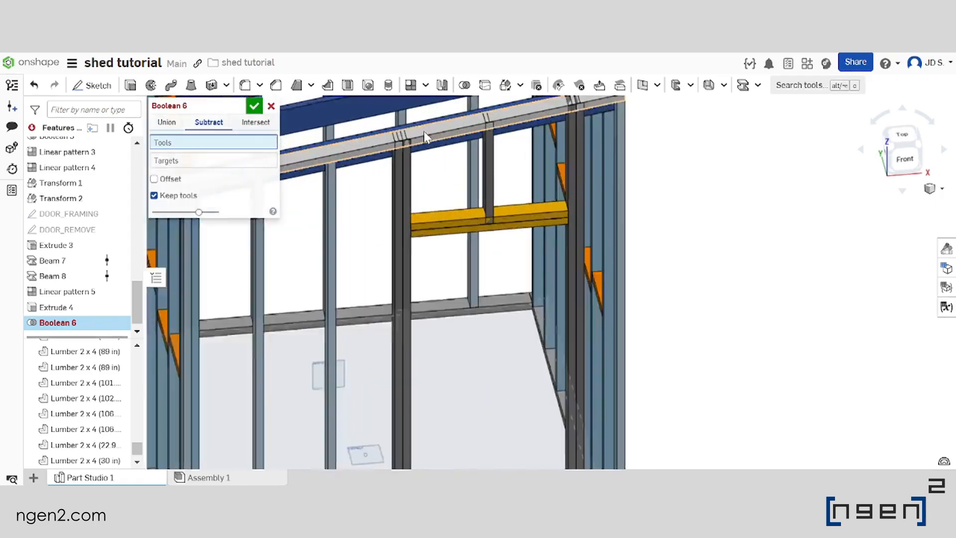
left_click(428, 134)
scroll(432, 144, "down", 3)
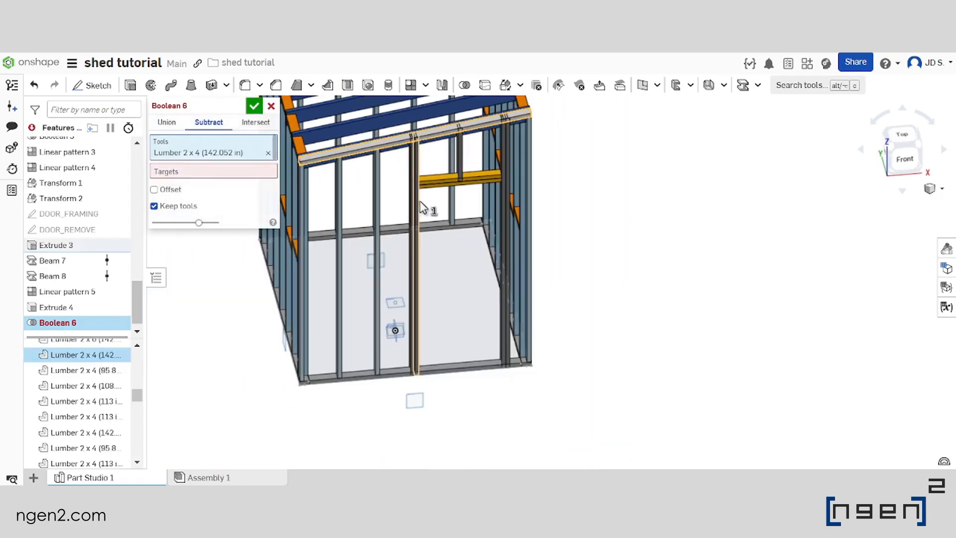
scroll(453, 356, "up", 3)
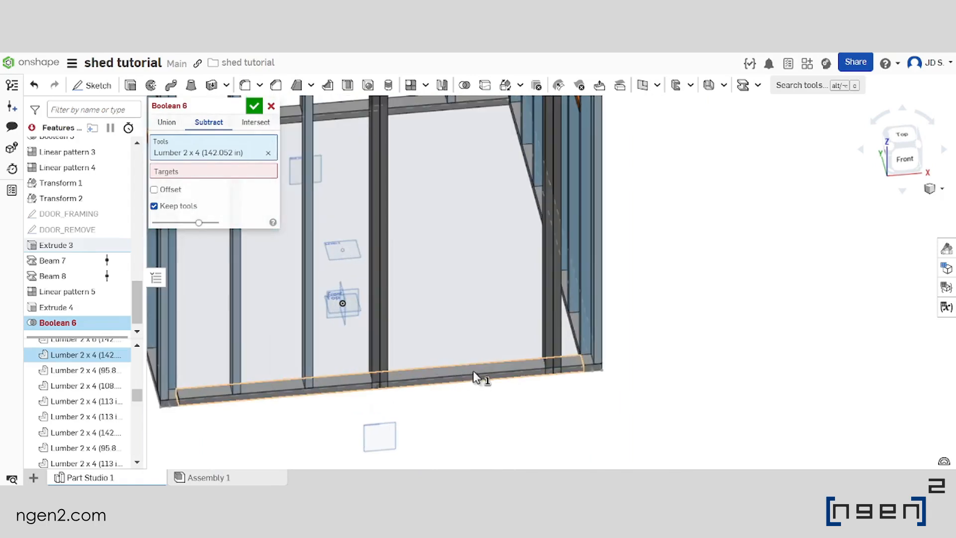
left_click(473, 370)
scroll(470, 340, "down", 5)
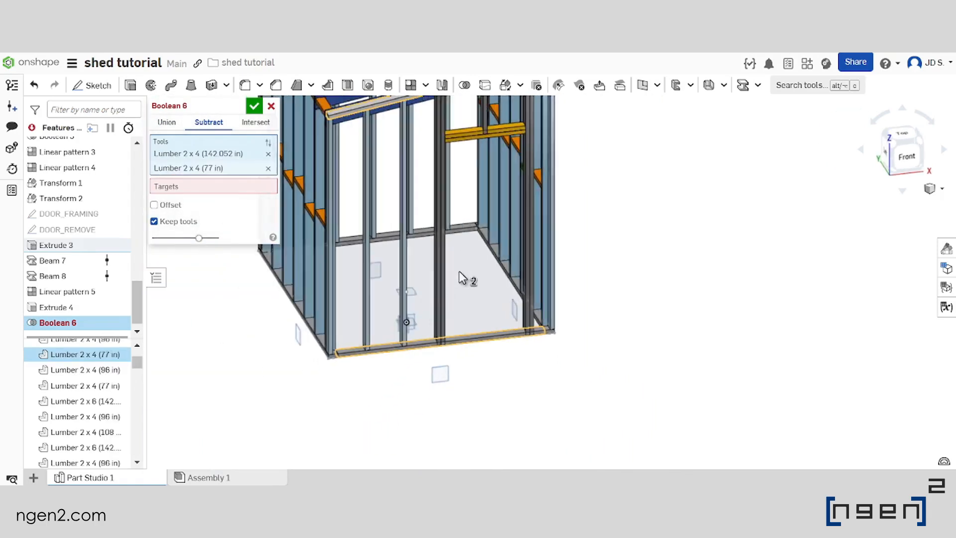
Choose the four full-height door studs, two on each side of the opening, as the targets
left_click(189, 186)
scroll(454, 323, "up", 3)
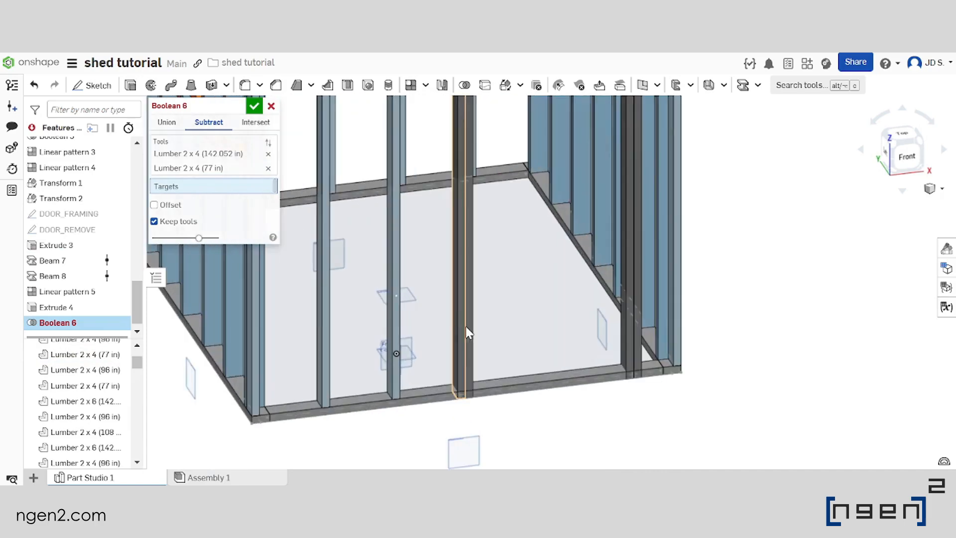
left_click(465, 326)
left_click(472, 327)
scroll(475, 330, "down", 3)
scroll(556, 325, "up", 3)
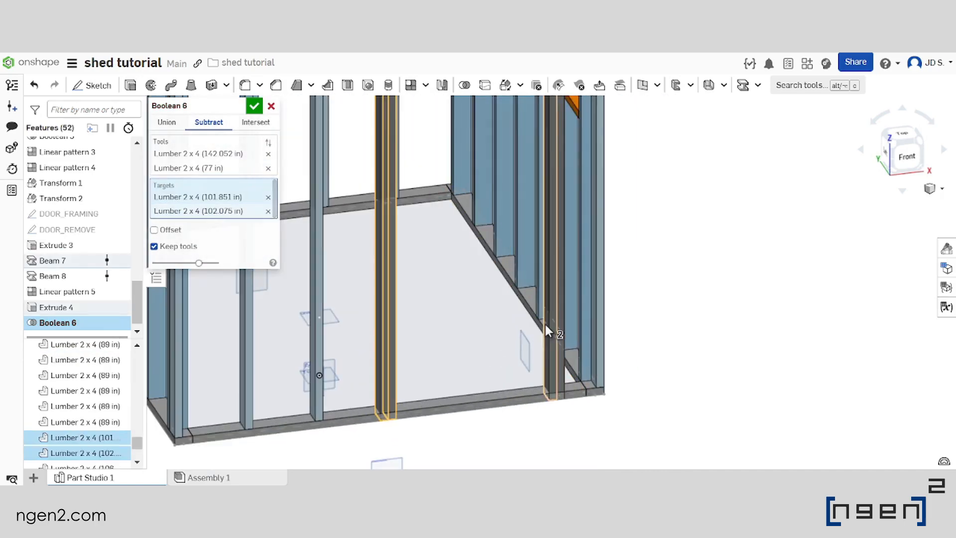
left_click(546, 324)
left_click(560, 320)
Add the upper 30 in header board above the door opening to the subtraction tools
scroll(560, 321, "down", 3)
scroll(523, 256, "up", 5)
right_click_drag(490, 241, 477, 237)
scroll(468, 244, "down", 3)
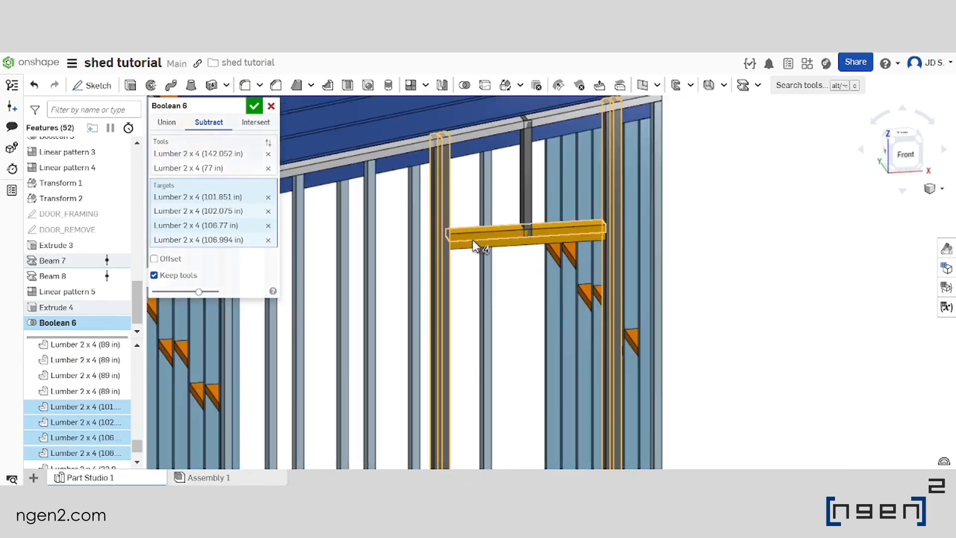
scroll(532, 252, "up", 3)
left_click(194, 159)
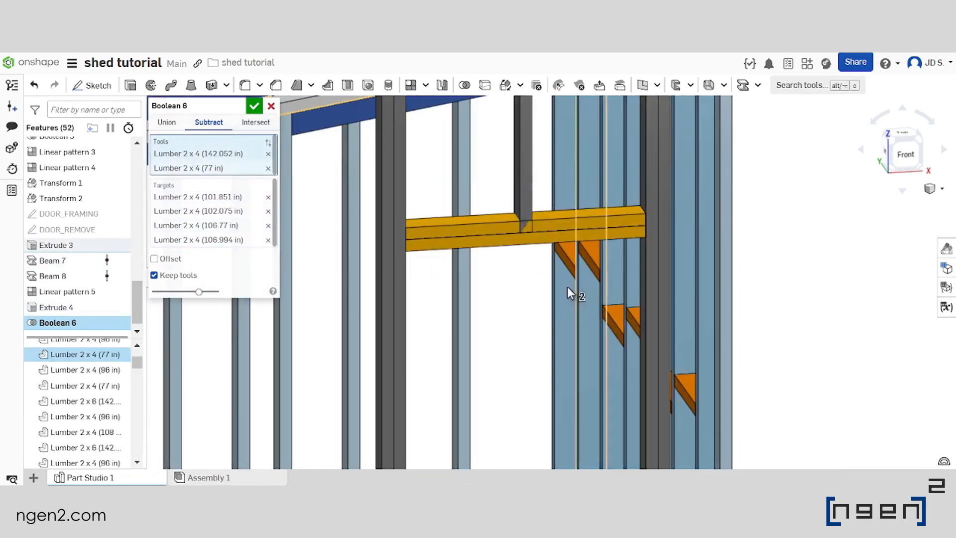
scroll(506, 230, "up", 2)
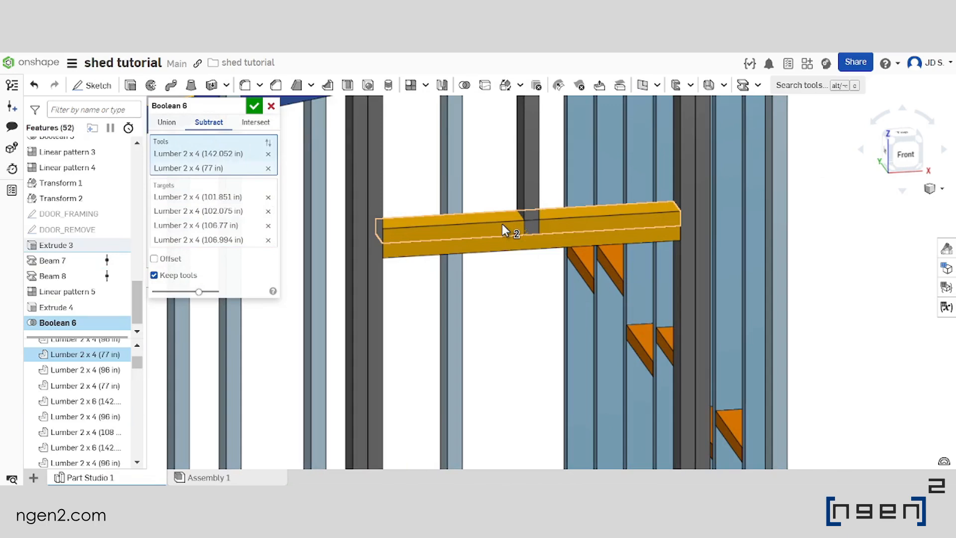
left_click(502, 223)
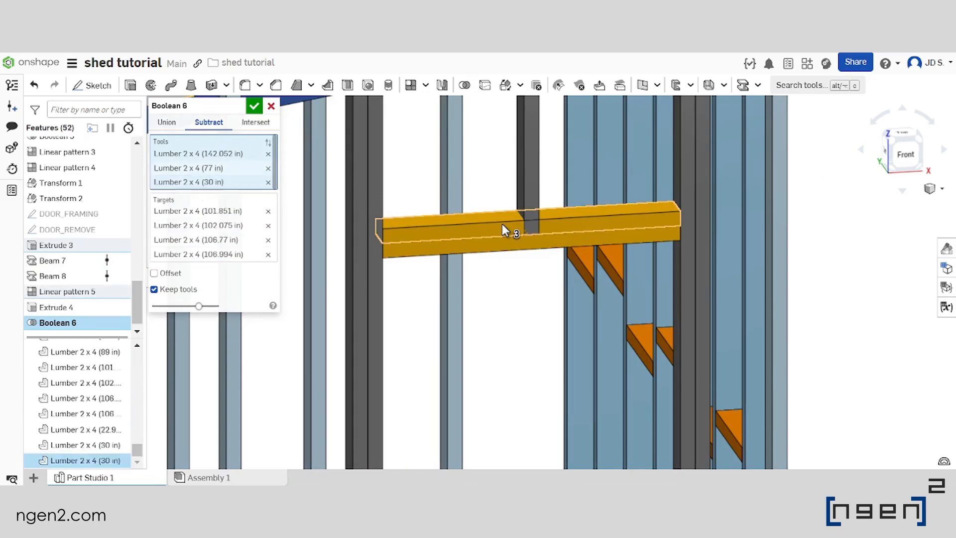
scroll(441, 229, "down", 2)
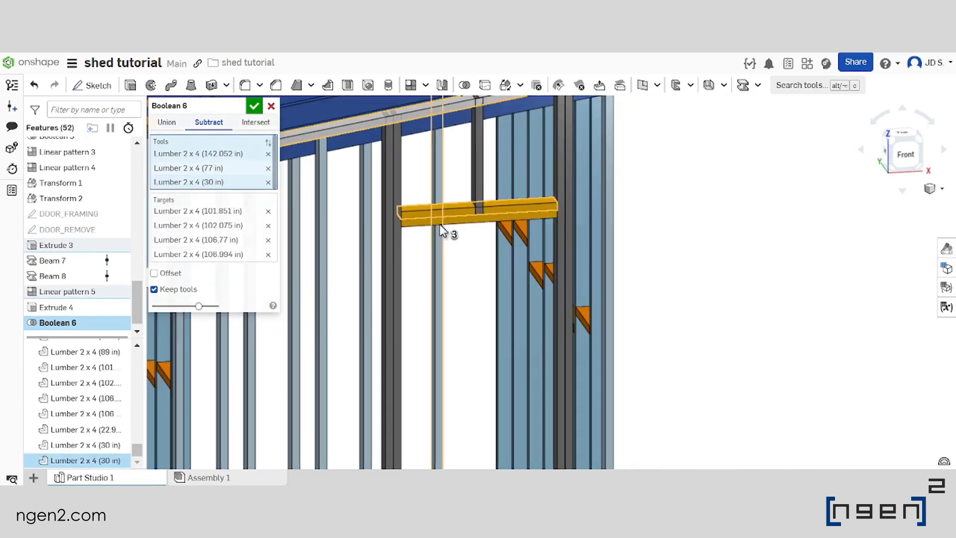
Add the short cripple stud above the door header to the targets, check the selected framing and accept the Boolean
left_click(215, 236)
left_click(478, 160)
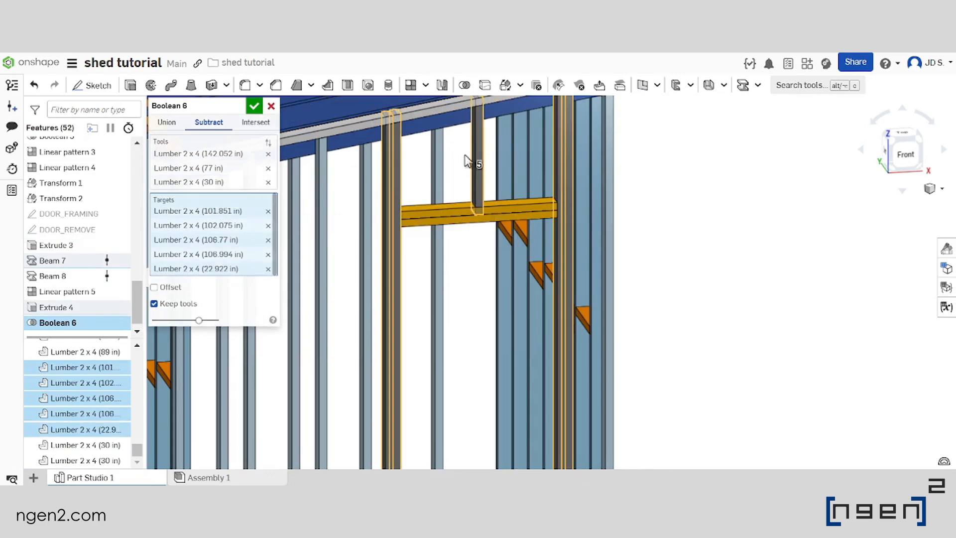
scroll(468, 167, "down", 3)
scroll(454, 160, "up", 3)
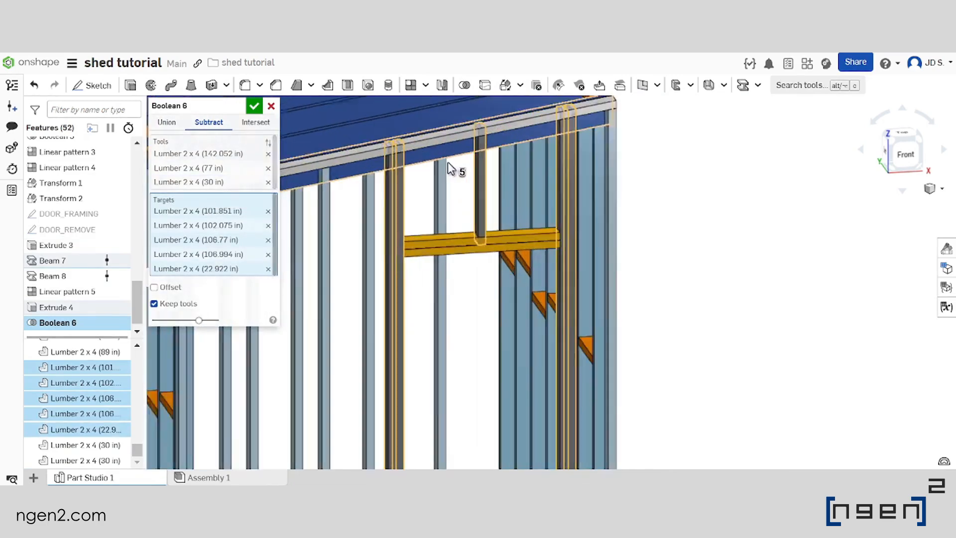
scroll(453, 160, "up", 1)
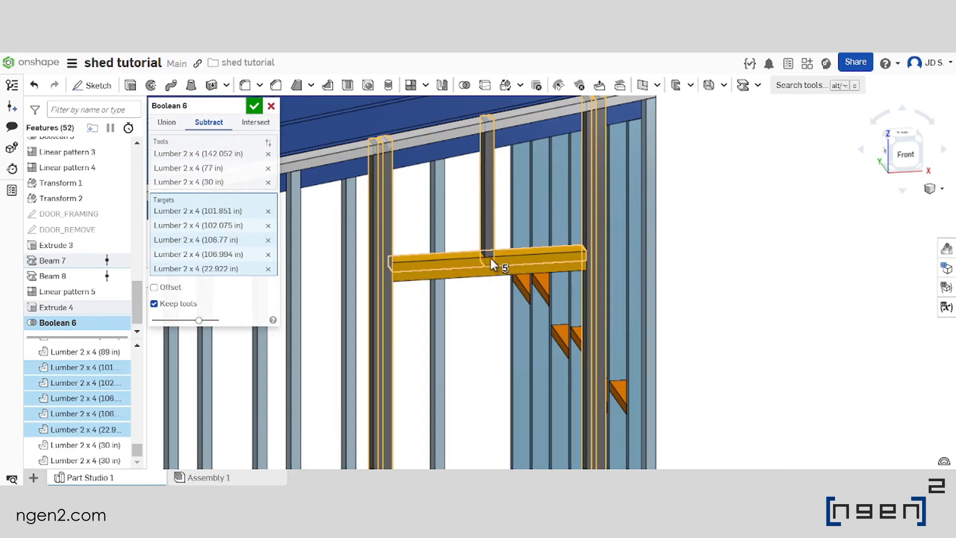
scroll(490, 209, "down", 2)
scroll(491, 219, "down", 5)
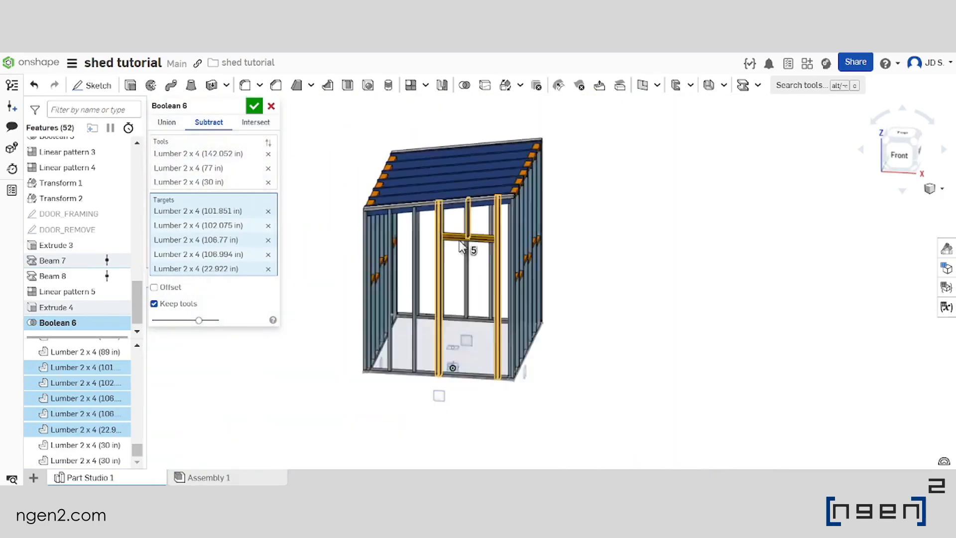
scroll(471, 281, "up", 2)
right_click_drag(471, 280, 510, 301)
scroll(512, 303, "down", 1)
scroll(505, 297, "up", 2)
scroll(510, 300, "down", 1)
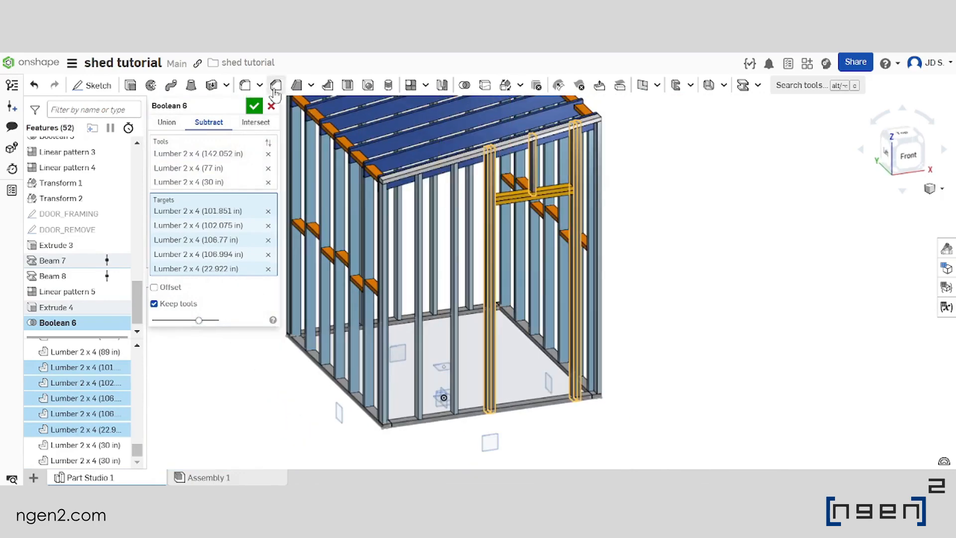
left_click(254, 106)
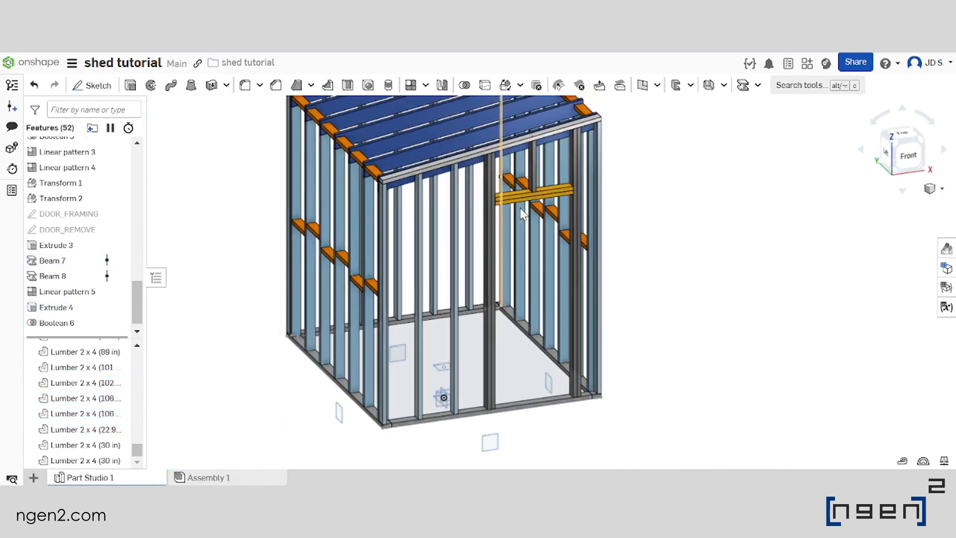
Examine the trimmed door framing and the whole shed frame from several angles
scroll(561, 154, "up", 3)
right_click_drag(562, 153, 566, 172)
scroll(516, 200, "down", 5)
scroll(592, 165, "down", 3)
scroll(480, 193, "up", 4)
scroll(623, 186, "down", 3)
right_click_drag(478, 243, 518, 234)
scroll(532, 174, "up", 3)
right_click_drag(557, 207, 565, 232)
scroll(408, 180, "down", 5)
scroll(519, 206, "up", 4)
scroll(486, 222, "down", 3)
scroll(487, 230, "up", 3)
scroll(565, 232, "down", 4)
scroll(481, 252, "up", 3)
right_click_drag(528, 298, 545, 307)
scroll(578, 310, "down", 4)
scroll(596, 199, "up", 4)
right_click_drag(604, 264, 588, 234)
scroll(538, 274, "down", 3)
scroll(542, 227, "up", 3)
Open the cutlist table for the shed's lumber
left_click(946, 306)
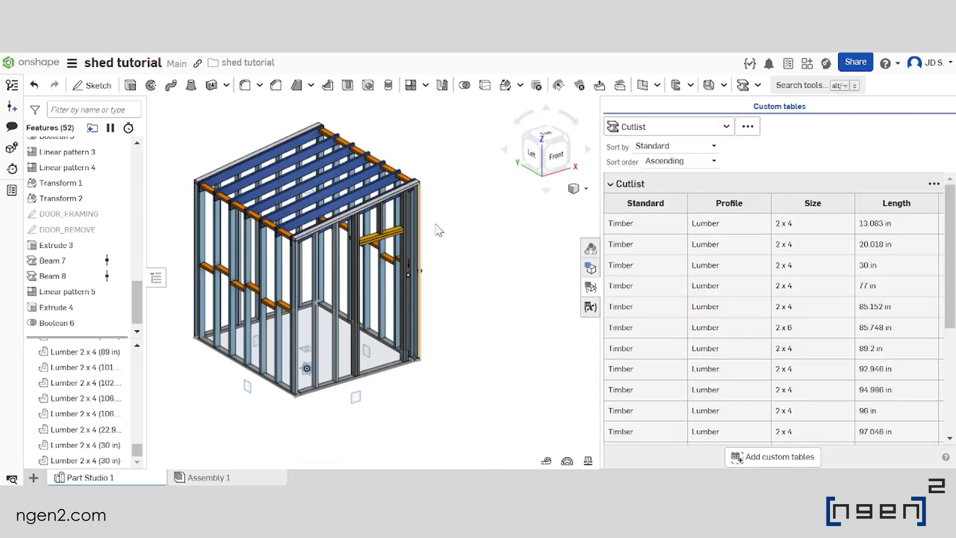
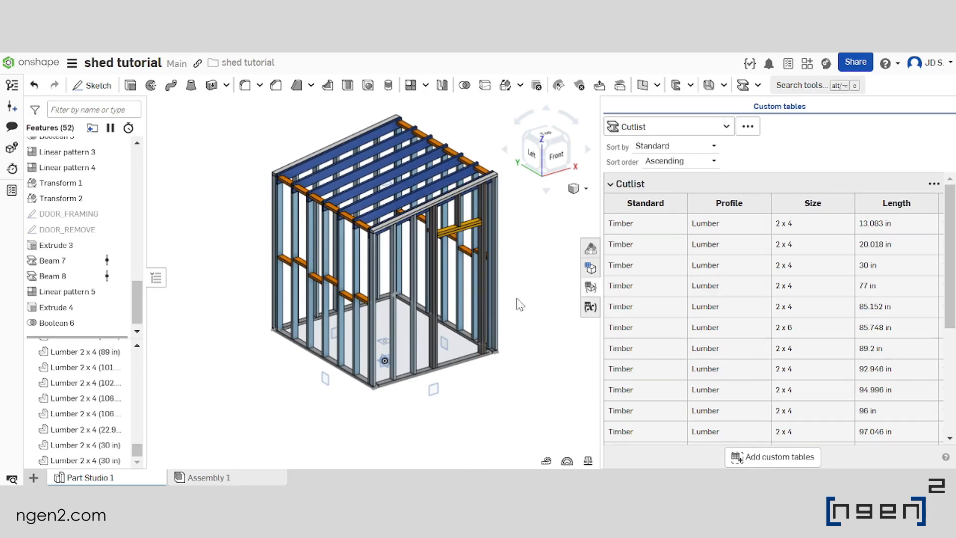
Read through the cutlist's lumber lengths, highlight the 2 x 6 rafters from their row and close the table
scroll(553, 296, "up", 3)
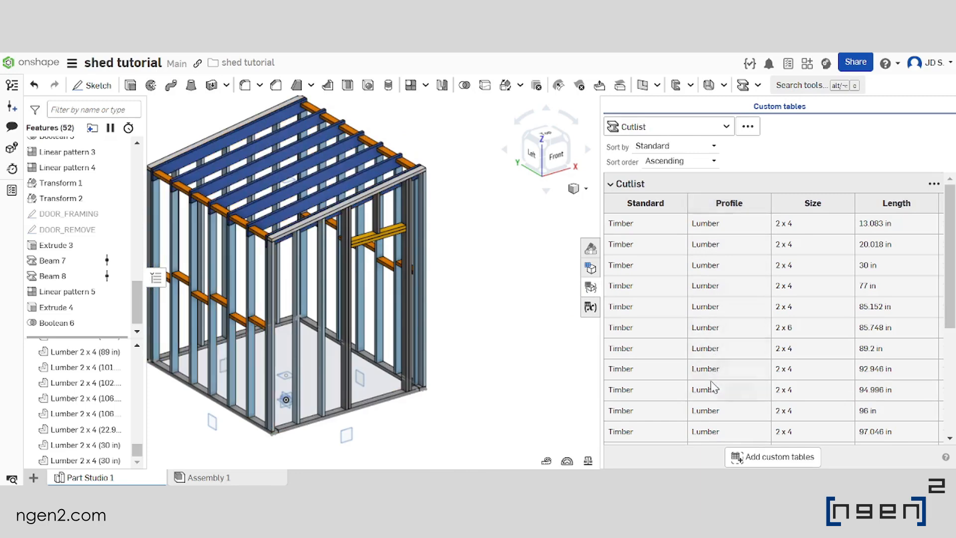
scroll(713, 388, "down", 2)
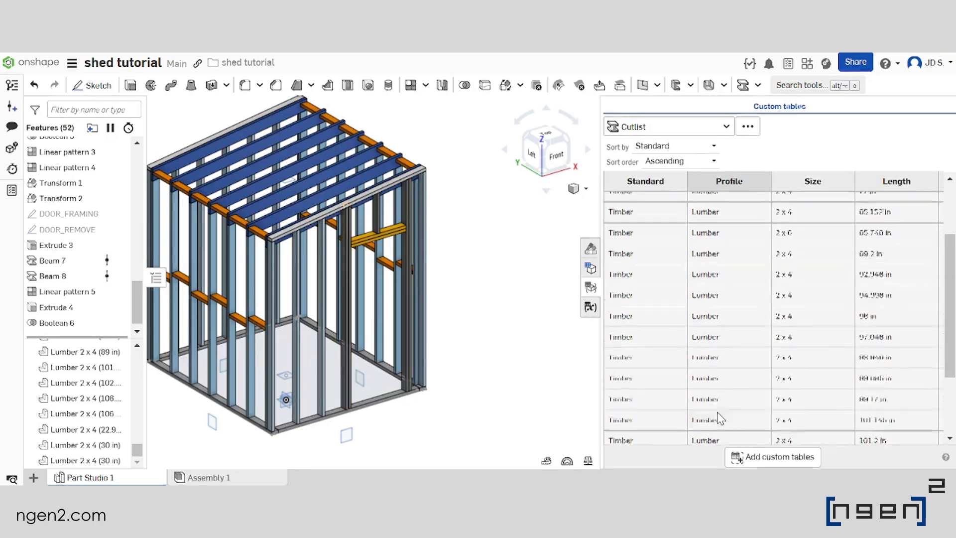
scroll(720, 394, "down", 2)
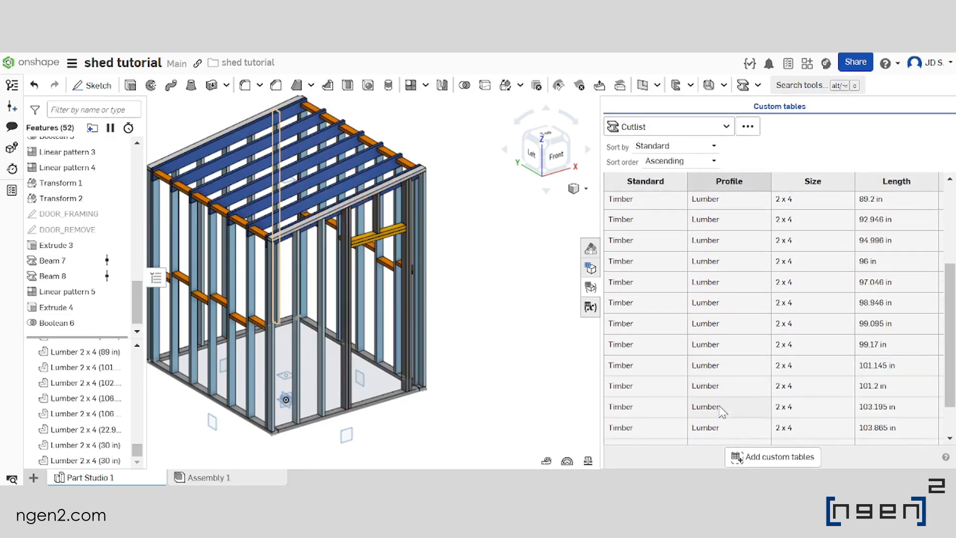
scroll(732, 394, "down", 1)
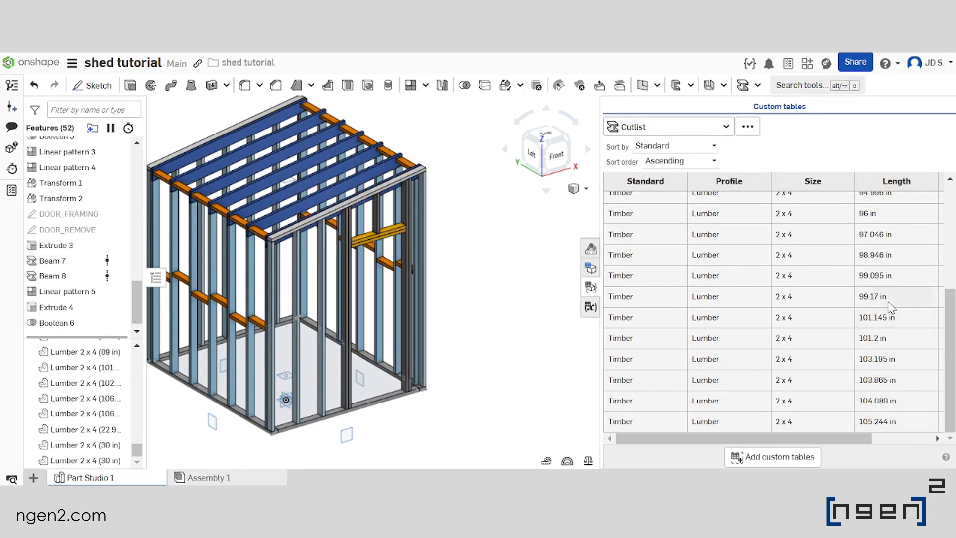
scroll(880, 236, "up", 3)
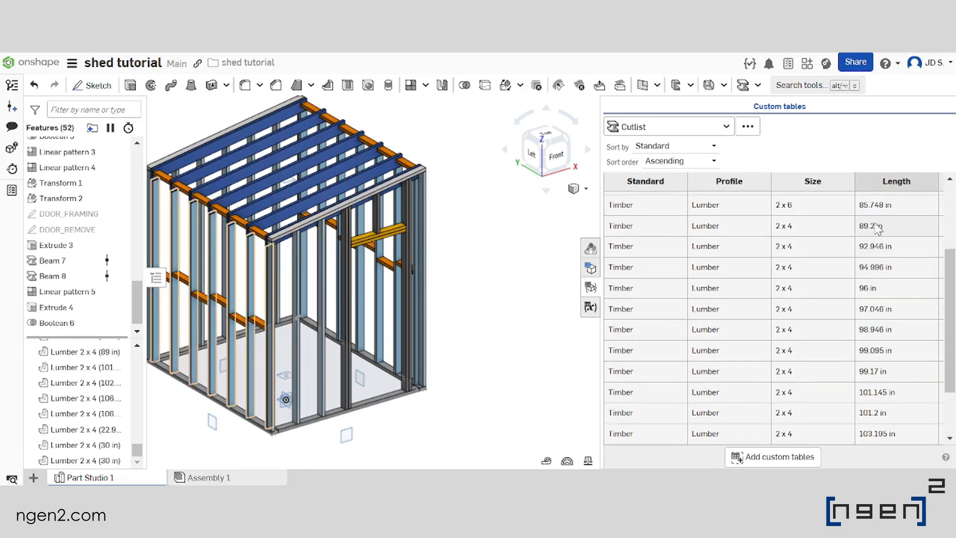
scroll(877, 234, "up", 3)
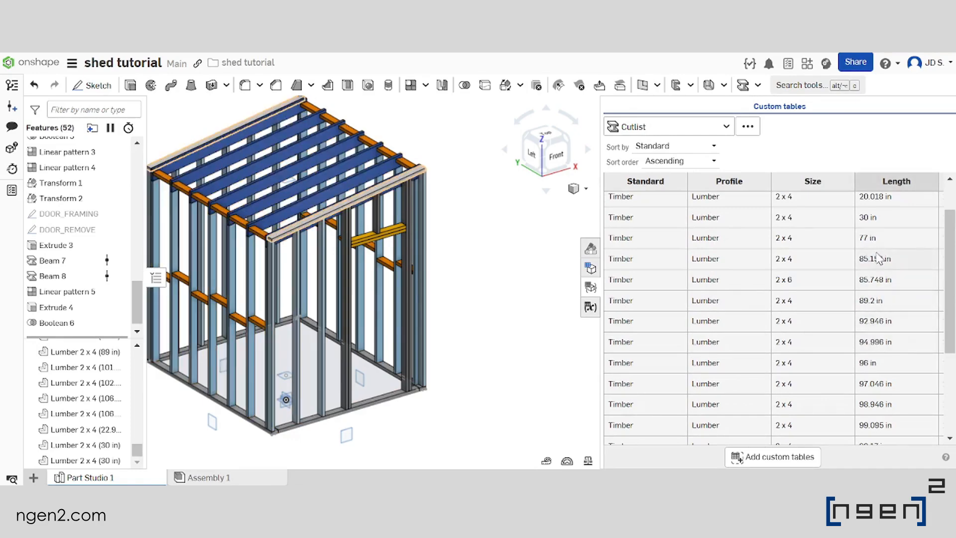
left_click(878, 277)
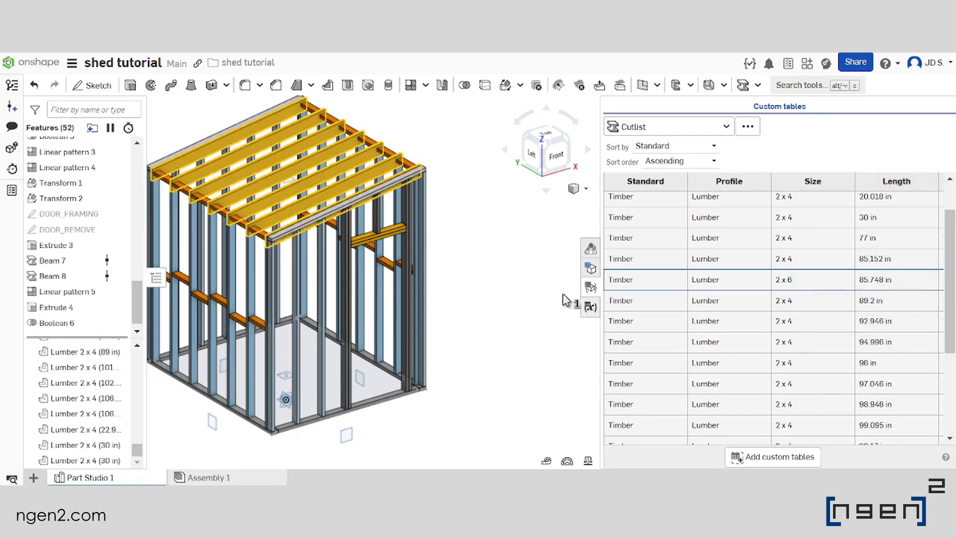
left_click(587, 287)
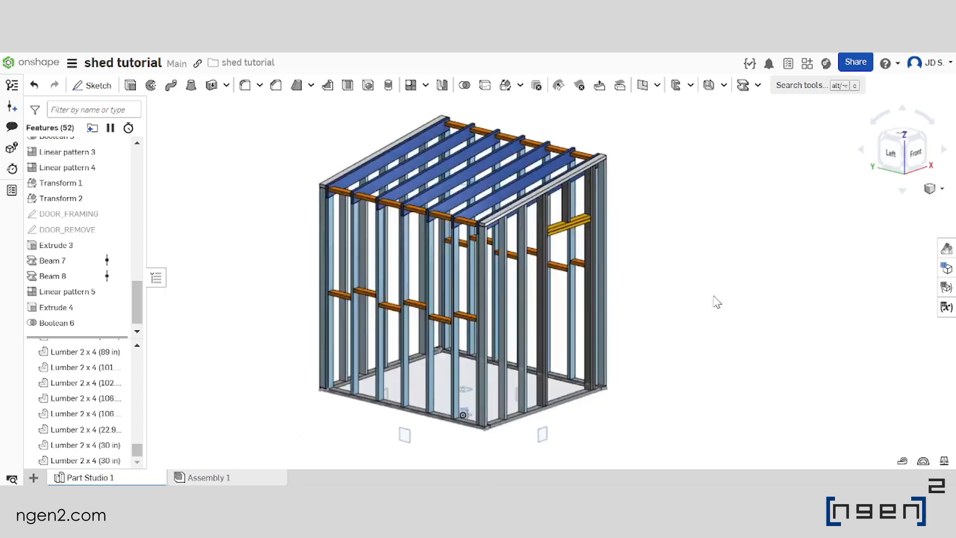
Examine the complete shed frame, including its roof, walls and door opening, from different sides
scroll(626, 298, "down", 2)
scroll(619, 264, "up", 3)
right_click_drag(619, 264, 660, 301)
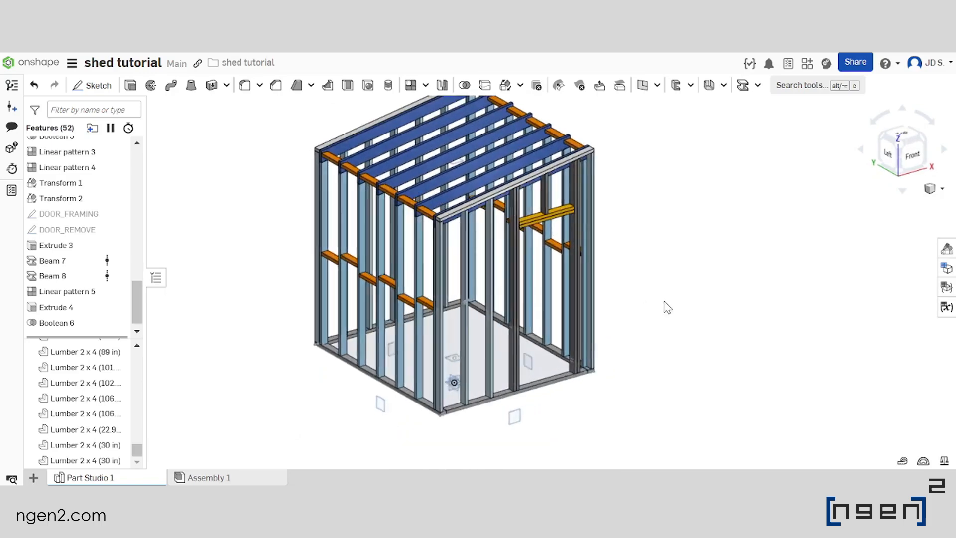
scroll(661, 301, "down", 2)
scroll(577, 260, "up", 1)
right_click_drag(569, 253, 638, 303)
scroll(536, 249, "down", 3)
scroll(533, 259, "up", 4)
scroll(573, 261, "down", 3)
scroll(572, 261, "up", 4)
middle_click_drag(637, 299, 536, 287)
scroll(537, 272, "down", 2)
scroll(546, 254, "up", 2)
right_click_drag(668, 274, 599, 304)
scroll(599, 303, "down", 1)
scroll(599, 304, "down", 2)
scroll(579, 268, "up", 4)
right_click_drag(579, 268, 533, 272)
scroll(528, 269, "down", 2)
scroll(447, 247, "up", 2)
right_click_drag(448, 247, 524, 313)
scroll(512, 326, "down", 3)
scroll(547, 299, "up", 3)
scroll(493, 236, "down", 3)
scroll(518, 254, "up", 3)
scroll(464, 299, "down", 3)
scroll(494, 283, "up", 3)
right_click_drag(491, 270, 587, 279)
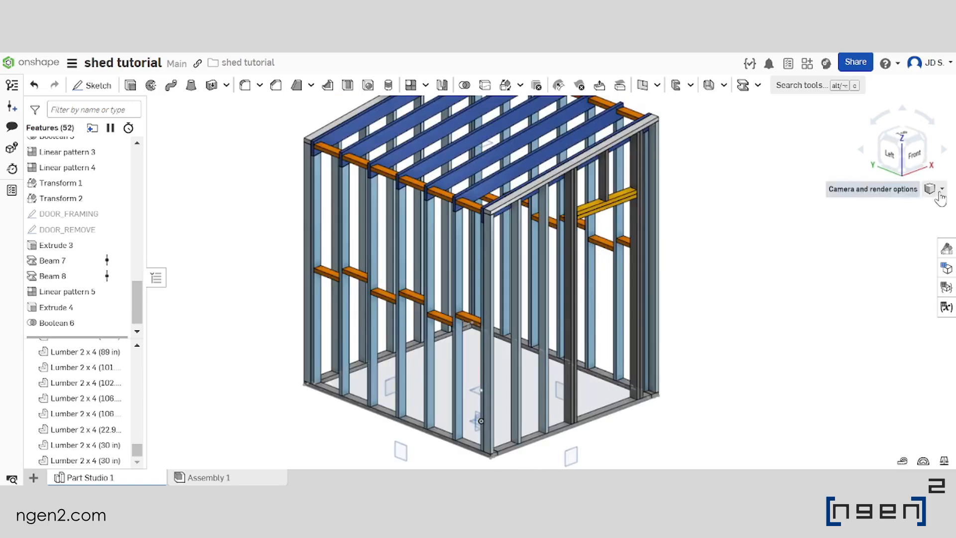
Switch the model display to perspective and inspect the door wall and side walls
left_click(940, 188)
left_click(882, 282)
scroll(573, 264, "down", 3)
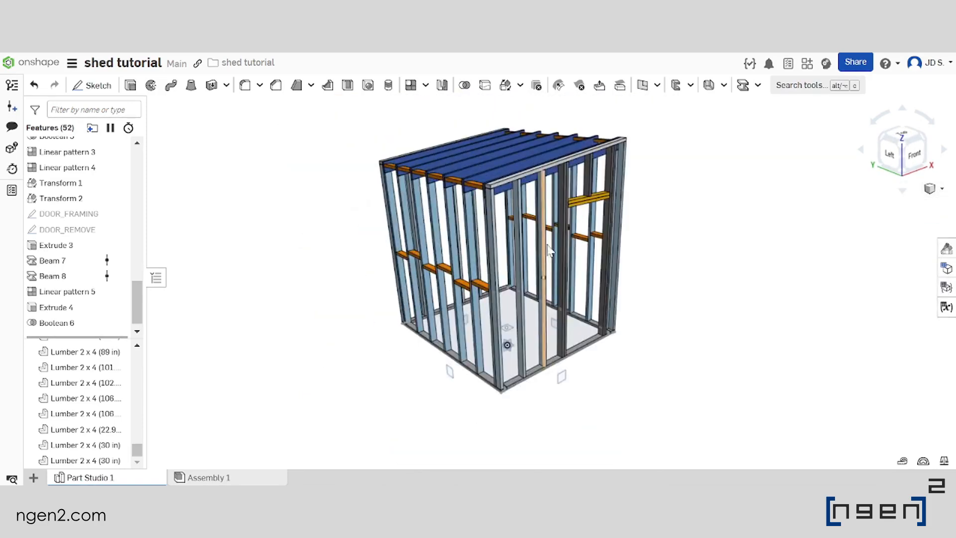
scroll(544, 313, "down", 2)
right_click_drag(807, 226, 723, 228)
scroll(582, 321, "up", 2)
scroll(548, 329, "down", 4)
right_click_drag(490, 403, 504, 379)
scroll(620, 294, "up", 4)
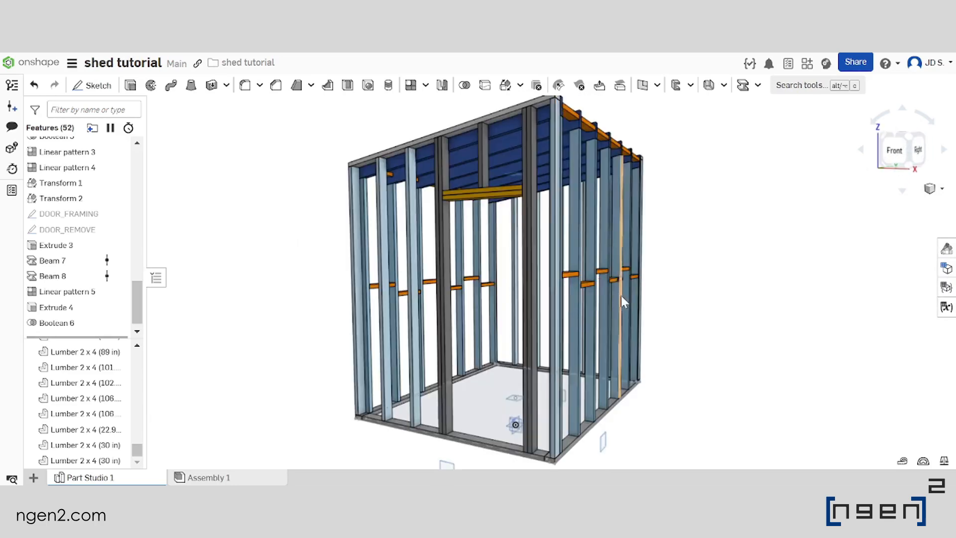
scroll(608, 280, "down", 2)
right_click_drag(613, 286, 904, 326)
Open the variable table and set LEVEL1_OFFSET to 24 in
left_click(947, 307)
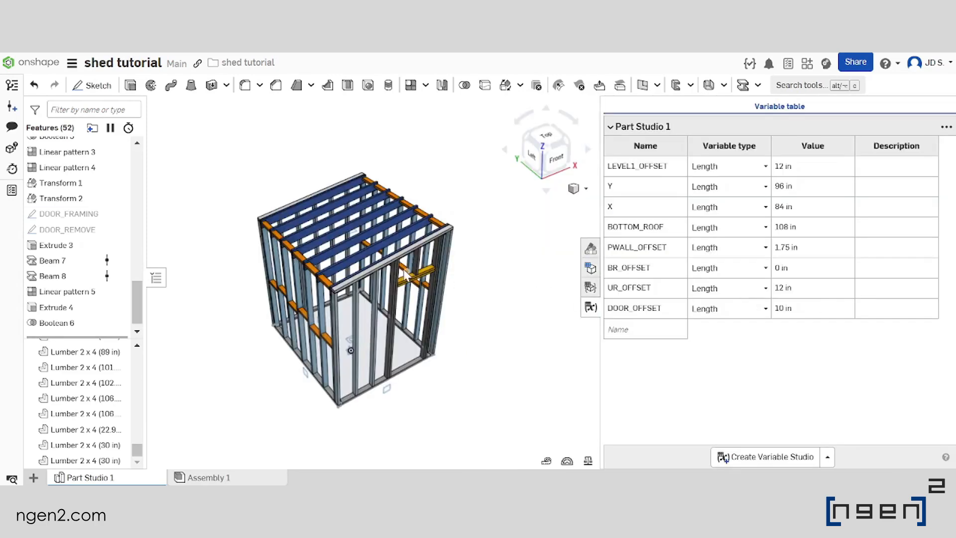
middle_click_drag(406, 271, 435, 265)
right_click_drag(466, 301, 493, 299)
scroll(474, 301, "down", 2)
scroll(475, 300, "up", 3)
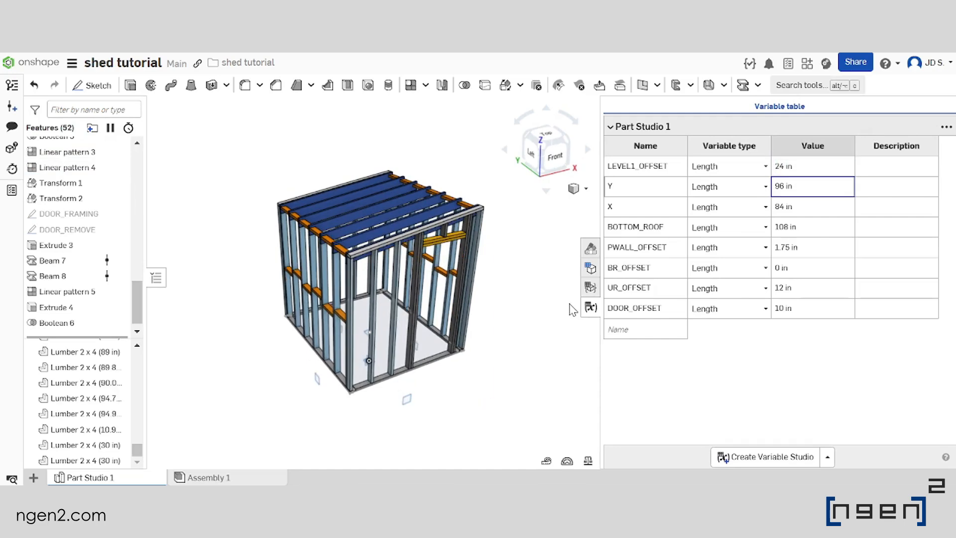
right_click_drag(463, 338, 474, 320)
Check the updated cutlist, return to the variable table and examine the frame with the changed offset
left_click(591, 289)
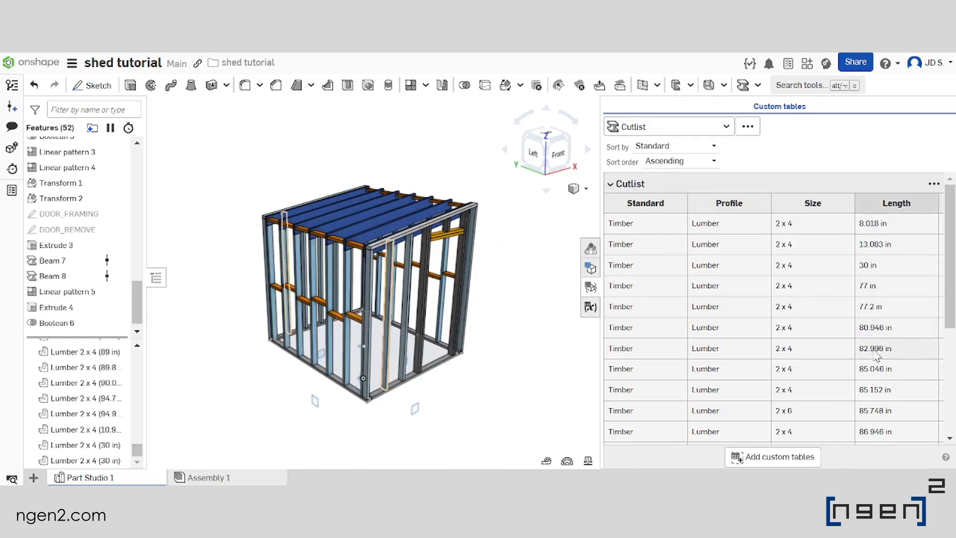
left_click(585, 308)
right_click_drag(486, 263, 443, 249)
scroll(433, 242, "down", 2)
scroll(419, 236, "up", 4)
scroll(394, 231, "down", 1)
scroll(427, 260, "down", 5)
scroll(426, 262, "up", 5)
scroll(445, 275, "down", 3)
scroll(445, 275, "up", 1)
scroll(439, 272, "down", 3)
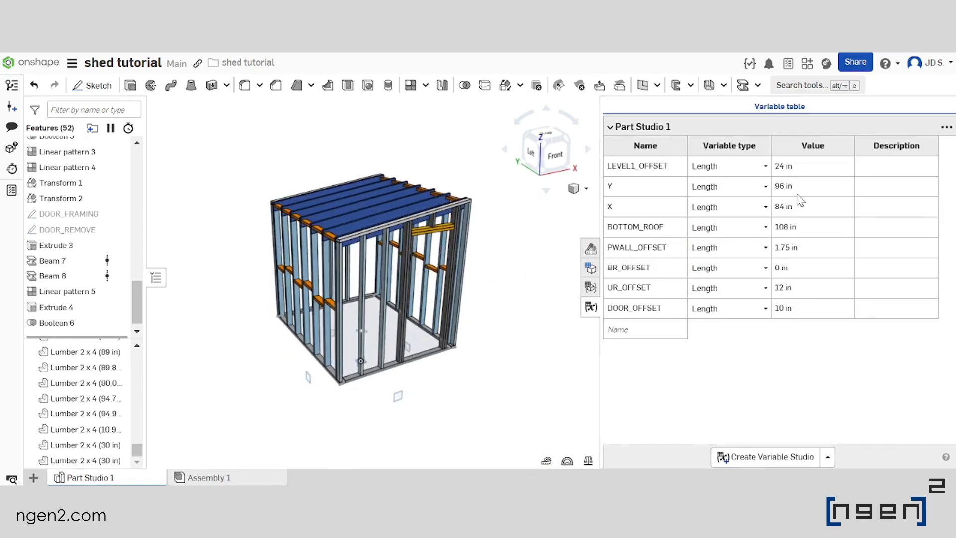
Set the variable Y to 7 ft
left_click(825, 188)
scroll(427, 264, "down", 3)
scroll(371, 262, "up", 4)
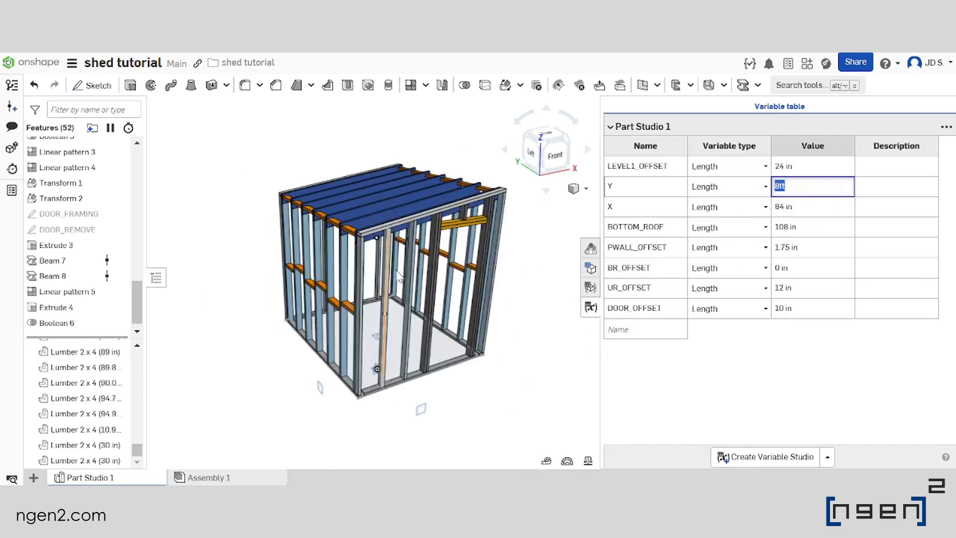
right_click_drag(371, 261, 425, 271)
scroll(488, 274, "down", 3)
scroll(414, 292, "up", 4)
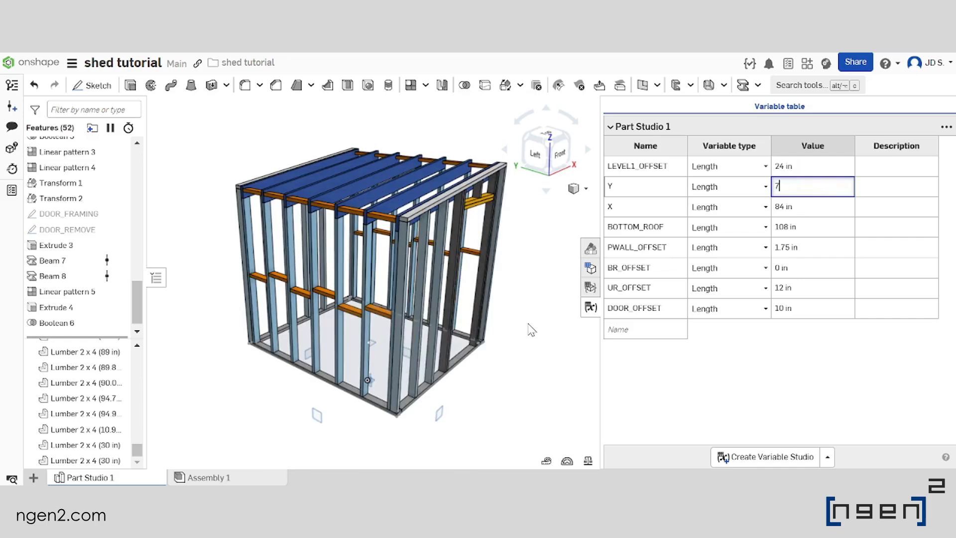
type("7FT")
key("Caps_Lock")
key("BackSpace")
key("BackSpace")
type("f")
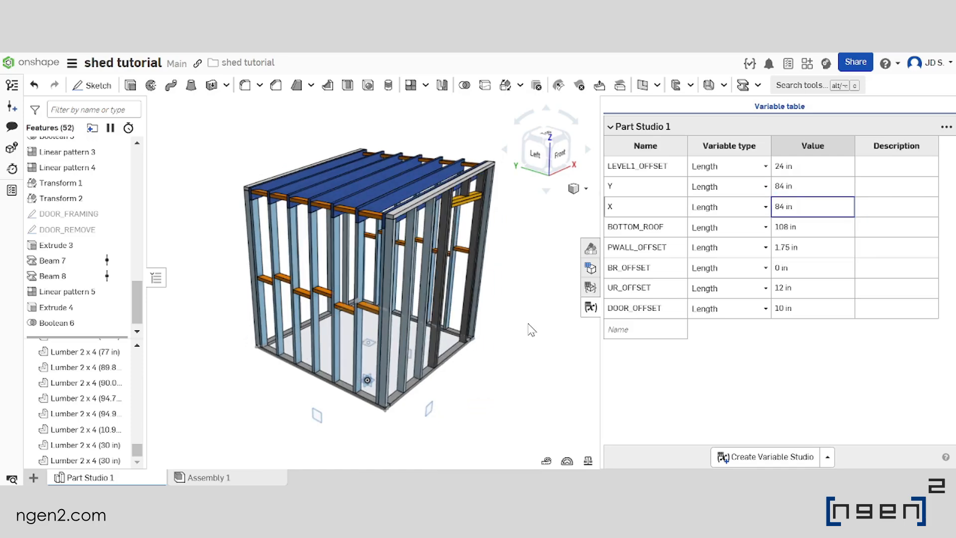
Examine the shed frame with the changed Y dimension and check the updated cutlist
mouse_move(368, 286)
right_mouse_down()
mouse_move(416, 282)
mouse_move(378, 280)
right_mouse_up()
scroll(346, 284, "down", 4)
scroll(408, 287, "up", 5)
scroll(378, 281, "down", 4)
scroll(407, 290, "up", 4)
left_click(591, 288)
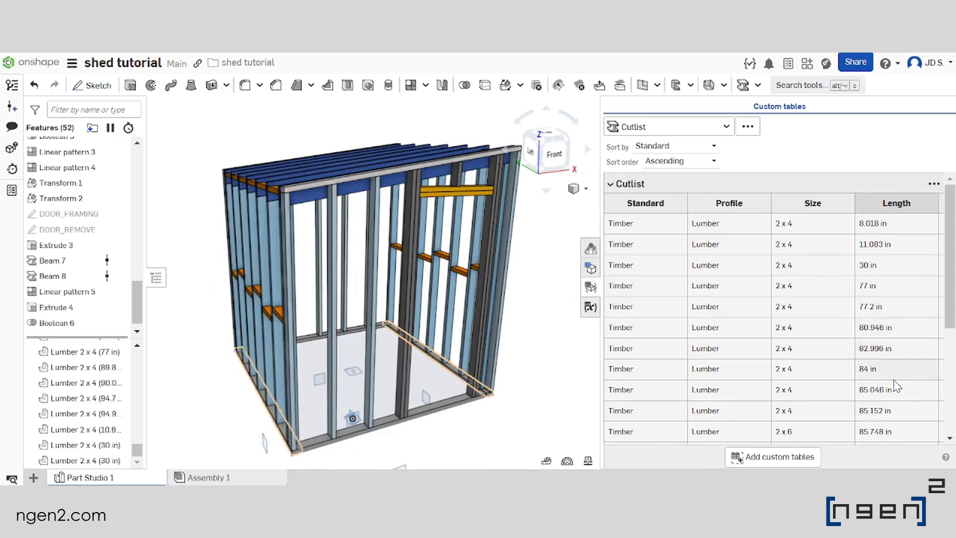
Return to the variable table and set the variable X to 8 ft
left_click(590, 308)
scroll(442, 277, "up", 3)
right_click_drag(470, 279, 477, 275)
scroll(473, 275, "down", 2)
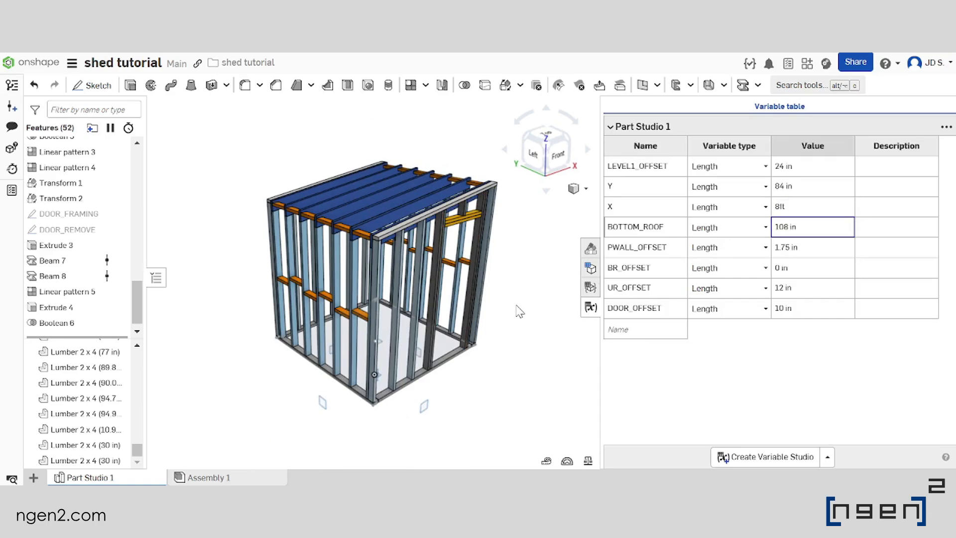
Examine the front wall and floor of the shed frame with the changed X dimension
right_click_drag(487, 287, 446, 272)
scroll(447, 273, "down", 2)
middle_click_drag(447, 273, 409, 280)
scroll(411, 282, "up", 4)
right_click_drag(411, 282, 356, 333)
scroll(356, 334, "up", 3)
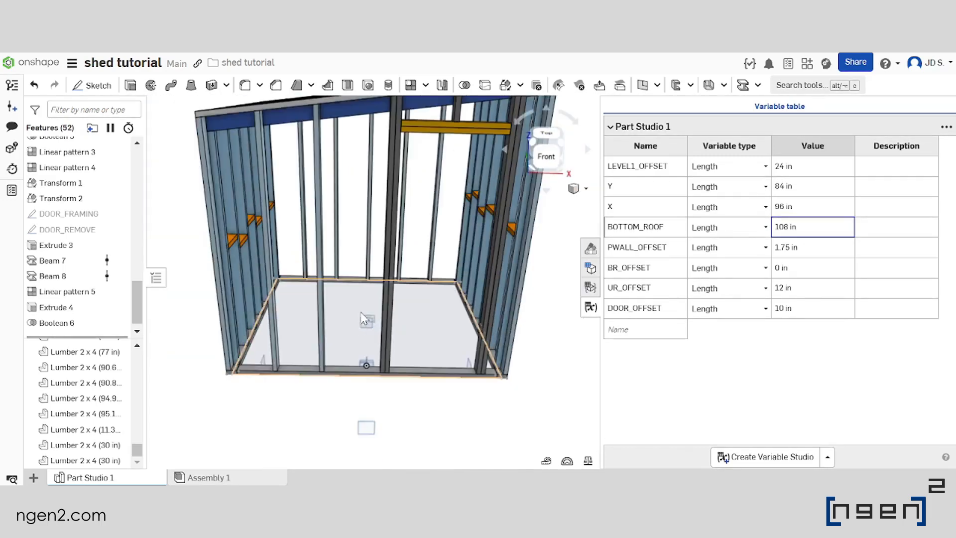
scroll(344, 379, "up", 3)
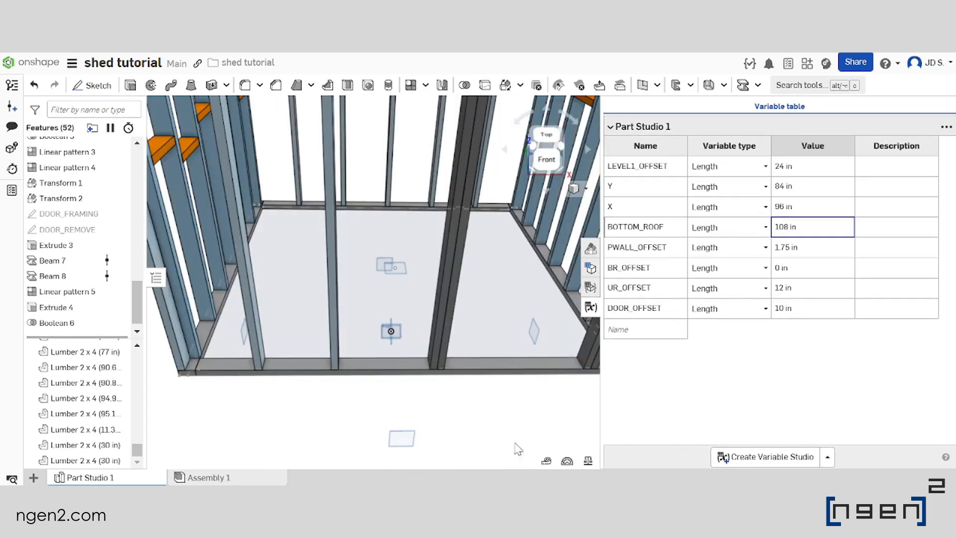
Measure the distance between the facing sides of the front wall stud and the adjacent door framing stud
left_click(548, 463)
scroll(366, 339, "up", 2)
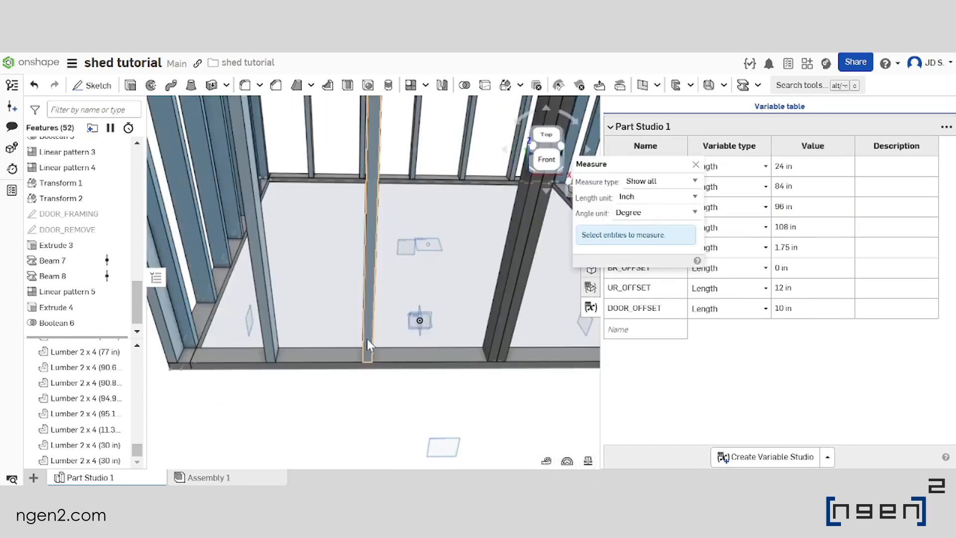
right_click_drag(367, 338, 390, 334)
scroll(359, 341, "up", 3)
left_click(358, 339)
scroll(337, 344, "down", 3)
scroll(460, 279, "up", 2)
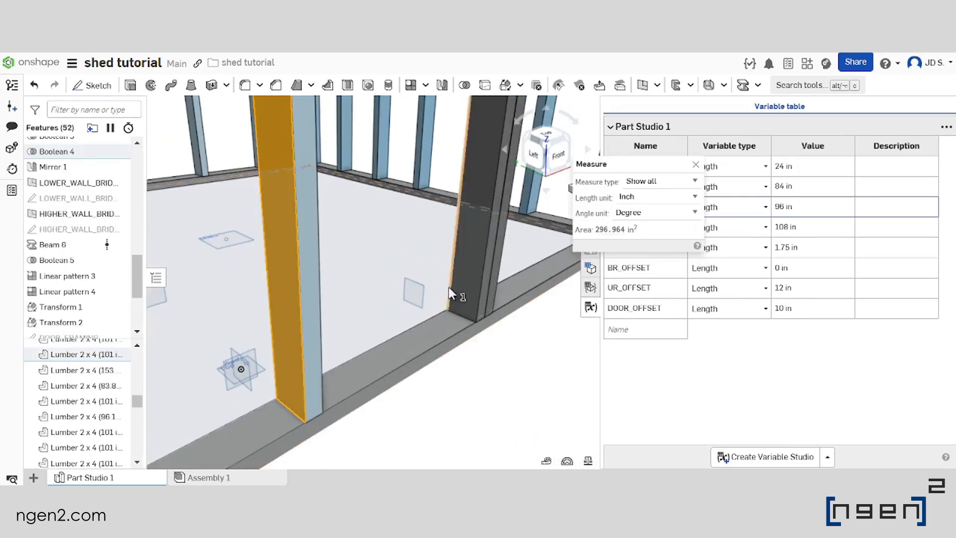
left_click(459, 280)
scroll(416, 275, "down", 5)
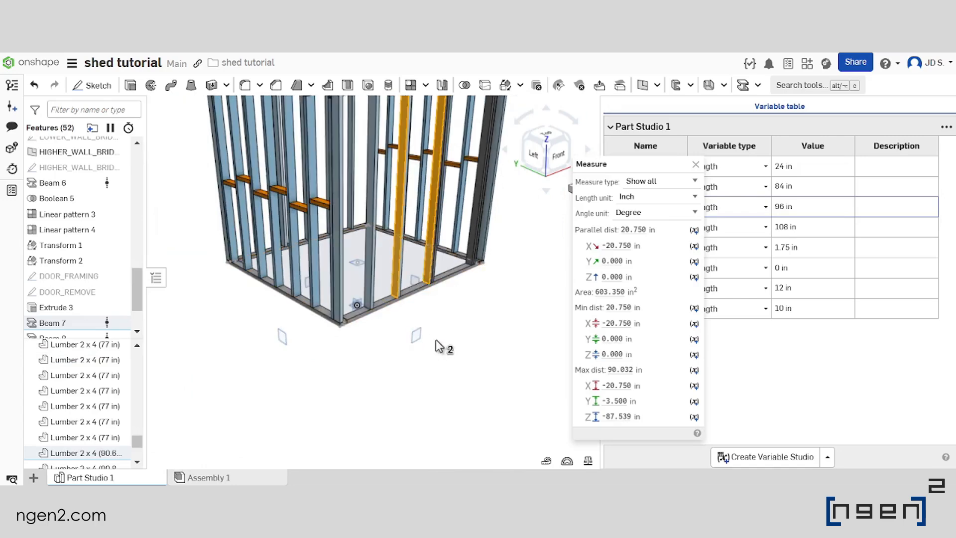
left_click(436, 341)
scroll(417, 299, "down", 2)
scroll(415, 258, "up", 2)
right_click_drag(461, 273, 429, 286)
scroll(444, 287, "down", 3)
scroll(444, 287, "up", 3)
left_click(695, 165)
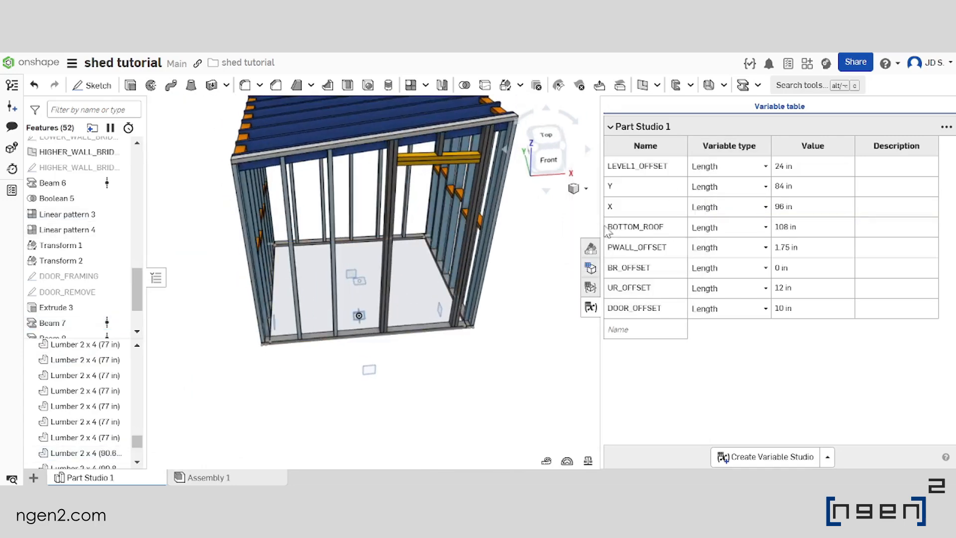
Set the variable X to 72 in
right_click_drag(355, 289, 431, 383)
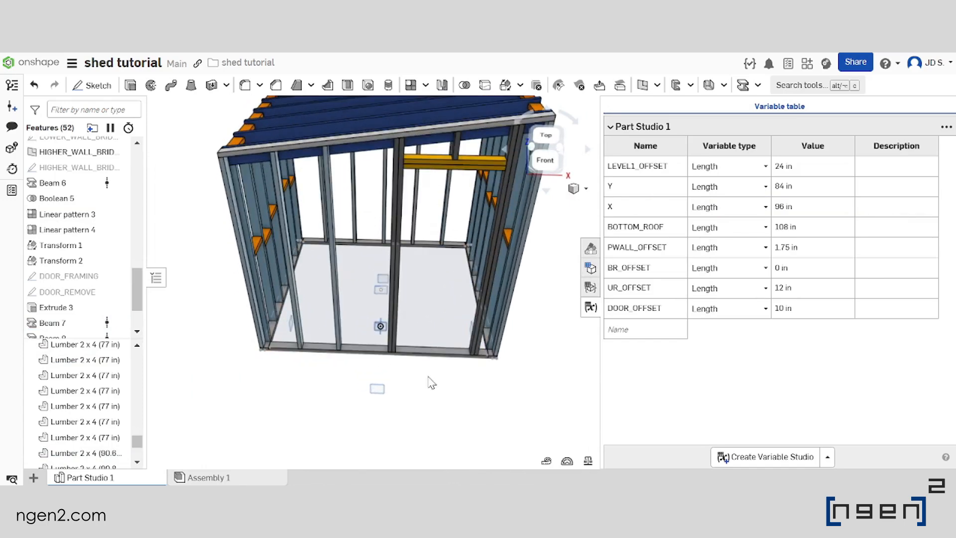
scroll(357, 326, "down", 3)
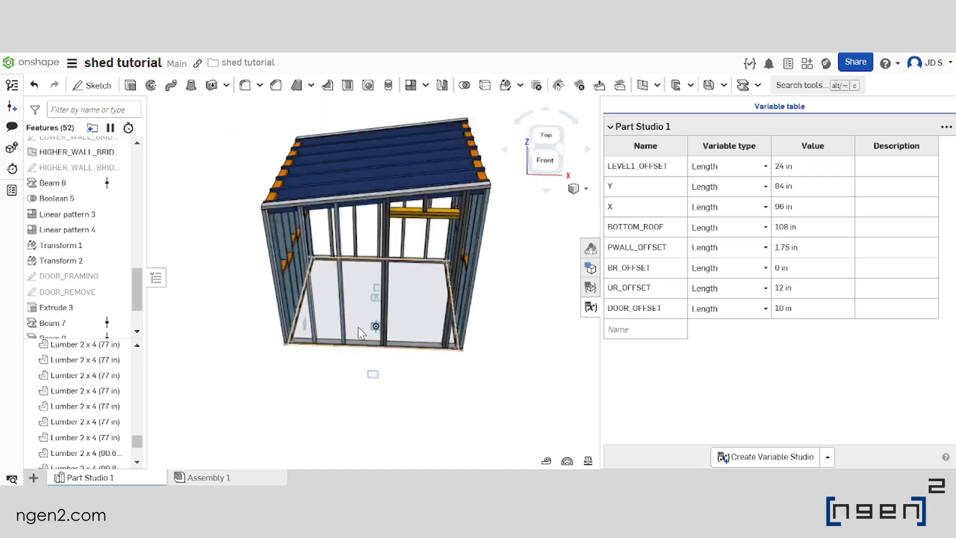
scroll(374, 269, "up", 5)
right_click_drag(374, 271, 429, 304)
scroll(377, 340, "down", 4)
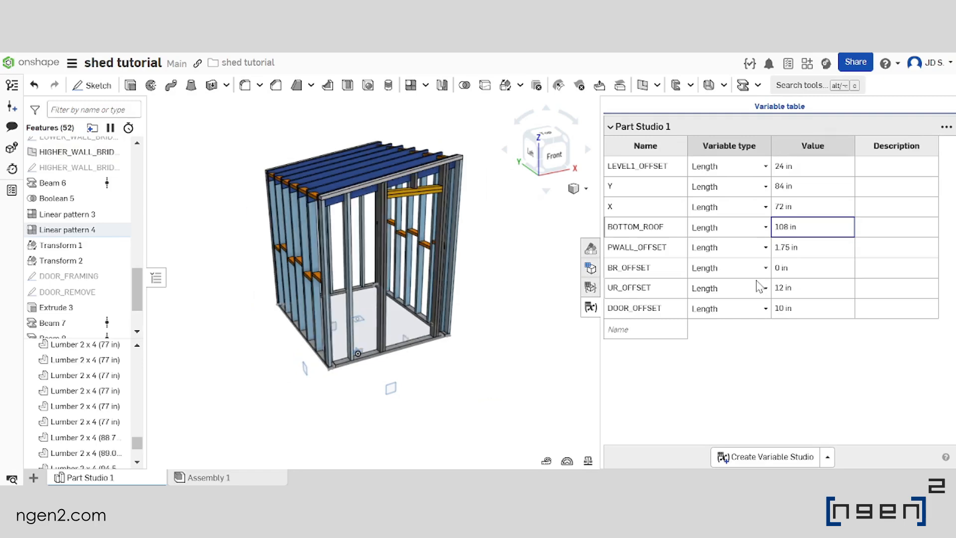
Examine the narrower shed frame from several angles and check its cutlist
scroll(381, 251, "up", 3)
mouse_move(391, 253)
right_mouse_down()
mouse_move(372, 256)
mouse_move(391, 255)
right_mouse_up()
middle_click_drag(441, 428, 455, 352)
scroll(455, 352, "up", 4)
right_click_drag(455, 352, 422, 356)
scroll(422, 356, "down", 5)
scroll(382, 247, "up", 2)
scroll(380, 245, "up", 4)
right_click_drag(369, 252, 333, 313)
scroll(334, 313, "down", 6)
scroll(374, 244, "up", 5)
right_click_drag(373, 244, 383, 259)
scroll(383, 259, "down", 5)
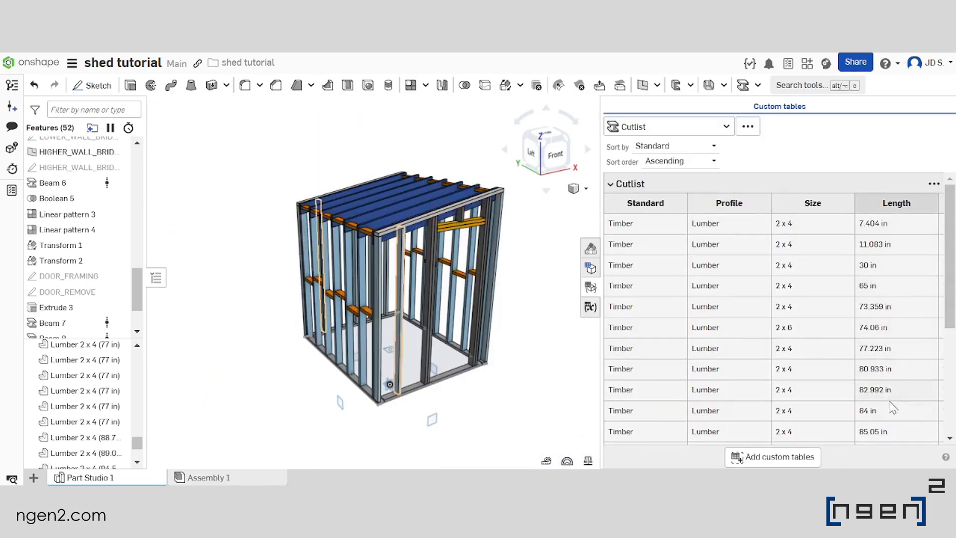
Return to the variable table and examine the roof slope and door header on the front wall
left_click(591, 309)
right_click_drag(441, 239, 405, 191)
scroll(351, 224, "up", 4)
scroll(404, 193, "down", 6)
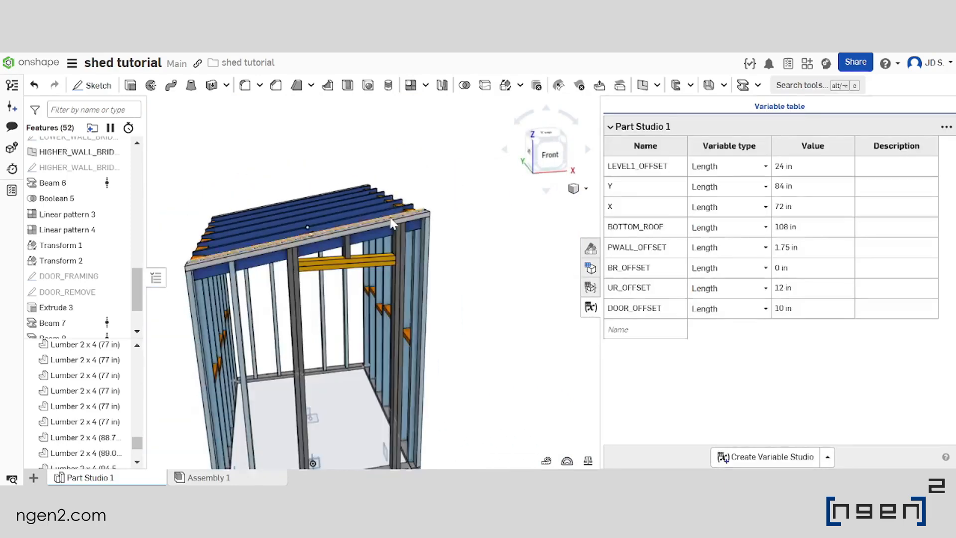
scroll(339, 238, "up", 4)
scroll(362, 234, "down", 5)
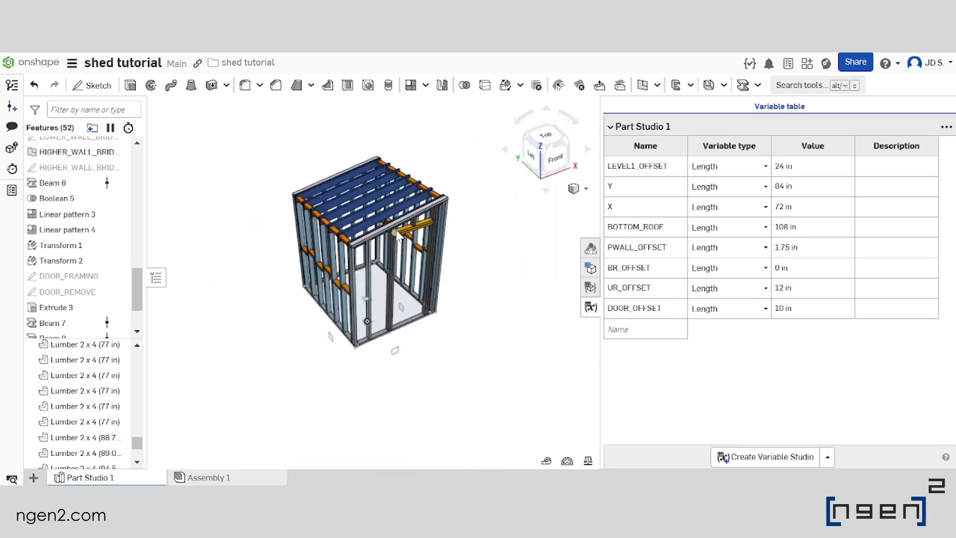
scroll(383, 248, "up", 3)
scroll(378, 247, "down", 4)
scroll(508, 298, "up", 5)
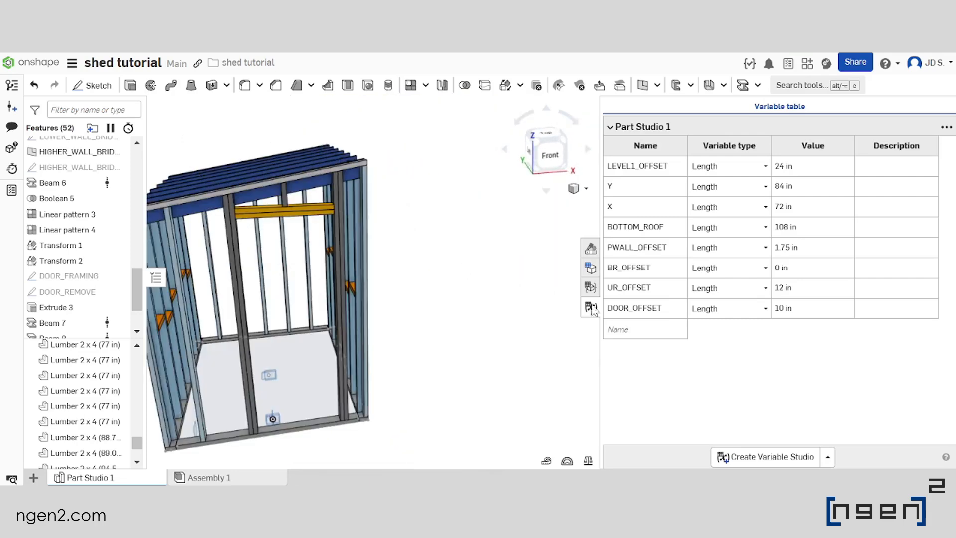
Set the variable UR_OFFSET to 24 in and examine the roof slope and front wall framing from several angles
scroll(429, 251, "down", 4)
scroll(334, 238, "up", 3)
right_click_drag(379, 224, 417, 227)
scroll(376, 235, "down", 3)
scroll(377, 228, "up", 3)
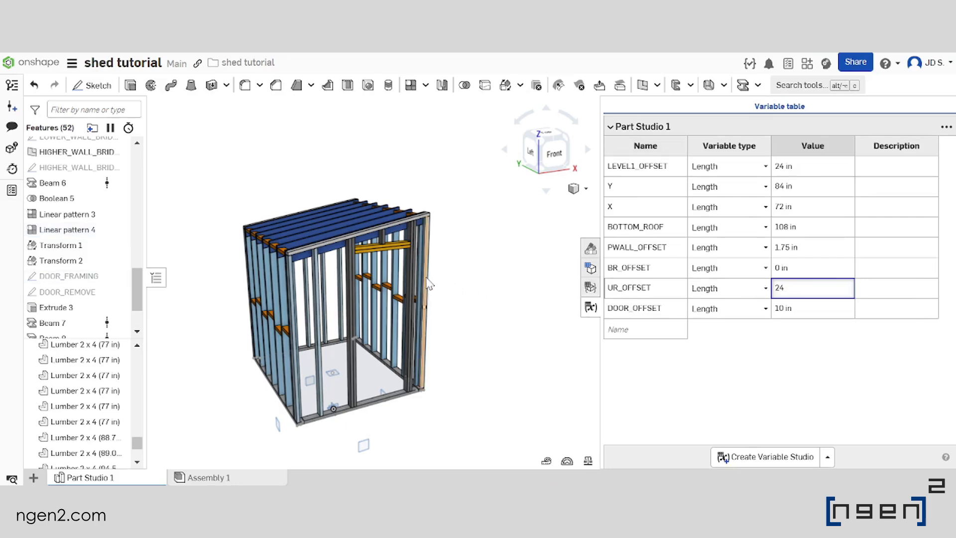
right_click_drag(396, 244, 471, 231)
scroll(413, 200, "up", 2)
scroll(366, 217, "down", 1)
scroll(474, 193, "down", 2)
scroll(440, 232, "up", 1)
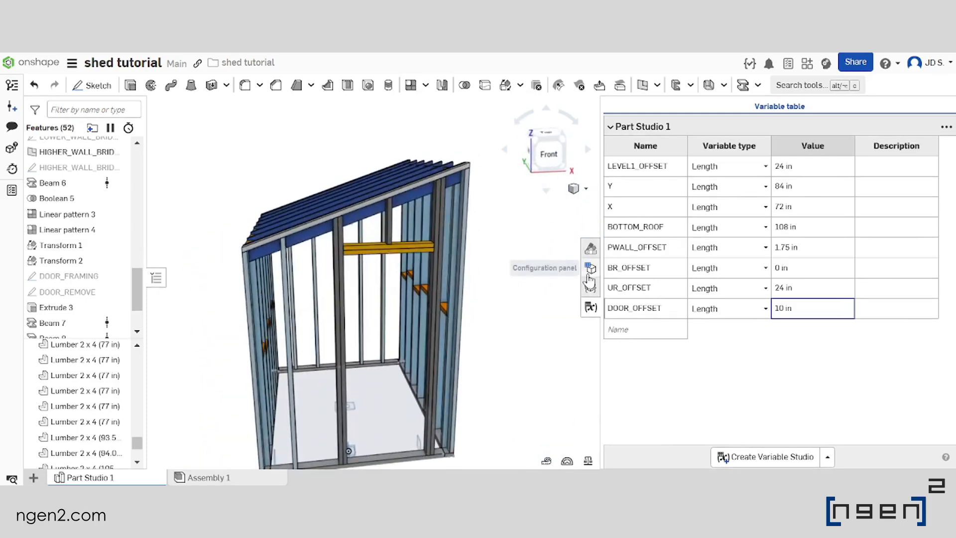
Open the cutlist and review the lumber lengths down to its last row
left_click(590, 288)
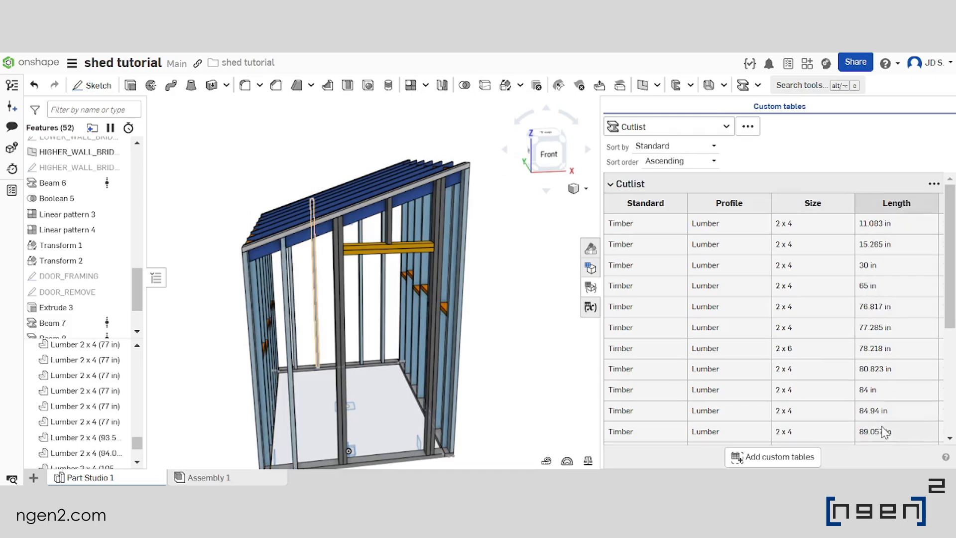
scroll(884, 432, "down", 3)
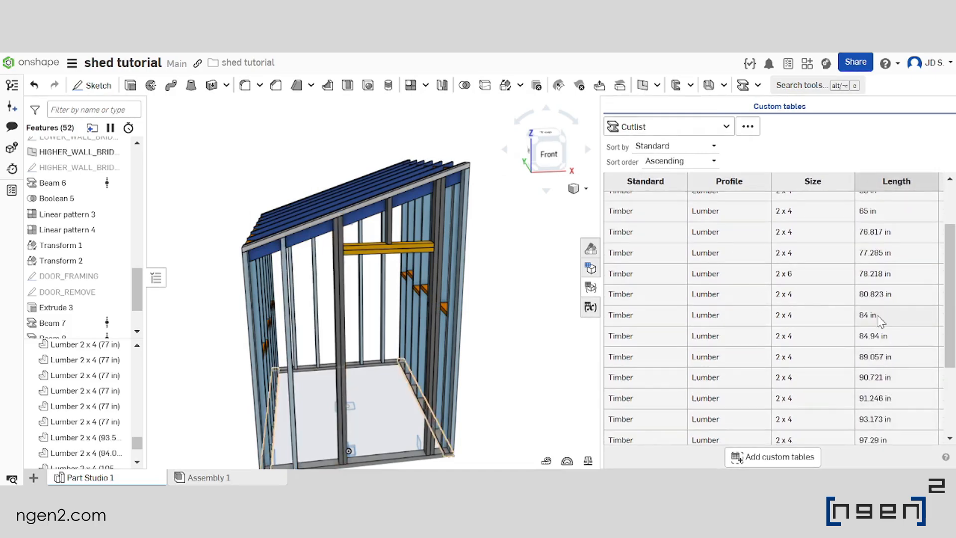
scroll(881, 349, "down", 3)
scroll(515, 296, "down", 3)
Copy the cutlist table and paste it into the shed tutorial spreadsheet in Google Sheets, starting at cell A1
right_click_drag(504, 284, 520, 299)
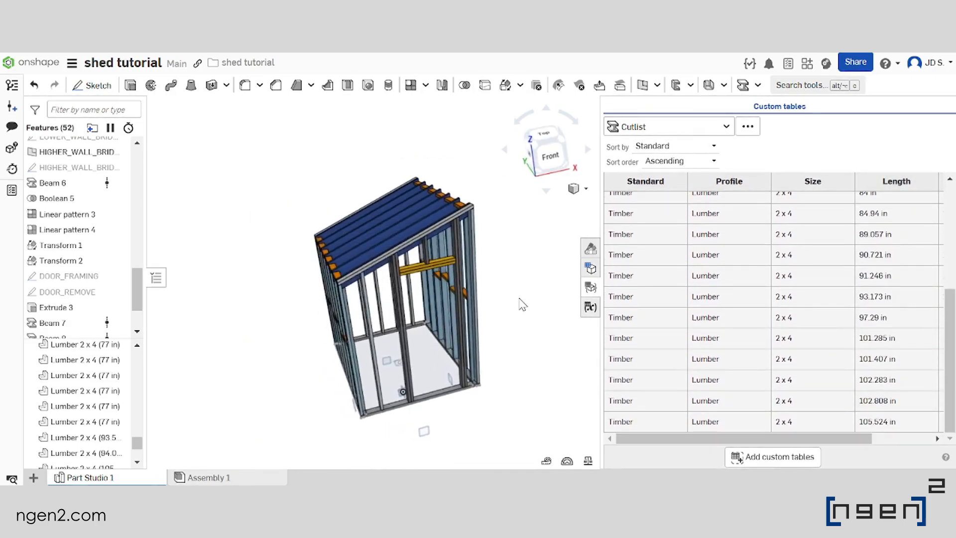
key("Right")
key("Right")
key("Right")
key("Right")
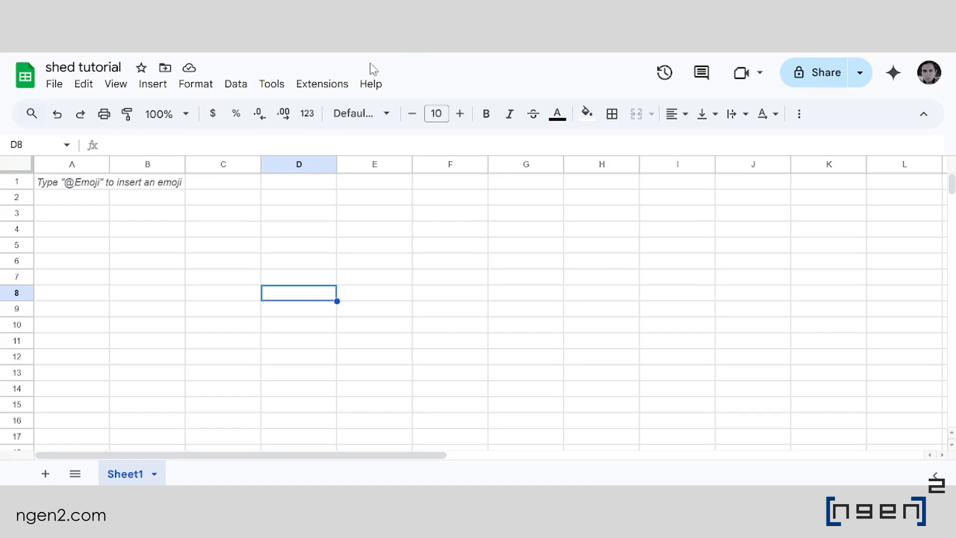
left_click(93, 208)
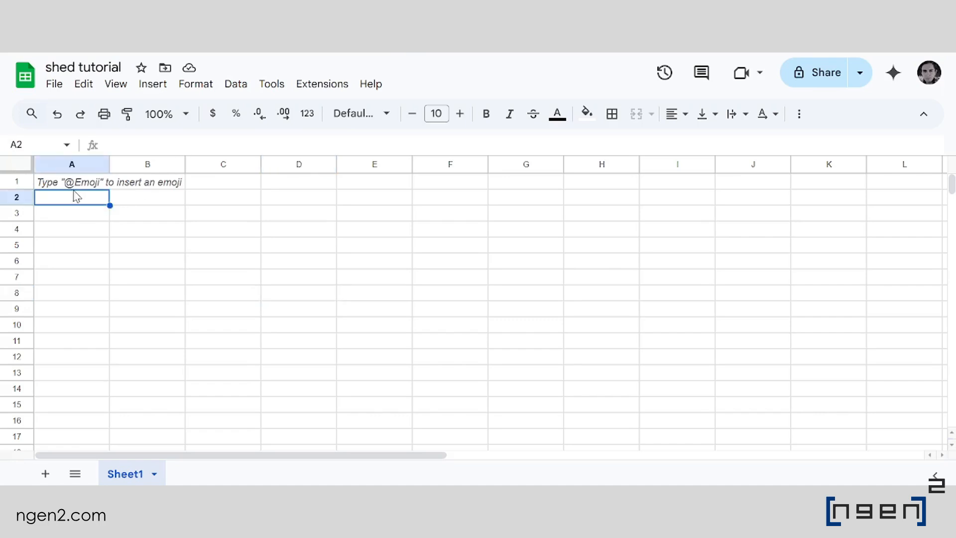
key("ctrl+v")
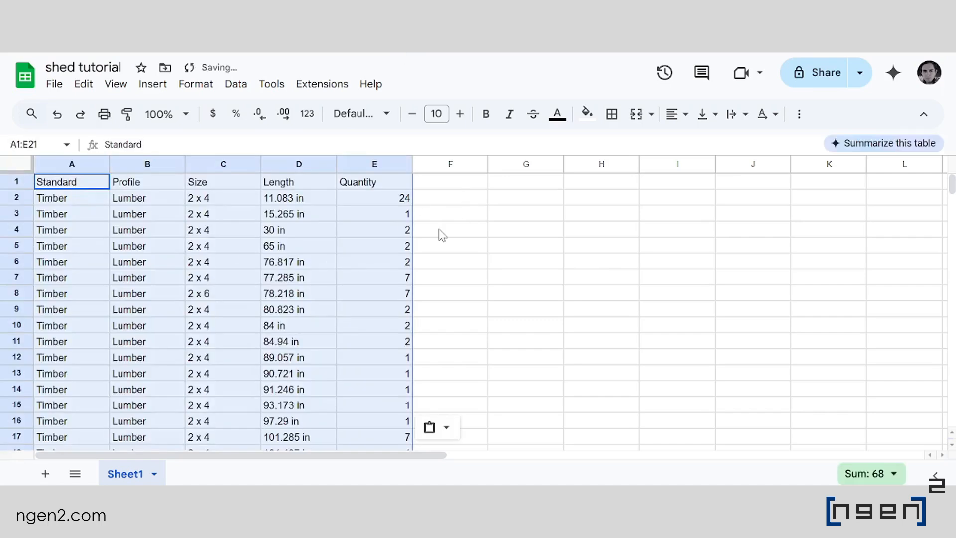
left_click(440, 234)
scroll(440, 234, "down", 6)
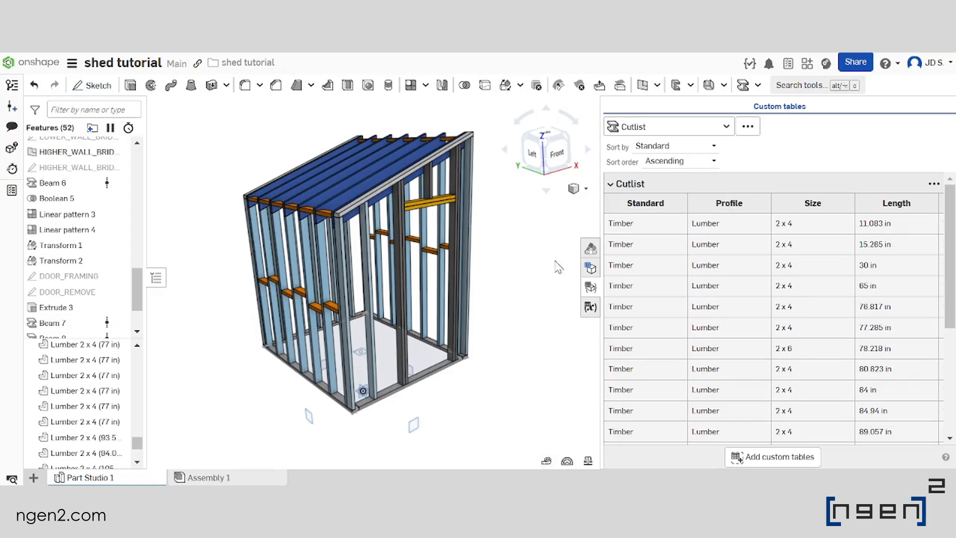
Capture an image of the shed frame in Onshape, paste it below the first cutlist in the spreadsheet and scale it down
key("alt+Tab")
left_click(274, 62)
left_click_drag(199, 108, 500, 429)
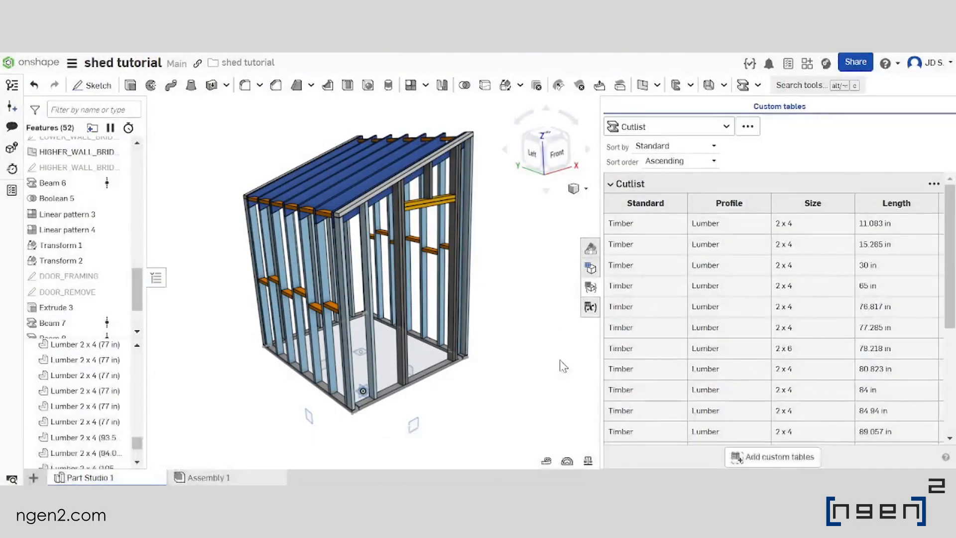
key("alt+Tab")
key("ctrl+v")
left_click_drag(299, 360, 304, 338)
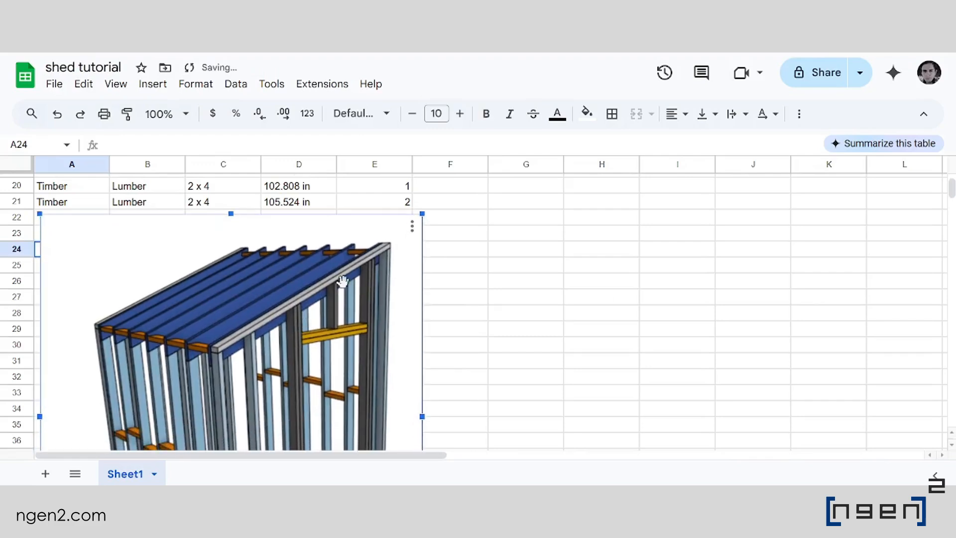
scroll(342, 280, "down", 5)
left_click_drag(422, 399, 289, 252)
scroll(337, 274, "up", 8)
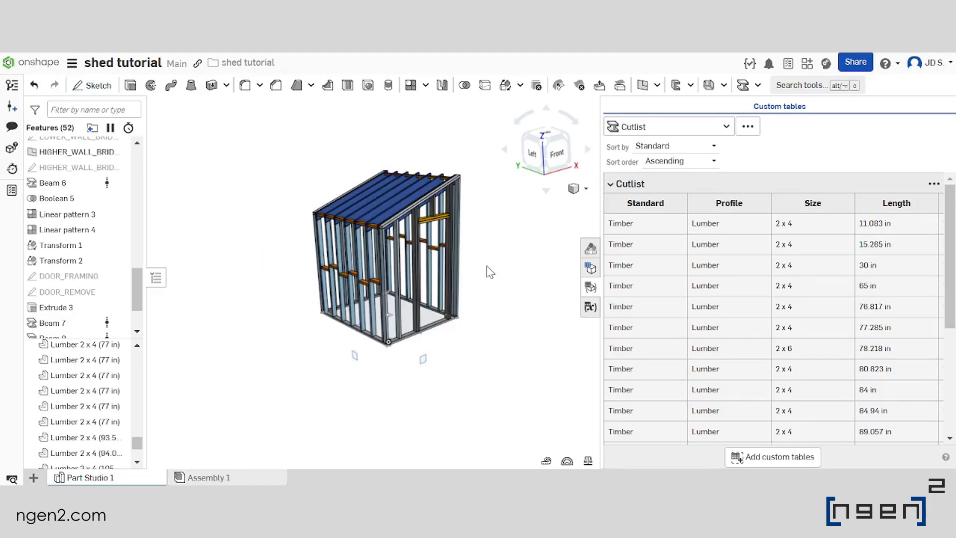
scroll(488, 268, "up", 3)
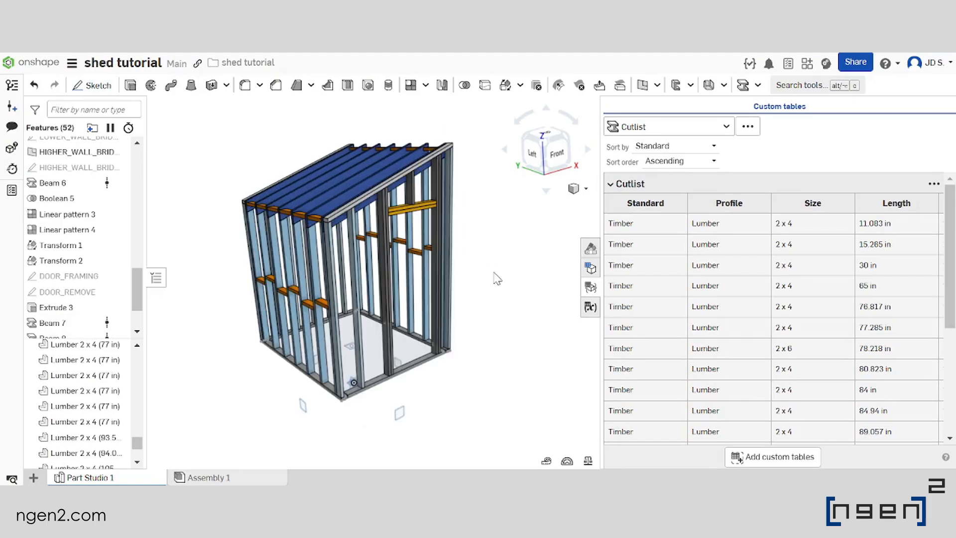
Undo the UR_OFFSET change in Onshape and copy that version's cutlist into the spreadsheet, starting at cell G1
key("ctrl+z")
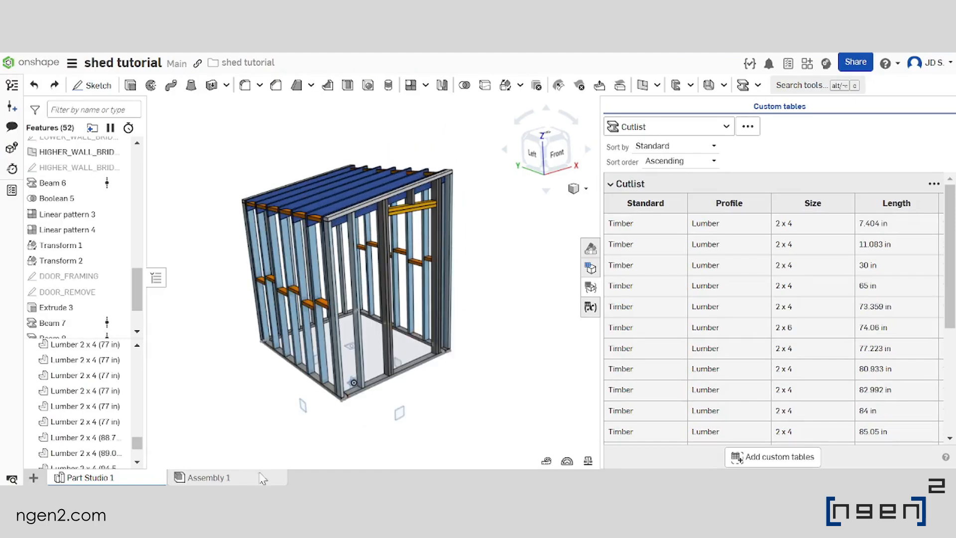
left_click(881, 207)
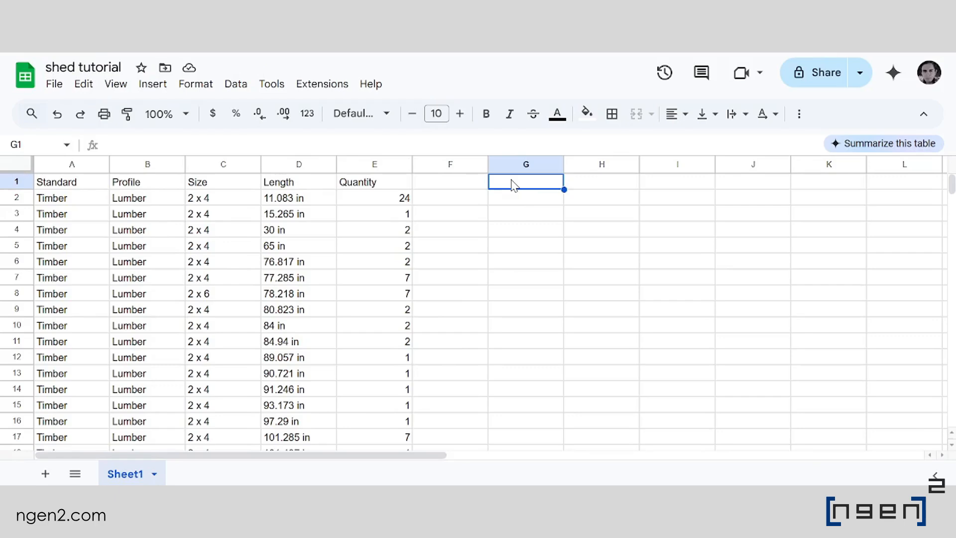
key("ctrl+v")
left_click_drag(646, 217, 909, 222)
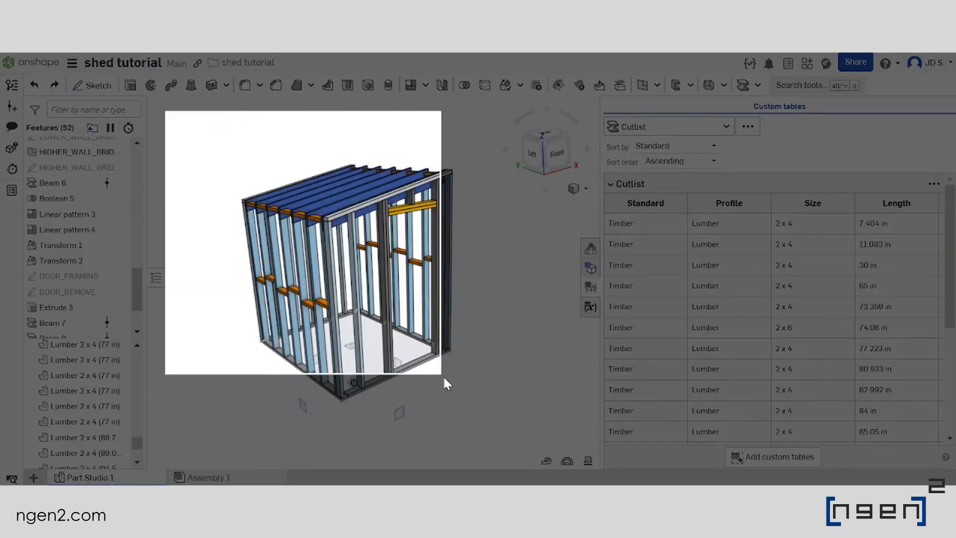
Capture an image of this shed frame version, paste it below the second cutlist at cell G23 and scale it down
left_click_drag(444, 379, 497, 443)
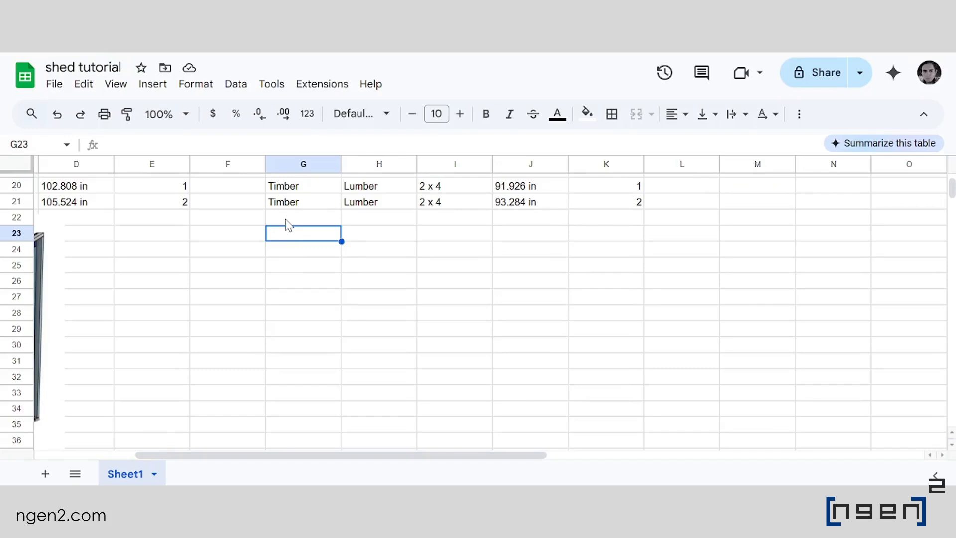
key("ctrl+v")
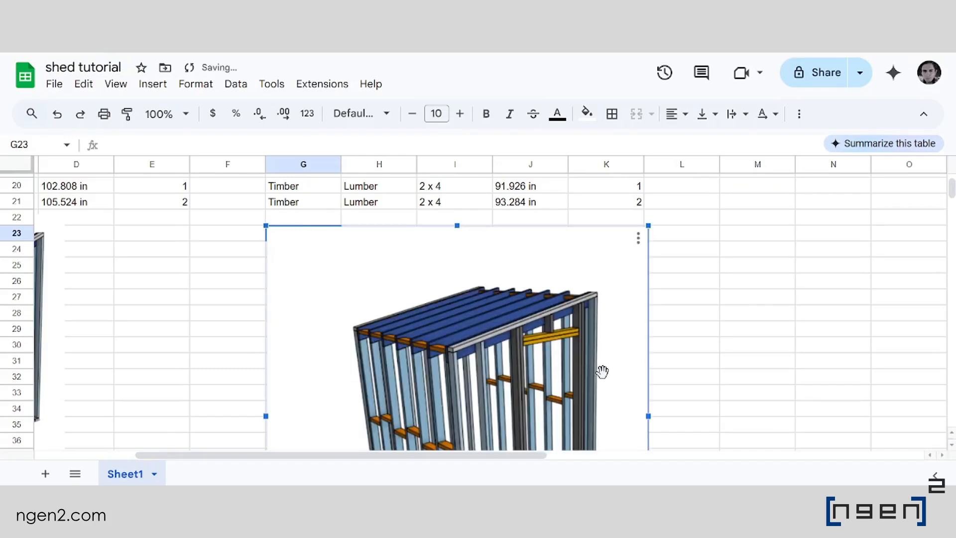
scroll(614, 277, "down", 5)
left_click_drag(649, 383, 529, 263)
scroll(504, 216, "up", 5)
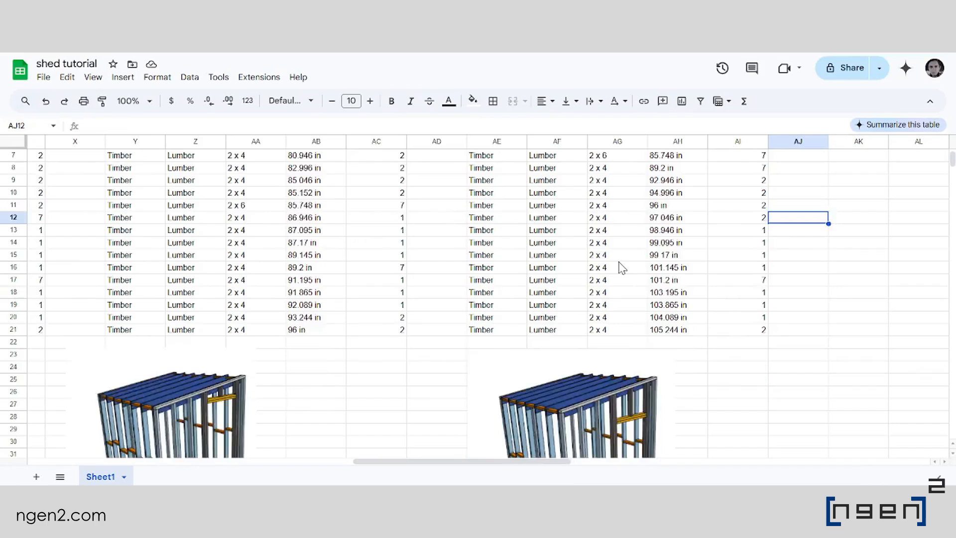
scroll(622, 267, "up", 2)
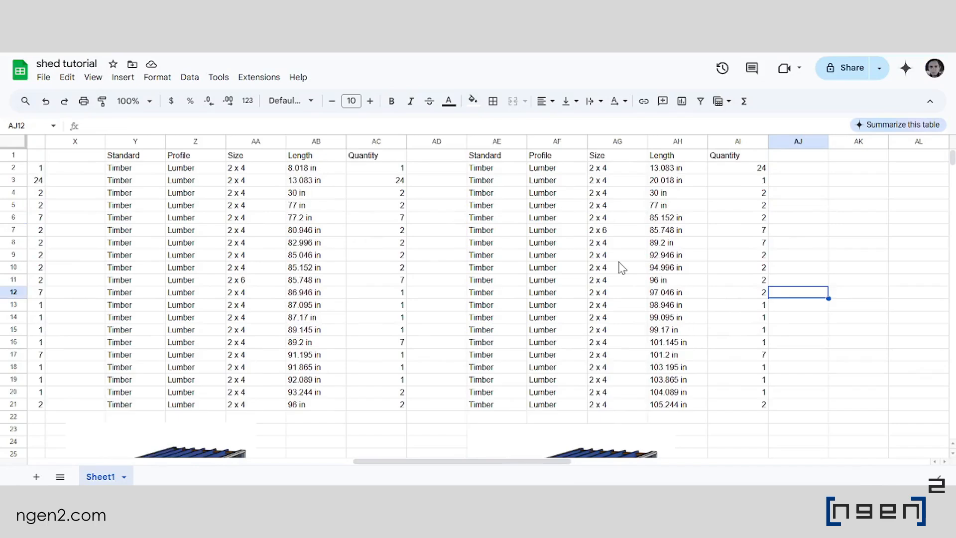
Compare the cutlists and frame images of the different shed versions across the spreadsheet
left_click_drag(808, 258, 181, 272)
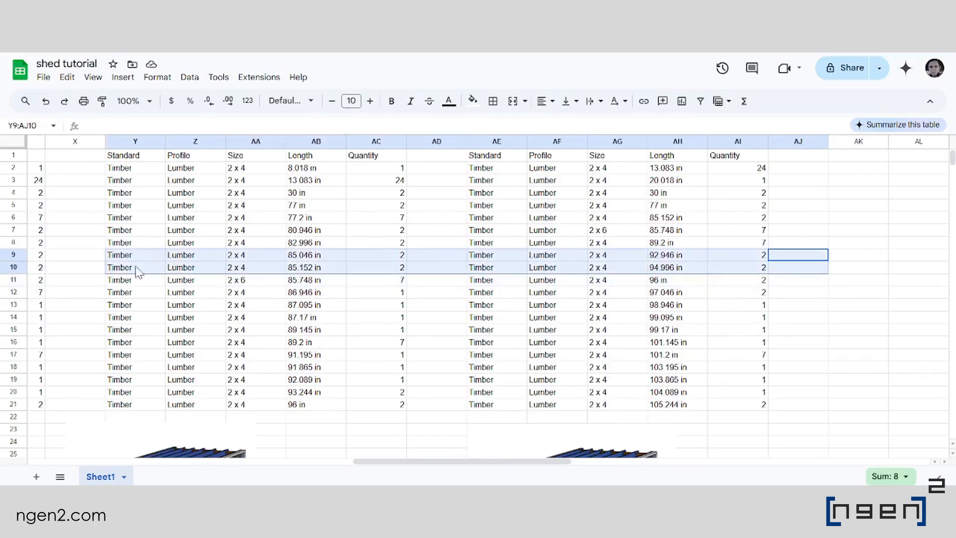
left_click_drag(21, 269, 12, 275)
scroll(301, 278, "down", 4)
left_click_drag(754, 234, 4, 252)
scroll(302, 289, "up", 4)
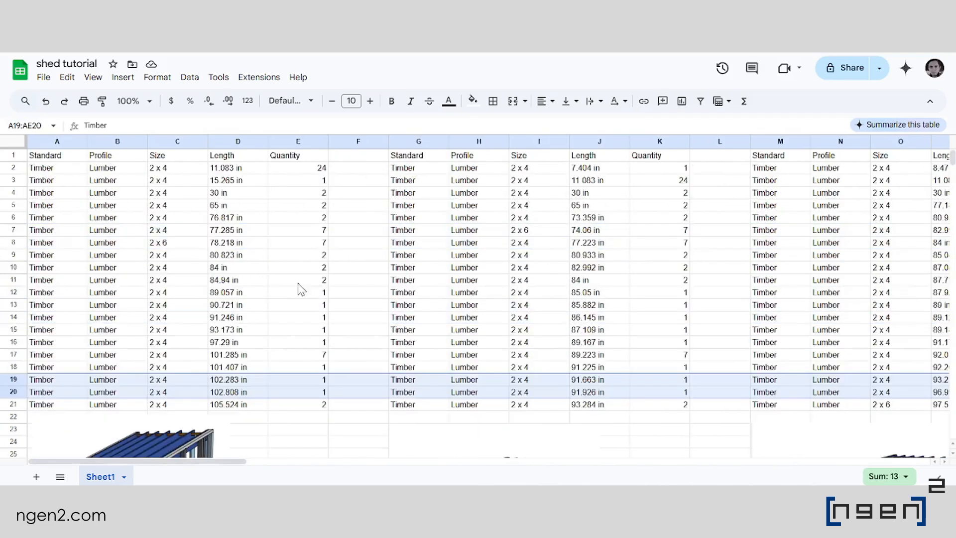
left_click(163, 220)
left_click_drag(59, 157, 864, 224)
left_click(538, 268)
scroll(657, 280, "down", 5)
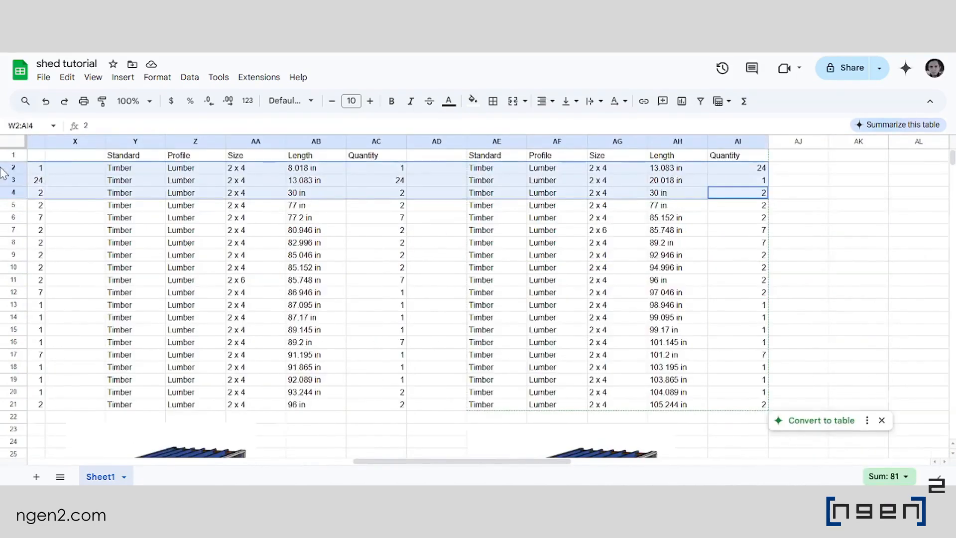
left_click_drag(2, 171, 3, 187)
left_click(538, 328)
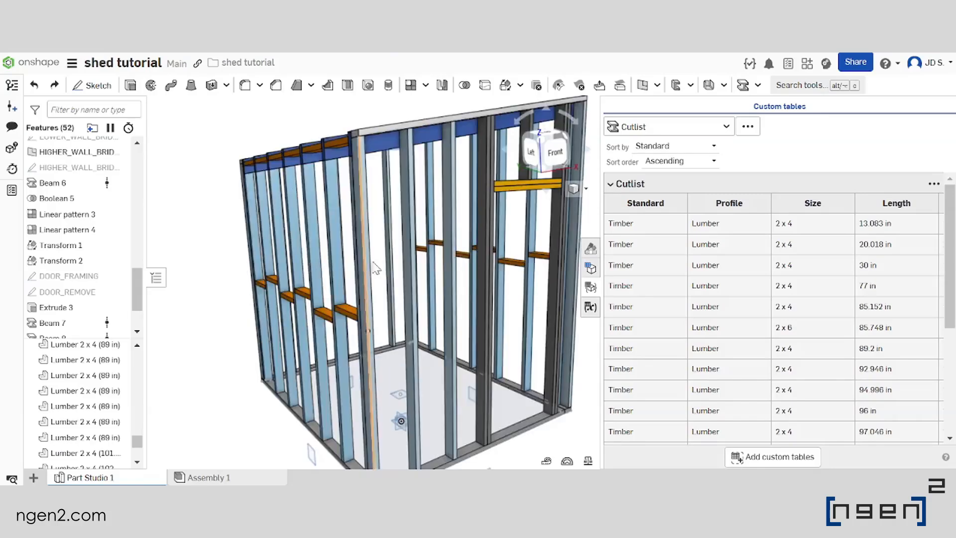
Return to the Onshape part studio, close the cutlist and examine the whole shed frame from several angles
scroll(436, 274, "up", 5)
scroll(479, 278, "down", 5)
right_click_drag(479, 278, 460, 265)
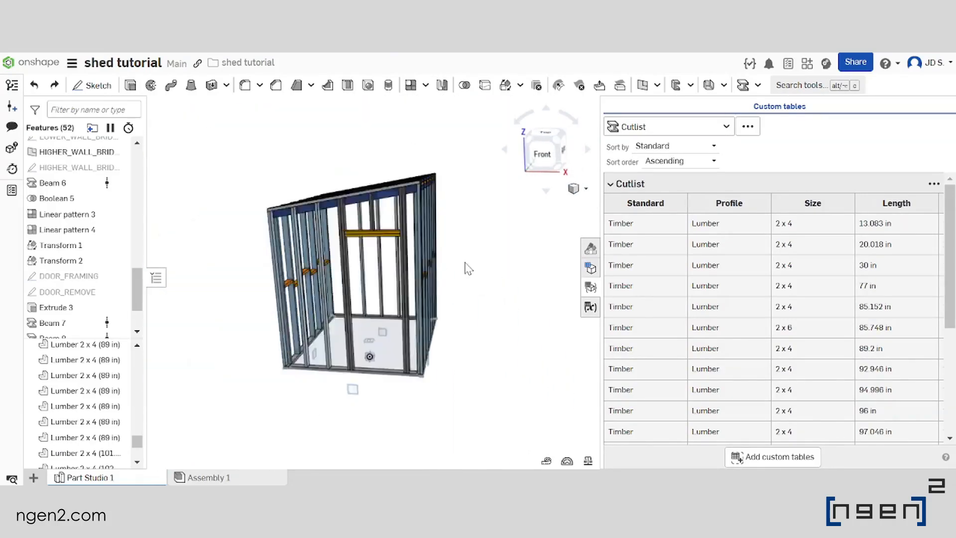
scroll(461, 264, "down", 2)
left_click(597, 289)
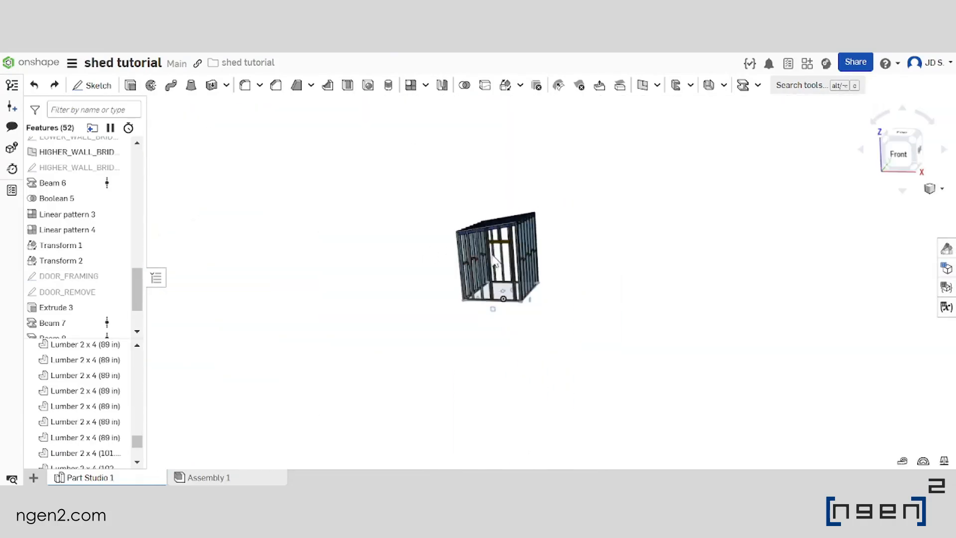
scroll(486, 255, "up", 5)
right_click_drag(518, 261, 630, 284)
scroll(573, 269, "down", 2)
scroll(630, 284, "up", 2)
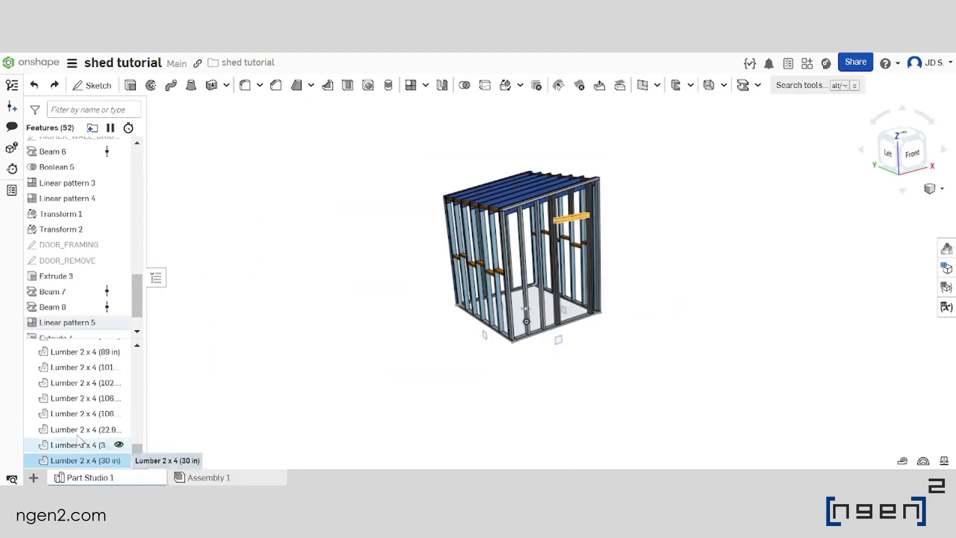
scroll(79, 440, "up", 3)
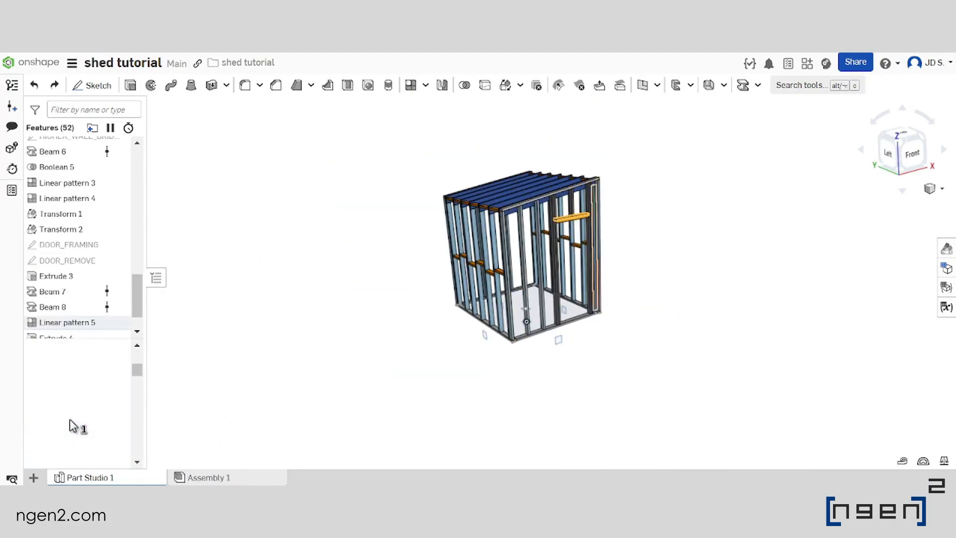
Assign the library material "Cedar, Western Red" to all lumber parts of the shed
key("ctrl+a")
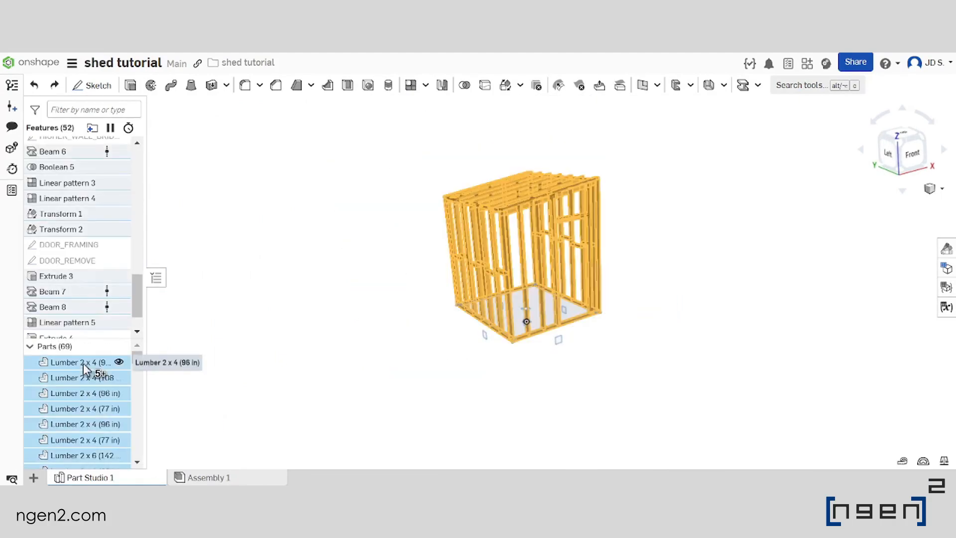
right_click(84, 369)
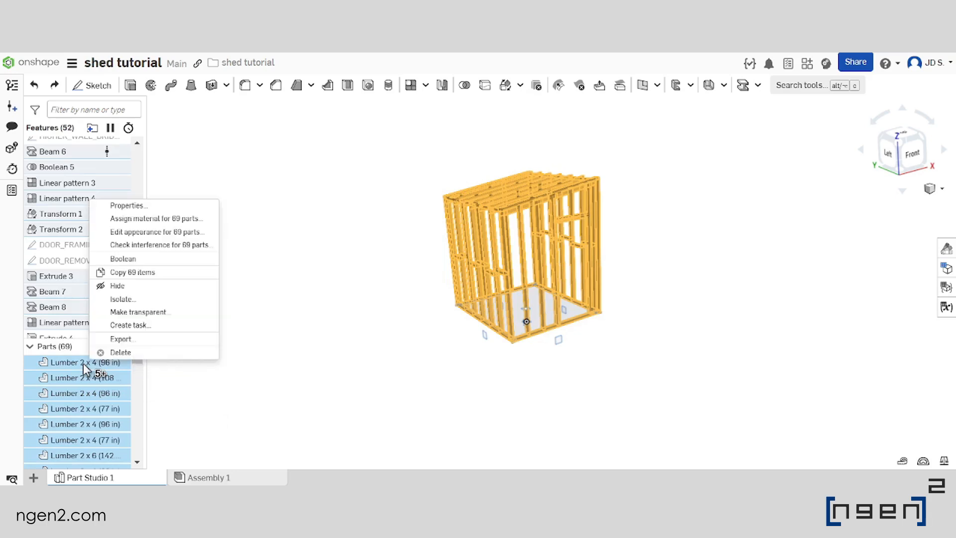
left_click(181, 219)
left_click(253, 169)
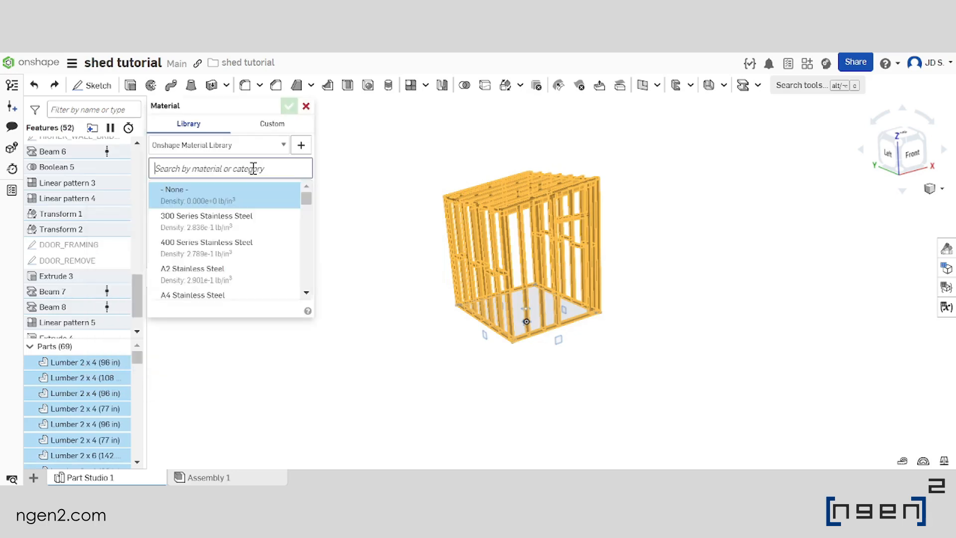
type("ce")
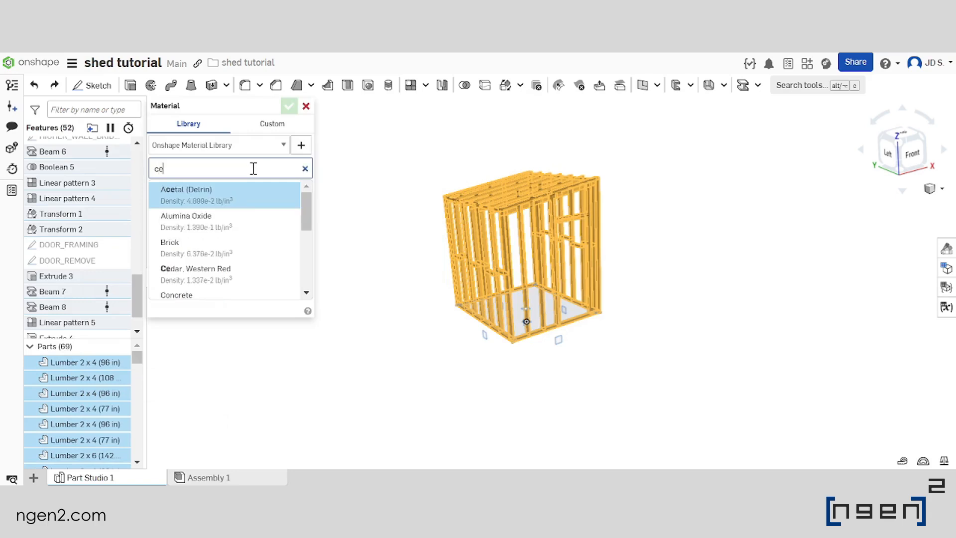
type("dar")
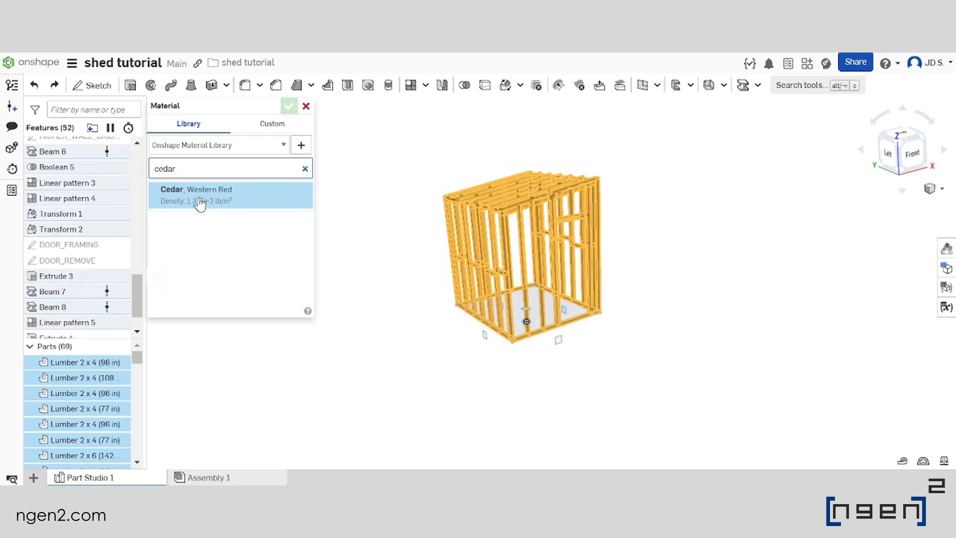
left_click(228, 202)
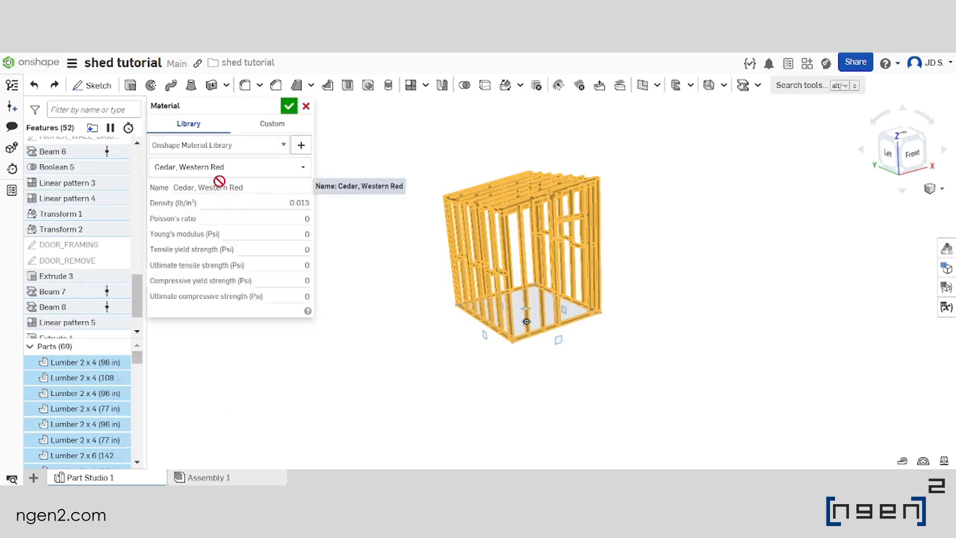
left_click(288, 107)
Select all lumber parts of the shed, open their appearance settings and try the pale yellow colour F0DFAD
right_click_drag(582, 249, 523, 304)
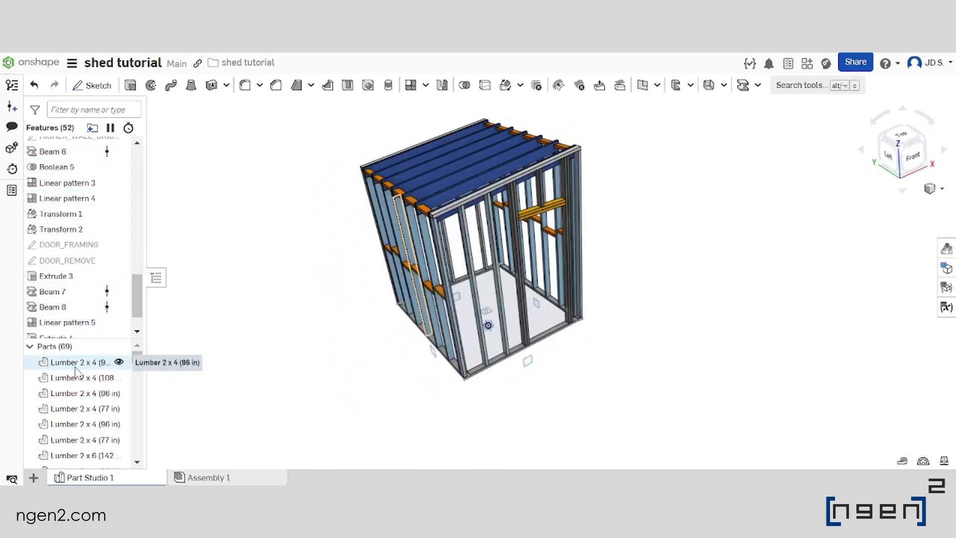
scroll(78, 393, "down", 15)
scroll(76, 403, "down", 1)
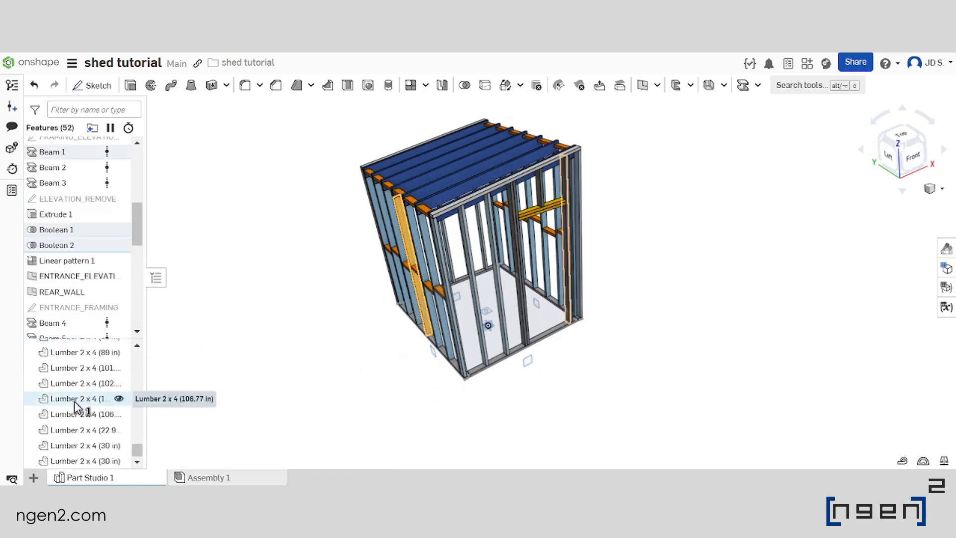
left_click(95, 461, "shift")
right_click(96, 461)
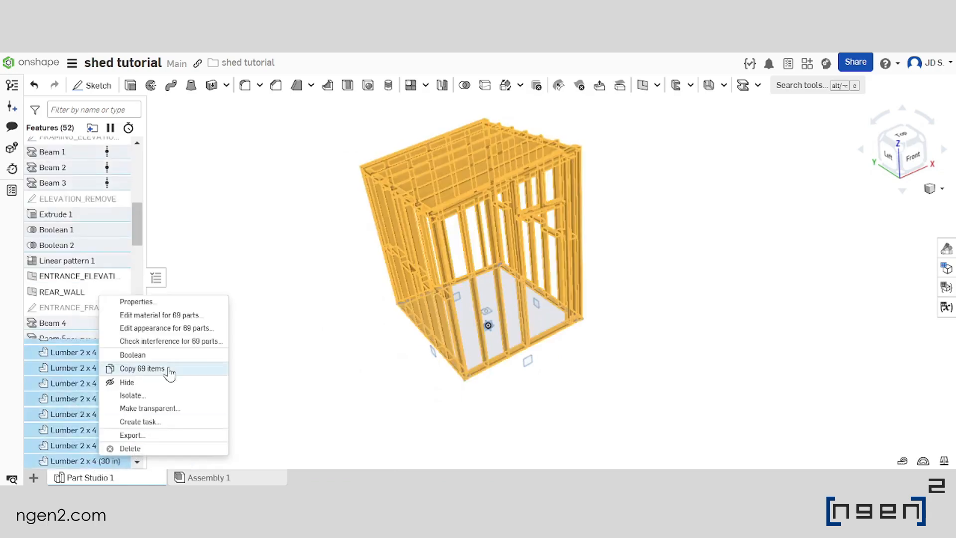
left_click(173, 328)
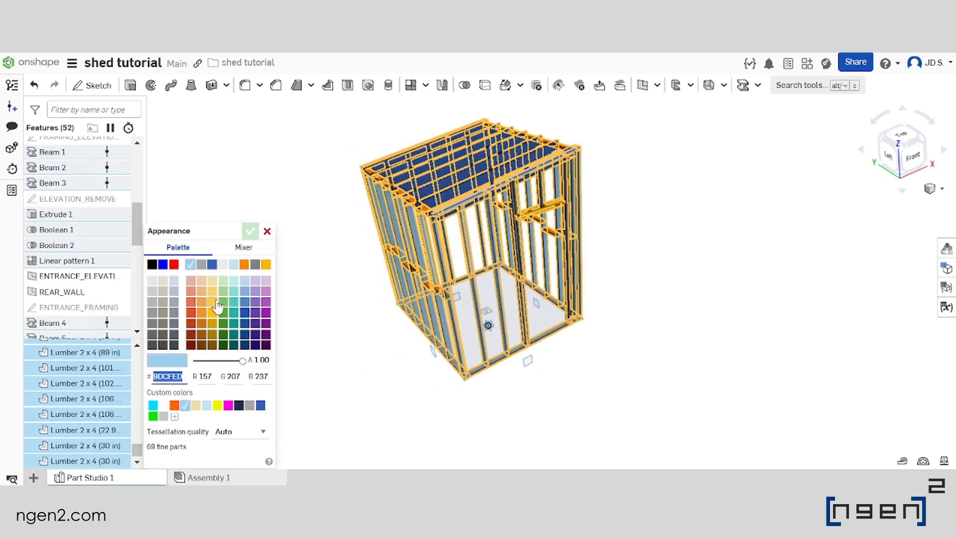
left_click(202, 281)
left_click(213, 282)
scroll(438, 172, "up", 10)
scroll(506, 200, "down", 10)
scroll(503, 204, "up", 10)
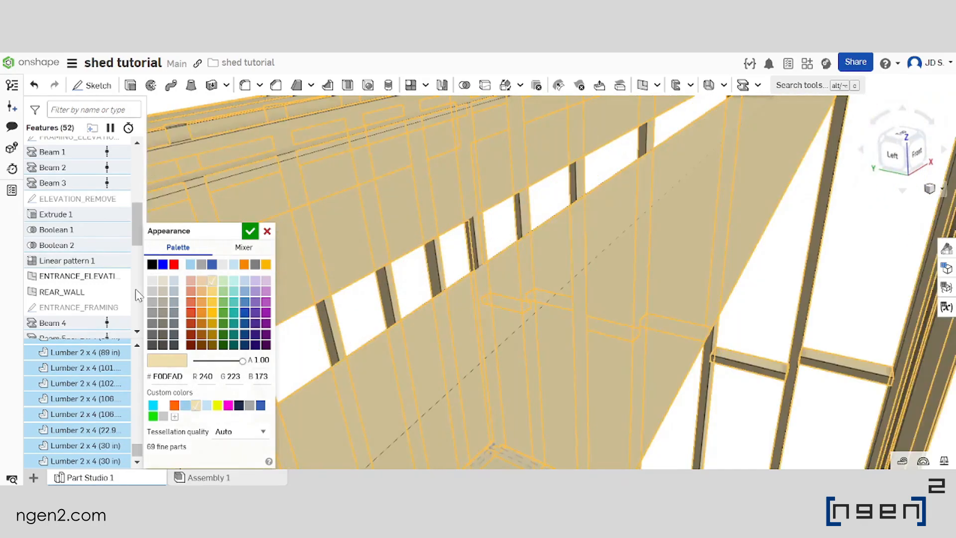
Change the colour of all selected lumber parts to the light tan EBCCA7 and apply the appearance
left_click(202, 282)
scroll(584, 281, "down", 10)
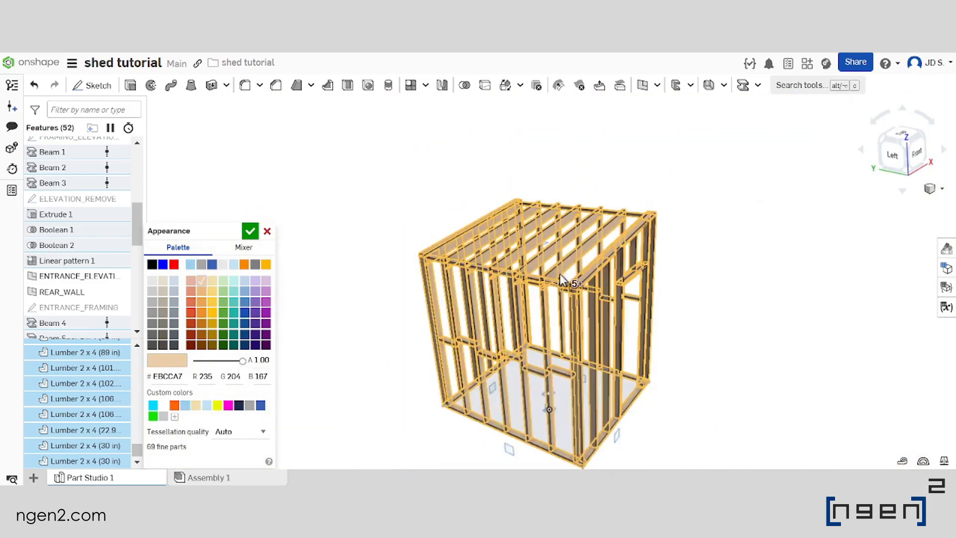
scroll(553, 283, "down", 10)
right_click_drag(552, 272, 569, 310)
scroll(552, 283, "up", 10)
left_click(251, 231)
Examine the recoloured shed frame up close and as a whole, including the bottom plates and wall studs, from several angles
scroll(525, 337, "up", 5)
scroll(570, 310, "down", 5)
scroll(566, 309, "up", 5)
scroll(570, 309, "down", 5)
scroll(573, 309, "up", 5)
left_click(532, 274)
scroll(580, 336, "down", 4)
scroll(578, 332, "up", 5)
scroll(592, 313, "down", 5)
scroll(455, 316, "up", 5)
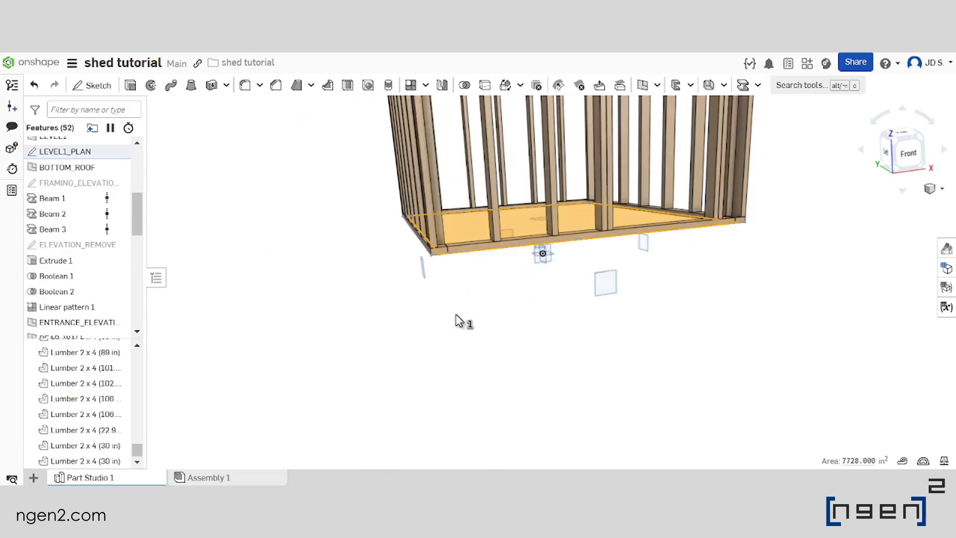
left_click(478, 323)
scroll(482, 318, "down", 2)
scroll(500, 275, "down", 3)
right_click_drag(498, 279, 503, 346)
scroll(504, 342, "down", 2)
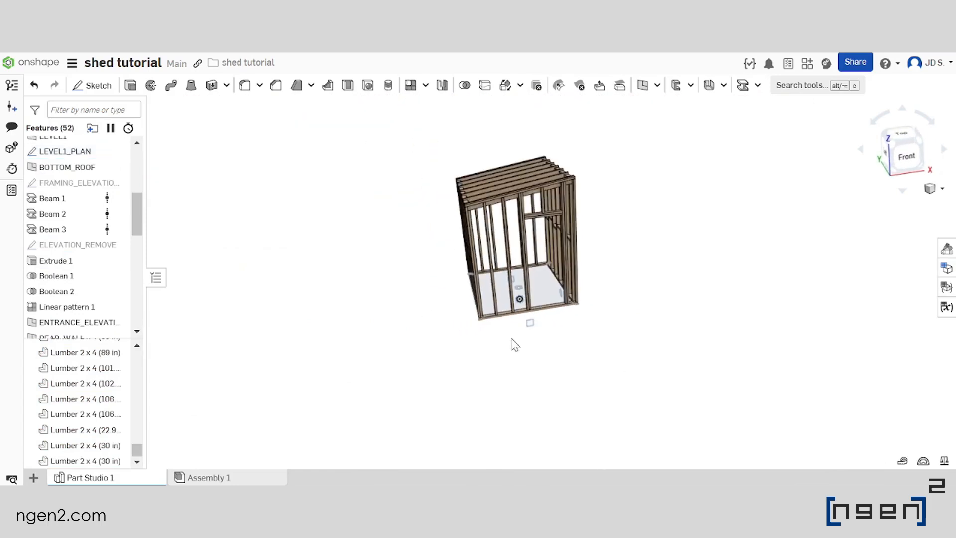
scroll(546, 327, "down", 2)
scroll(526, 325, "up", 5)
right_click_drag(523, 321, 550, 308)
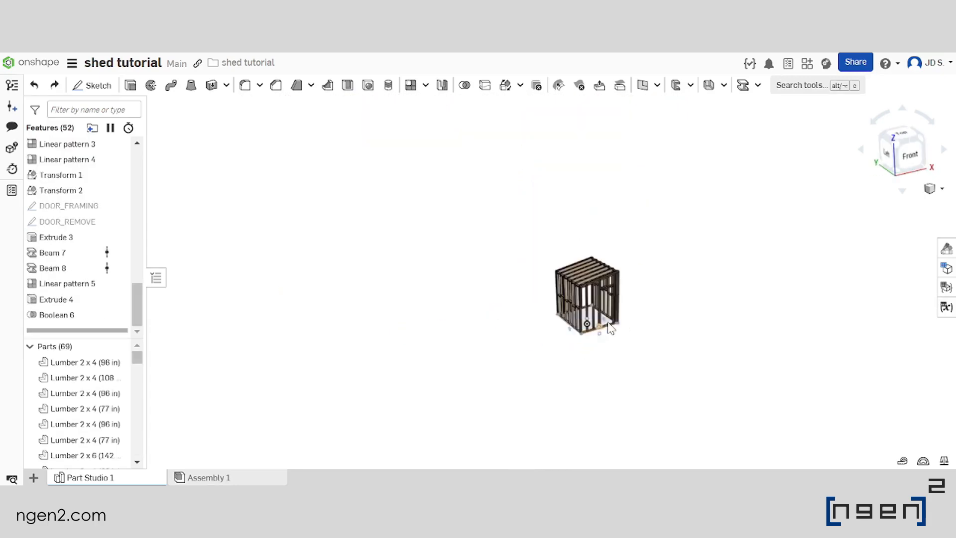
scroll(608, 322, "up", 5)
scroll(557, 327, "down", 5)
scroll(560, 326, "up", 5)
right_click_drag(554, 344, 559, 332)
scroll(557, 333, "down", 3)
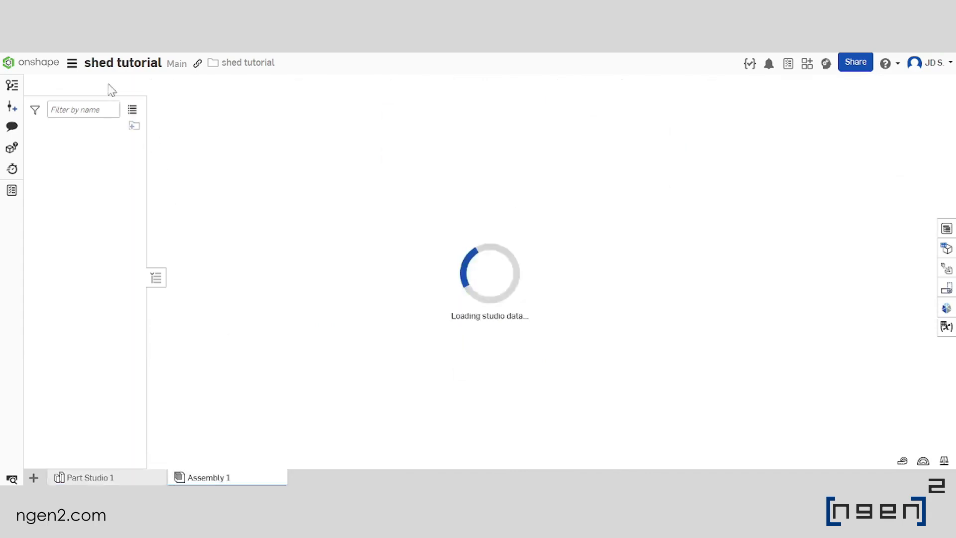
Insert all parts of Part Studio 1 into Assembly 1
left_click(122, 90)
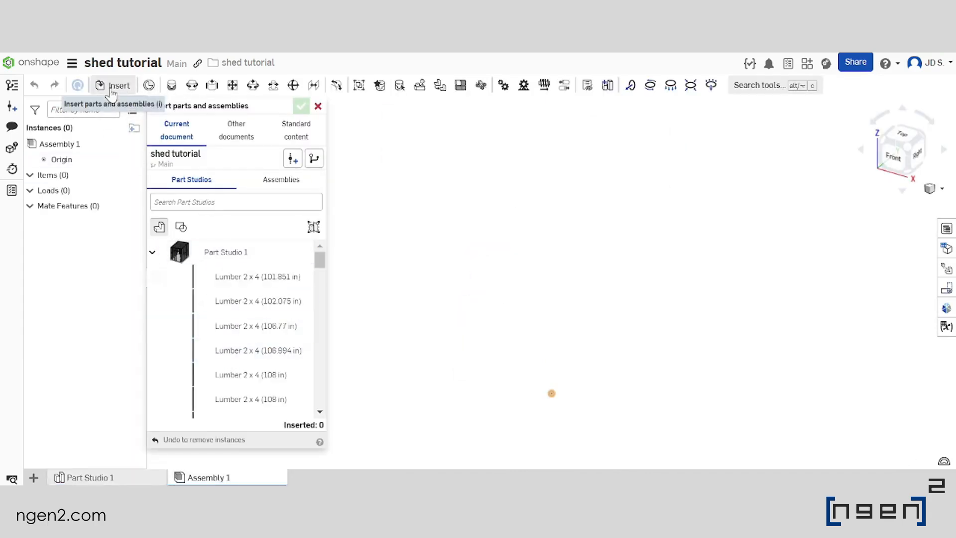
left_click(241, 253)
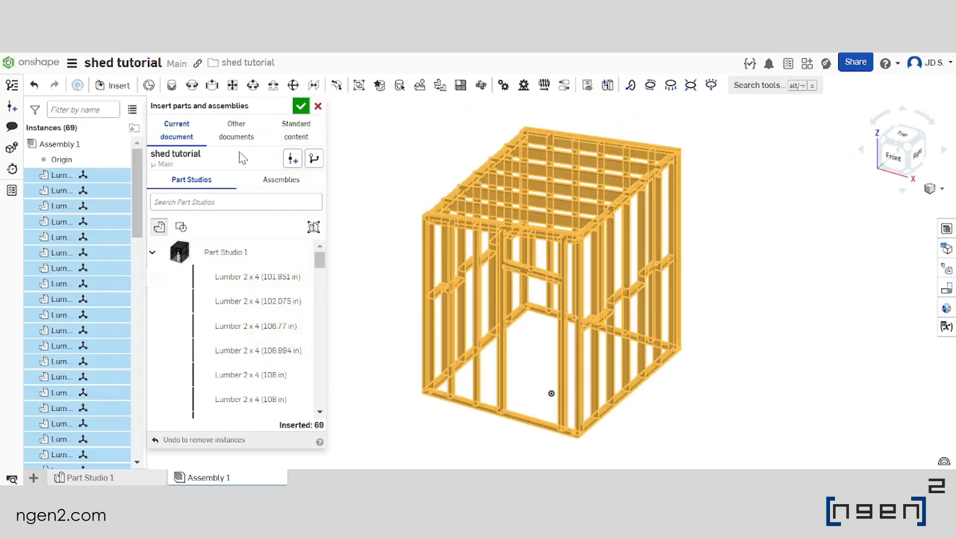
left_click(301, 109)
Check the inserted shed frame in Assembly 1 and create a Render Studio in the document
scroll(356, 204, "down", 3)
scroll(380, 244, "up", 3)
right_click_drag(387, 247, 441, 273)
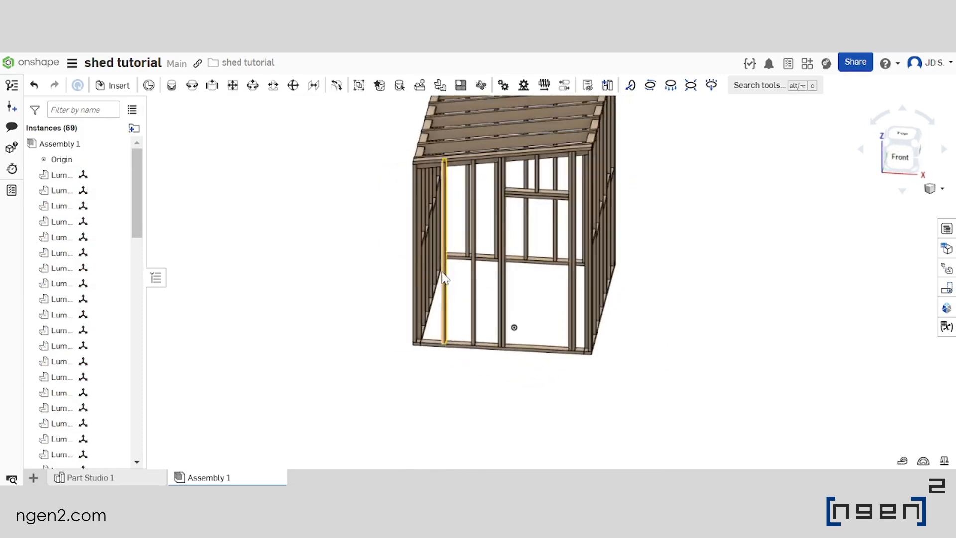
scroll(441, 274, "down", 3)
mouse_move(483, 318)
right_mouse_down()
mouse_move(511, 307)
mouse_move(497, 309)
right_mouse_up()
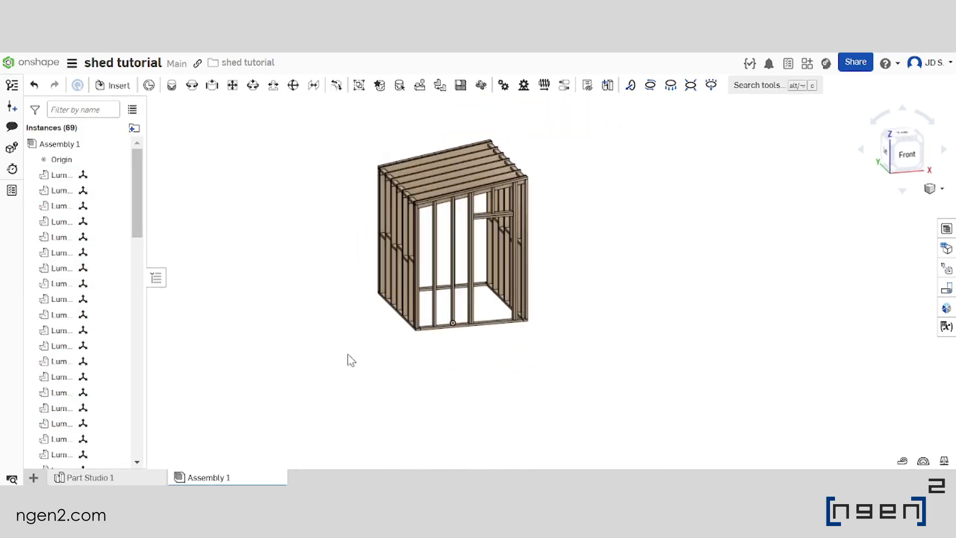
left_click(33, 478)
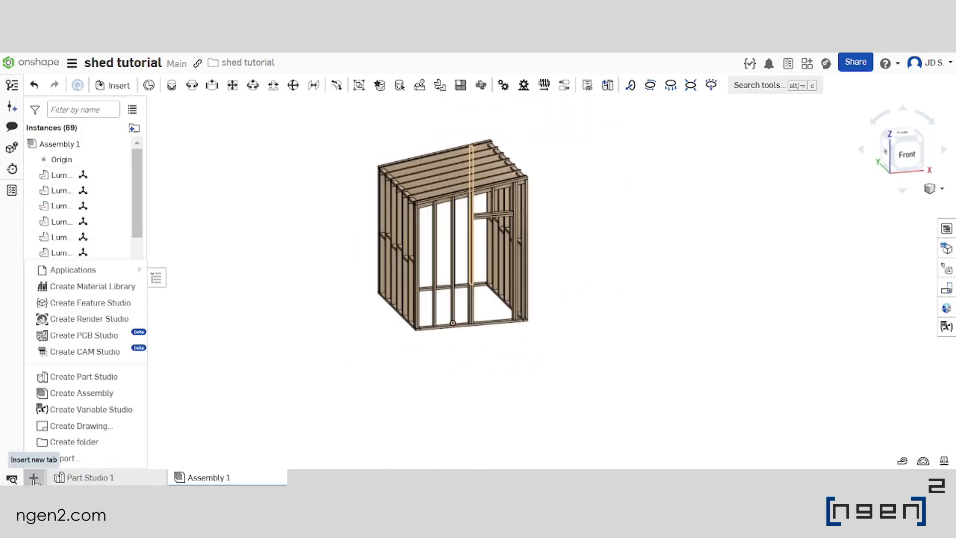
left_click(89, 319)
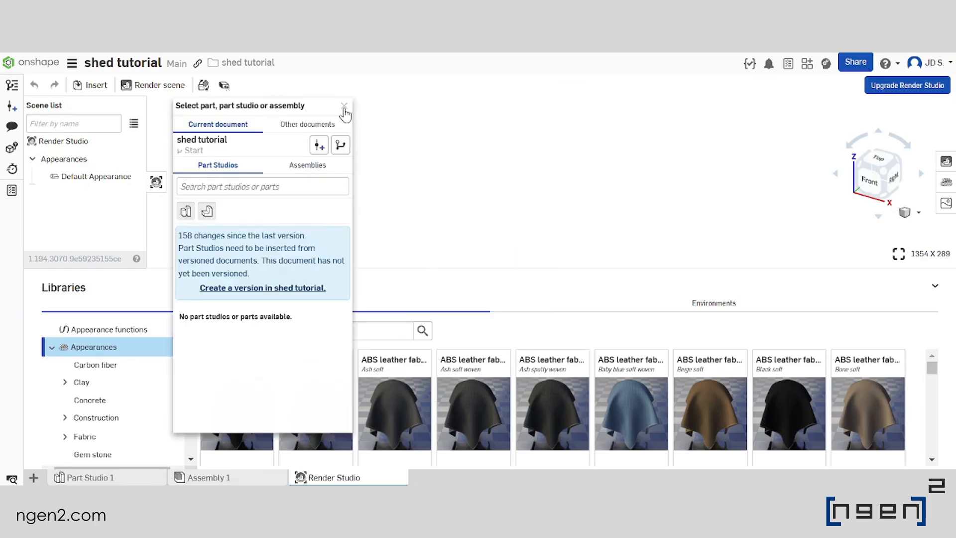
Create version V1 of the shed tutorial document and insert Assembly 1 from it into the render scene, dismissing the introduction tour
left_click(305, 165)
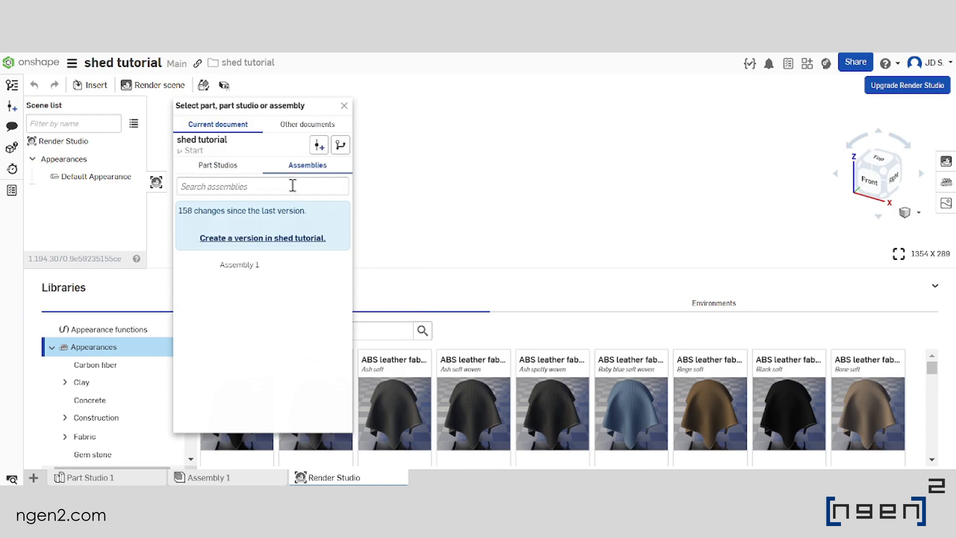
left_click(247, 239)
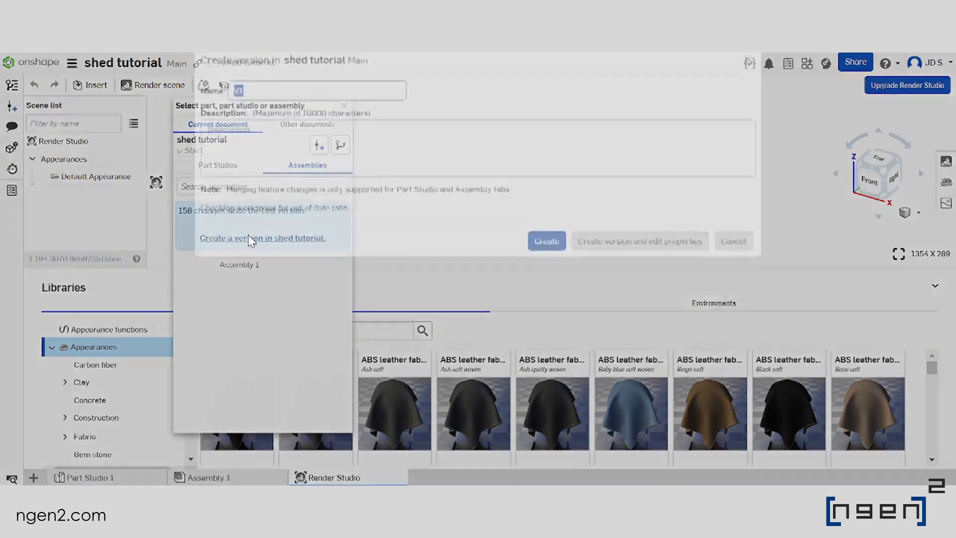
left_click(543, 243)
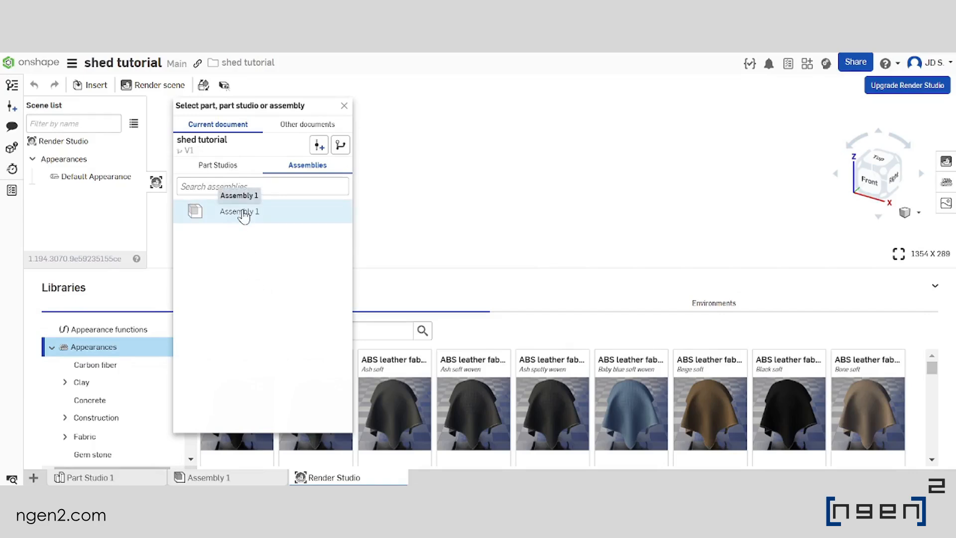
left_click(244, 216)
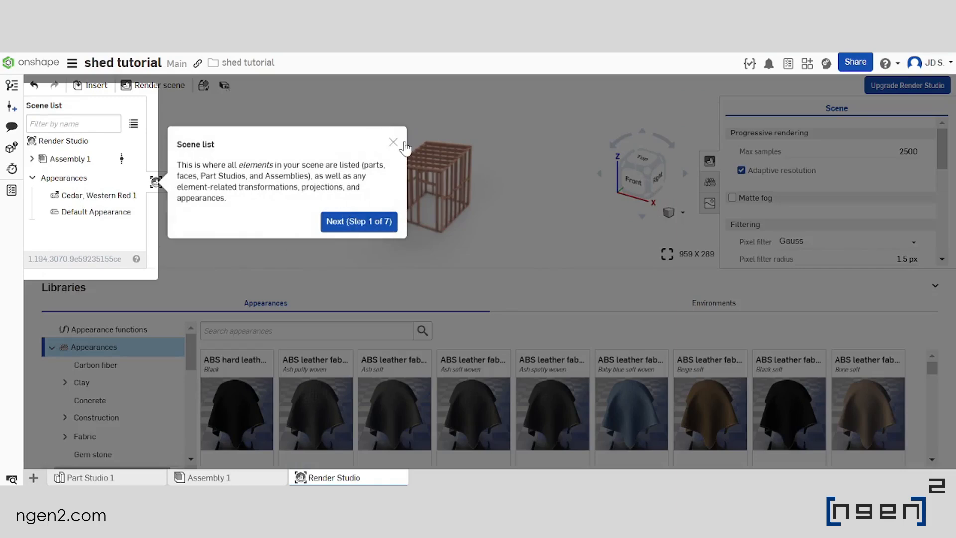
left_click(400, 148)
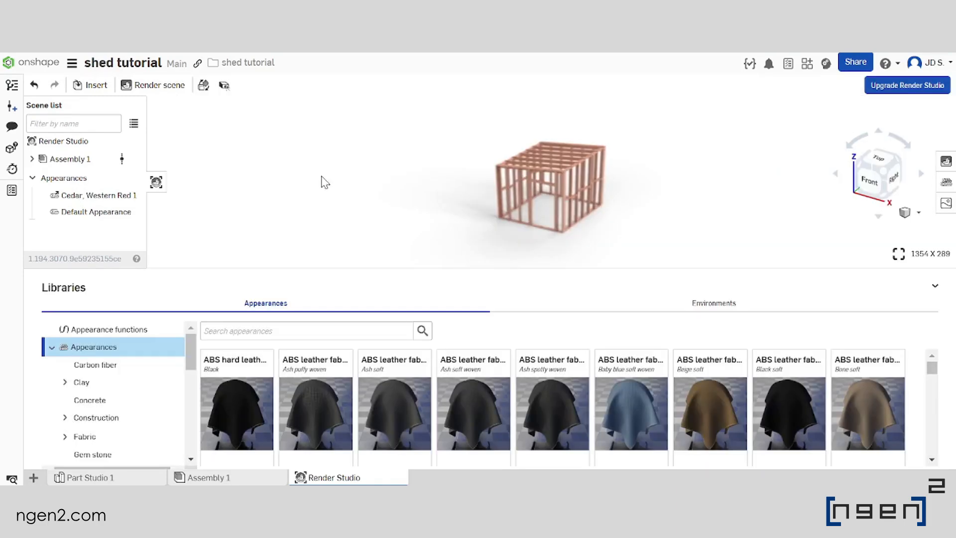
Enlarge the render viewport to show the whole shed and search the appearance library for "WOOD"
left_click_drag(562, 303, 566, 351)
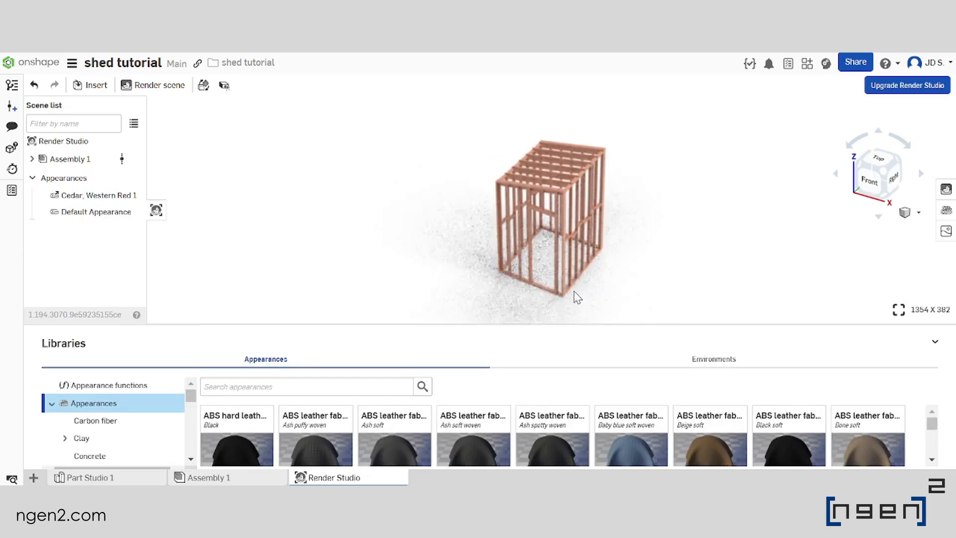
scroll(561, 259, "up", 4)
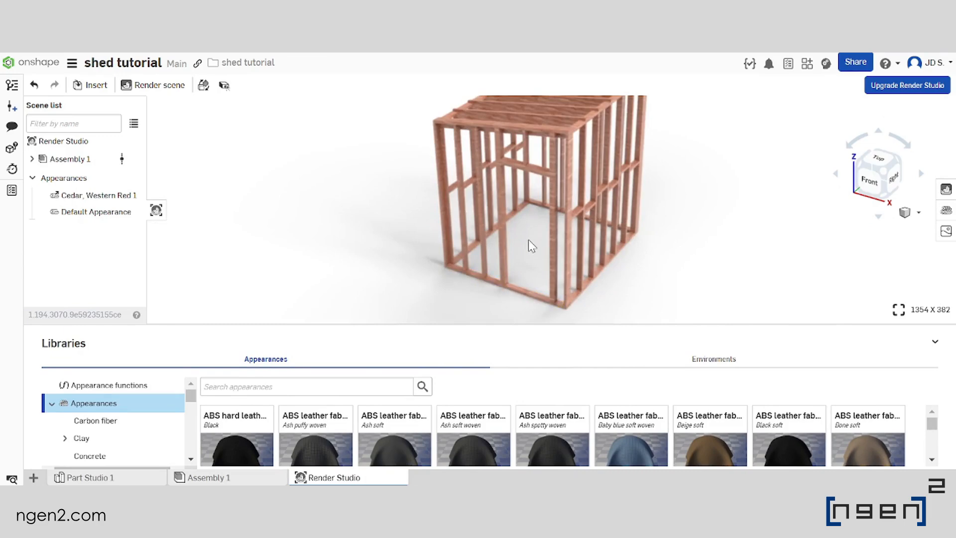
right_click_drag(540, 238, 590, 229)
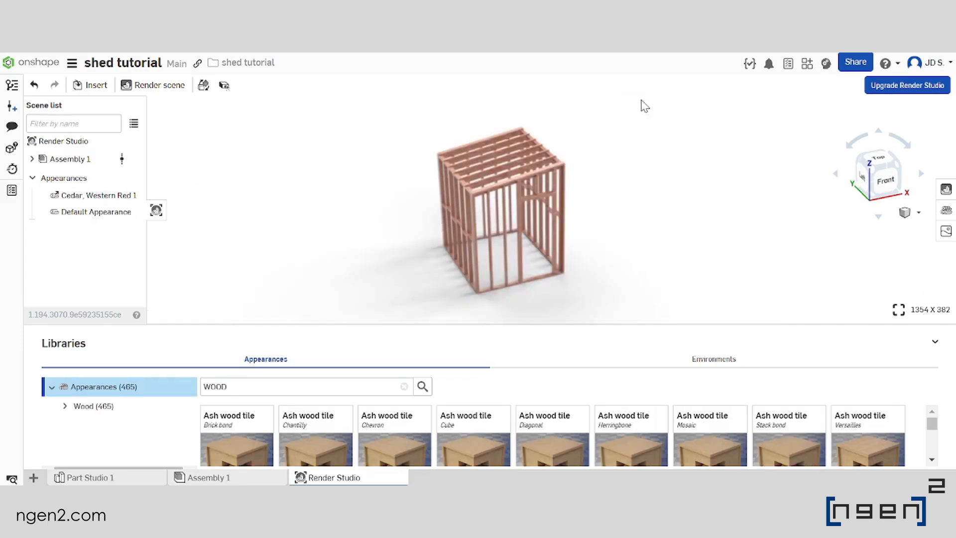
Assign the library appearance "Oak wood, Bleached matte" to all cedar parts of the shed and clear the selection
left_click(536, 189)
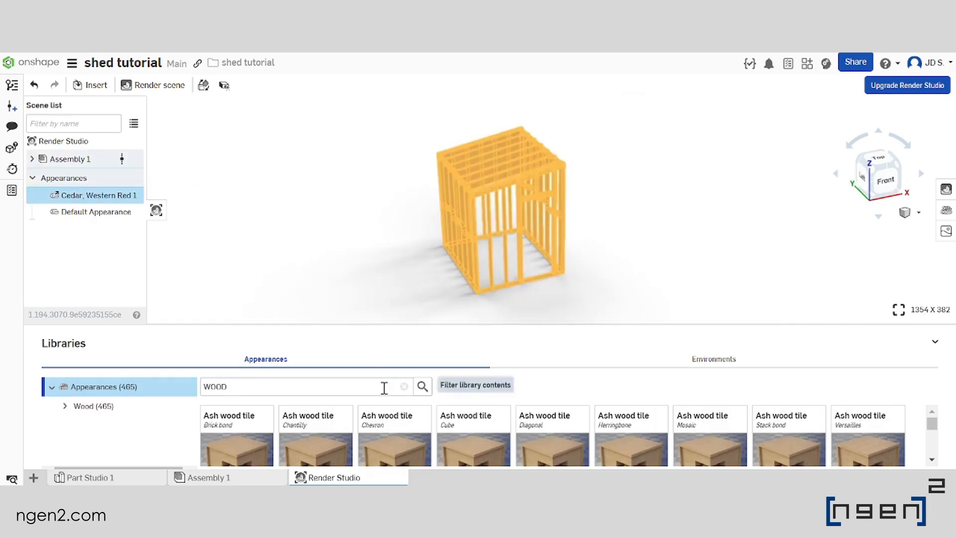
left_click_drag(388, 327, 395, 219)
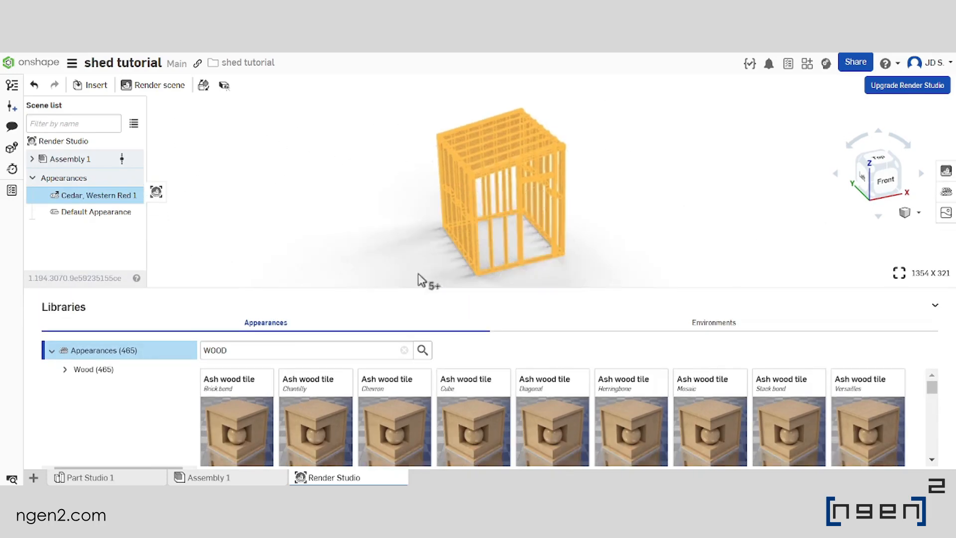
scroll(542, 384, "down", 2)
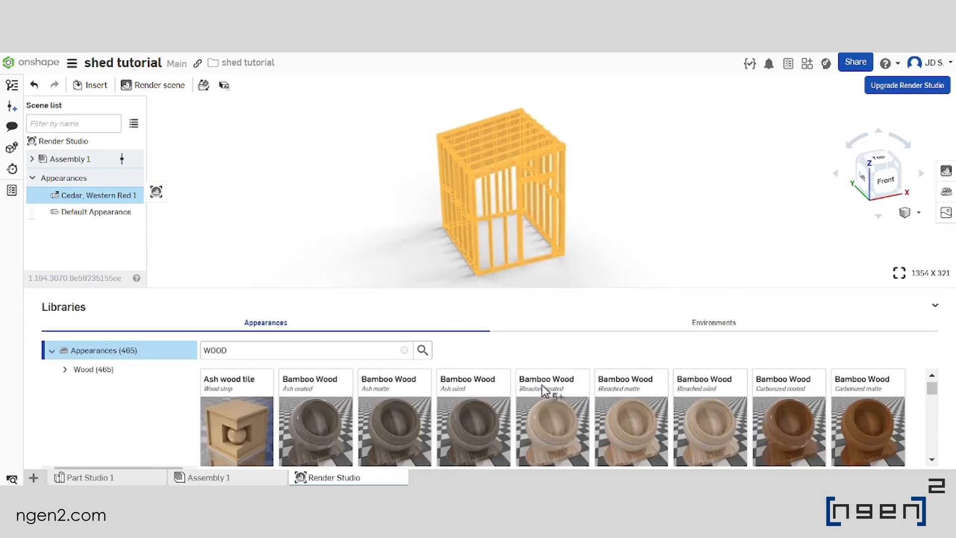
scroll(592, 406, "down", 3)
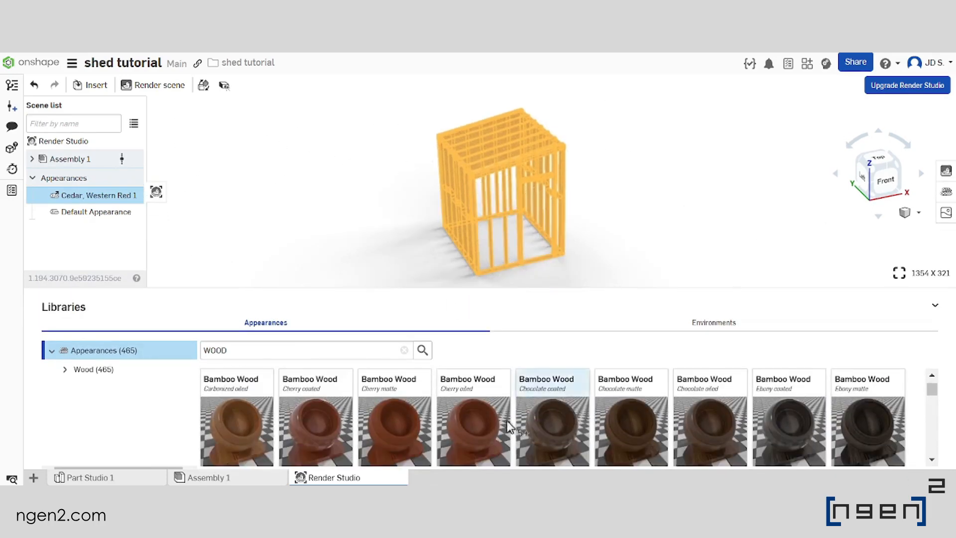
scroll(564, 424, "down", 3)
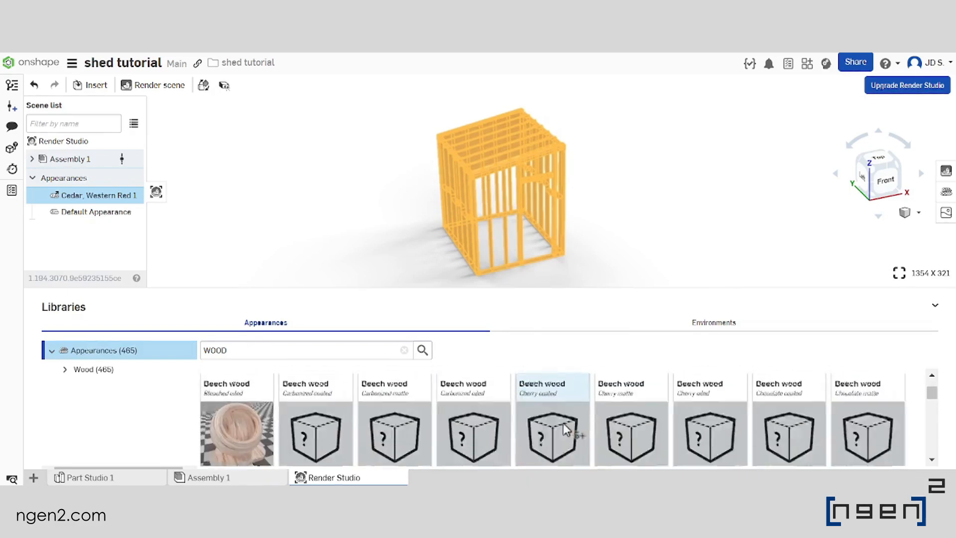
scroll(599, 424, "down", 5)
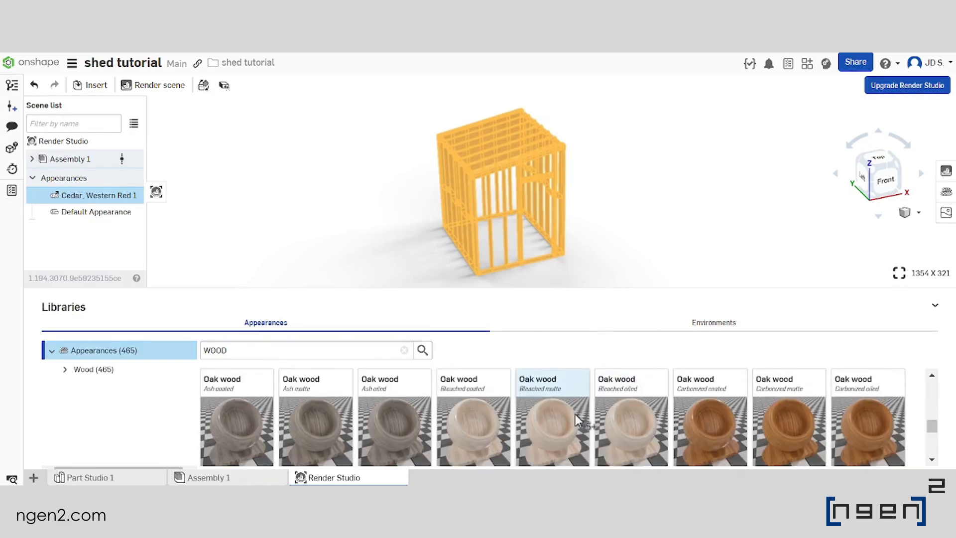
right_click(546, 416)
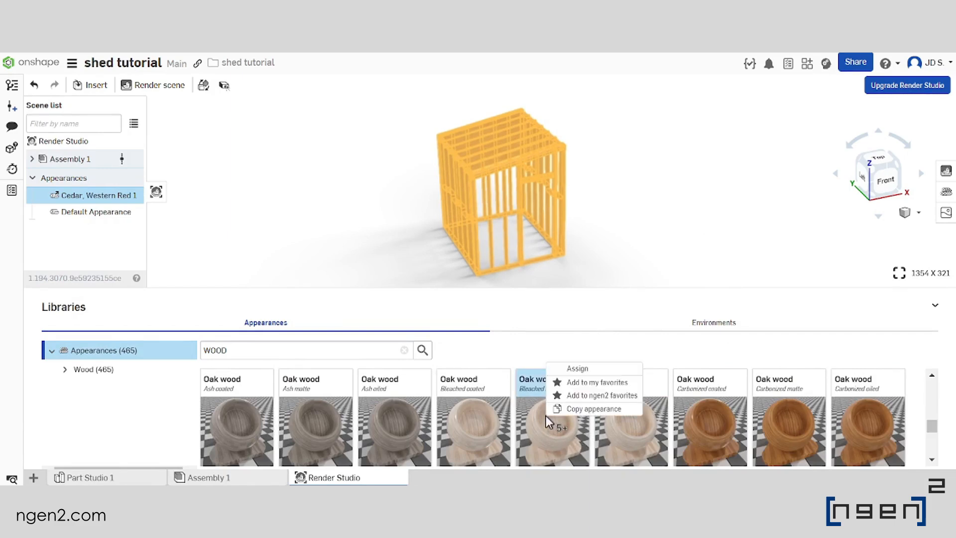
left_click(595, 369)
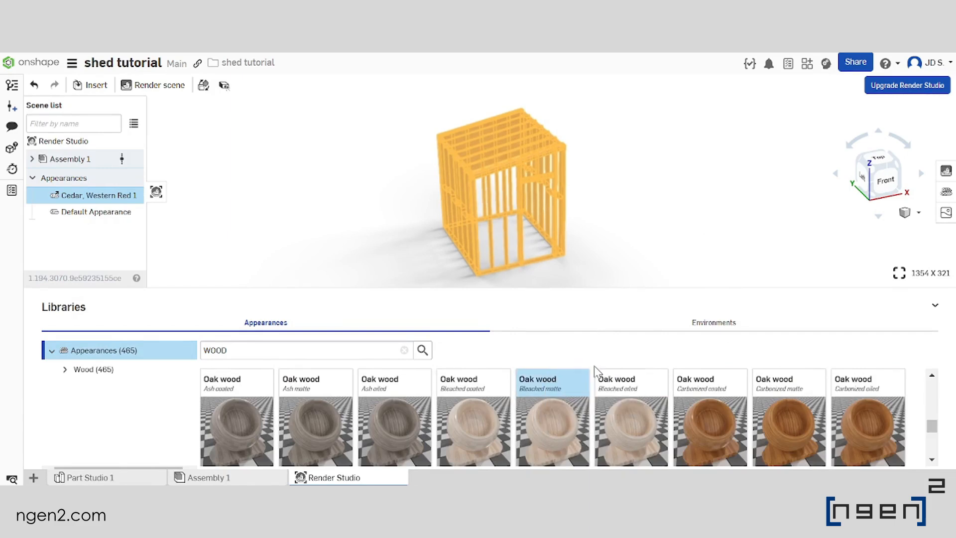
left_click(614, 184)
Enlarge the render viewport further and examine the oak-textured shed frame up close and as a whole
scroll(491, 166, "up", 5)
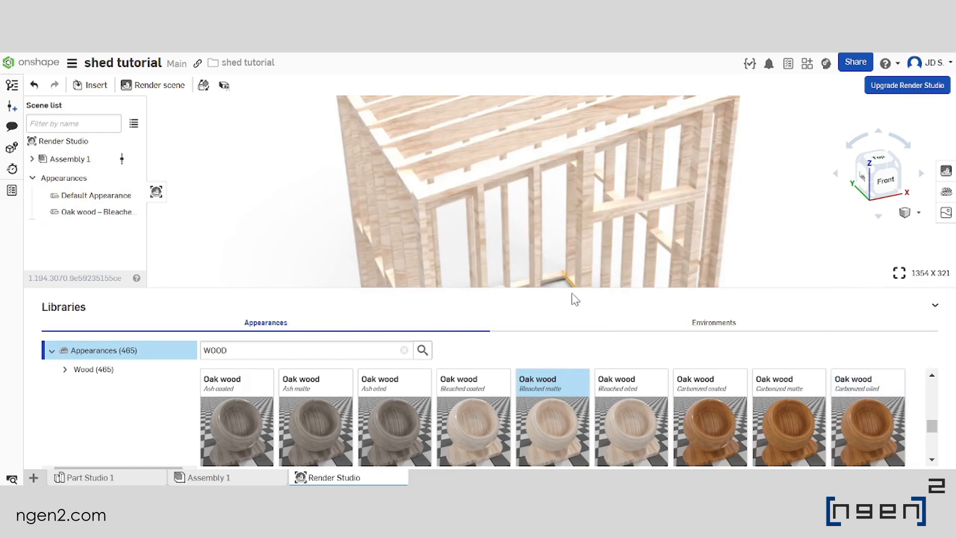
left_click_drag(573, 291, 561, 399)
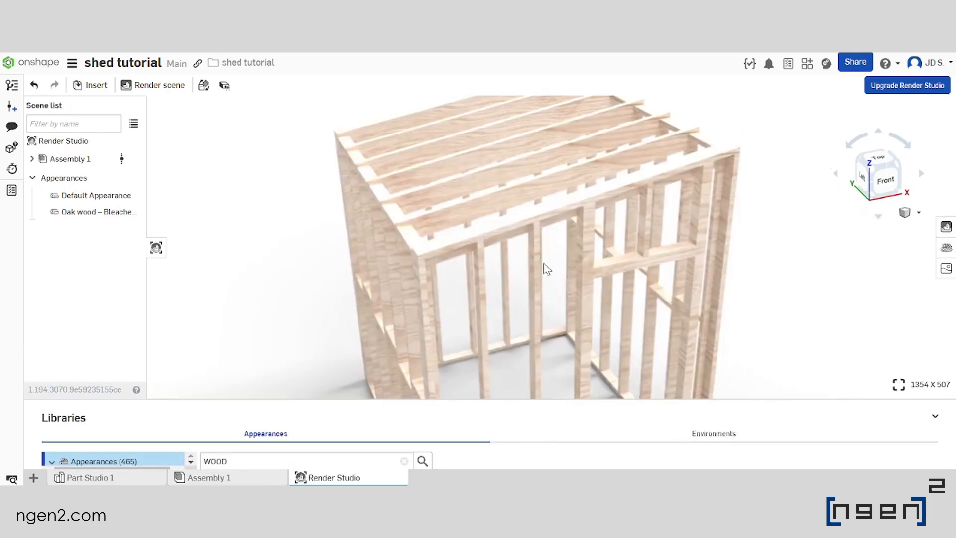
scroll(539, 172, "down", 4)
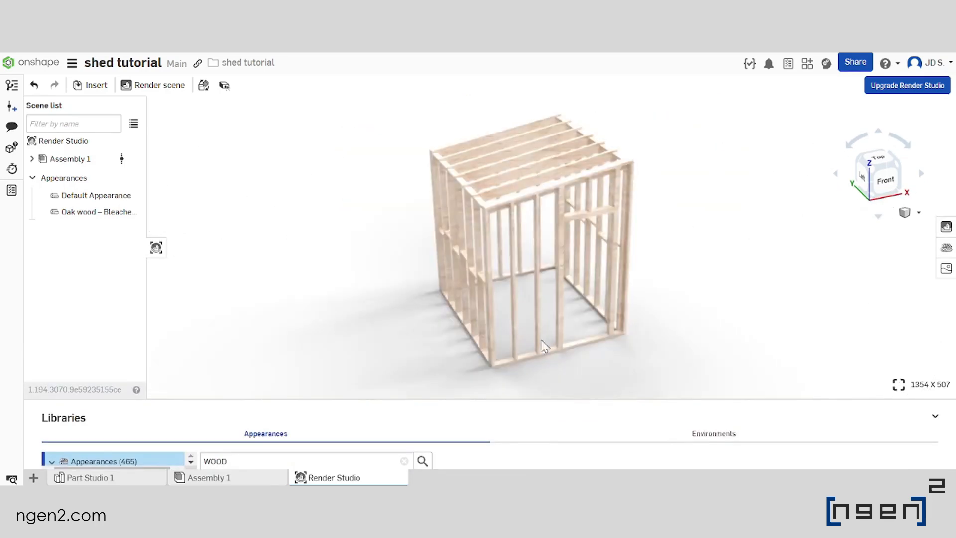
Select the vertical studs of the shed, rotate their oak wood texture by 90 degrees, and clear the selection
scroll(525, 367, "up", 1)
scroll(516, 328, "up", 6)
left_click_drag(698, 337, 412, 304)
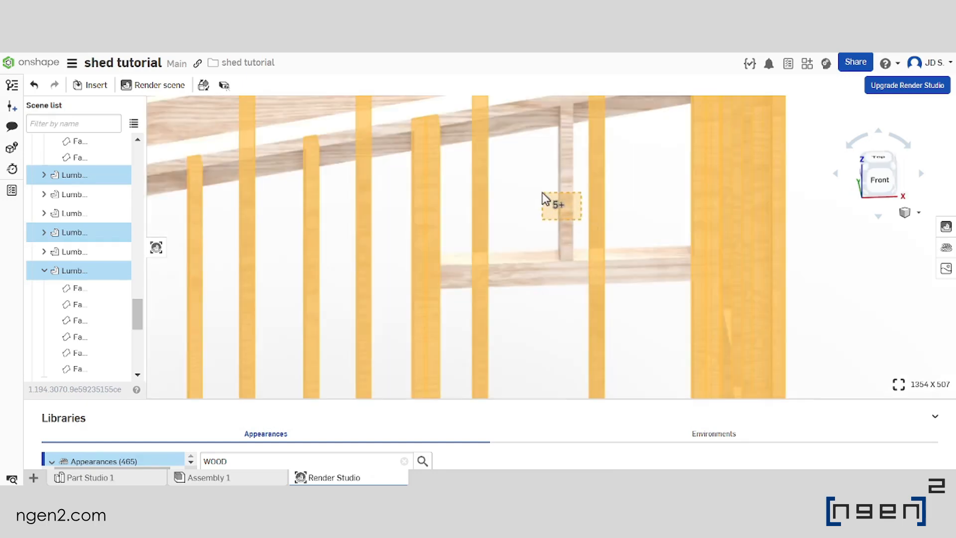
left_click_drag(542, 192, 543, 192)
scroll(542, 192, "down", 5)
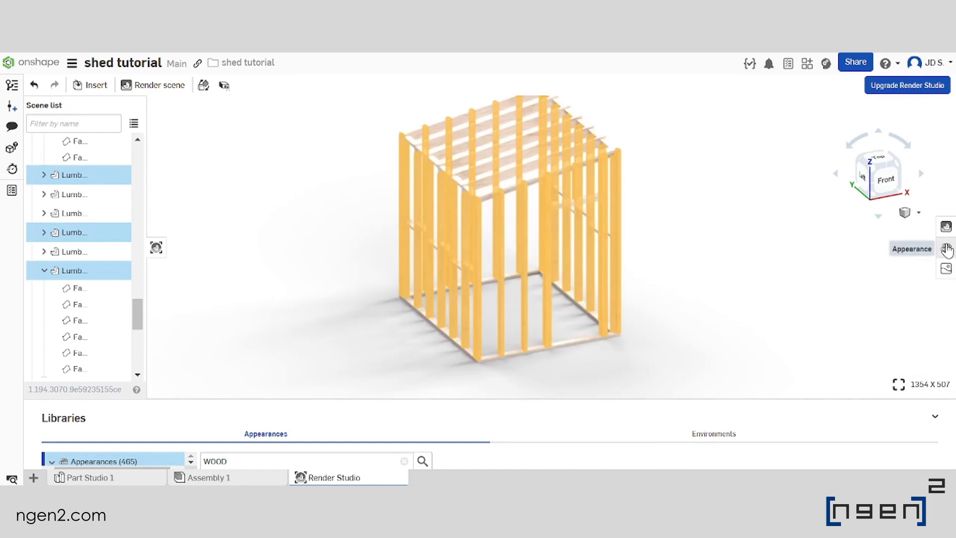
left_click(946, 249)
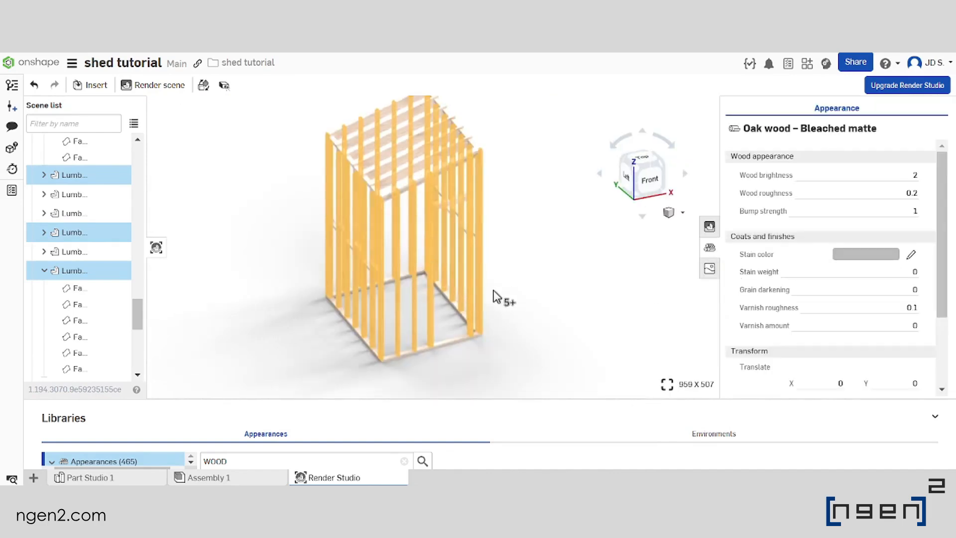
scroll(847, 289, "down", 2)
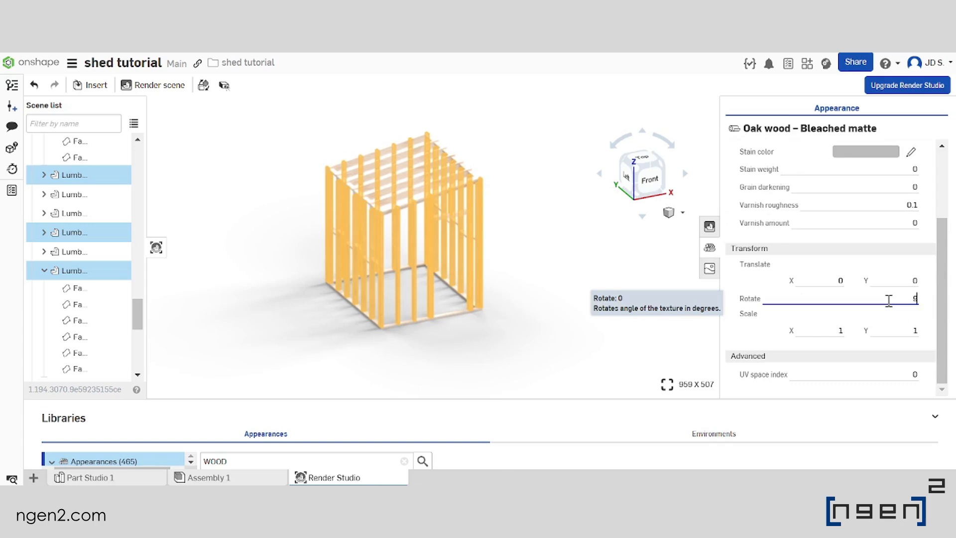
key("Return")
left_click(506, 251)
Check the rotated wood grain on the shed frame and turn on perspective for the render view
scroll(389, 287, "up", 5)
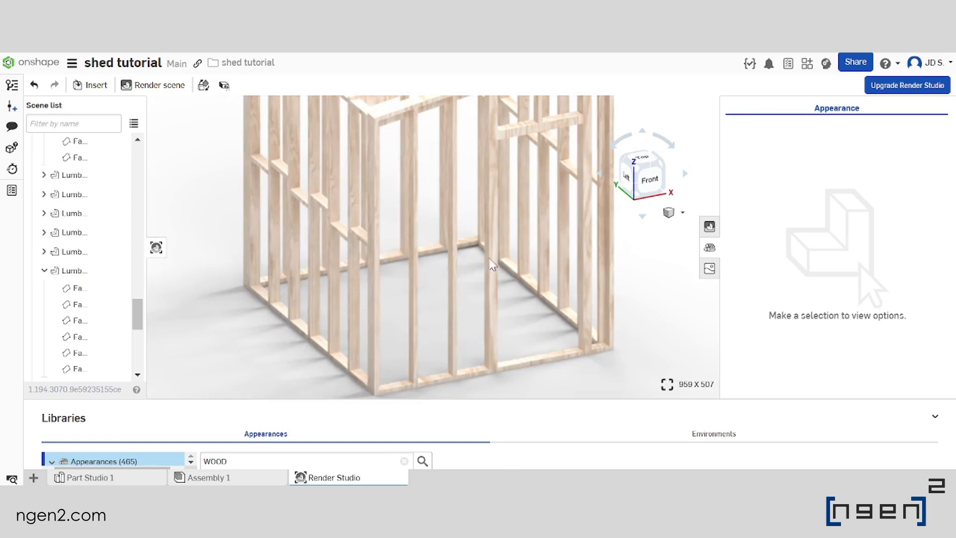
key("f")
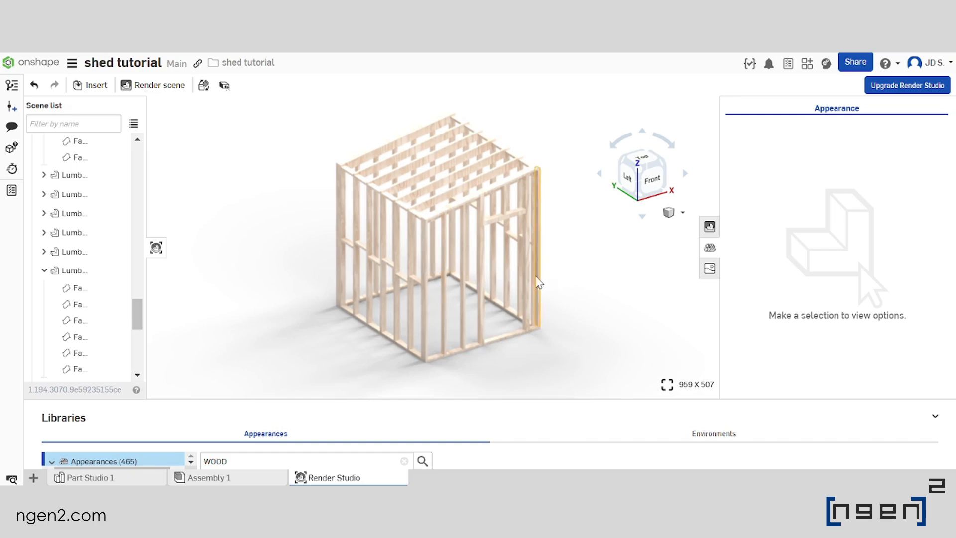
right_click_drag(519, 273, 499, 272)
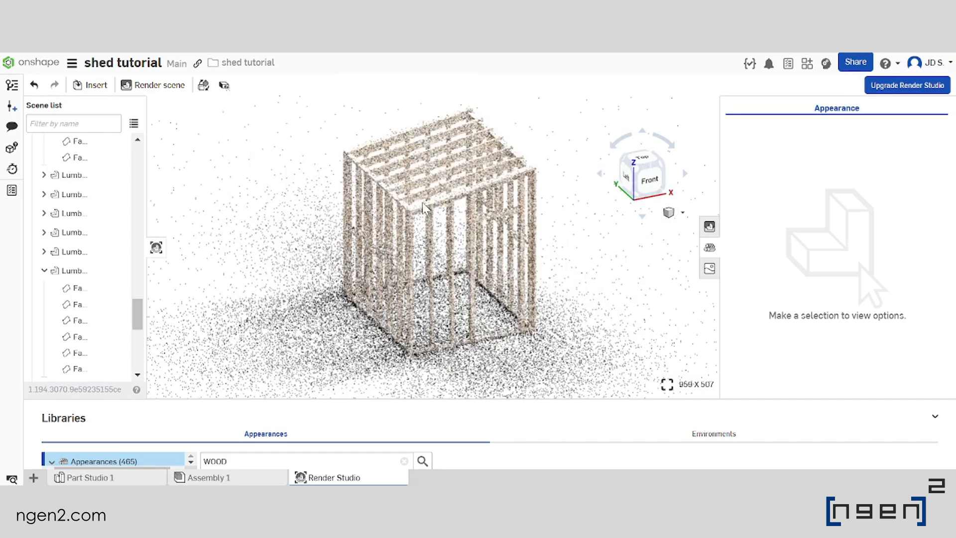
scroll(441, 204, "up", 3)
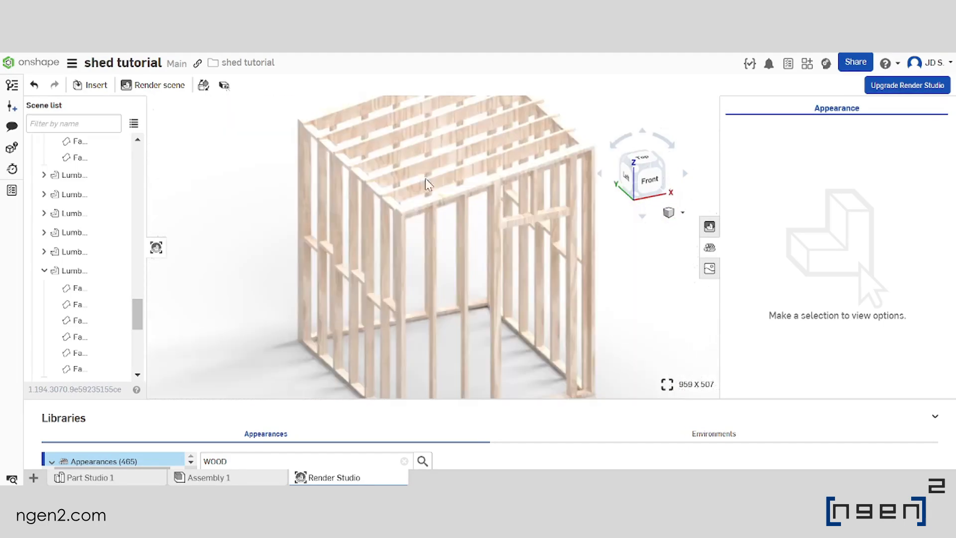
scroll(423, 180, "down", 5)
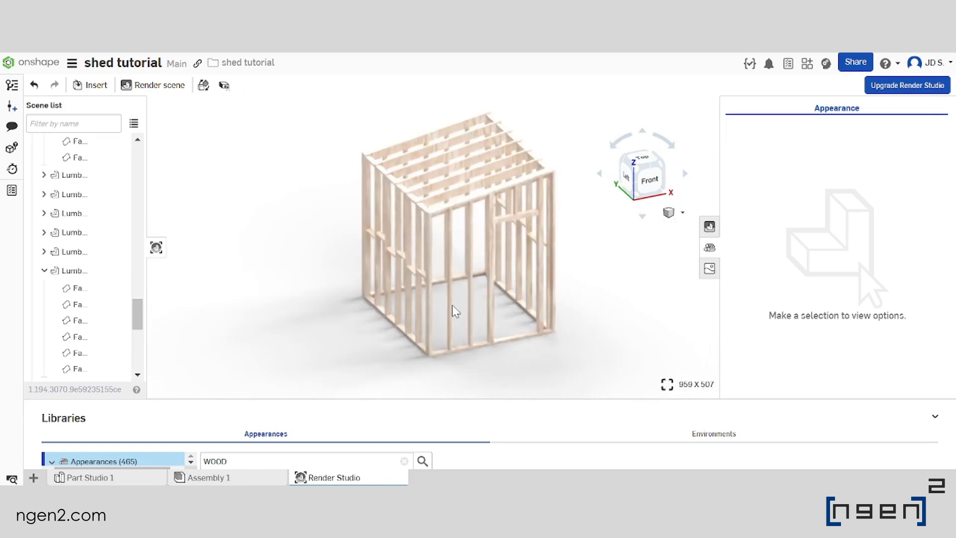
left_click(676, 213)
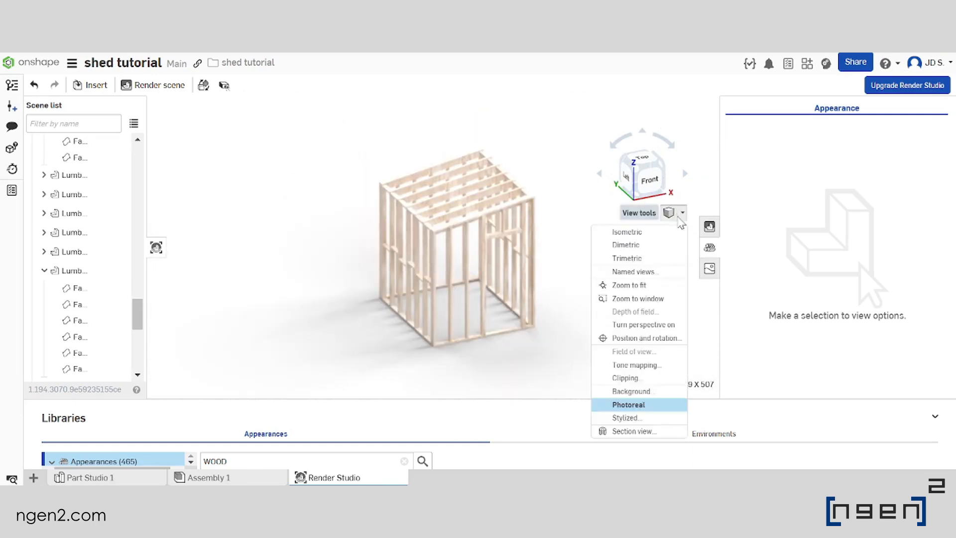
left_click(652, 326)
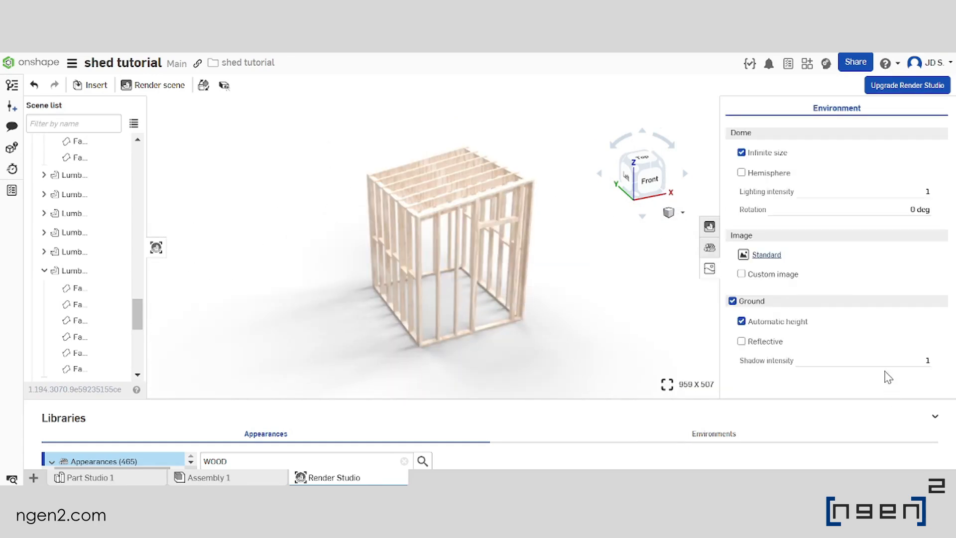
Set the environment's ground shadow intensity to 0
left_click(885, 364)
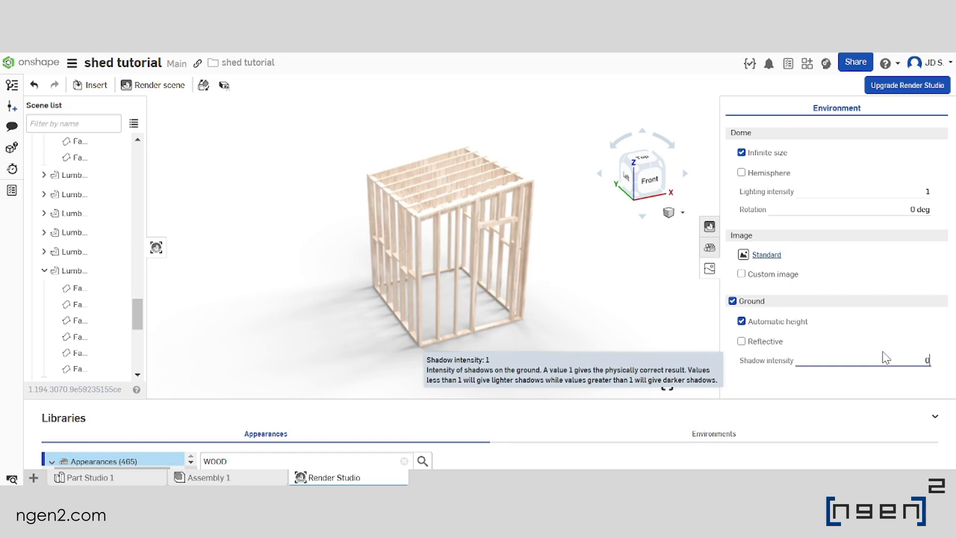
type("0")
key("Return")
left_click(609, 287)
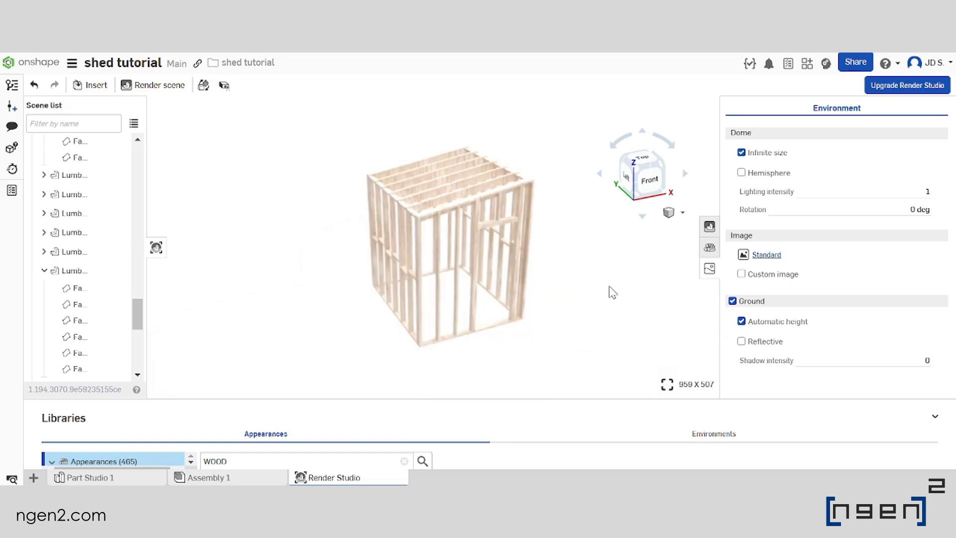
View the shed from its front right corner and set the dome's lighting intensity to 0.75
right_click_drag(587, 266, 535, 293)
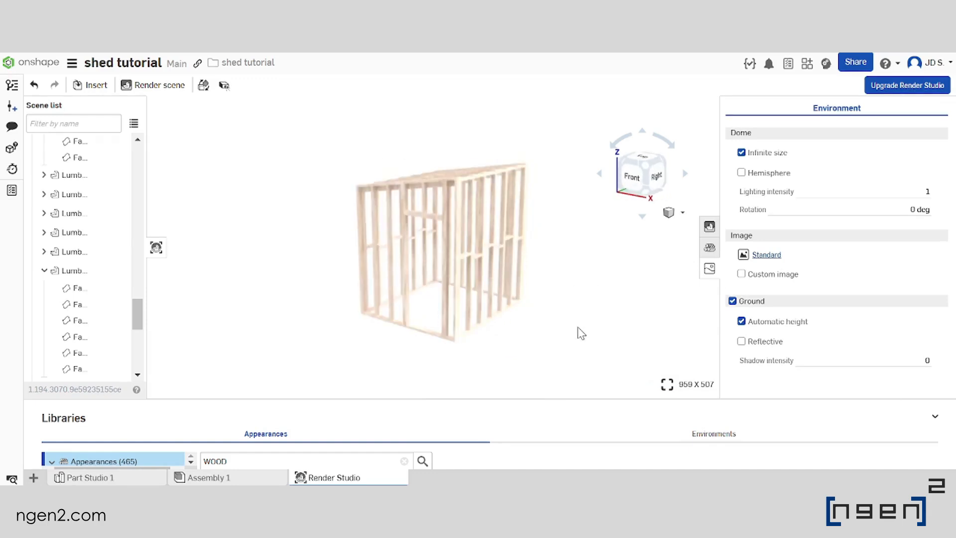
left_click(897, 194)
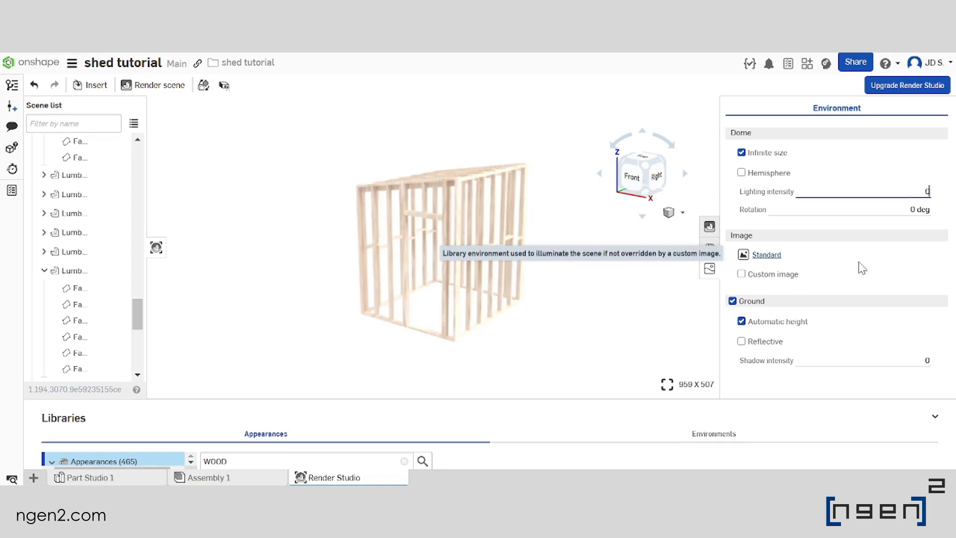
key("Return")
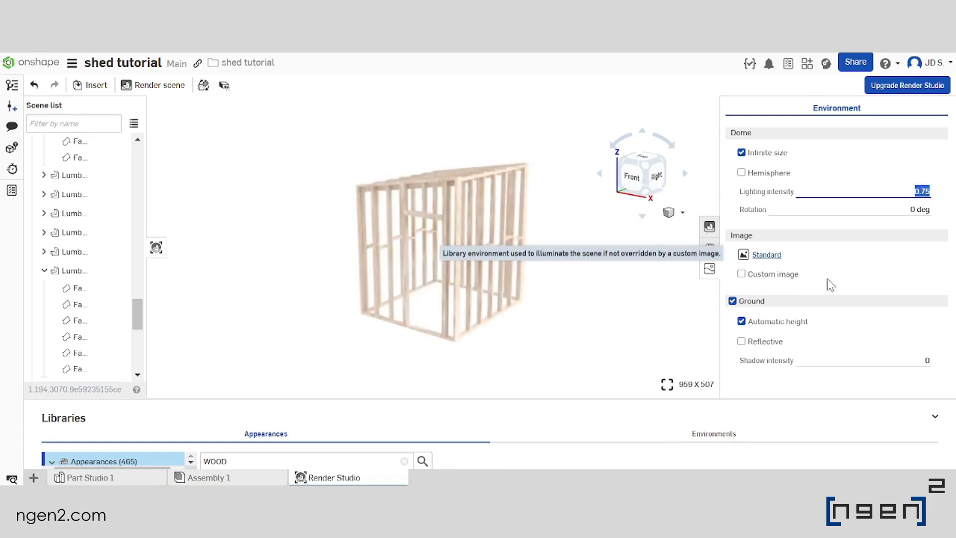
Frame the shed from its front right corner and download a medium-quality HD 720 PNG render with the background removed
middle_click_drag(584, 295, 539, 279)
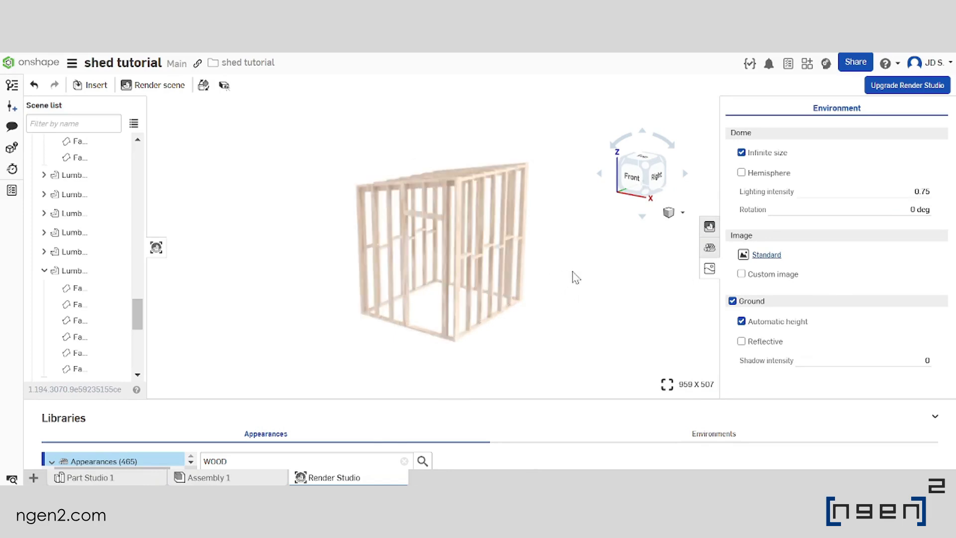
right_click_drag(568, 271, 555, 275)
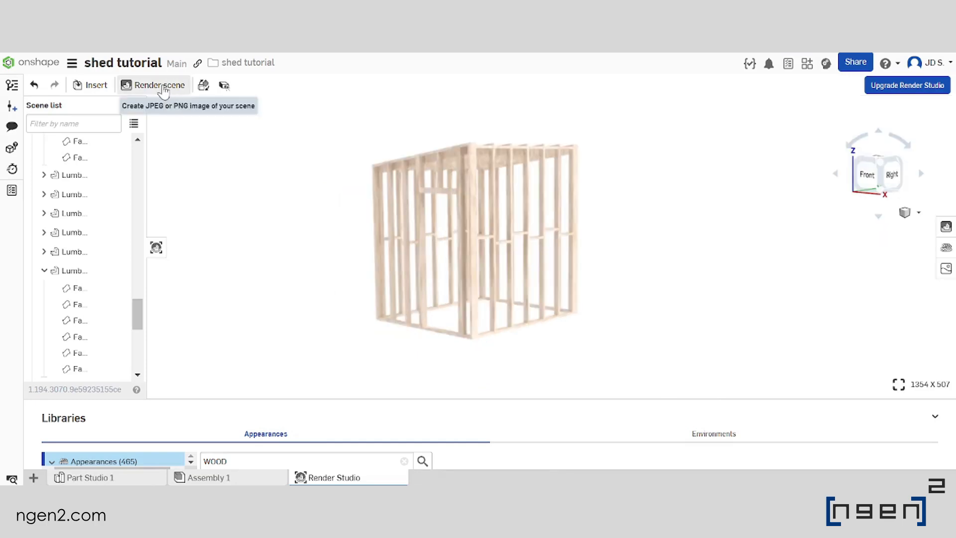
left_click(163, 88)
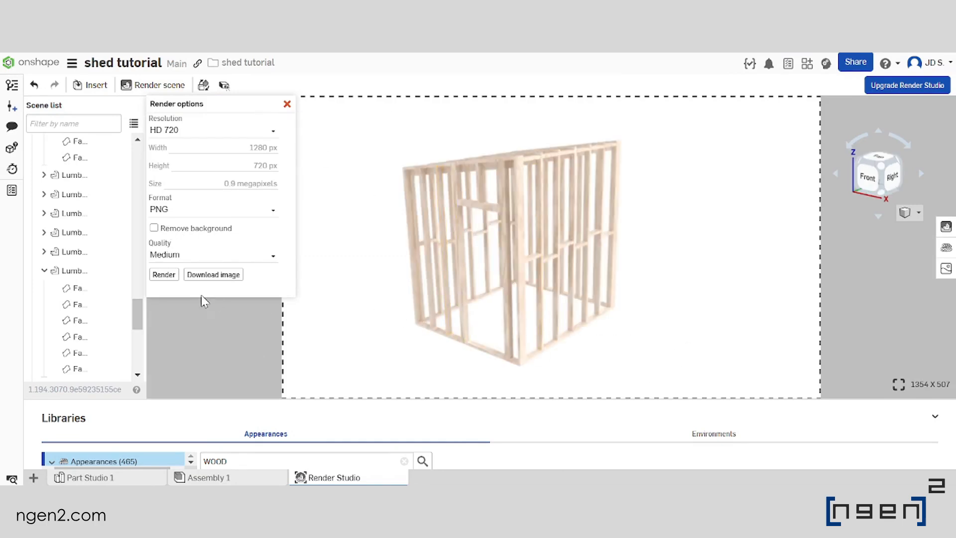
mouse_move(175, 230)
left_click(213, 275)
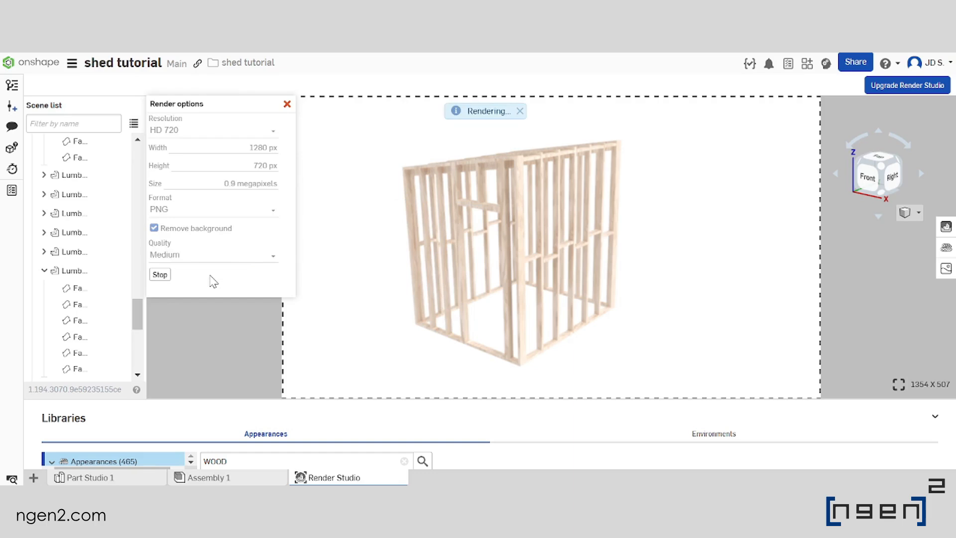